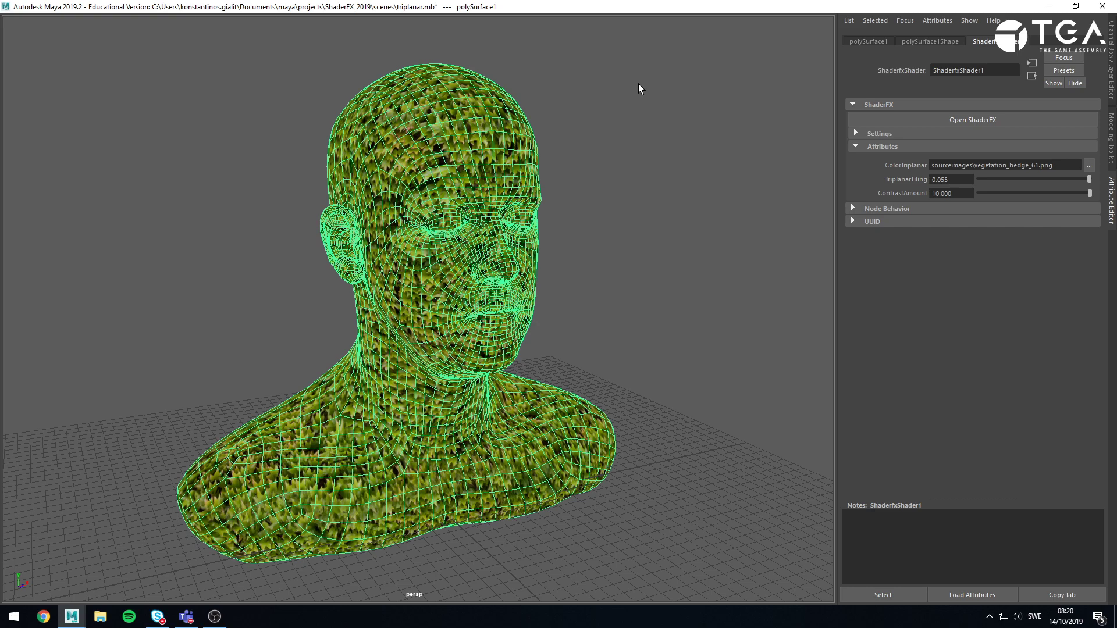
Examine the hedge texture's triplanar projection on the bust from the side, front and above
{"action": "left_click_drag", "start_coordinate": [602, 230], "coordinate": [617, 265], "text": "alt"}
{"action": "left_click_drag", "start_coordinate": [664, 309], "coordinate": [610, 313], "text": "alt"}
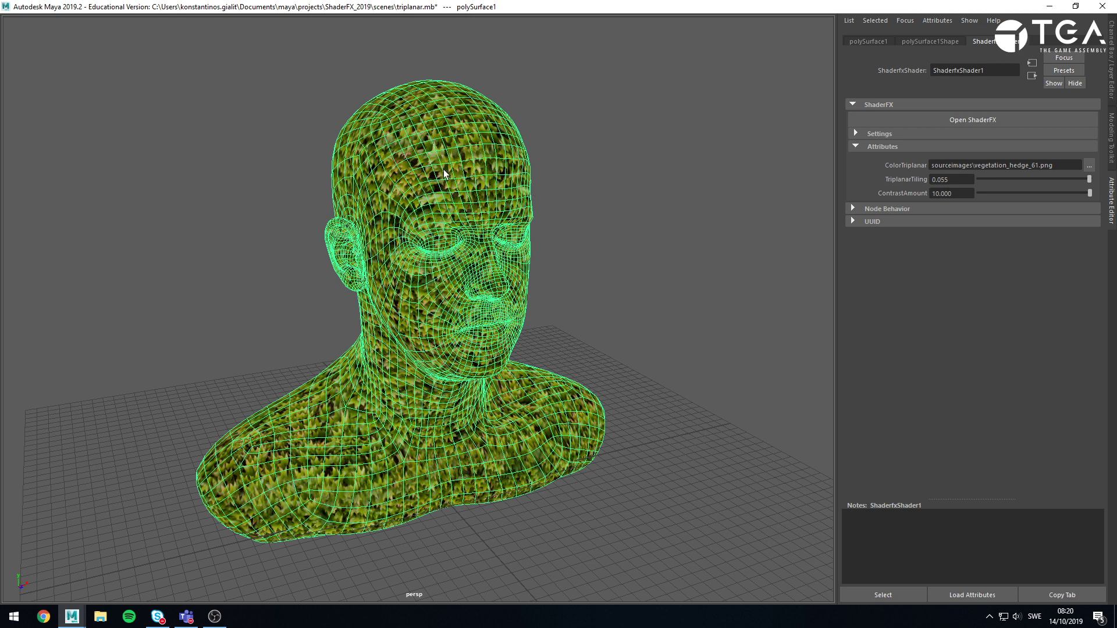
{"action": "left_click", "coordinate": [604, 214]}
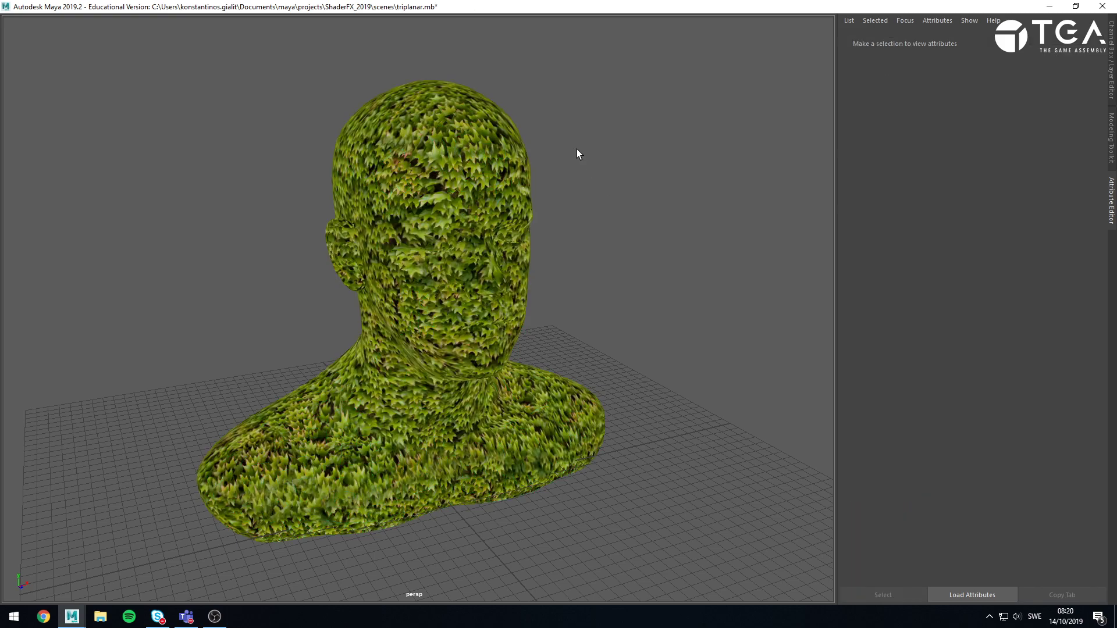
{"action": "left_click_drag", "start_coordinate": [577, 152], "coordinate": [470, 222], "text": "alt"}
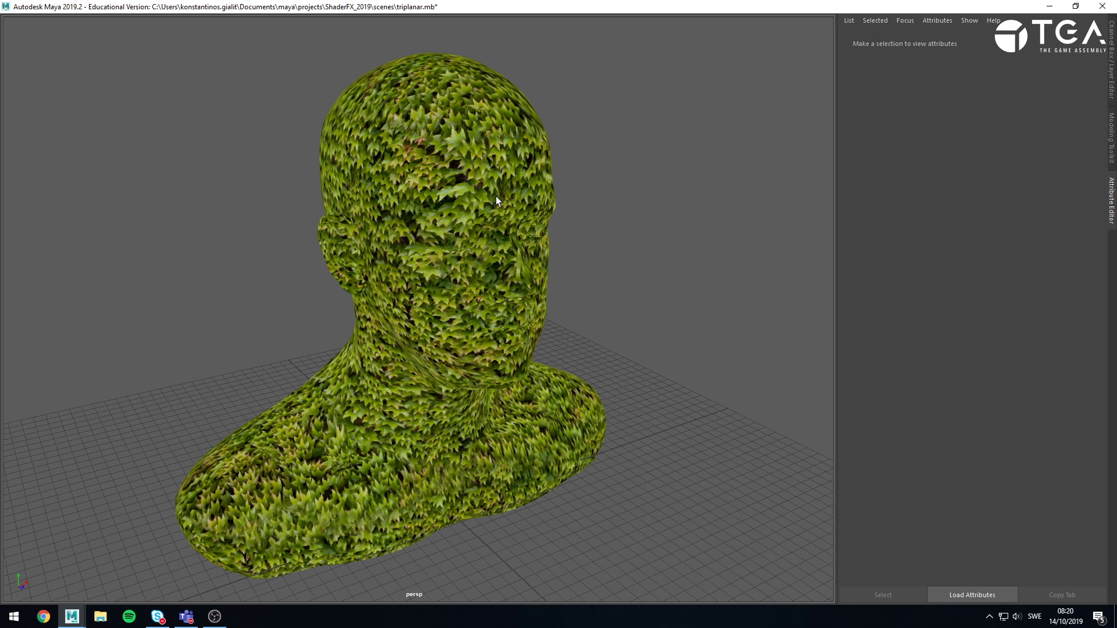
{"action": "left_click", "coordinate": [521, 176]}
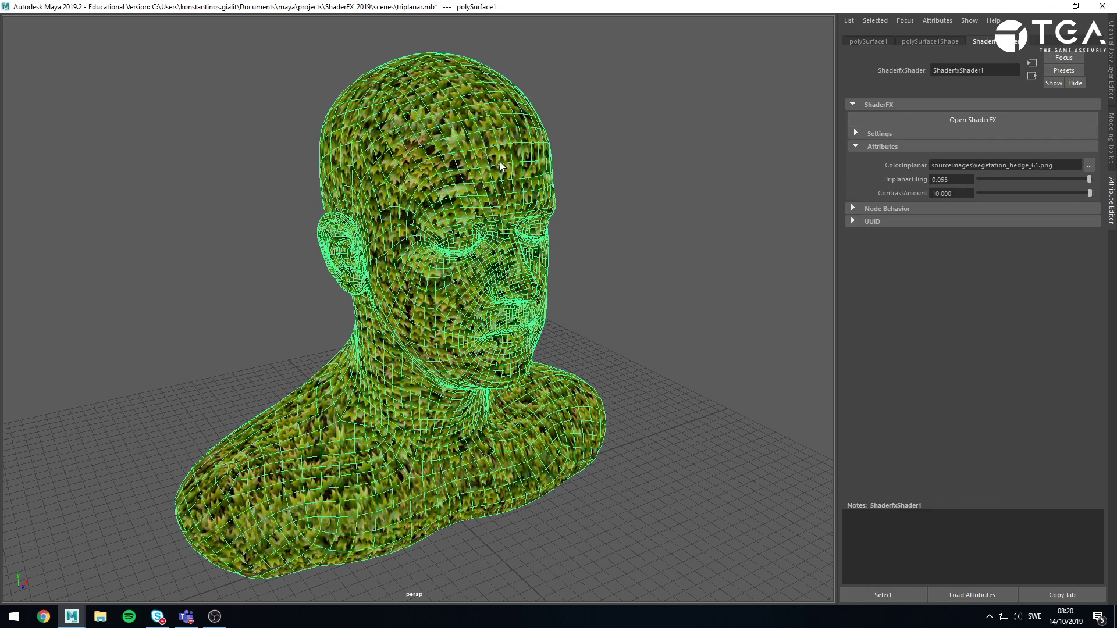
{"action": "left_click_drag", "start_coordinate": [523, 151], "coordinate": [609, 383], "text": "alt"}
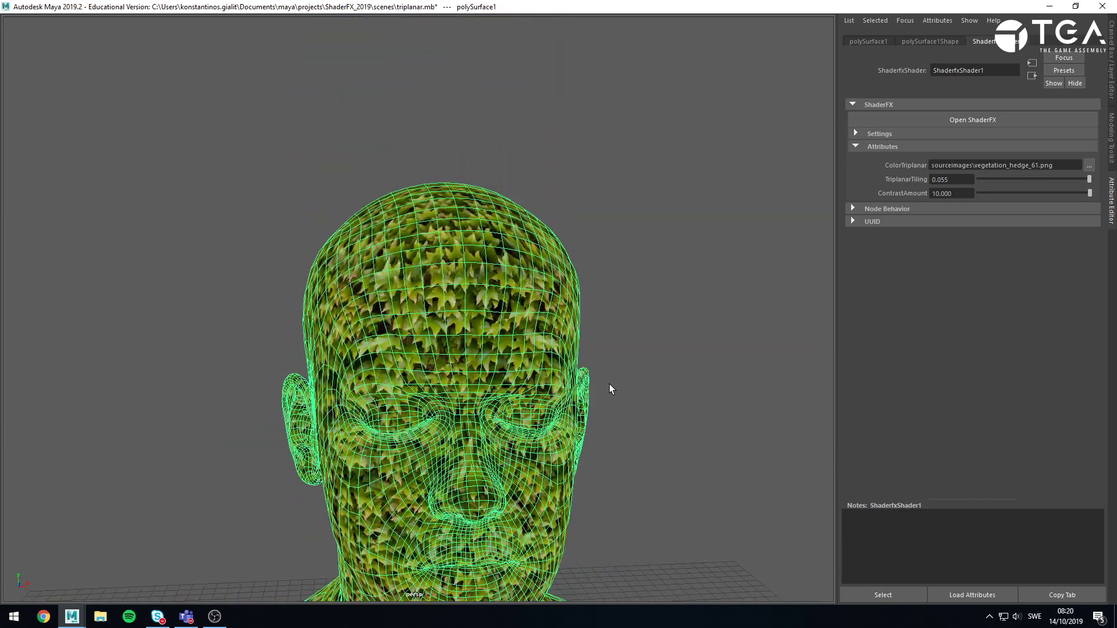
{"action": "left_click_drag", "start_coordinate": [673, 347], "coordinate": [617, 314], "text": "alt"}
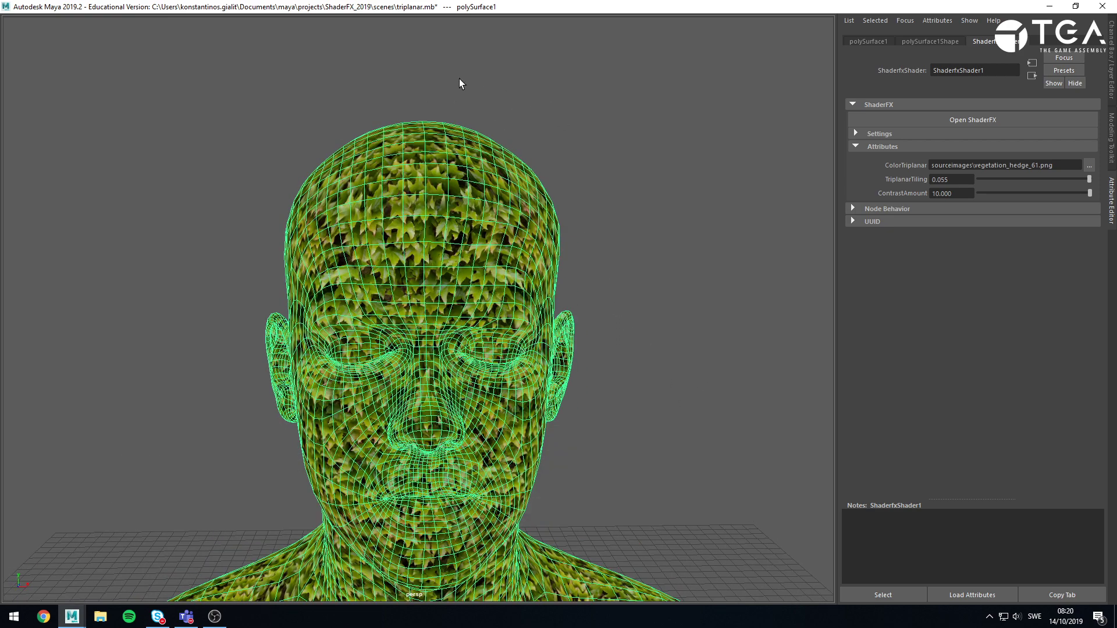
{"action": "left_click_drag", "start_coordinate": [496, 126], "coordinate": [631, 163], "text": "alt"}
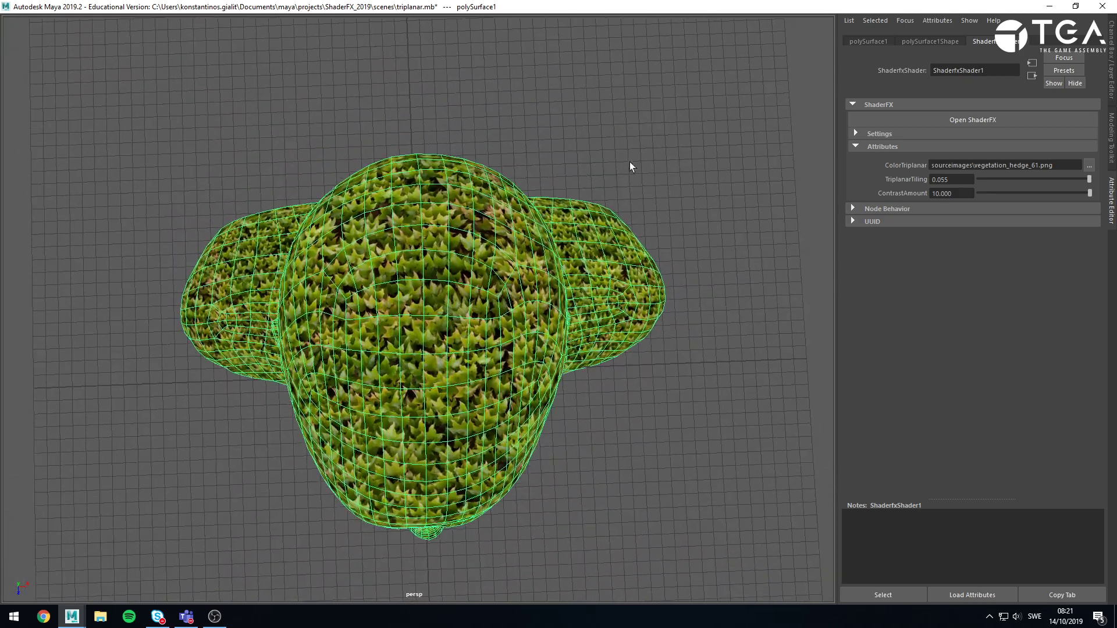
Deselect the bust and inspect the texture blending close up on the underside, profile and forehead
{"action": "left_click", "coordinate": [633, 161]}
{"action": "left_click_drag", "start_coordinate": [686, 254], "coordinate": [566, 200], "text": "alt"}
{"action": "right_click_drag", "start_coordinate": [630, 225], "coordinate": [503, 211], "text": "alt"}
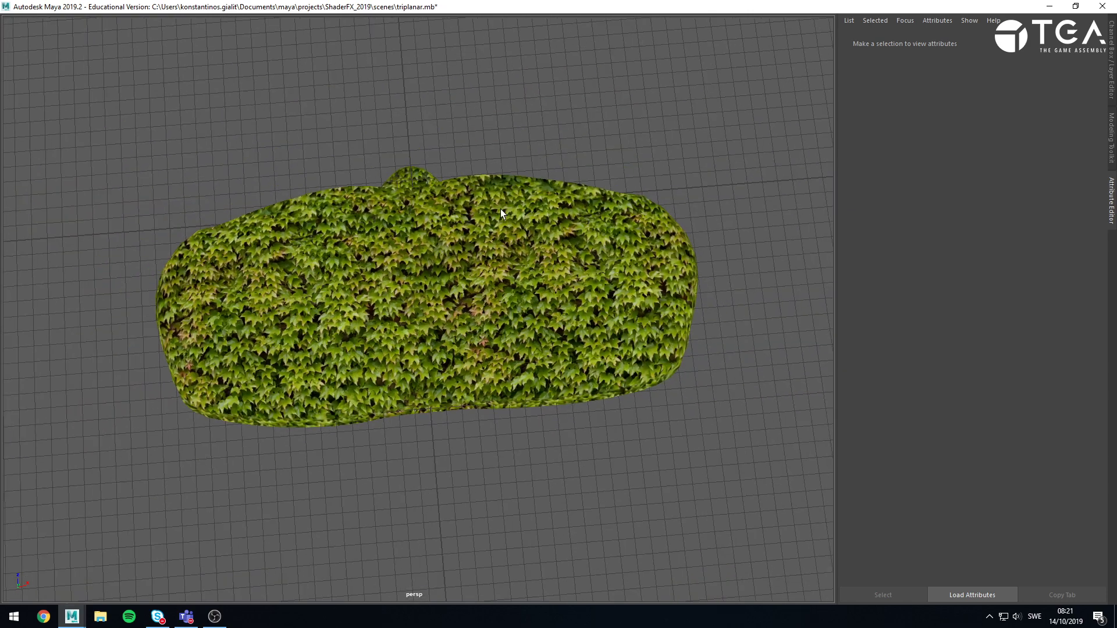
{"action": "left_click_drag", "start_coordinate": [502, 211], "coordinate": [441, 312], "text": "alt"}
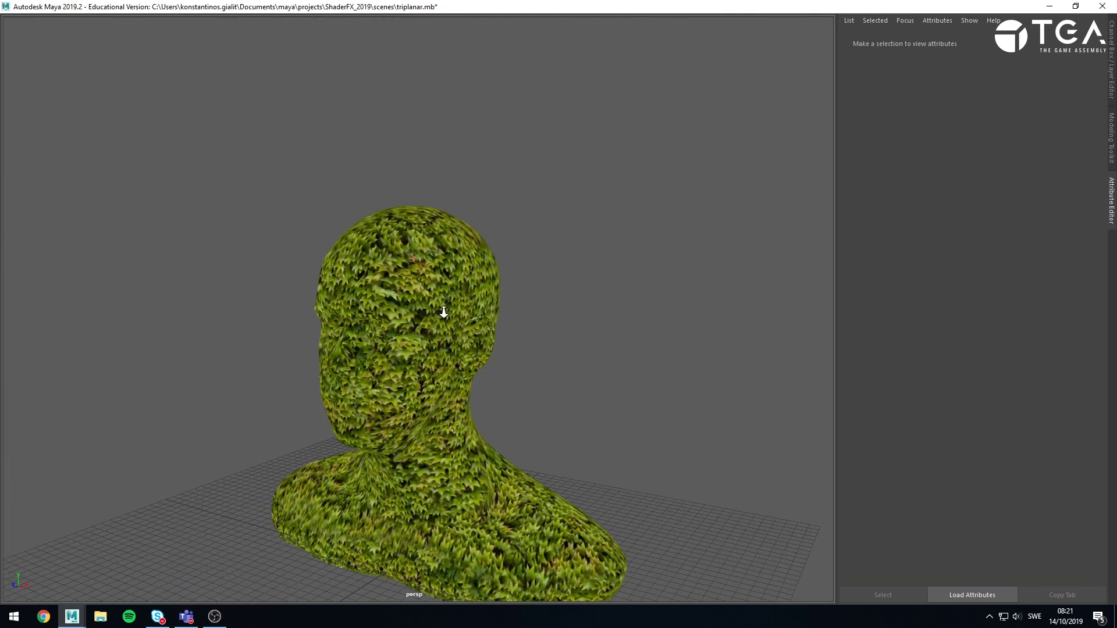
{"action": "right_click_drag", "start_coordinate": [441, 312], "coordinate": [678, 352], "text": "alt"}
{"action": "left_click_drag", "start_coordinate": [678, 353], "coordinate": [600, 340], "text": "alt"}
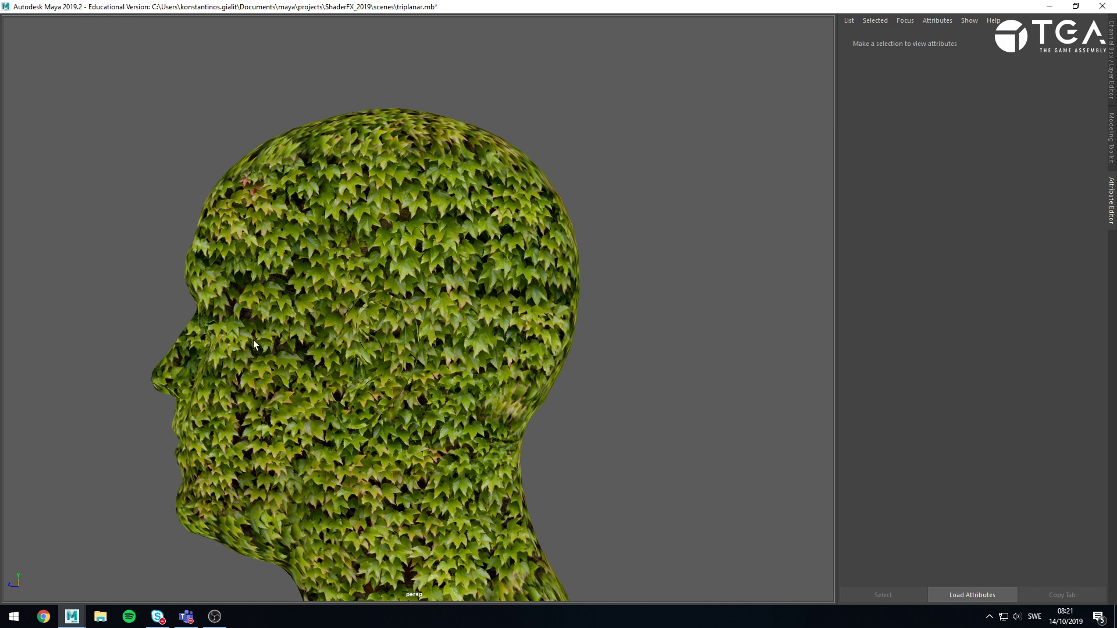
{"action": "left_click_drag", "start_coordinate": [253, 340], "coordinate": [411, 355], "text": "alt"}
{"action": "right_click_drag", "start_coordinate": [412, 355], "coordinate": [638, 332], "text": "alt"}
{"action": "left_click_drag", "start_coordinate": [638, 332], "coordinate": [473, 345], "text": "alt"}
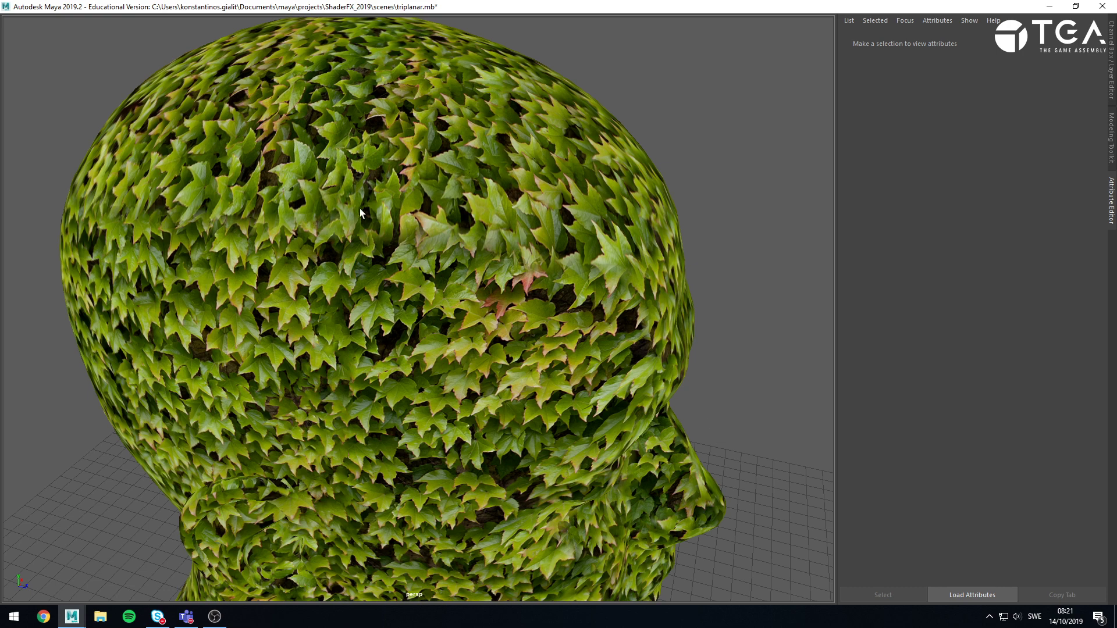
{"action": "left_click_drag", "start_coordinate": [232, 218], "coordinate": [592, 344], "text": "alt"}
{"action": "right_click_drag", "start_coordinate": [500, 259], "coordinate": [506, 285], "text": "alt"}
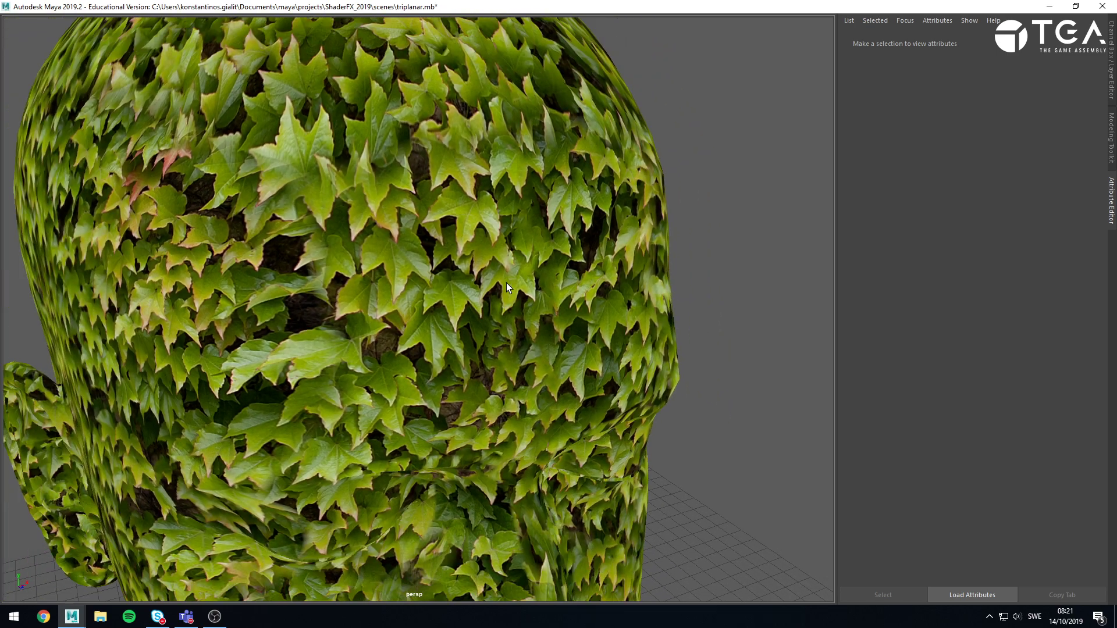
Set the bust shader's ContrastAmount to 1000 and inspect the projection seams on the forehead
{"action": "right_click_drag", "start_coordinate": [546, 415], "coordinate": [465, 325], "text": "alt"}
{"action": "left_click", "coordinate": [480, 288]}
{"action": "left_click", "coordinate": [929, 194]}
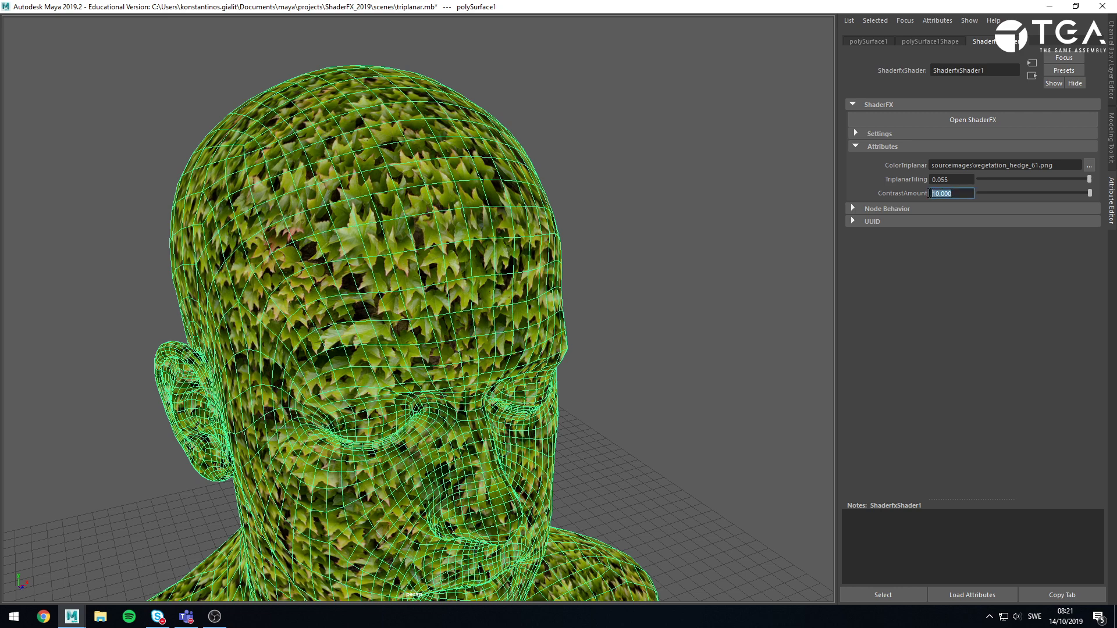
{"action": "key", "text": "Return"}
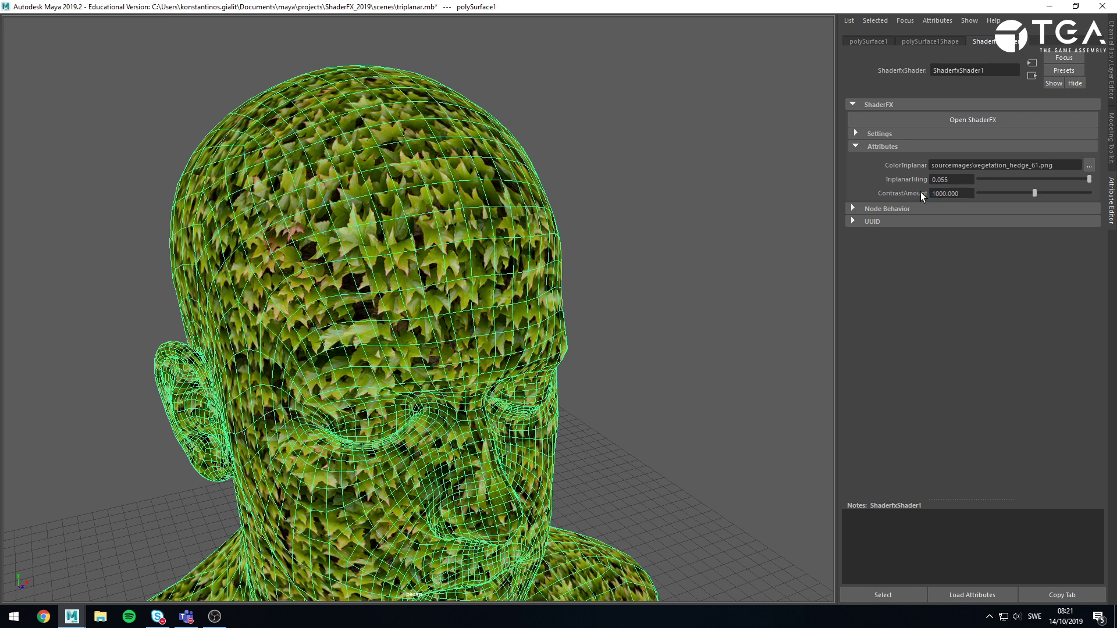
{"action": "left_click", "coordinate": [752, 190]}
{"action": "left_click_drag", "start_coordinate": [484, 176], "coordinate": [500, 197], "text": "alt"}
{"action": "right_click_drag", "start_coordinate": [500, 197], "coordinate": [585, 306], "text": "alt"}
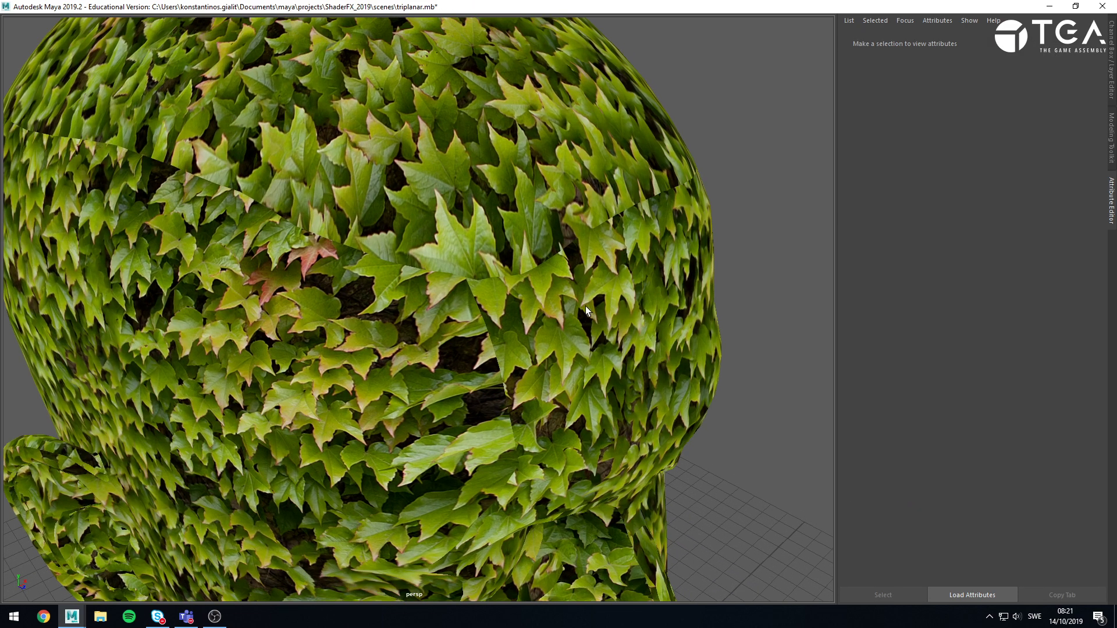
Set the bust shader's ContrastAmount to 10
{"action": "left_click", "coordinate": [623, 269]}
{"action": "double_click", "coordinate": [964, 188]}
{"action": "type", "text": "10"}
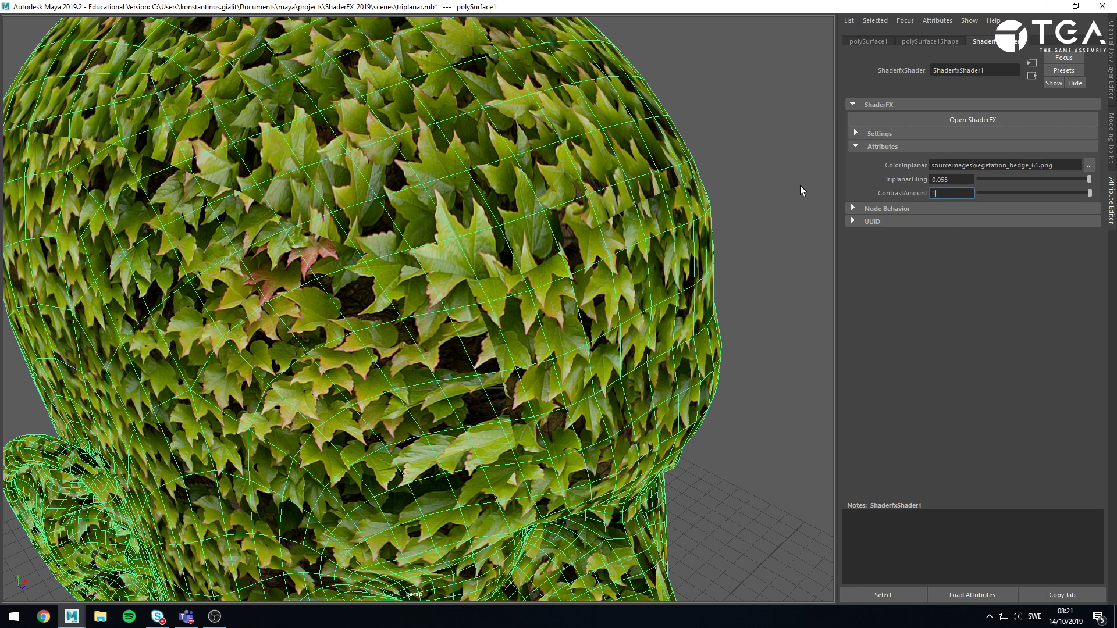
{"action": "key", "text": "Return"}
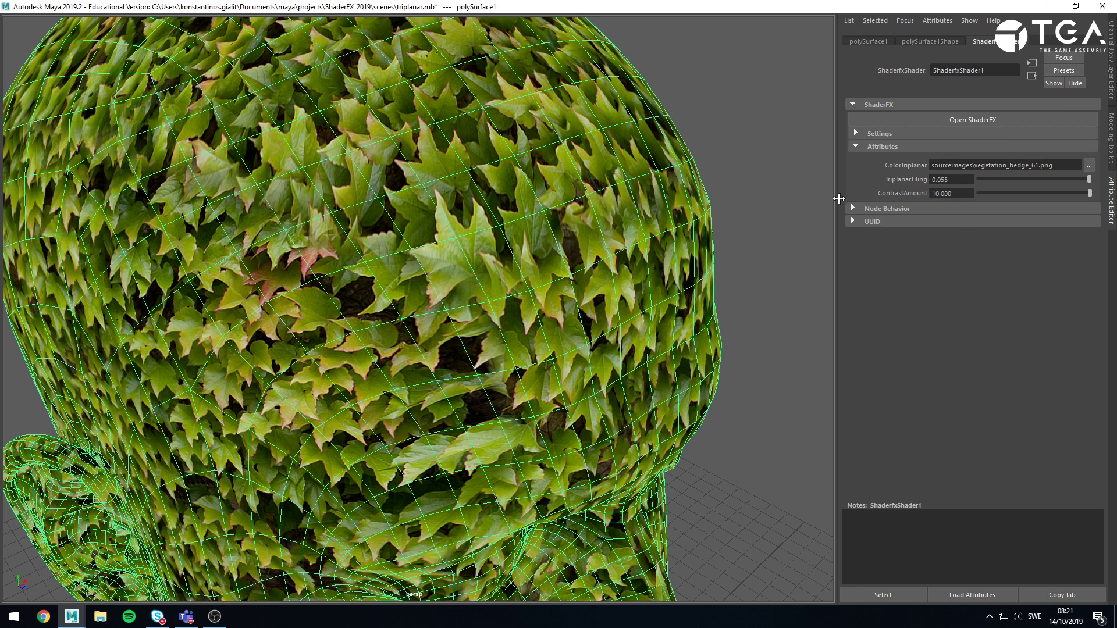
Try rotating the whole bust to check how the triplanar texture reacts
{"action": "left_click", "coordinate": [810, 182]}
{"action": "right_click_drag", "start_coordinate": [810, 182], "coordinate": [286, 159], "text": "alt"}
{"action": "left_click_drag", "start_coordinate": [287, 159], "coordinate": [434, 150], "text": "alt"}
{"action": "right_click_drag", "start_coordinate": [434, 150], "coordinate": [466, 189], "text": "alt"}
{"action": "middle_click_drag", "start_coordinate": [484, 172], "coordinate": [525, 124], "text": "alt"}
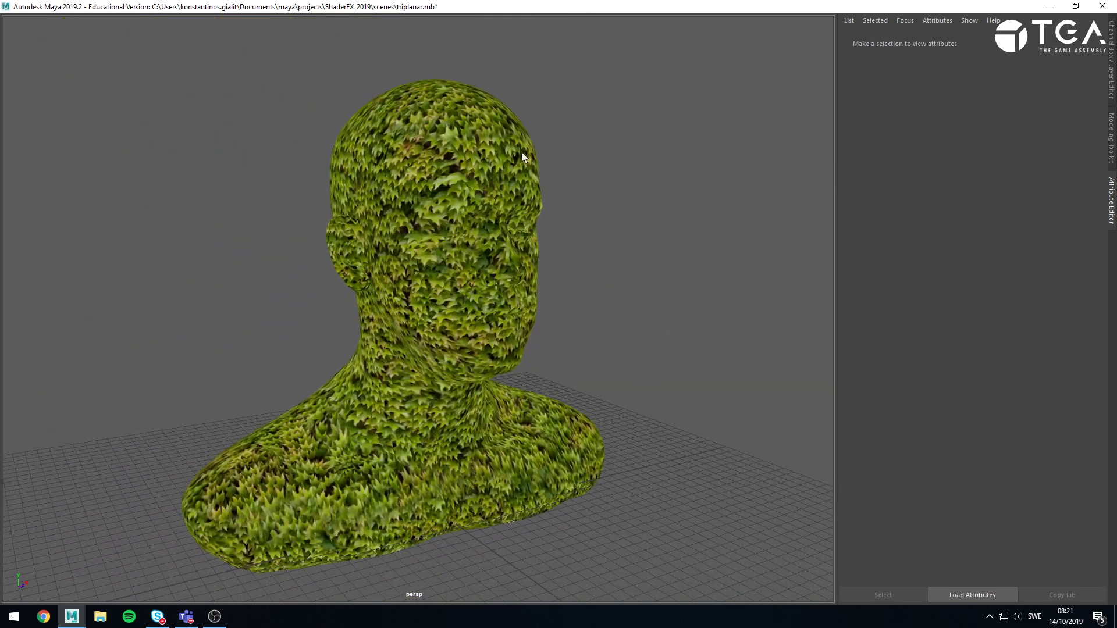
{"action": "left_click", "coordinate": [523, 157]}
{"action": "key", "text": "e"}
{"action": "left_click_drag", "start_coordinate": [430, 497], "coordinate": [477, 486]}
{"action": "left_click", "coordinate": [582, 469]}
{"action": "left_click_drag", "start_coordinate": [581, 469], "coordinate": [575, 379], "text": "alt"}
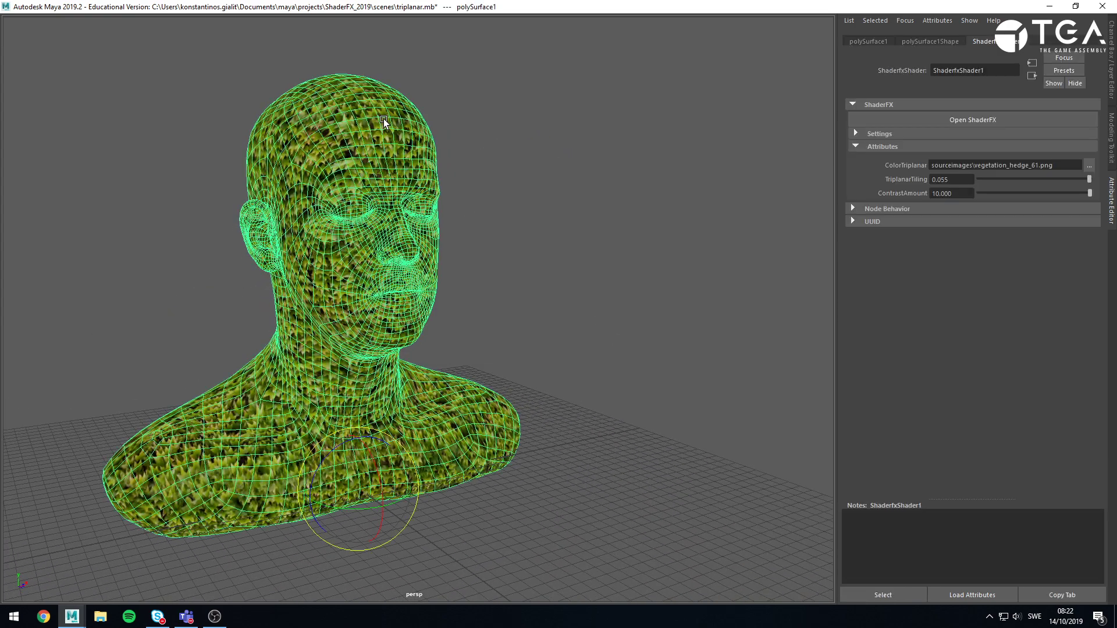
Assign a new ShaderFX shader to the bust and open its graph in the ShaderFX editor
{"action": "right_click_drag", "start_coordinate": [360, 118], "coordinate": [448, 444]}
{"action": "left_click", "coordinate": [996, 121]}
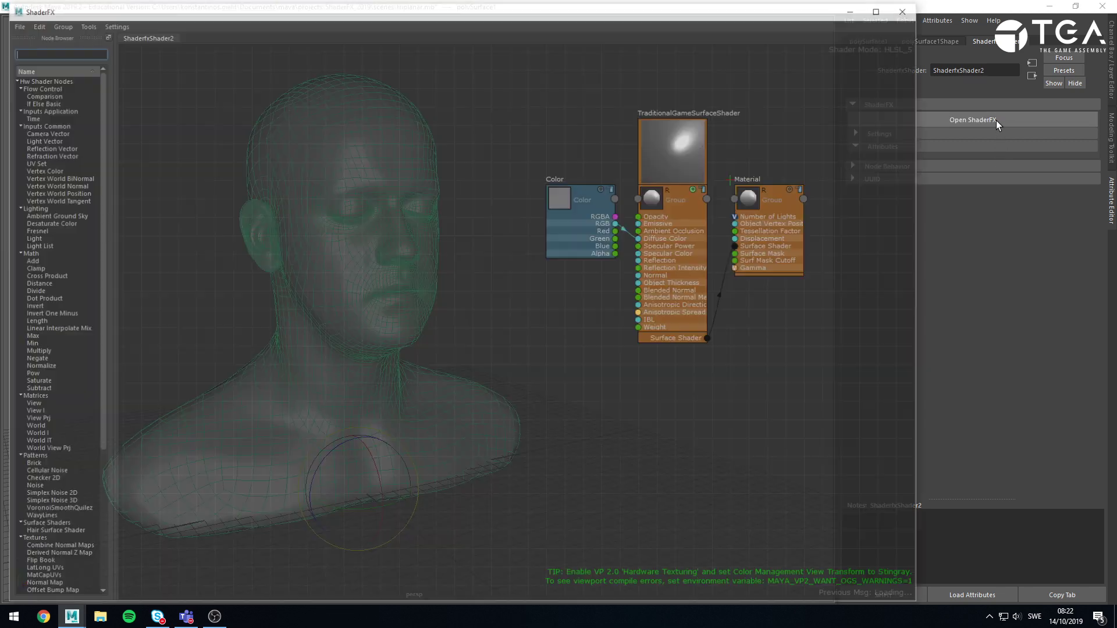
Switch the node browser to the full node list and delete the default Color, TraditionalGameSurfaceShader and Material nodes
{"action": "left_click", "coordinate": [114, 20]}
{"action": "left_click", "coordinate": [176, 153]}
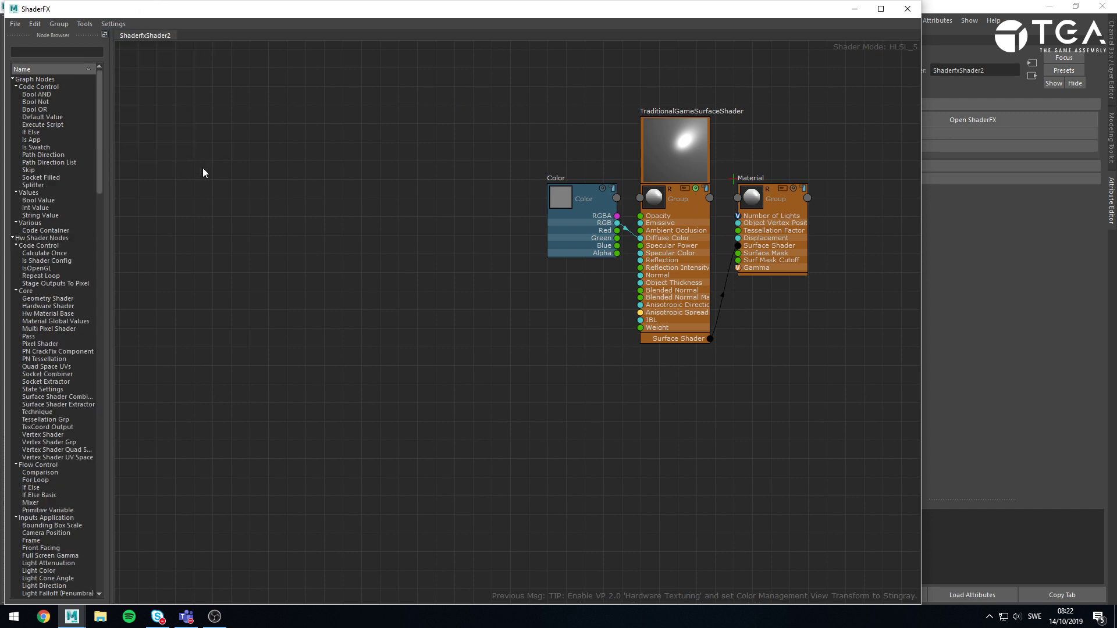
{"action": "left_click_drag", "start_coordinate": [485, 176], "coordinate": [833, 304]}
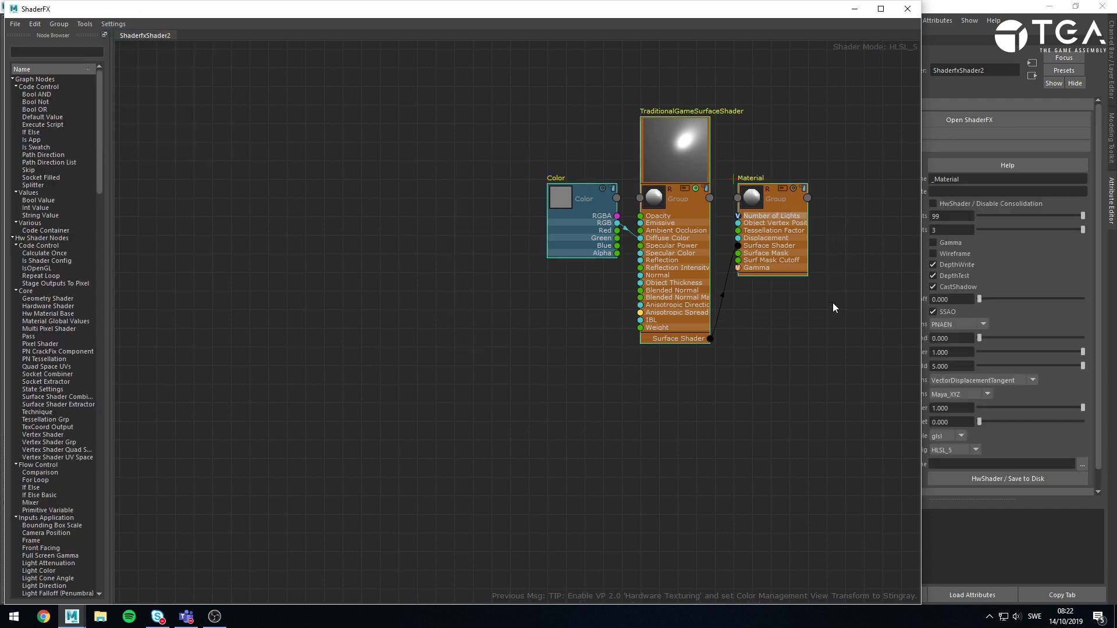
{"action": "key", "text": "Delete"}
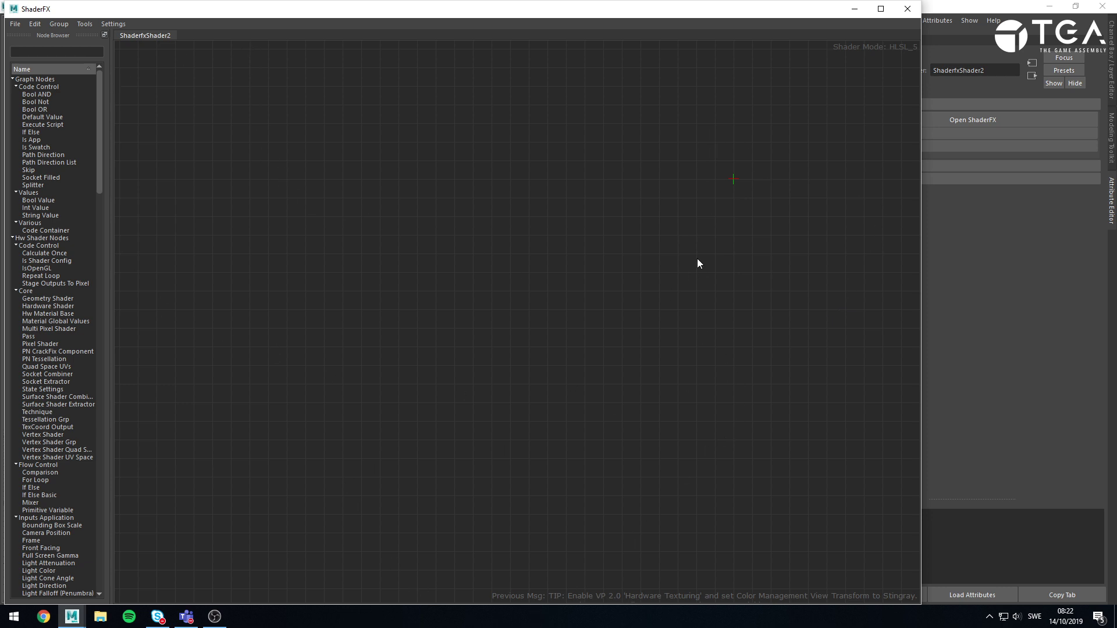
Find the Base Shader node and place it in the empty shader graph
{"action": "left_click", "coordinate": [70, 52]}
{"action": "type", "text": "base"}
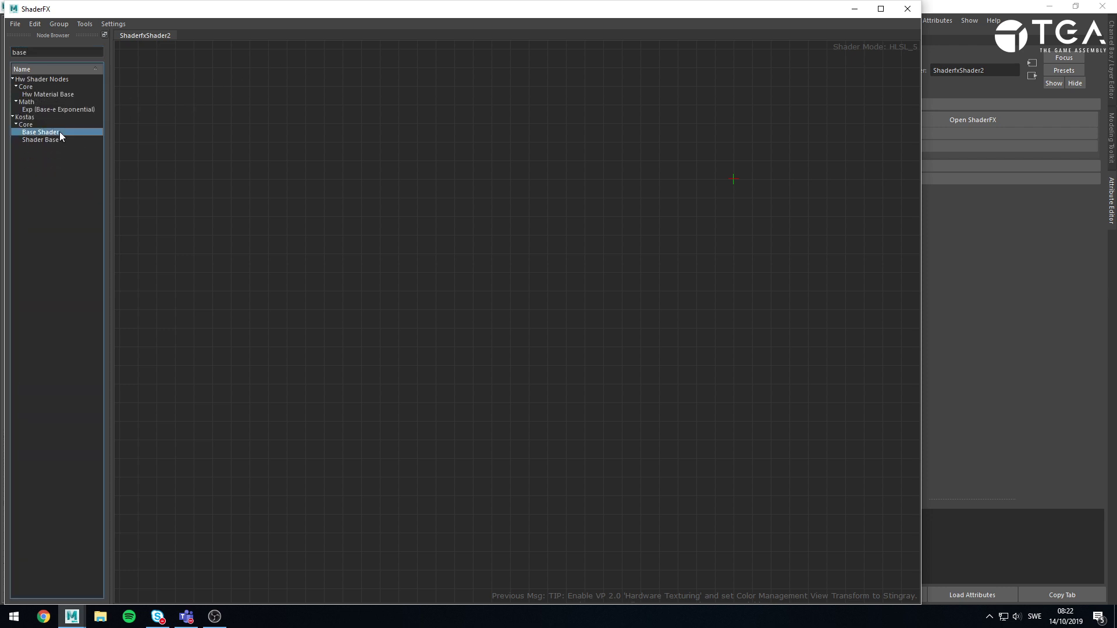
{"action": "left_click_drag", "start_coordinate": [58, 132], "coordinate": [698, 174]}
{"action": "left_click_drag", "start_coordinate": [749, 202], "coordinate": [755, 179]}
{"action": "left_click", "coordinate": [758, 316]}
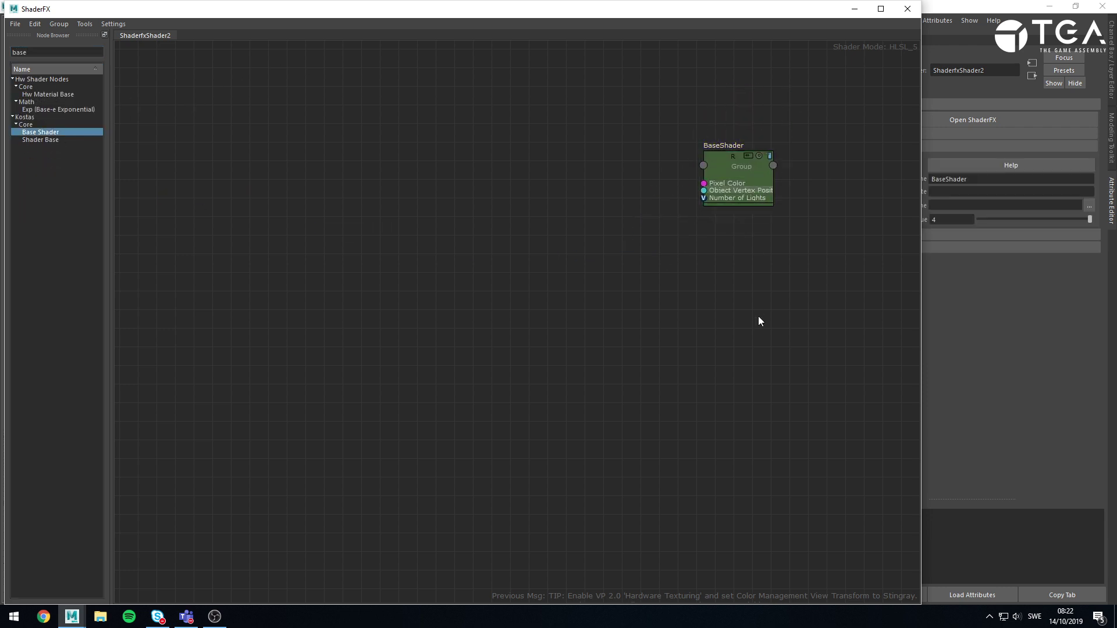
Add a Vector Construct node beside BaseShader and connect its float4 output to the Pixel Color input
{"action": "double_click", "coordinate": [40, 52]}
{"action": "type", "text": "vec"}
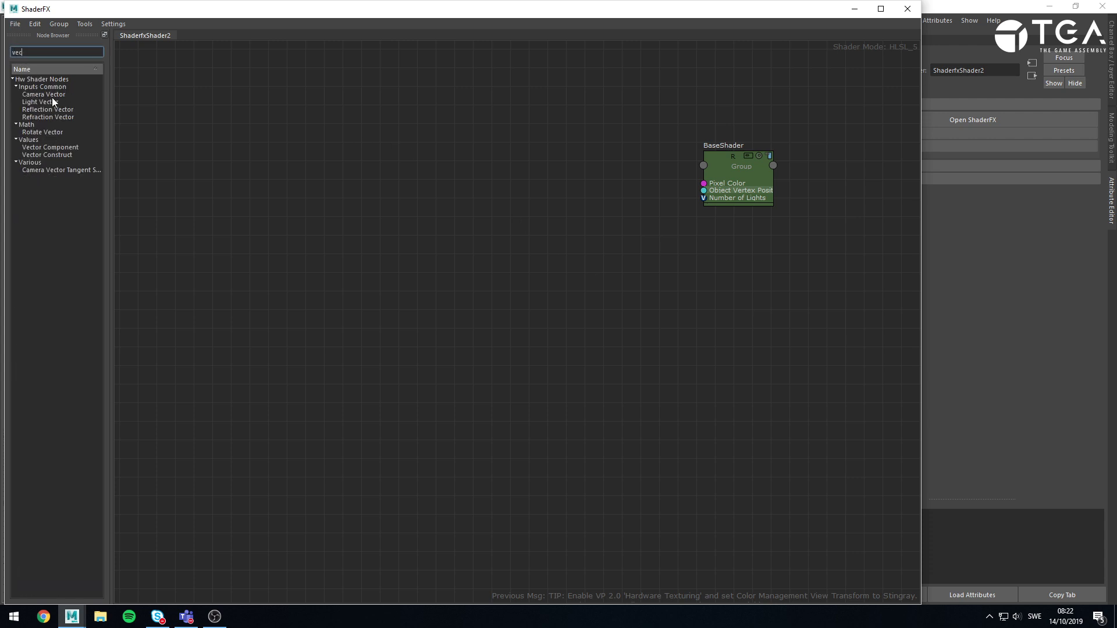
{"action": "left_click_drag", "start_coordinate": [54, 152], "coordinate": [610, 178]}
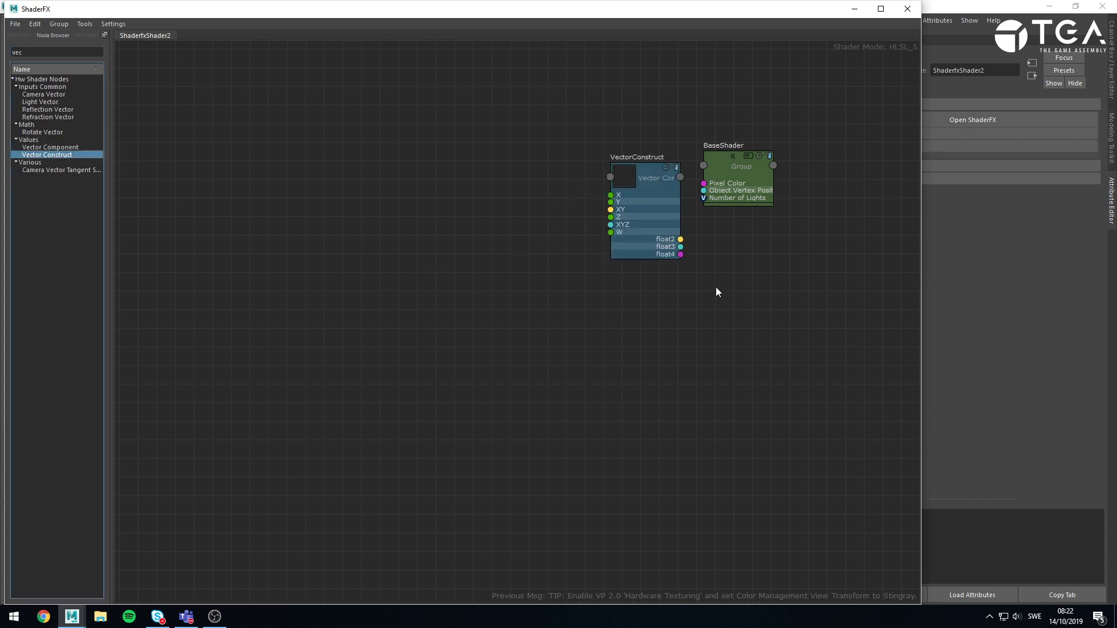
{"action": "left_click_drag", "start_coordinate": [680, 254], "coordinate": [704, 184]}
{"action": "left_click_drag", "start_coordinate": [648, 210], "coordinate": [650, 179]}
{"action": "left_click", "coordinate": [647, 329]}
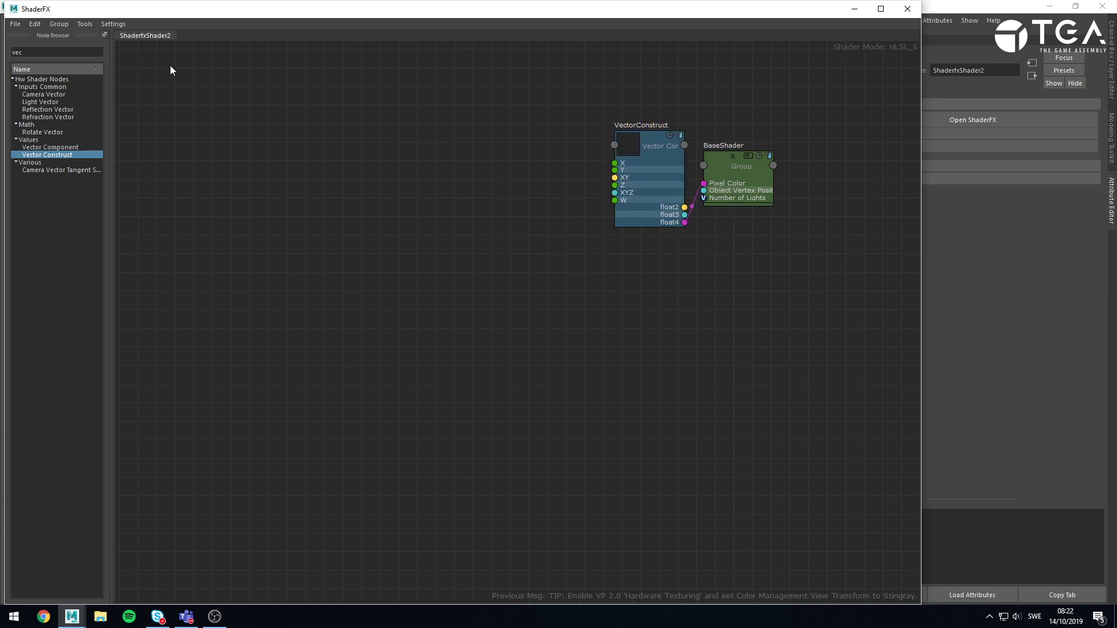
Add a Texture Map node to the graph ahead of the VectorConstruct node
{"action": "left_click_drag", "start_coordinate": [28, 52], "coordinate": [2, 53]}
{"action": "type", "text": "text"}
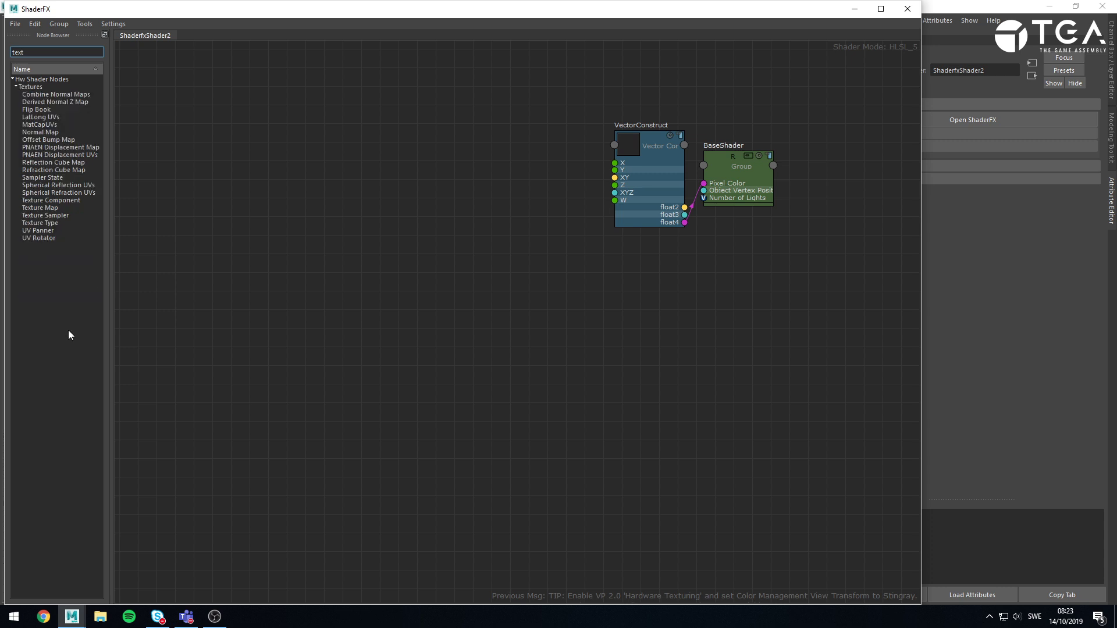
{"action": "left_click_drag", "start_coordinate": [39, 208], "coordinate": [503, 259]}
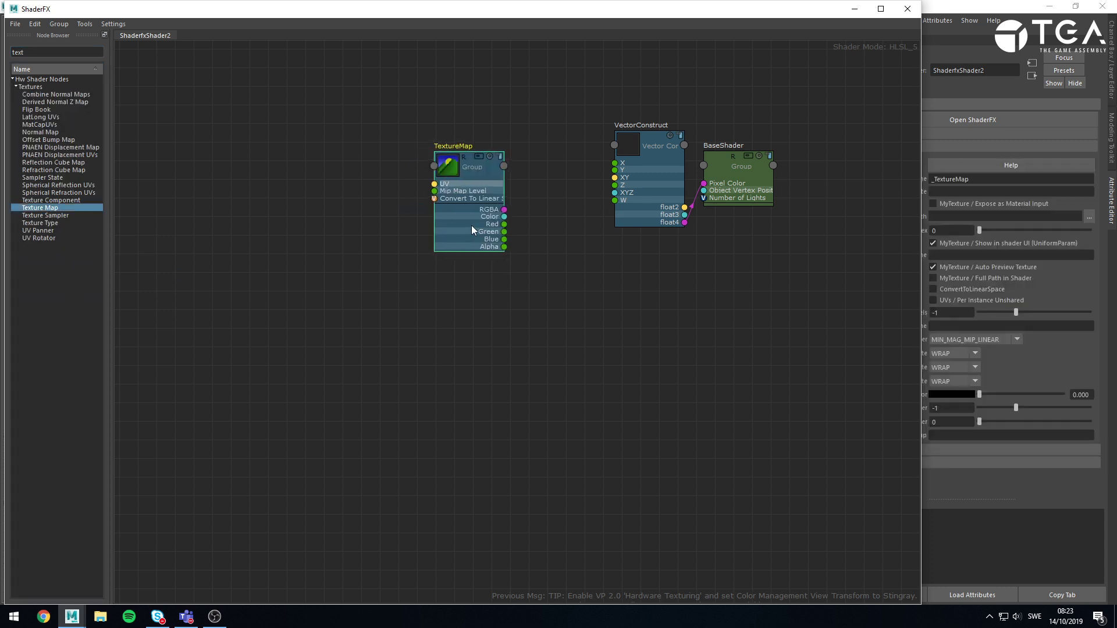
{"action": "left_click_drag", "start_coordinate": [472, 226], "coordinate": [462, 190]}
{"action": "left_click", "coordinate": [539, 244]}
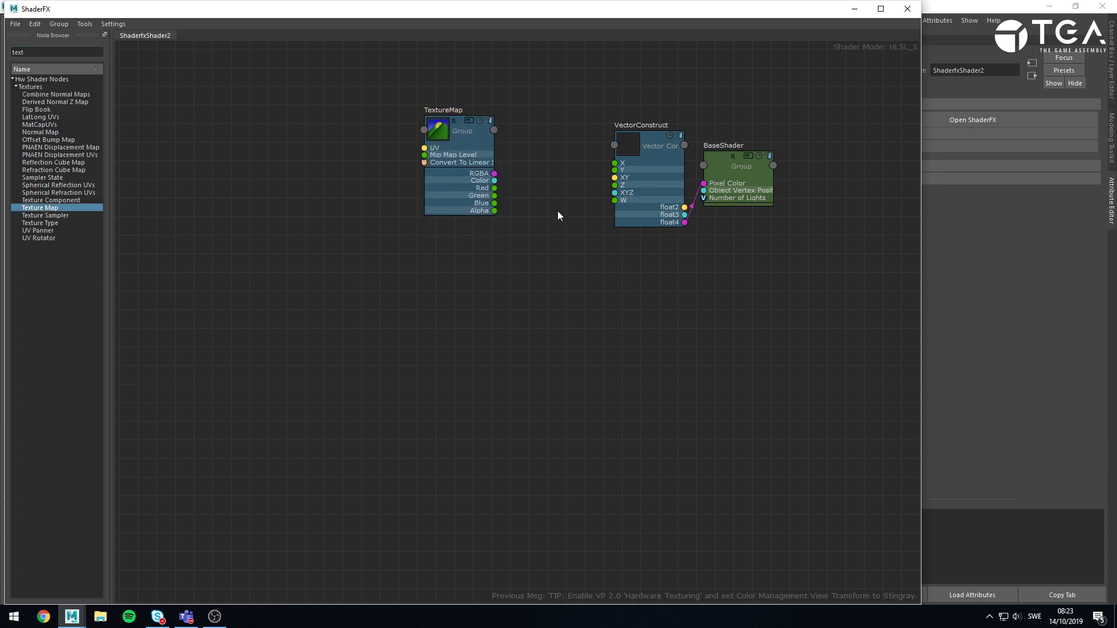
Load vegetation_hedge_61.png into the TextureMap node and connect its Color output to VectorConstruct's XYZ input
{"action": "left_click", "coordinate": [443, 156]}
{"action": "left_click", "coordinate": [1081, 218]}
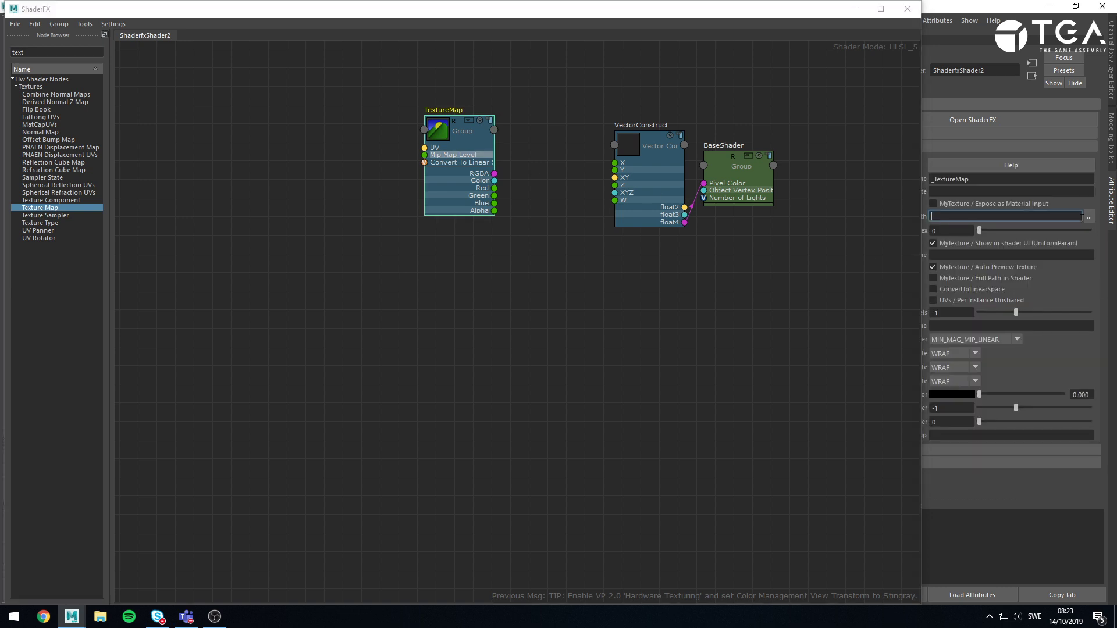
{"action": "left_click", "coordinate": [1089, 217]}
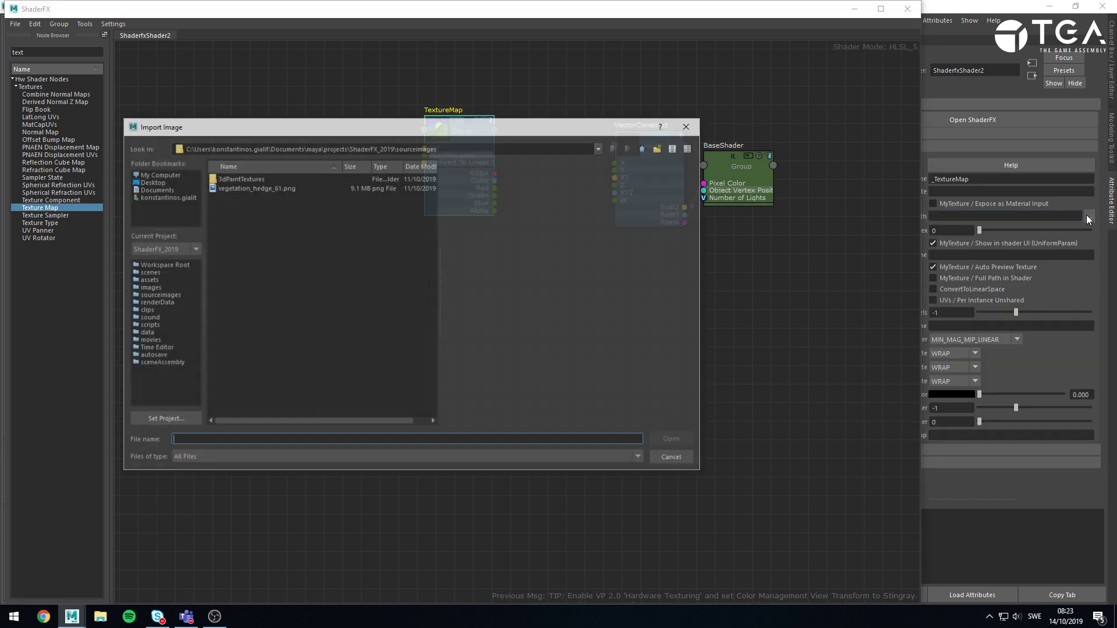
{"action": "left_click", "coordinate": [237, 188]}
{"action": "double_click", "coordinate": [237, 186]}
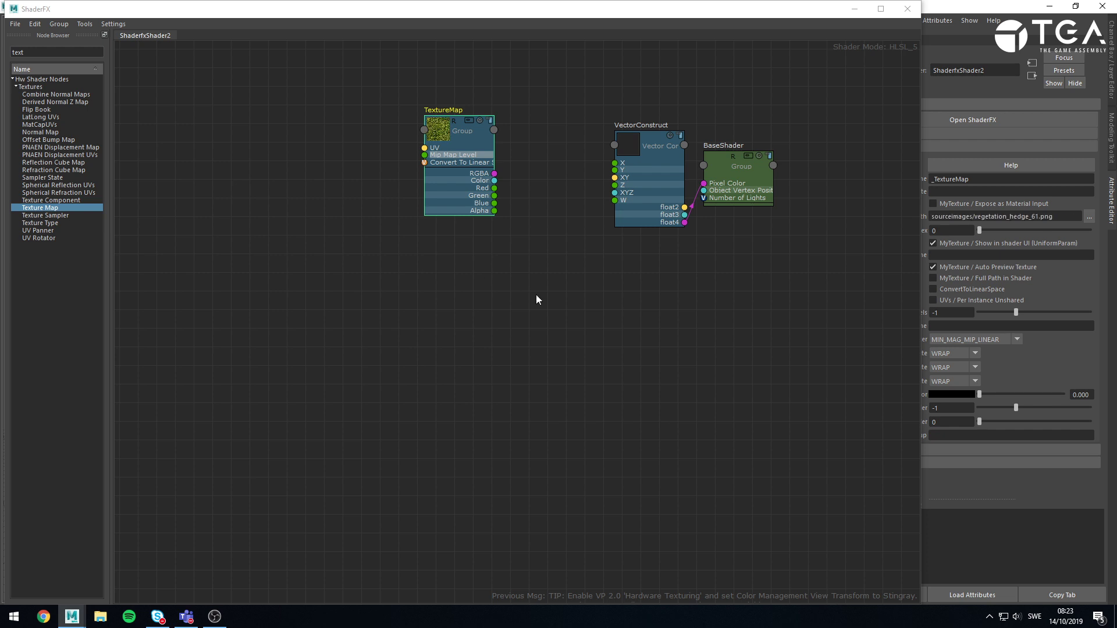
{"action": "left_click_drag", "start_coordinate": [495, 181], "coordinate": [615, 193]}
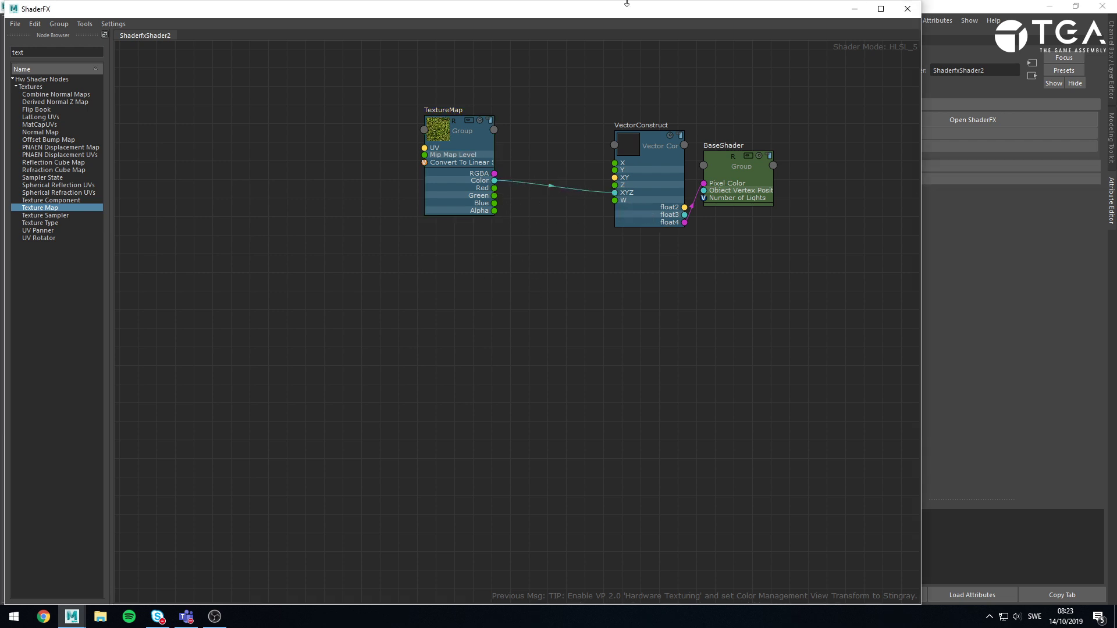
Inspect from several angles how the hedge texture wraps around the head, neck and shoulders of the bust
{"action": "left_click_drag", "start_coordinate": [637, 13], "coordinate": [669, 426]}
{"action": "left_click_drag", "start_coordinate": [379, 299], "coordinate": [468, 310], "text": "alt"}
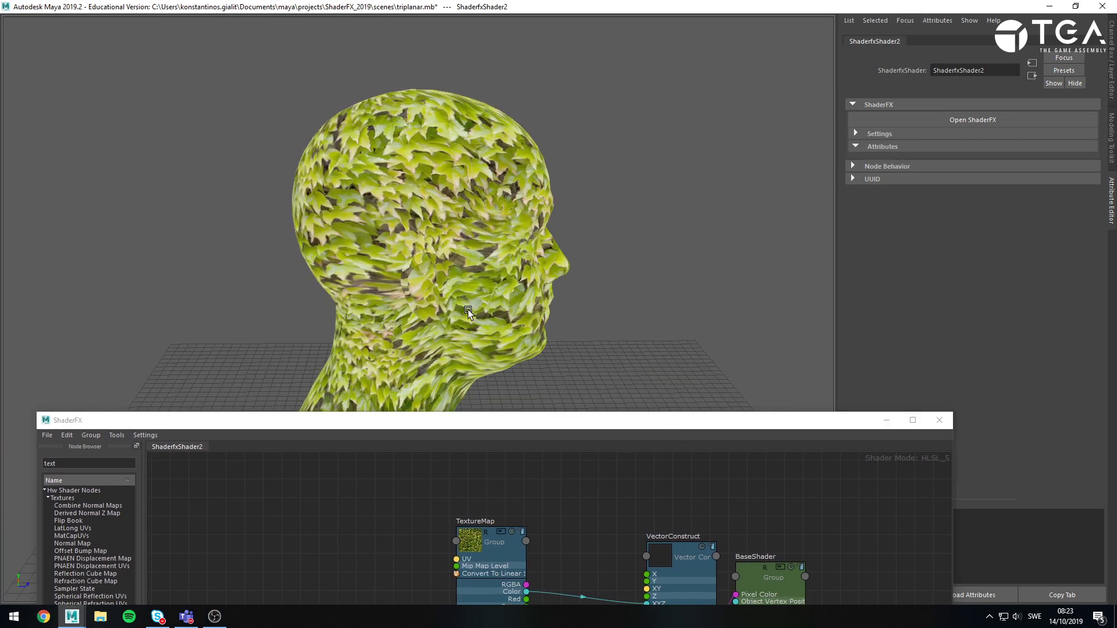
{"action": "middle_click_drag", "start_coordinate": [468, 310], "coordinate": [492, 171], "text": "alt"}
{"action": "left_click_drag", "start_coordinate": [492, 169], "coordinate": [464, 254], "text": "alt"}
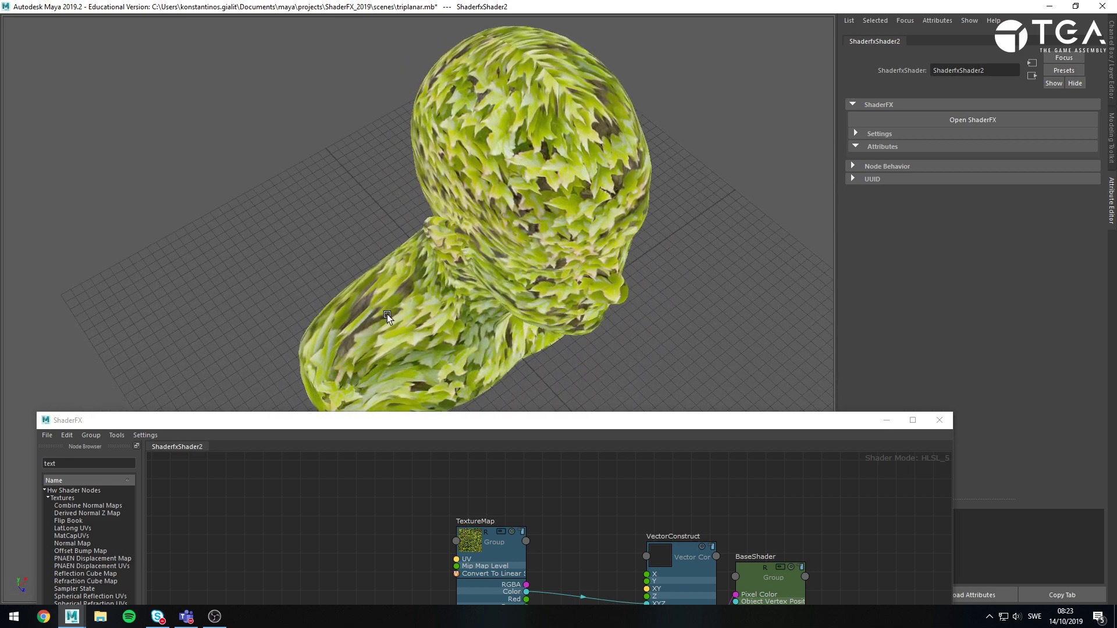
{"action": "left_click_drag", "start_coordinate": [386, 314], "coordinate": [492, 256], "text": "alt"}
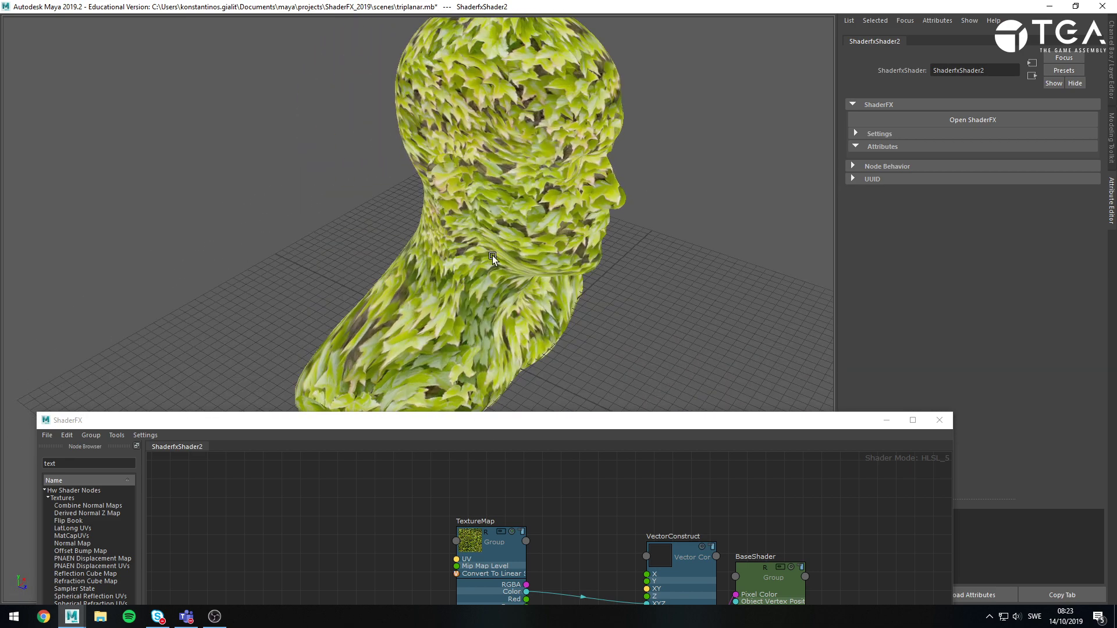
{"action": "left_click_drag", "start_coordinate": [541, 420], "coordinate": [549, 9]}
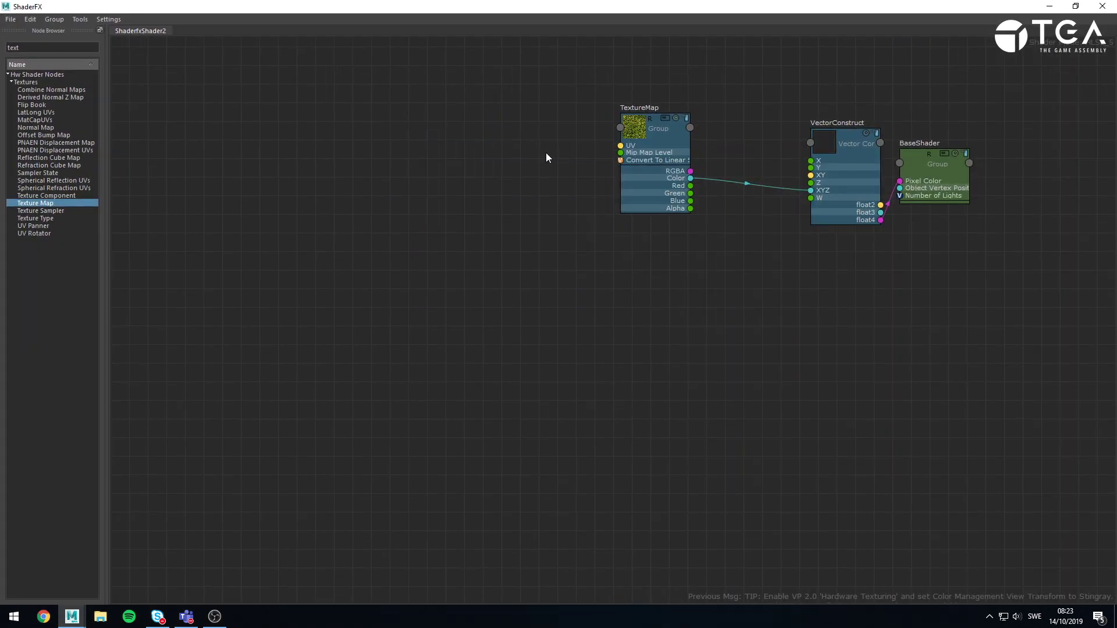
{"action": "scroll", "coordinate": [343, 344], "scroll_direction": "up", "scroll_amount": 3}
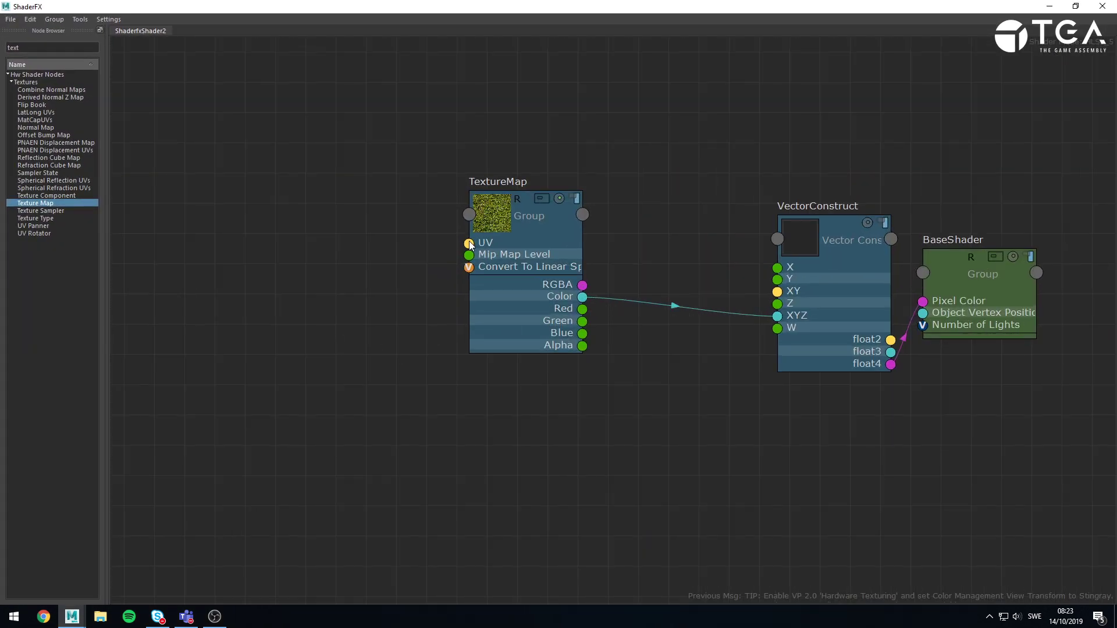
Display the bust with textures in the side view and frame the whole model
{"action": "left_click", "coordinate": [1049, 6]}
{"action": "left_click_drag", "start_coordinate": [392, 415], "coordinate": [393, 467], "text": "alt"}
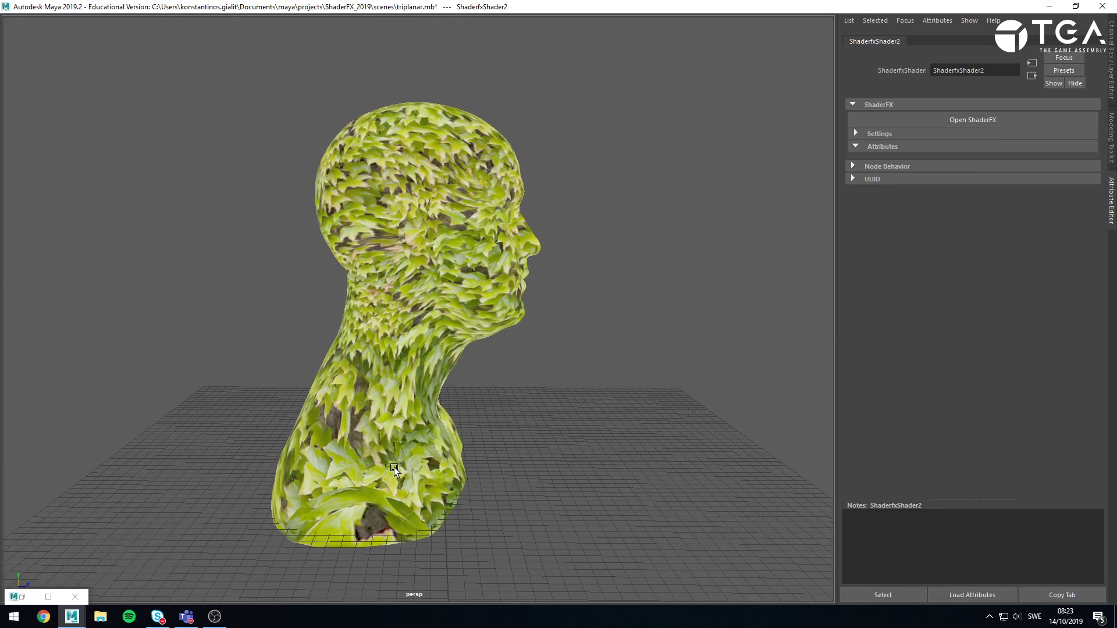
{"action": "left_click_drag", "start_coordinate": [514, 540], "coordinate": [517, 535], "text": "alt"}
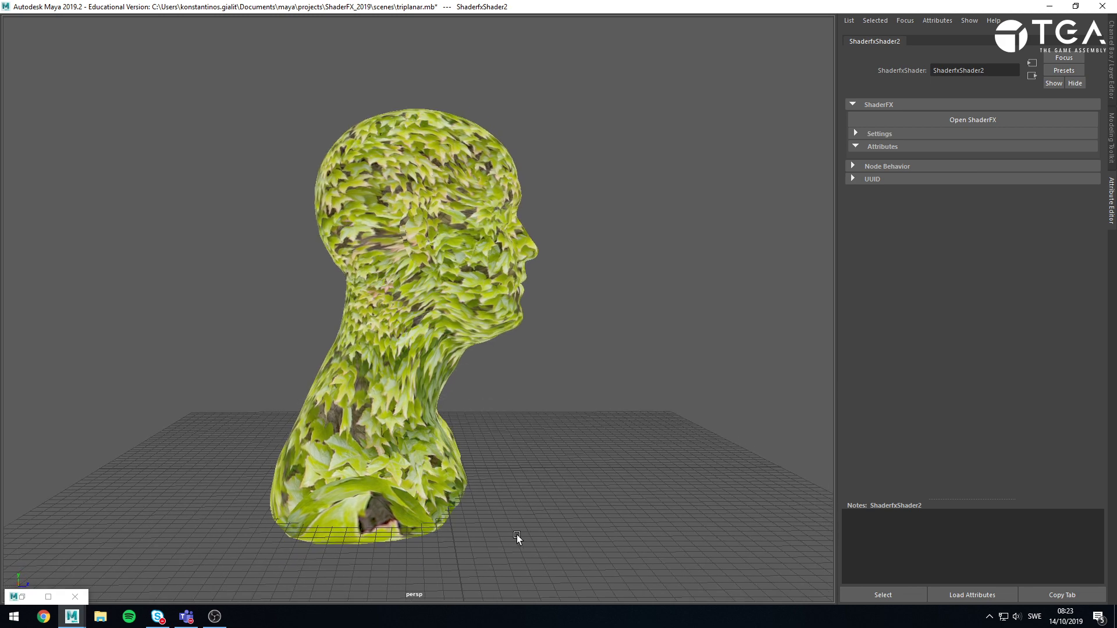
{"action": "key", "text": "space"}
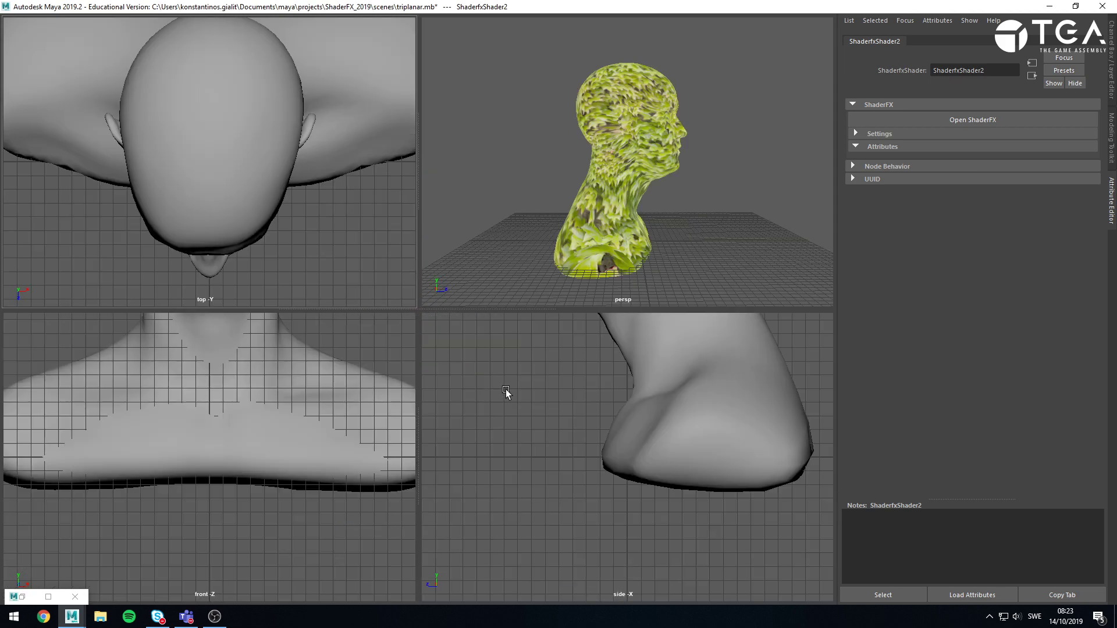
{"action": "key", "text": "space"}
{"action": "key", "text": "6"}
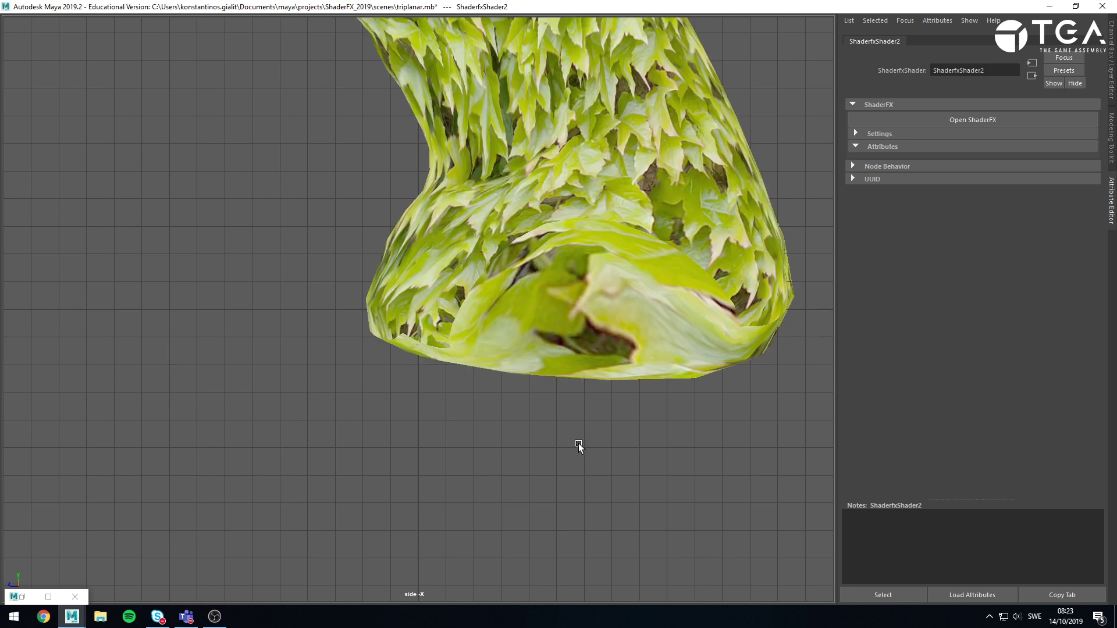
{"action": "right_click_drag", "start_coordinate": [578, 443], "coordinate": [230, 249], "text": "alt"}
{"action": "middle_click_drag", "start_coordinate": [430, 205], "coordinate": [417, 400], "text": "alt"}
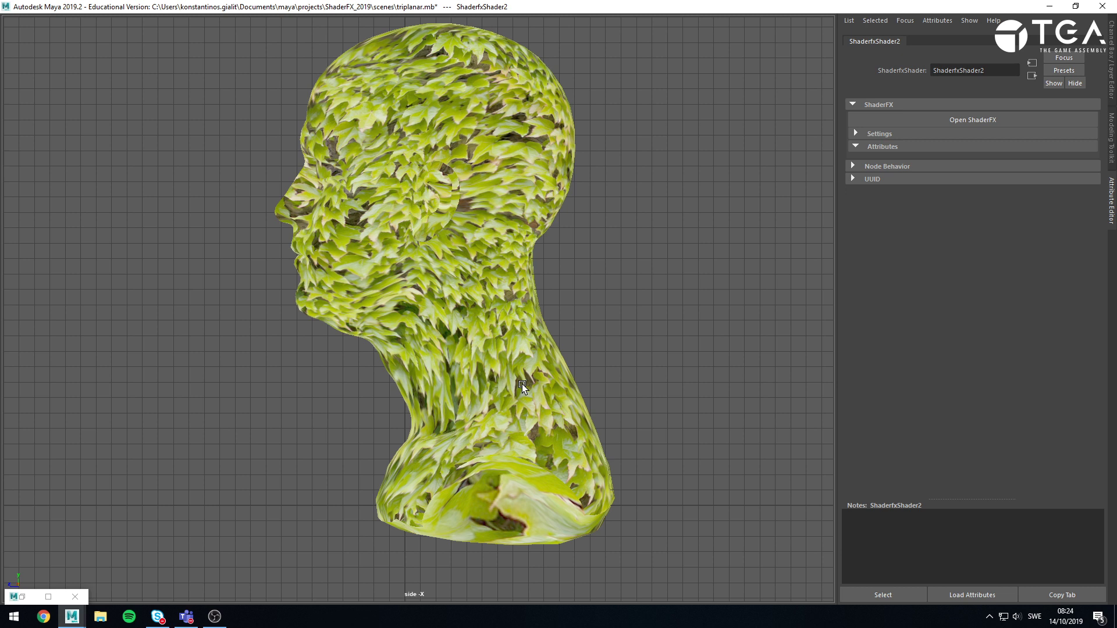
Add a Vertex World Position node to the graph, well ahead of the TextureMap node
{"action": "left_click", "coordinate": [49, 597]}
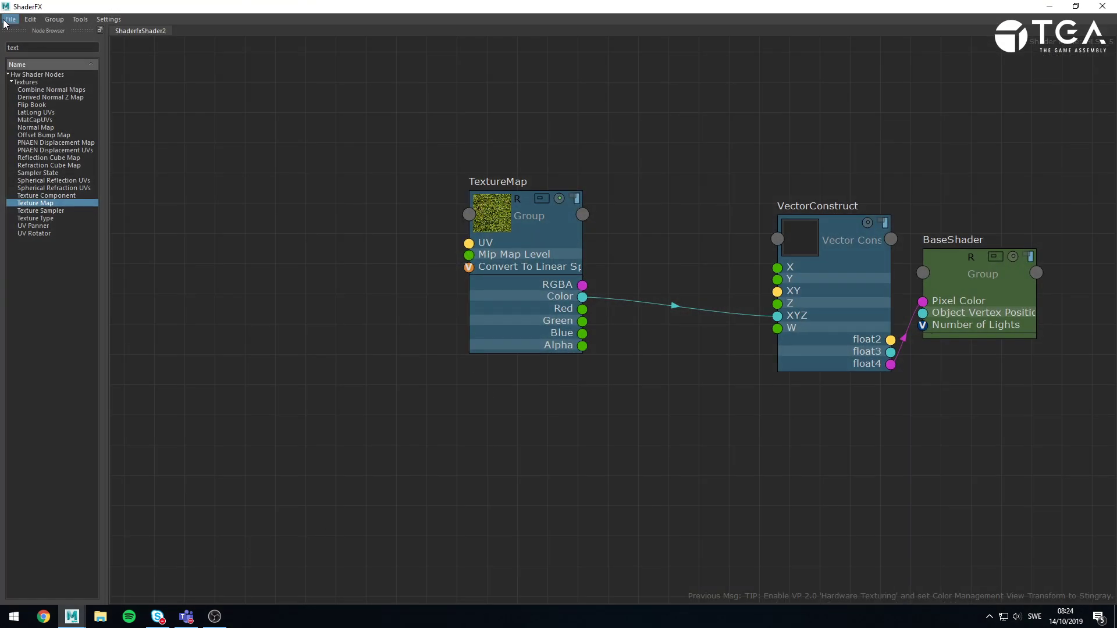
{"action": "left_click", "coordinate": [39, 43]}
{"action": "type", "text": "vertex"}
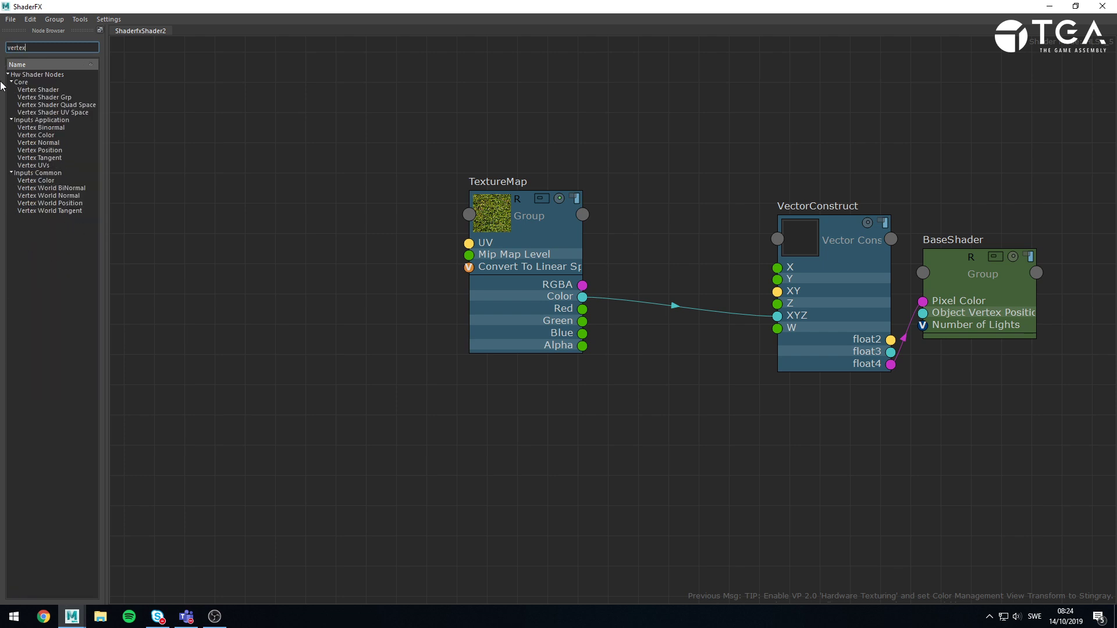
{"action": "left_click_drag", "start_coordinate": [71, 202], "coordinate": [254, 230]}
{"action": "left_click", "coordinate": [337, 277]}
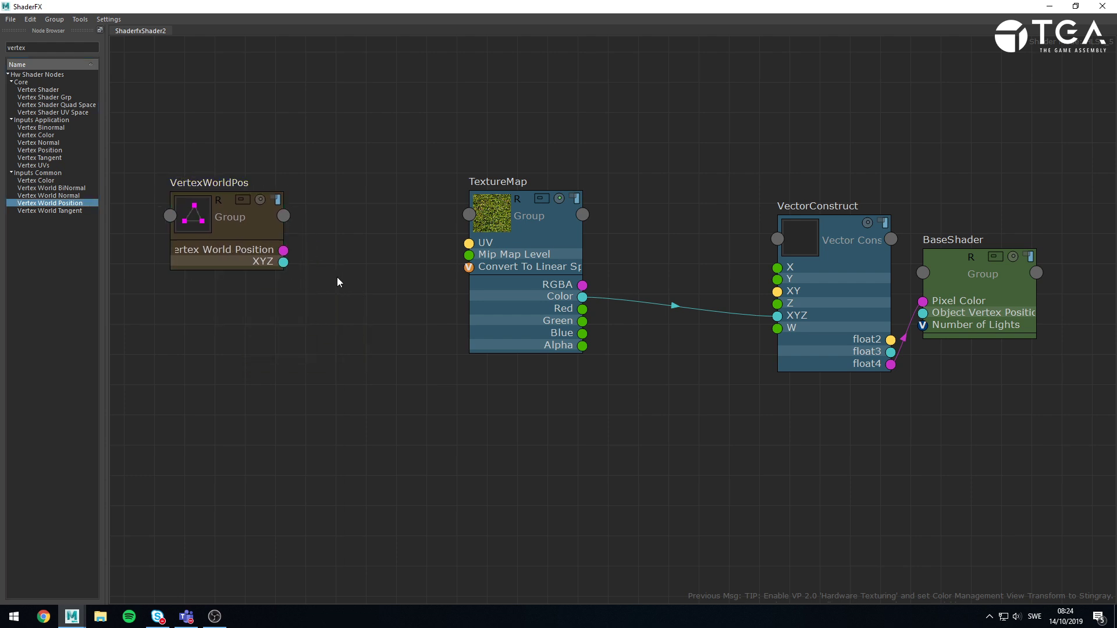
{"action": "mouse_move", "coordinate": [353, 329]}
{"action": "left_mouse_down"}
{"action": "mouse_move", "coordinate": [370, 342]}
{"action": "mouse_move", "coordinate": [352, 338]}
{"action": "left_mouse_up"}
{"action": "mouse_move", "coordinate": [347, 329]}
{"action": "left_mouse_down"}
{"action": "mouse_move", "coordinate": [347, 314]}
{"action": "mouse_move", "coordinate": [345, 323]}
{"action": "left_mouse_up"}
{"action": "left_click_drag", "start_coordinate": [242, 206], "coordinate": [180, 137]}
Add a Vector Component node after VertexWorldPos and connect the XYZ output to its Vector input
{"action": "double_click", "coordinate": [42, 47]}
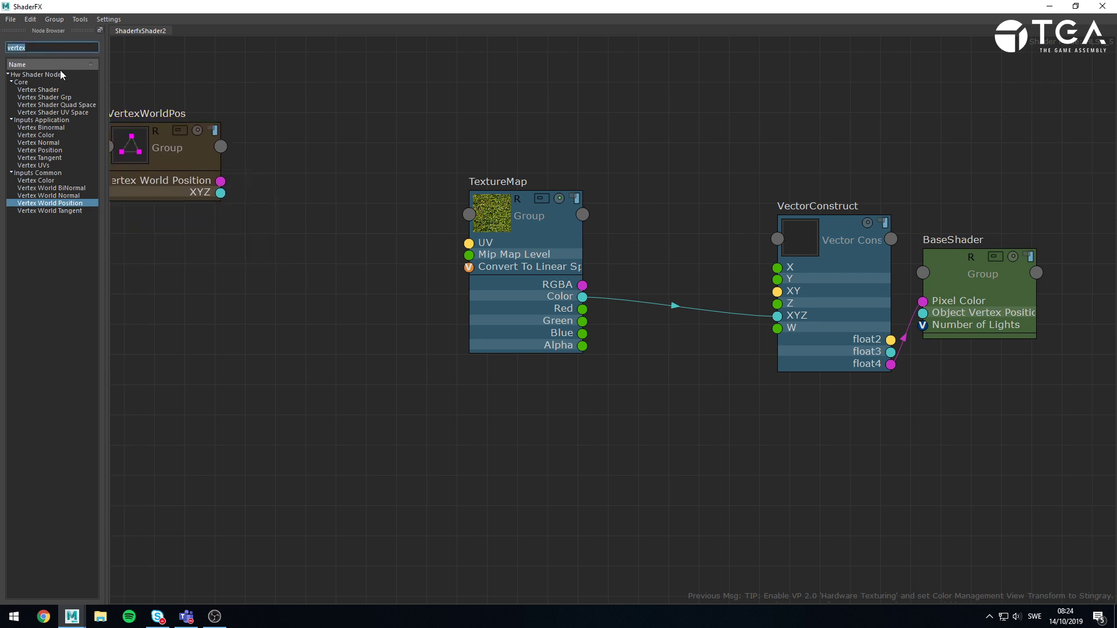
{"action": "type", "text": "v"}
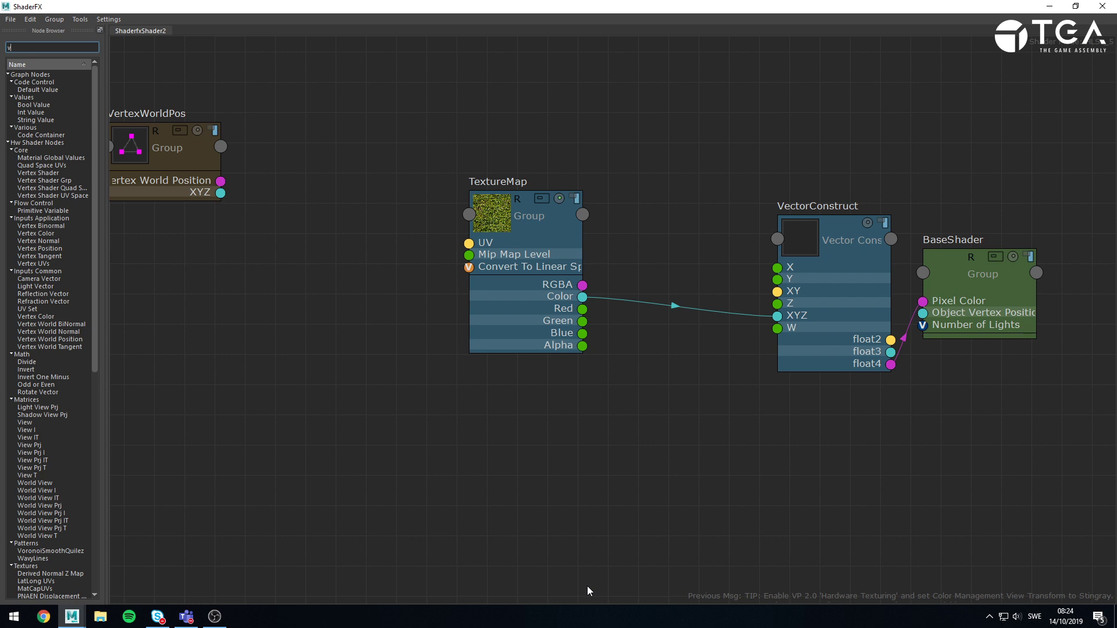
{"action": "type", "text": "ector"}
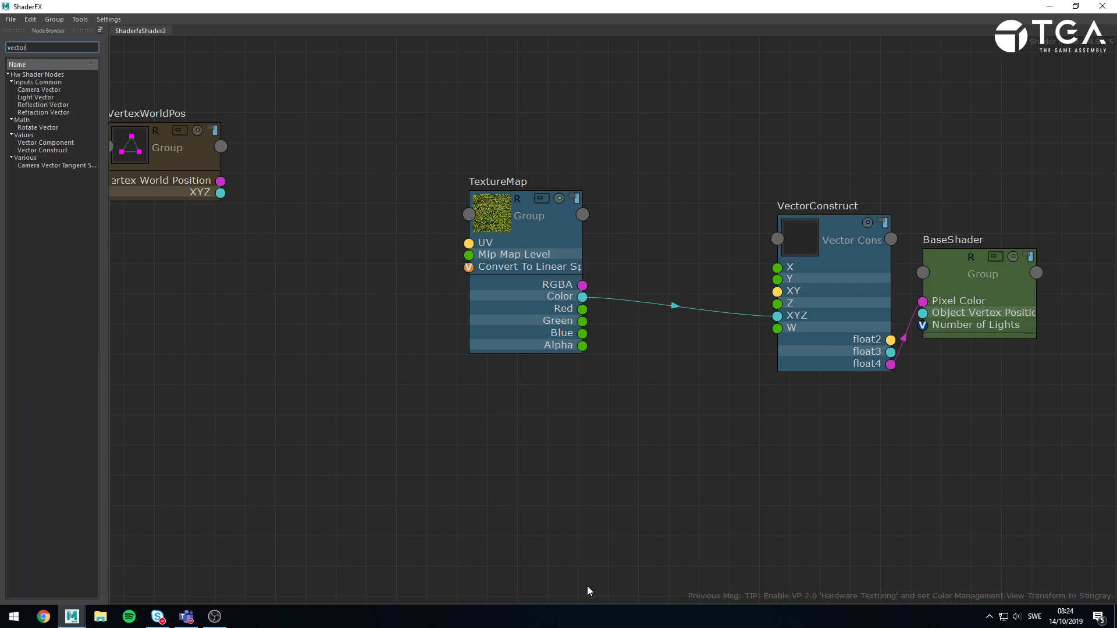
{"action": "left_click_drag", "start_coordinate": [60, 144], "coordinate": [306, 215]}
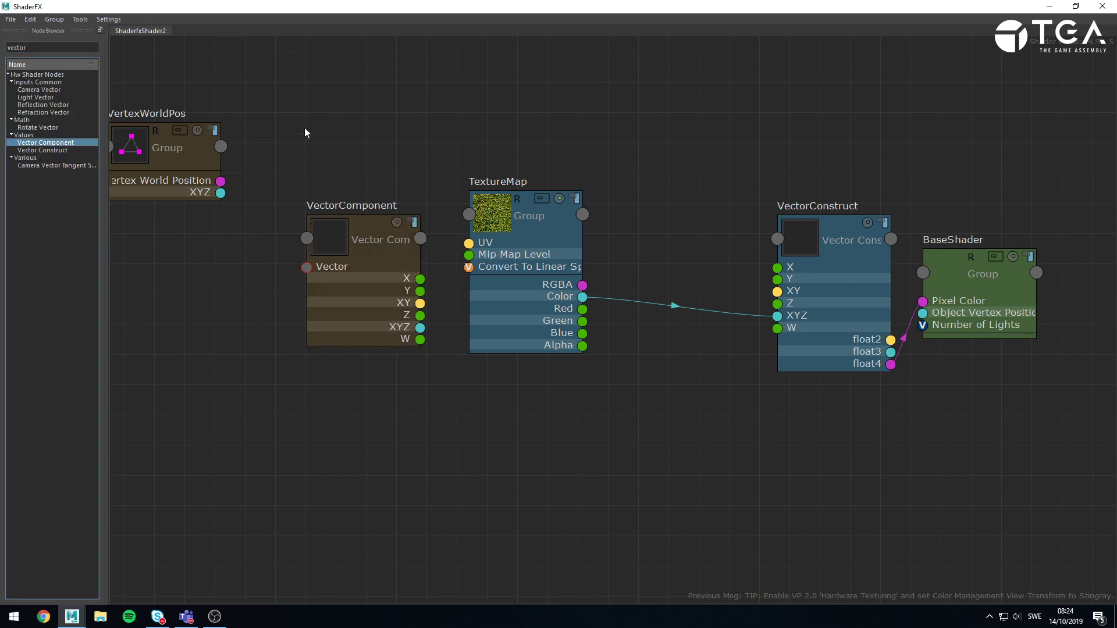
{"action": "middle_click_drag", "start_coordinate": [305, 127], "coordinate": [459, 136], "text": "alt"}
{"action": "left_click_drag", "start_coordinate": [333, 169], "coordinate": [208, 173]}
{"action": "left_click_drag", "start_coordinate": [512, 349], "coordinate": [428, 329]}
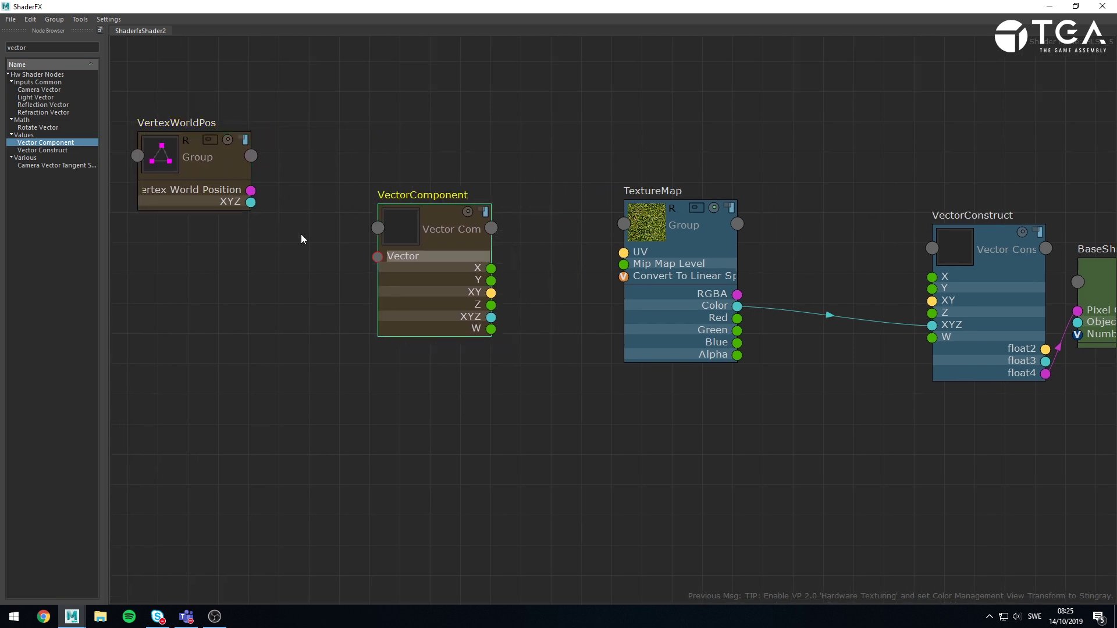
{"action": "left_click_drag", "start_coordinate": [251, 204], "coordinate": [378, 258]}
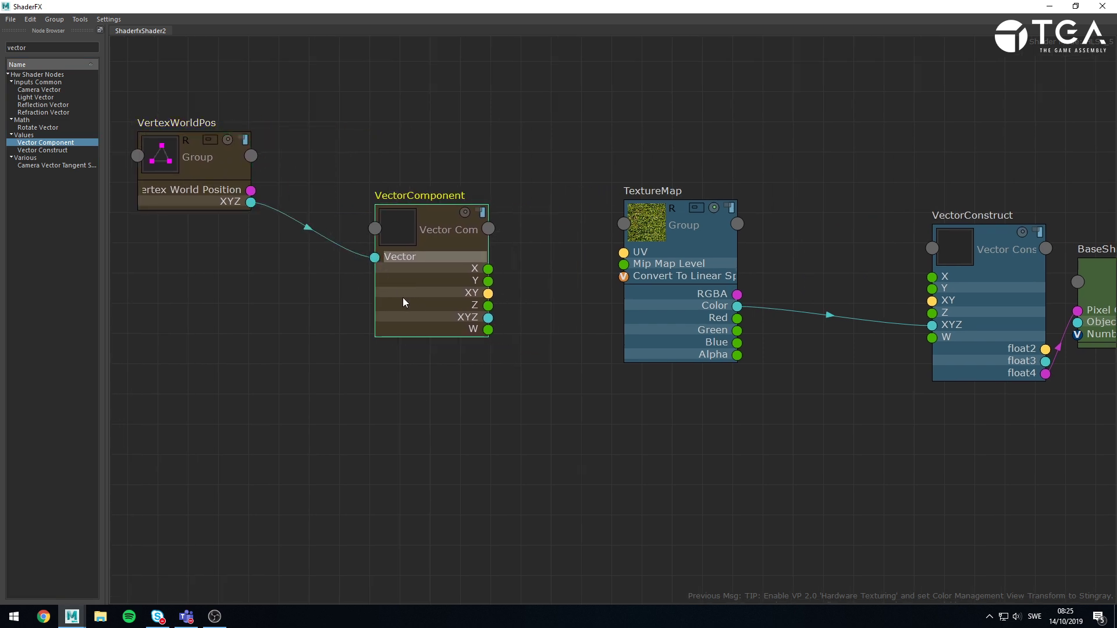
{"action": "left_click_drag", "start_coordinate": [402, 298], "coordinate": [335, 276]}
{"action": "left_click", "coordinate": [464, 271]}
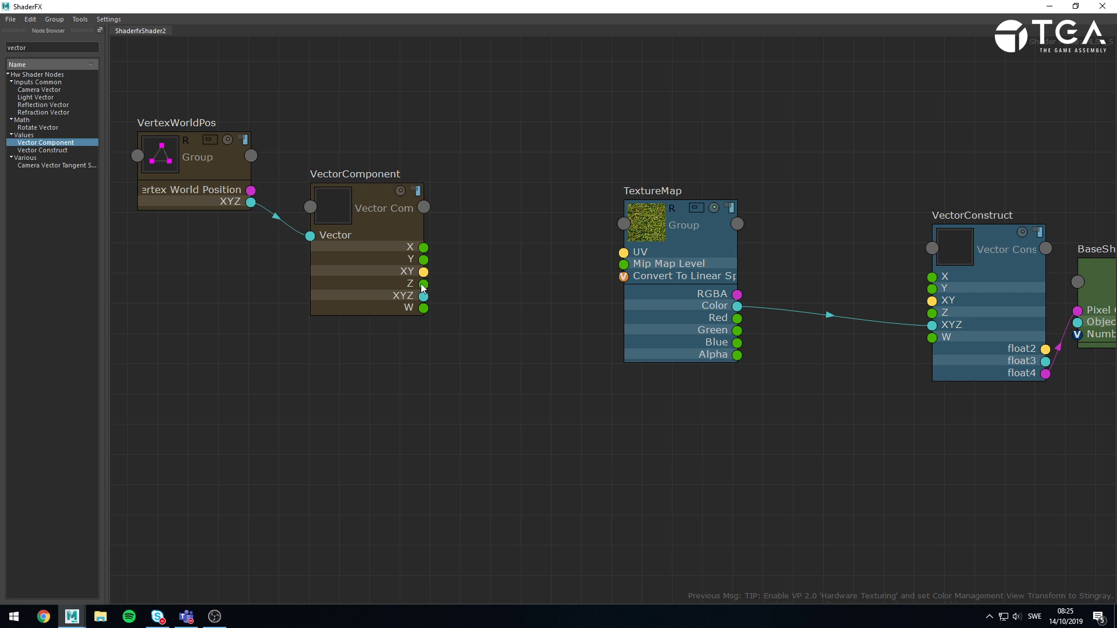
Add a Vector Construct node between VectorComponent and TextureMap and connect its float2 output to the UV input
{"action": "left_click_drag", "start_coordinate": [61, 150], "coordinate": [500, 202]}
{"action": "left_click_drag", "start_coordinate": [536, 274], "coordinate": [462, 270]}
{"action": "left_click", "coordinate": [455, 323]}
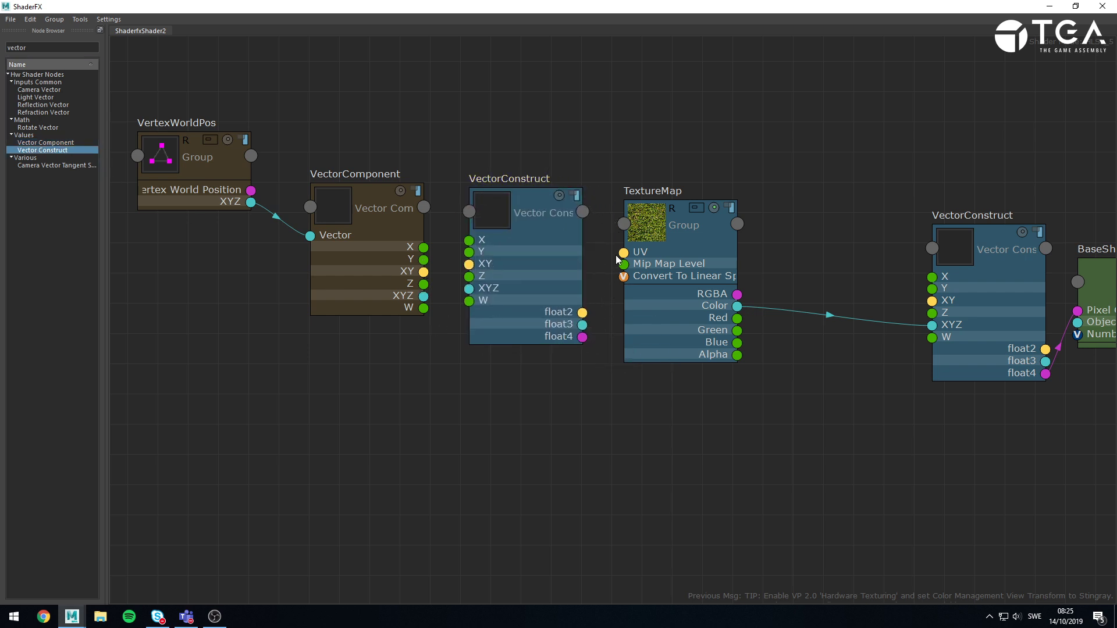
{"action": "left_click_drag", "start_coordinate": [582, 313], "coordinate": [627, 288]}
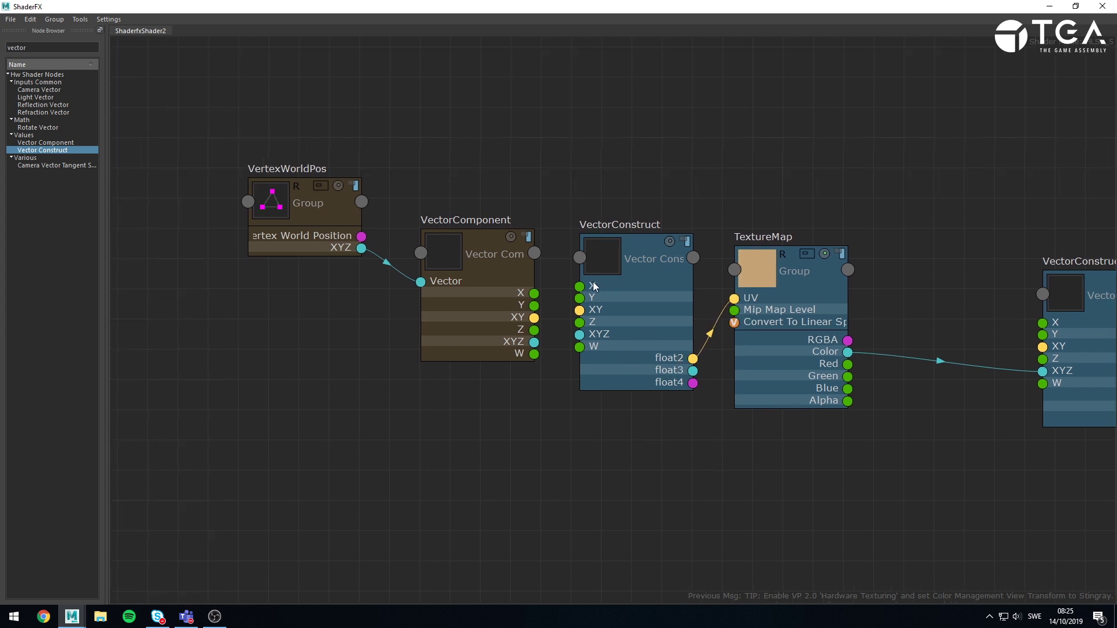
Connect VectorComponent's Z output to the new VectorConstruct's X input and its Y output to the Y input
{"action": "scroll", "coordinate": [578, 334], "scroll_direction": "up", "scroll_amount": 2}
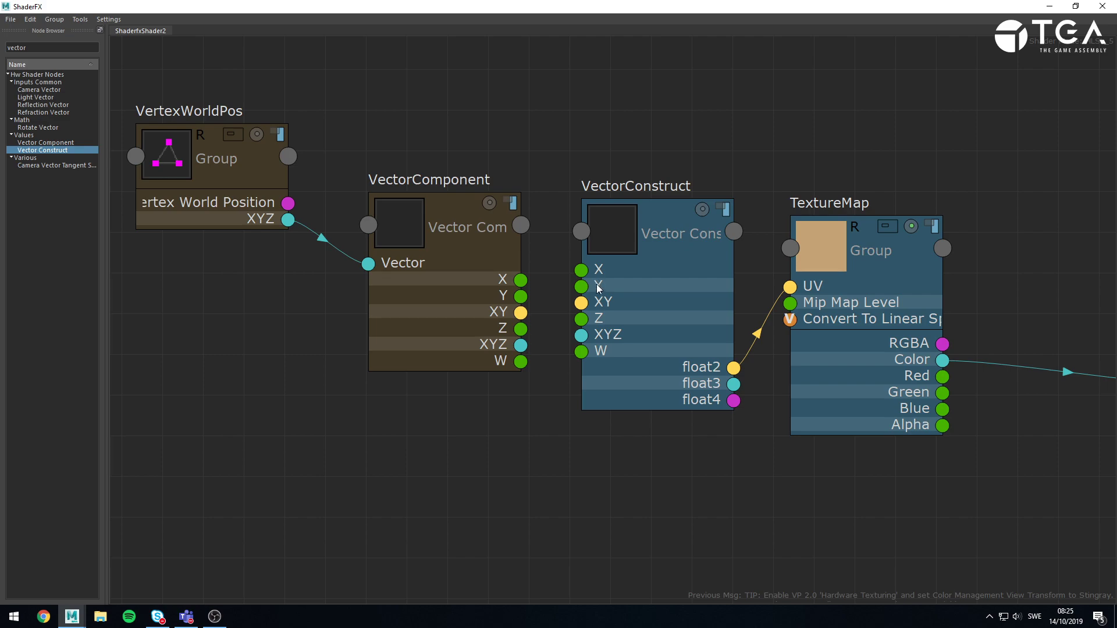
{"action": "left_click", "coordinate": [1050, 6]}
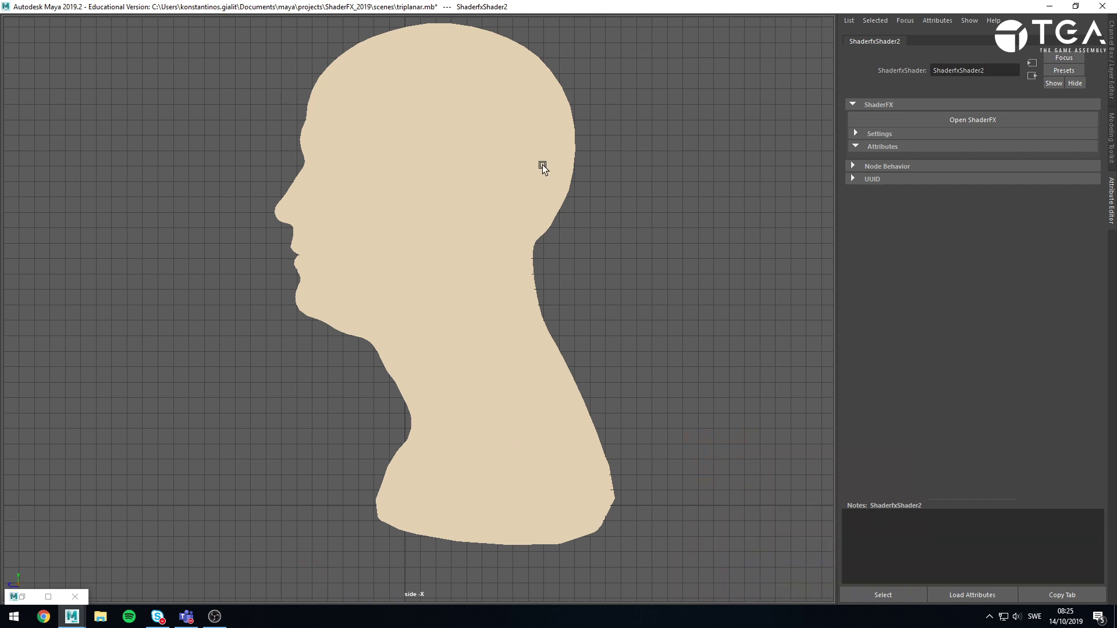
{"action": "left_click", "coordinate": [24, 598]}
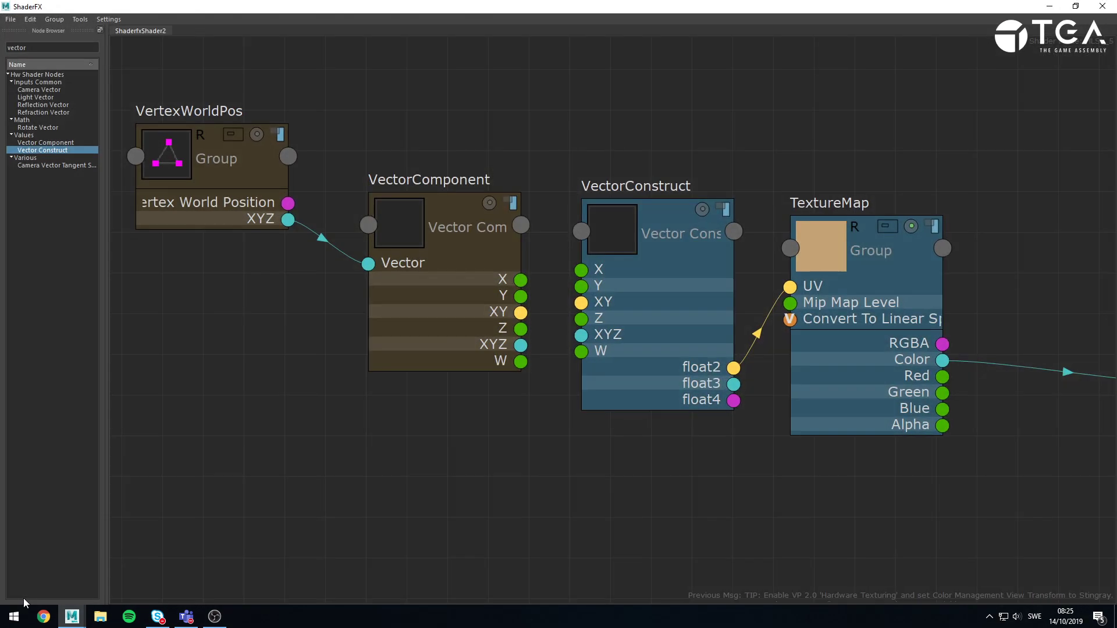
{"action": "left_click_drag", "start_coordinate": [527, 330], "coordinate": [547, 308]}
{"action": "left_click_drag", "start_coordinate": [560, 262], "coordinate": [581, 270]}
{"action": "left_click_drag", "start_coordinate": [521, 297], "coordinate": [583, 289]}
Examine the projected texture on the bust in the side view and around the face in perspective
{"action": "left_click", "coordinate": [1049, 6]}
{"action": "right_click_drag", "start_coordinate": [238, 256], "coordinate": [448, 259], "text": "alt"}
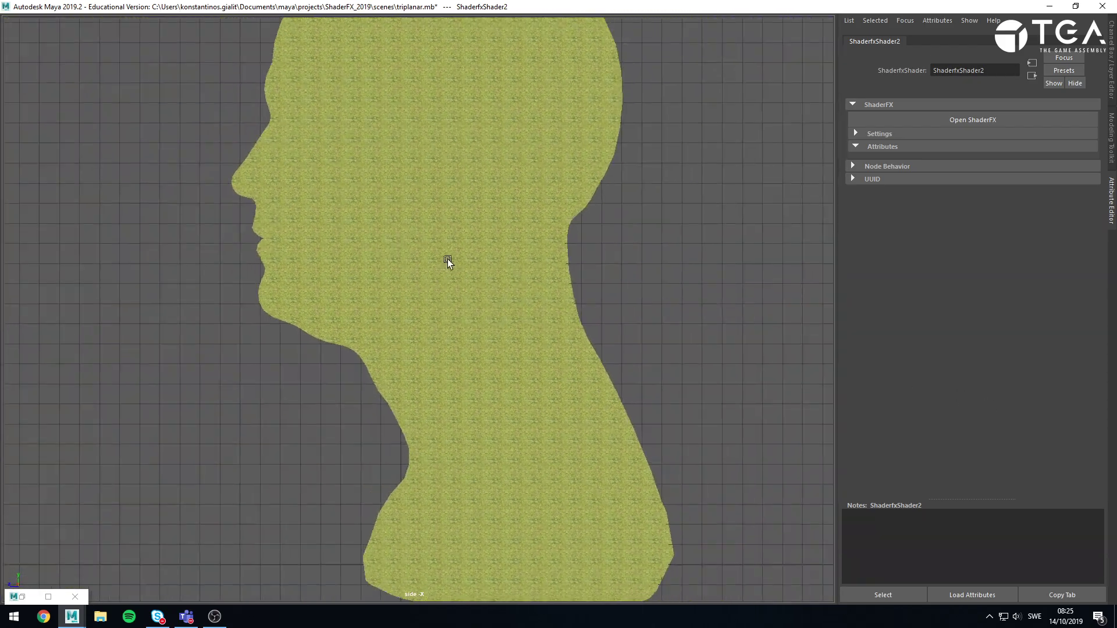
{"action": "key", "text": "space"}
{"action": "key", "text": "space"}
{"action": "left_click_drag", "start_coordinate": [606, 201], "coordinate": [302, 278], "text": "alt"}
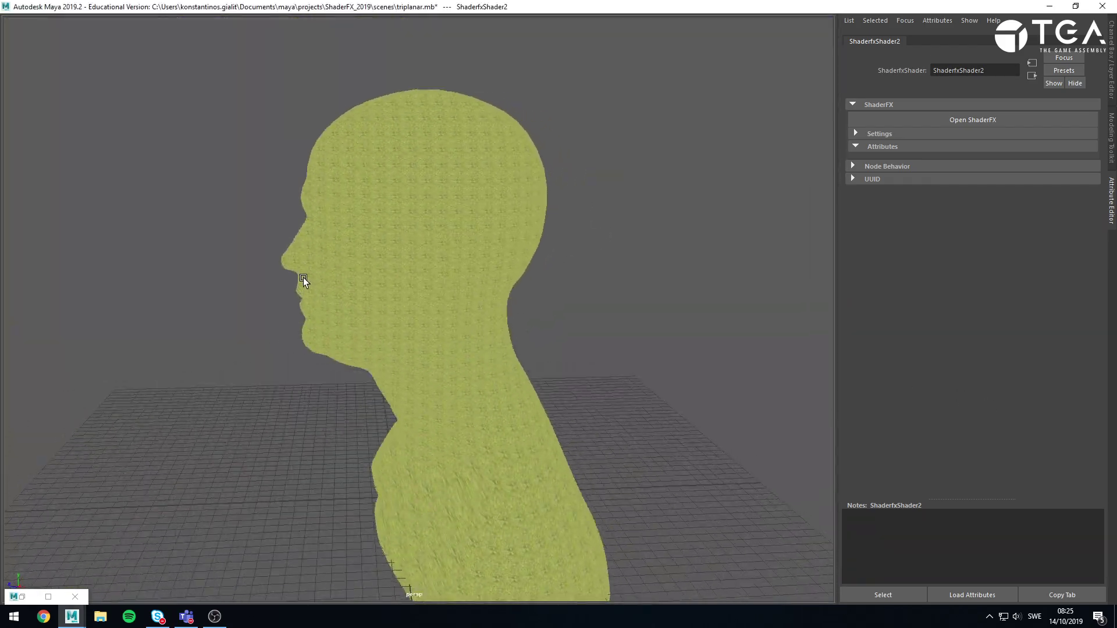
{"action": "right_click_drag", "start_coordinate": [303, 277], "coordinate": [393, 239], "text": "alt"}
{"action": "left_click_drag", "start_coordinate": [393, 240], "coordinate": [439, 459], "text": "alt"}
{"action": "right_click_drag", "start_coordinate": [439, 459], "coordinate": [182, 124], "text": "alt"}
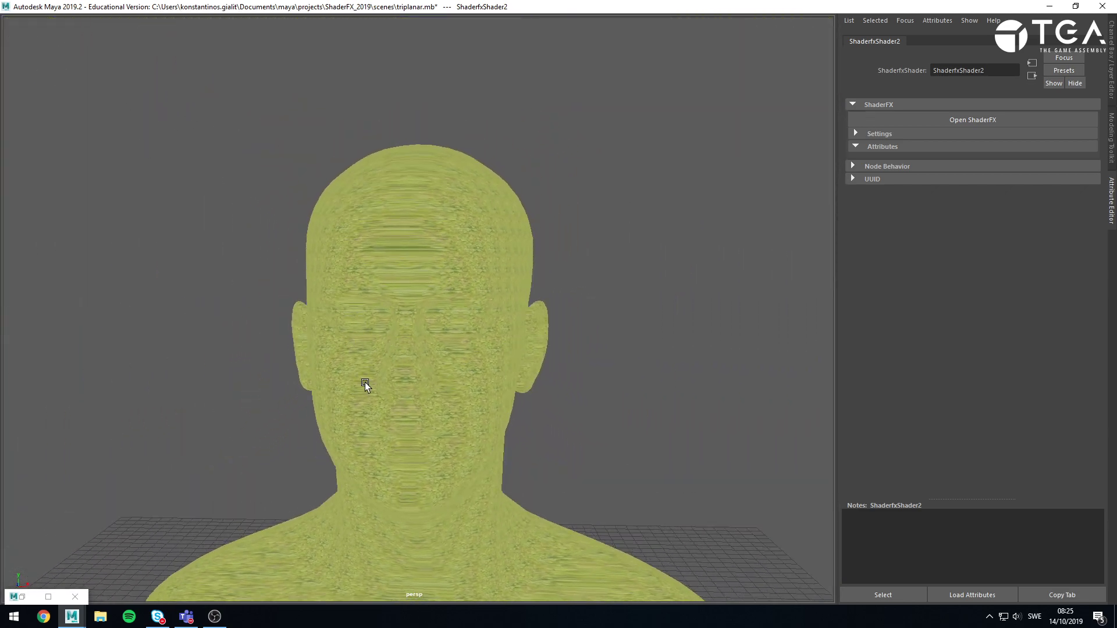
{"action": "left_click_drag", "start_coordinate": [341, 389], "coordinate": [372, 384], "text": "alt"}
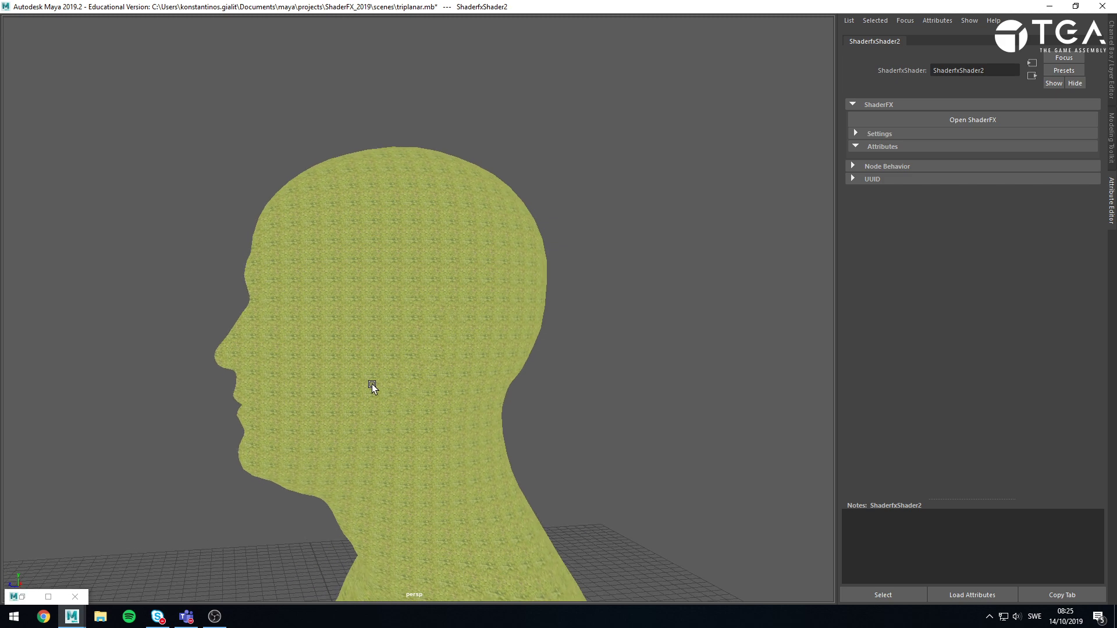
Return to the shader graph and move VertexWorldPos farther from VectorComponent to open a gap between them
{"action": "left_click", "coordinate": [49, 596]}
{"action": "middle_click_drag", "start_coordinate": [322, 397], "coordinate": [622, 505], "text": "alt"}
{"action": "right_click_drag", "start_coordinate": [621, 505], "coordinate": [556, 491], "text": "alt"}
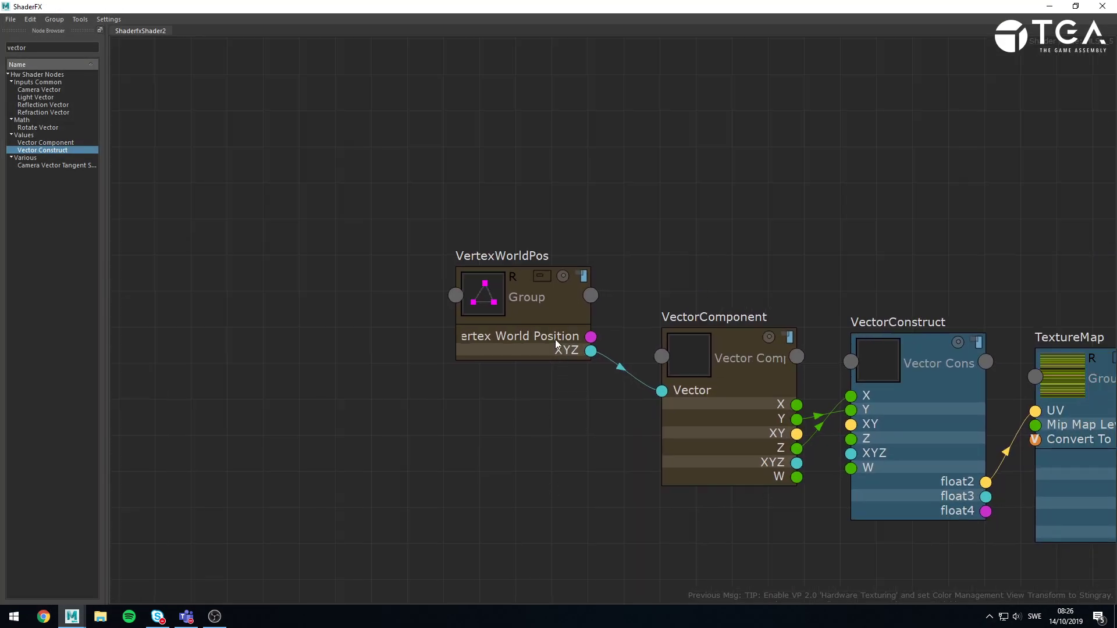
{"action": "left_click_drag", "start_coordinate": [561, 341], "coordinate": [261, 379]}
{"action": "left_click", "coordinate": [243, 183]}
Add a Multiply node between VertexWorldPos and VectorComponent and connect the XYZ output to its first Value input
{"action": "double_click", "coordinate": [71, 43]}
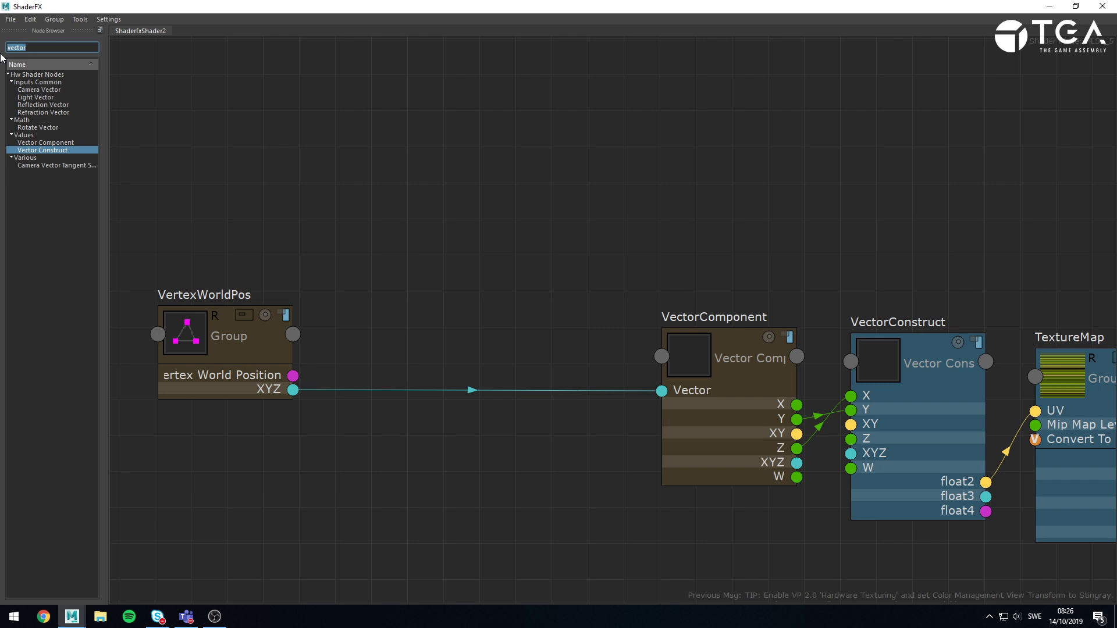
{"action": "type", "text": "multi"}
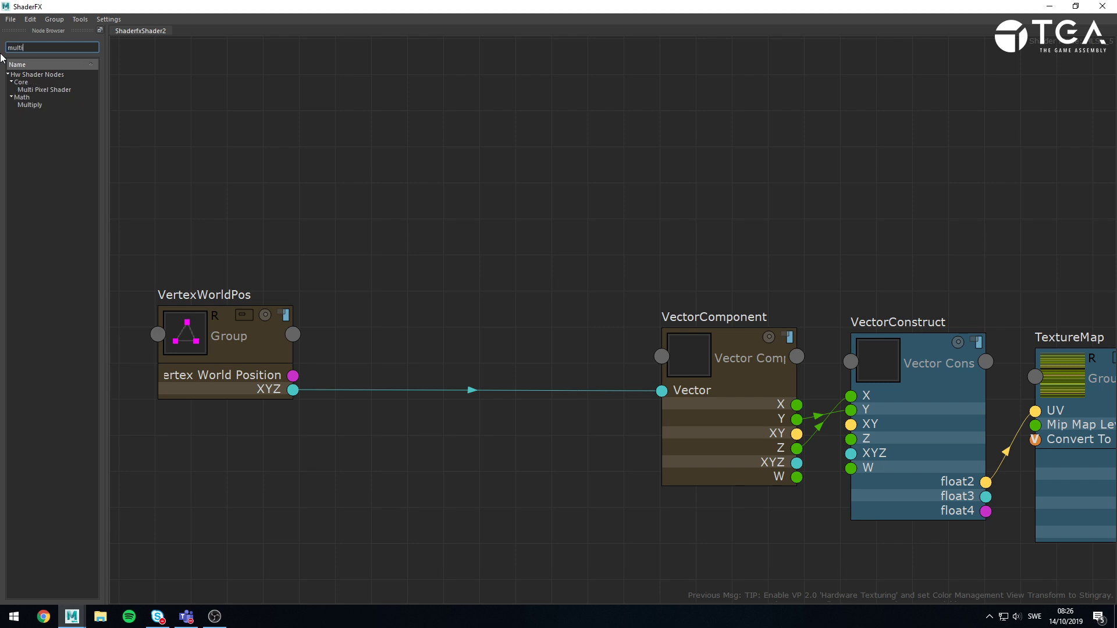
{"action": "left_click_drag", "start_coordinate": [30, 105], "coordinate": [467, 329]}
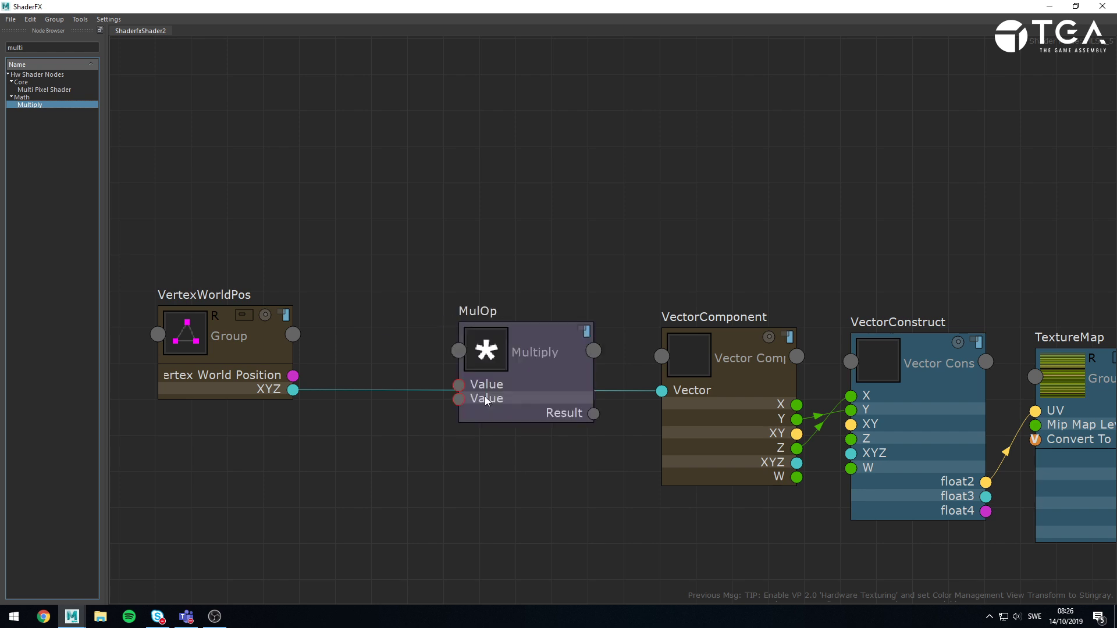
{"action": "left_click_drag", "start_coordinate": [292, 390], "coordinate": [459, 385]}
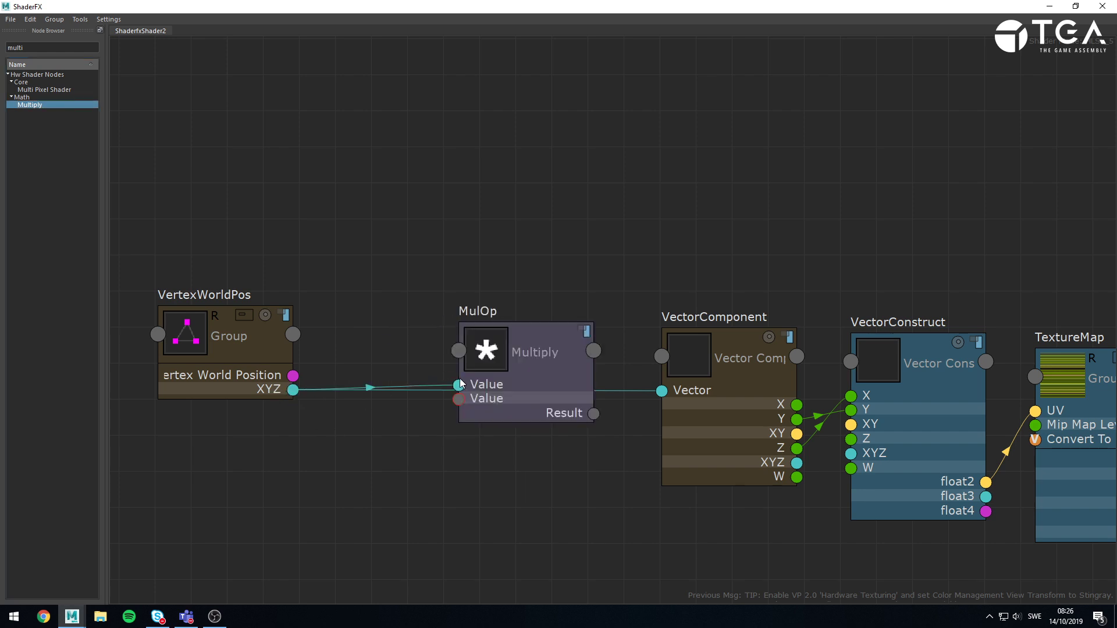
Add a Float node below VertexWorldPos and connect its float output to the Multiply node's second Value input
{"action": "left_click_drag", "start_coordinate": [93, 47], "coordinate": [2, 52]}
{"action": "type", "text": "float"}
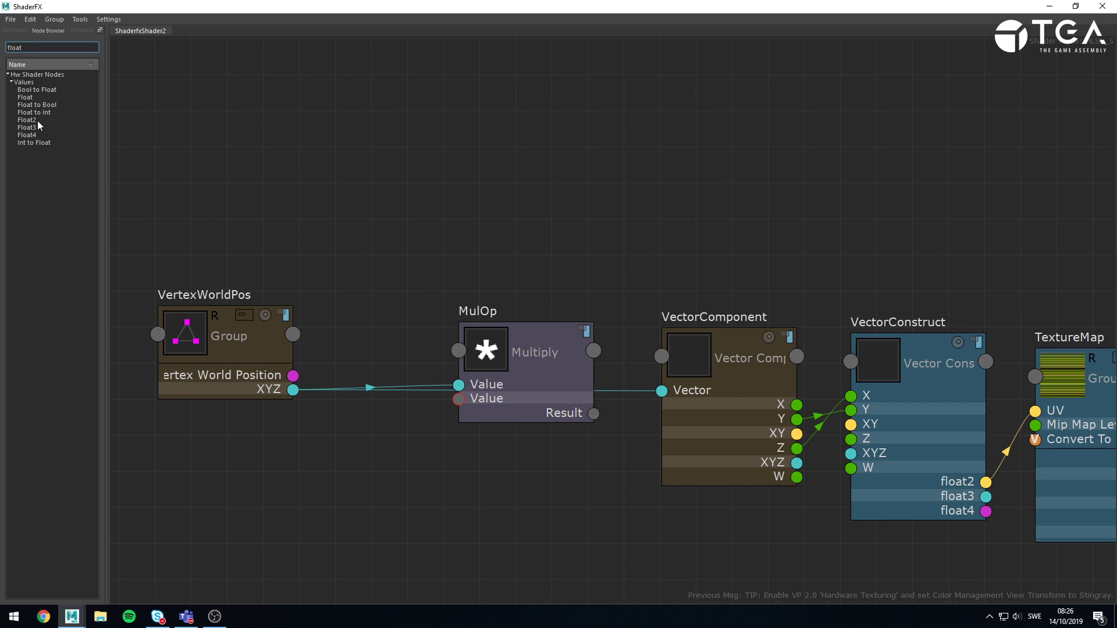
{"action": "left_click_drag", "start_coordinate": [25, 98], "coordinate": [233, 465]}
{"action": "left_click_drag", "start_coordinate": [363, 515], "coordinate": [458, 398]}
{"action": "left_click_drag", "start_coordinate": [319, 491], "coordinate": [253, 526]}
{"action": "left_click_drag", "start_coordinate": [495, 407], "coordinate": [456, 432]}
{"action": "left_click", "coordinate": [529, 489]}
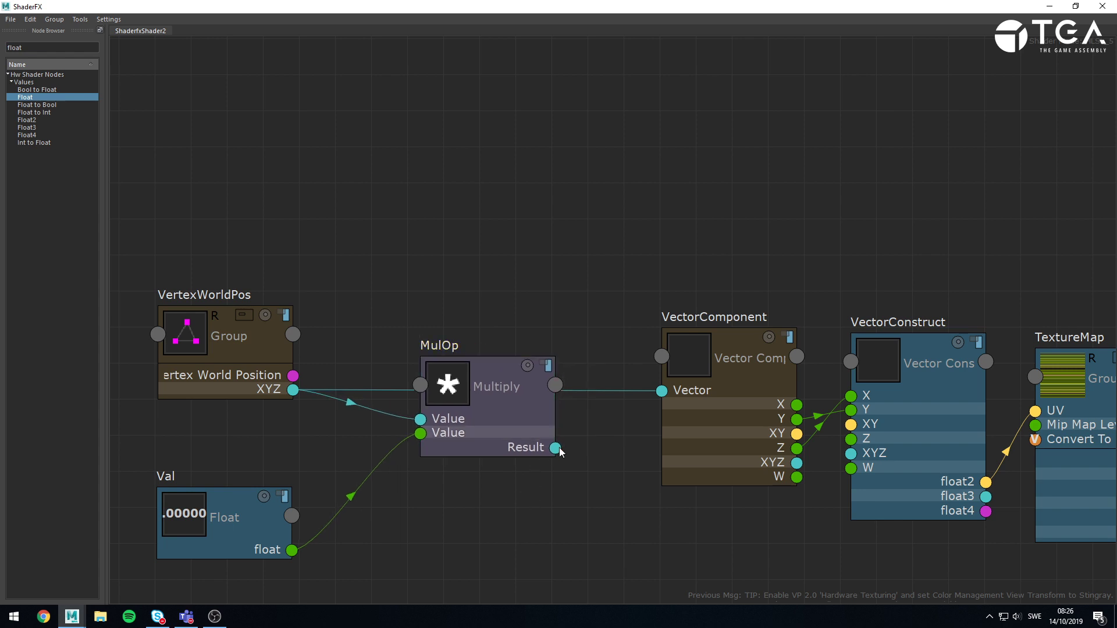
Connect the Multiply node's Result to VectorComponent's Vector input and even out the spacing of VectorComponent and VectorConstruct
{"action": "scroll", "coordinate": [679, 494], "scroll_direction": "down", "scroll_amount": 3}
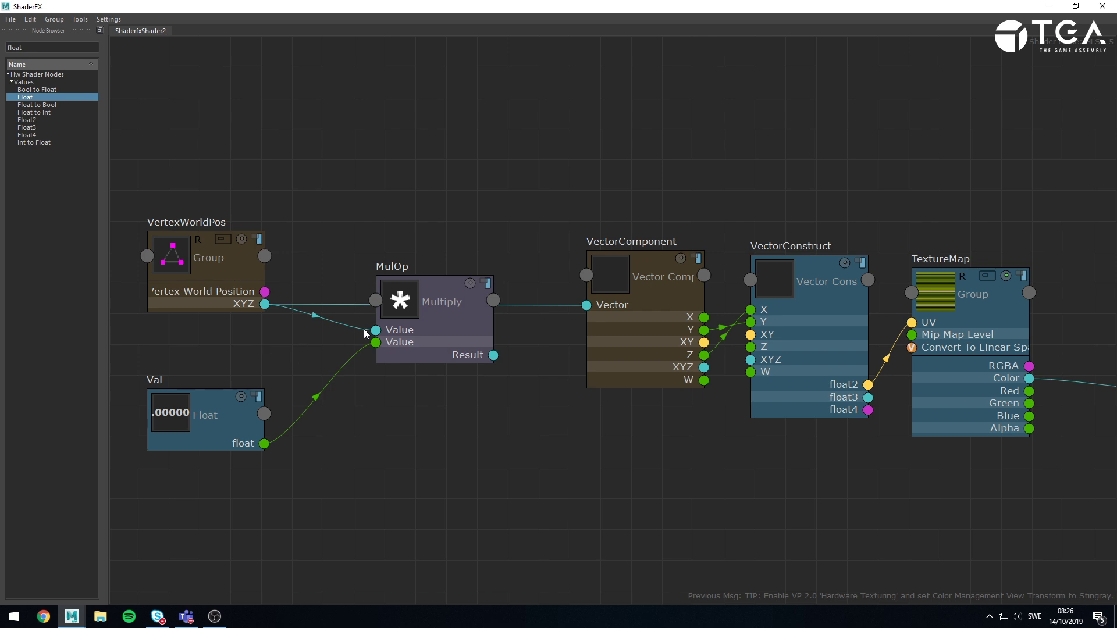
{"action": "left_click_drag", "start_coordinate": [822, 325], "coordinate": [806, 328]}
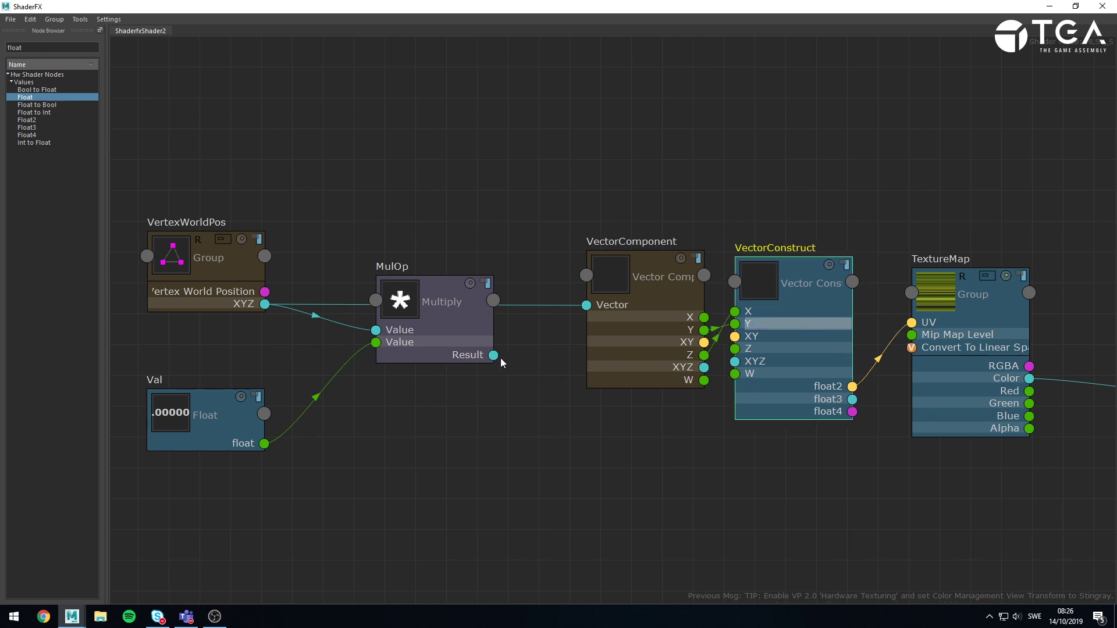
{"action": "left_click_drag", "start_coordinate": [493, 355], "coordinate": [586, 306]}
{"action": "left_click", "coordinate": [631, 355]}
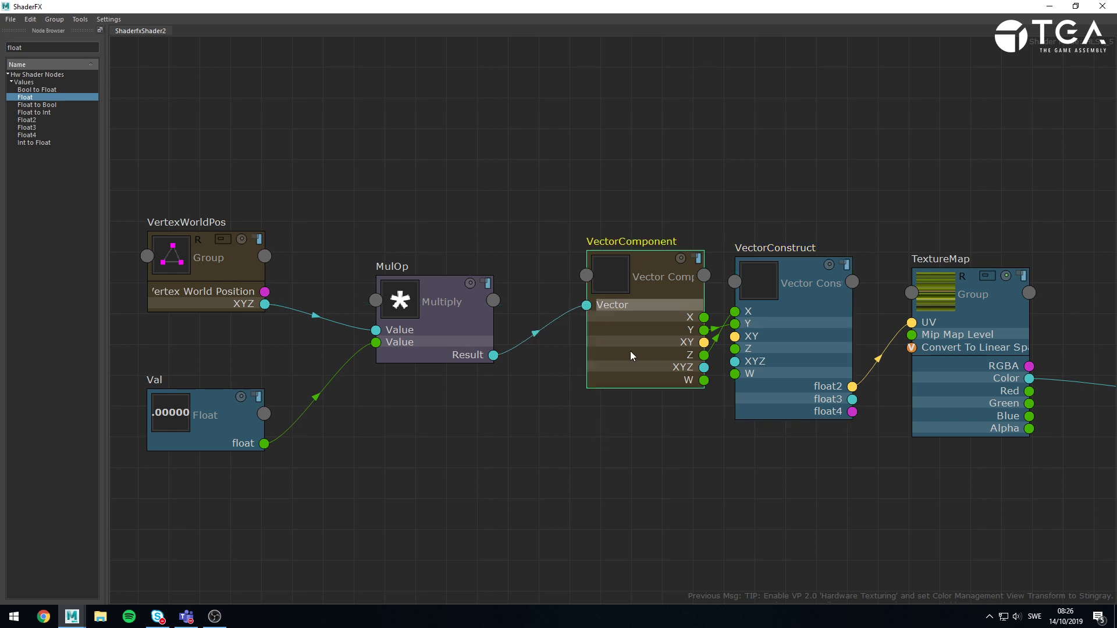
{"action": "left_click_drag", "start_coordinate": [630, 355], "coordinate": [603, 359]}
Rename the Float node to Tiling and expose it as a material input
{"action": "left_click", "coordinate": [184, 416]}
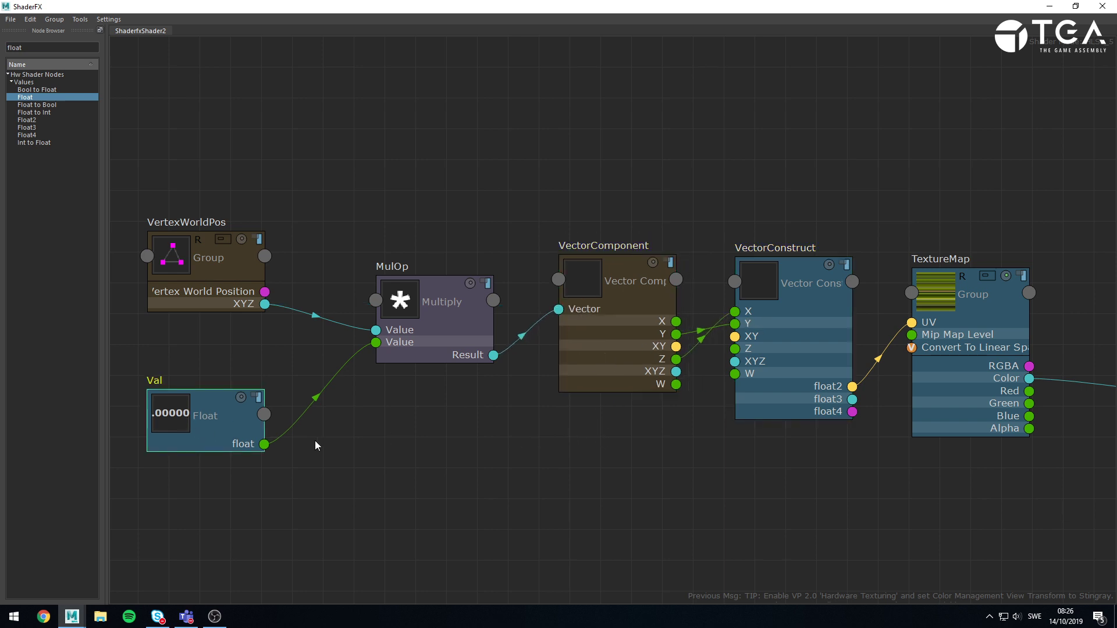
{"action": "left_click_drag", "start_coordinate": [603, 6], "coordinate": [433, 57]}
{"action": "scroll", "coordinate": [502, 169], "scroll_direction": "down", "scroll_amount": 2}
{"action": "middle_click_drag", "start_coordinate": [248, 533], "coordinate": [363, 514]}
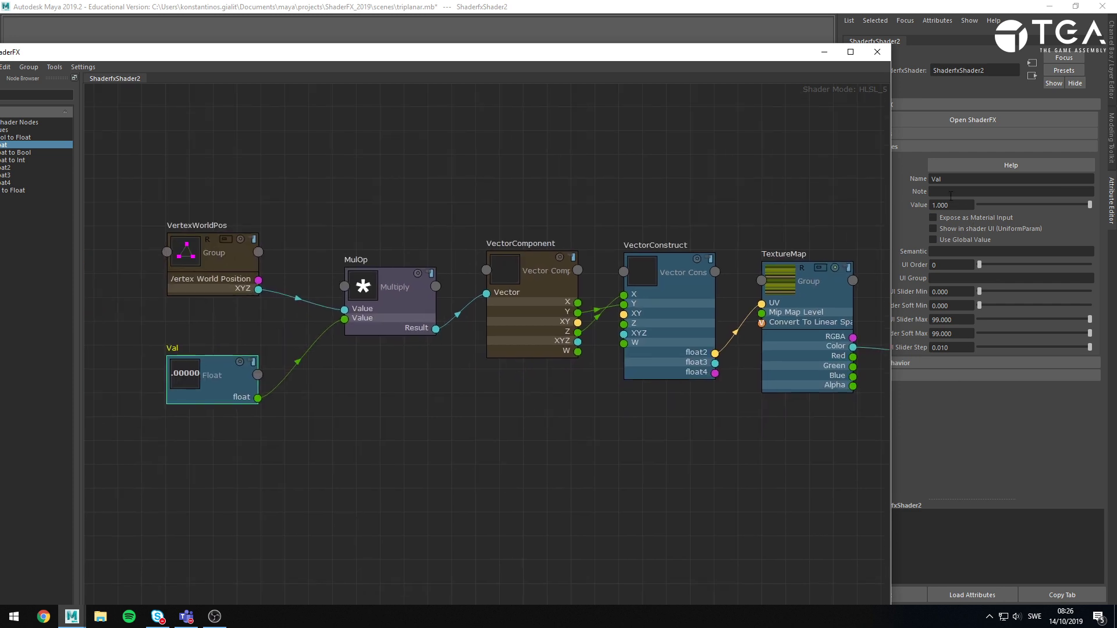
{"action": "left_click_drag", "start_coordinate": [954, 180], "coordinate": [897, 178]}
{"action": "type", "text": "Tiling"}
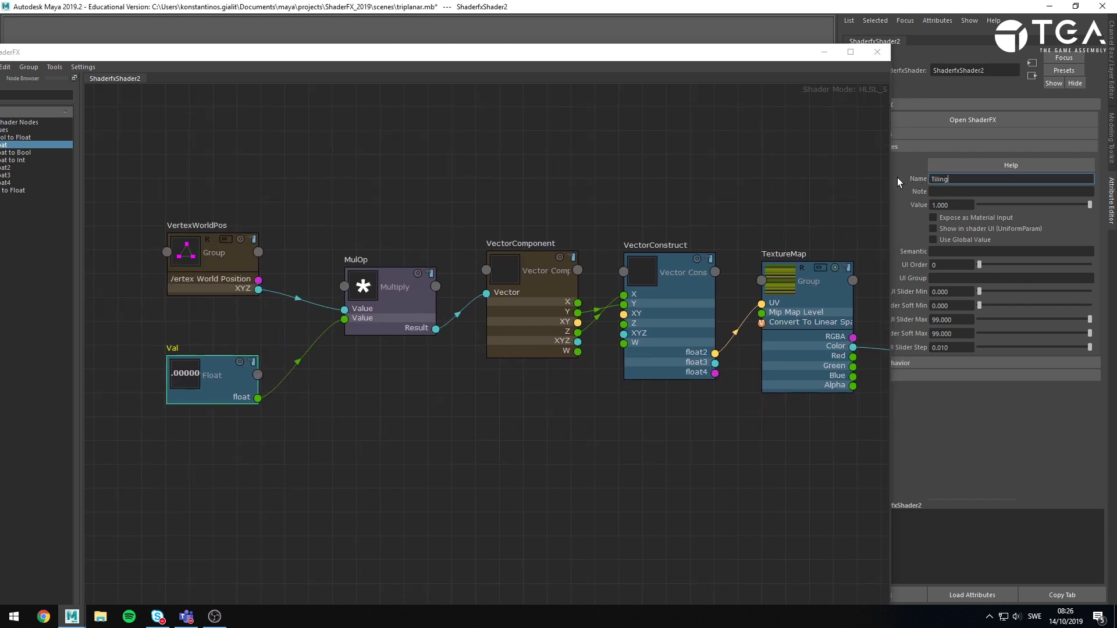
{"action": "key", "text": "Return"}
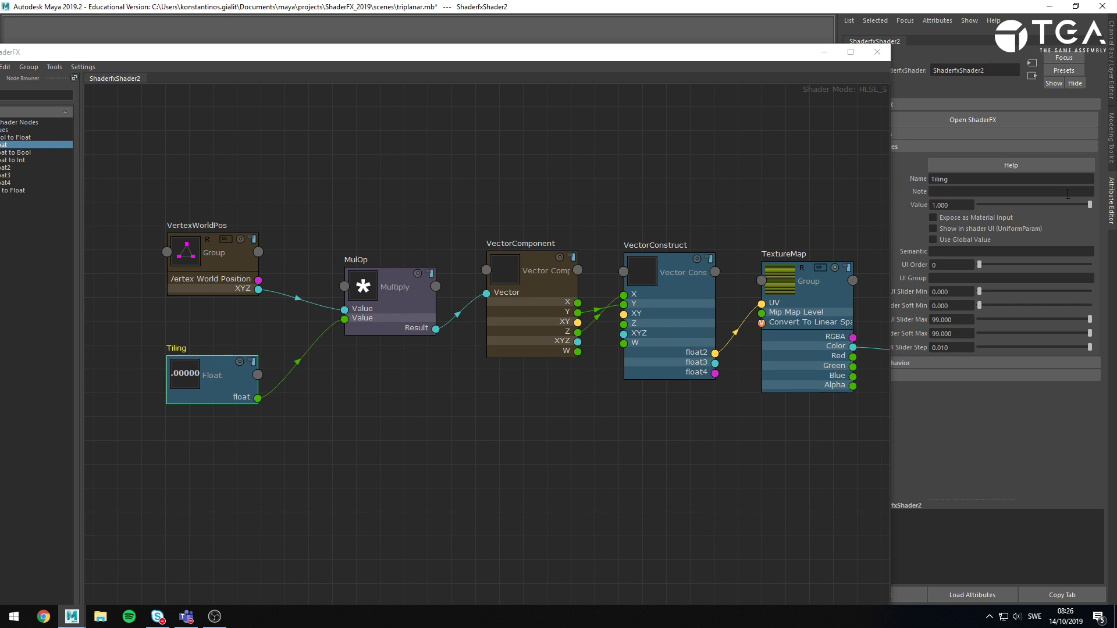
{"action": "left_click", "coordinate": [999, 216]}
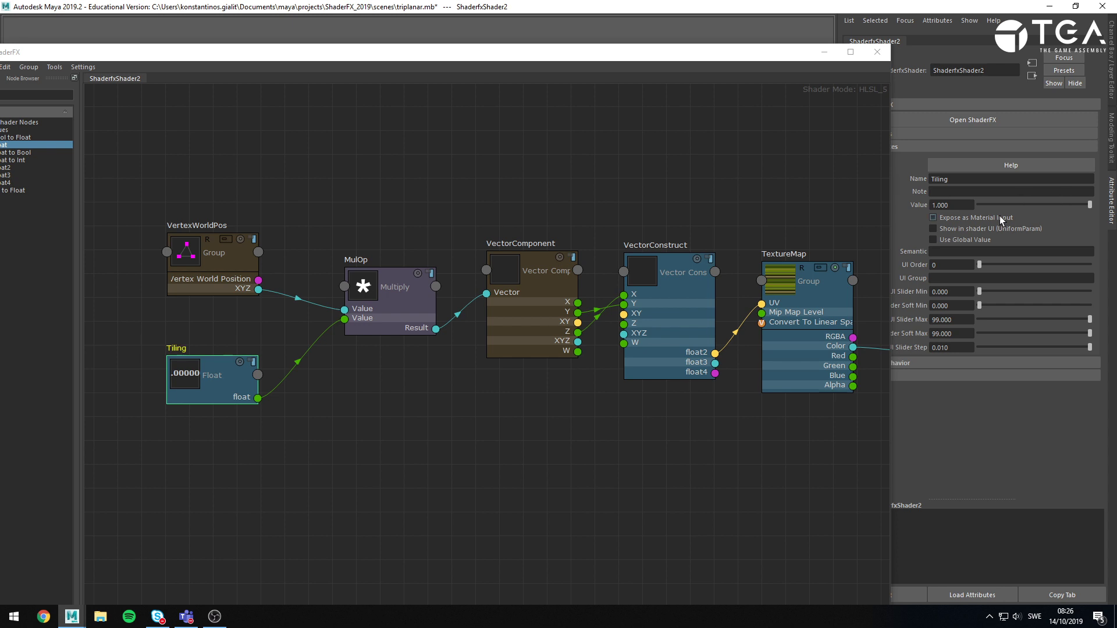
Try a Tiling value of 0.1 on the shader, and settle on 0.05 for larger leaves on the bust
{"action": "left_click", "coordinate": [824, 52]}
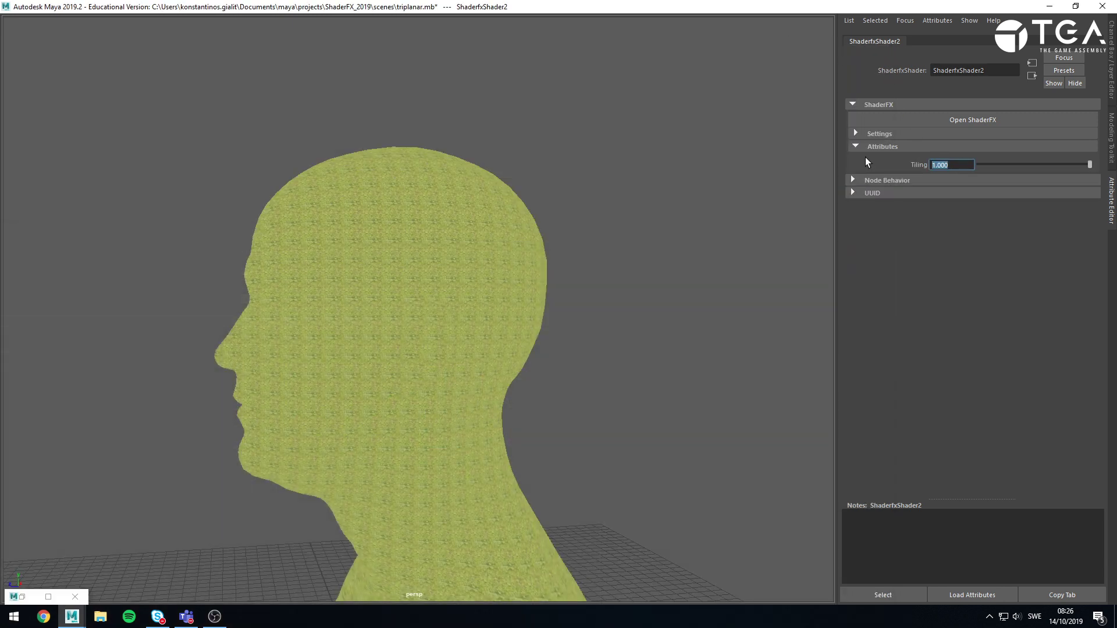
{"action": "type", "text": "0.1"}
{"action": "key", "text": "Return"}
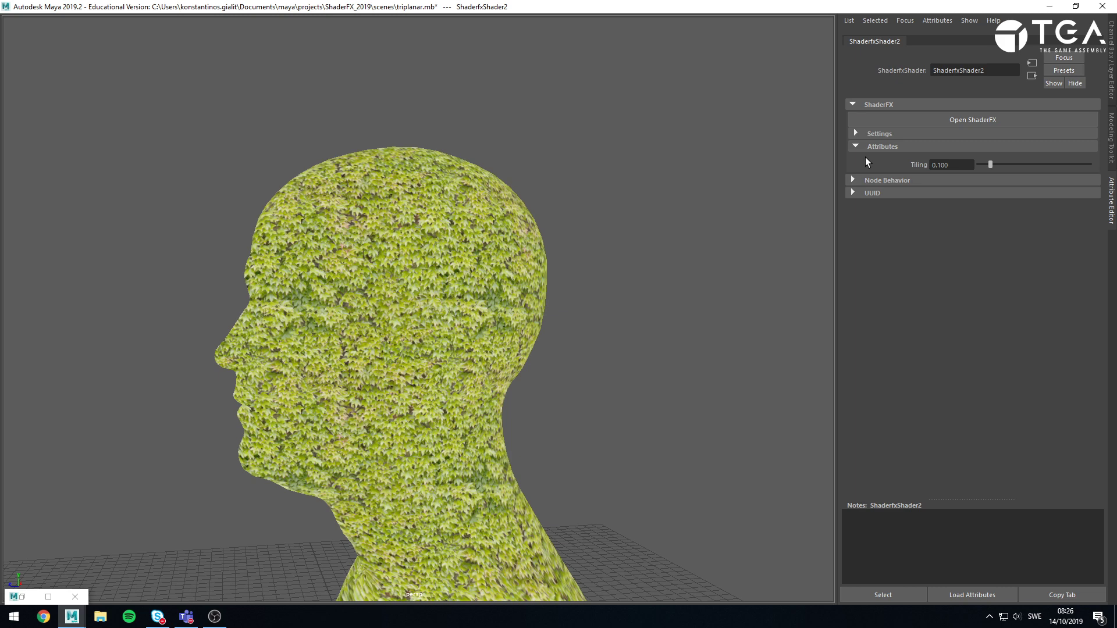
{"action": "double_click", "coordinate": [947, 165]}
{"action": "type", "text": "05"}
{"action": "key", "text": "Return"}
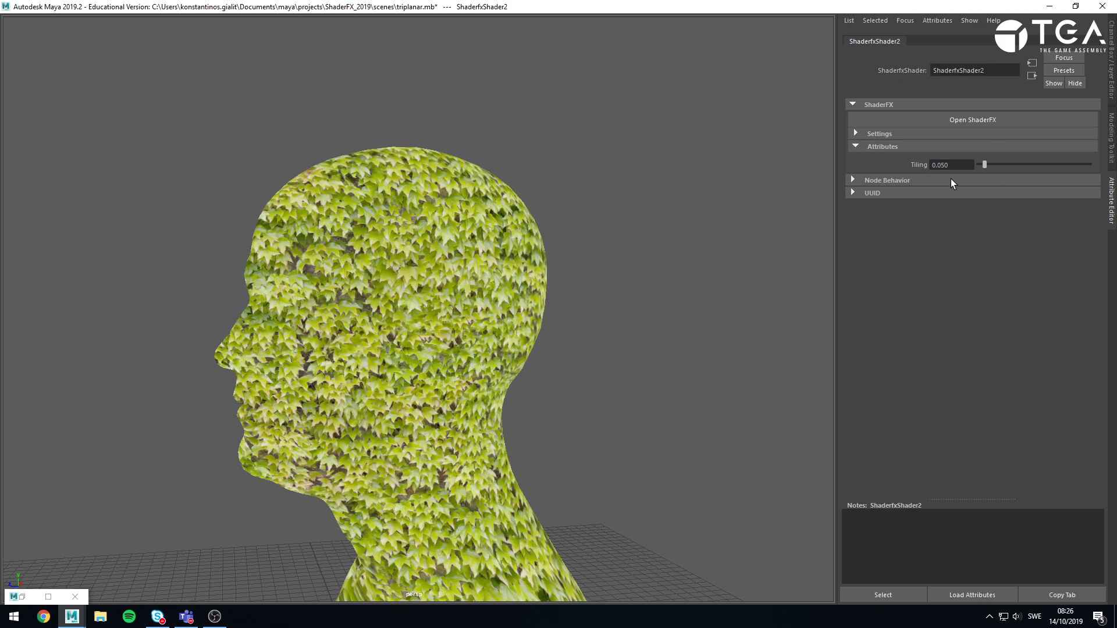
{"action": "left_click_drag", "start_coordinate": [292, 411], "coordinate": [420, 232], "text": "alt"}
{"action": "left_click_drag", "start_coordinate": [427, 229], "coordinate": [583, 376], "text": "alt"}
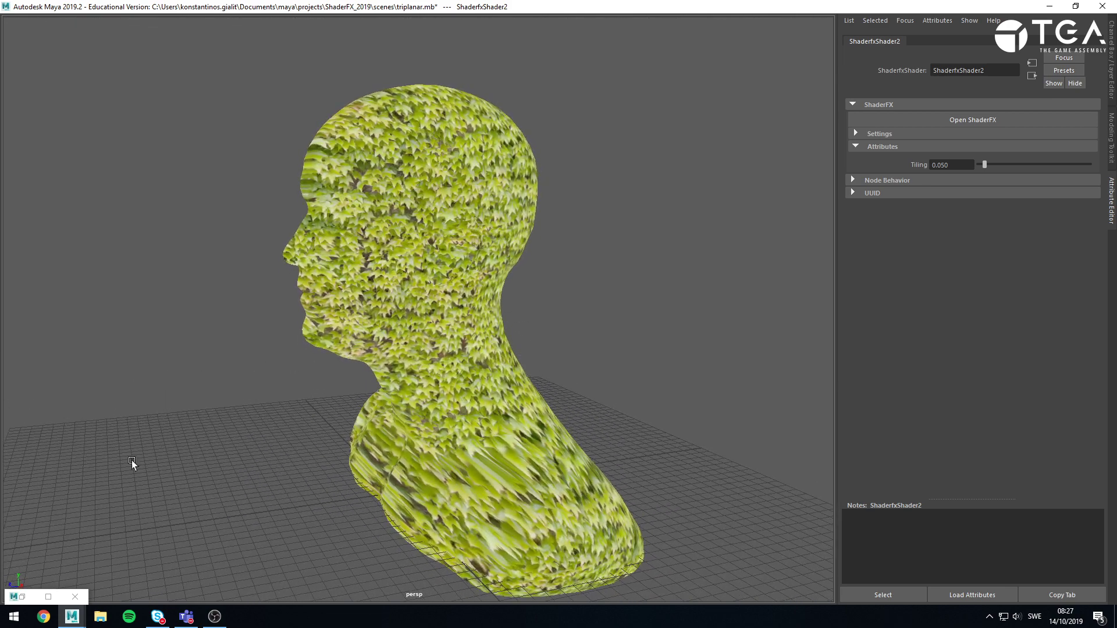
Return to the shader graph and enable ConvertToLinearSpace on the TextureMap node
{"action": "left_click", "coordinate": [48, 596]}
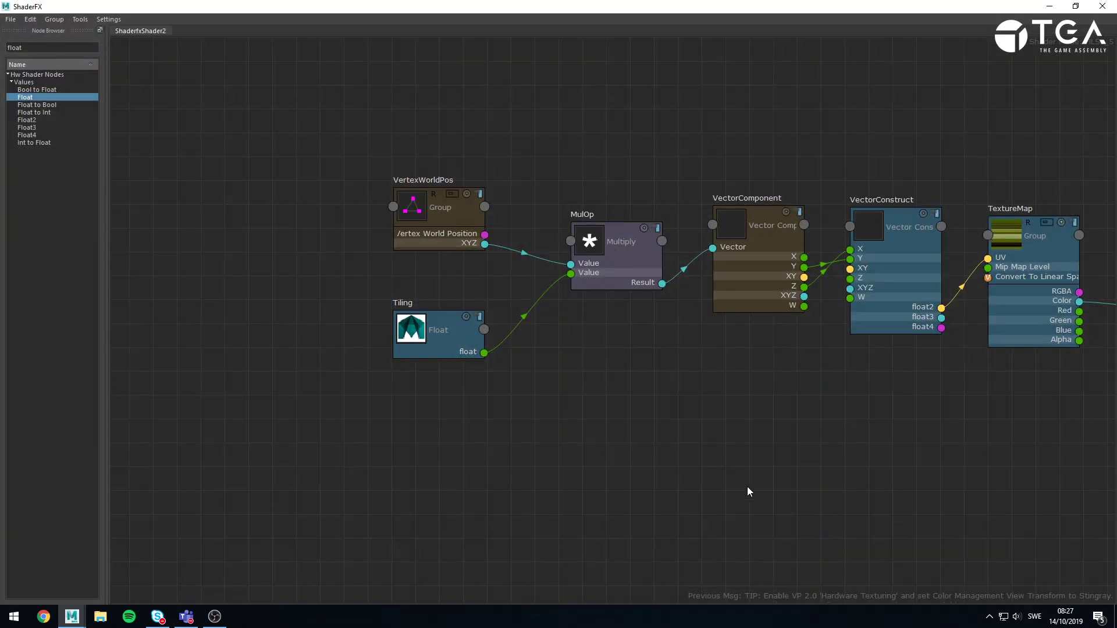
{"action": "left_click", "coordinate": [894, 316]}
{"action": "left_click_drag", "start_coordinate": [902, 9], "coordinate": [460, 209]}
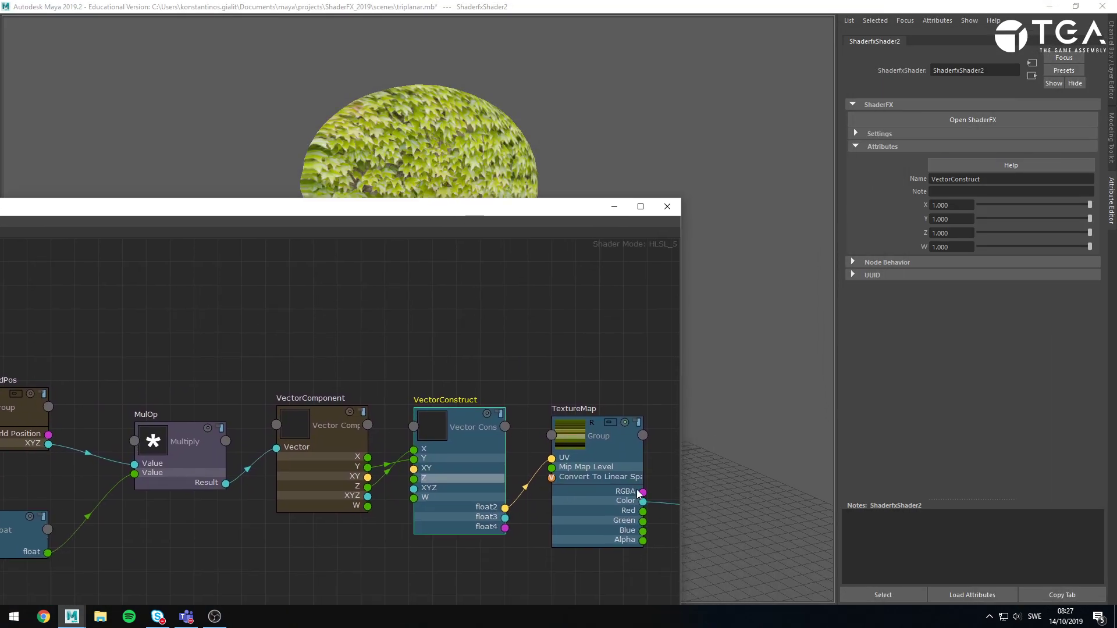
{"action": "left_click", "coordinate": [611, 467]}
{"action": "left_click_drag", "start_coordinate": [569, 213], "coordinate": [517, 359]}
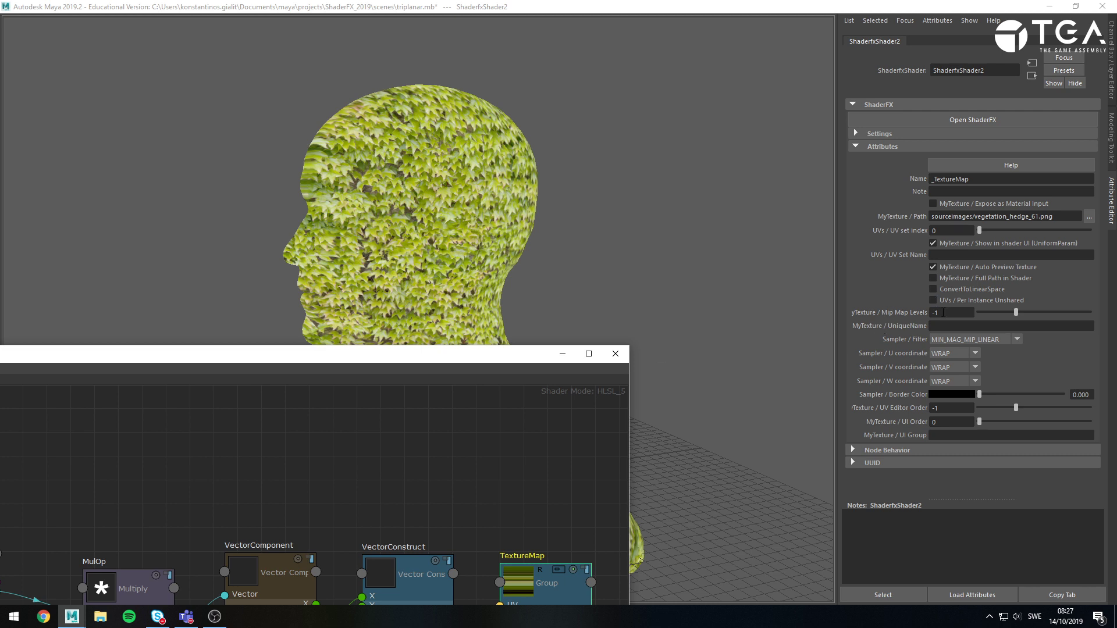
{"action": "left_click", "coordinate": [983, 290]}
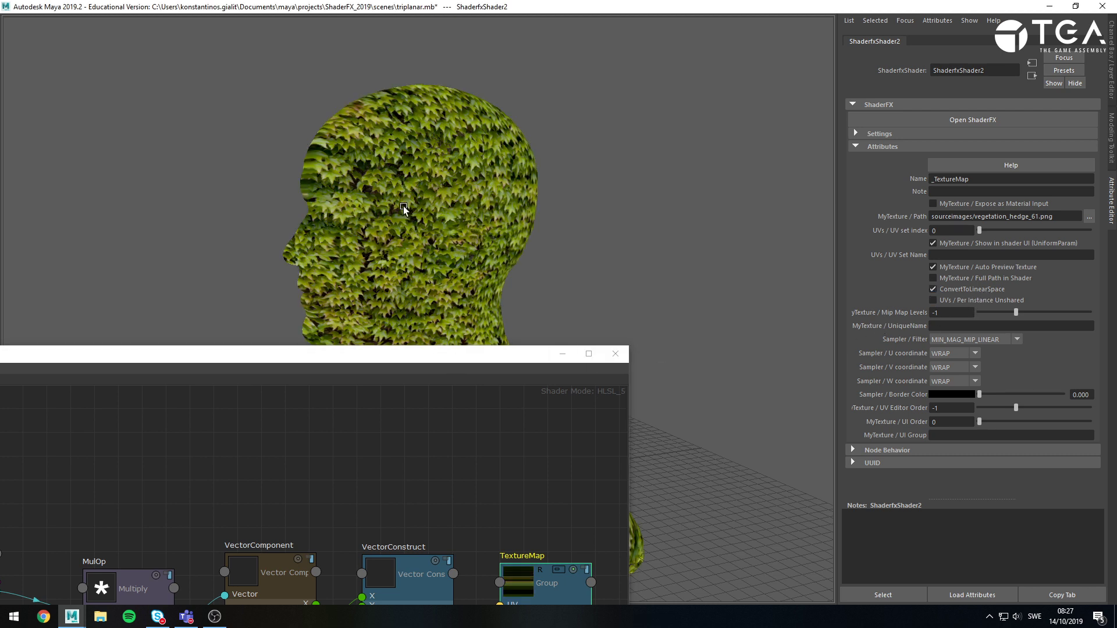
Move the VertexWorldPos and Tiling nodes closer together and nearer to the Multiply node
{"action": "left_click_drag", "start_coordinate": [419, 353], "coordinate": [673, 50]}
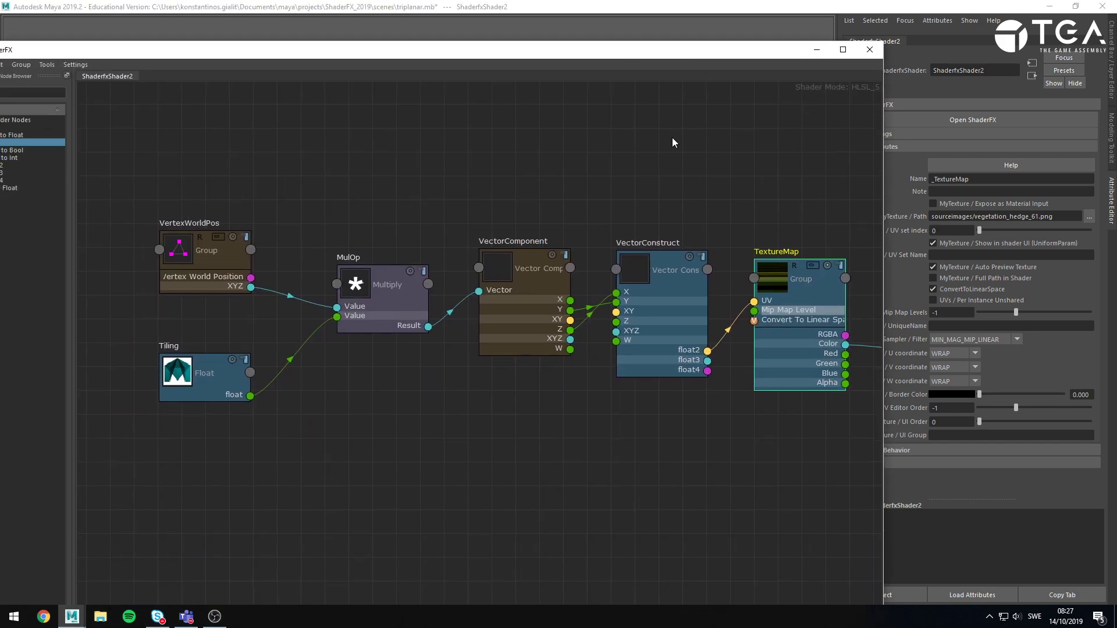
{"action": "left_click", "coordinate": [419, 106]}
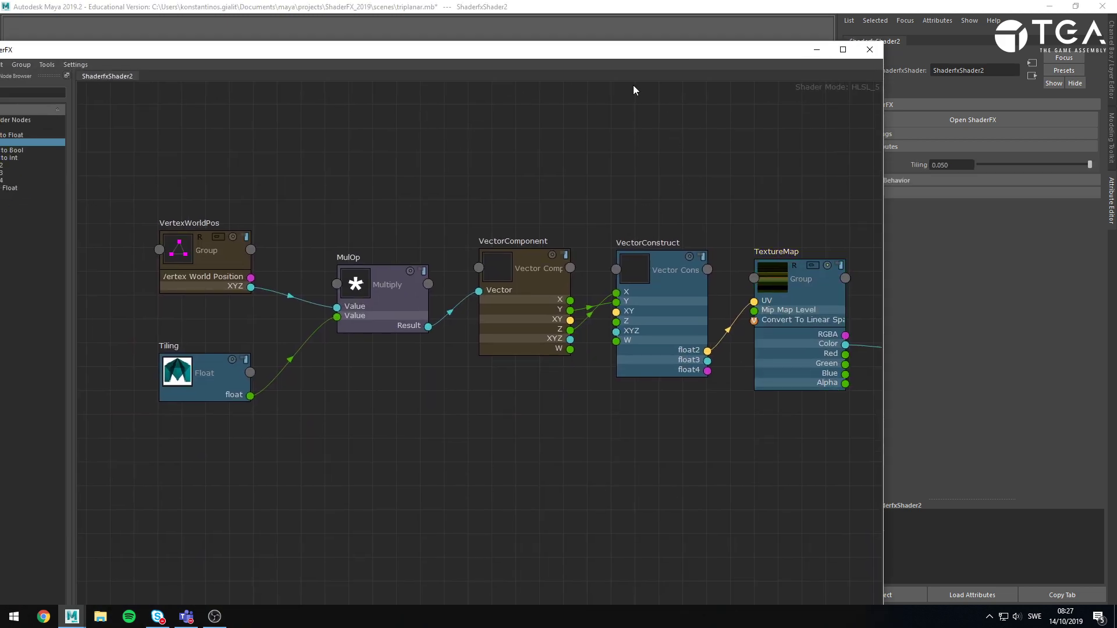
{"action": "left_click_drag", "start_coordinate": [239, 348], "coordinate": [233, 319]}
{"action": "left_click_drag", "start_coordinate": [153, 149], "coordinate": [223, 351]}
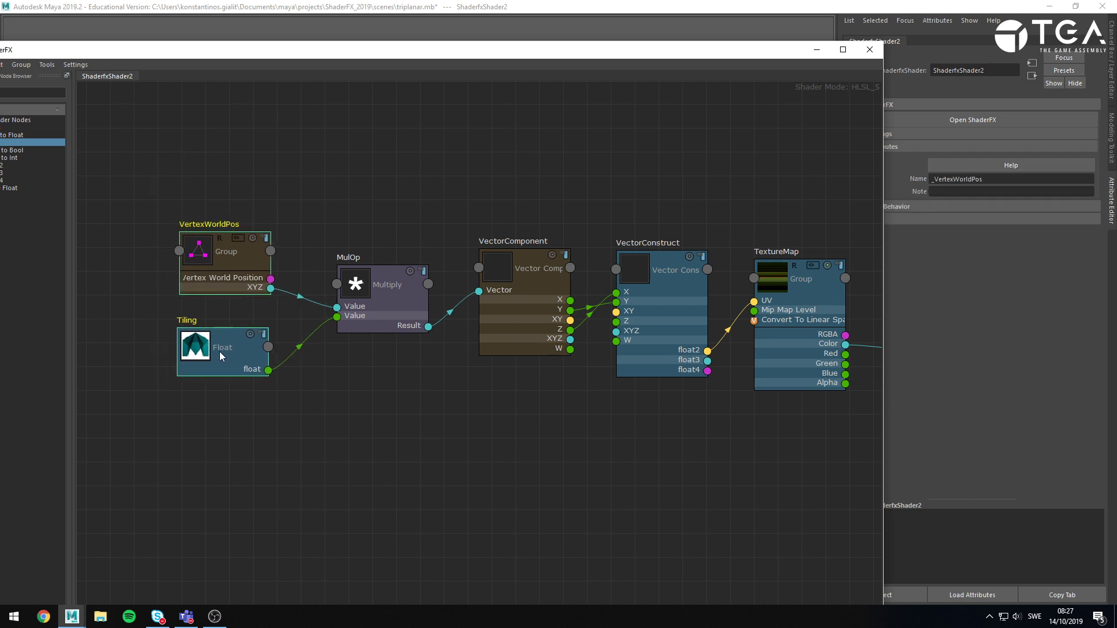
{"action": "left_click", "coordinate": [396, 449]}
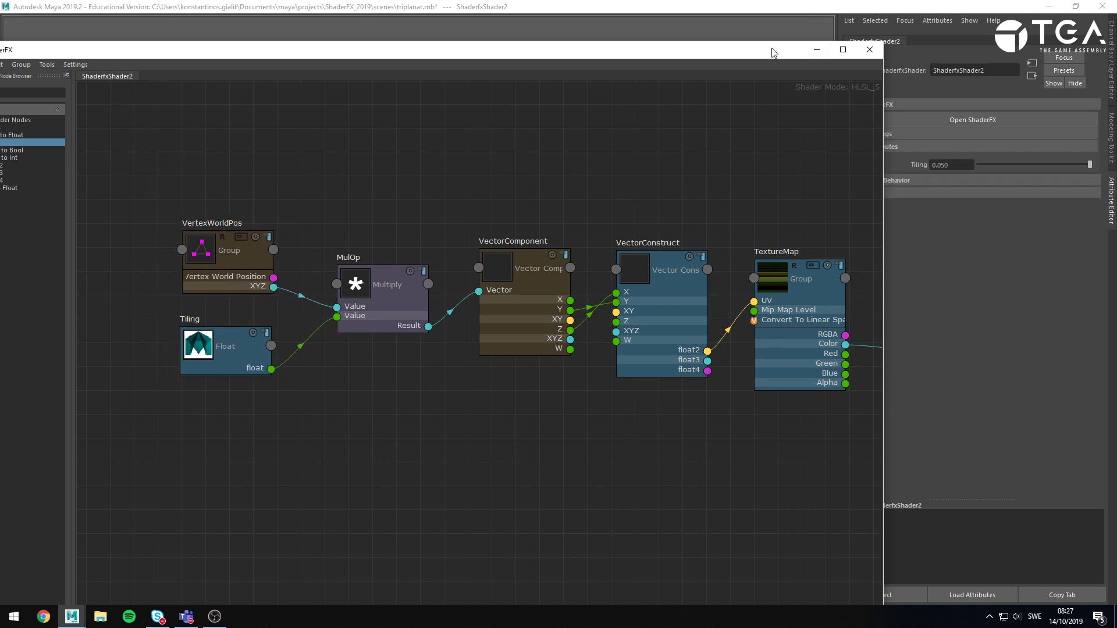
Review the bust's texture colours against TextureMap's ConvertToLinearSpace setting and its connection through VectorConstruct to BaseShader
{"action": "left_click_drag", "start_coordinate": [772, 49], "coordinate": [555, 390]}
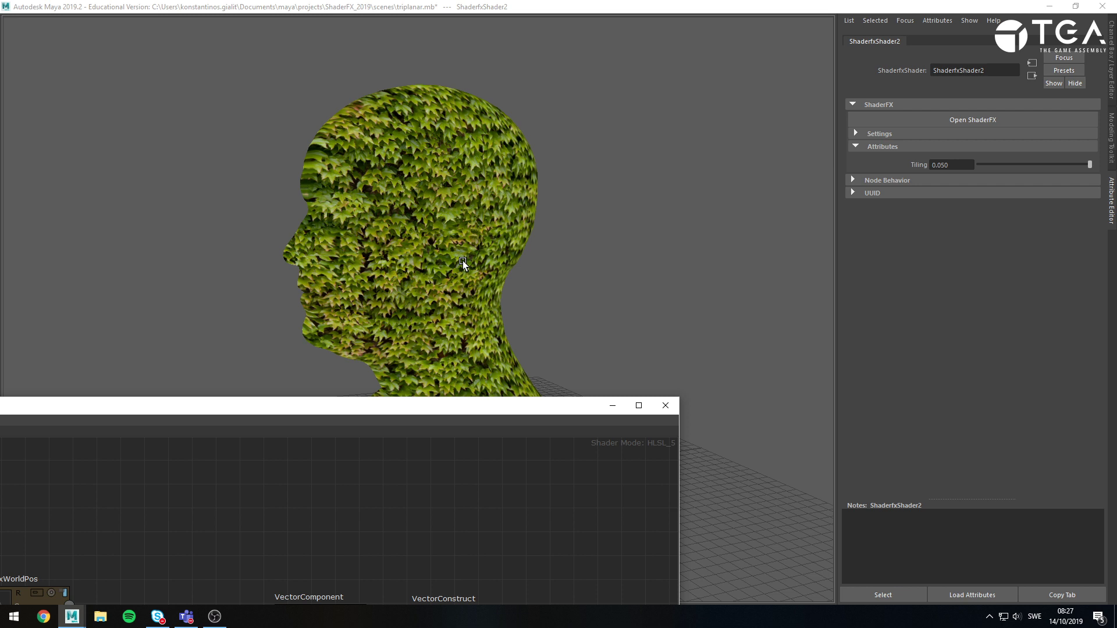
{"action": "left_click_drag", "start_coordinate": [512, 410], "coordinate": [527, 225]}
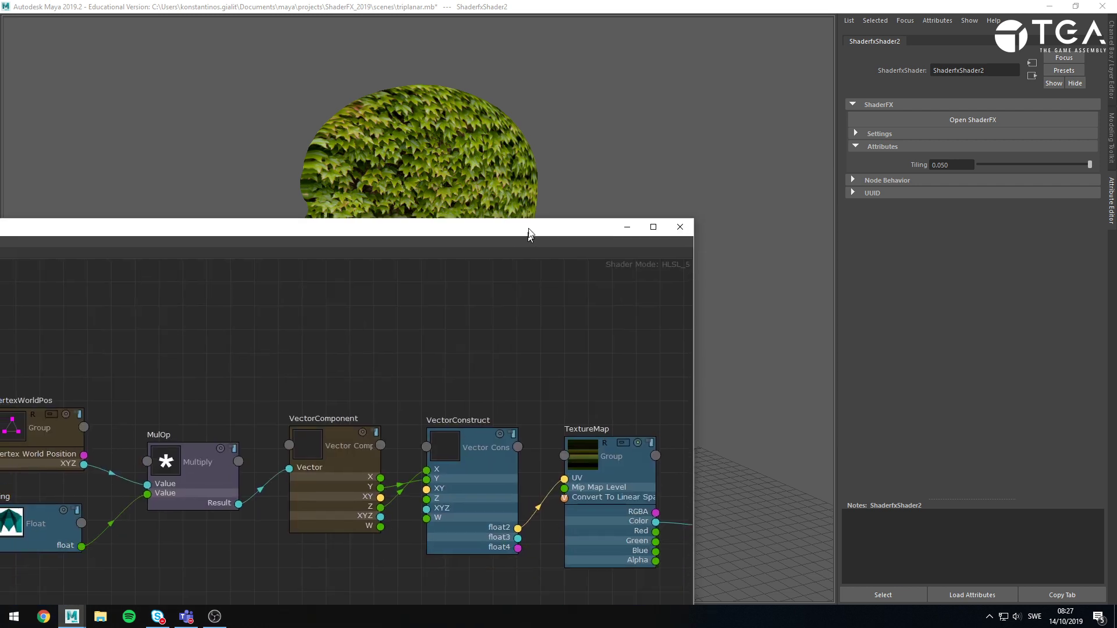
{"action": "left_click", "coordinate": [626, 502]}
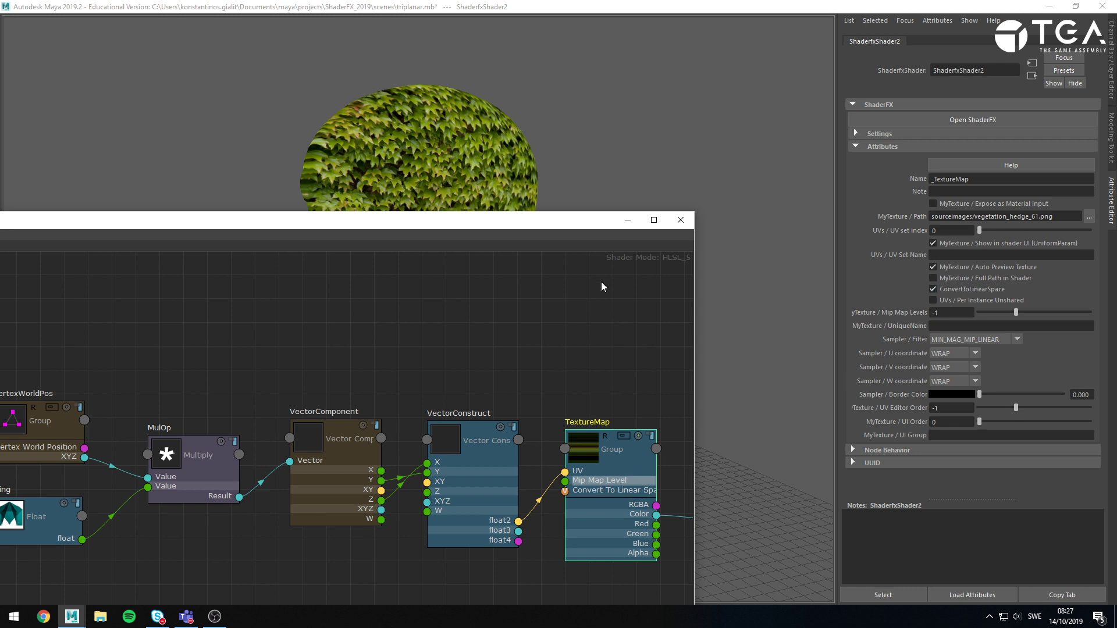
{"action": "middle_click_drag", "start_coordinate": [604, 366], "coordinate": [388, 271]}
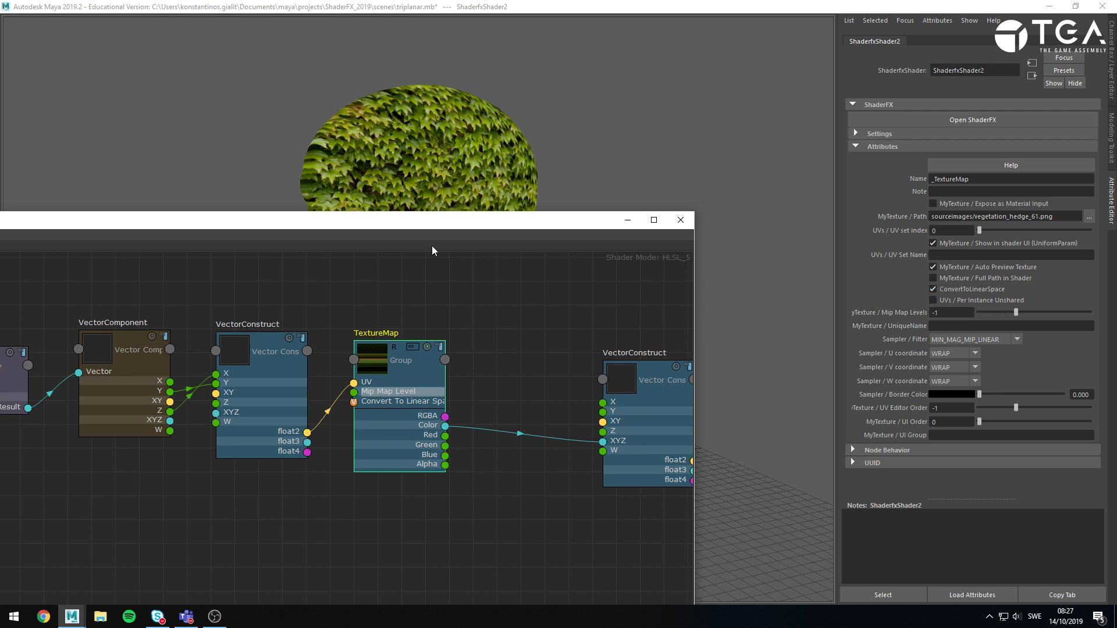
{"action": "left_click", "coordinate": [435, 305]}
{"action": "middle_click_drag", "start_coordinate": [511, 344], "coordinate": [417, 380]}
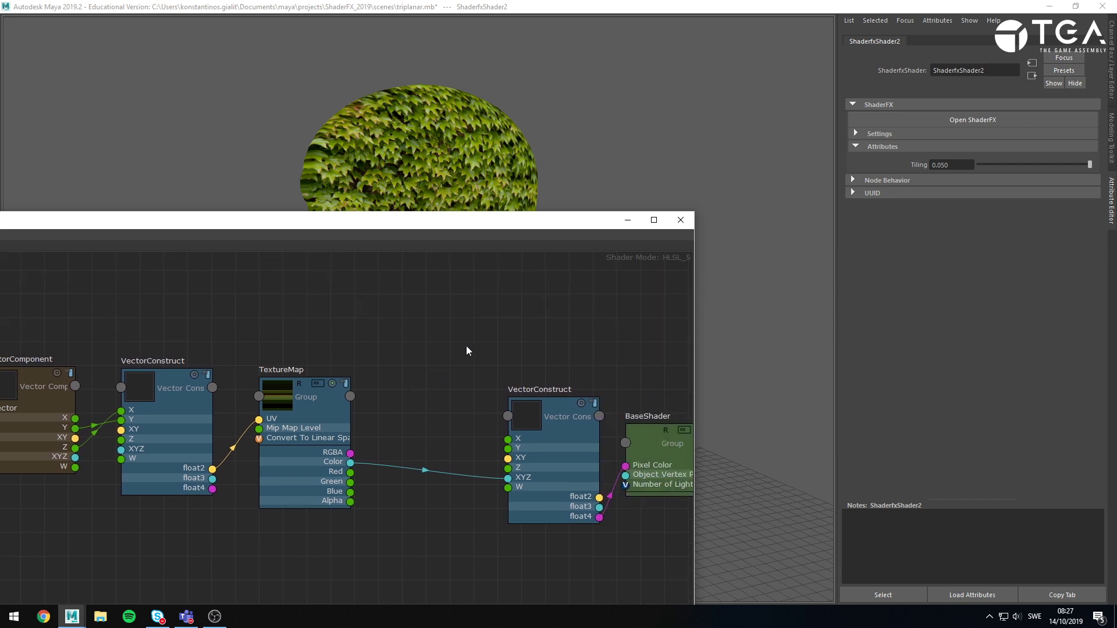
{"action": "left_click_drag", "start_coordinate": [486, 226], "coordinate": [490, 345]}
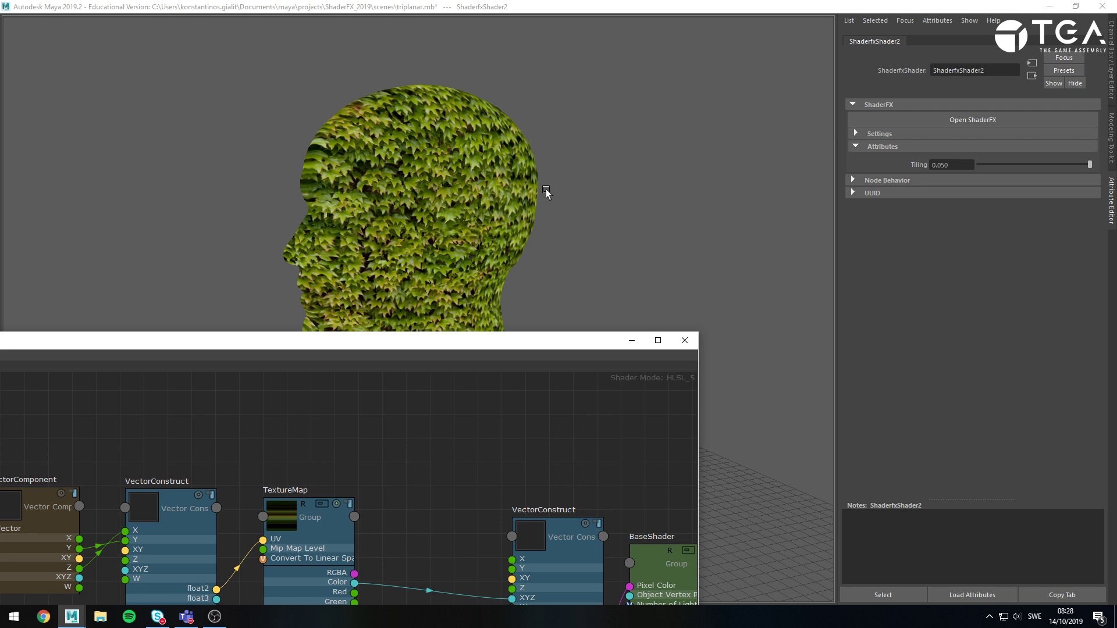
{"action": "middle_click_drag", "start_coordinate": [443, 516], "coordinate": [331, 348], "text": "alt"}
{"action": "middle_click_drag", "start_coordinate": [305, 436], "coordinate": [308, 481], "text": "alt"}
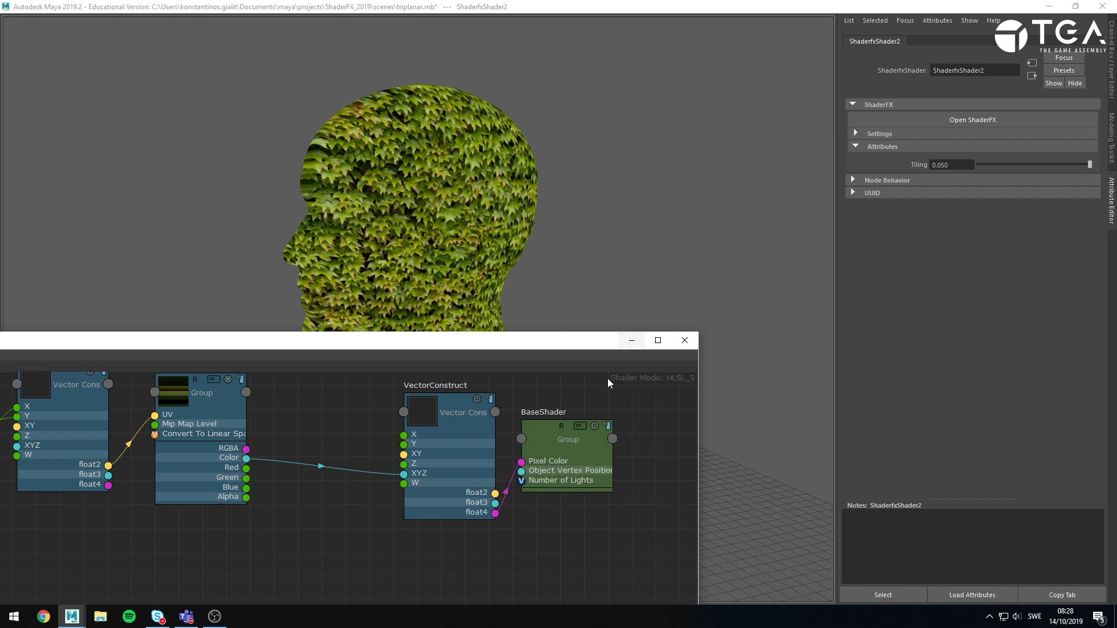
{"action": "left_click", "coordinate": [205, 392]}
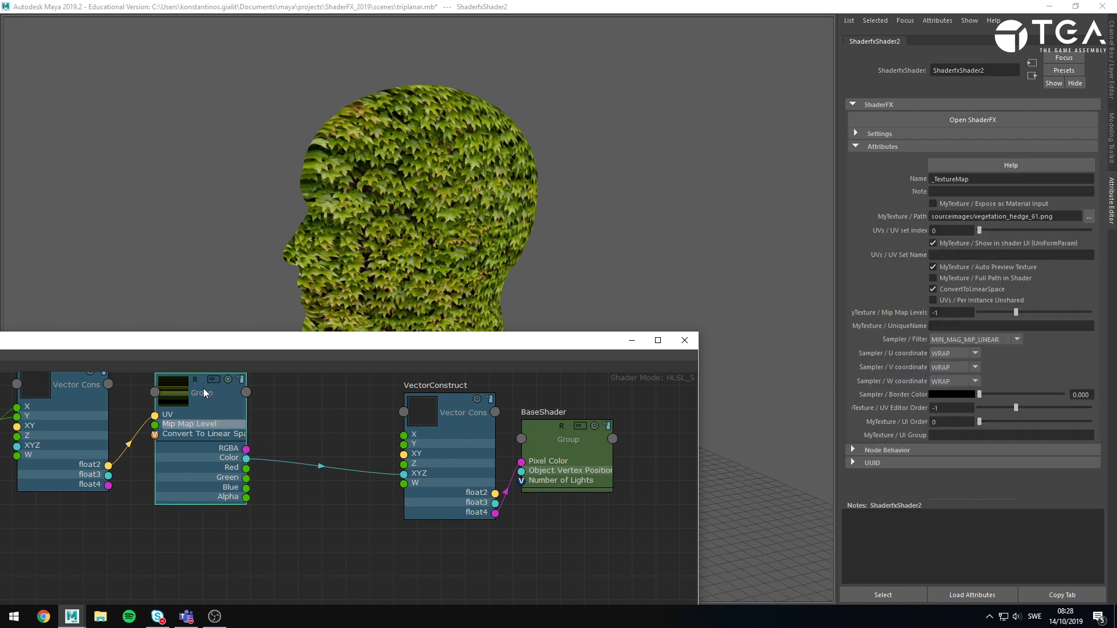
{"action": "left_click", "coordinate": [955, 288]}
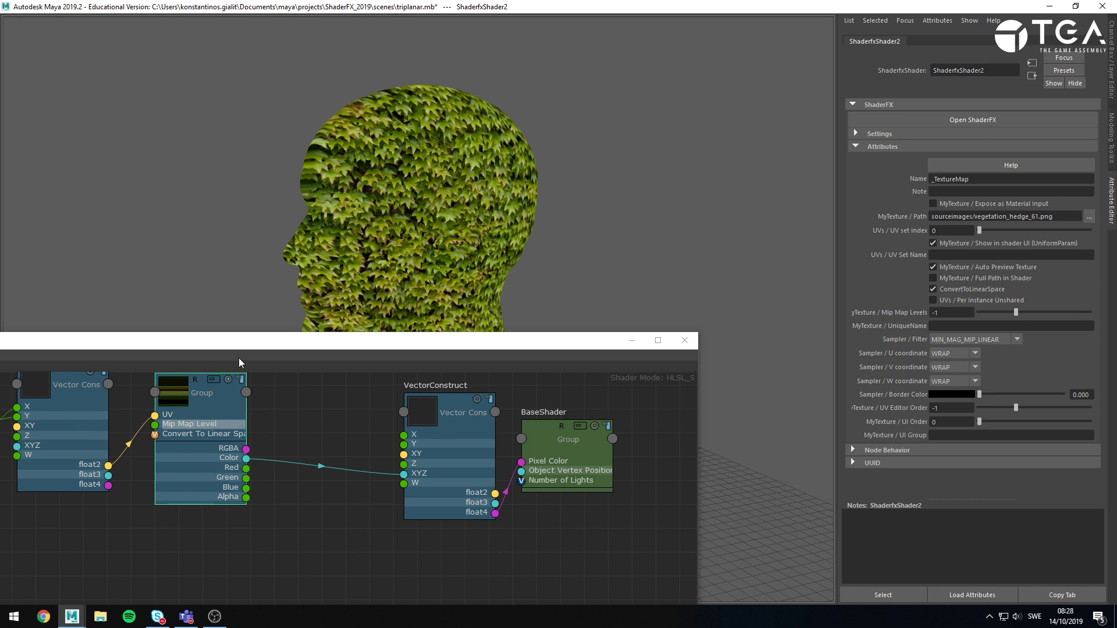
Examine the whole node network and the projected texture on the bust from the front and the side
{"action": "left_click_drag", "start_coordinate": [264, 343], "coordinate": [536, 205]}
{"action": "middle_click_drag", "start_coordinate": [534, 472], "coordinate": [650, 552], "text": "alt"}
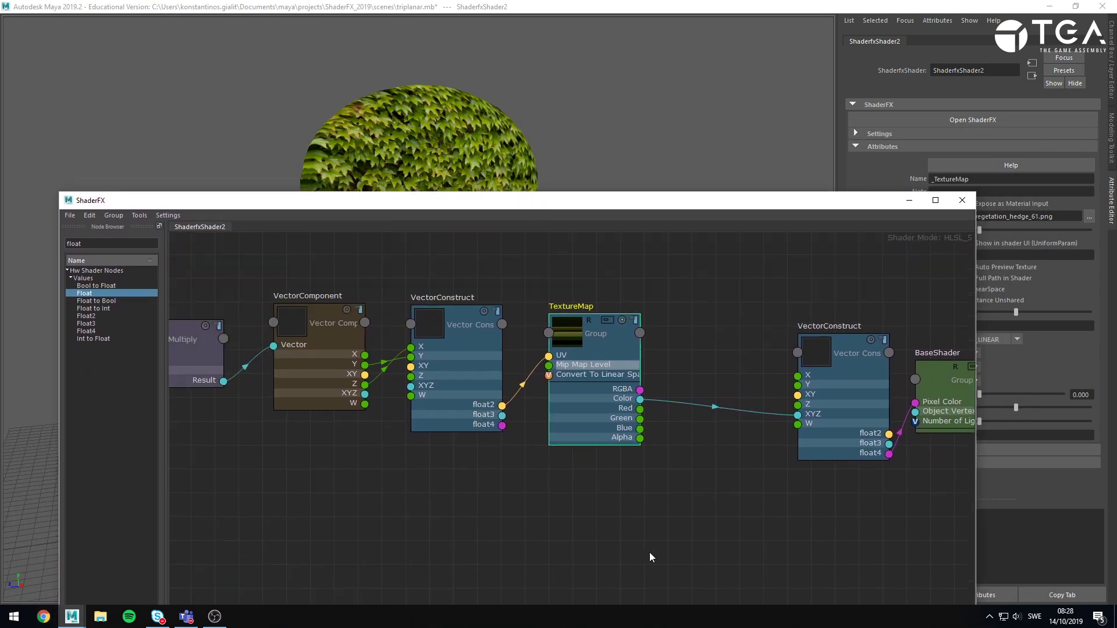
{"action": "scroll", "coordinate": [649, 553], "scroll_direction": "down", "scroll_amount": 3}
{"action": "middle_click_drag", "start_coordinate": [436, 506], "coordinate": [534, 535], "text": "alt"}
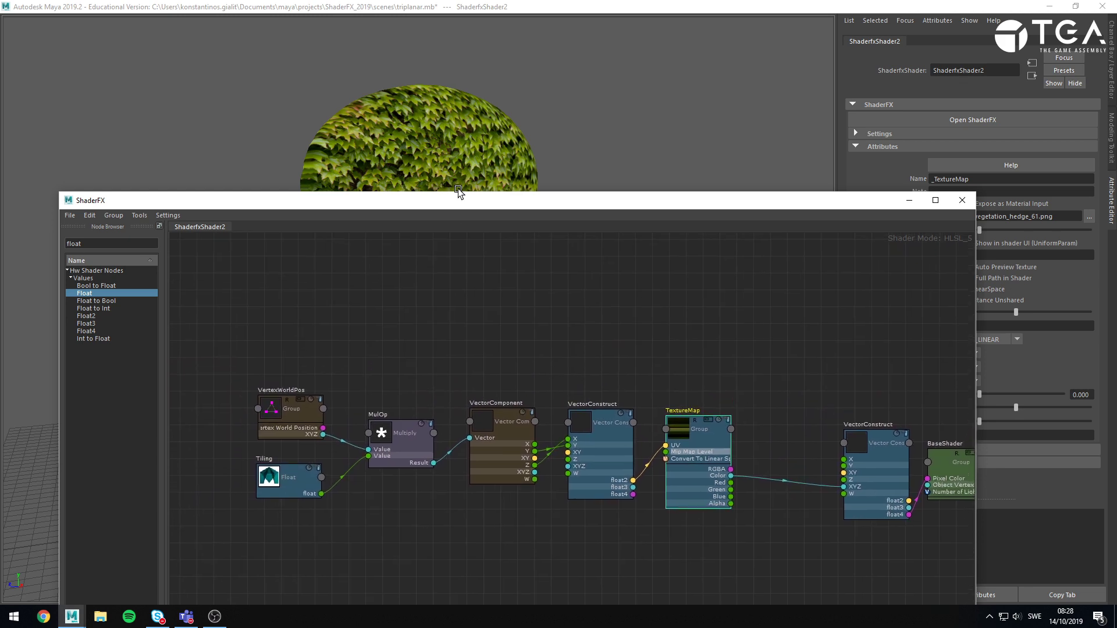
{"action": "left_click_drag", "start_coordinate": [459, 193], "coordinate": [378, 395]}
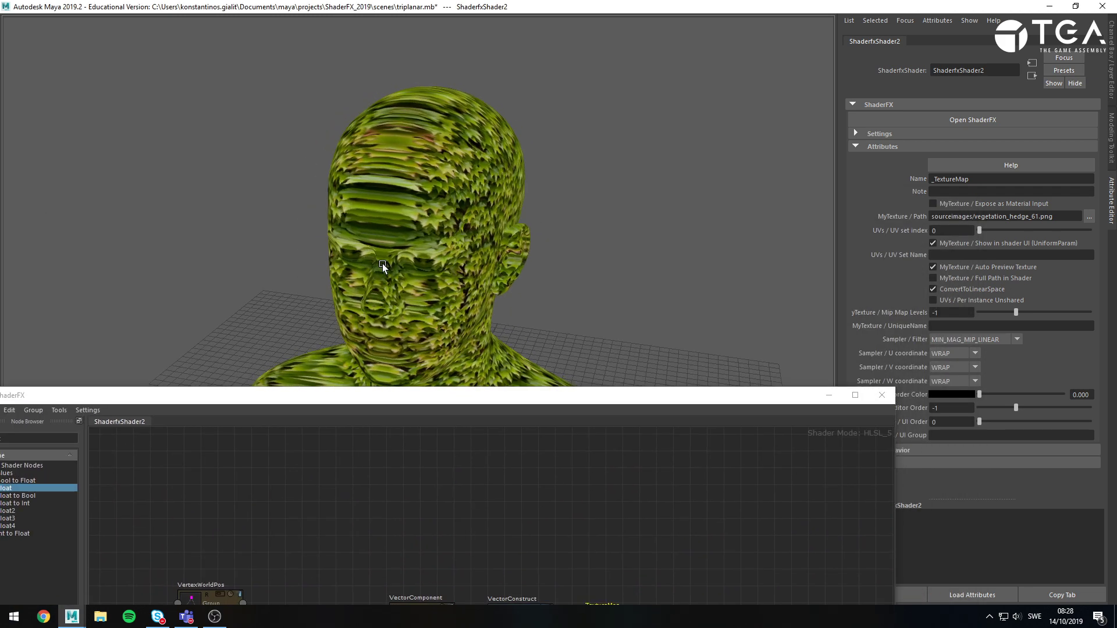
{"action": "left_click_drag", "start_coordinate": [382, 264], "coordinate": [342, 281], "text": "alt"}
{"action": "left_click", "coordinate": [343, 395]}
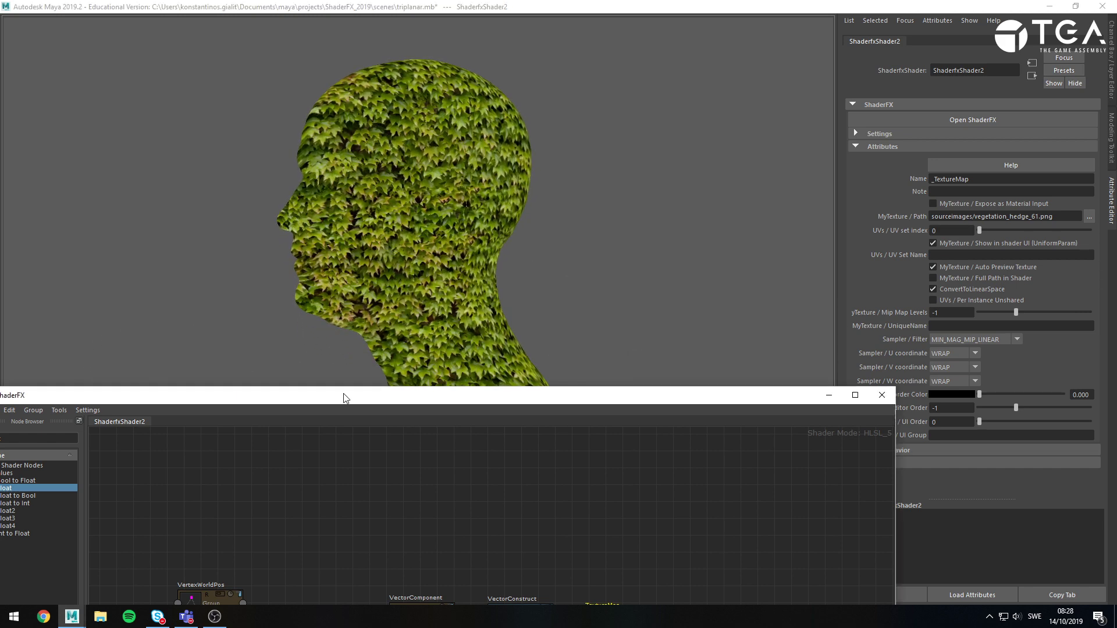
Examine the projected texture on the bust from an angled front view, along with the node network and TextureMap's attributes
{"action": "left_click_drag", "start_coordinate": [343, 398], "coordinate": [732, 387]}
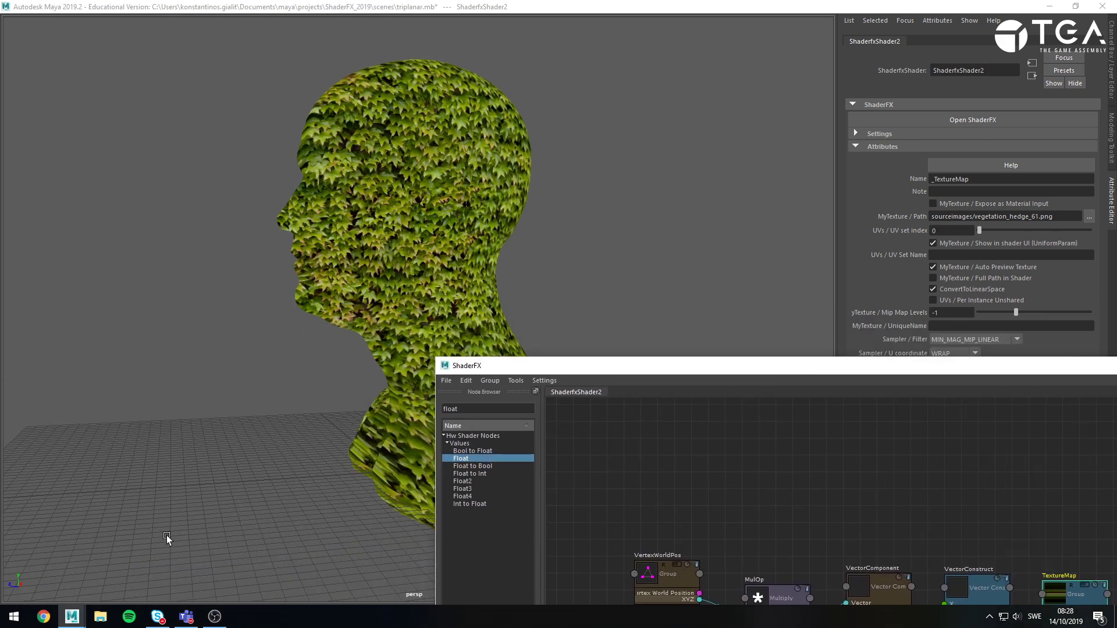
{"action": "left_click_drag", "start_coordinate": [167, 538], "coordinate": [418, 158], "text": "alt"}
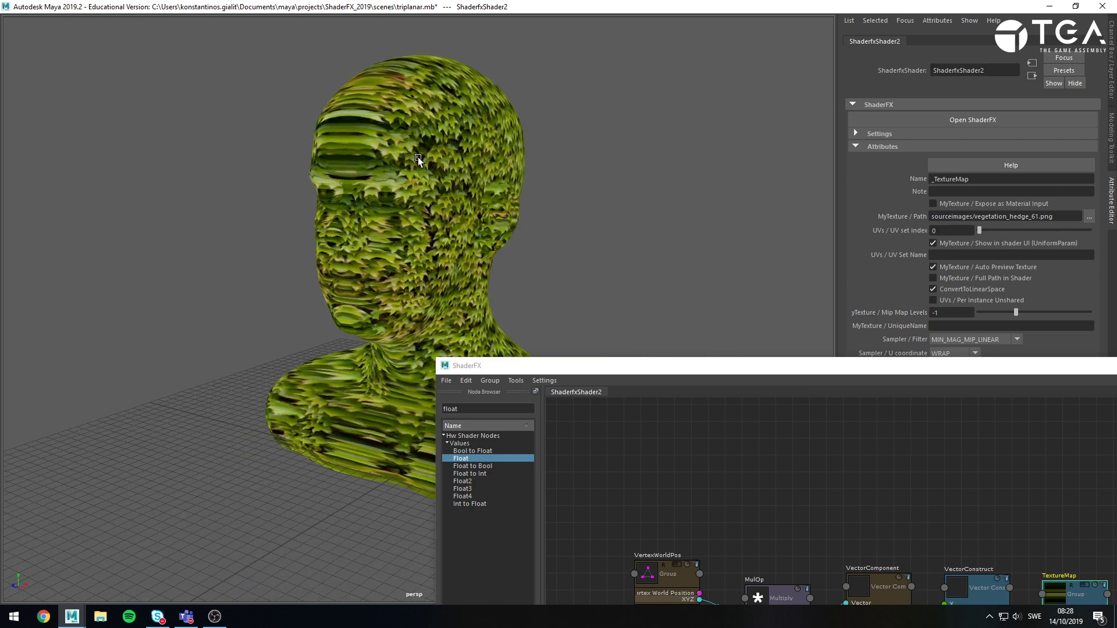
{"action": "double_click", "coordinate": [599, 366]}
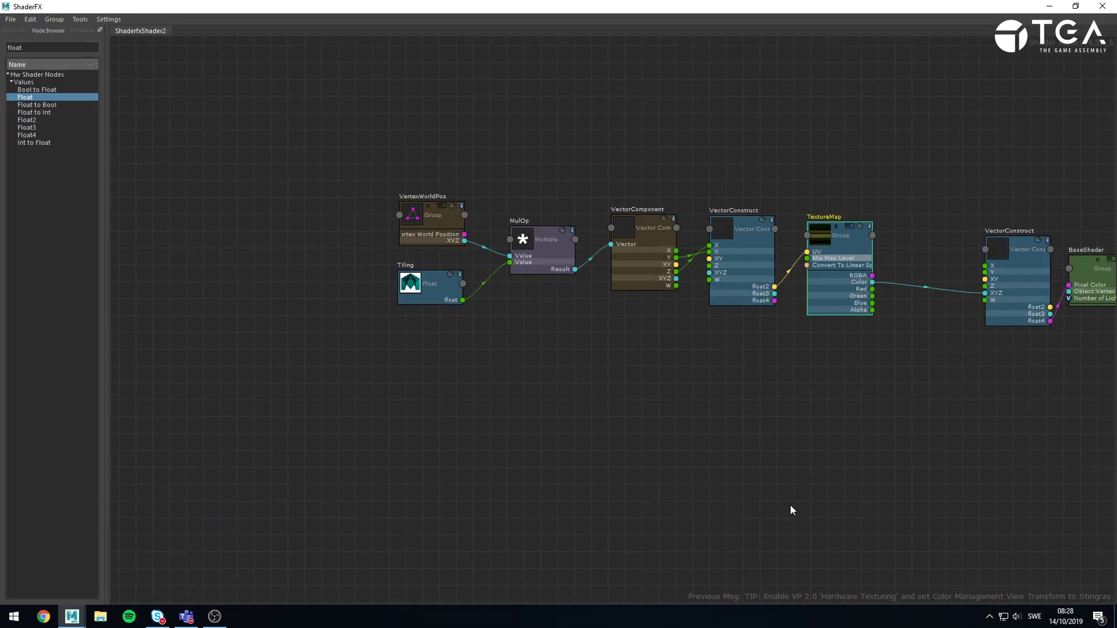
{"action": "middle_click_drag", "start_coordinate": [790, 505], "coordinate": [382, 560]}
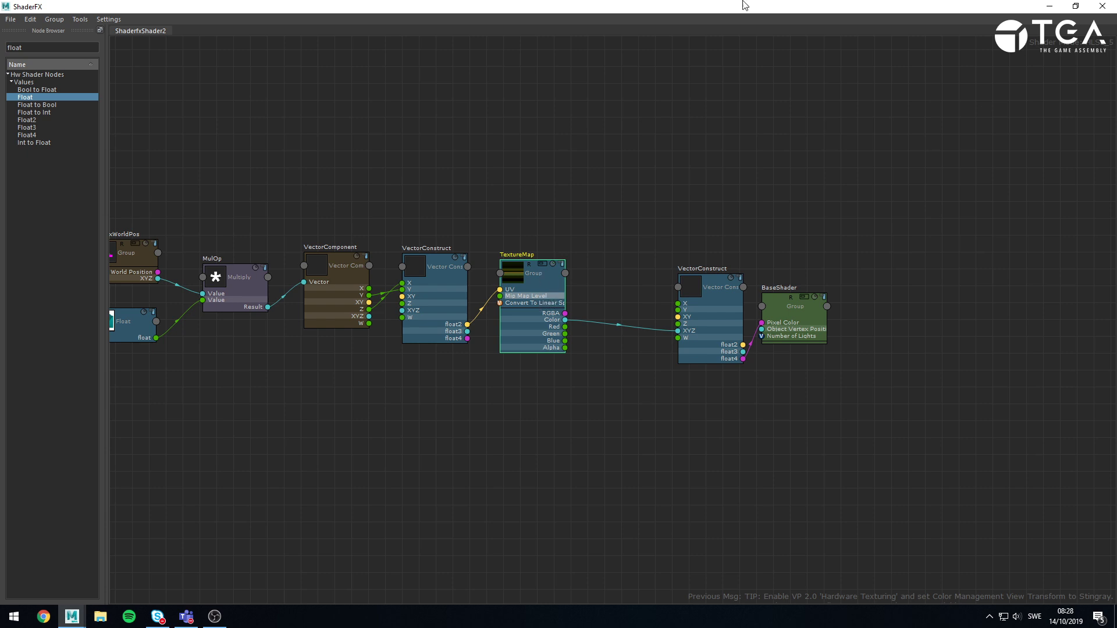
{"action": "left_click_drag", "start_coordinate": [824, 6], "coordinate": [519, 72]}
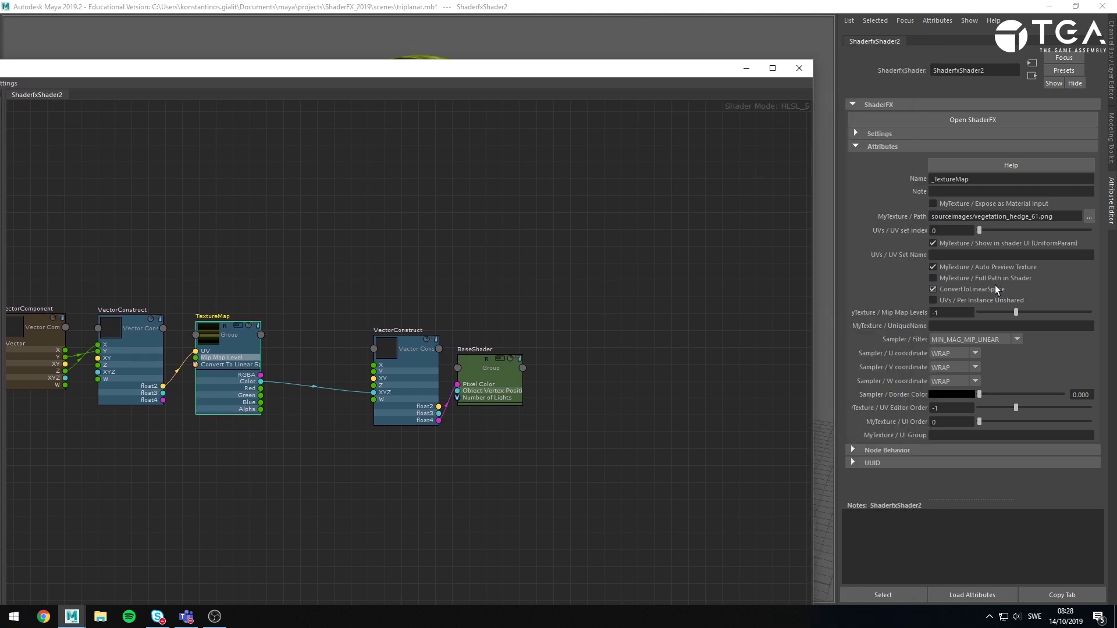
Deselect TextureMap and review the shader's exposed texture and Tiling attributes alongside the projection on the bust
{"action": "left_click", "coordinate": [634, 271]}
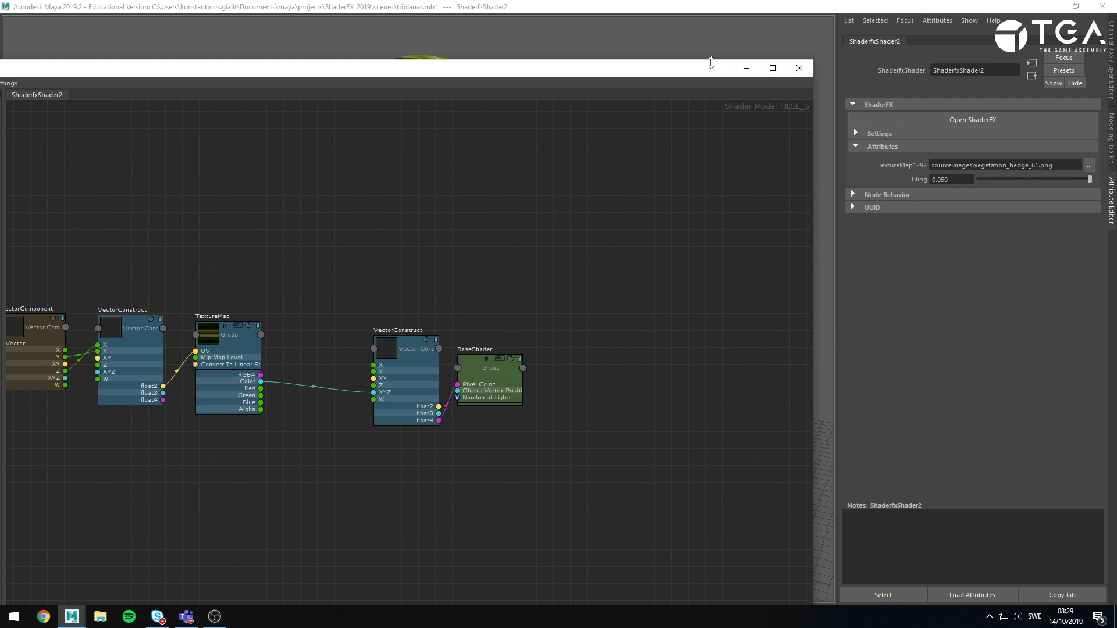
{"action": "left_click_drag", "start_coordinate": [671, 74], "coordinate": [894, 336]}
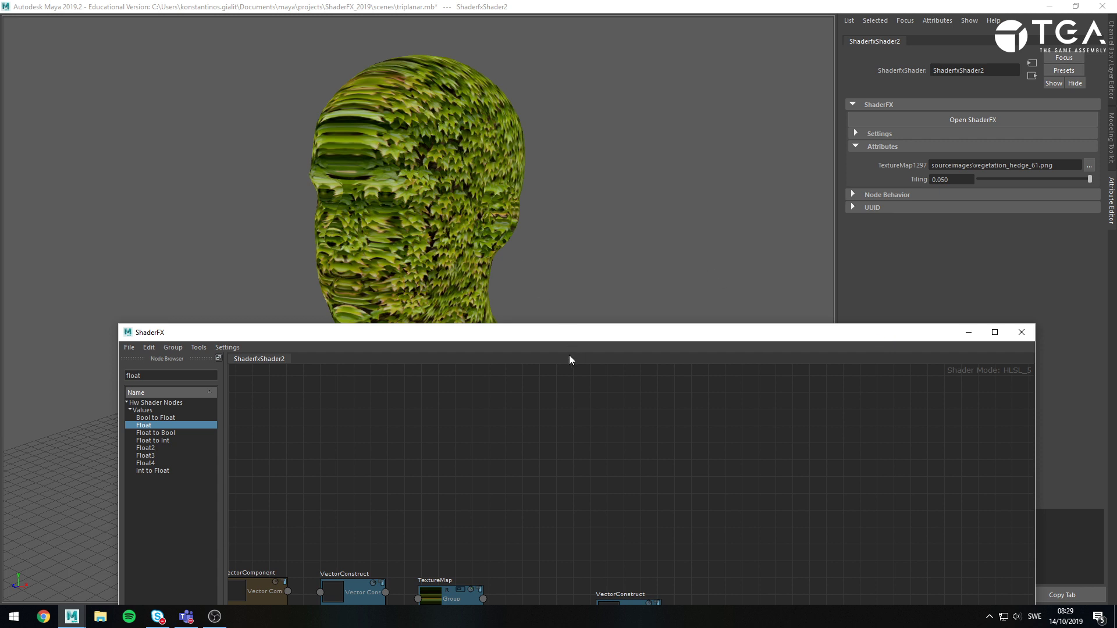
{"action": "left_click_drag", "start_coordinate": [578, 339], "coordinate": [554, 119]}
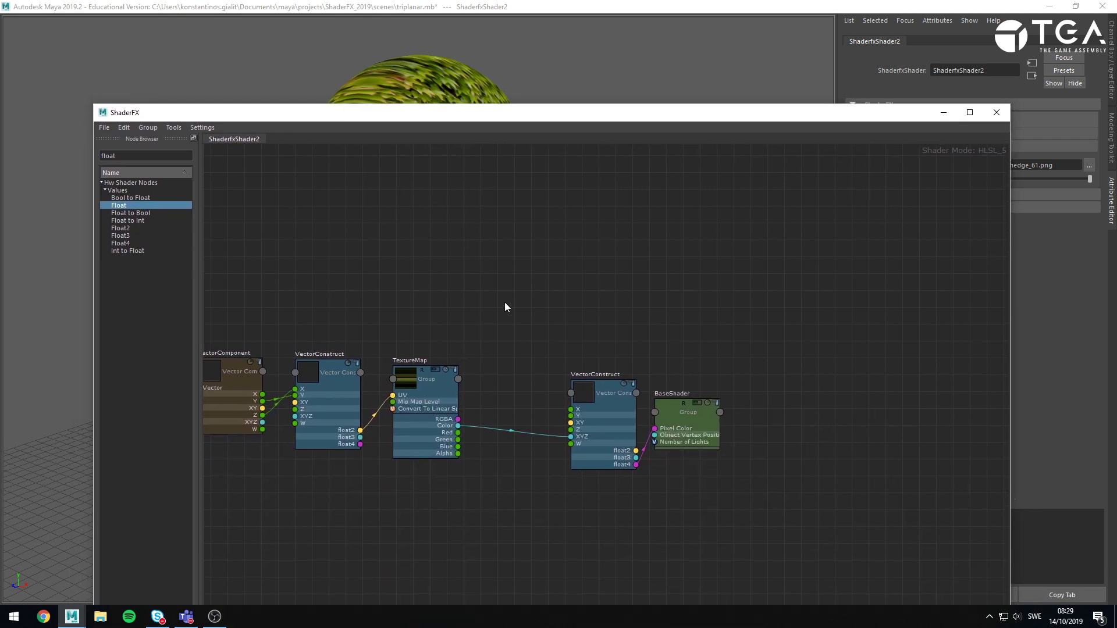
{"action": "left_click_drag", "start_coordinate": [629, 112], "coordinate": [650, 396]}
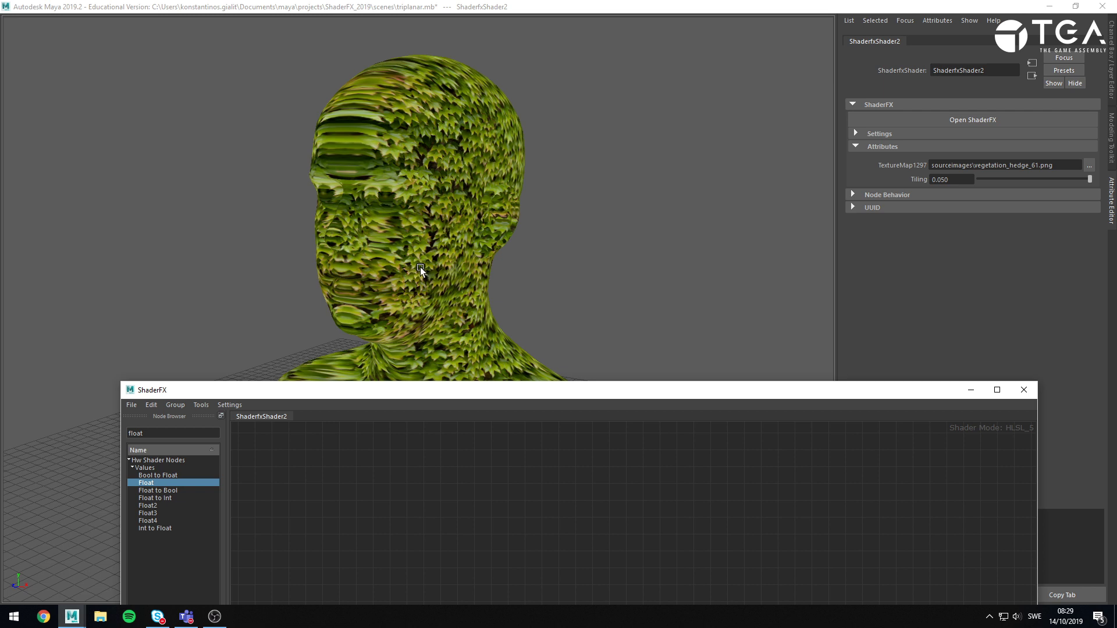
{"action": "left_click_drag", "start_coordinate": [599, 392], "coordinate": [600, 343]}
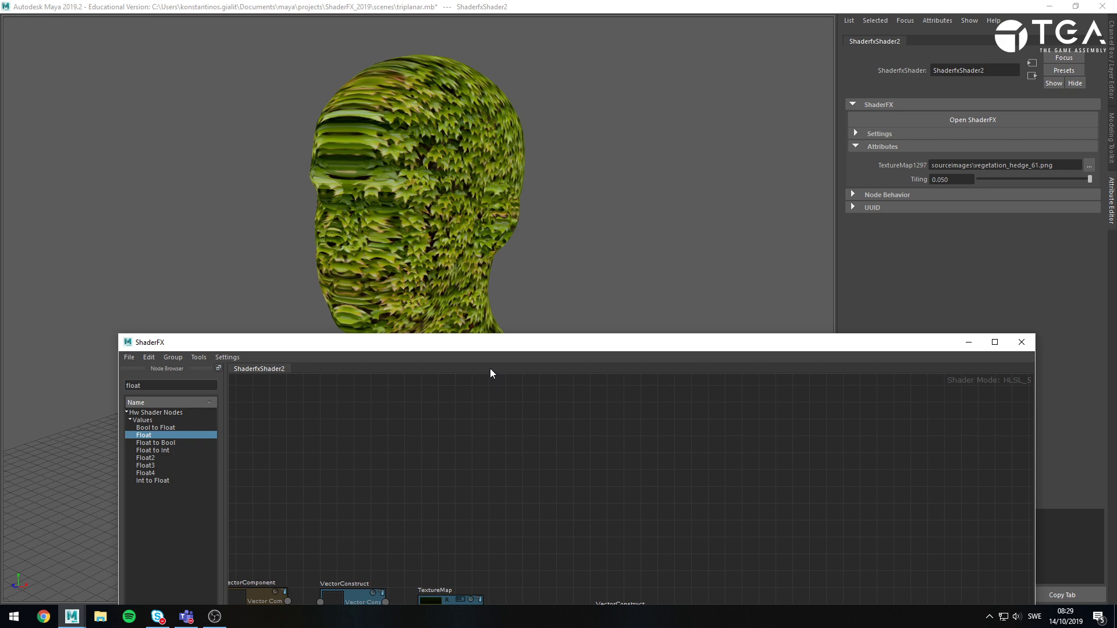
Move VertexWorldPos, Tiling, MulOp, VectorComponent and the first VectorConstruct together away from TextureMap to widen the gap before it
{"action": "double_click", "coordinate": [518, 348]}
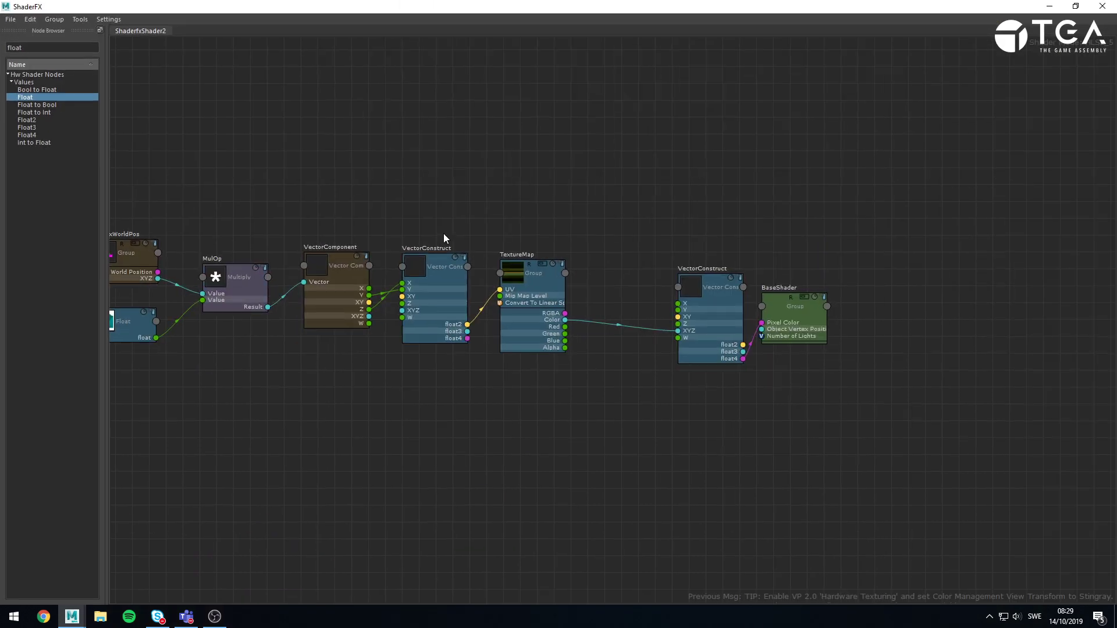
{"action": "middle_click_drag", "start_coordinate": [284, 242], "coordinate": [439, 300], "text": "alt"}
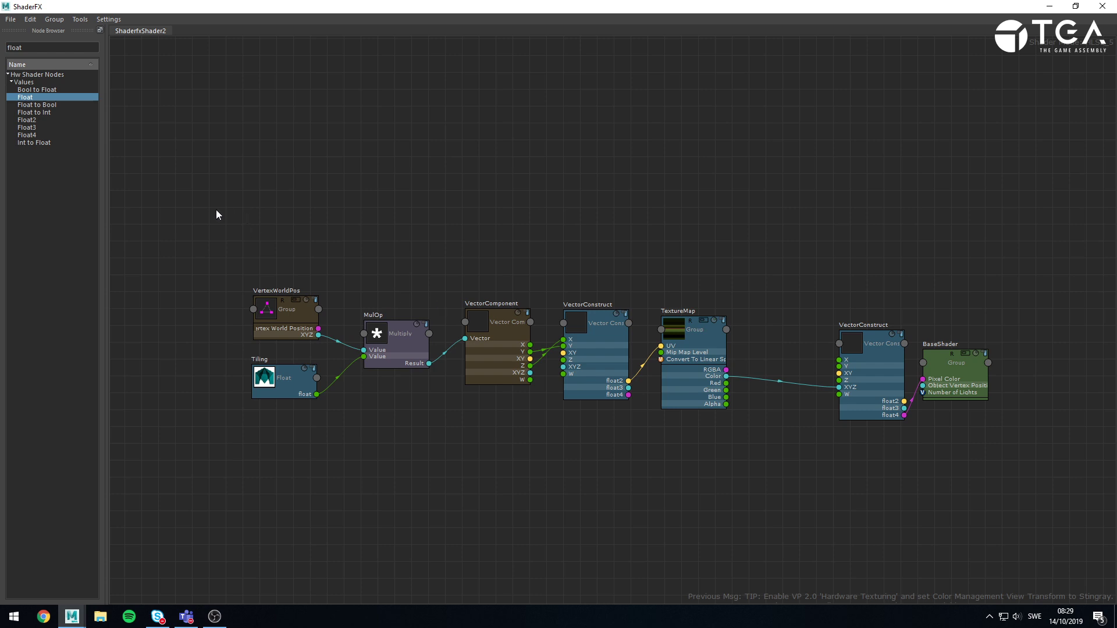
{"action": "left_click_drag", "start_coordinate": [215, 214], "coordinate": [606, 456]}
{"action": "left_click_drag", "start_coordinate": [598, 367], "coordinate": [500, 370]}
{"action": "left_click", "coordinate": [658, 445]}
{"action": "scroll", "coordinate": [702, 408], "scroll_direction": "up", "scroll_amount": 4}
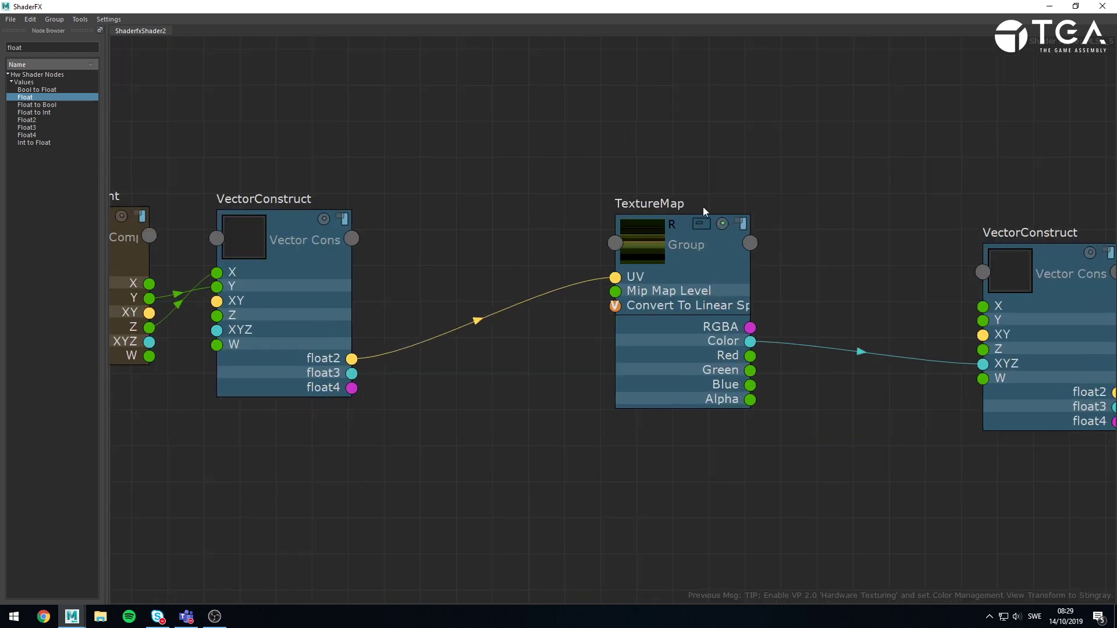
Inside the TextureMap group, move the MyTexture and texture-type nodes away from the Sampler nodes and exit the group
{"action": "left_click", "coordinate": [702, 223]}
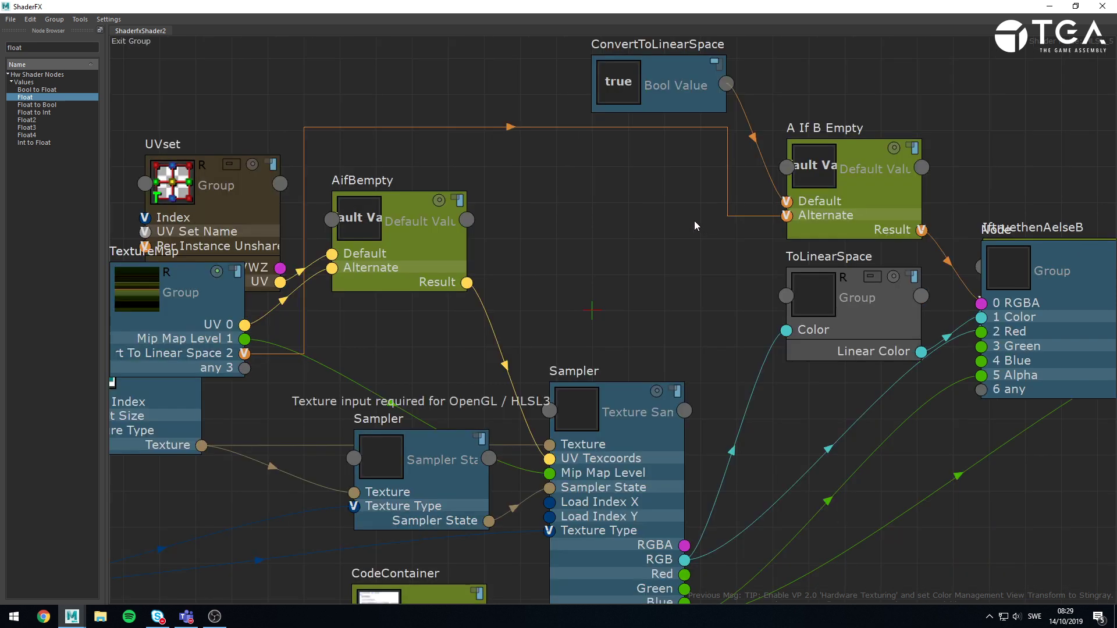
{"action": "scroll", "coordinate": [647, 248], "scroll_direction": "down", "scroll_amount": 3}
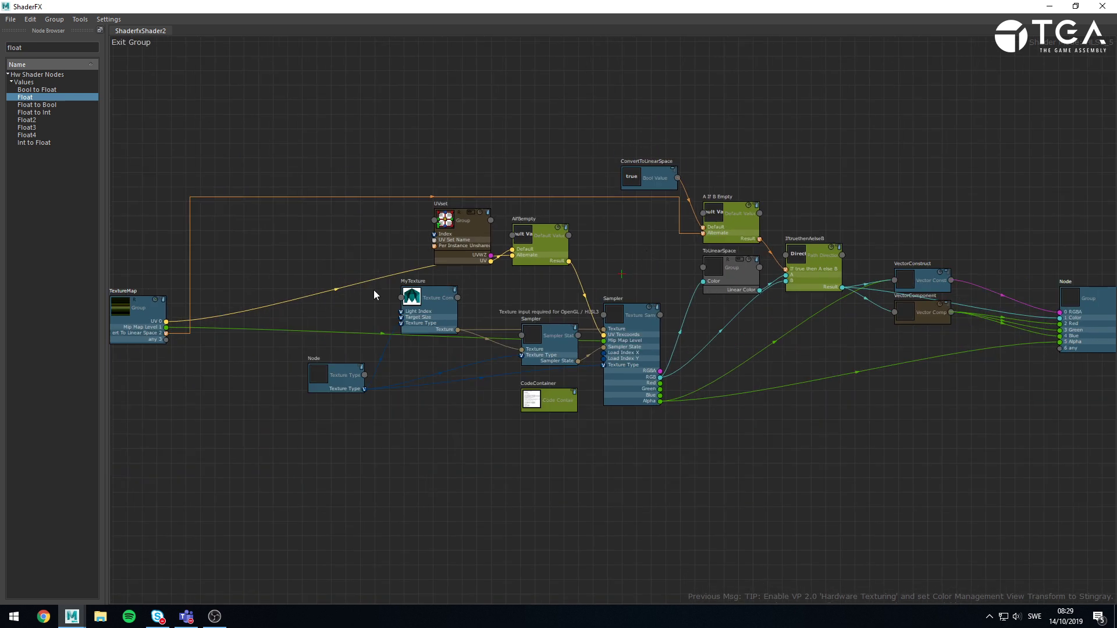
{"action": "scroll", "coordinate": [271, 439], "scroll_direction": "up", "scroll_amount": 2}
{"action": "left_click", "coordinate": [374, 351]}
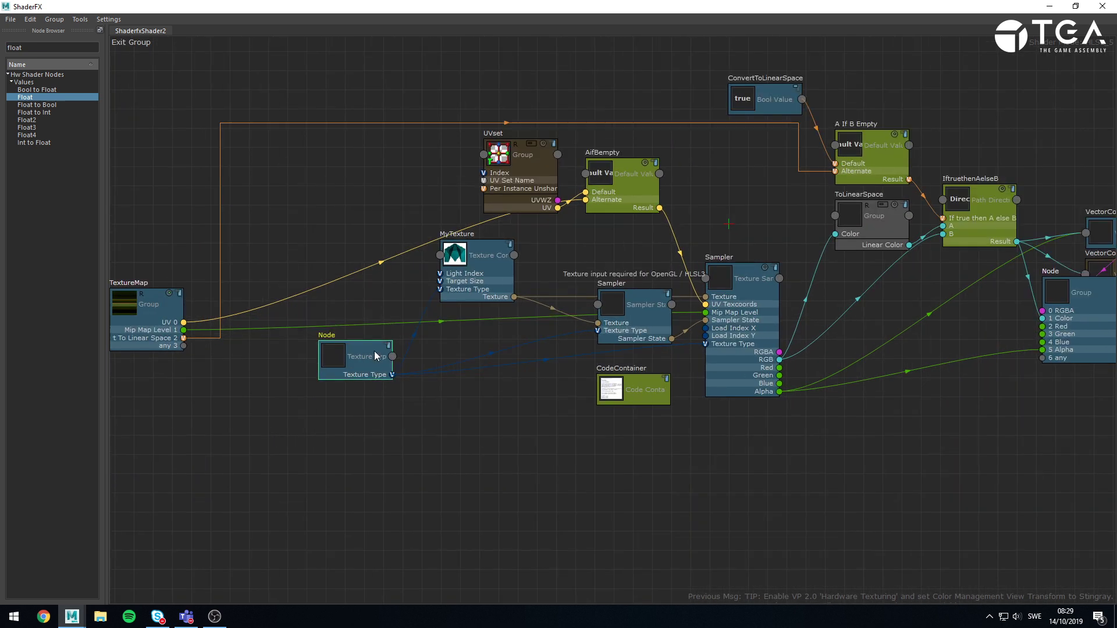
{"action": "left_click_drag", "start_coordinate": [491, 256], "coordinate": [473, 275]}
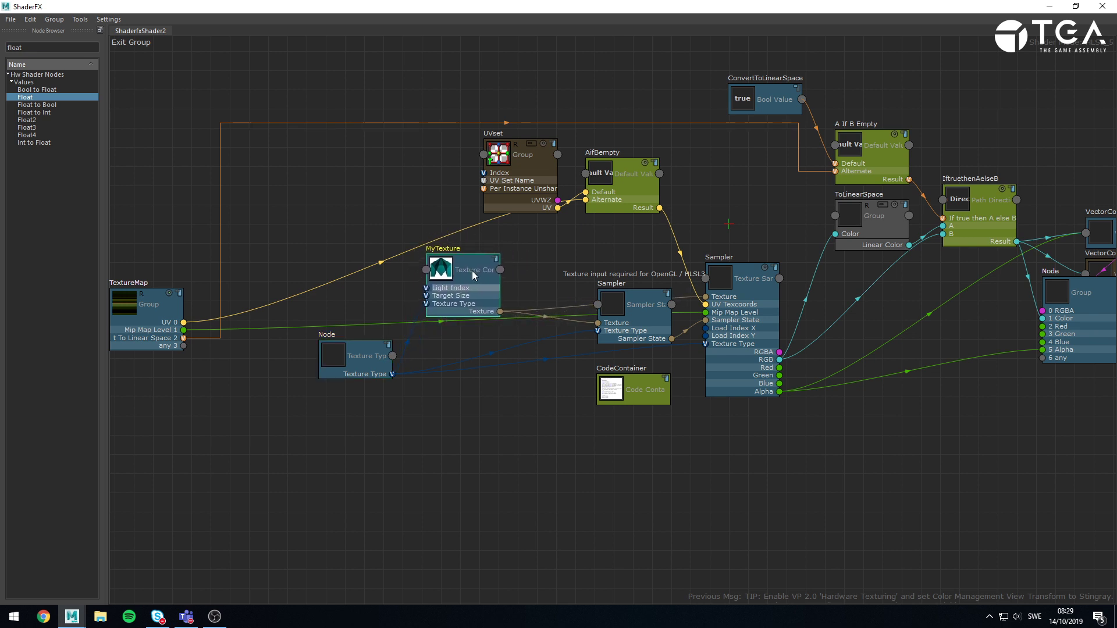
{"action": "left_click_drag", "start_coordinate": [354, 364], "coordinate": [326, 376]}
{"action": "left_click", "coordinate": [459, 288]}
{"action": "left_click", "coordinate": [327, 377], "text": "shift"}
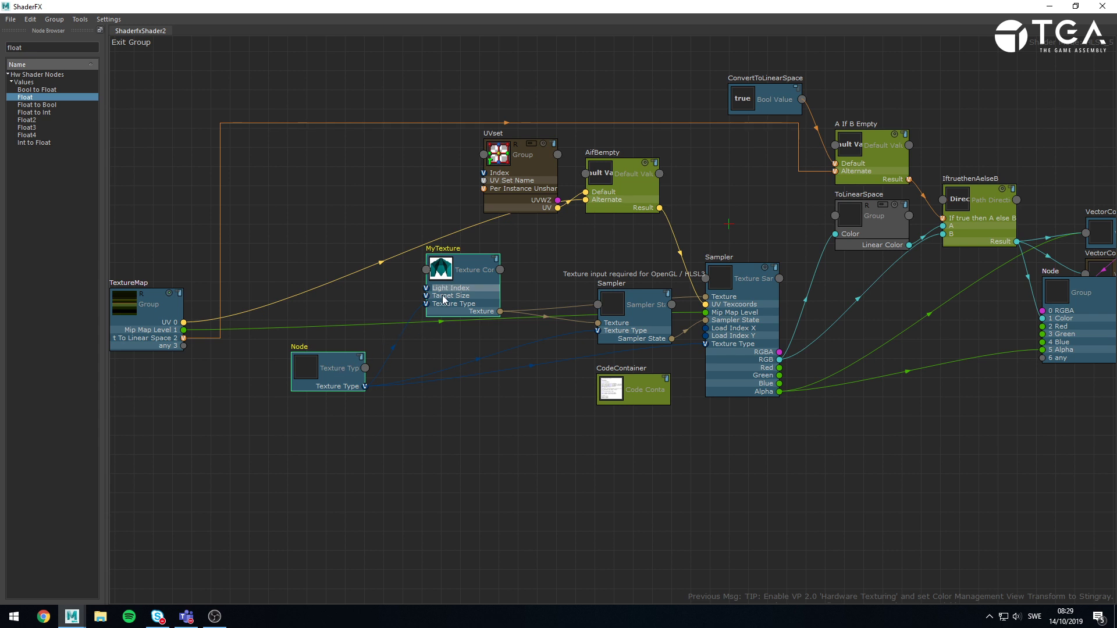
{"action": "left_click", "coordinate": [119, 42]}
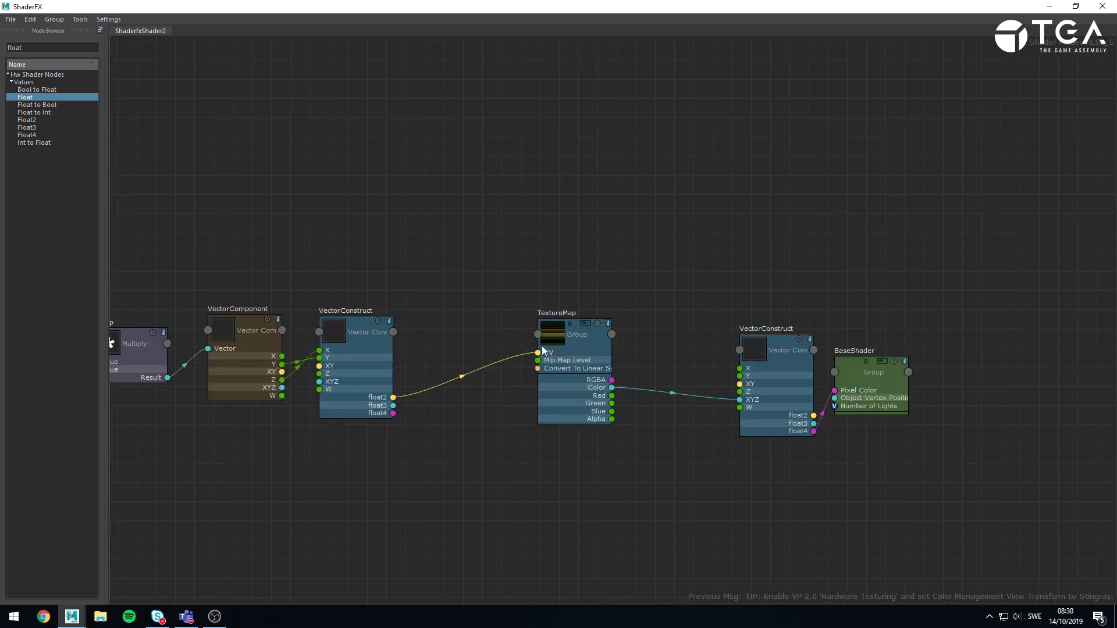
Examine TextureMap's internal node network once more and return to the main graph
{"action": "left_click", "coordinate": [583, 324]}
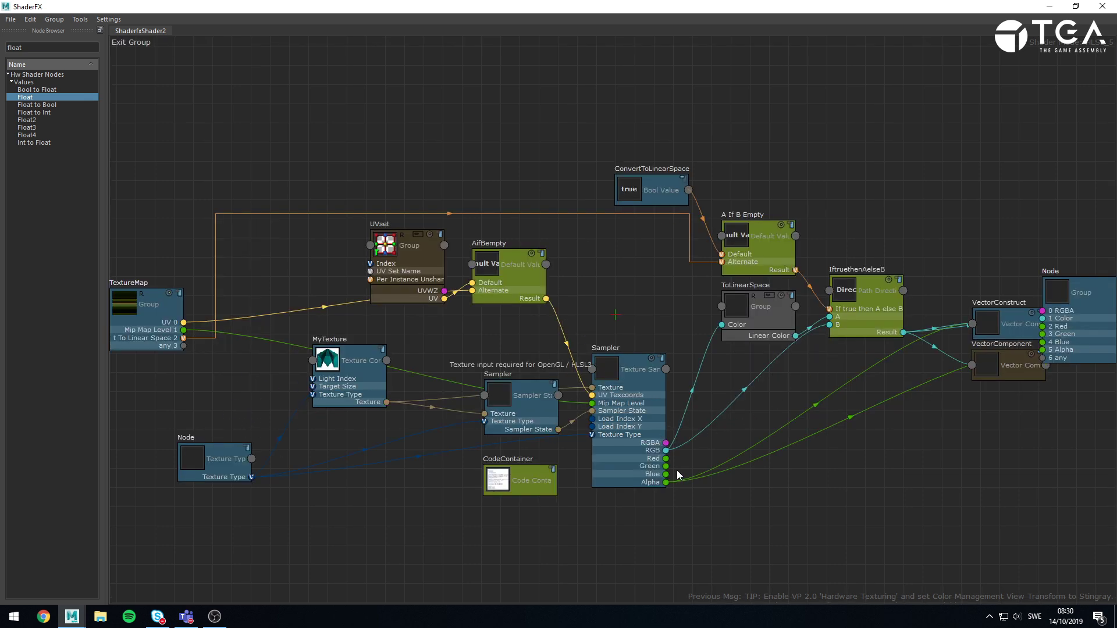
{"action": "middle_click_drag", "start_coordinate": [389, 508], "coordinate": [430, 515]}
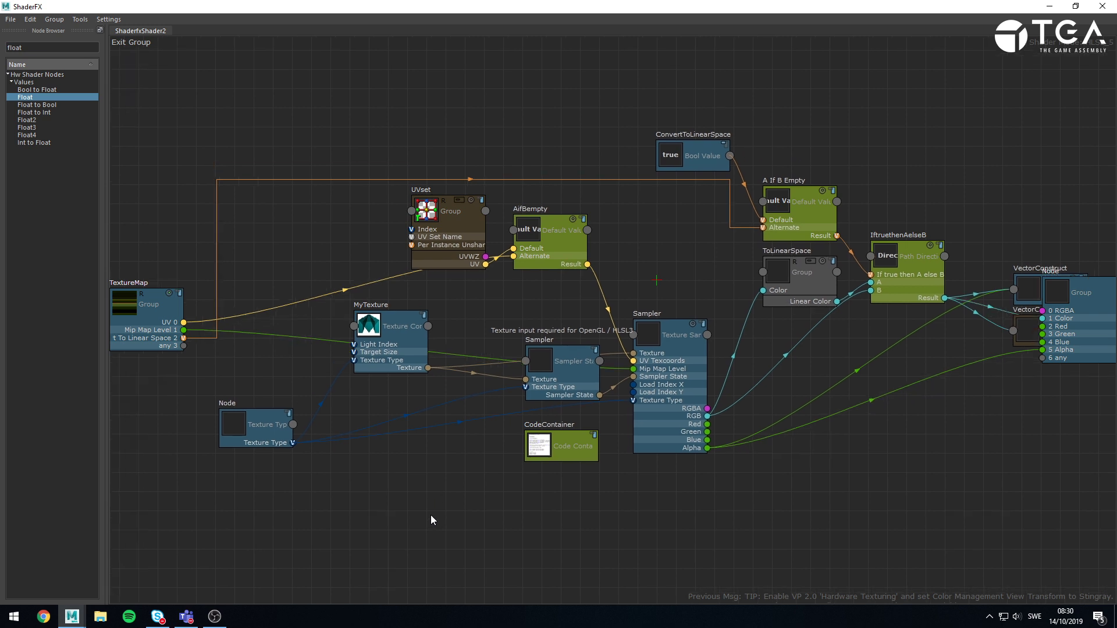
{"action": "left_click", "coordinate": [132, 43]}
{"action": "scroll", "coordinate": [652, 348], "scroll_direction": "up", "scroll_amount": 2}
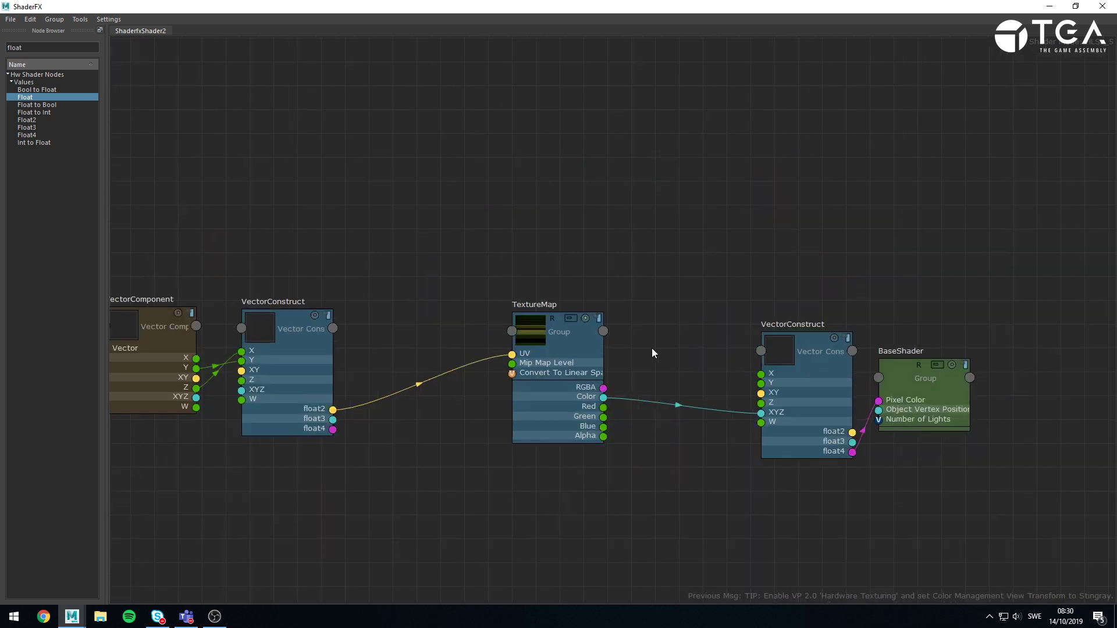
Make the TextureMap group unique
{"action": "left_click", "coordinate": [585, 354]}
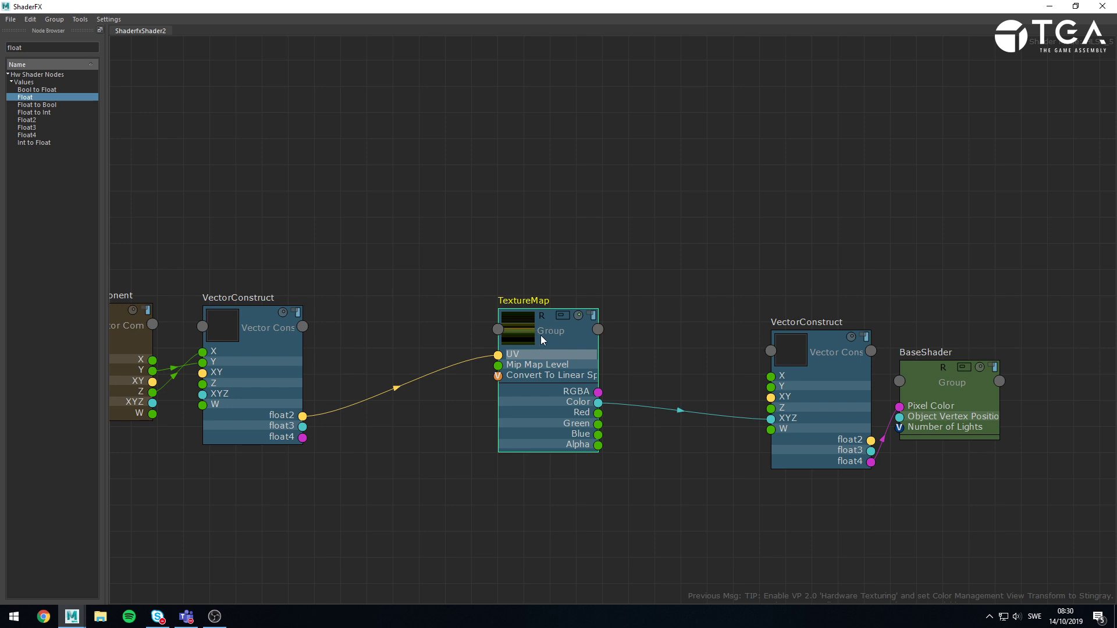
{"action": "left_click", "coordinate": [54, 19]}
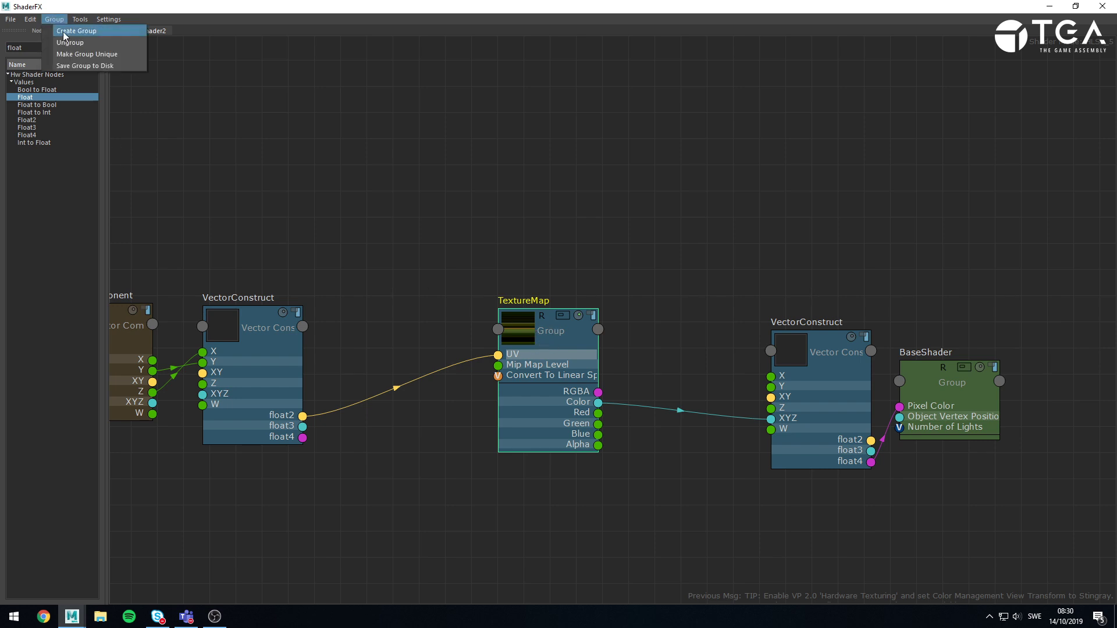
{"action": "left_click", "coordinate": [75, 52]}
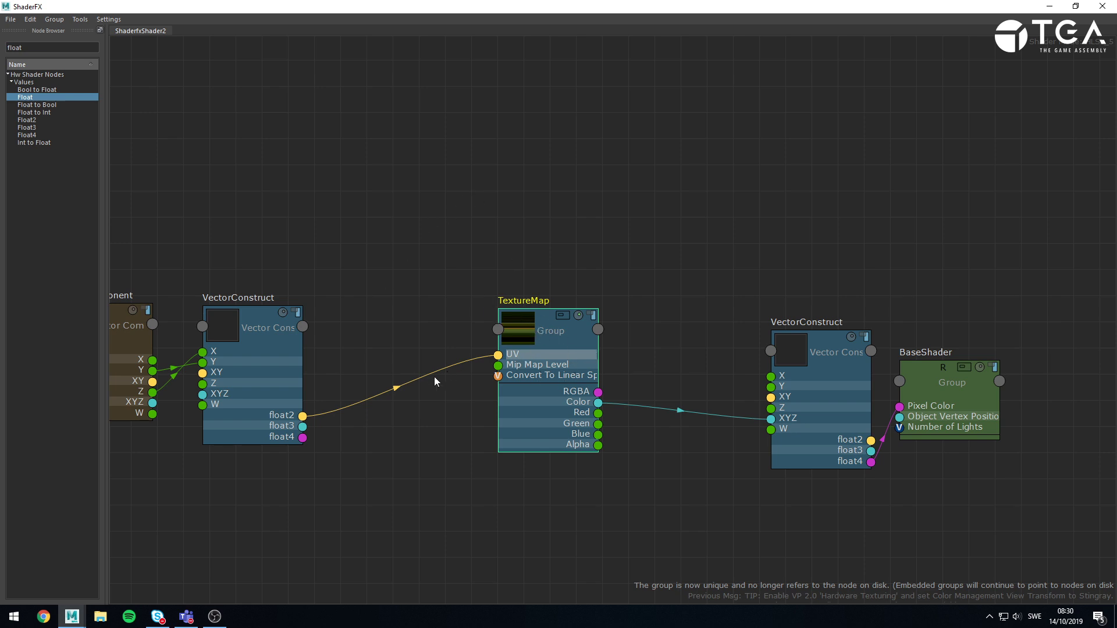
Enter the unique TextureMap group and move the MyTexture and texture-type nodes further from the Samplers to clear space around their connections
{"action": "left_click", "coordinate": [563, 313]}
{"action": "middle_click_drag", "start_coordinate": [254, 454], "coordinate": [543, 384]}
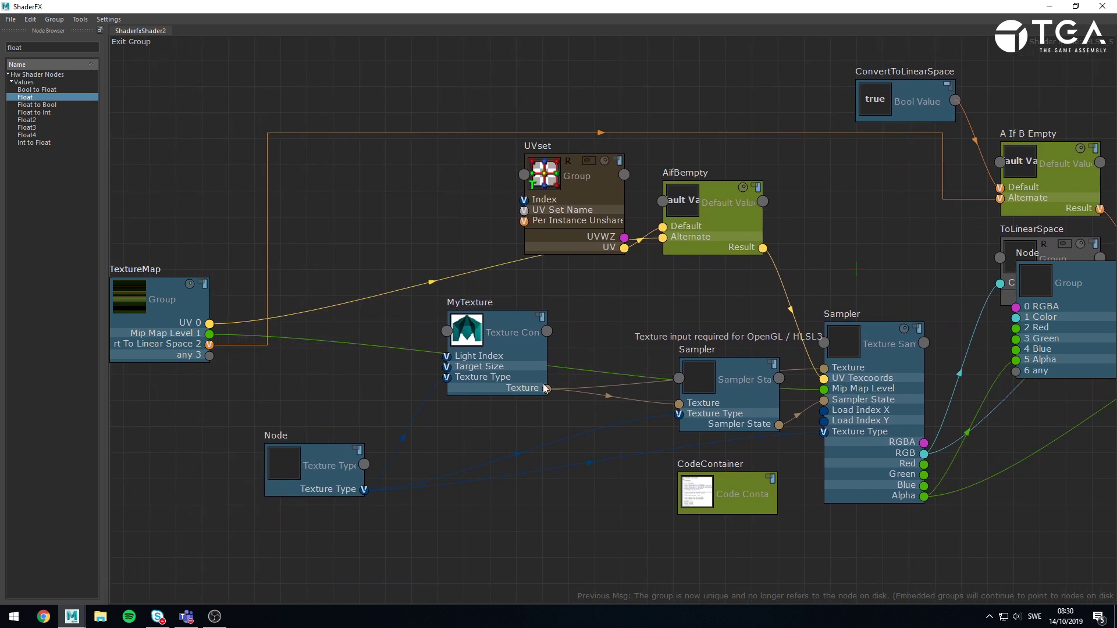
{"action": "left_click_drag", "start_coordinate": [303, 367], "coordinate": [467, 531]}
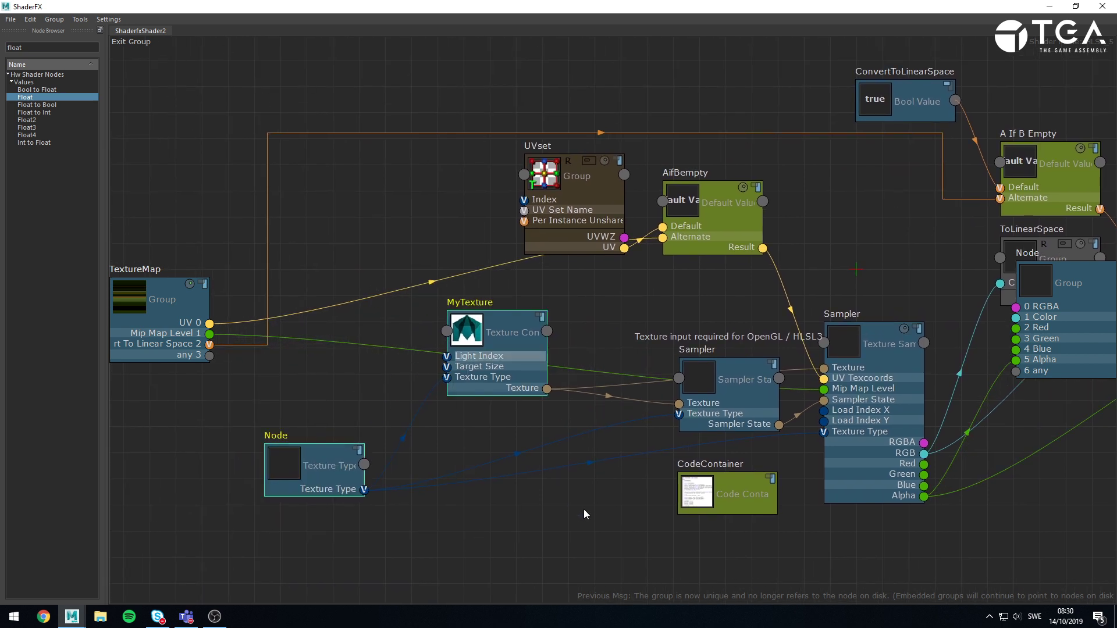
{"action": "left_click_drag", "start_coordinate": [502, 341], "coordinate": [462, 326]}
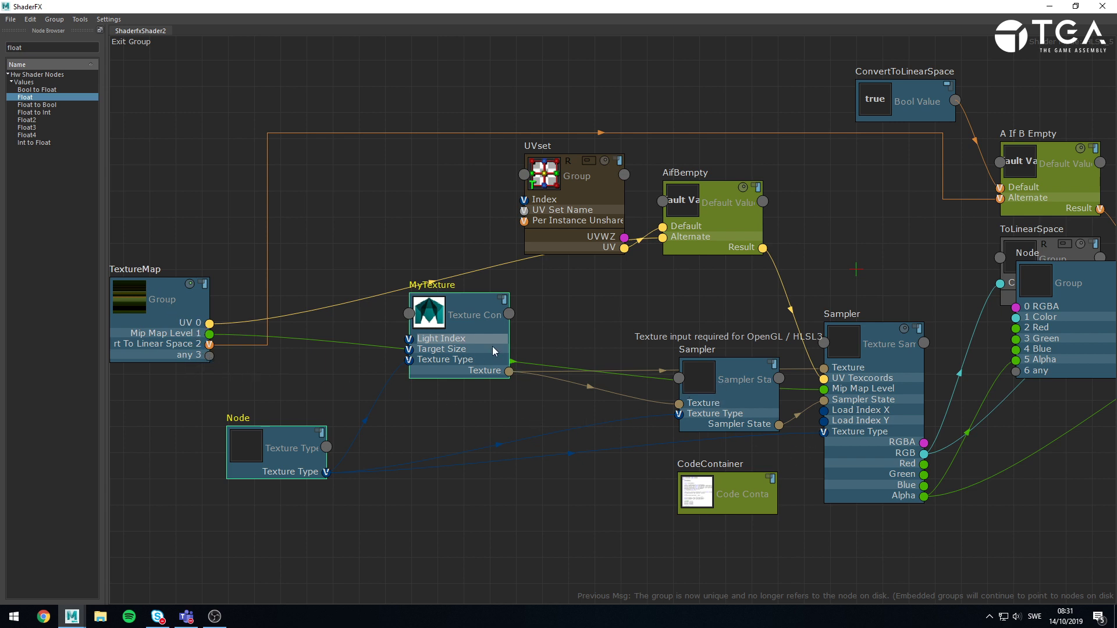
{"action": "left_click", "coordinate": [491, 383]}
{"action": "left_click_drag", "start_coordinate": [469, 318], "coordinate": [410, 266]}
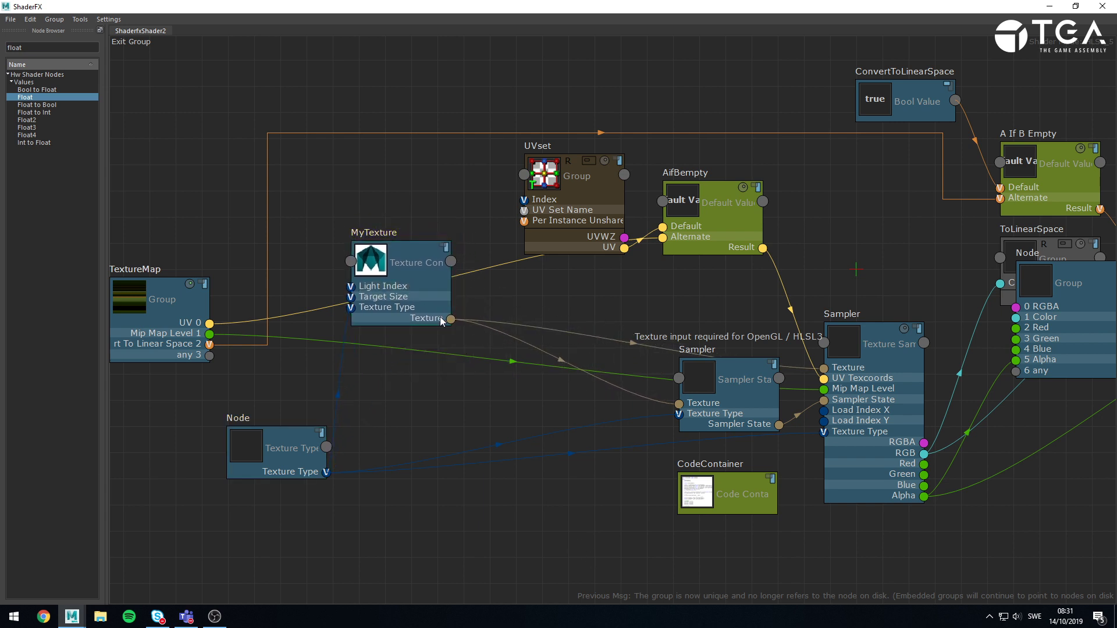
Replace MyTexture's connections by wiring a new Texture input of the TextureMap group into the Texture sockets of both Sampler nodes
{"action": "left_click", "coordinate": [523, 343]}
{"action": "left_click_drag", "start_coordinate": [210, 356], "coordinate": [825, 373]}
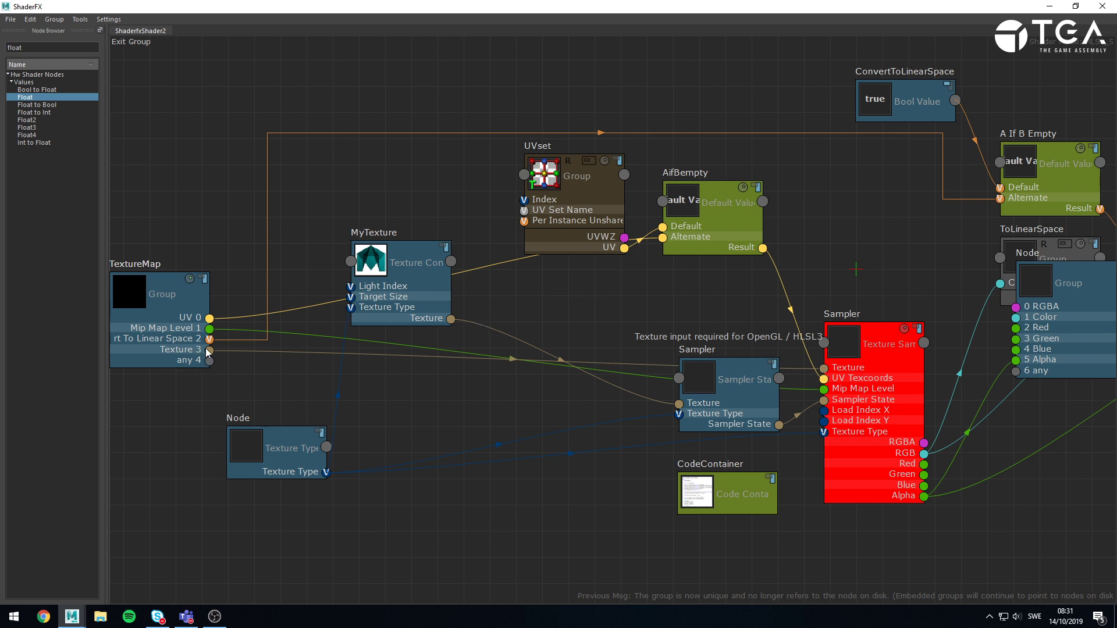
{"action": "left_click_drag", "start_coordinate": [210, 350], "coordinate": [681, 403]}
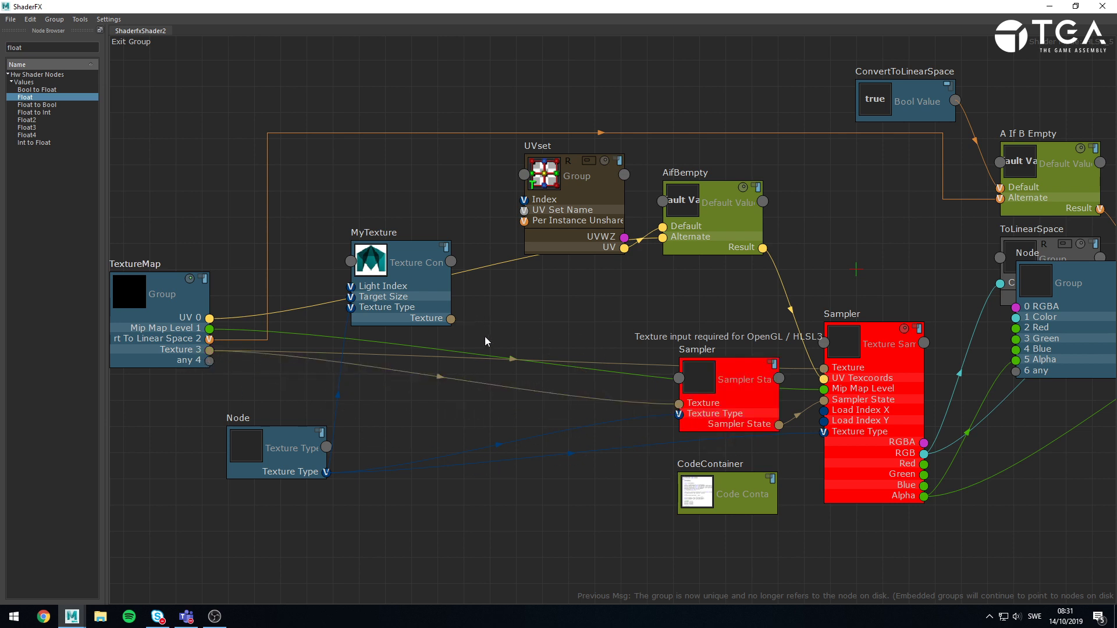
Move the disconnected MyTexture node above the group's wires and the texture-type node below the TextureMap input node
{"action": "left_click_drag", "start_coordinate": [446, 318], "coordinate": [525, 299]}
{"action": "left_click_drag", "start_coordinate": [411, 297], "coordinate": [408, 255]}
{"action": "left_click_drag", "start_coordinate": [287, 468], "coordinate": [211, 475]}
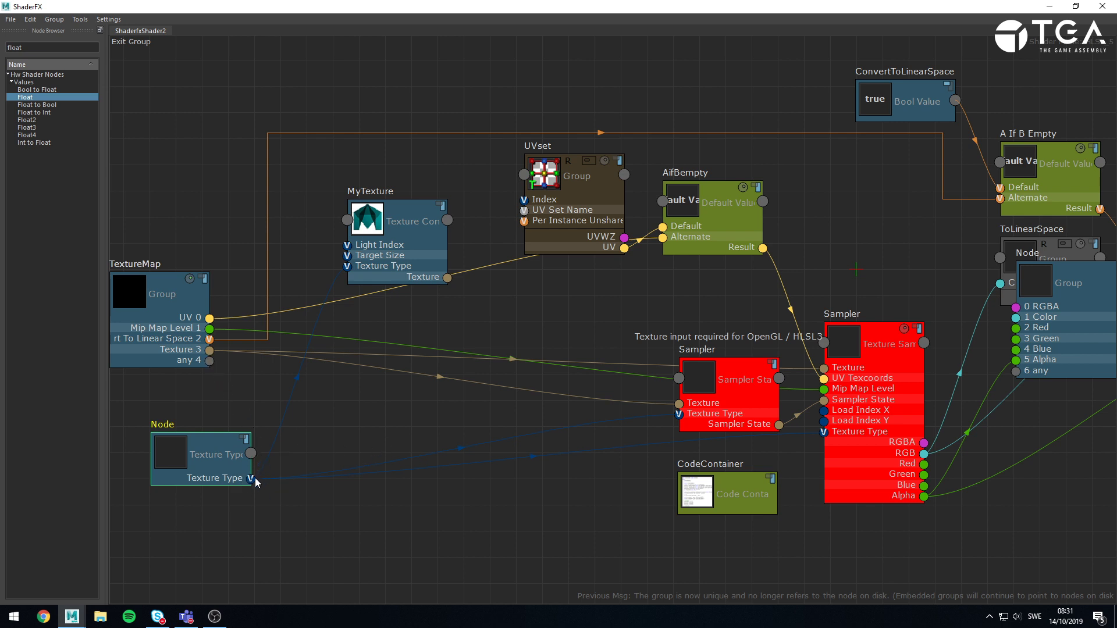
Wire a new Texture Type input of the TextureMap group into the Texture Type sockets of both Sampler nodes
{"action": "left_click_drag", "start_coordinate": [209, 361], "coordinate": [345, 267]}
{"action": "left_click", "coordinate": [308, 473]}
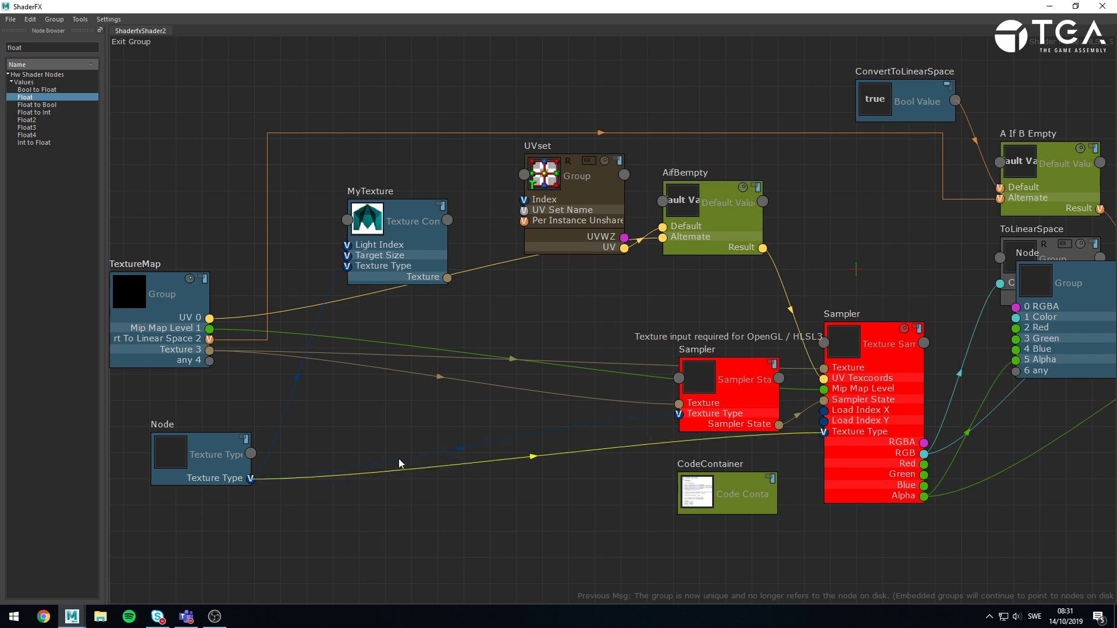
{"action": "left_click_drag", "start_coordinate": [210, 360], "coordinate": [679, 417]}
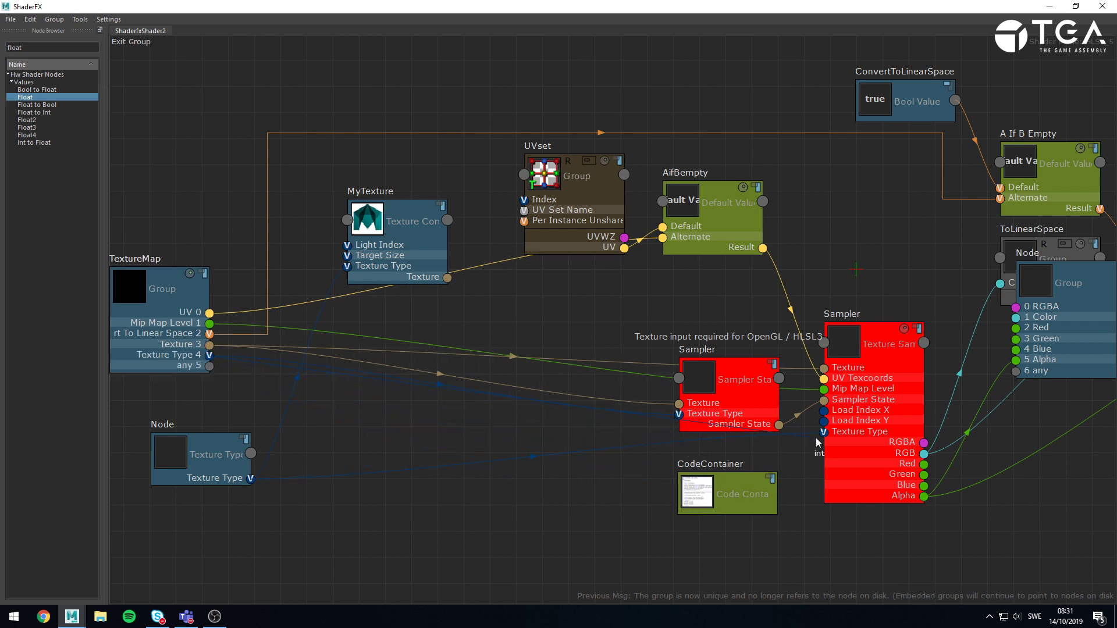
Move the MyTexture and texture-type nodes together into the free space below the TextureMap input node's wires
{"action": "left_click", "coordinate": [381, 236]}
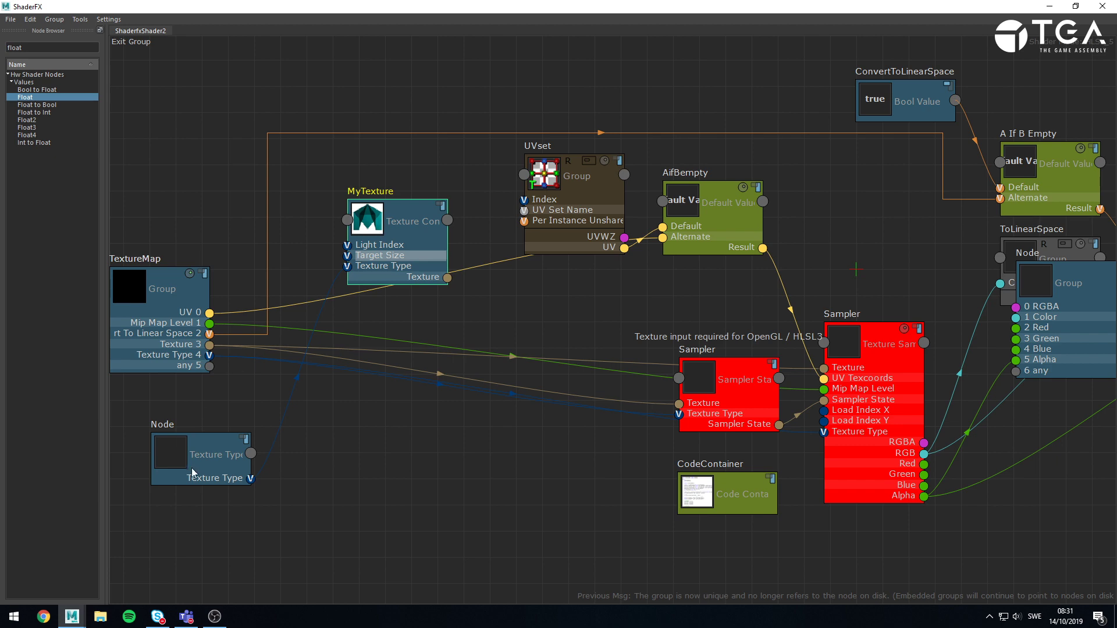
{"action": "left_click", "coordinate": [221, 464], "text": "ctrl"}
{"action": "left_click_drag", "start_coordinate": [388, 226], "coordinate": [460, 385]}
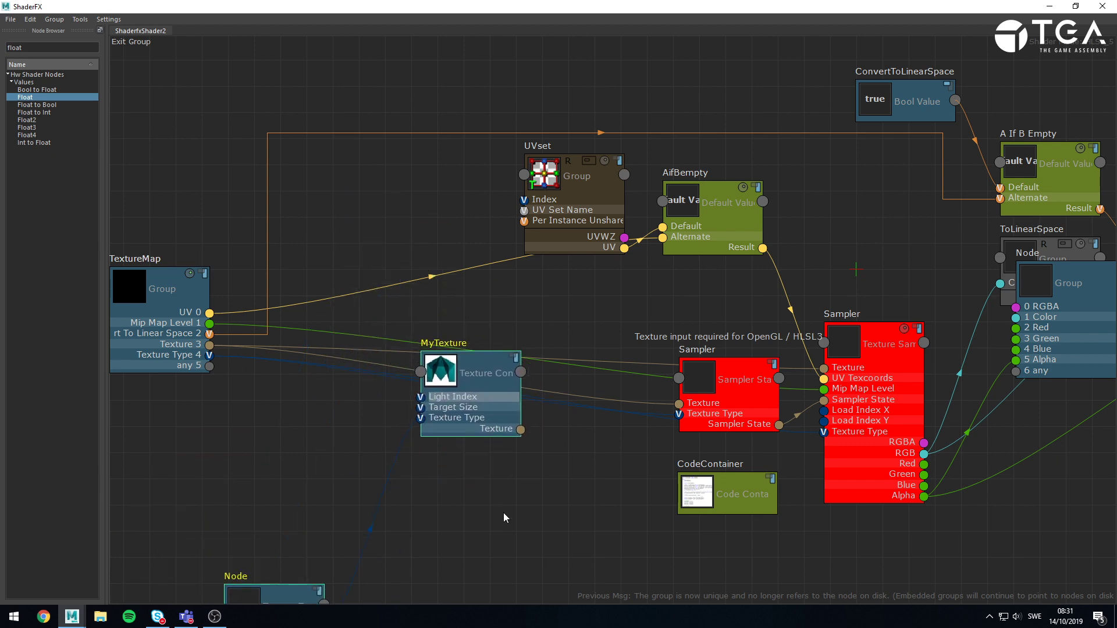
{"action": "scroll", "coordinate": [504, 512], "scroll_direction": "down", "scroll_amount": 2}
{"action": "middle_click_drag", "start_coordinate": [494, 512], "coordinate": [514, 423], "text": "alt"}
{"action": "left_click", "coordinate": [514, 416]}
{"action": "left_click_drag", "start_coordinate": [489, 349], "coordinate": [448, 443]}
{"action": "scroll", "coordinate": [417, 527], "scroll_direction": "up", "scroll_amount": 2}
Copy MyTexture and its texture-type node out of the group and paste them into the main shader graph
{"action": "left_click_drag", "start_coordinate": [464, 528], "coordinate": [288, 406]}
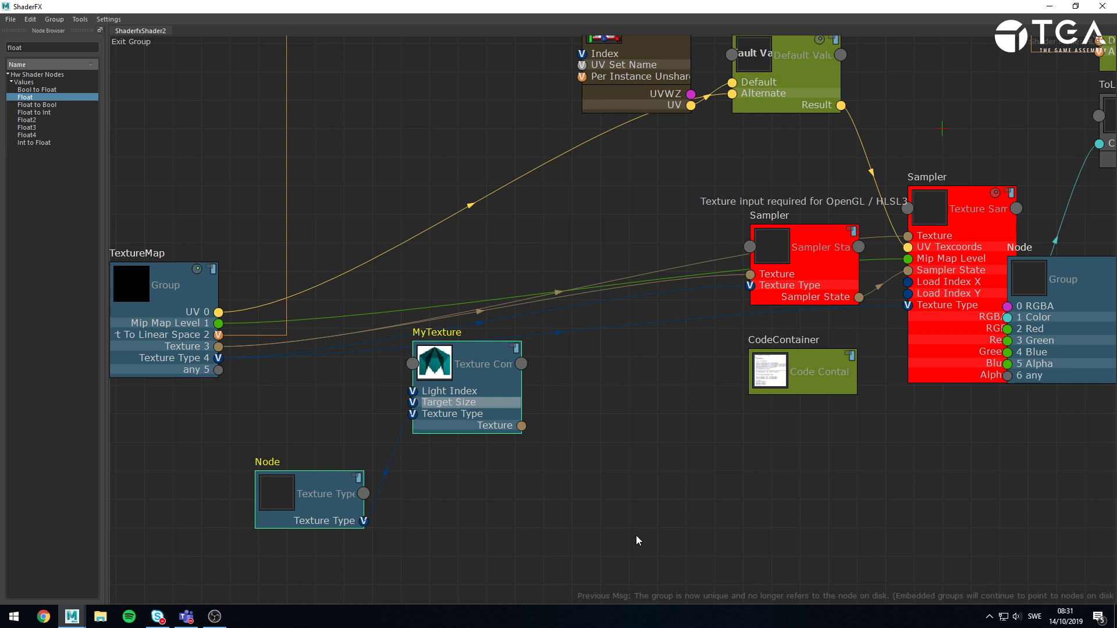
{"action": "left_click_drag", "start_coordinate": [506, 525], "coordinate": [325, 362]}
{"action": "left_click", "coordinate": [142, 43]}
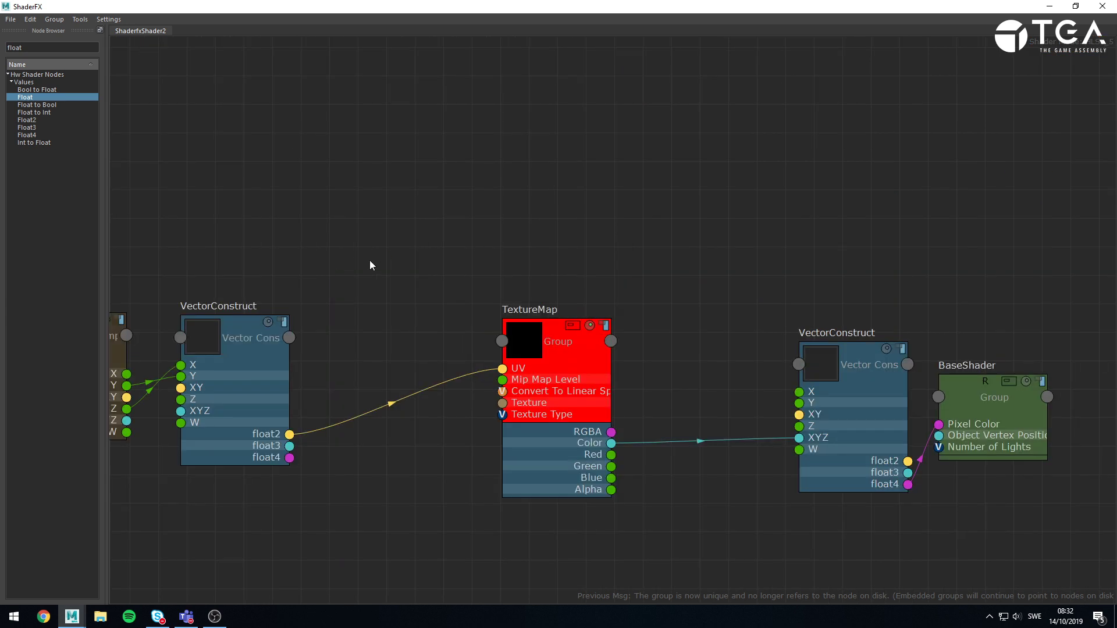
{"action": "key", "text": "ctrl+v"}
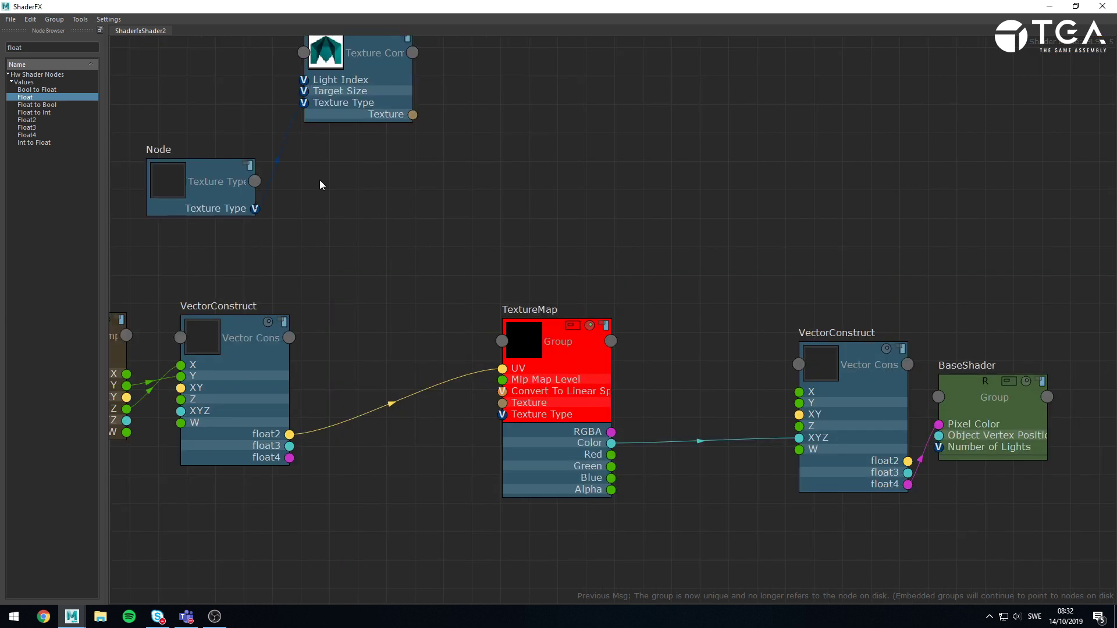
Delete the original MyTexture and texture-type nodes inside the TextureMap group, and return to the main graph
{"action": "double_click", "coordinate": [557, 330]}
{"action": "middle_click_drag", "start_coordinate": [244, 557], "coordinate": [581, 439]}
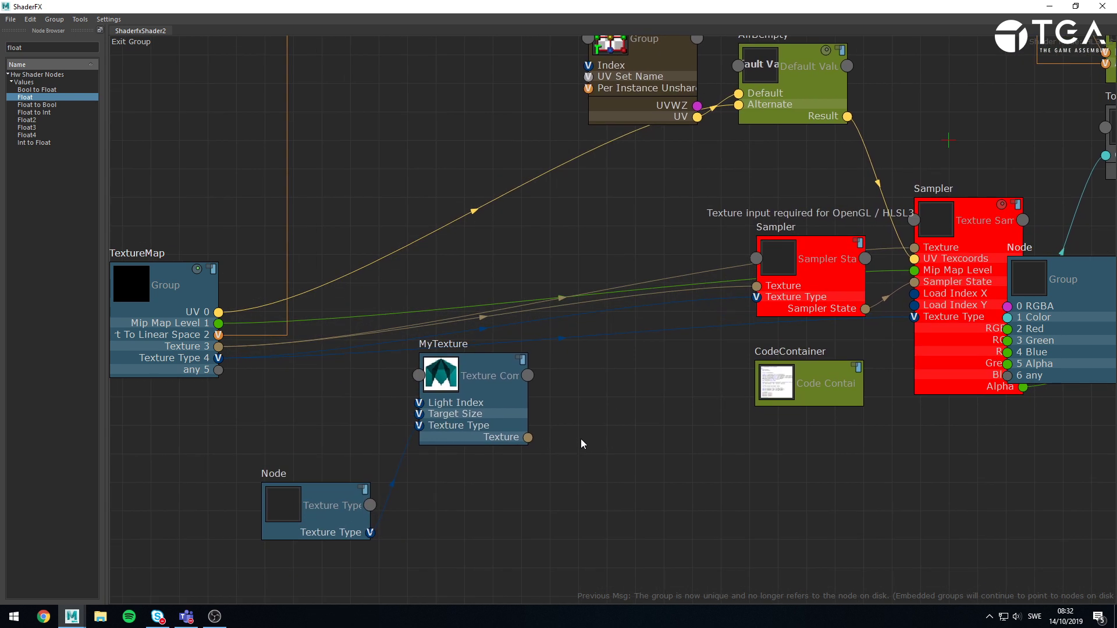
{"action": "left_click_drag", "start_coordinate": [564, 567], "coordinate": [380, 431]}
{"action": "key", "text": "Delete"}
{"action": "left_click", "coordinate": [145, 43]}
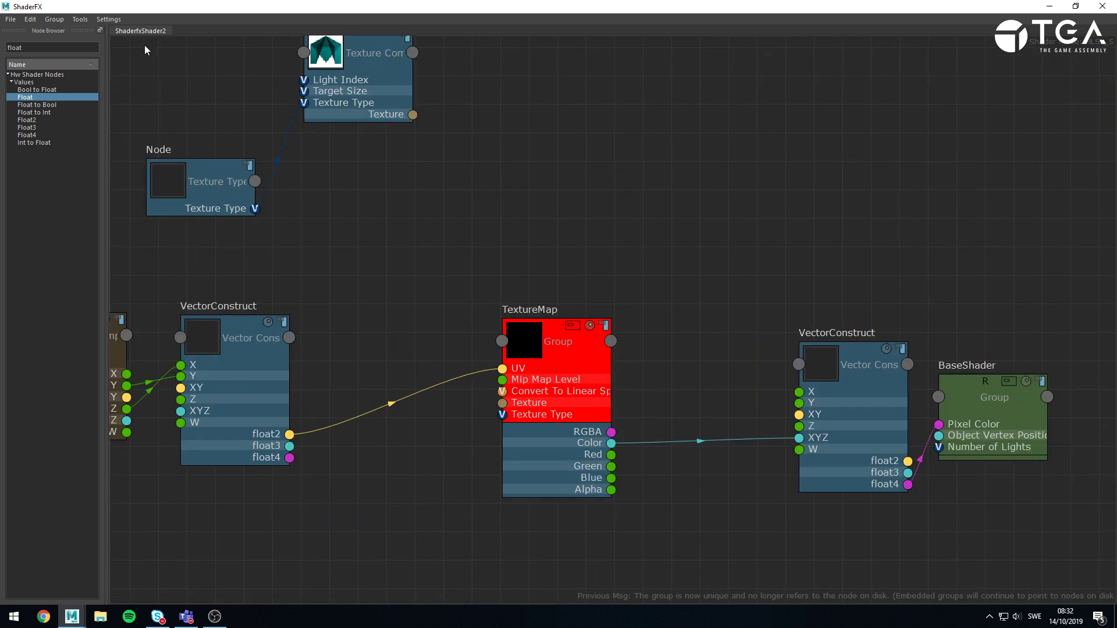
Wire MyTexture's Texture output and the node's Texture Type output into the matching inputs of the TextureMap group
{"action": "middle_click_drag", "start_coordinate": [416, 225], "coordinate": [506, 284]}
{"action": "left_click_drag", "start_coordinate": [503, 174], "coordinate": [593, 464]}
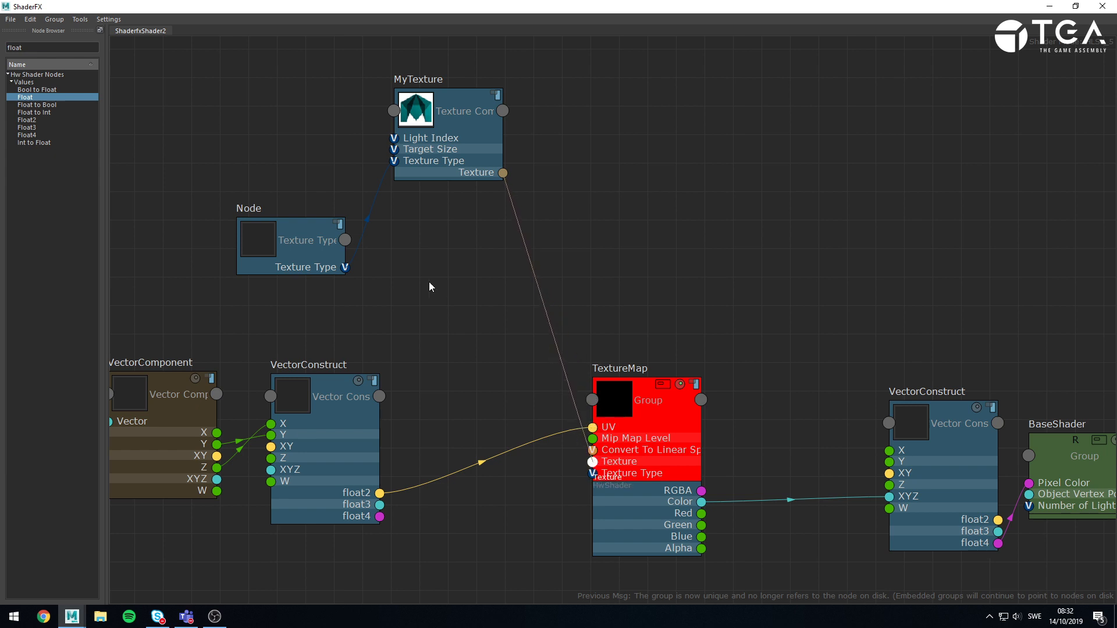
{"action": "left_click_drag", "start_coordinate": [345, 267], "coordinate": [595, 478]}
{"action": "scroll", "coordinate": [650, 99], "scroll_direction": "down", "scroll_amount": 1}
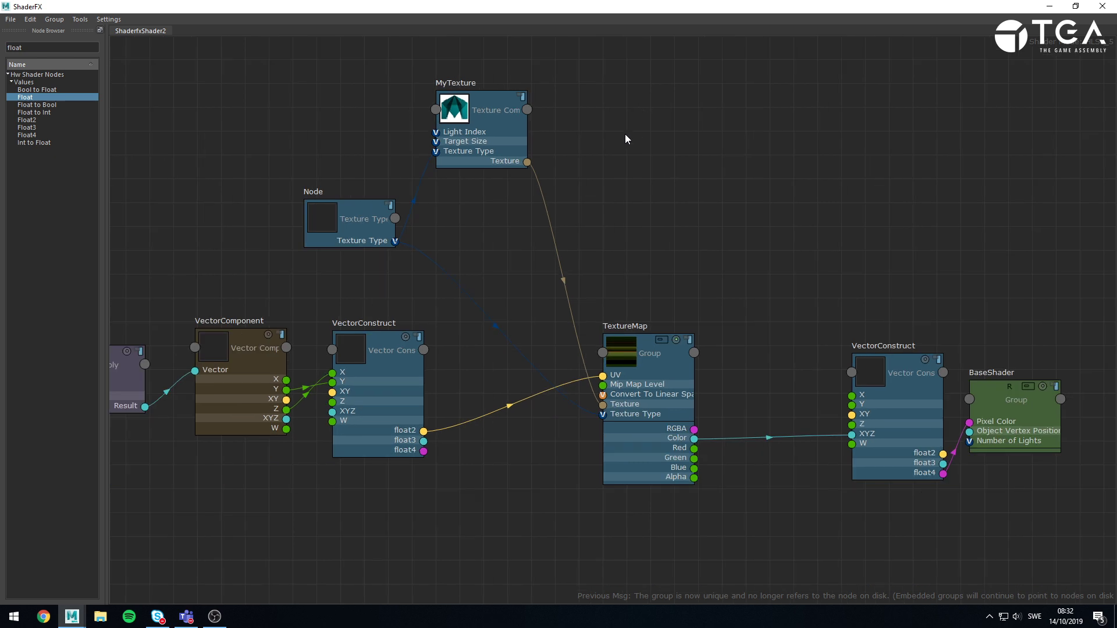
Move the MyTexture and texture-type nodes together farther away from the TextureMap group
{"action": "middle_click_drag", "start_coordinate": [588, 221], "coordinate": [686, 310], "text": "alt"}
{"action": "left_click_drag", "start_coordinate": [357, 78], "coordinate": [525, 280]}
{"action": "left_click_drag", "start_coordinate": [586, 226], "coordinate": [495, 222]}
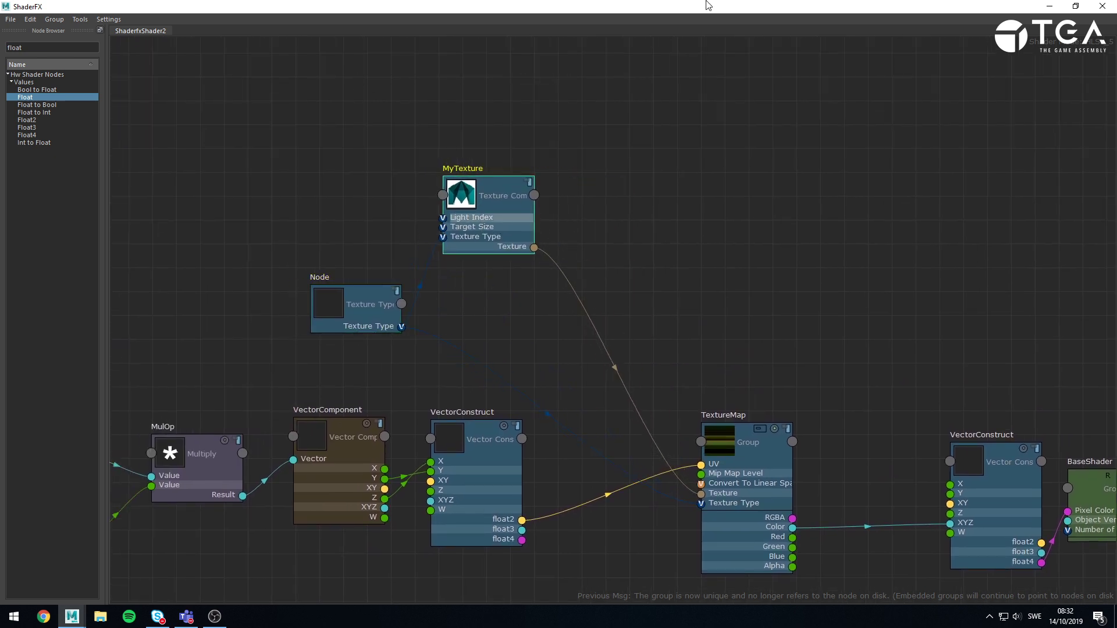
Display the node properties inside the ShaderFX editor, checking MyTexture's attributes in Maya as well
{"action": "left_click_drag", "start_coordinate": [708, 6], "coordinate": [415, 73]}
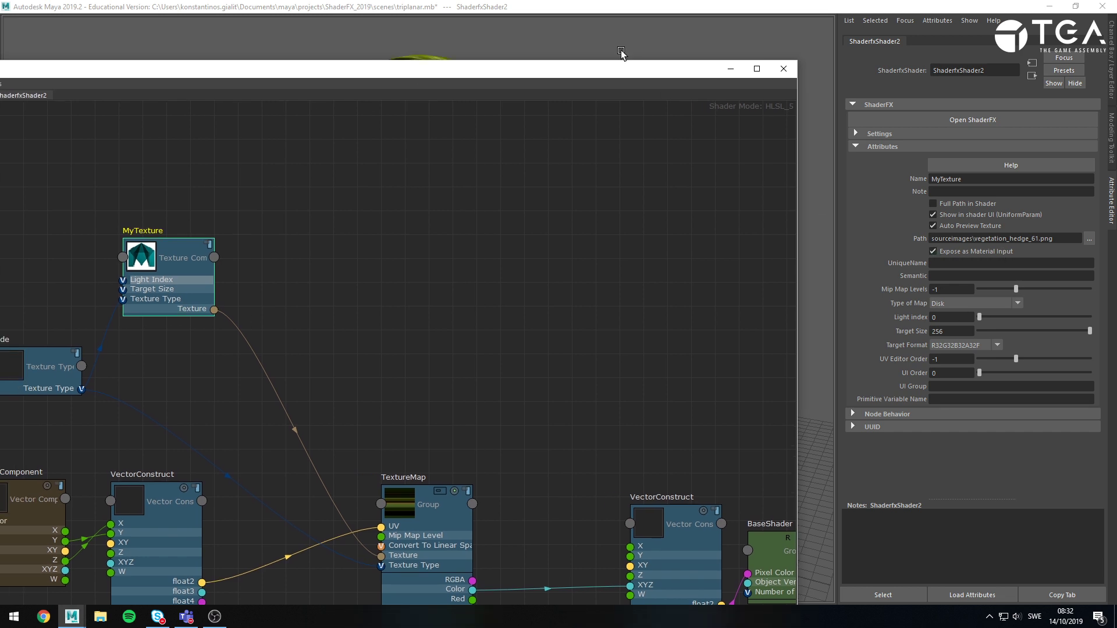
{"action": "double_click", "coordinate": [669, 70]}
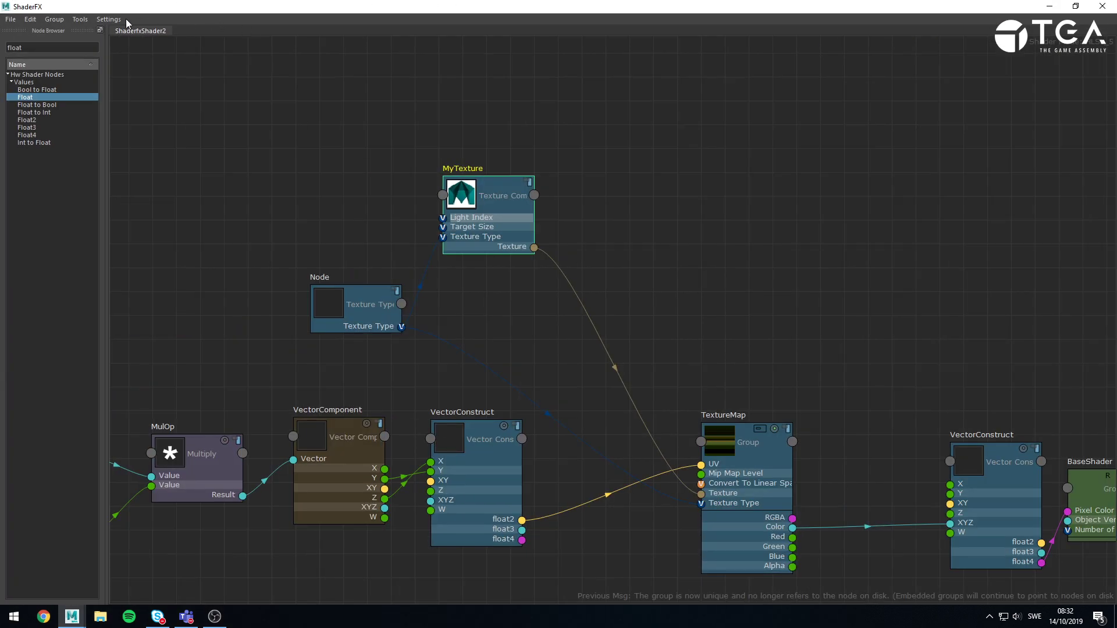
{"action": "left_click", "coordinate": [108, 20]}
{"action": "left_click", "coordinate": [129, 92]}
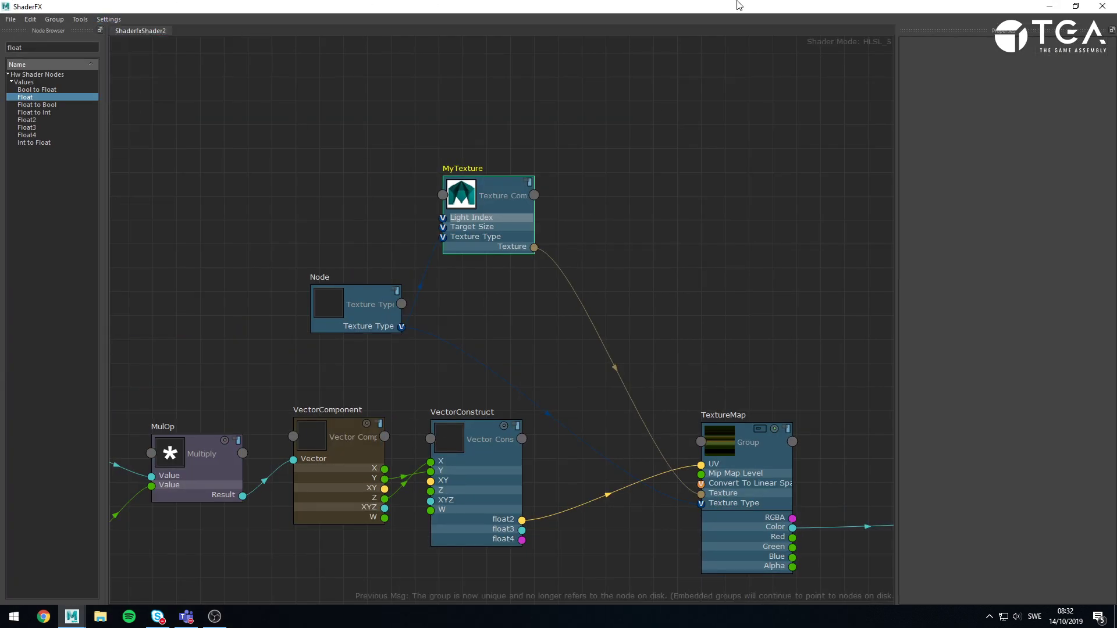
{"action": "left_click_drag", "start_coordinate": [739, 5], "coordinate": [280, 216]}
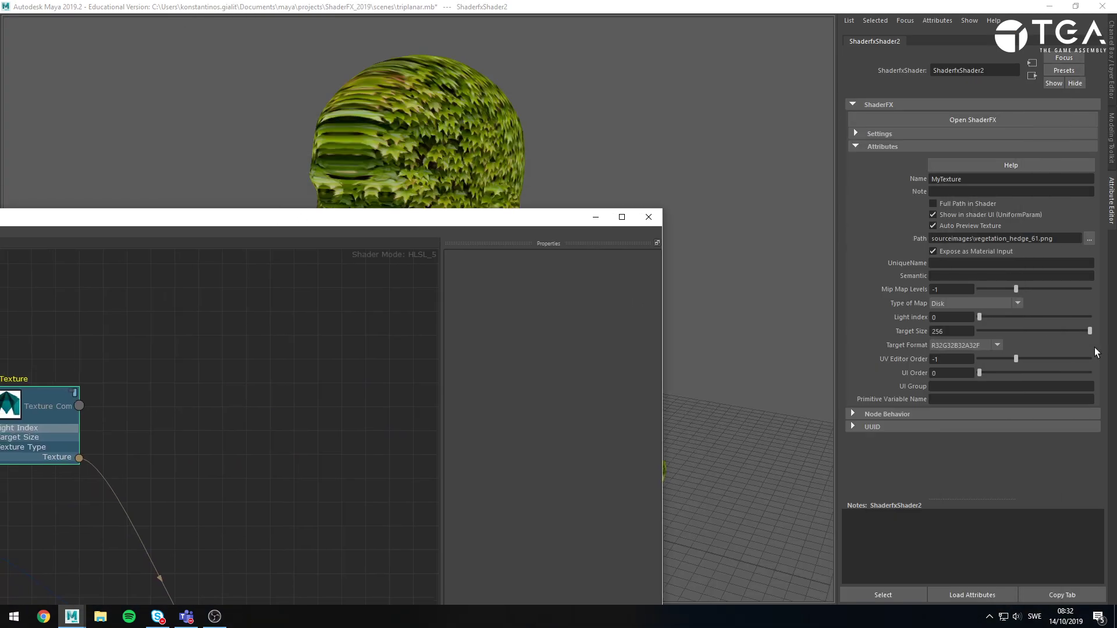
{"action": "double_click", "coordinate": [465, 225]}
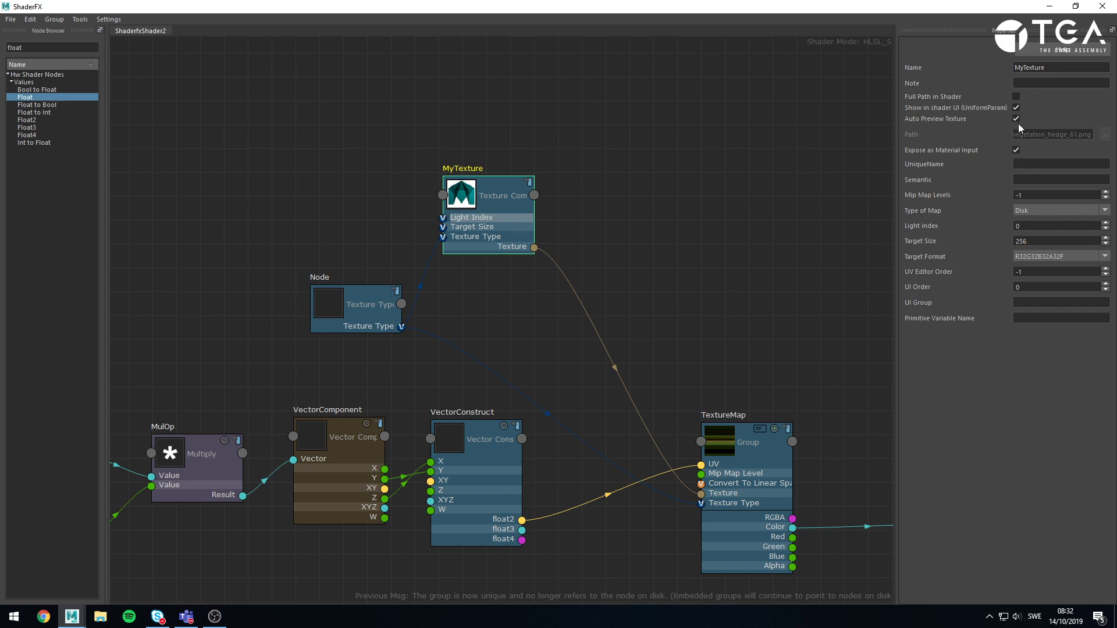
Set MyTexture's UniqueName to Color and check the shader in the Maya viewport
{"action": "left_click", "coordinate": [1045, 166]}
{"action": "type", "text": "Color"}
{"action": "left_click", "coordinate": [780, 222]}
{"action": "left_click_drag", "start_coordinate": [973, 3], "coordinate": [562, 186]}
{"action": "double_click", "coordinate": [558, 187]}
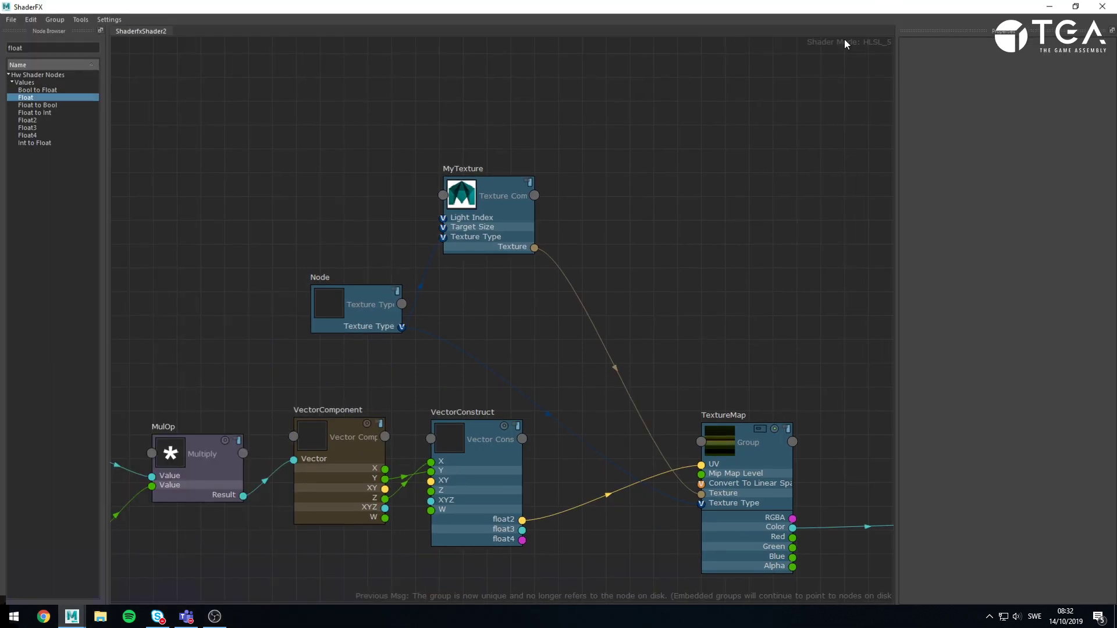
Duplicate the customized TextureMap group twice and stack both copies above the original
{"action": "scroll", "coordinate": [637, 320], "scroll_direction": "down", "scroll_amount": 1}
{"action": "left_click", "coordinate": [721, 395]}
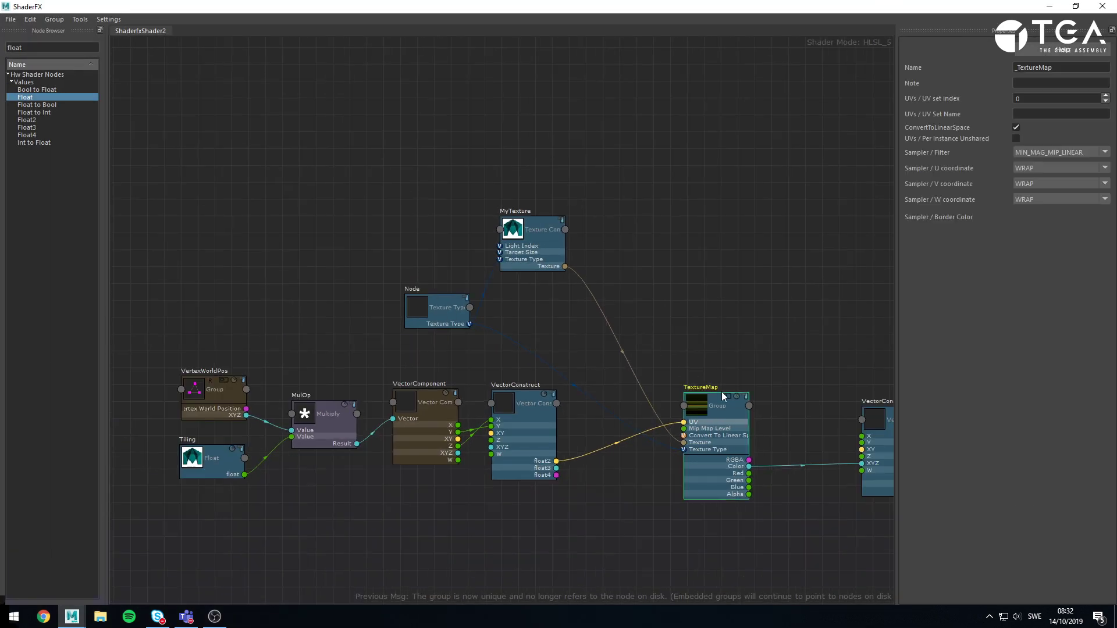
{"action": "left_click", "coordinate": [731, 286]}
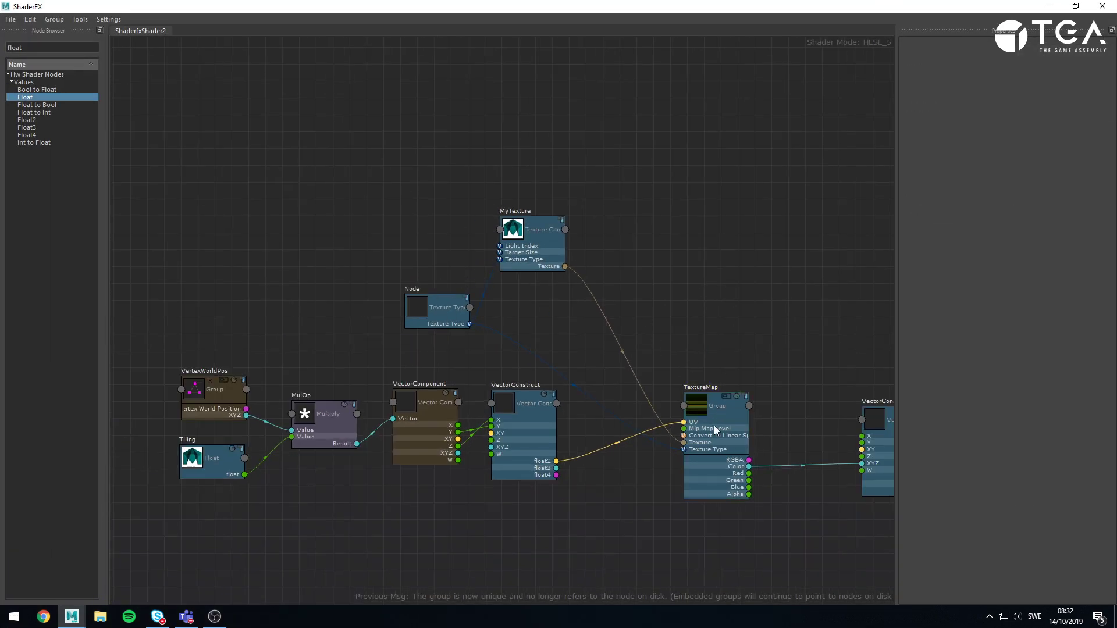
{"action": "left_click", "coordinate": [714, 424]}
{"action": "key", "text": "ctrl+c"}
{"action": "key", "text": "ctrl+v"}
{"action": "left_click_drag", "start_coordinate": [248, 137], "coordinate": [707, 281]}
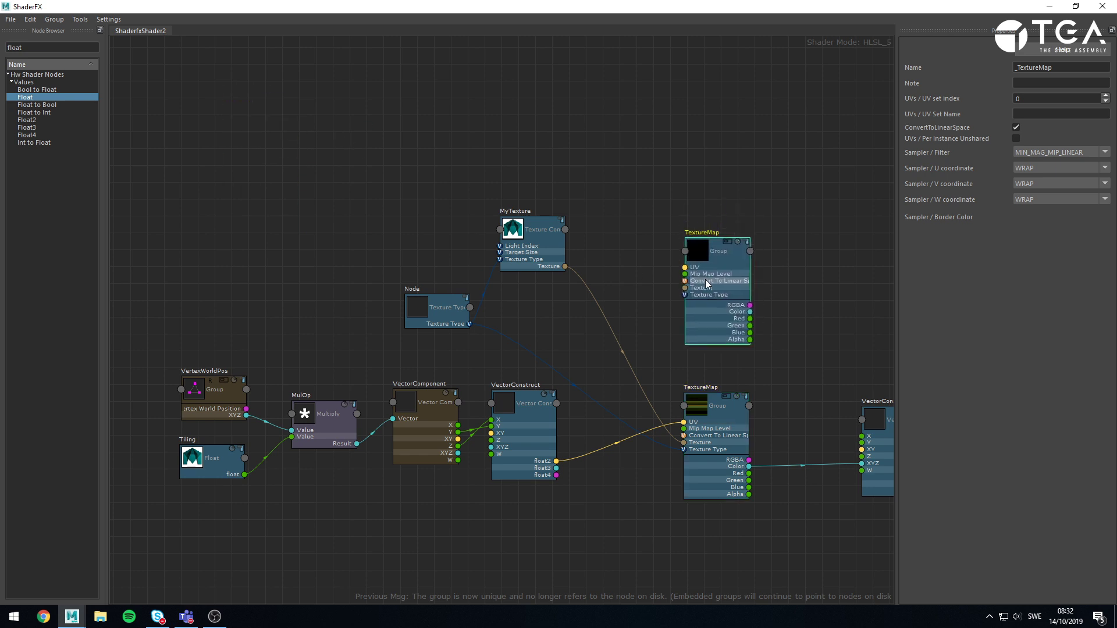
{"action": "key", "text": "ctrl+v"}
{"action": "left_click_drag", "start_coordinate": [287, 149], "coordinate": [743, 155]}
Wire MyTexture's Texture output and the shared Texture Type output into both TextureMap copies
{"action": "left_click_drag", "start_coordinate": [565, 267], "coordinate": [681, 149]}
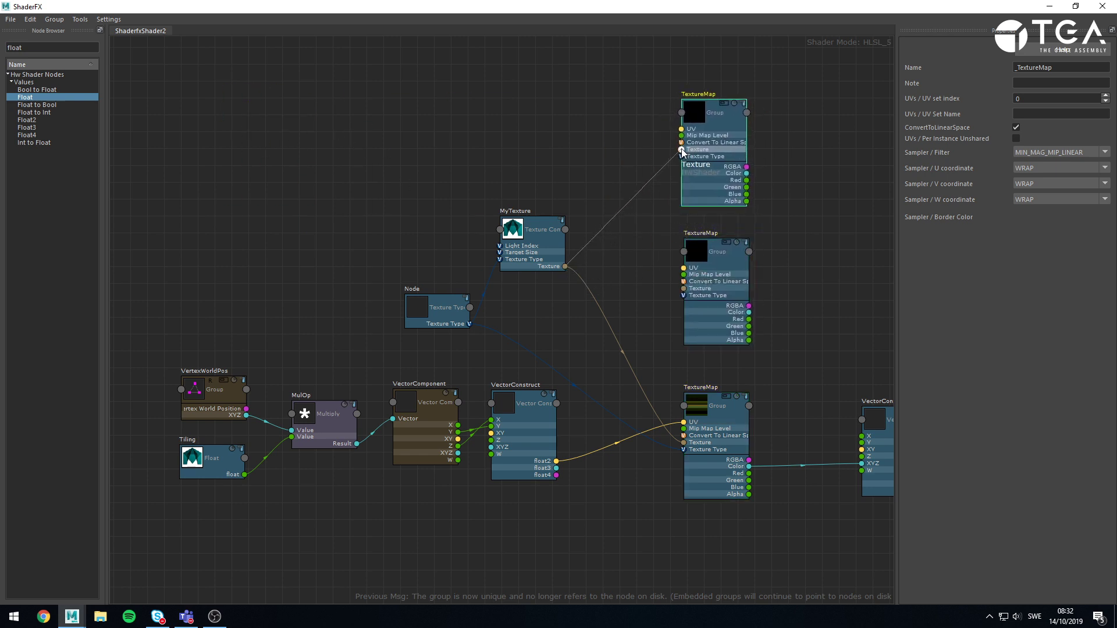
{"action": "left_click_drag", "start_coordinate": [565, 266], "coordinate": [683, 296]}
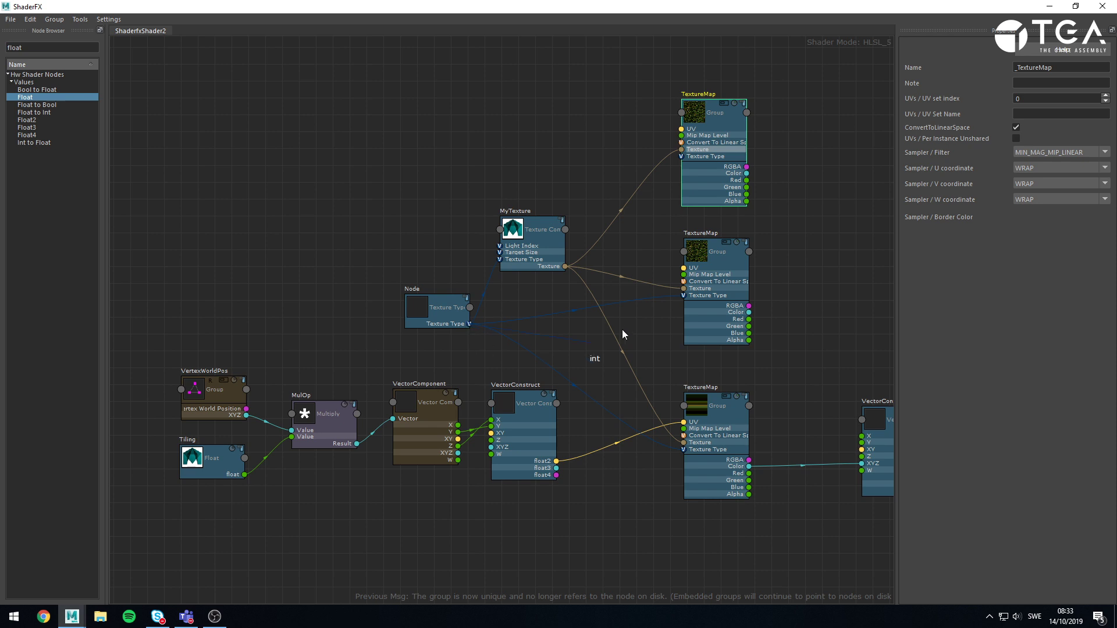
Move the MyTexture and texture-type nodes up and away from the TextureMap groups, above the VertexWorldPos chain
{"action": "left_click_drag", "start_coordinate": [399, 194], "coordinate": [512, 320]}
{"action": "left_click_drag", "start_coordinate": [541, 256], "coordinate": [498, 275]}
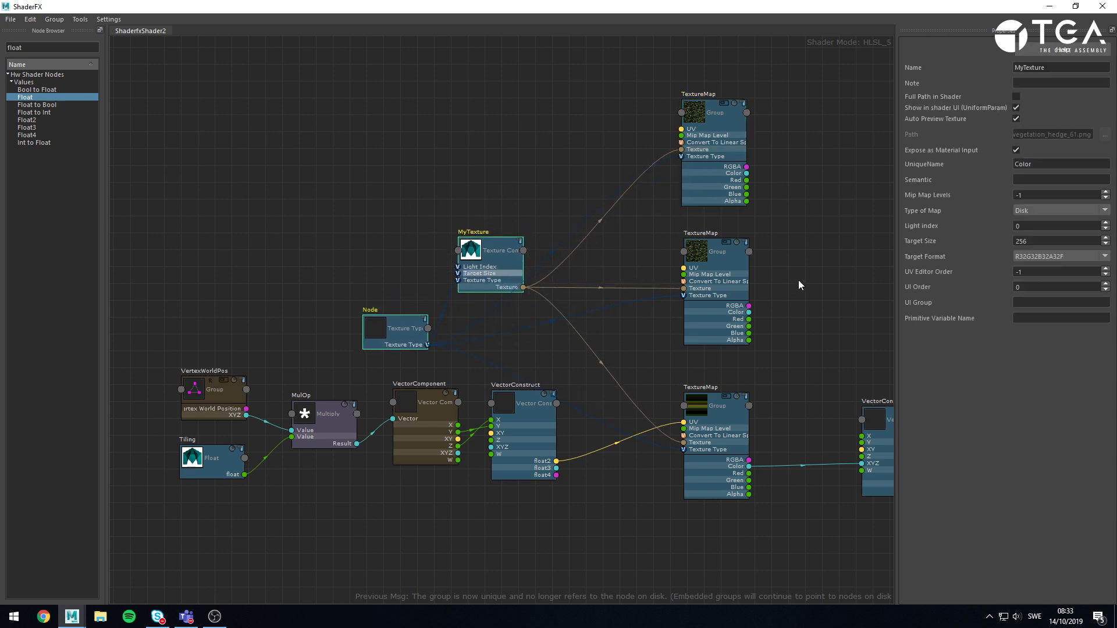
{"action": "left_click", "coordinate": [798, 280]}
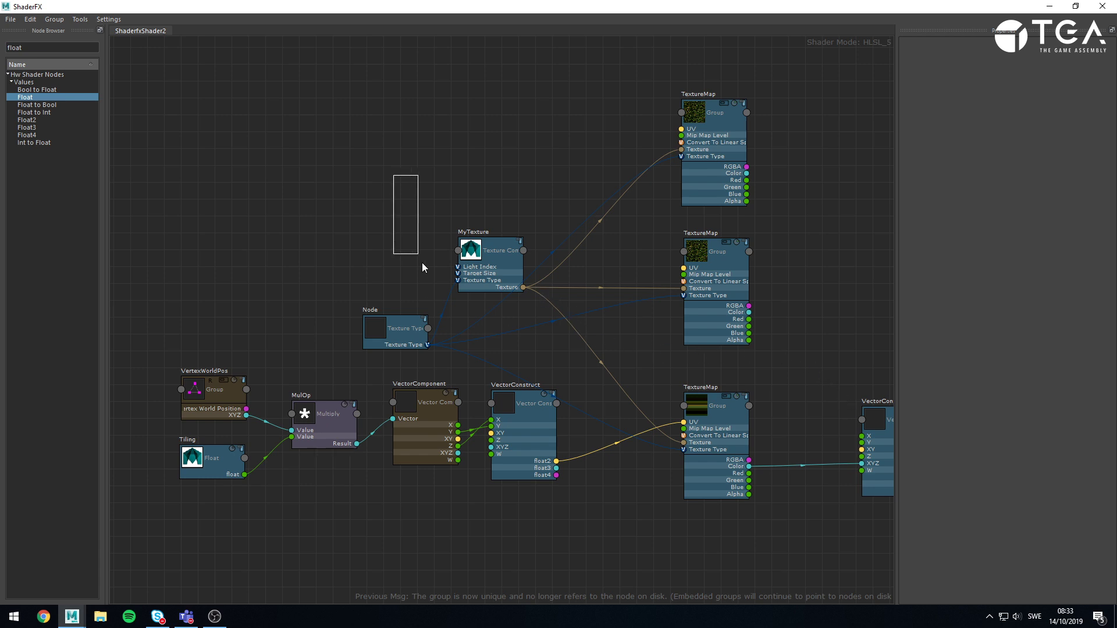
{"action": "left_click_drag", "start_coordinate": [421, 262], "coordinate": [499, 326]}
{"action": "left_click_drag", "start_coordinate": [467, 255], "coordinate": [307, 53]}
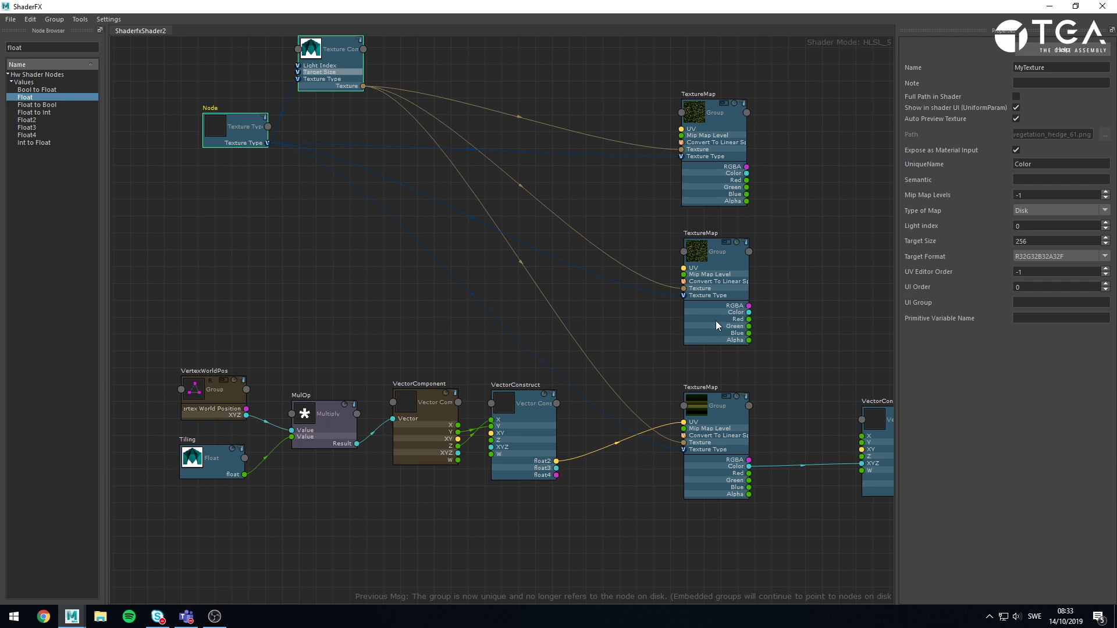
{"action": "left_click", "coordinate": [771, 295]}
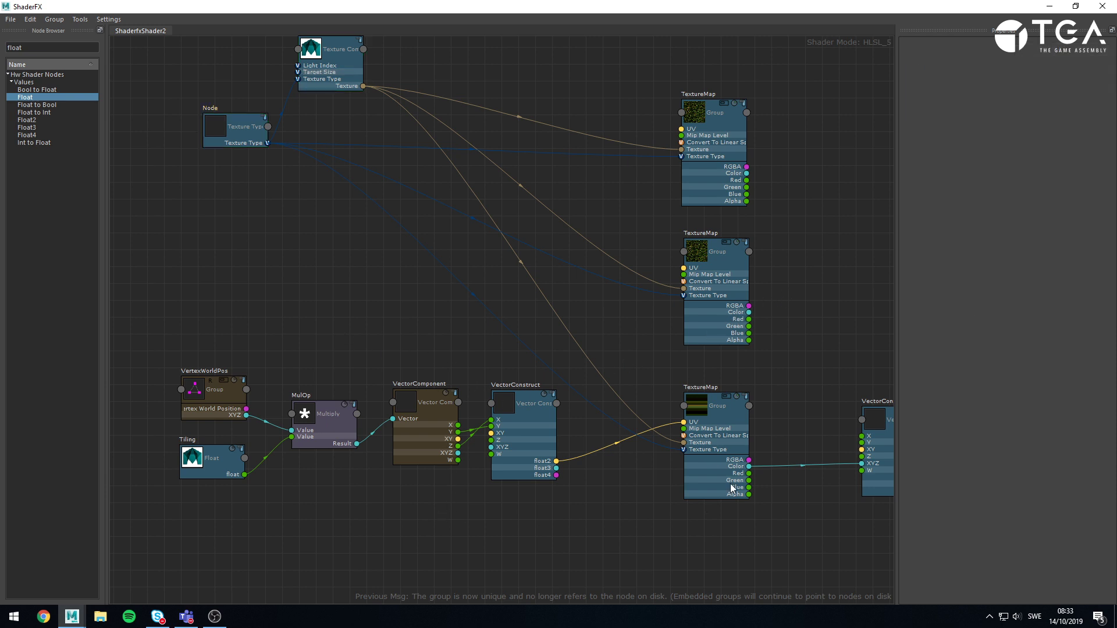
{"action": "left_click", "coordinate": [734, 436]}
{"action": "left_click", "coordinate": [700, 280]}
{"action": "left_click", "coordinate": [709, 148]}
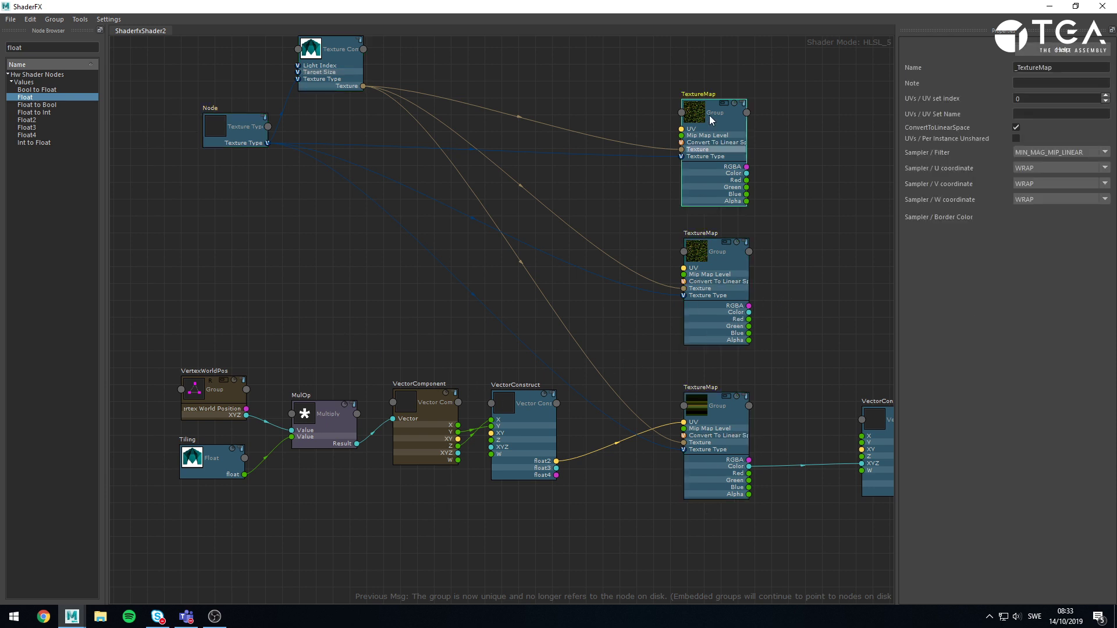
{"action": "left_click_drag", "start_coordinate": [761, 5], "coordinate": [590, 1]}
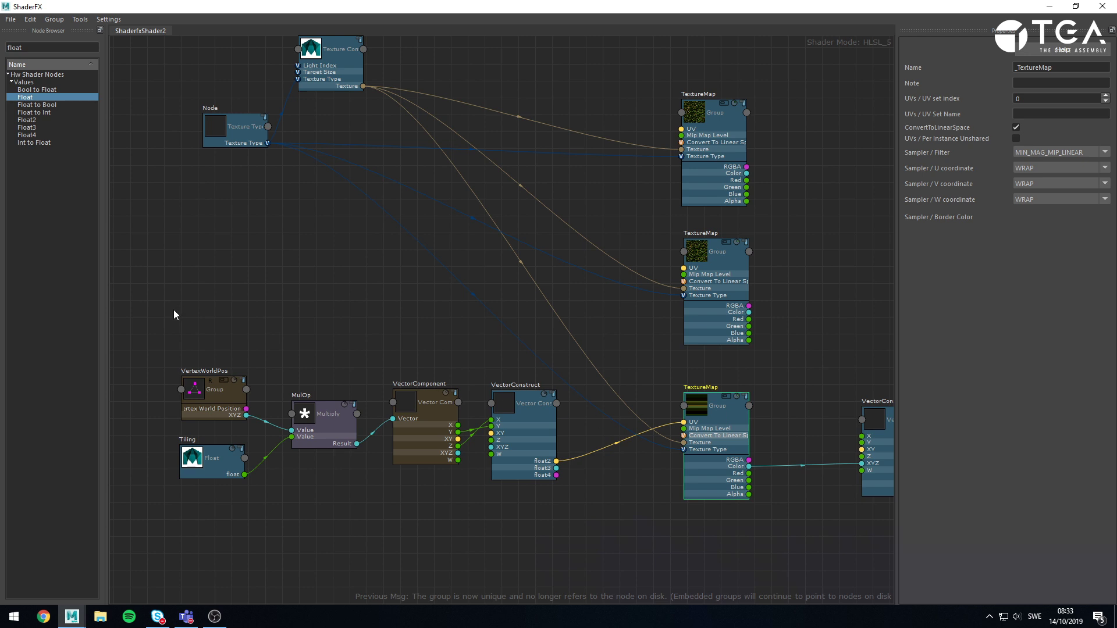
Shift the node chain from VertexWorldPos to VectorConstruct toward the original TextureMap group, and bring VectorConstruct still closer to it
{"action": "left_click_drag", "start_coordinate": [171, 348], "coordinate": [503, 520]}
{"action": "left_click_drag", "start_coordinate": [519, 477], "coordinate": [540, 484]}
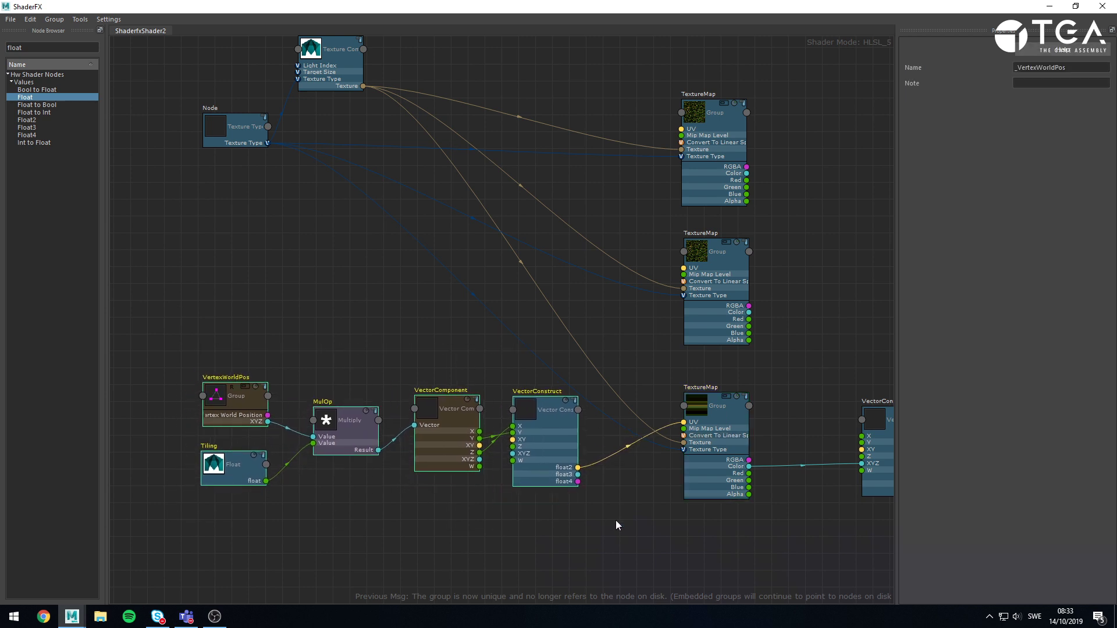
{"action": "left_click", "coordinate": [735, 423]}
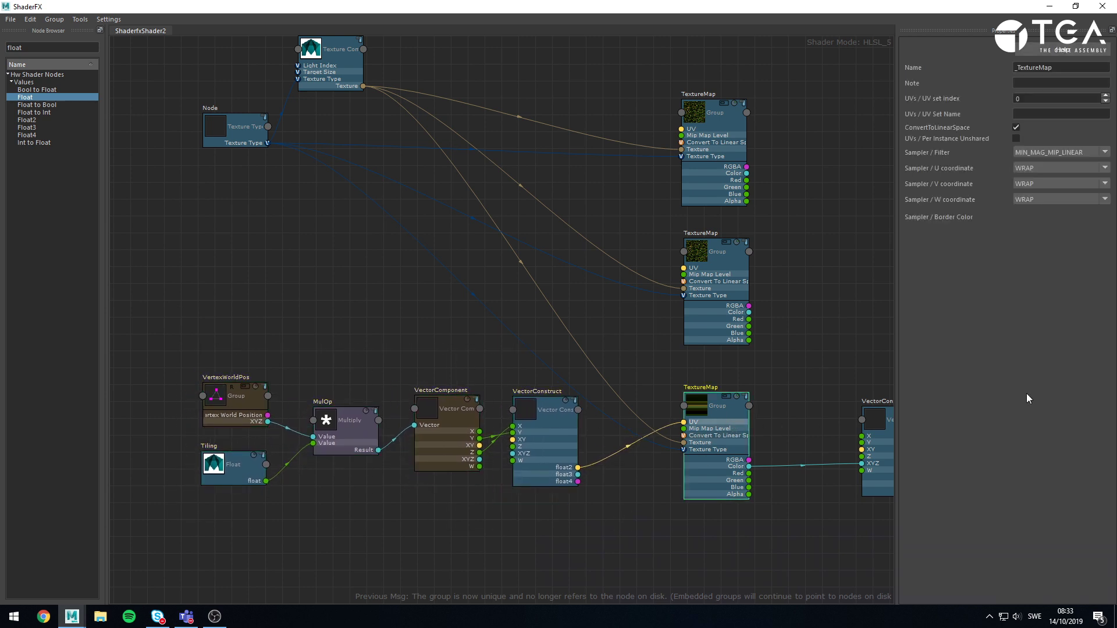
{"action": "left_click", "coordinate": [1024, 84]}
{"action": "left_click_drag", "start_coordinate": [540, 435], "coordinate": [567, 430]}
Label both the original TextureMap group and the VectorConstruct node feeding it with the note ZY
{"action": "left_click", "coordinate": [725, 432]}
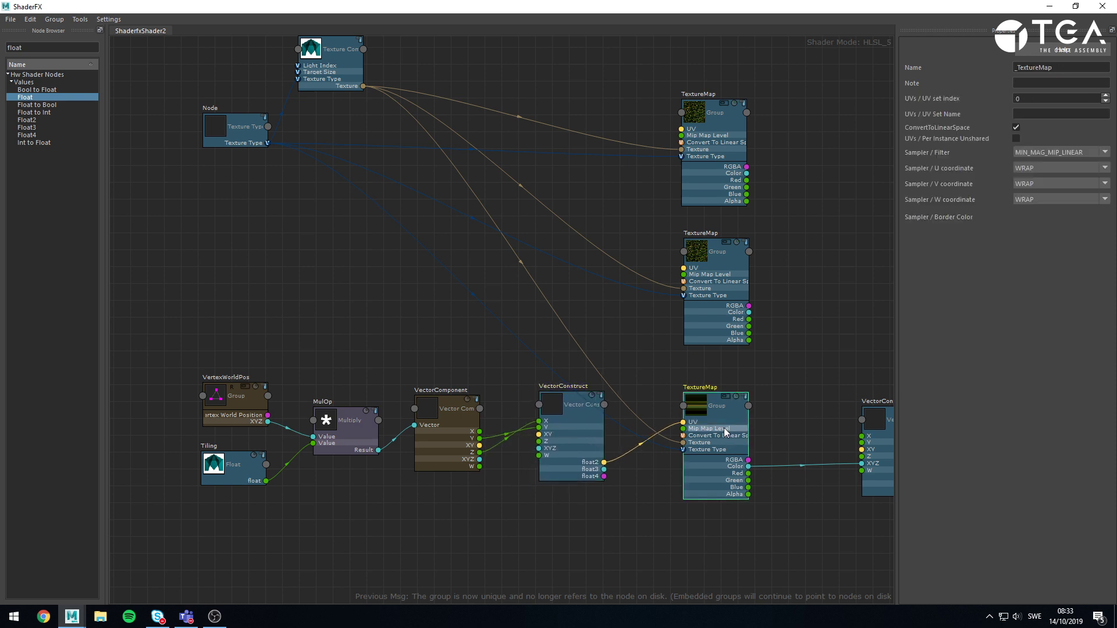
{"action": "scroll", "coordinate": [495, 459], "scroll_direction": "up", "scroll_amount": 5}
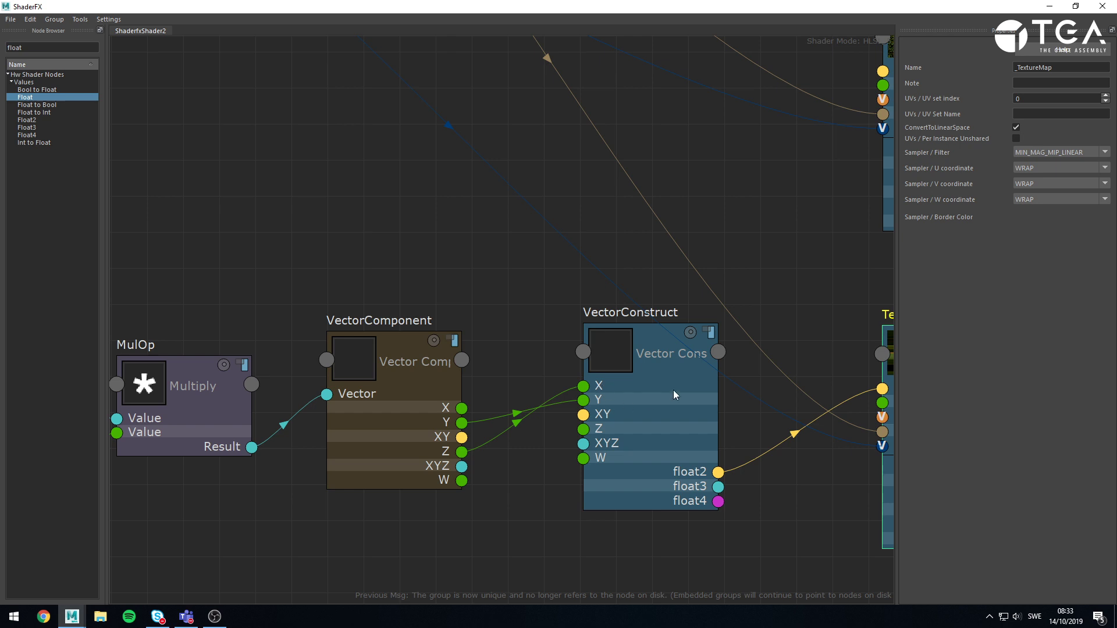
{"action": "middle_click_drag", "start_coordinate": [849, 277], "coordinate": [570, 270], "text": "alt"}
{"action": "left_click", "coordinate": [1044, 81]}
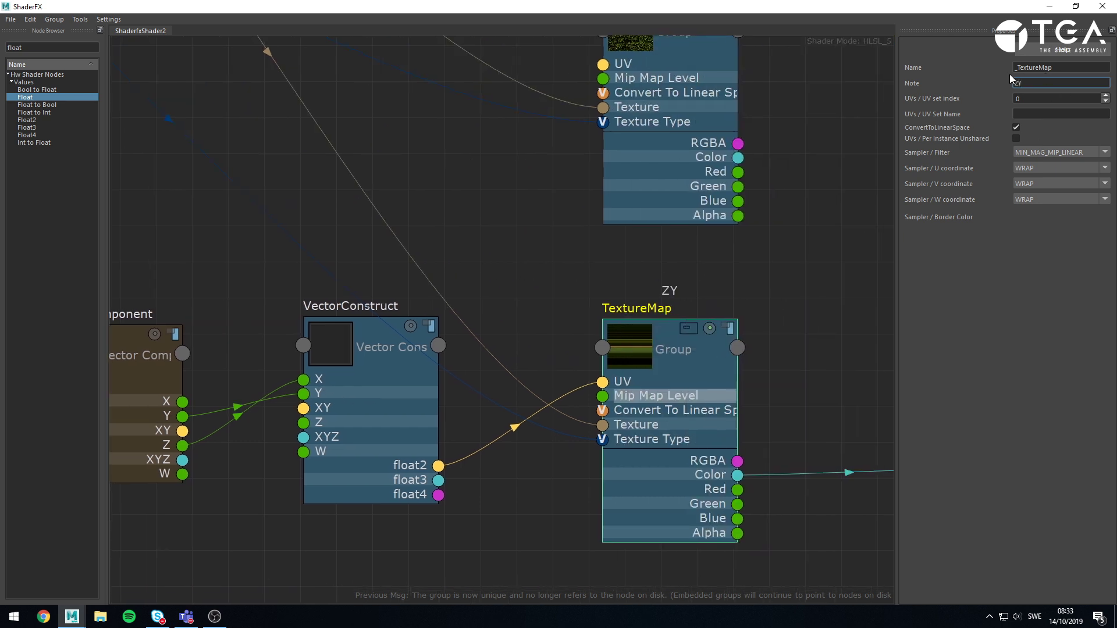
{"action": "left_click", "coordinate": [415, 396]}
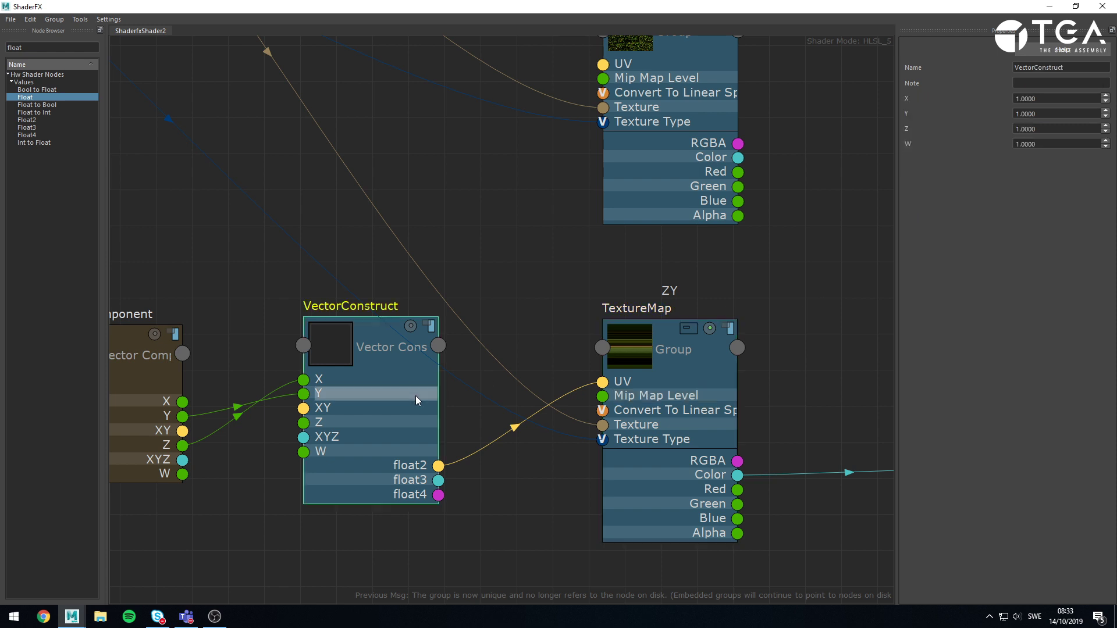
{"action": "left_click", "coordinate": [1030, 81]}
Restore the ShaderFX window to a smaller size and move it below the bust to examine the ZY projection
{"action": "scroll", "coordinate": [459, 194], "scroll_direction": "down", "scroll_amount": 2}
{"action": "double_click", "coordinate": [451, 5]}
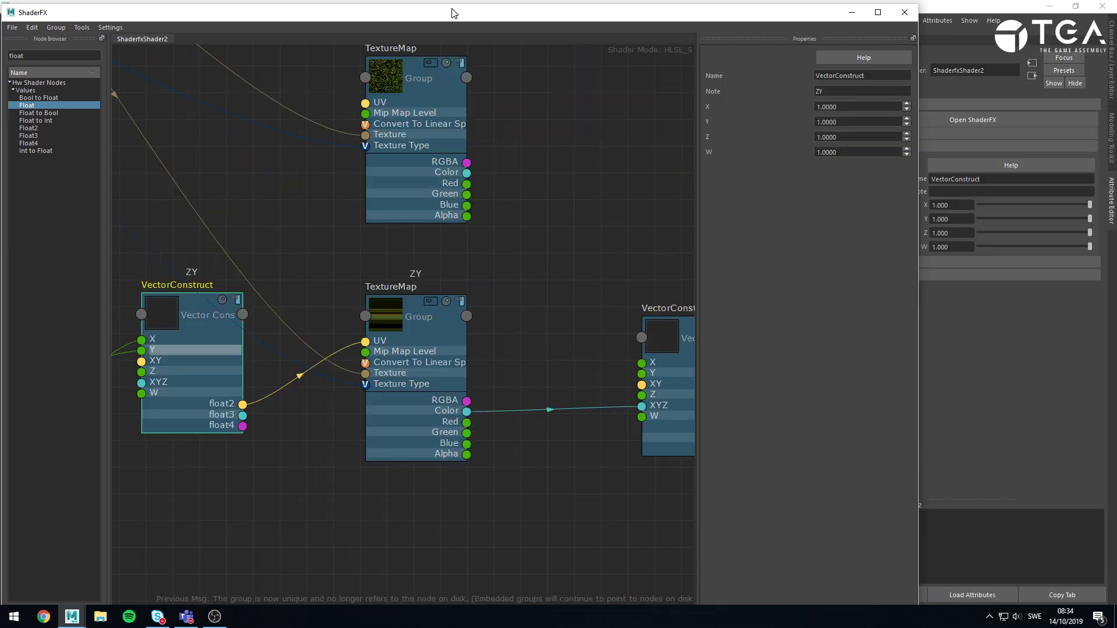
{"action": "left_click_drag", "start_coordinate": [562, 145], "coordinate": [570, 479]}
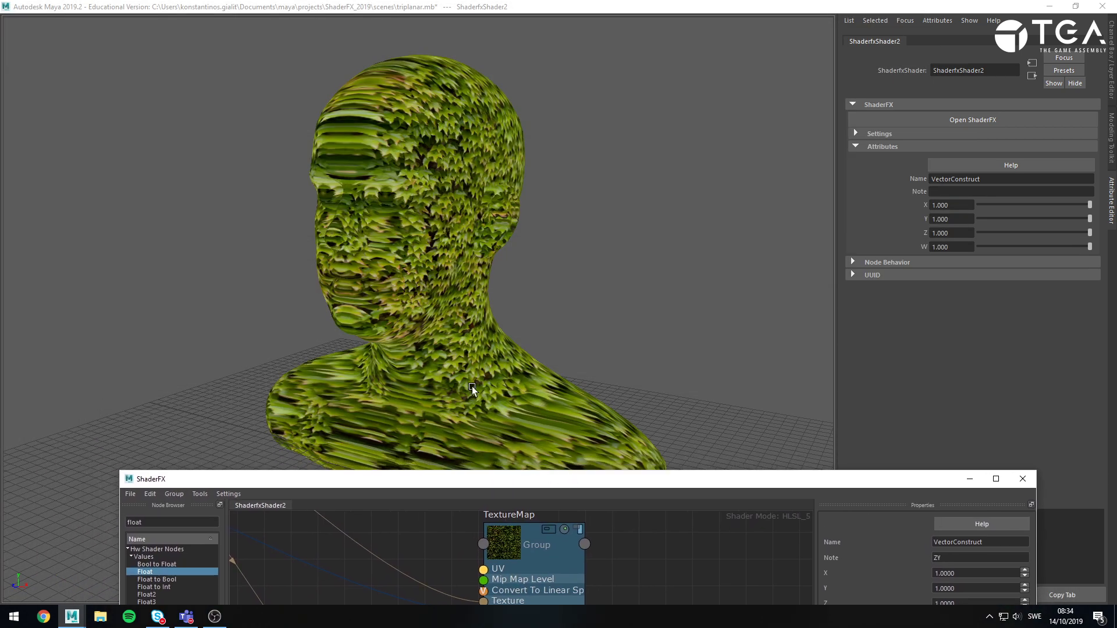
View the bust from the front, then connect VectorComponent's XY output to the middle TextureMap group's UV input
{"action": "left_click_drag", "start_coordinate": [473, 386], "coordinate": [414, 295], "text": "alt"}
{"action": "middle_click_drag", "start_coordinate": [414, 294], "coordinate": [438, 271], "text": "alt"}
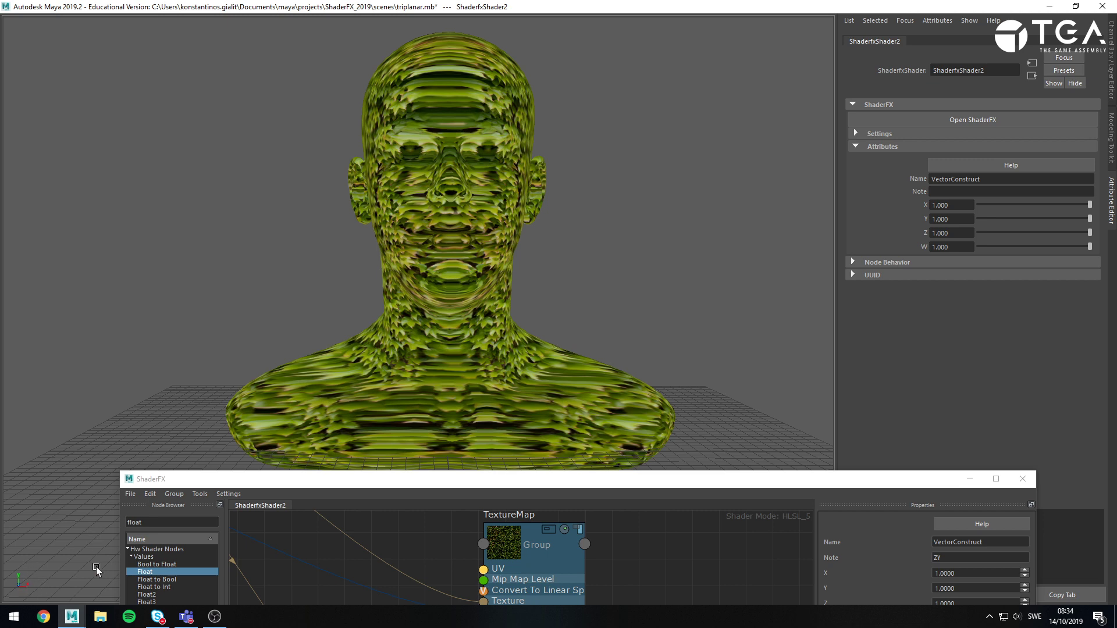
{"action": "double_click", "coordinate": [361, 480]}
{"action": "scroll", "coordinate": [424, 393], "scroll_direction": "up", "scroll_amount": 5}
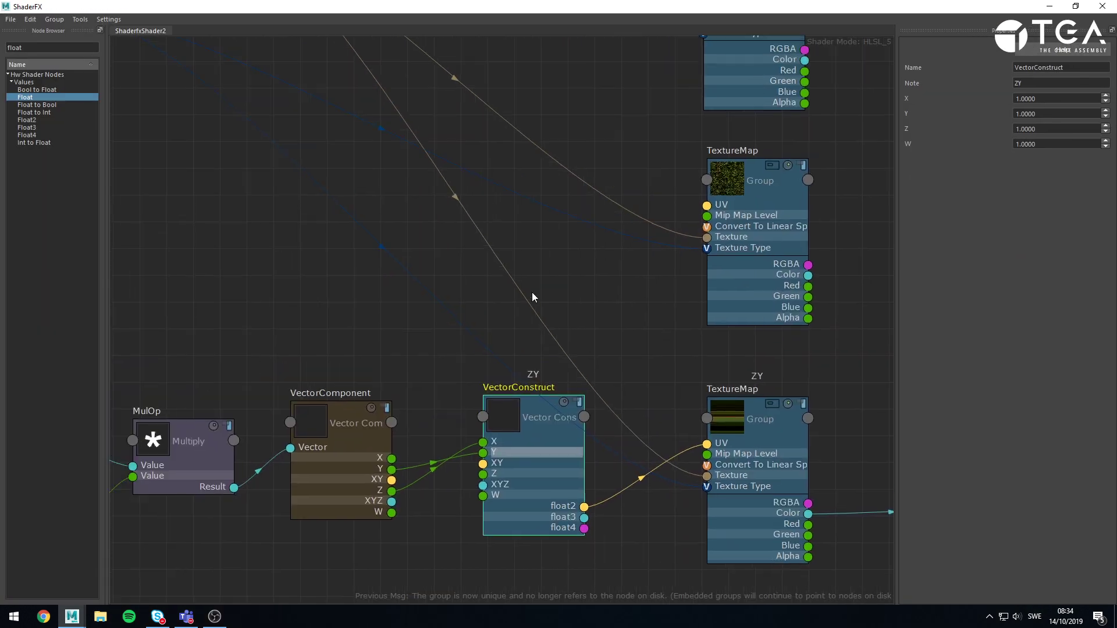
{"action": "middle_click_drag", "start_coordinate": [415, 354], "coordinate": [499, 219]}
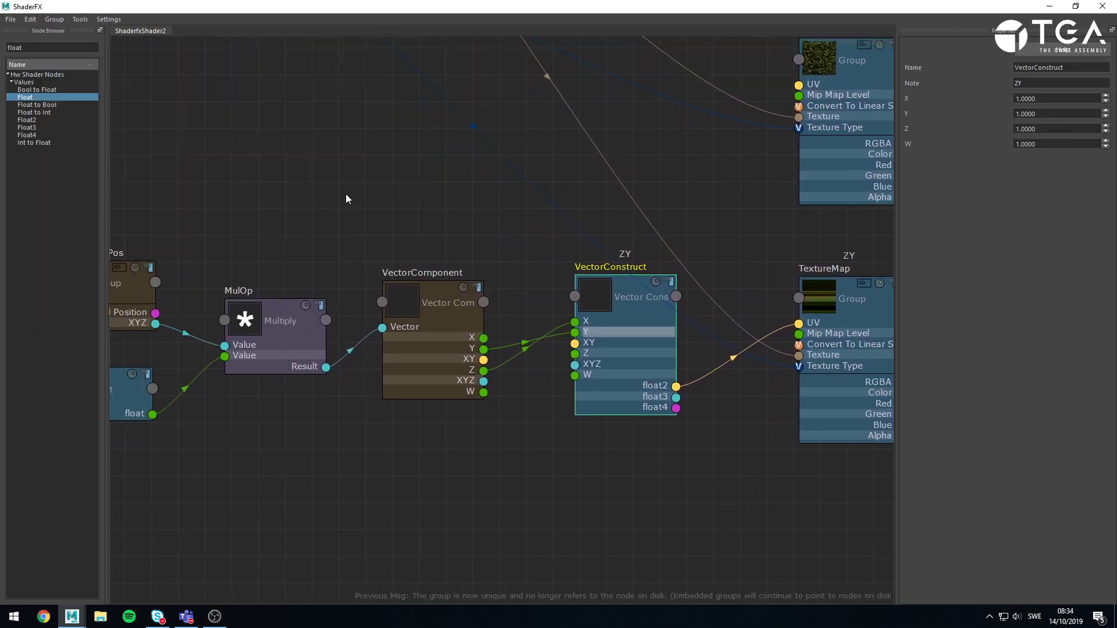
{"action": "middle_click_drag", "start_coordinate": [345, 194], "coordinate": [386, 183]}
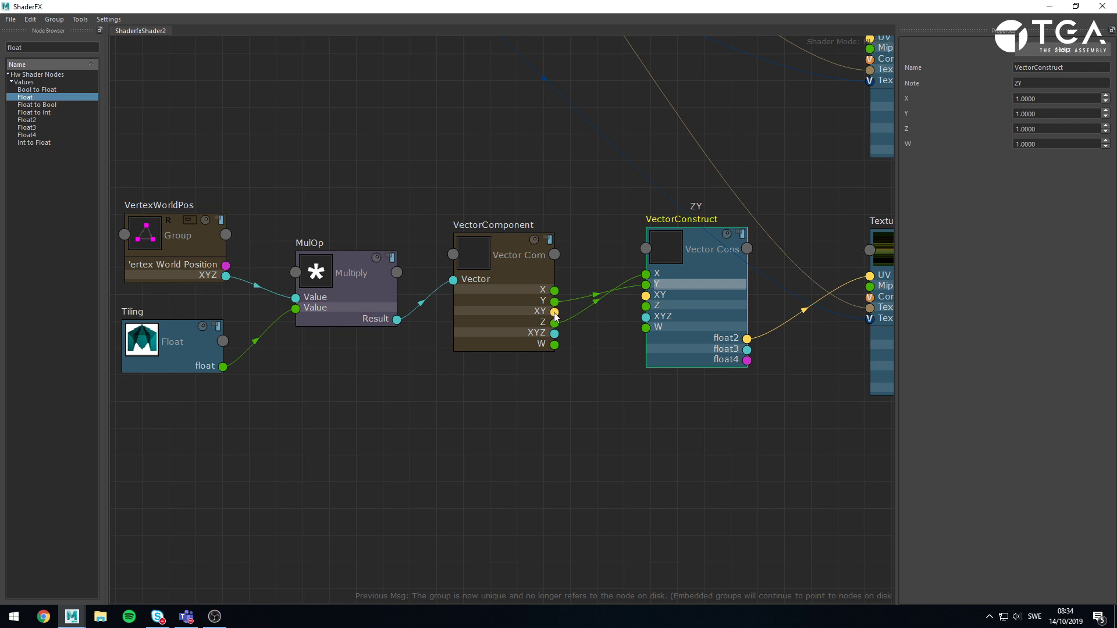
{"action": "left_click_drag", "start_coordinate": [554, 313], "coordinate": [615, 243]}
{"action": "middle_click_drag", "start_coordinate": [736, 119], "coordinate": [484, 305], "text": "alt"}
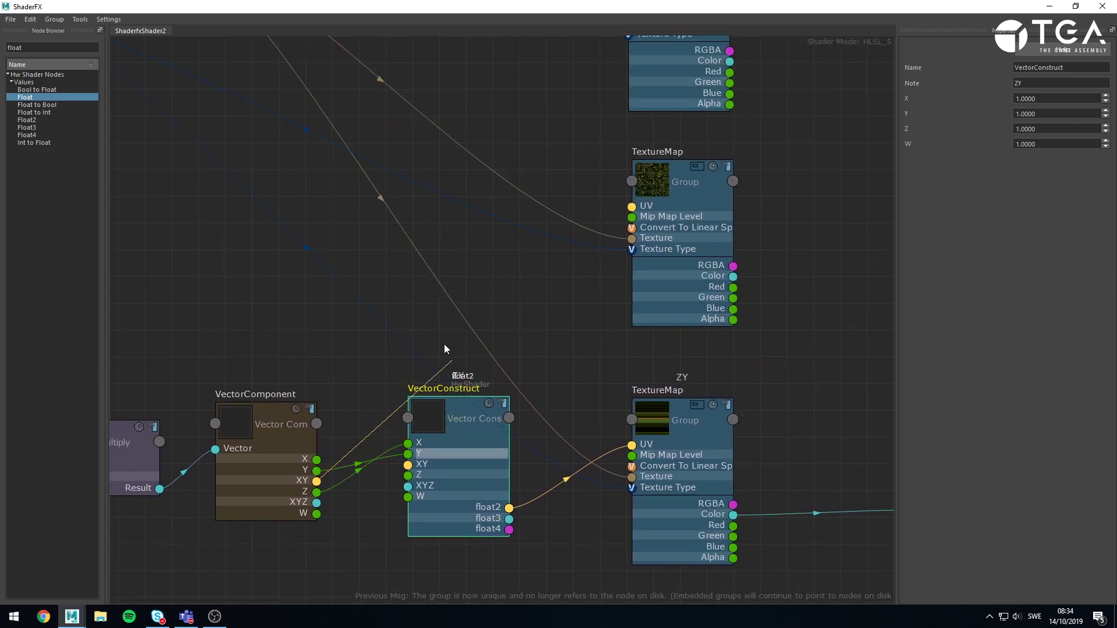
{"action": "left_click_drag", "start_coordinate": [444, 349], "coordinate": [632, 206]}
Move the node chain from VertexWorldPos to VectorComponent up level with the middle TextureMap group, and give that group the note XY
{"action": "middle_click_drag", "start_coordinate": [333, 290], "coordinate": [540, 410], "text": "alt"}
{"action": "scroll", "coordinate": [540, 410], "scroll_direction": "down", "scroll_amount": 3}
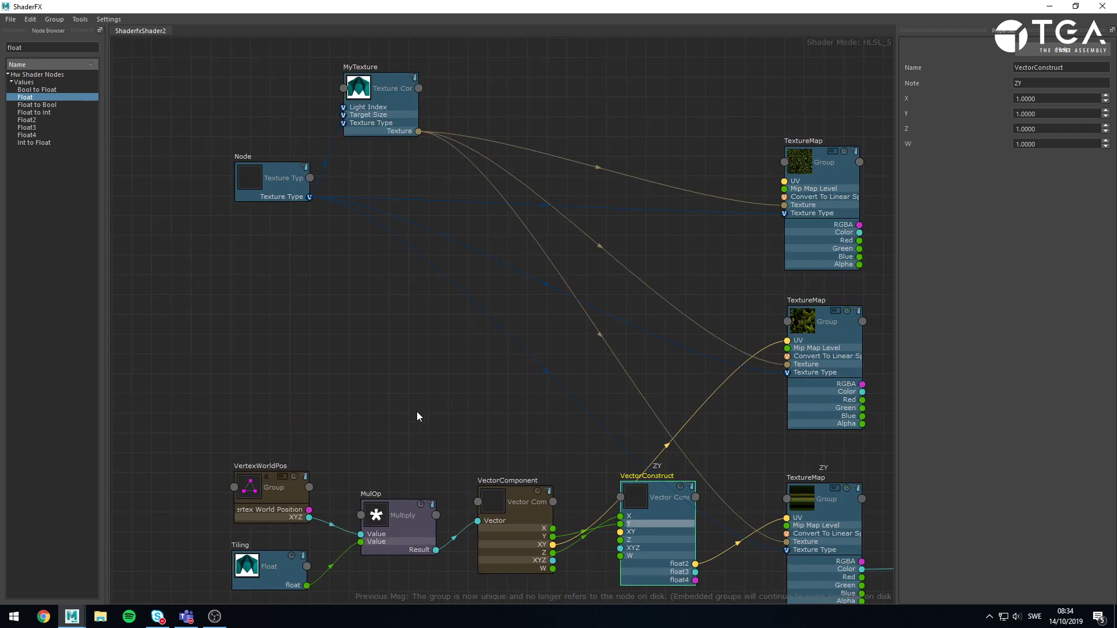
{"action": "left_click_drag", "start_coordinate": [214, 388], "coordinate": [552, 599]}
{"action": "left_click_drag", "start_coordinate": [533, 545], "coordinate": [456, 368]}
{"action": "left_click", "coordinate": [835, 342]}
{"action": "left_click", "coordinate": [1059, 83]}
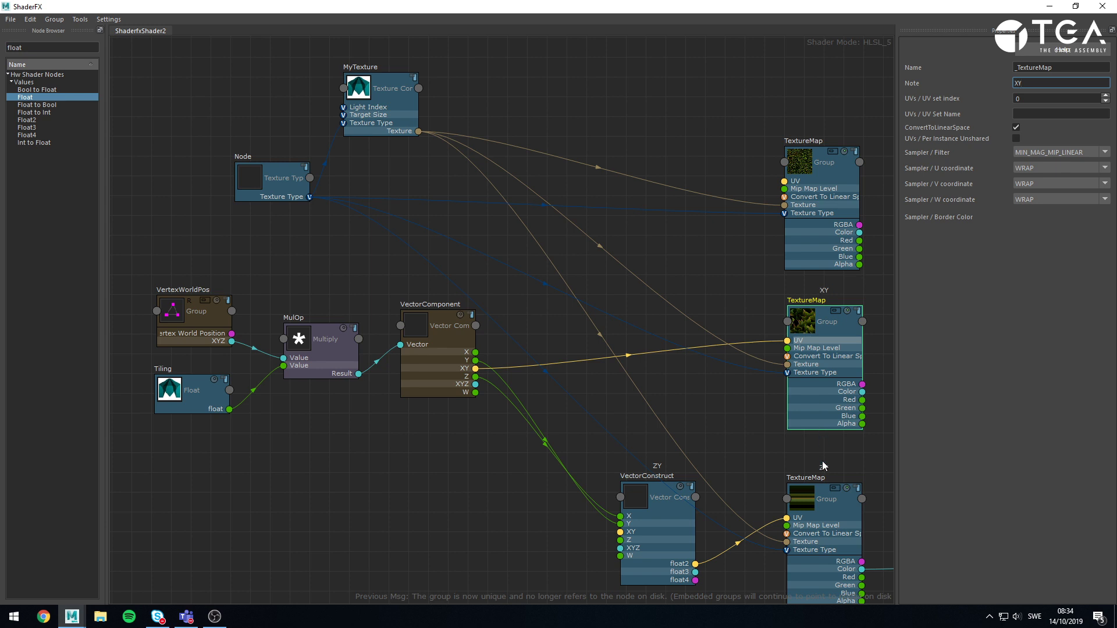
Connect the XY TextureMap's Color to the XYZ input of the VectorConstruct before BaseShader, and check the projection on the bust
{"action": "middle_click_drag", "start_coordinate": [826, 298], "coordinate": [336, 168]}
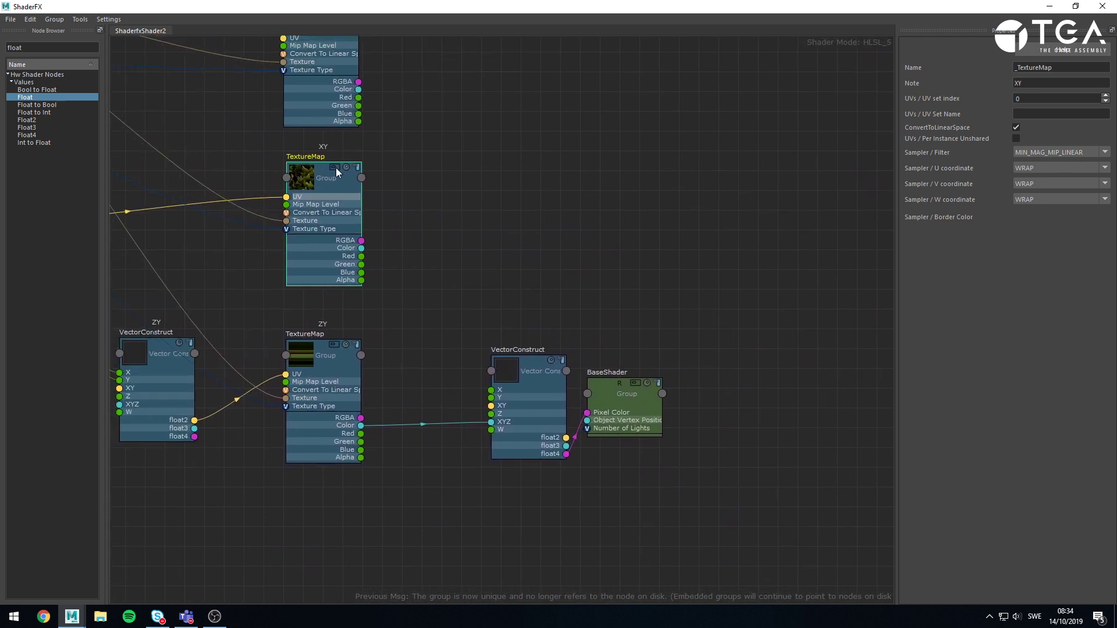
{"action": "left_click_drag", "start_coordinate": [361, 247], "coordinate": [491, 422]}
{"action": "left_click_drag", "start_coordinate": [983, 7], "coordinate": [848, 488]}
{"action": "left_click_drag", "start_coordinate": [734, 378], "coordinate": [711, 344], "text": "alt"}
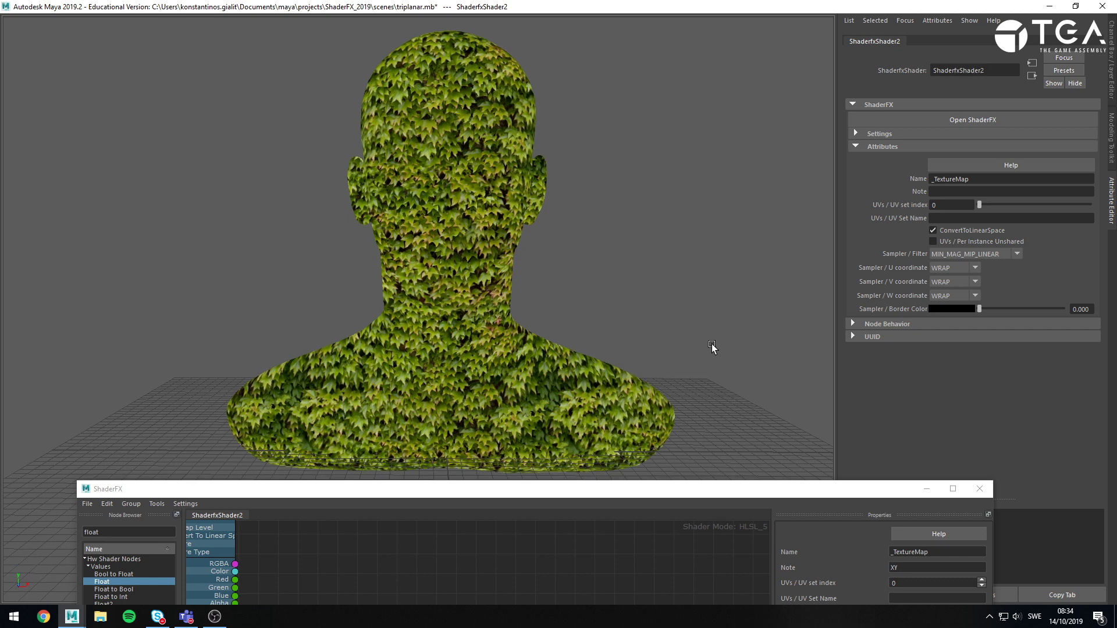
{"action": "left_click", "coordinate": [641, 494]}
{"action": "double_click", "coordinate": [641, 494]}
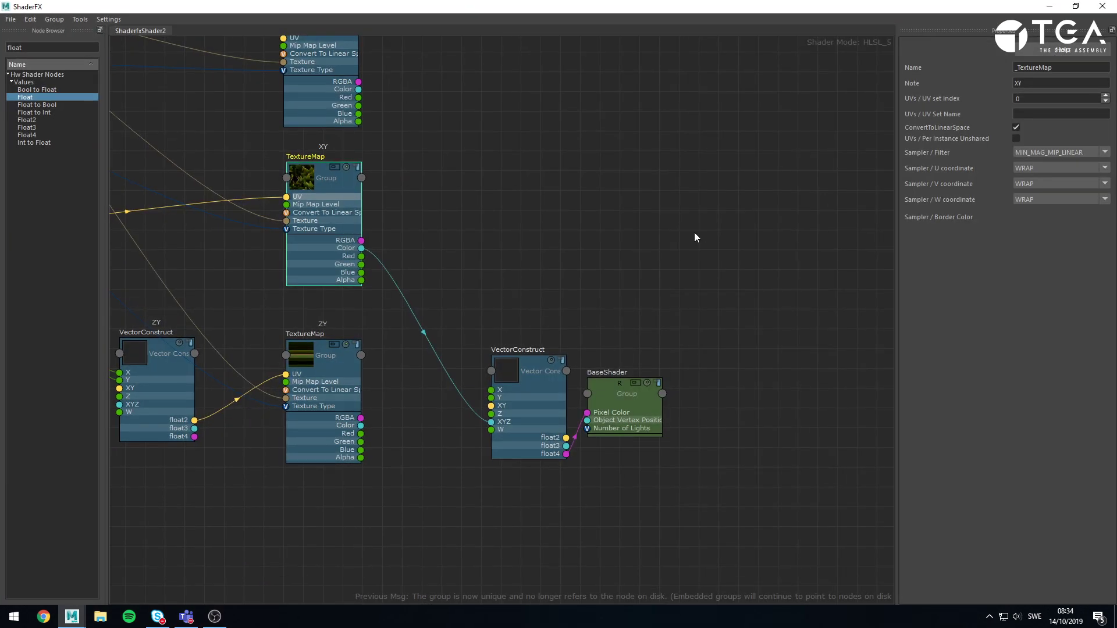
Examine the XY projection on the bust from above, along the Z axis and from the side
{"action": "middle_click_drag", "start_coordinate": [460, 222], "coordinate": [657, 344]}
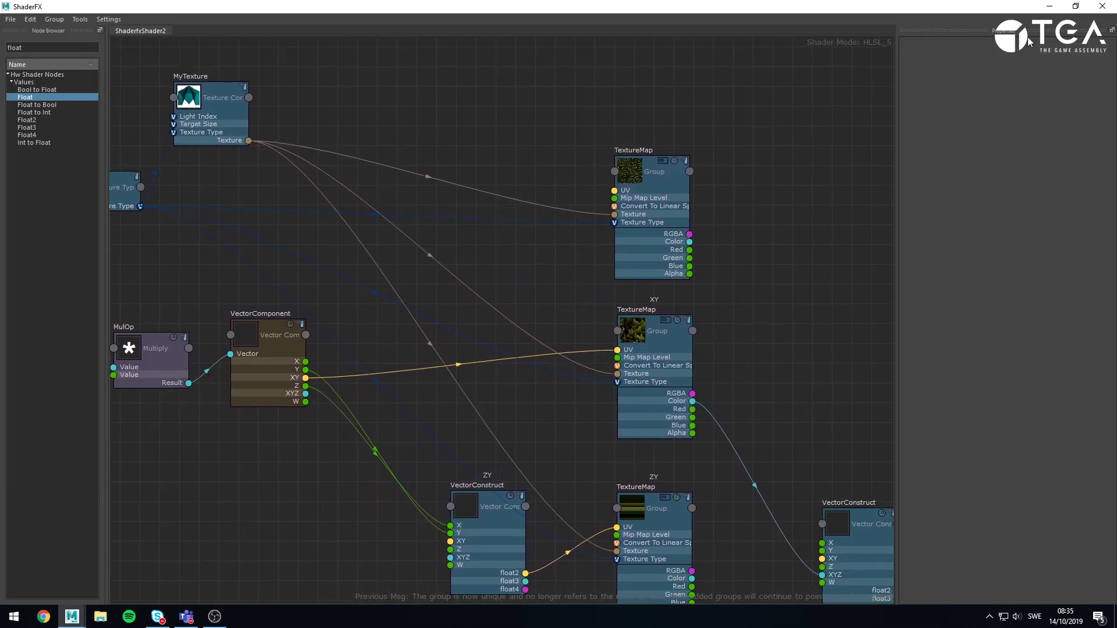
{"action": "left_click", "coordinate": [1049, 6]}
{"action": "left_click_drag", "start_coordinate": [503, 225], "coordinate": [501, 306], "text": "alt"}
{"action": "right_click_drag", "start_coordinate": [501, 306], "coordinate": [469, 326], "text": "alt"}
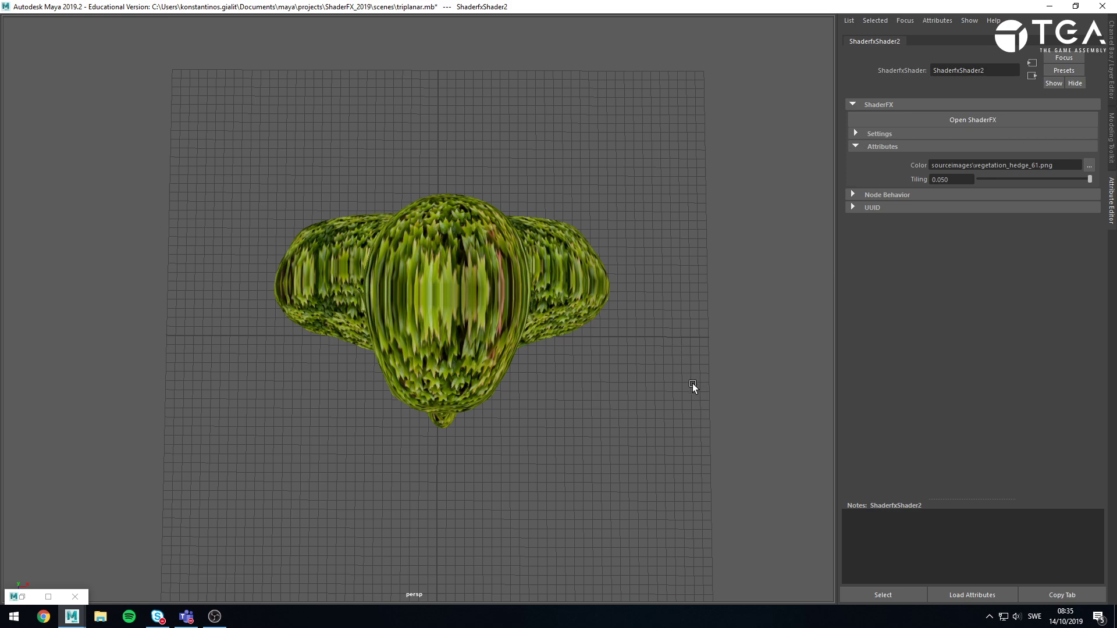
{"action": "left_click_drag", "start_coordinate": [477, 342], "coordinate": [444, 346], "text": "alt"}
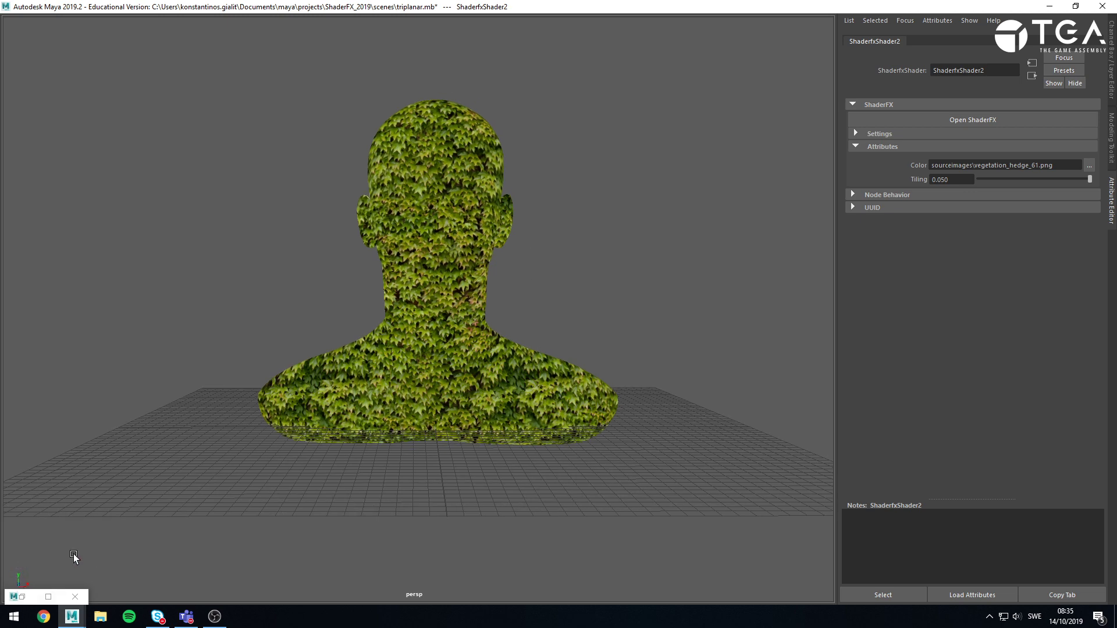
{"action": "left_click_drag", "start_coordinate": [74, 557], "coordinate": [435, 389], "text": "alt"}
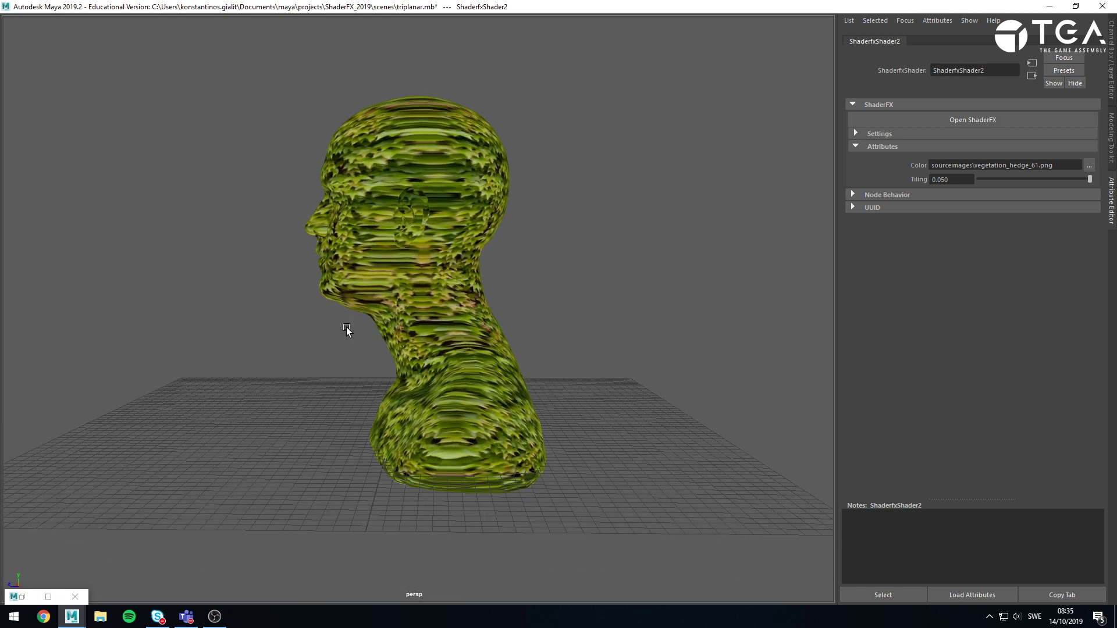
{"action": "left_click_drag", "start_coordinate": [346, 330], "coordinate": [478, 367], "text": "alt"}
{"action": "left_click_drag", "start_coordinate": [498, 119], "coordinate": [490, 198], "text": "alt"}
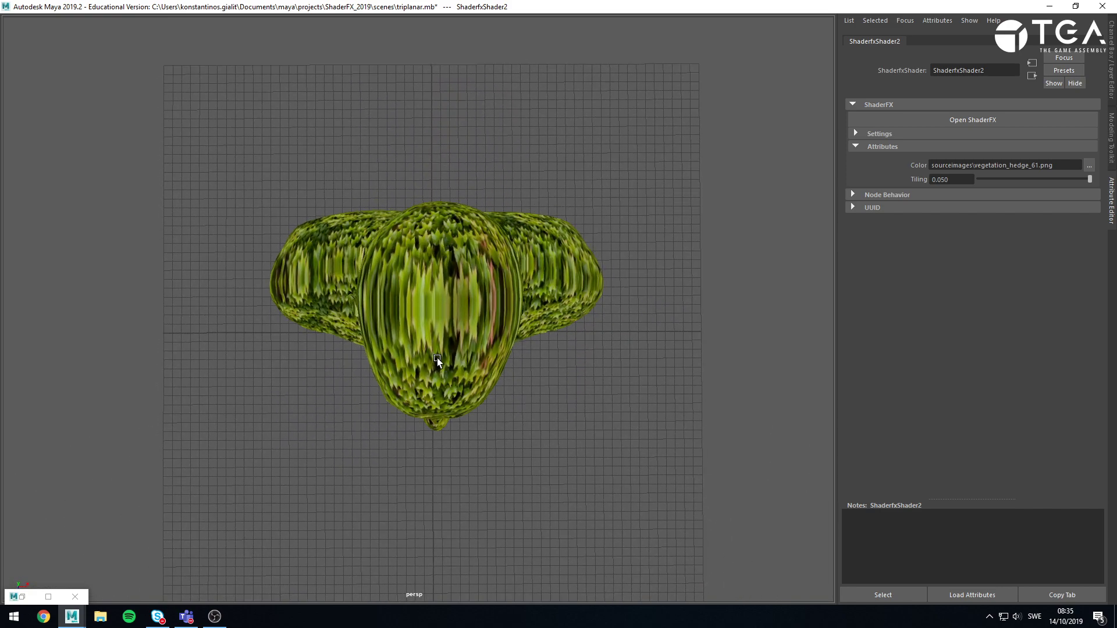
{"action": "left_click_drag", "start_coordinate": [494, 270], "coordinate": [410, 219], "text": "alt"}
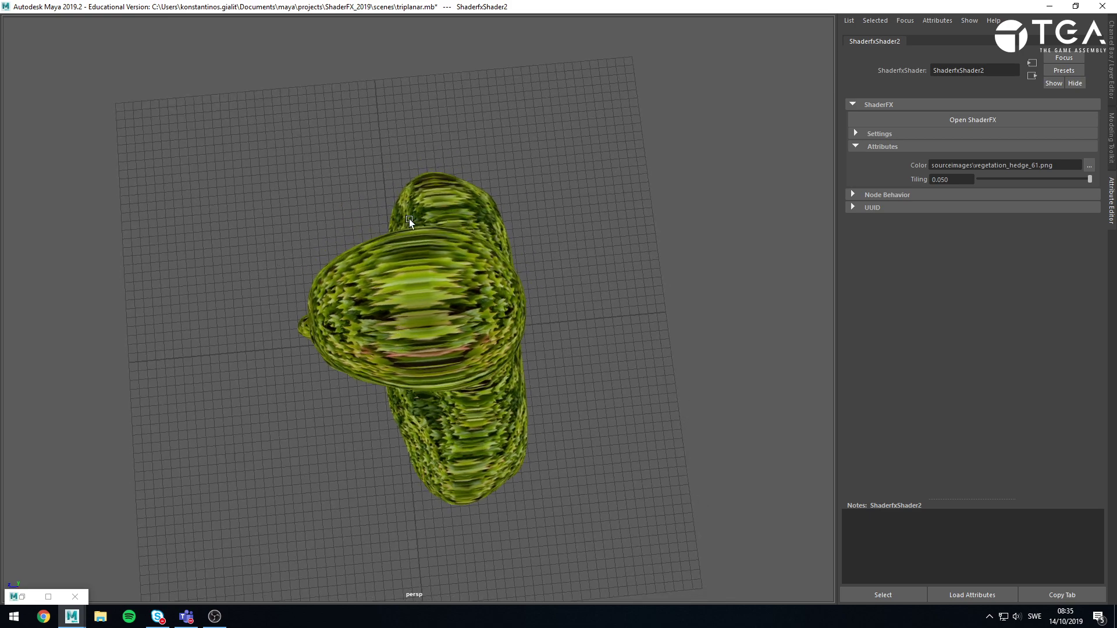
{"action": "left_click_drag", "start_coordinate": [428, 302], "coordinate": [582, 278], "text": "alt"}
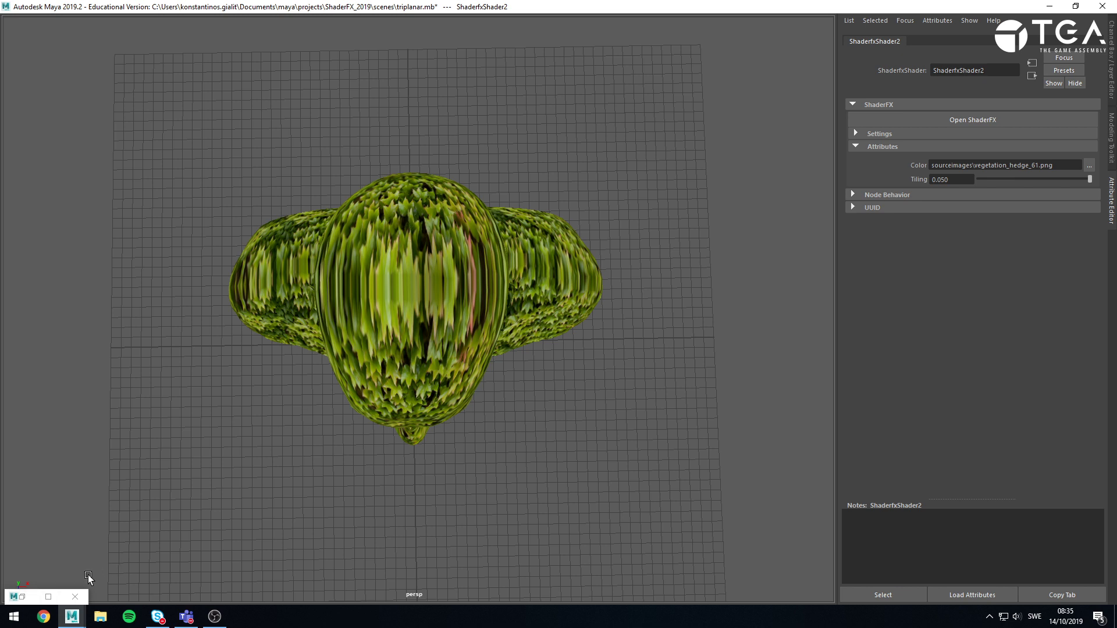
Duplicate the ZY VectorConstruct node and place the copy beside the unlabelled TextureMap group
{"action": "left_click", "coordinate": [48, 596]}
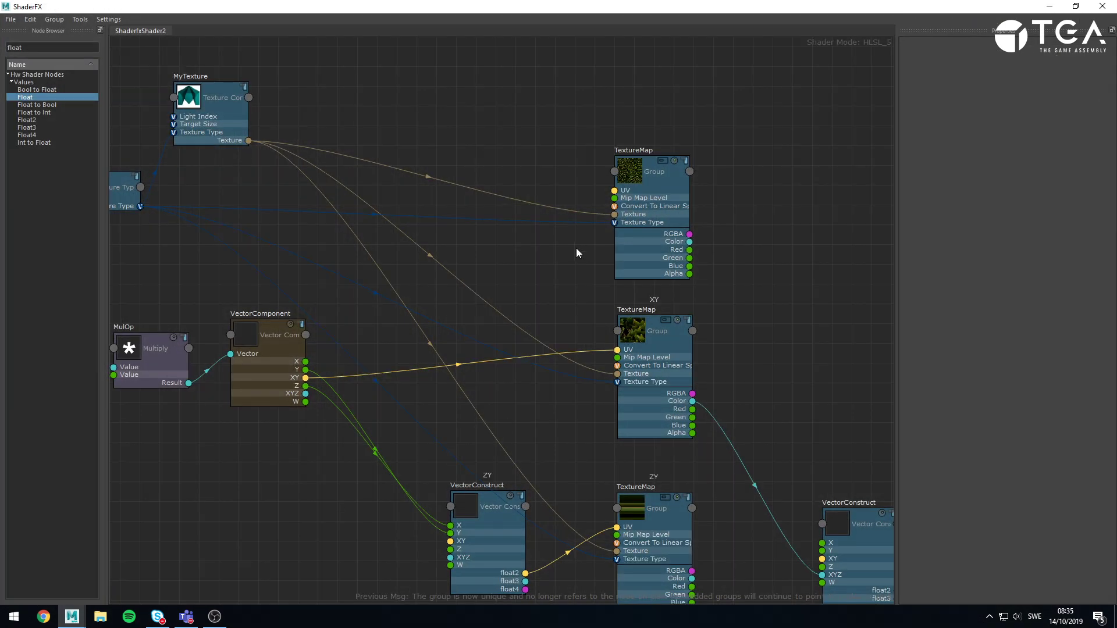
{"action": "left_click", "coordinate": [499, 529]}
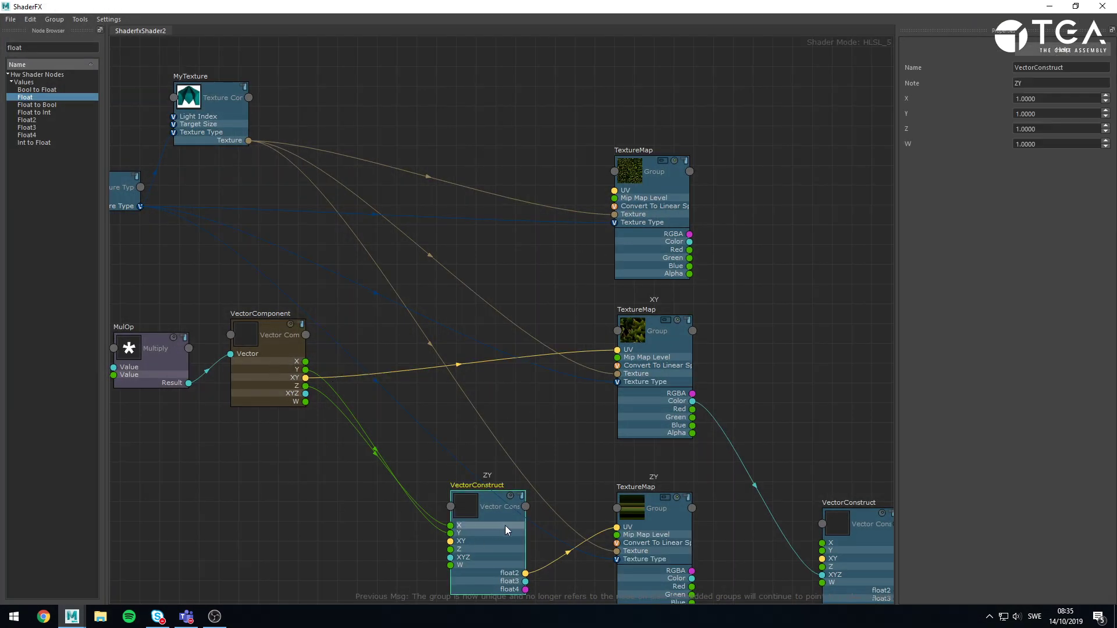
{"action": "key", "text": "ctrl+c"}
{"action": "key", "text": "ctrl+v"}
{"action": "left_click_drag", "start_coordinate": [269, 124], "coordinate": [493, 235]}
Label both the duplicated VectorConstruct node and the unlabelled TextureMap group beside it with the note XZ
{"action": "left_click_drag", "start_coordinate": [1052, 85], "coordinate": [933, 82]}
{"action": "type", "text": "XZ"}
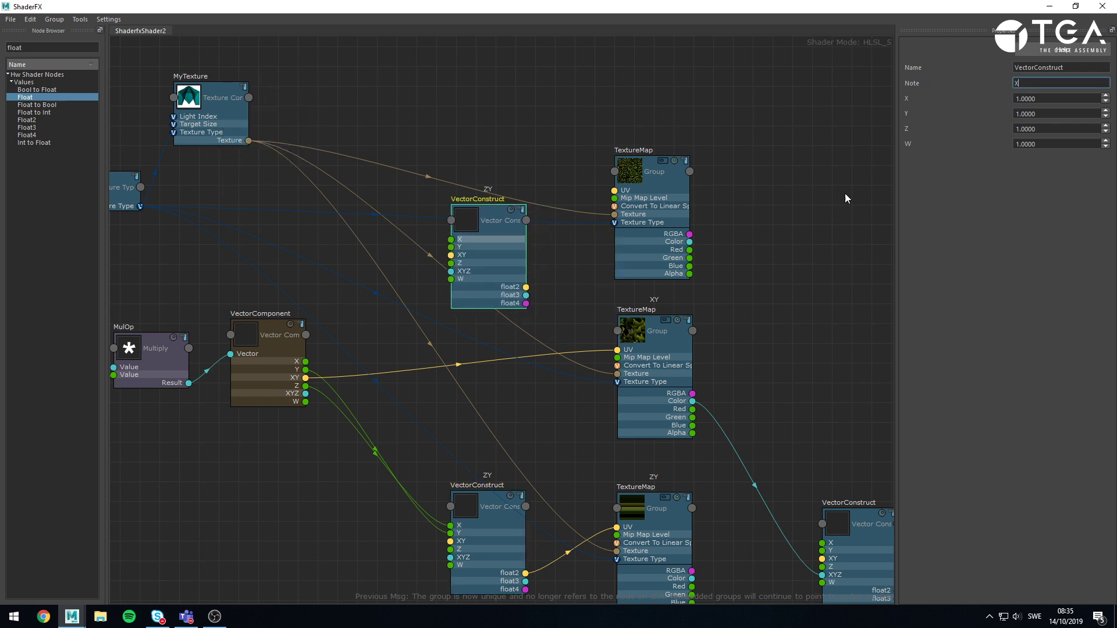
{"action": "left_click", "coordinate": [663, 180]}
{"action": "left_click", "coordinate": [1051, 79]}
{"action": "type", "text": "XZ"}
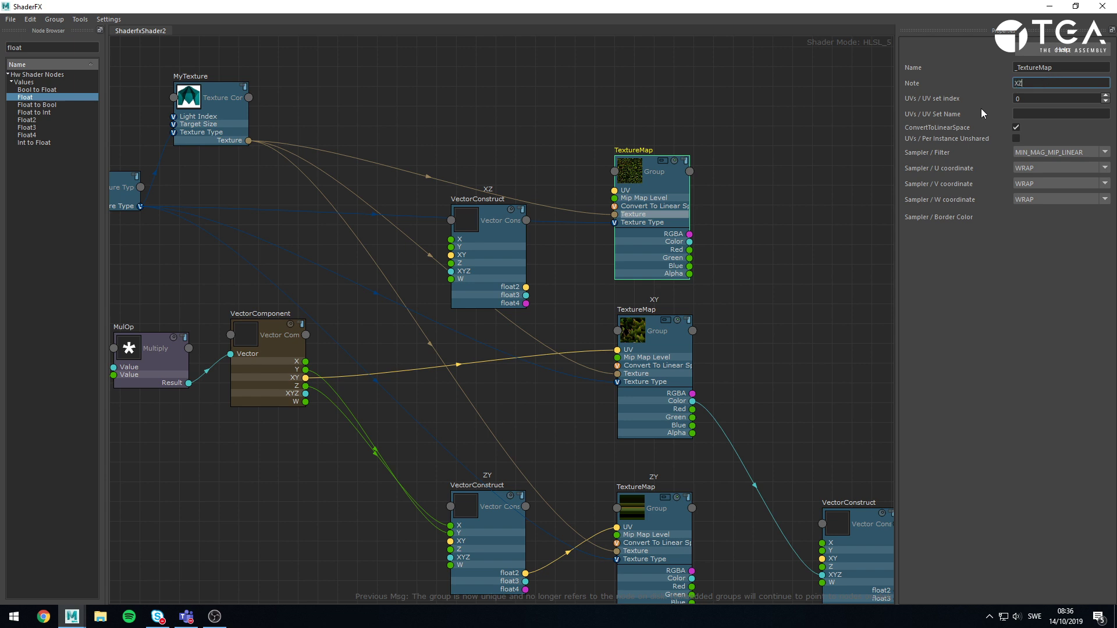
{"action": "left_click", "coordinate": [806, 154]}
Connect VectorComponent's X and Z to the XZ VectorConstruct's X and Y, and its float2 to the XZ TextureMap's UV
{"action": "left_click_drag", "start_coordinate": [489, 269], "coordinate": [478, 274]}
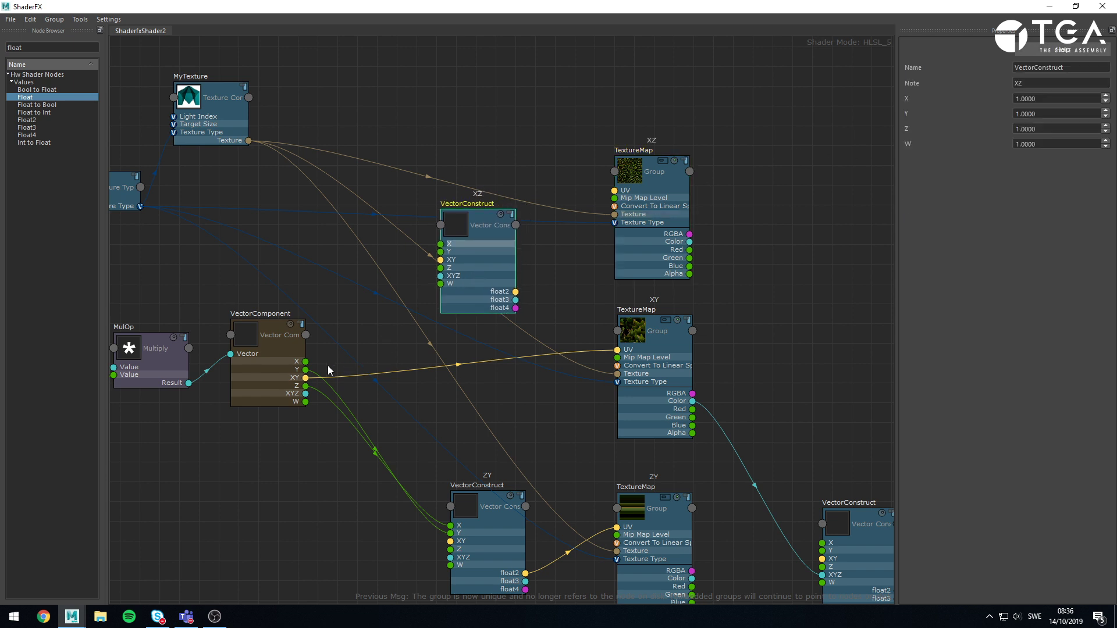
{"action": "left_click_drag", "start_coordinate": [306, 362], "coordinate": [440, 245]}
{"action": "left_click_drag", "start_coordinate": [303, 387], "coordinate": [441, 251]}
{"action": "left_click_drag", "start_coordinate": [510, 291], "coordinate": [614, 190]}
{"action": "left_click_drag", "start_coordinate": [505, 260], "coordinate": [500, 225]}
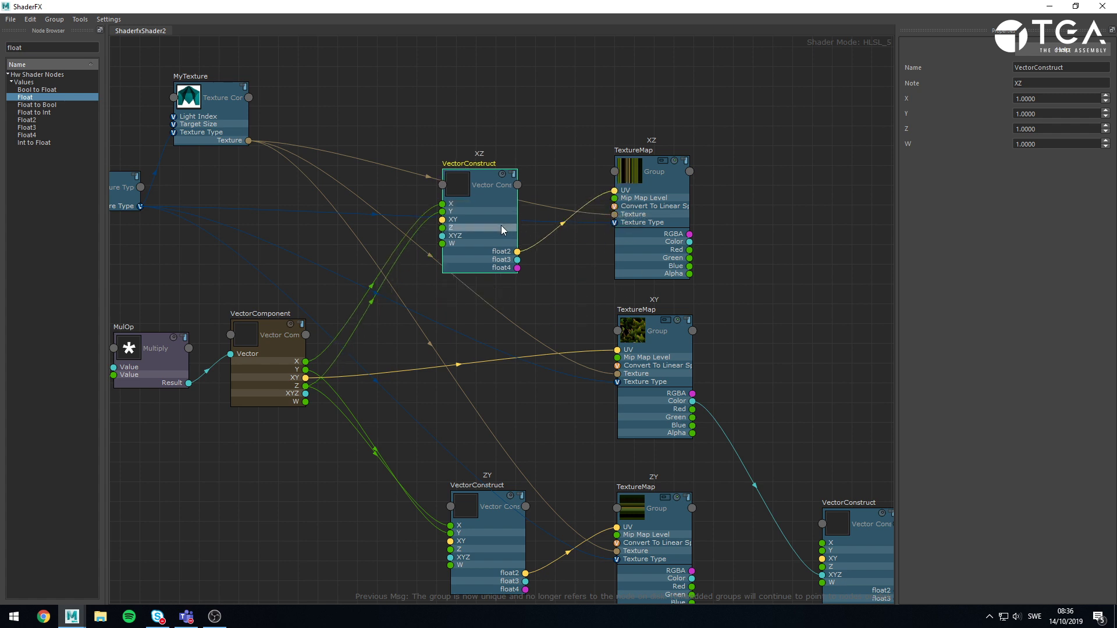
Connect the XZ TextureMap's Color to the XYZ input of the VectorConstruct feeding BaseShader
{"action": "left_click", "coordinate": [785, 348]}
{"action": "middle_click_drag", "start_coordinate": [785, 347], "coordinate": [639, 266]}
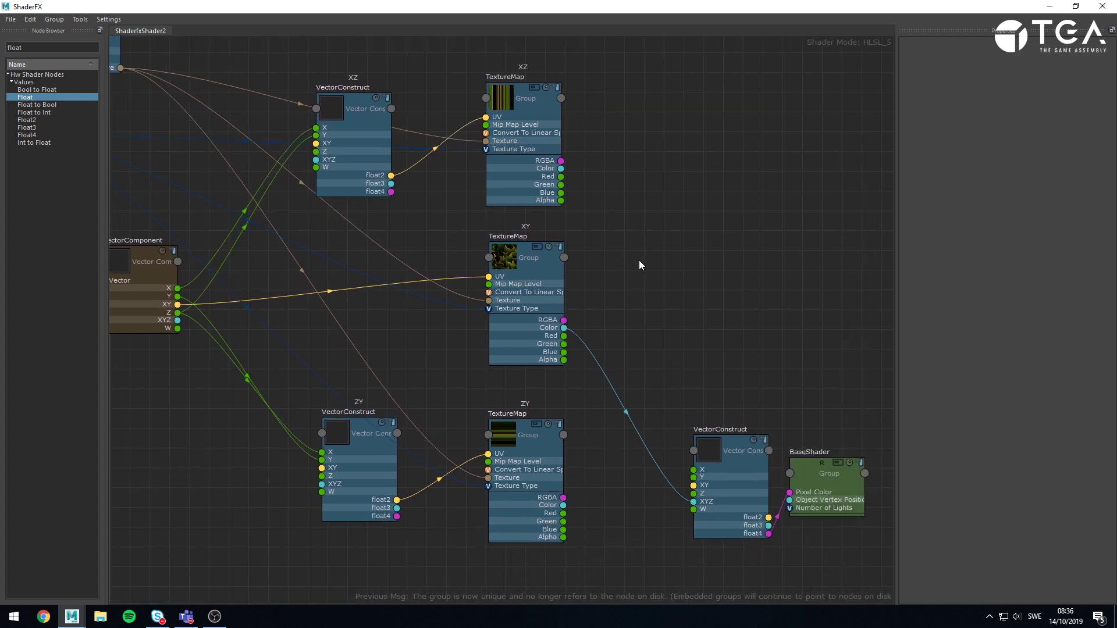
{"action": "left_click_drag", "start_coordinate": [561, 168], "coordinate": [696, 510]}
Examine the XZ projection on the bust from above and around the sides of the head
{"action": "left_click", "coordinate": [1049, 7]}
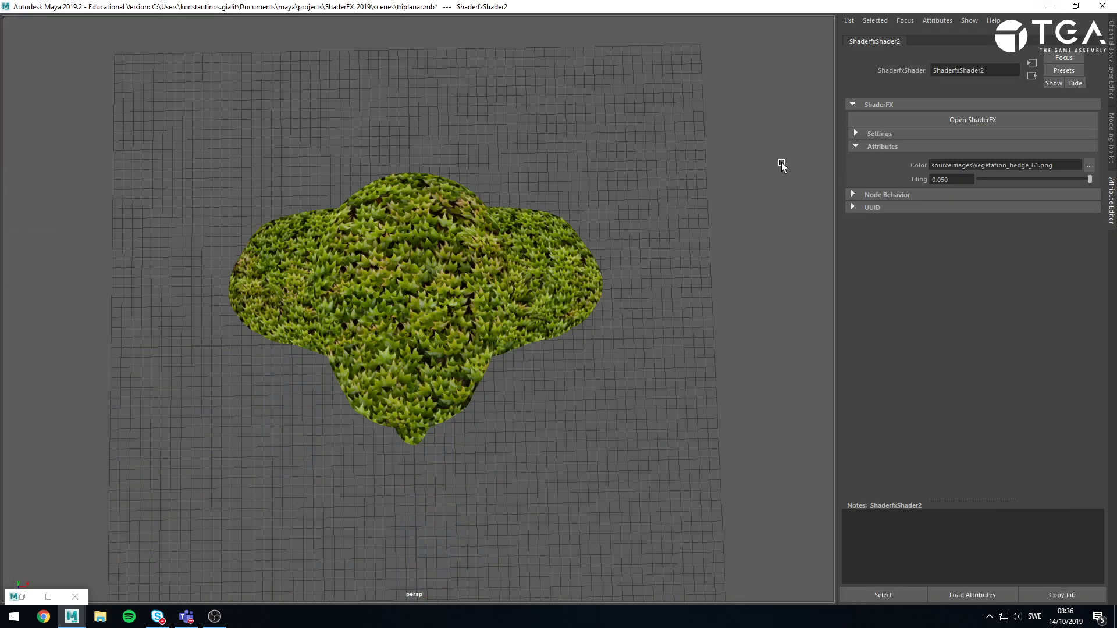
{"action": "left_click_drag", "start_coordinate": [458, 378], "coordinate": [584, 291], "text": "alt"}
{"action": "left_click_drag", "start_coordinate": [558, 228], "coordinate": [428, 312], "text": "alt"}
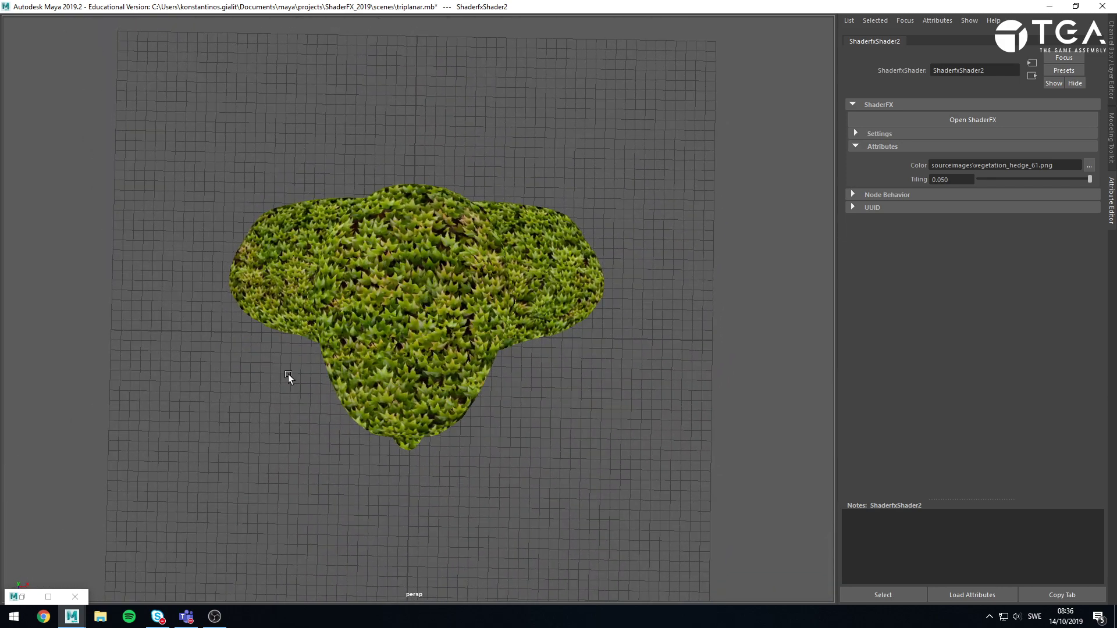
{"action": "right_click_drag", "start_coordinate": [288, 374], "coordinate": [357, 389], "text": "alt"}
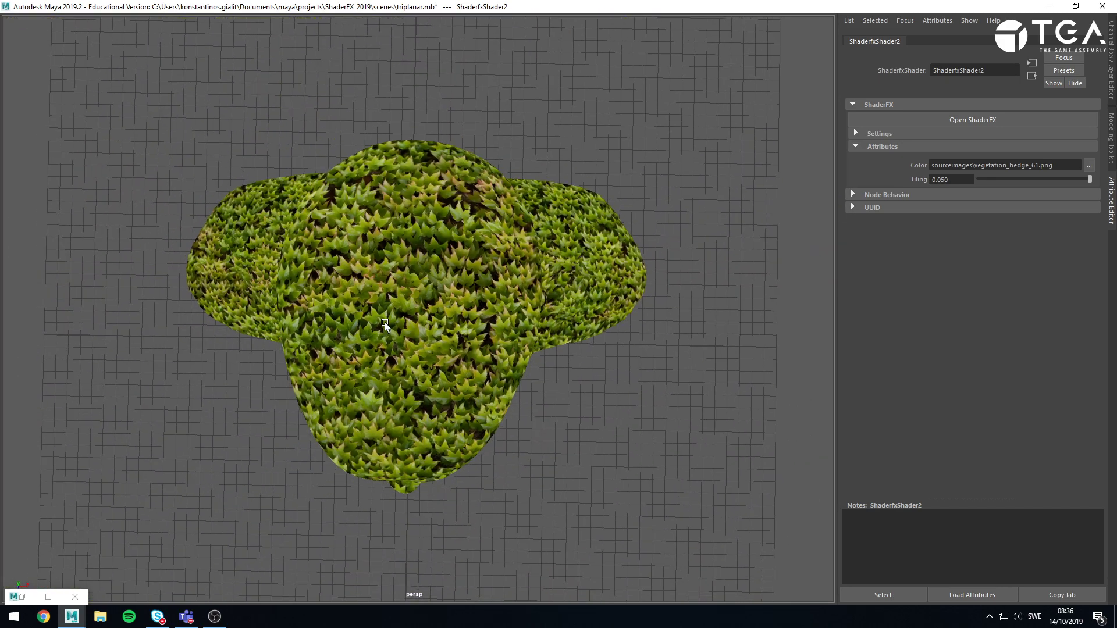
{"action": "mouse_move", "coordinate": [386, 322]}
{"action": "right_mouse_down", "text": "alt"}
{"action": "mouse_move", "coordinate": [403, 326]}
{"action": "mouse_move", "coordinate": [383, 306]}
{"action": "right_mouse_up", "text": "alt"}
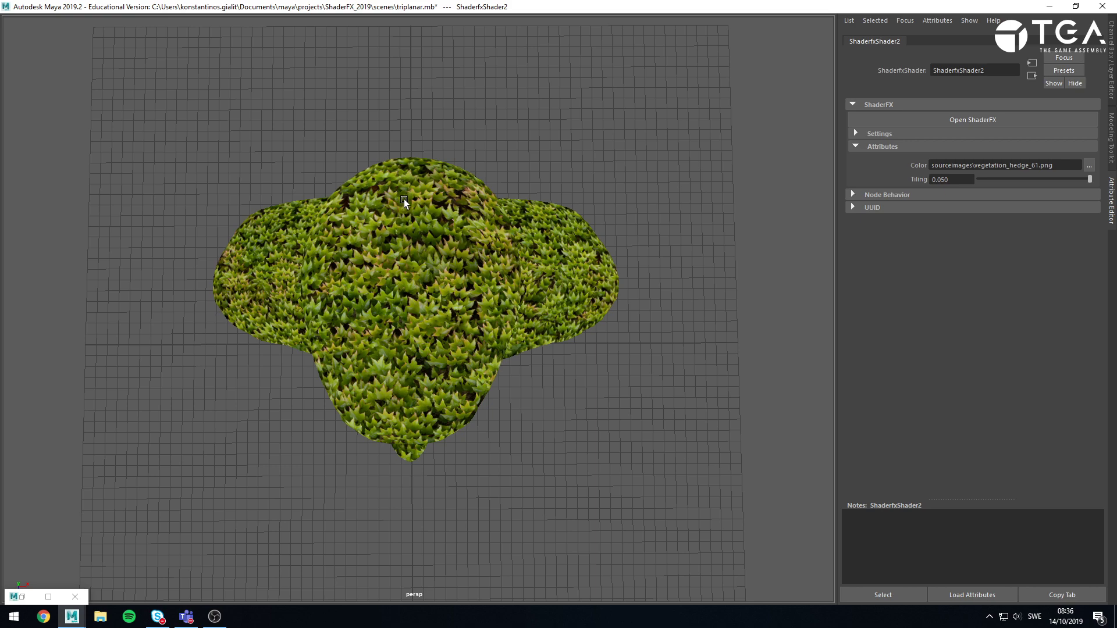
{"action": "left_click_drag", "start_coordinate": [448, 438], "coordinate": [413, 435], "text": "alt"}
{"action": "left_click_drag", "start_coordinate": [502, 437], "coordinate": [494, 333], "text": "alt"}
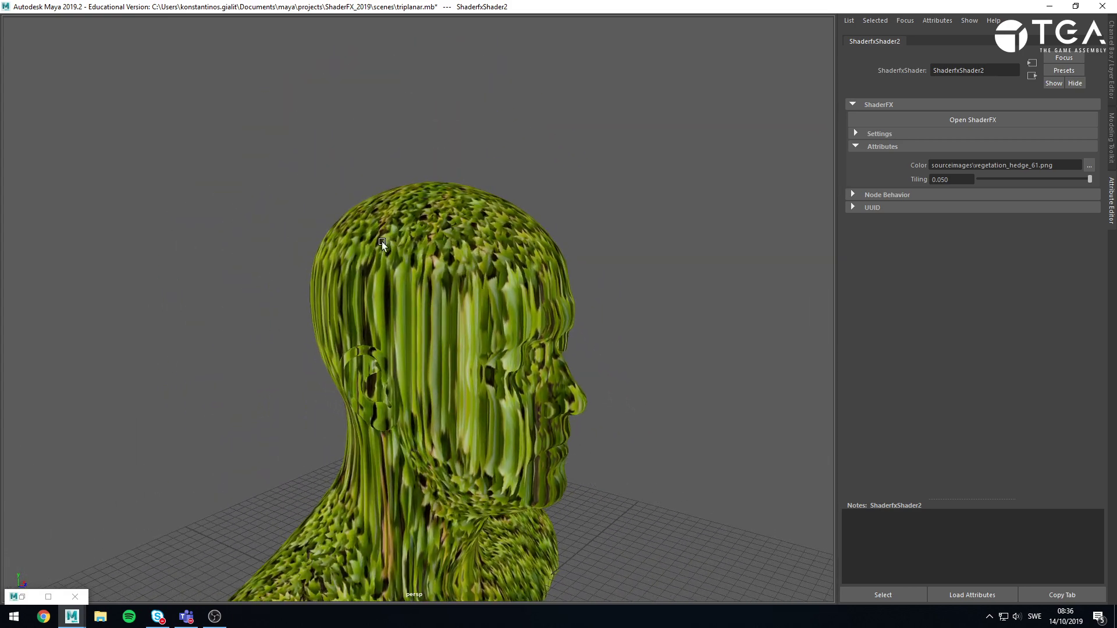
{"action": "left_click_drag", "start_coordinate": [612, 275], "coordinate": [411, 277], "text": "alt"}
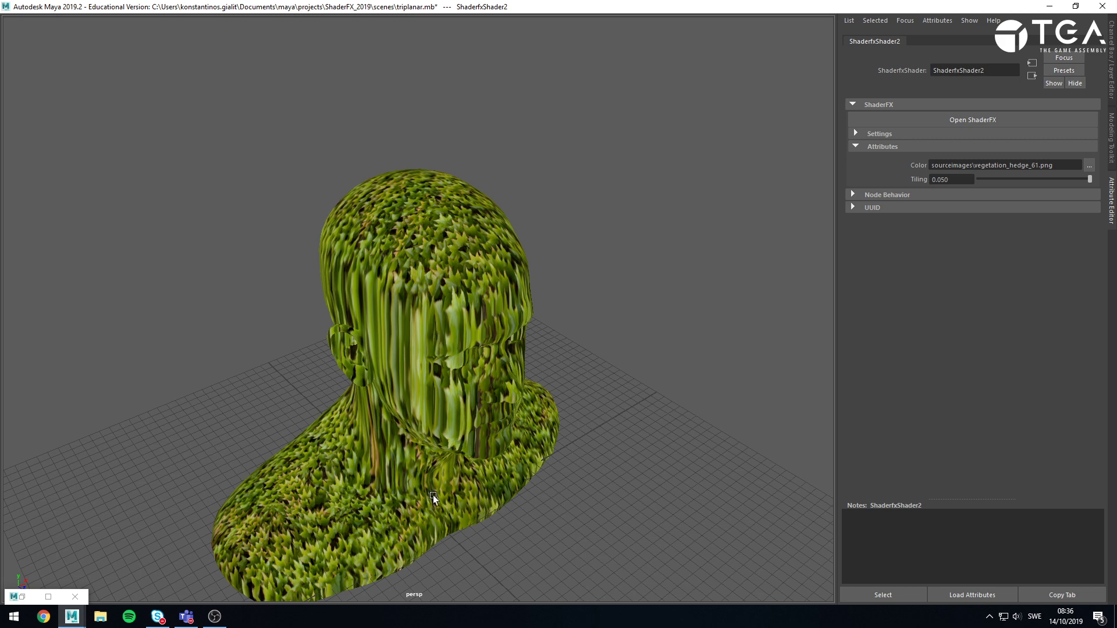
Return to the shader graph and nudge the MulOp node slightly up between VertexWorldPos and VectorComponent
{"action": "left_click", "coordinate": [51, 592]}
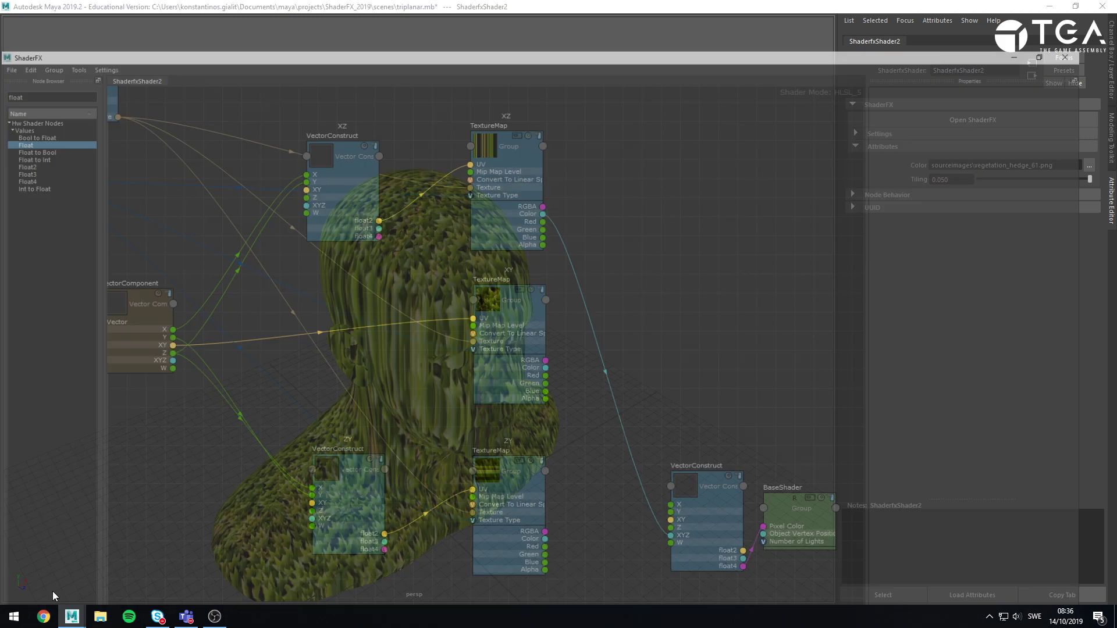
{"action": "middle_click_drag", "start_coordinate": [200, 273], "coordinate": [430, 263], "text": "alt"}
{"action": "middle_click_drag", "start_coordinate": [159, 293], "coordinate": [269, 352]}
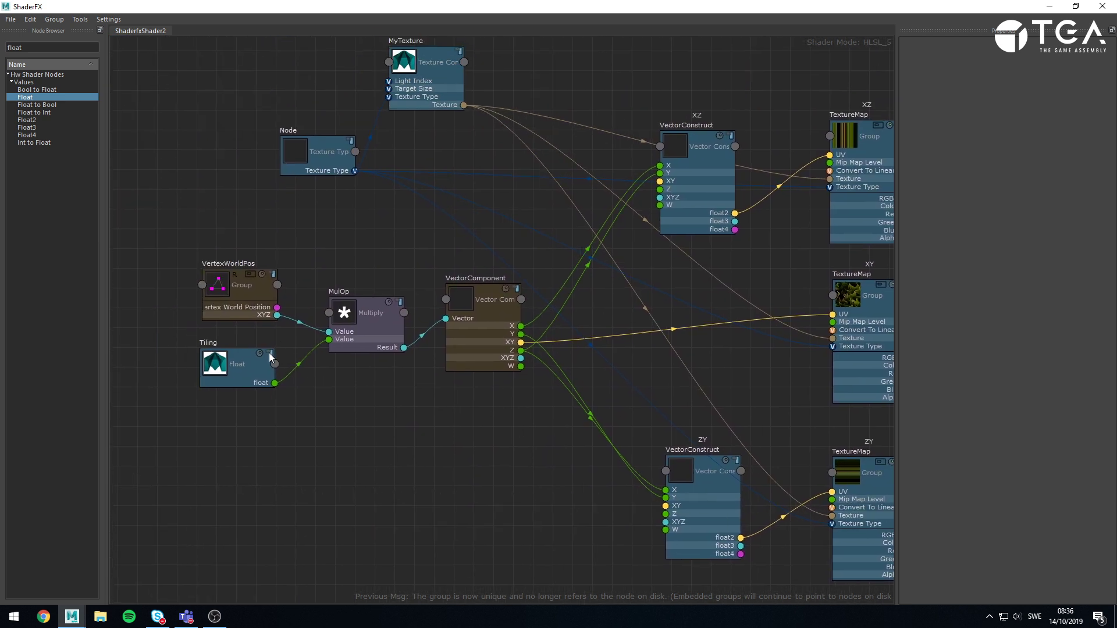
{"action": "mouse_move", "coordinate": [369, 329]}
{"action": "left_mouse_down"}
{"action": "mouse_move", "coordinate": [368, 315]}
{"action": "mouse_move", "coordinate": [382, 314]}
{"action": "left_mouse_up"}
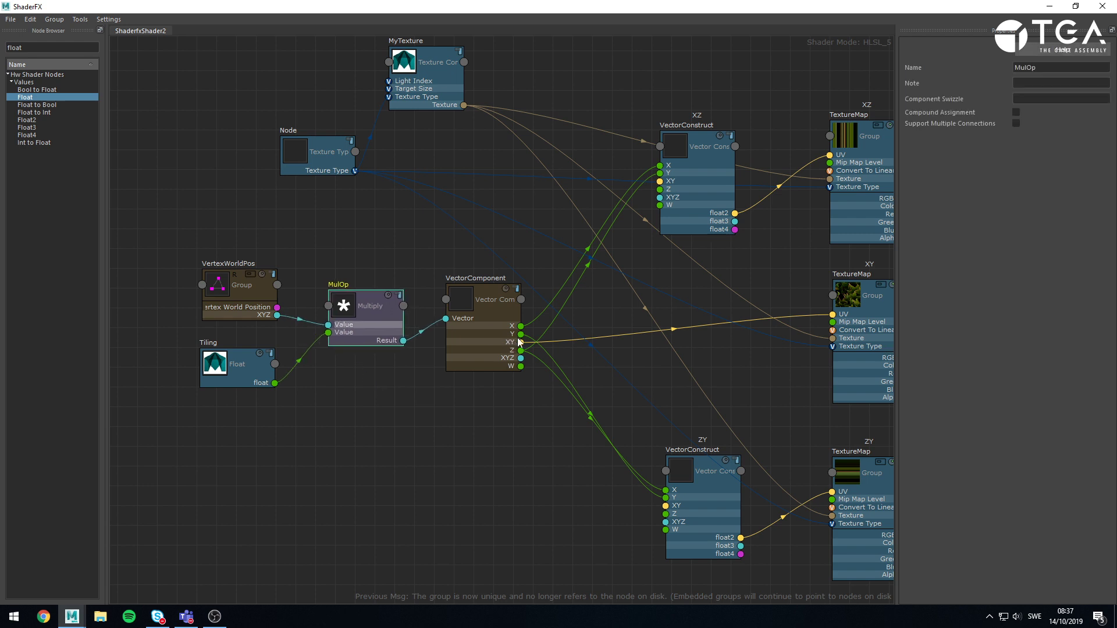
{"action": "middle_click_drag", "start_coordinate": [542, 486], "coordinate": [446, 484]}
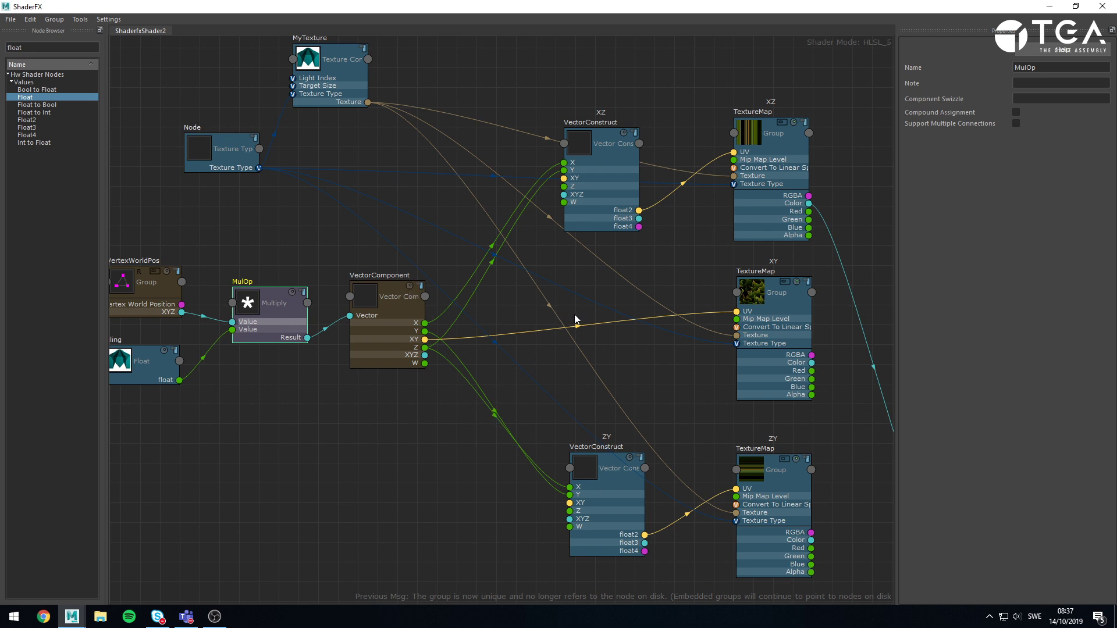
{"action": "middle_click_drag", "start_coordinate": [270, 409], "coordinate": [384, 440]}
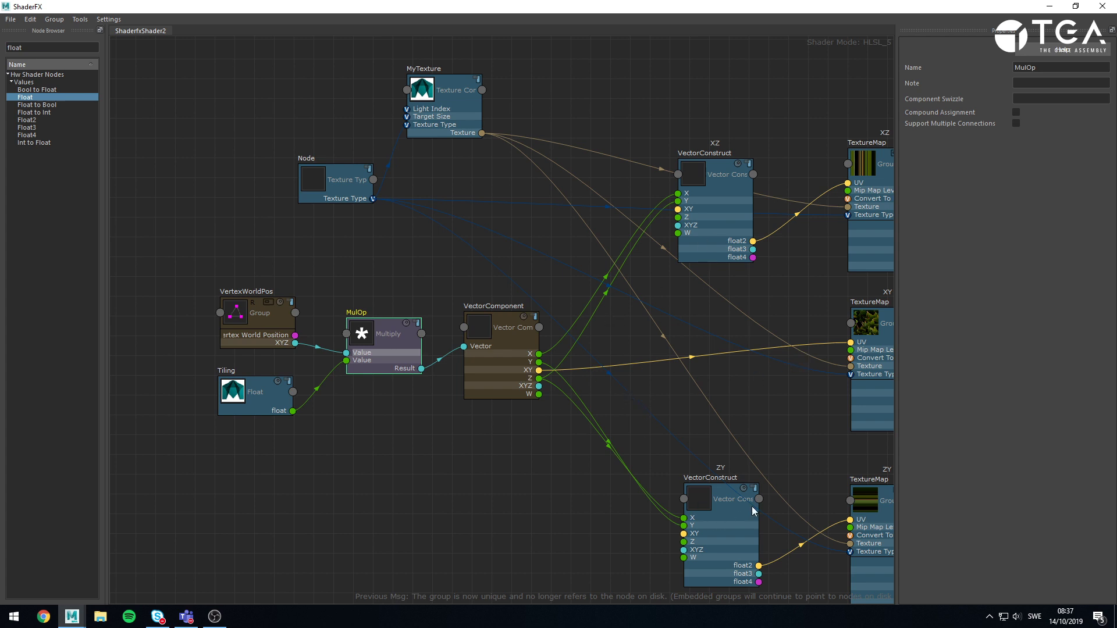
Move the final VectorConstruct and BaseShader nodes farther right of the TextureMap nodes and check the XZ projection on the bust
{"action": "scroll", "coordinate": [666, 386], "scroll_direction": "down", "scroll_amount": 5}
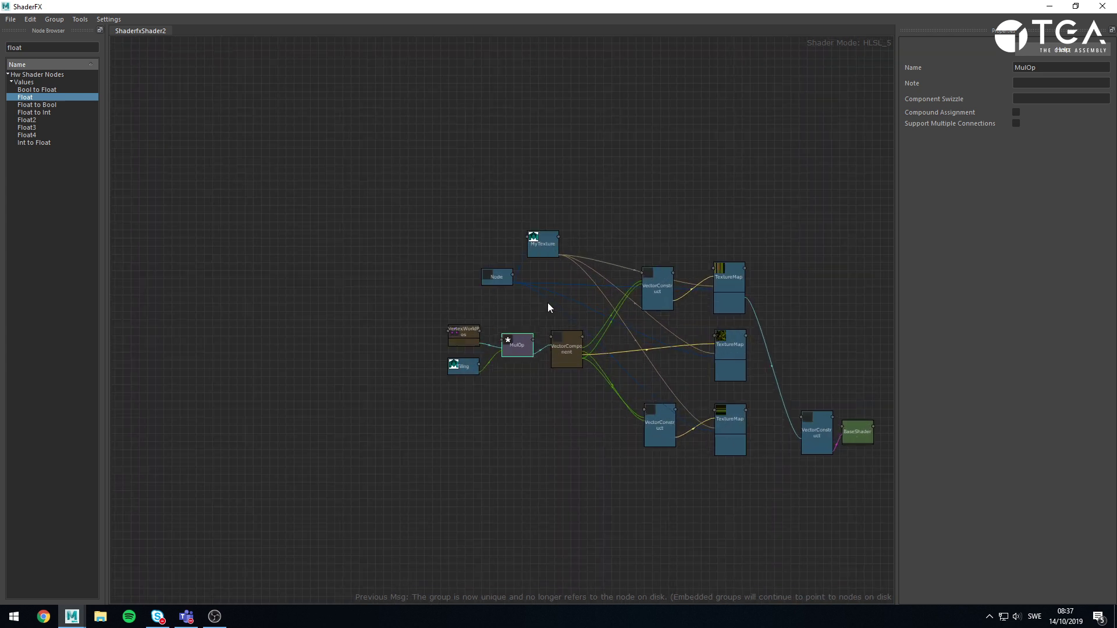
{"action": "middle_click_drag", "start_coordinate": [613, 343], "coordinate": [506, 307], "text": "alt"}
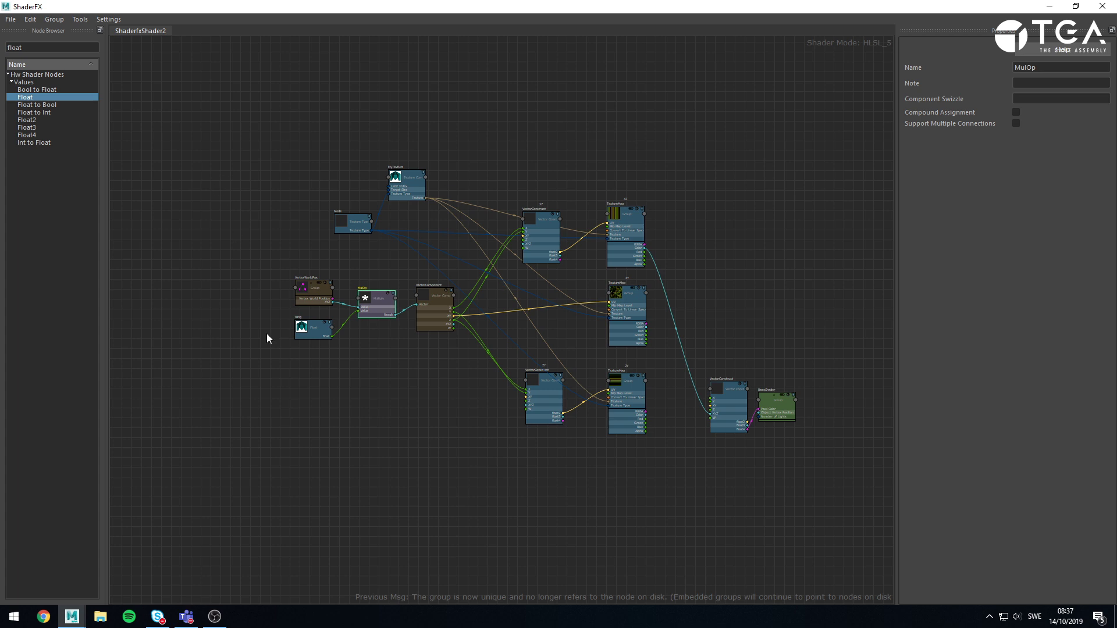
{"action": "left_click_drag", "start_coordinate": [721, 342], "coordinate": [856, 335]}
{"action": "left_click", "coordinate": [773, 407]}
{"action": "left_click", "coordinate": [1049, 6]}
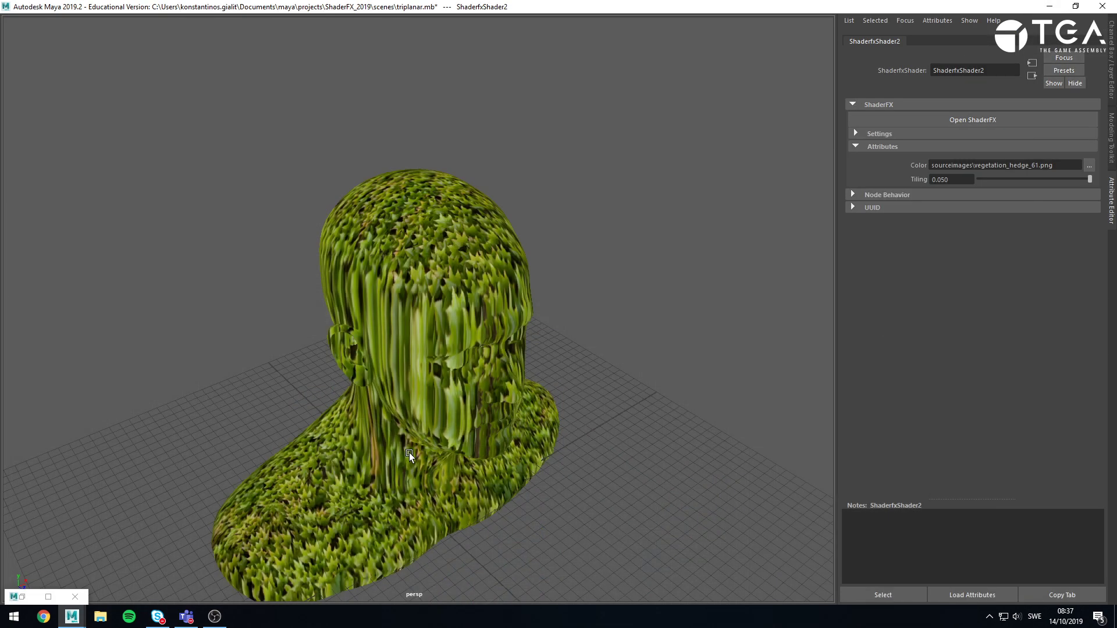
{"action": "left_click_drag", "start_coordinate": [410, 453], "coordinate": [399, 283], "text": "alt"}
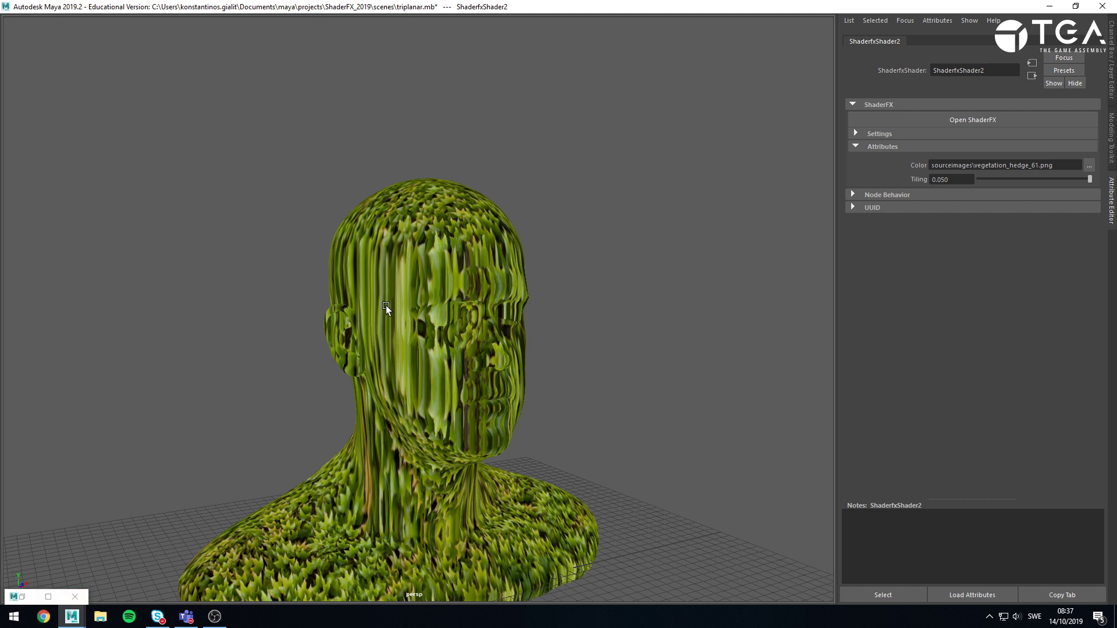
{"action": "left_click", "coordinate": [49, 597]}
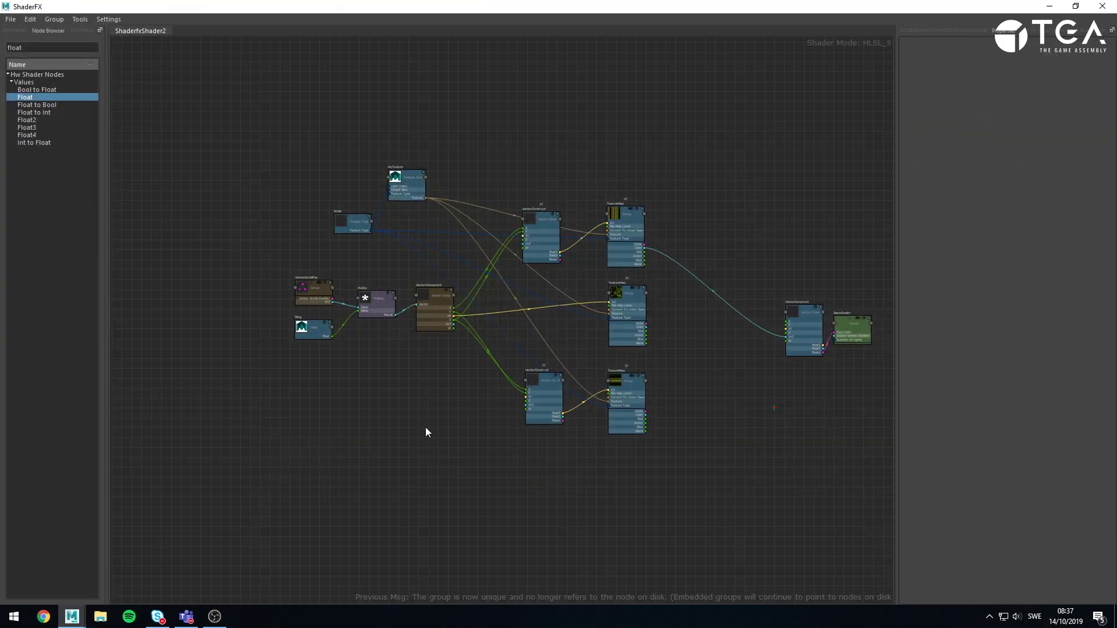
Add a Vertex World Normal node and connect its WorldNormal output to the XYZ input of the VectorConstruct feeding BaseShader
{"action": "middle_click_drag", "start_coordinate": [425, 428], "coordinate": [374, 293], "text": "alt"}
{"action": "double_click", "coordinate": [42, 47]}
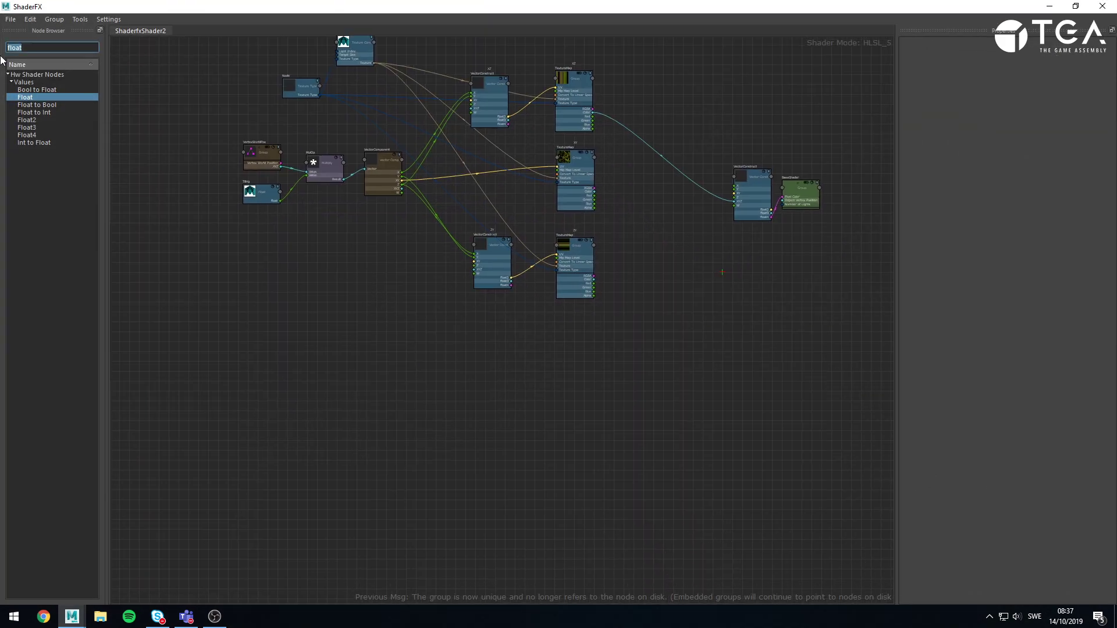
{"action": "type", "text": "vertex"}
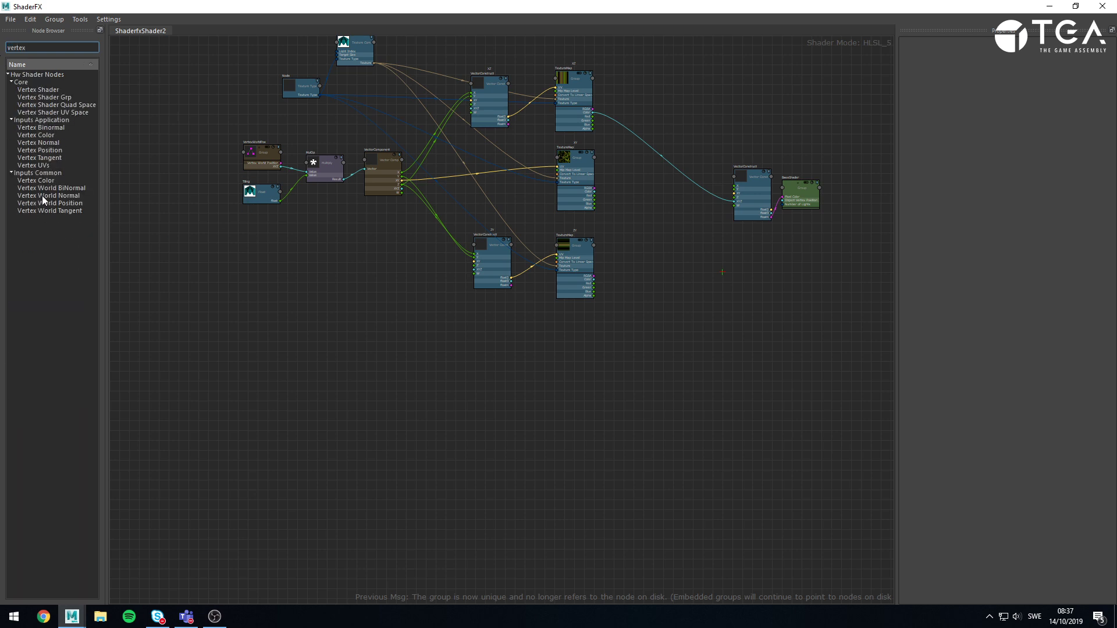
{"action": "left_click_drag", "start_coordinate": [44, 195], "coordinate": [530, 360]}
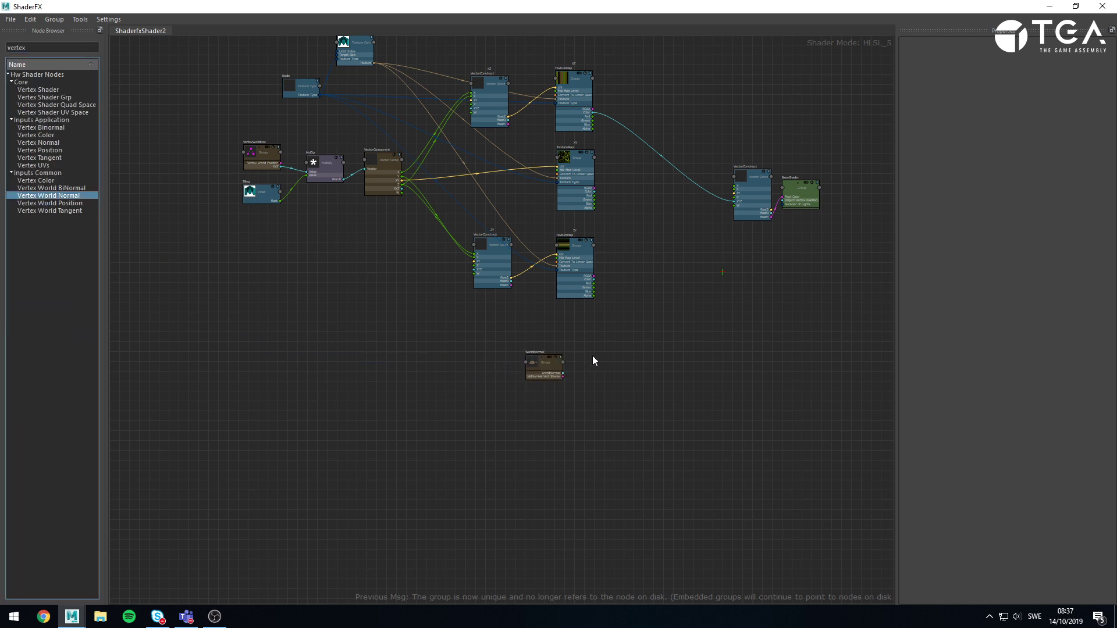
{"action": "scroll", "coordinate": [617, 382], "scroll_direction": "up", "scroll_amount": 3}
{"action": "middle_click_drag", "start_coordinate": [640, 326], "coordinate": [540, 517], "text": "alt"}
{"action": "left_click_drag", "start_coordinate": [396, 542], "coordinate": [751, 223]}
{"action": "left_click", "coordinate": [679, 277]}
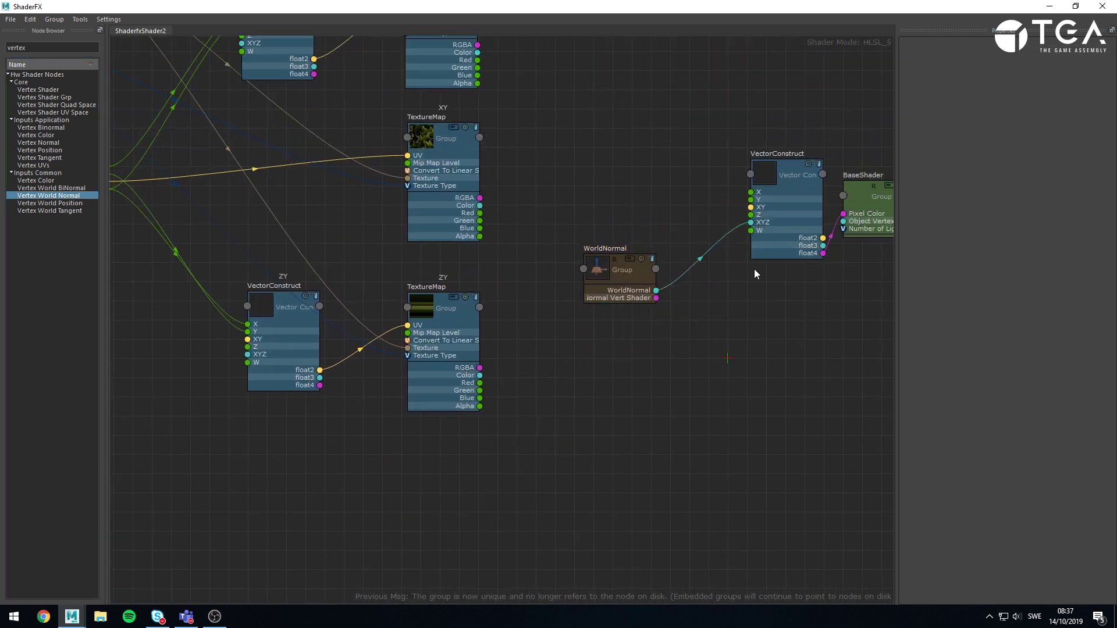
Examine the world normal colours on the bust from the front and from the side of the head
{"action": "left_click", "coordinate": [1050, 6]}
{"action": "left_click_drag", "start_coordinate": [585, 258], "coordinate": [485, 260], "text": "alt"}
{"action": "middle_click_drag", "start_coordinate": [523, 381], "coordinate": [521, 364], "text": "alt"}
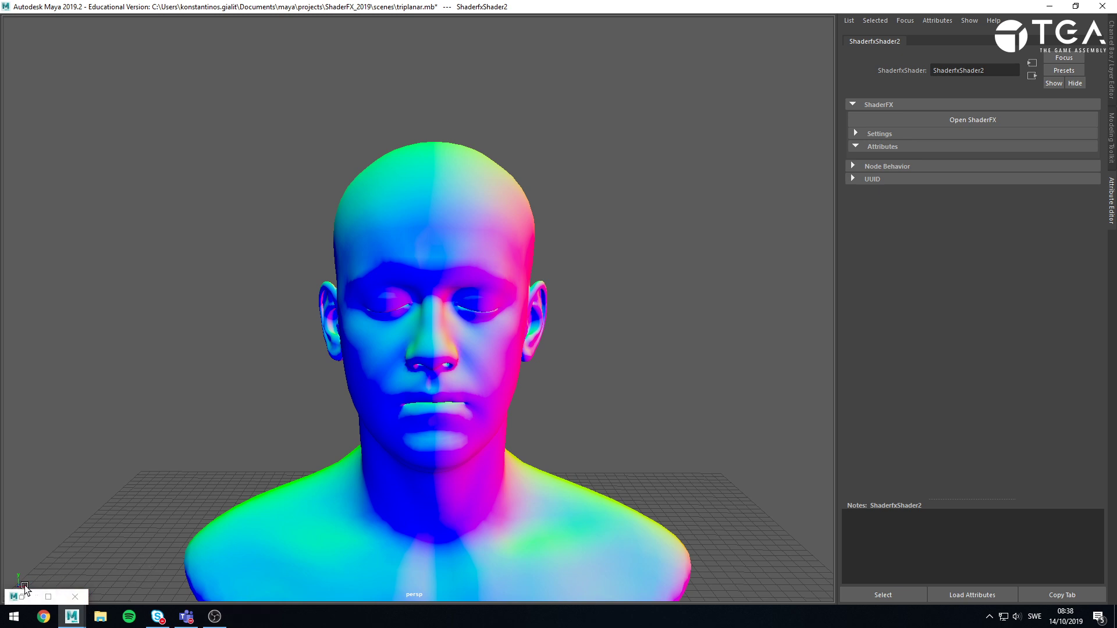
{"action": "left_click_drag", "start_coordinate": [214, 568], "coordinate": [517, 448], "text": "alt"}
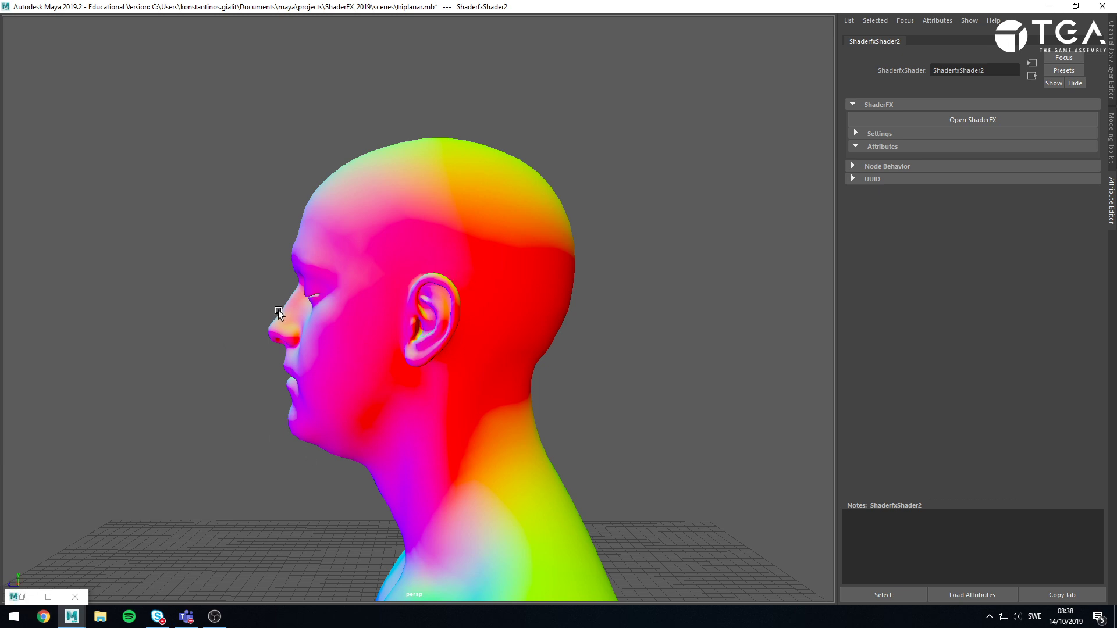
{"action": "left_click_drag", "start_coordinate": [141, 367], "coordinate": [281, 372], "text": "alt"}
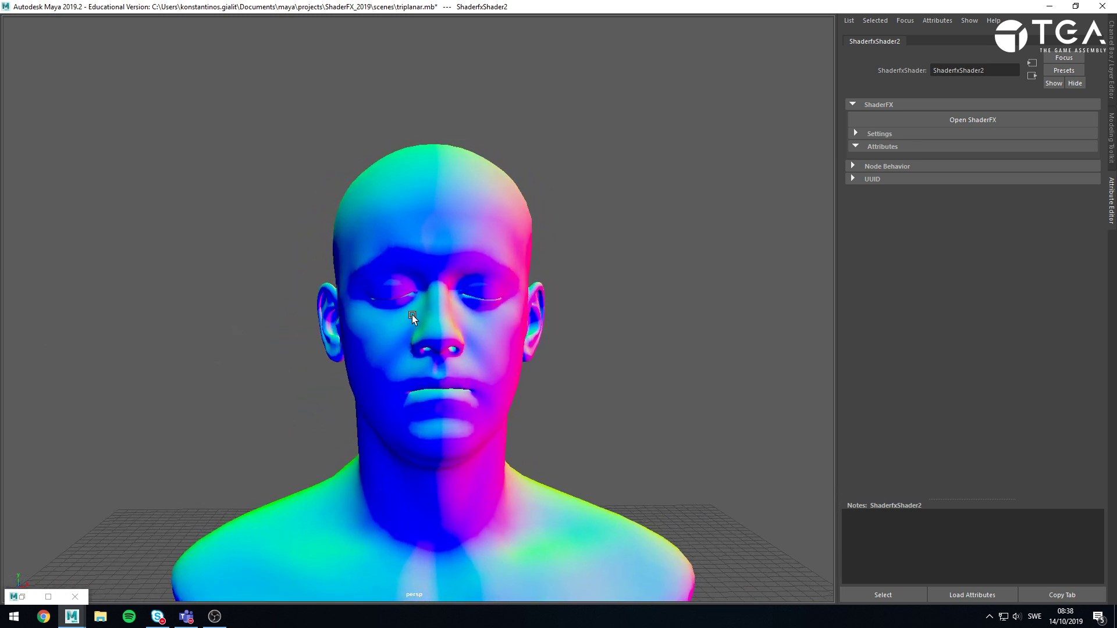
{"action": "left_click_drag", "start_coordinate": [442, 425], "coordinate": [445, 431], "text": "alt"}
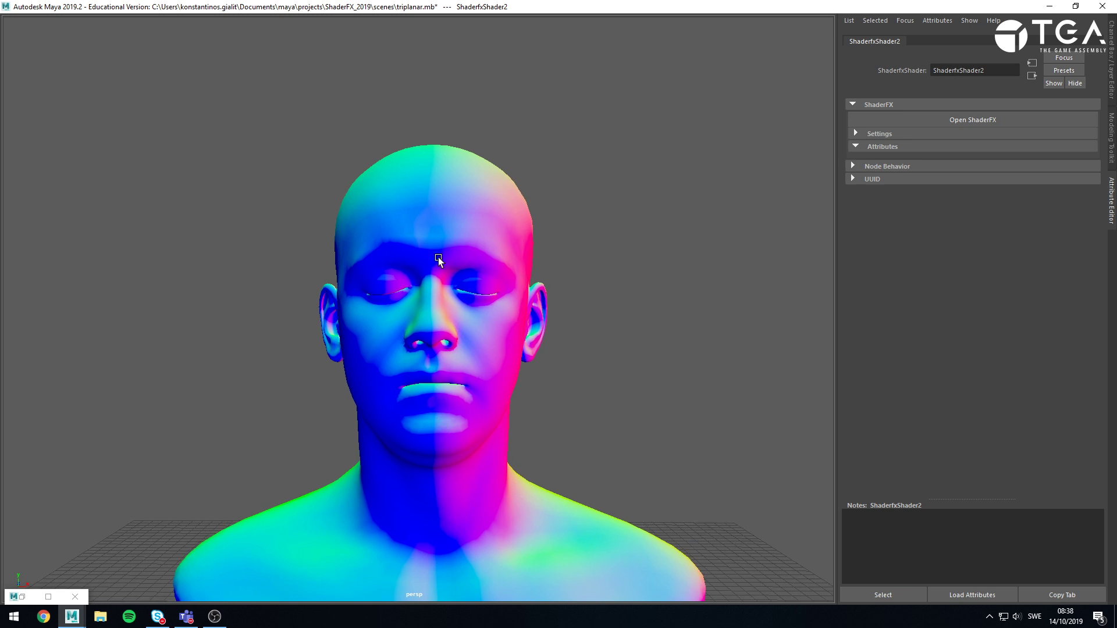
{"action": "left_click_drag", "start_coordinate": [543, 303], "coordinate": [457, 308], "text": "alt"}
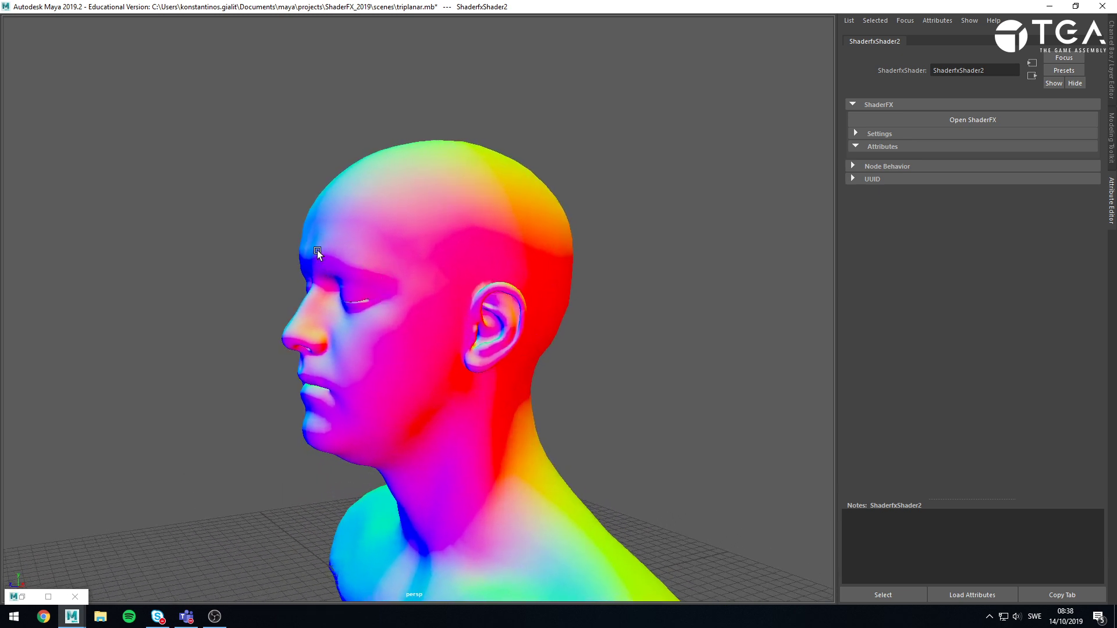
Examine the world normal colours on the bust from above, from the front and around the back of the head
{"action": "left_click_drag", "start_coordinate": [317, 251], "coordinate": [411, 316], "text": "alt"}
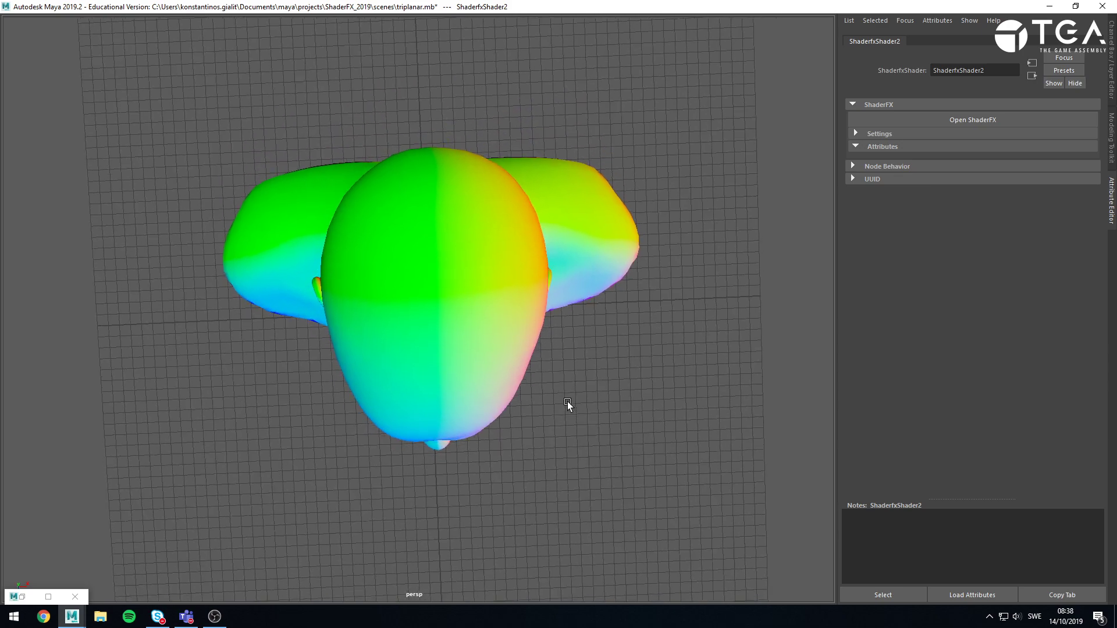
{"action": "left_click_drag", "start_coordinate": [568, 402], "coordinate": [536, 399], "text": "alt"}
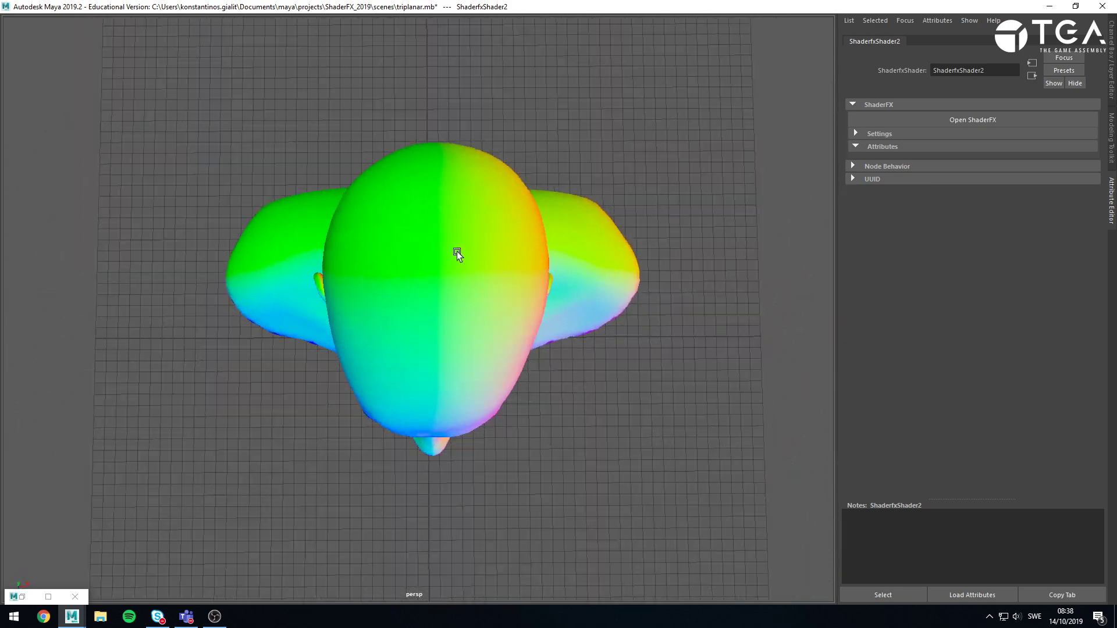
{"action": "left_click_drag", "start_coordinate": [457, 252], "coordinate": [431, 249], "text": "alt"}
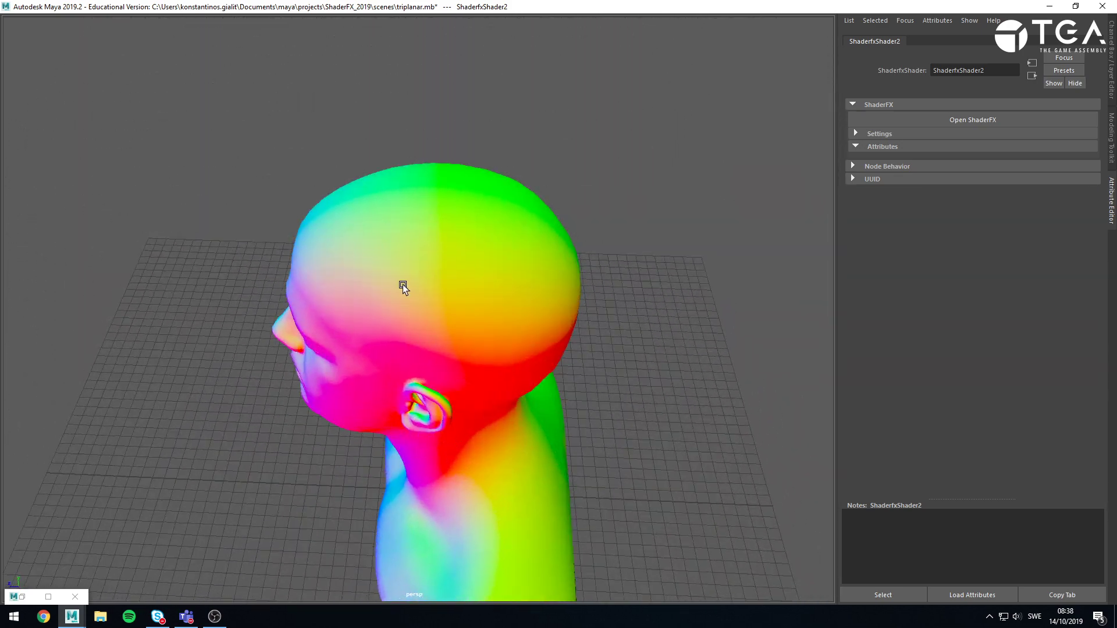
{"action": "mouse_move", "coordinate": [402, 287]}
{"action": "left_mouse_down", "text": "alt"}
{"action": "mouse_move", "coordinate": [476, 284]}
{"action": "mouse_move", "coordinate": [411, 295]}
{"action": "left_mouse_up", "text": "alt"}
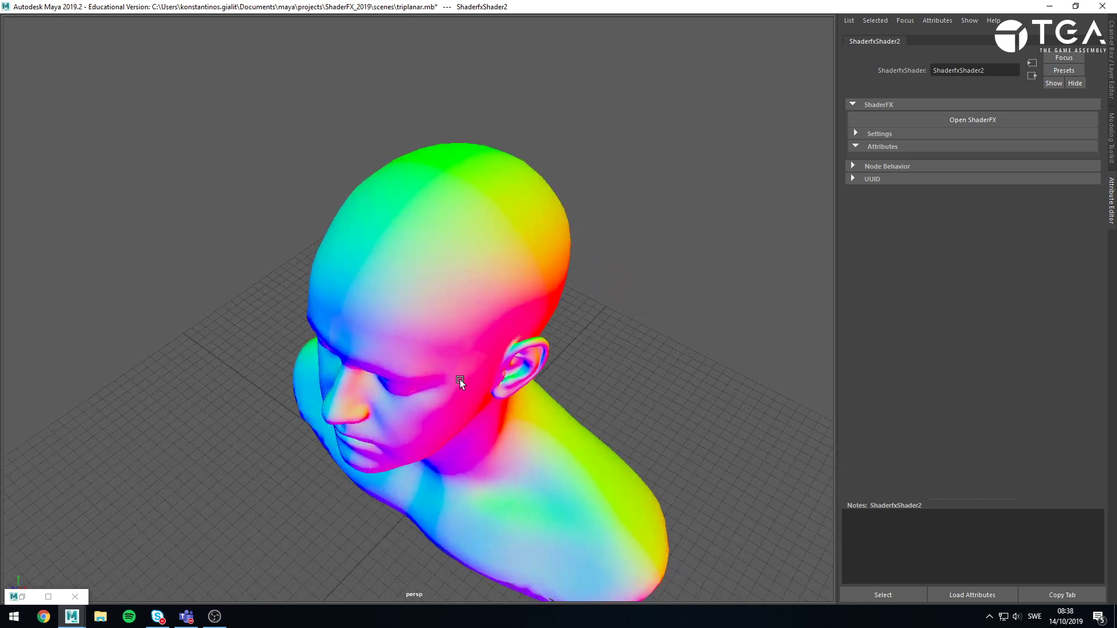
{"action": "left_click_drag", "start_coordinate": [460, 379], "coordinate": [512, 358], "text": "alt"}
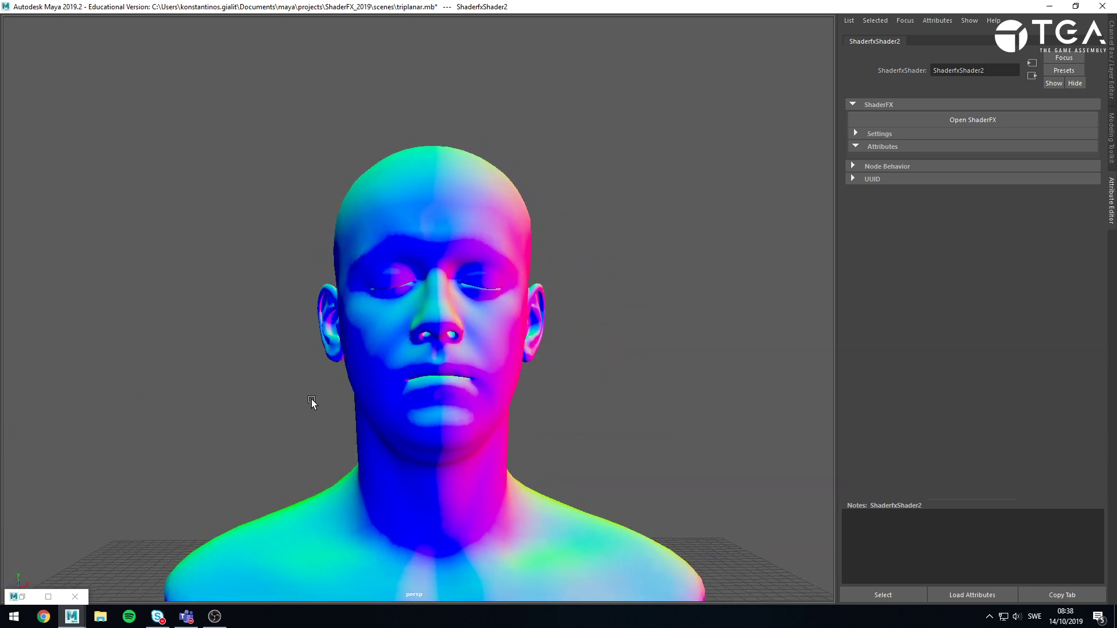
{"action": "middle_click_drag", "start_coordinate": [312, 399], "coordinate": [416, 316], "text": "alt"}
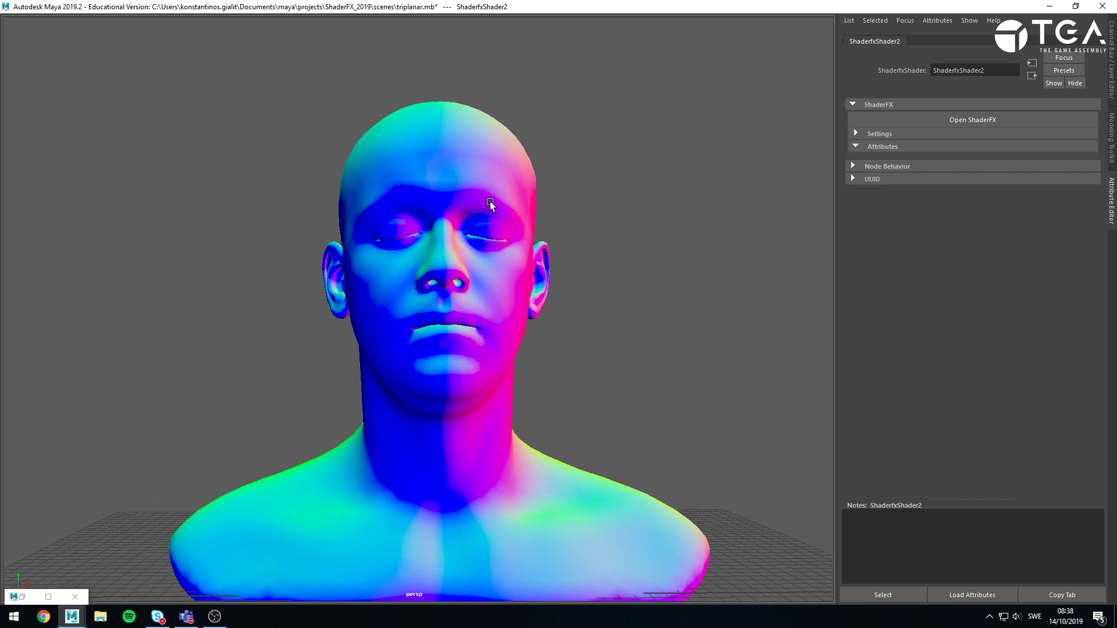
{"action": "left_click_drag", "start_coordinate": [383, 313], "coordinate": [456, 312], "text": "alt"}
{"action": "mouse_move", "coordinate": [428, 198]}
{"action": "left_mouse_down", "text": "alt"}
{"action": "mouse_move", "coordinate": [419, 284]}
{"action": "mouse_move", "coordinate": [473, 351]}
{"action": "mouse_move", "coordinate": [410, 277]}
{"action": "mouse_move", "coordinate": [439, 307]}
{"action": "mouse_move", "coordinate": [412, 308]}
{"action": "mouse_move", "coordinate": [438, 274]}
{"action": "mouse_move", "coordinate": [233, 301]}
{"action": "mouse_move", "coordinate": [192, 348]}
{"action": "mouse_move", "coordinate": [339, 322]}
{"action": "left_mouse_up", "text": "alt"}
{"action": "left_click_drag", "start_coordinate": [220, 331], "coordinate": [350, 249], "text": "alt"}
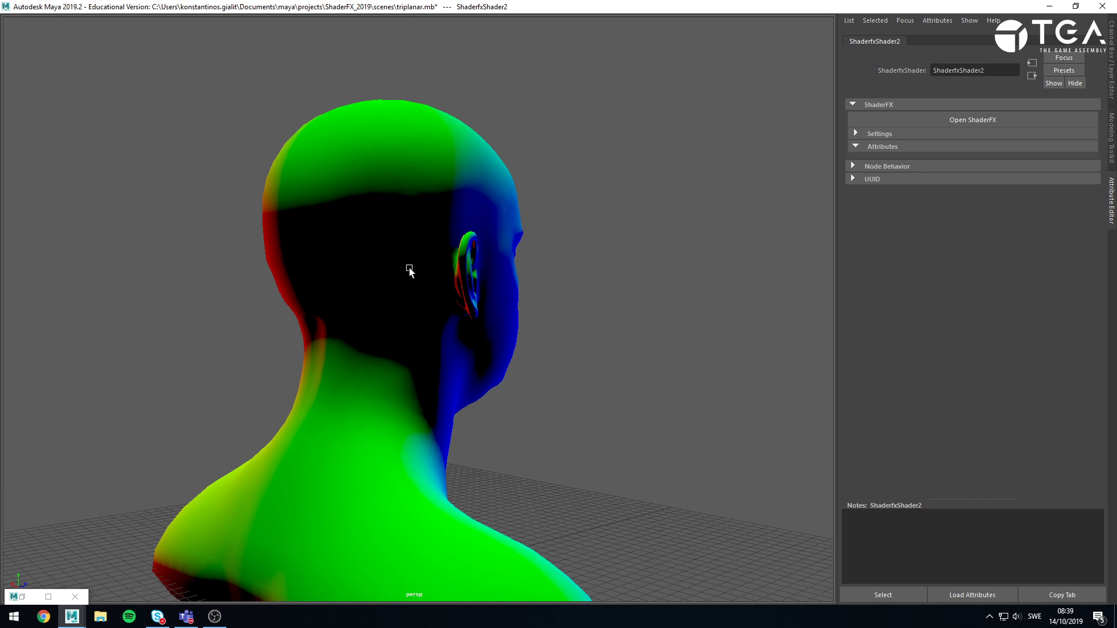
Return to the shader graph and move the final VectorConstruct and BaseShader nodes away from WorldNormal to make room between them
{"action": "left_click", "coordinate": [48, 596]}
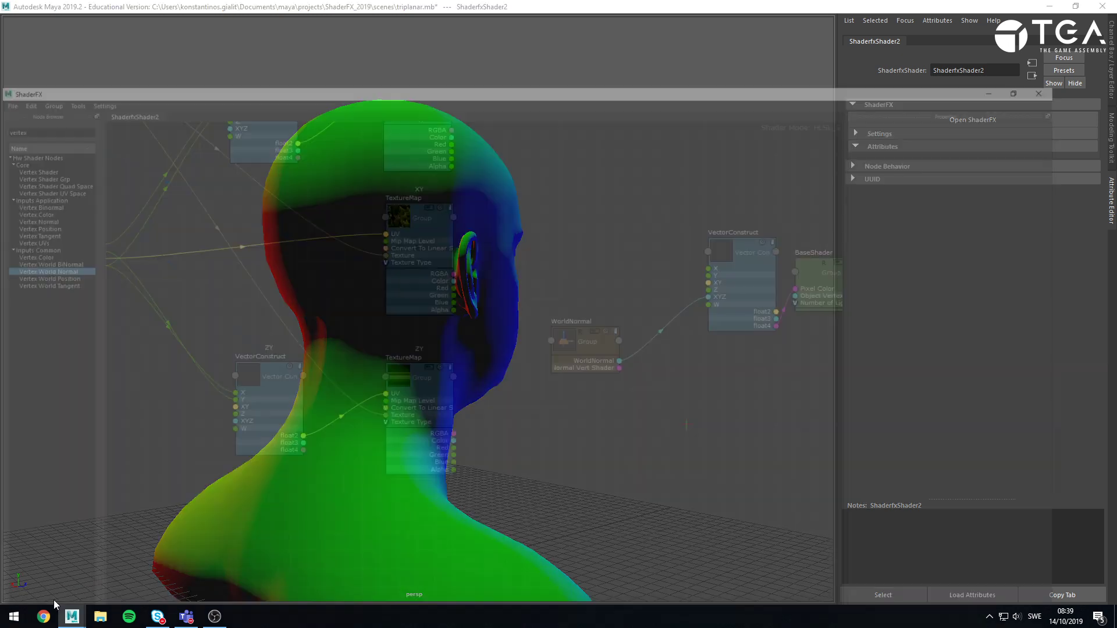
{"action": "middle_click_drag", "start_coordinate": [640, 382], "coordinate": [416, 437]}
{"action": "scroll", "coordinate": [402, 441], "scroll_direction": "down", "scroll_amount": 1}
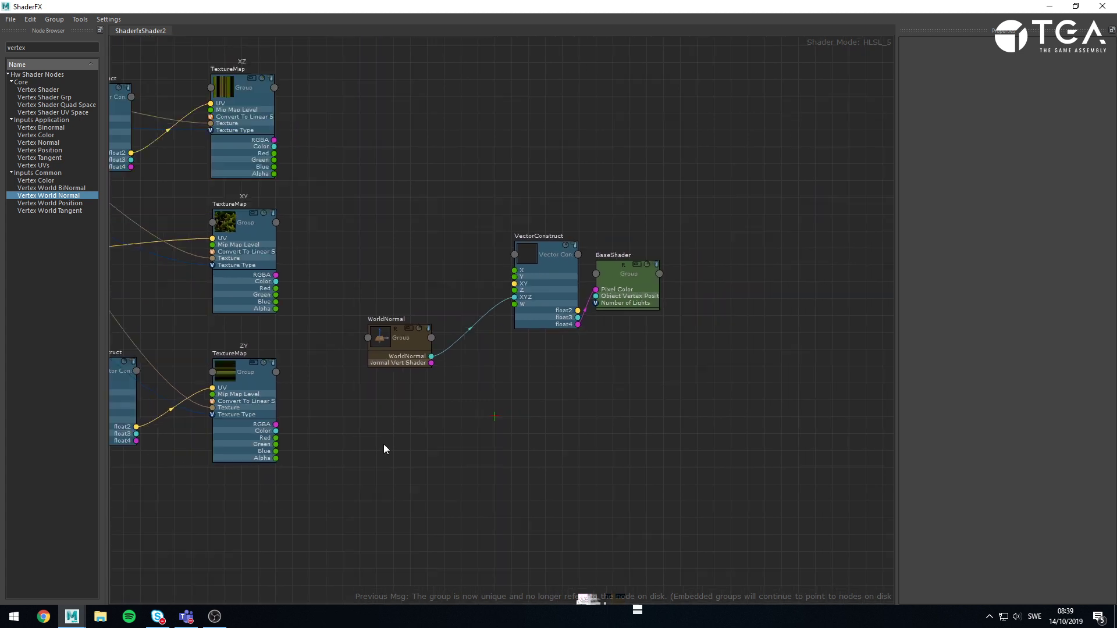
{"action": "left_click_drag", "start_coordinate": [631, 382], "coordinate": [669, 341]}
{"action": "left_click", "coordinate": [374, 412]}
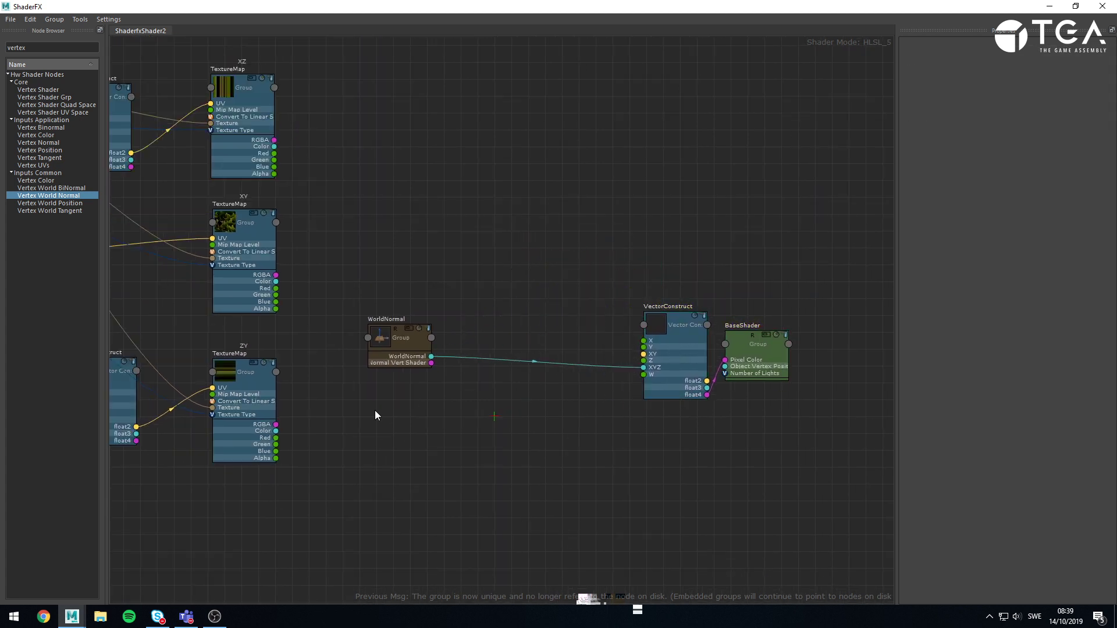
Add a Vector Component node between WorldNormal and the final VectorConstruct, and connect WorldNormal to its Vector input
{"action": "double_click", "coordinate": [53, 48]}
{"action": "type", "text": "vec"}
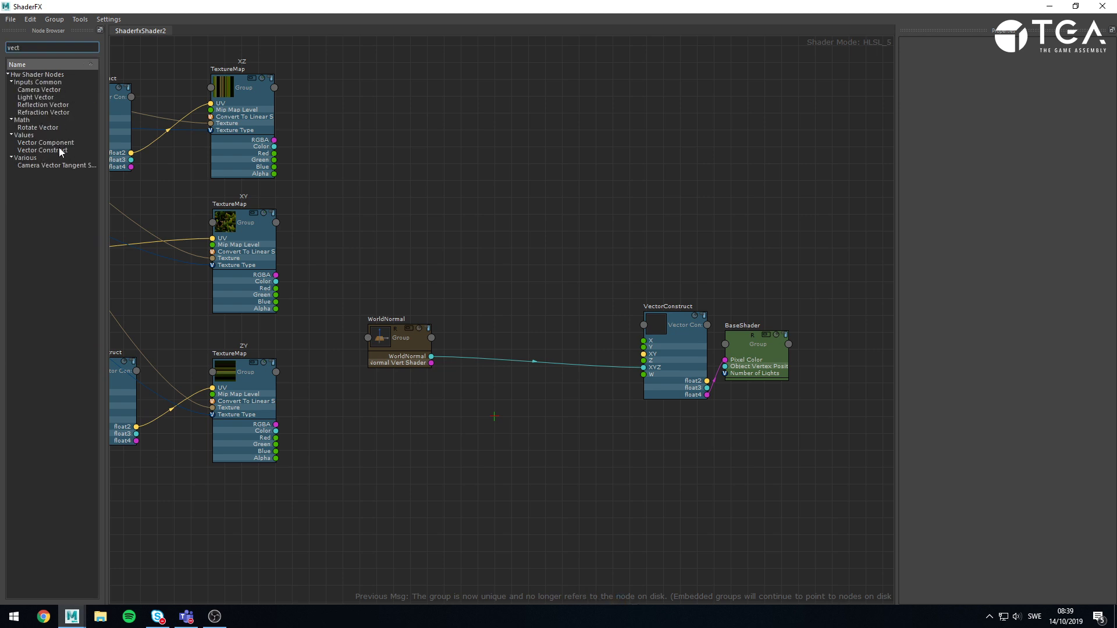
{"action": "left_click_drag", "start_coordinate": [56, 143], "coordinate": [506, 324]}
{"action": "scroll", "coordinate": [494, 344], "scroll_direction": "up", "scroll_amount": 2}
{"action": "left_click_drag", "start_coordinate": [413, 362], "coordinate": [501, 345]}
Delete the direct WorldNormal link to XYZ and connect the new VectorComponent's X to the final VectorConstruct's X, Y and Z
{"action": "left_click", "coordinate": [663, 376]}
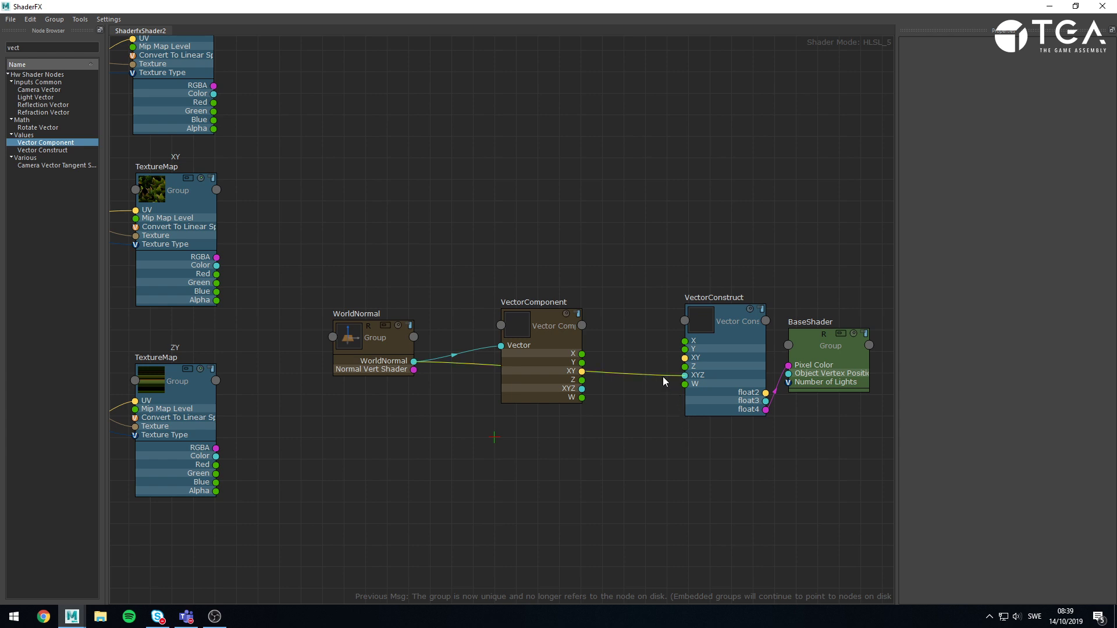
{"action": "key", "text": "Delete"}
{"action": "left_click_drag", "start_coordinate": [583, 354], "coordinate": [684, 341]}
{"action": "left_click_drag", "start_coordinate": [583, 355], "coordinate": [684, 349]}
{"action": "left_click_drag", "start_coordinate": [582, 354], "coordinate": [472, 216]}
Examine the world normal's X component as greyscale on the bust from the front, above and both sides, near and far
{"action": "left_click", "coordinate": [1049, 7]}
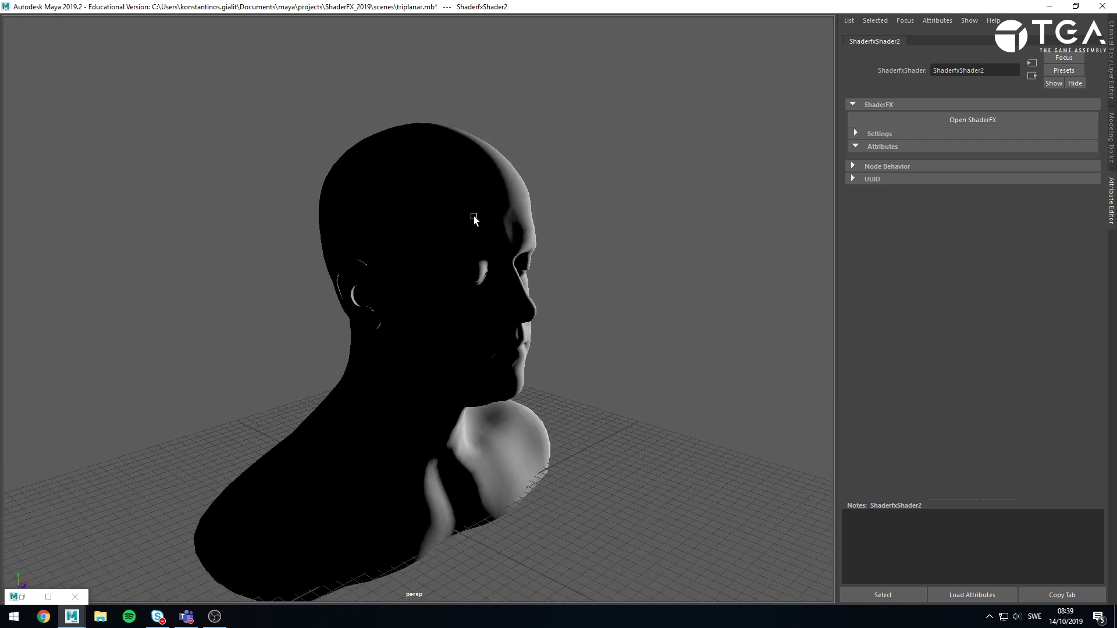
{"action": "left_click", "coordinate": [459, 237]}
{"action": "left_click", "coordinate": [628, 229]}
{"action": "left_click_drag", "start_coordinate": [628, 229], "coordinate": [546, 216], "text": "alt"}
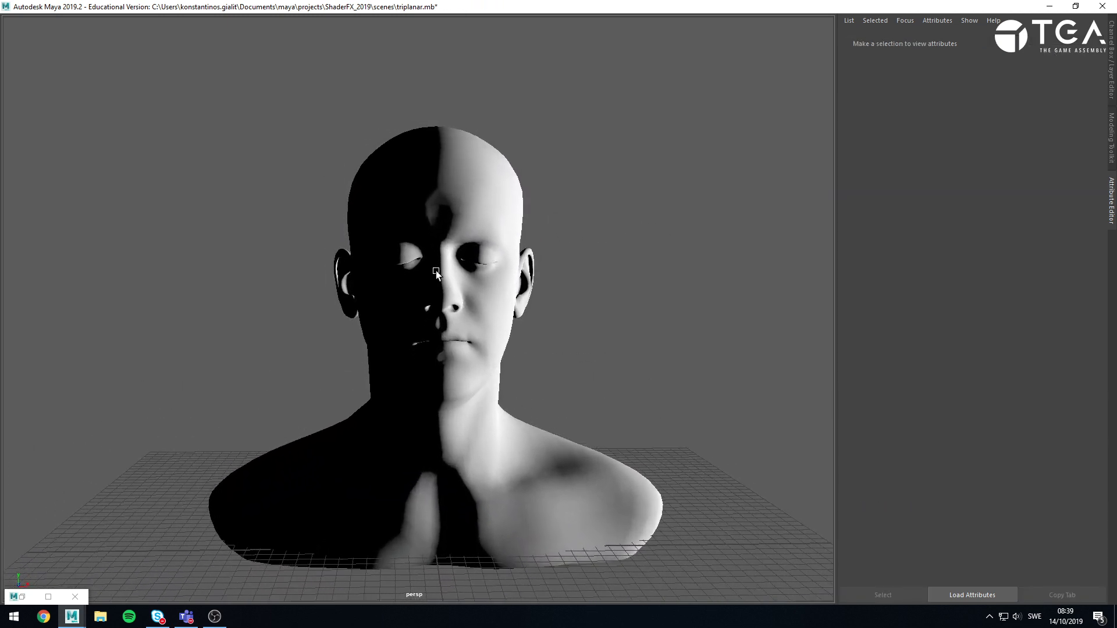
{"action": "left_click_drag", "start_coordinate": [358, 276], "coordinate": [441, 341], "text": "alt"}
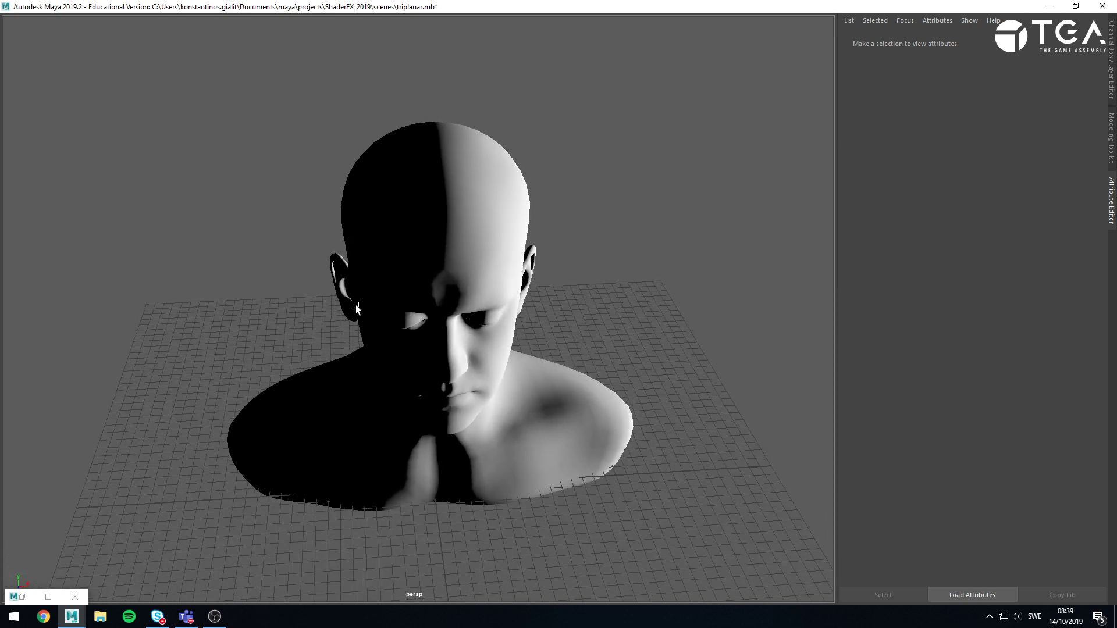
{"action": "left_click_drag", "start_coordinate": [433, 360], "coordinate": [487, 276], "text": "alt"}
{"action": "right_click_drag", "start_coordinate": [488, 276], "coordinate": [642, 353], "text": "alt"}
{"action": "left_click_drag", "start_coordinate": [642, 352], "coordinate": [527, 314], "text": "alt"}
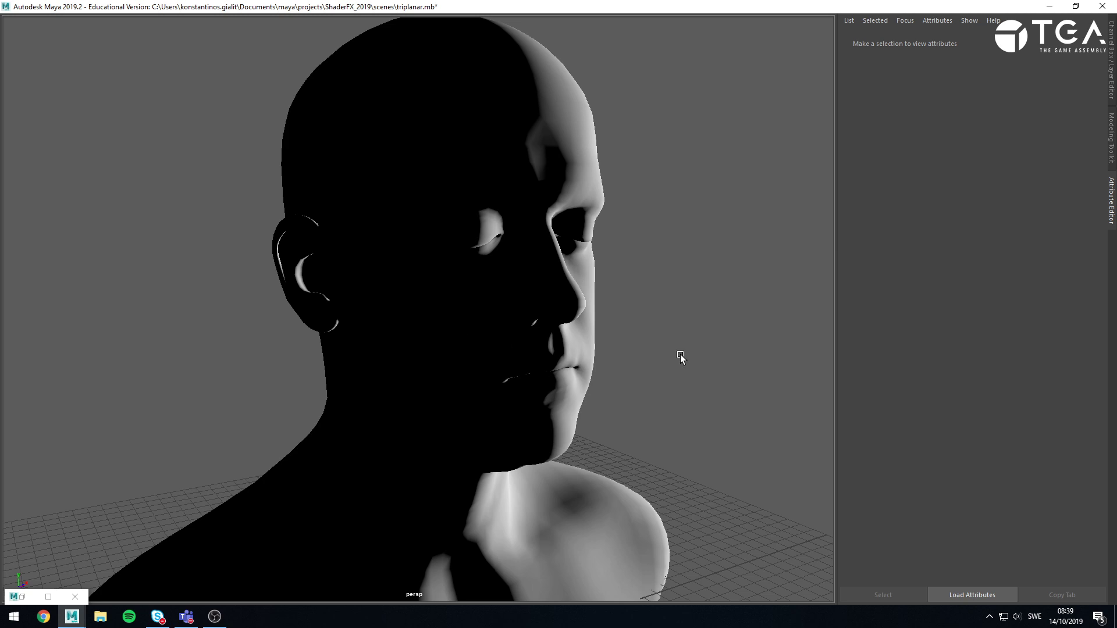
{"action": "right_click_drag", "start_coordinate": [681, 357], "coordinate": [524, 322], "text": "alt"}
{"action": "left_click_drag", "start_coordinate": [524, 322], "coordinate": [453, 328], "text": "alt"}
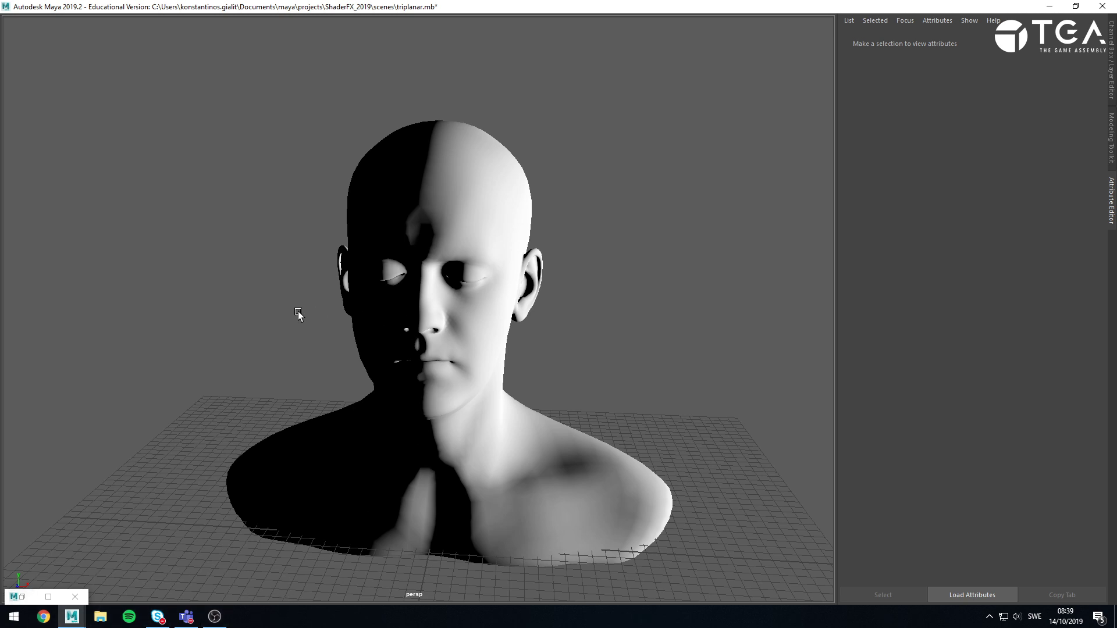
{"action": "right_click_drag", "start_coordinate": [291, 313], "coordinate": [425, 348], "text": "alt"}
{"action": "left_click_drag", "start_coordinate": [424, 347], "coordinate": [425, 279], "text": "alt"}
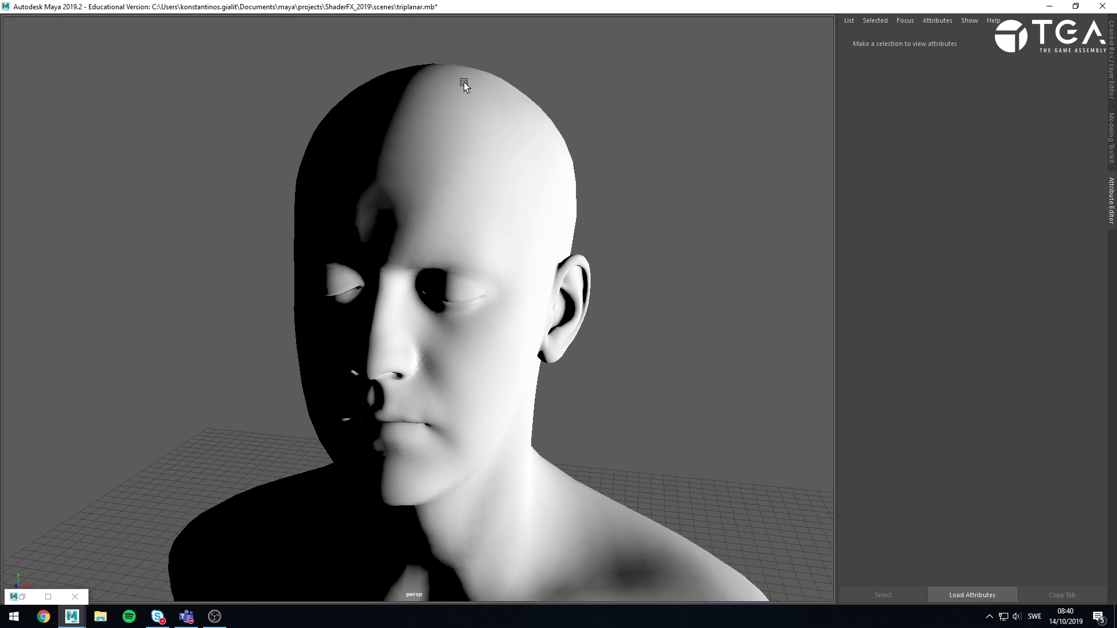
Enable Show panel toolbar in the interface preferences, save them, and close the floating Settings/Preferences menu
{"action": "key", "text": "space"}
{"action": "left_click", "coordinate": [267, 34]}
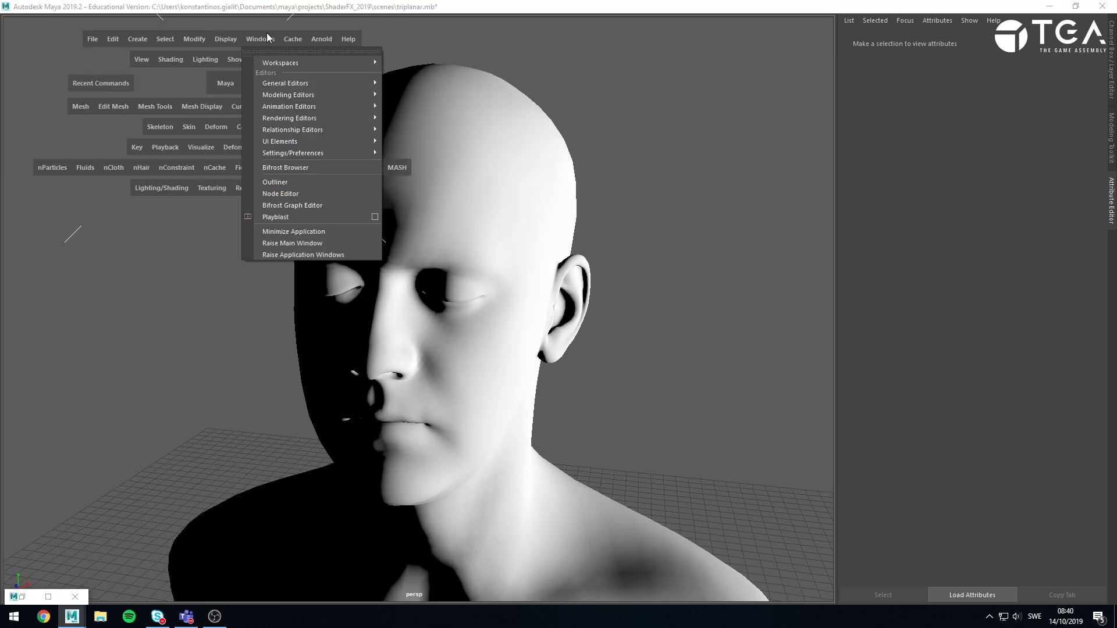
{"action": "mouse_move", "coordinate": [328, 149]}
{"action": "left_click", "coordinate": [448, 149]}
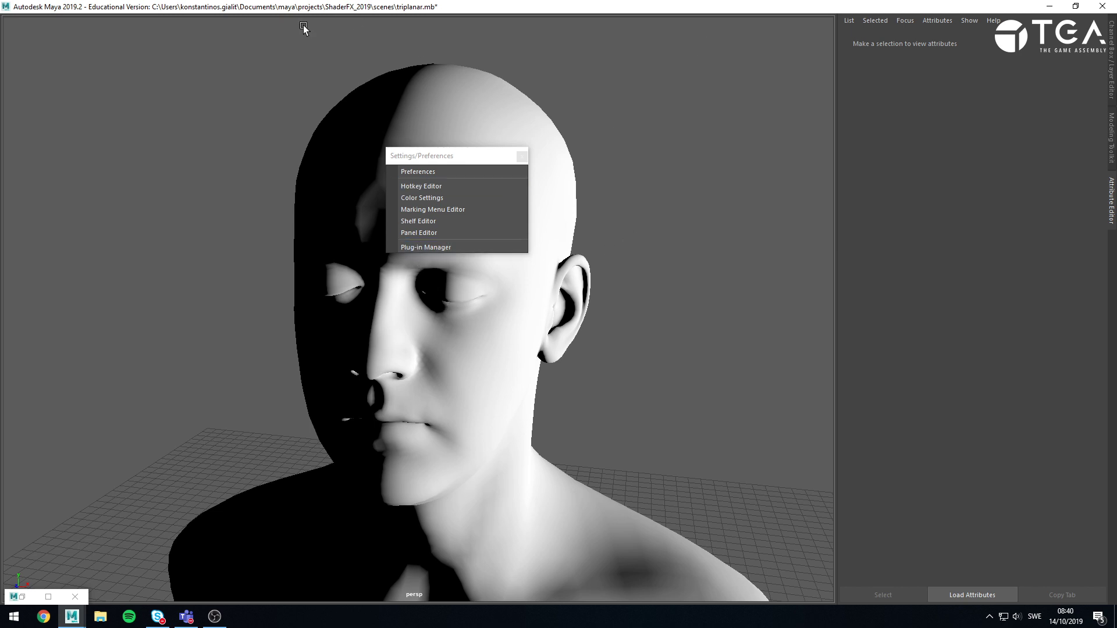
{"action": "left_click", "coordinate": [441, 173]}
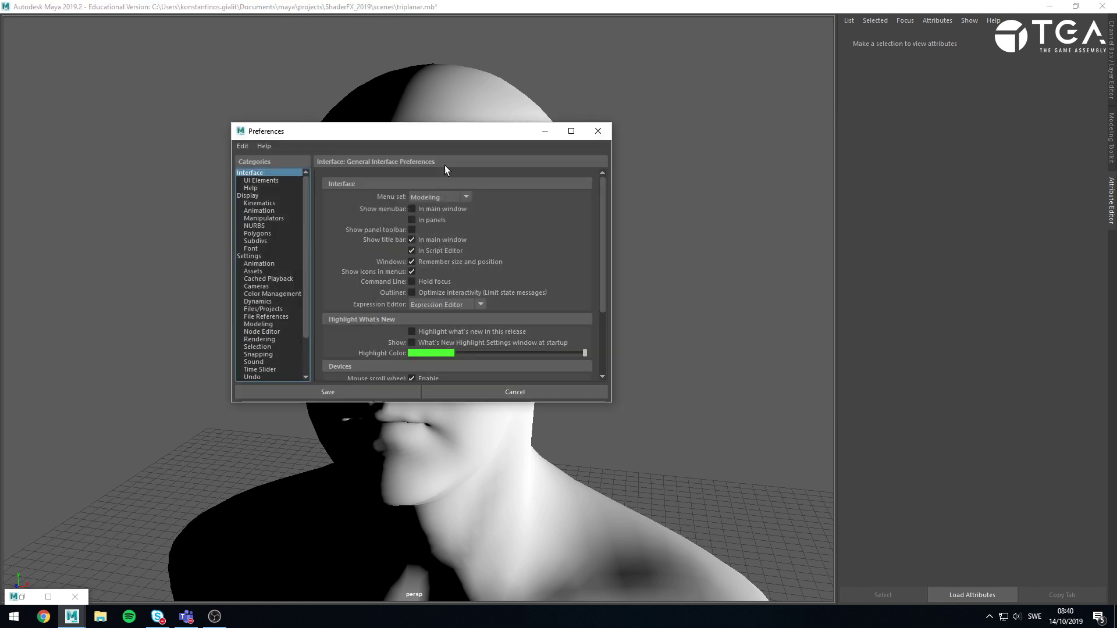
{"action": "left_click_drag", "start_coordinate": [446, 130], "coordinate": [700, 246]}
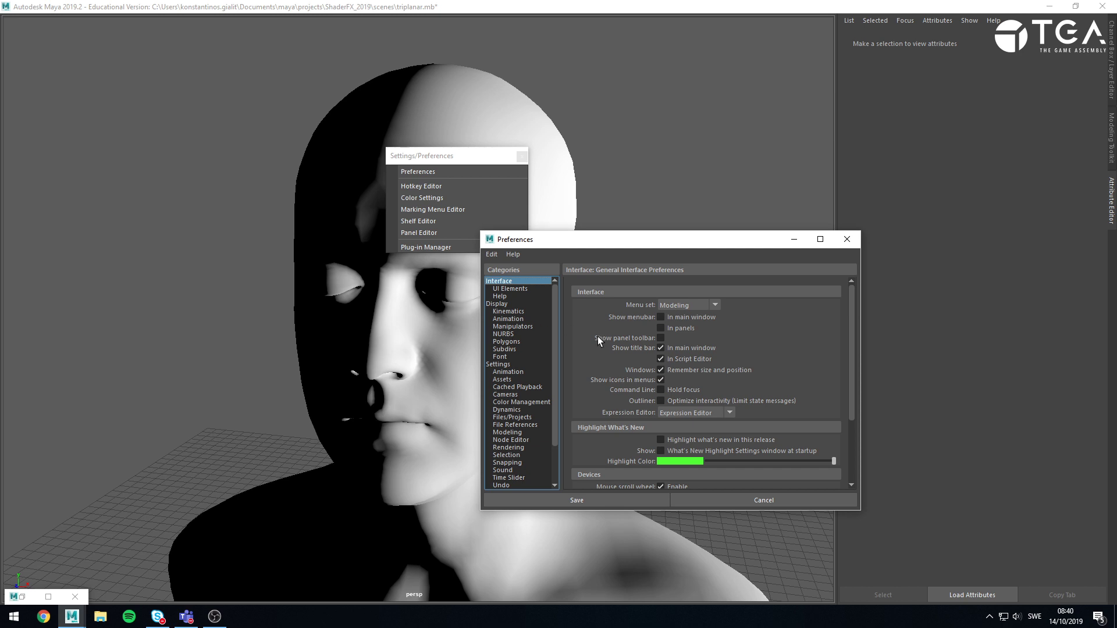
{"action": "left_click", "coordinate": [658, 338]}
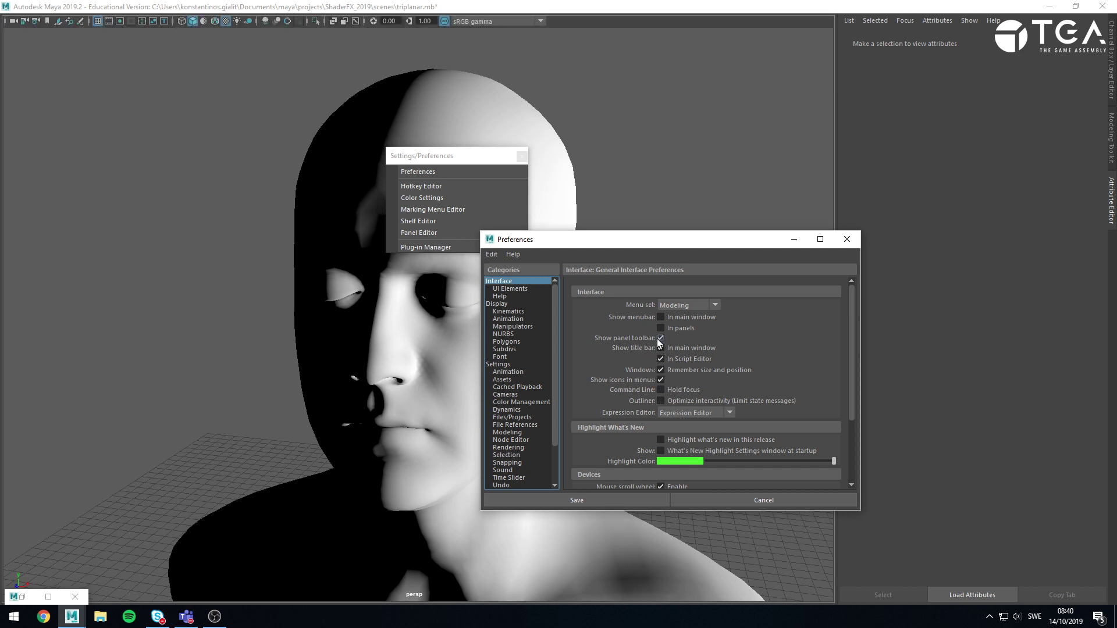
{"action": "left_click", "coordinate": [595, 501]}
{"action": "left_click", "coordinate": [521, 156]}
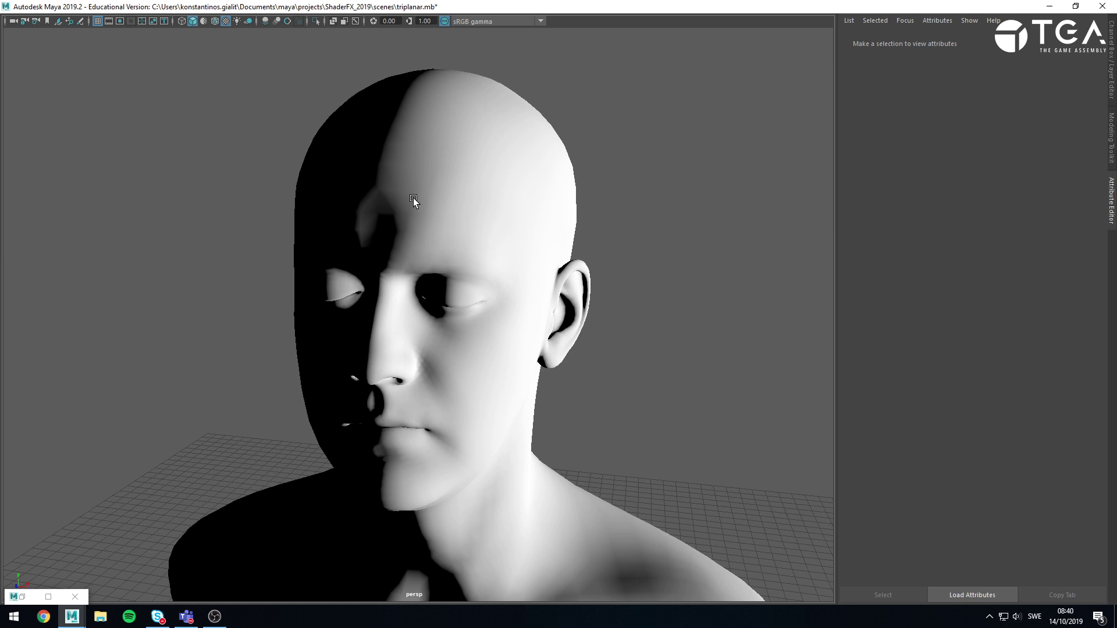
Compare the bust's mask under the Raw and sRGB gamma view transforms, leaving the viewport set to Raw
{"action": "left_click", "coordinate": [494, 21]}
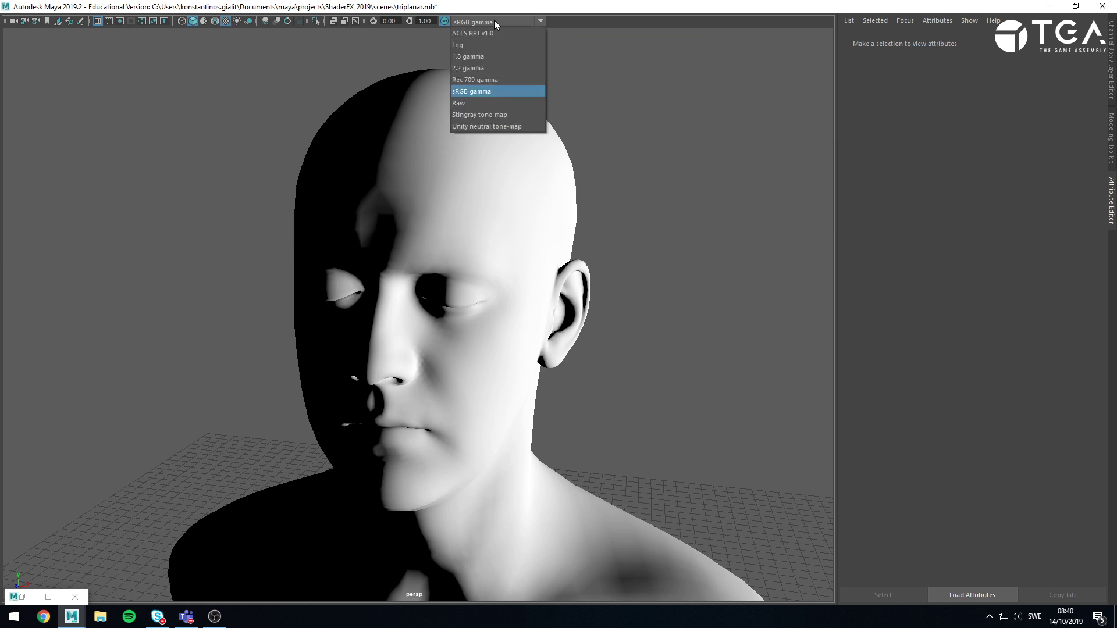
{"action": "left_click", "coordinate": [468, 103]}
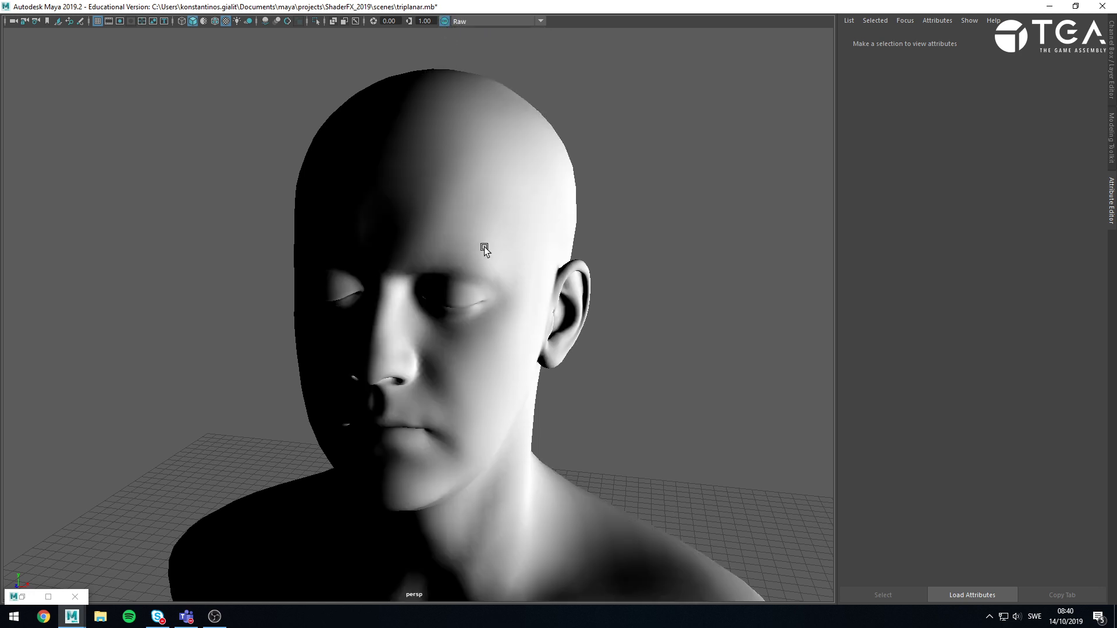
{"action": "left_click_drag", "start_coordinate": [484, 247], "coordinate": [549, 231], "text": "alt"}
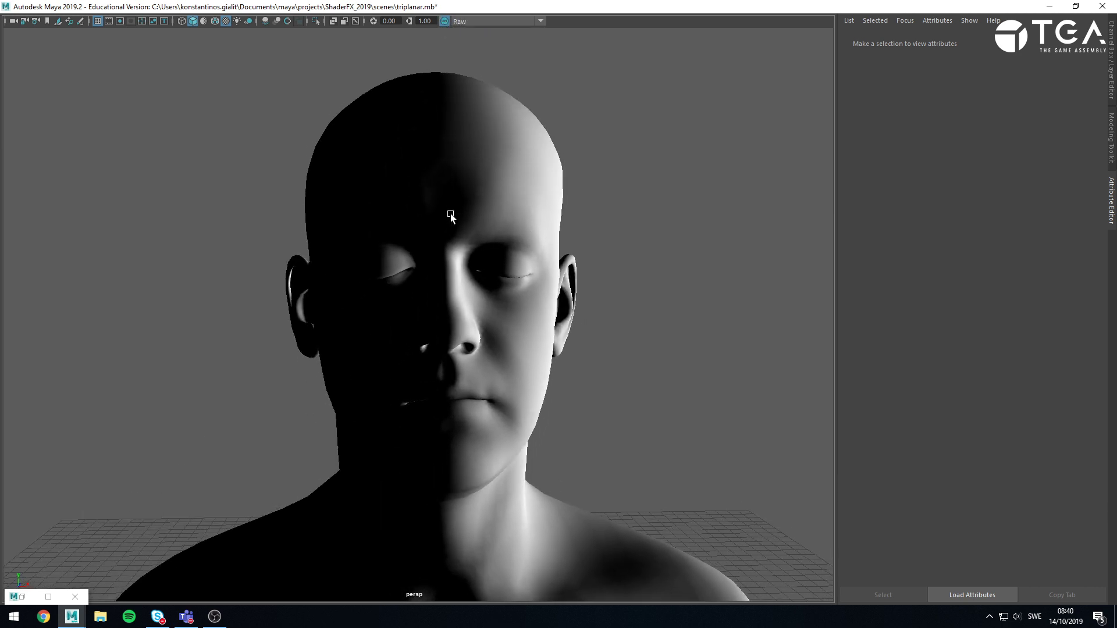
{"action": "left_click_drag", "start_coordinate": [451, 205], "coordinate": [359, 303], "text": "alt"}
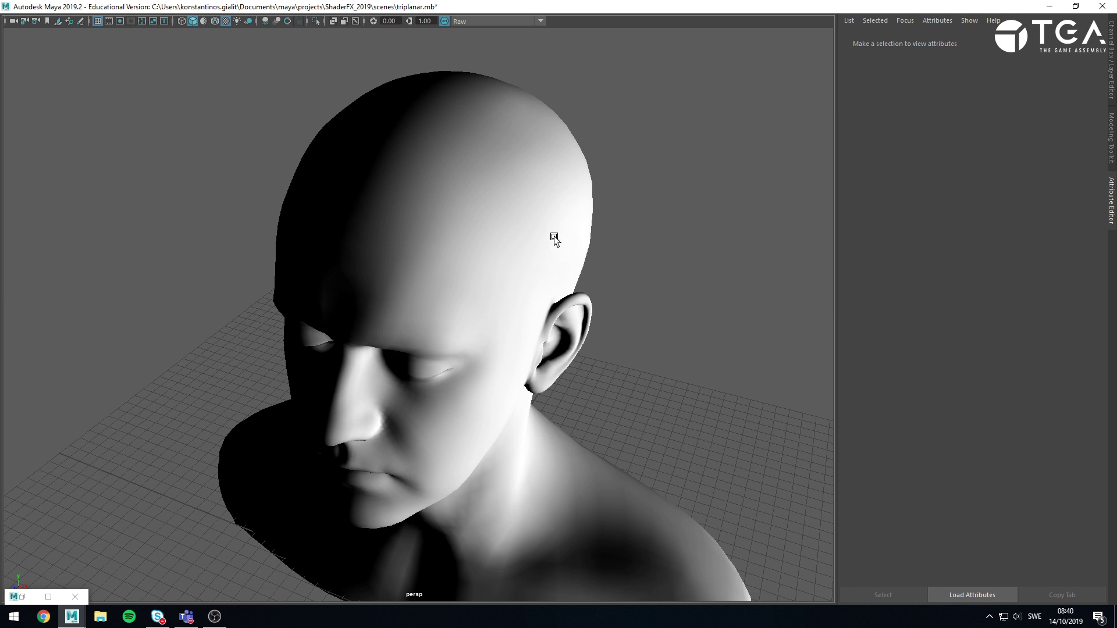
{"action": "left_click", "coordinate": [481, 21]}
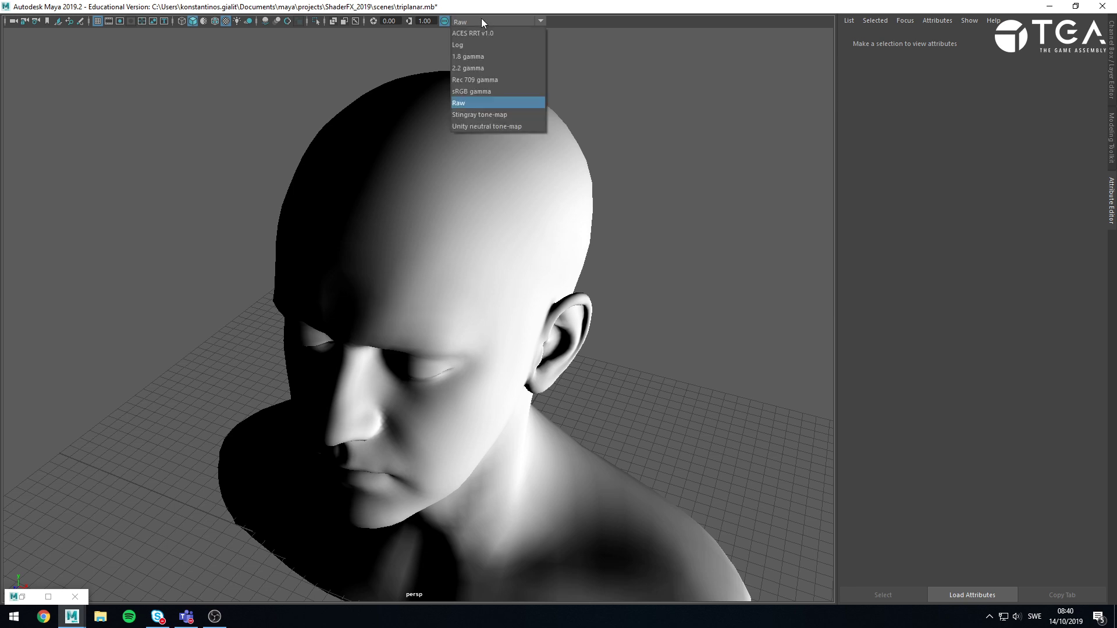
{"action": "left_click", "coordinate": [481, 92]}
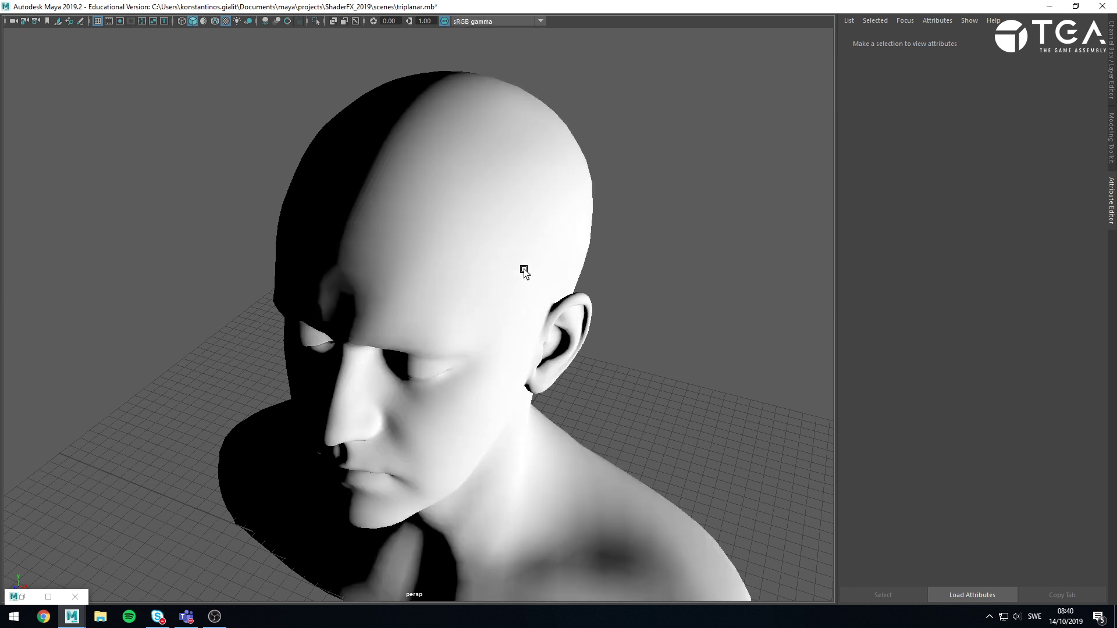
{"action": "left_click", "coordinate": [521, 21]}
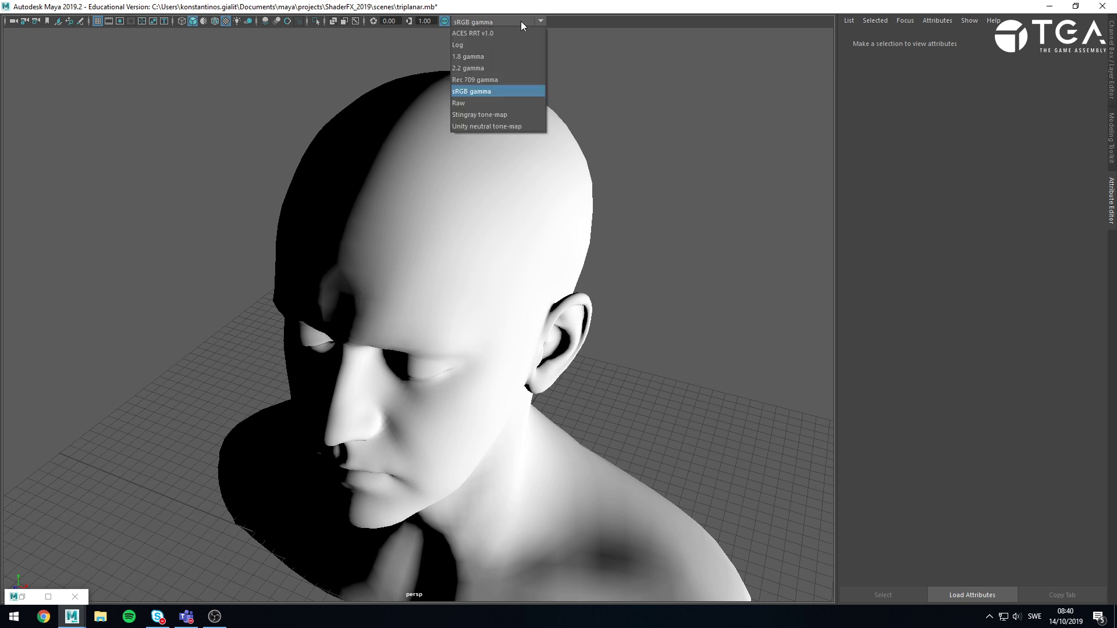
{"action": "left_click", "coordinate": [467, 89]}
Examine the world normal's X mask under the Raw view transform from the front, both sides and above the bust
{"action": "left_click_drag", "start_coordinate": [345, 247], "coordinate": [378, 227], "text": "alt"}
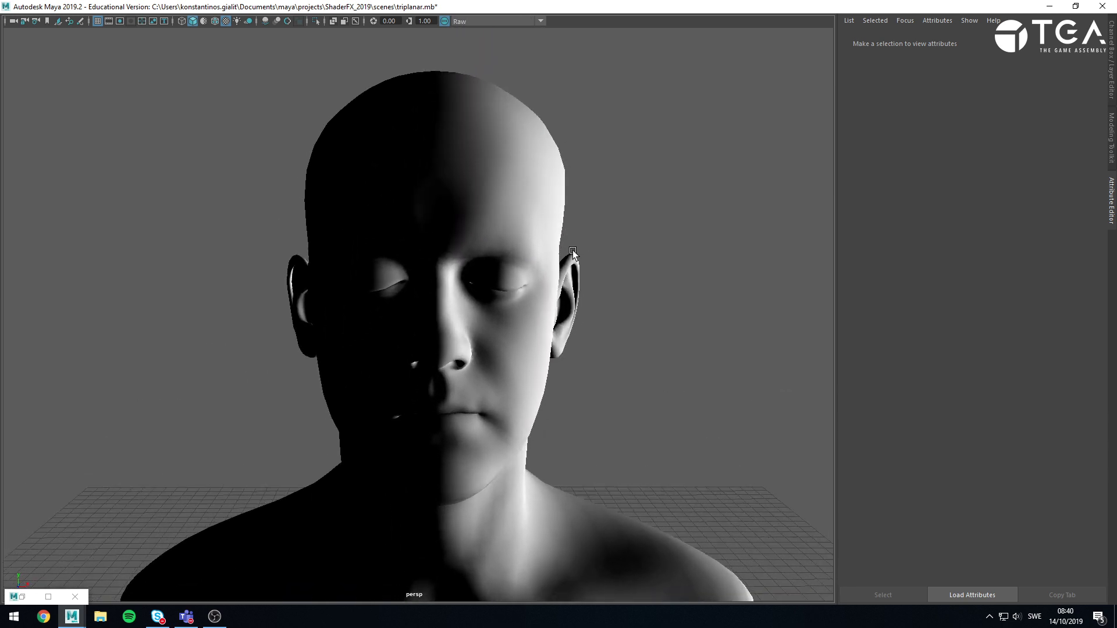
{"action": "scroll", "coordinate": [572, 251], "scroll_direction": "down", "scroll_amount": 5}
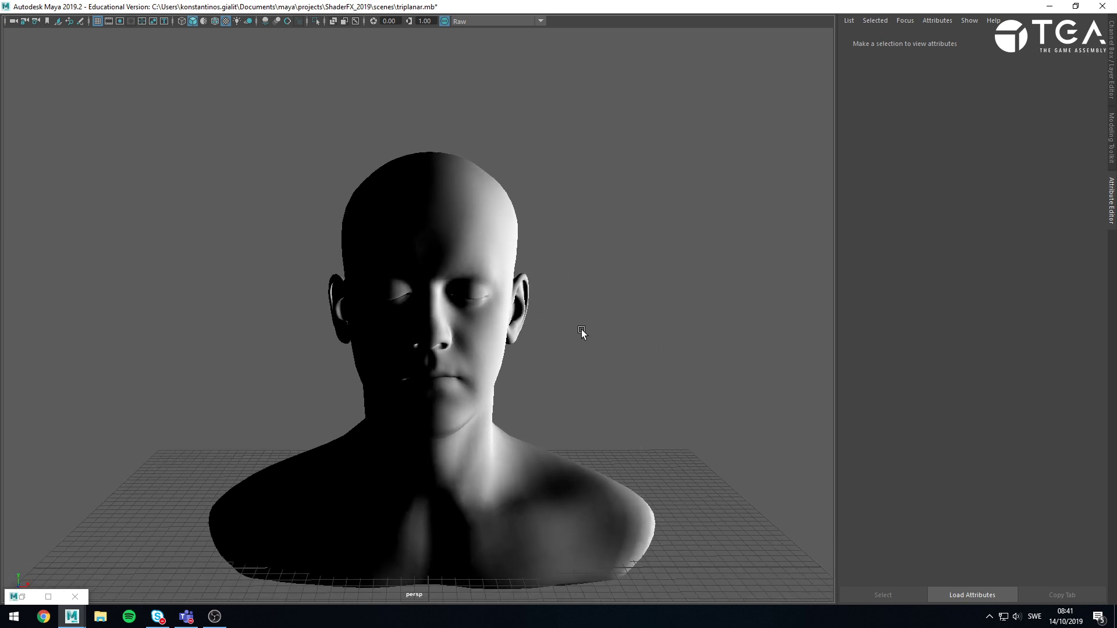
{"action": "left_click_drag", "start_coordinate": [581, 334], "coordinate": [553, 332], "text": "alt"}
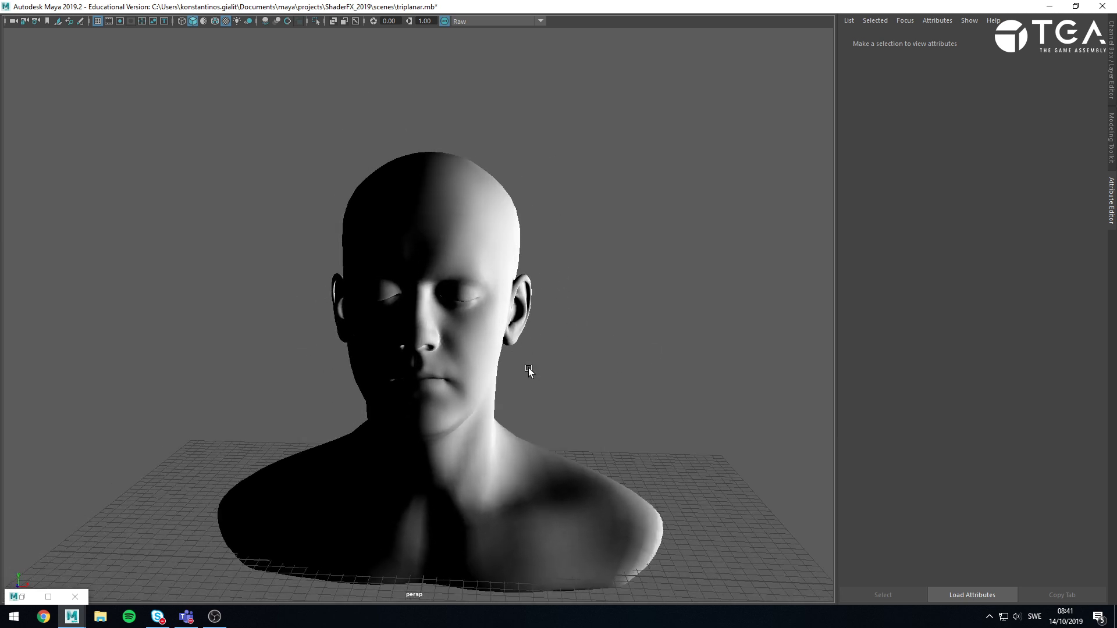
{"action": "scroll", "coordinate": [526, 369], "scroll_direction": "up", "scroll_amount": 5}
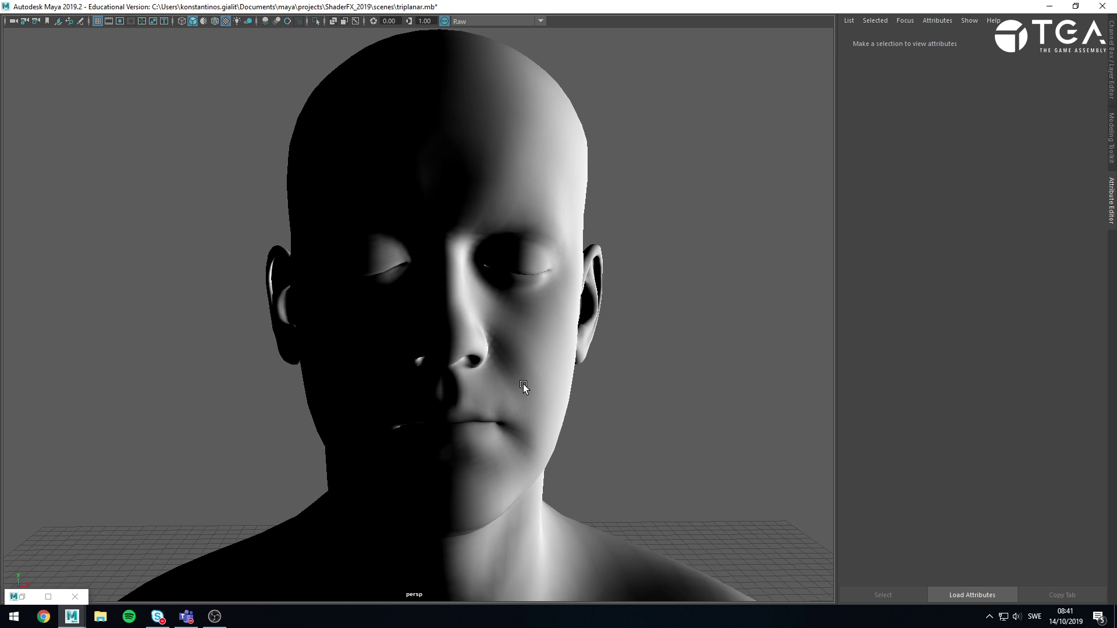
{"action": "scroll", "coordinate": [522, 384], "scroll_direction": "down", "scroll_amount": 2}
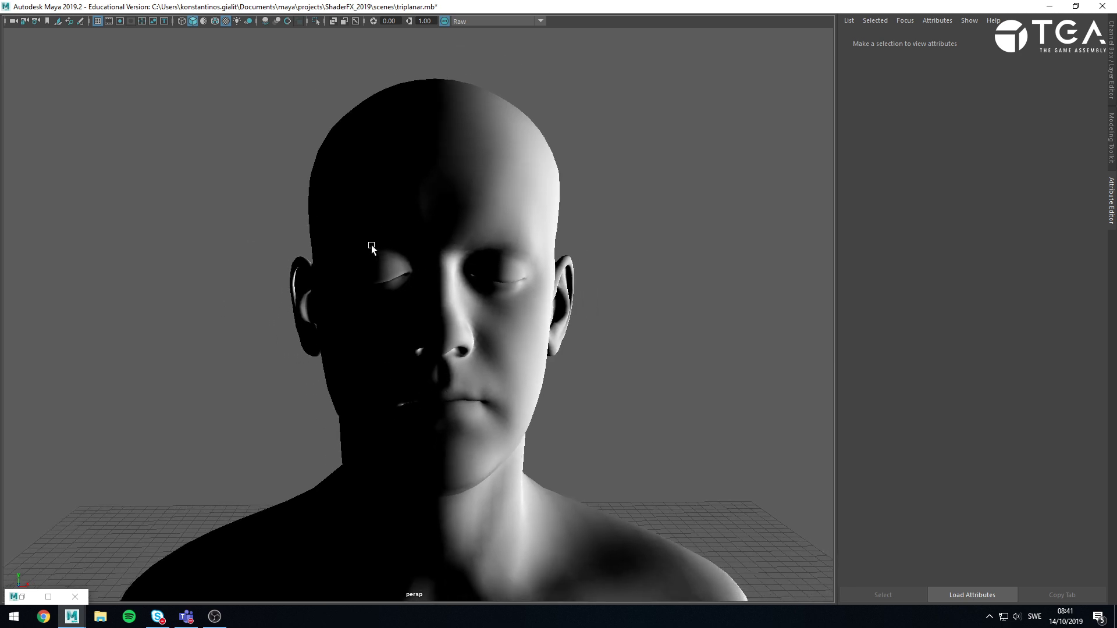
{"action": "left_click_drag", "start_coordinate": [710, 329], "coordinate": [570, 352], "text": "alt"}
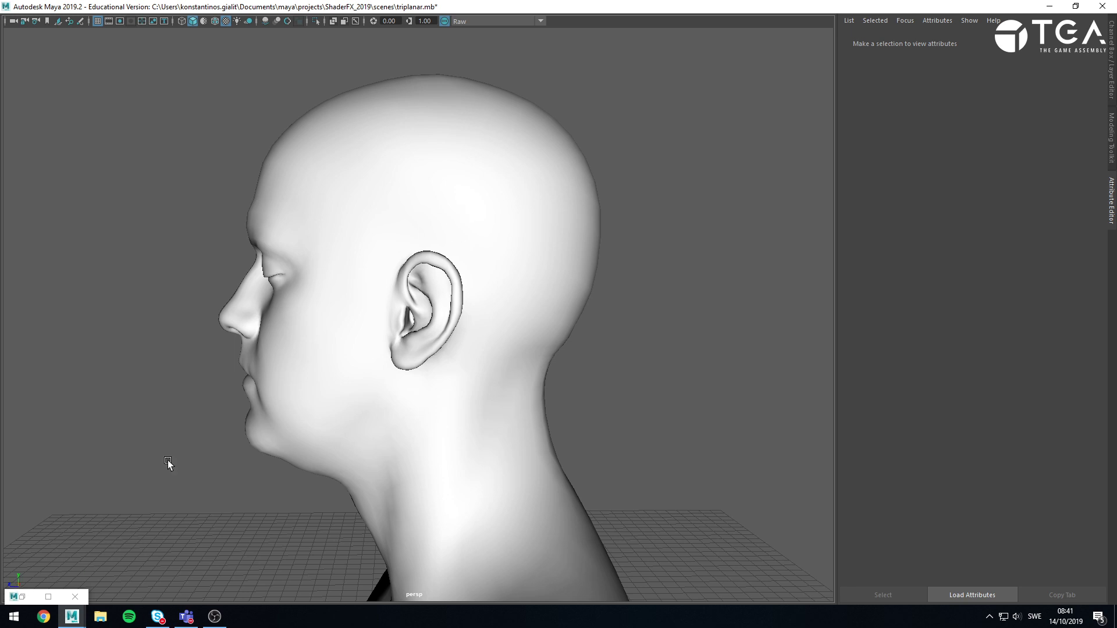
{"action": "left_click_drag", "start_coordinate": [296, 503], "coordinate": [281, 480], "text": "alt"}
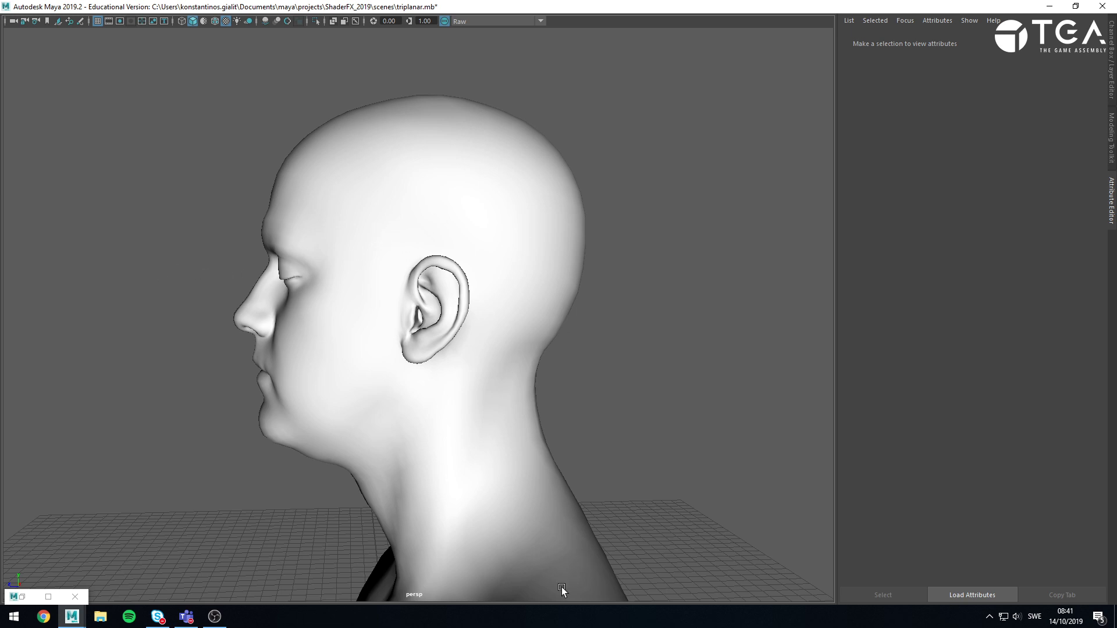
{"action": "left_click_drag", "start_coordinate": [1, 405], "coordinate": [319, 260], "text": "alt"}
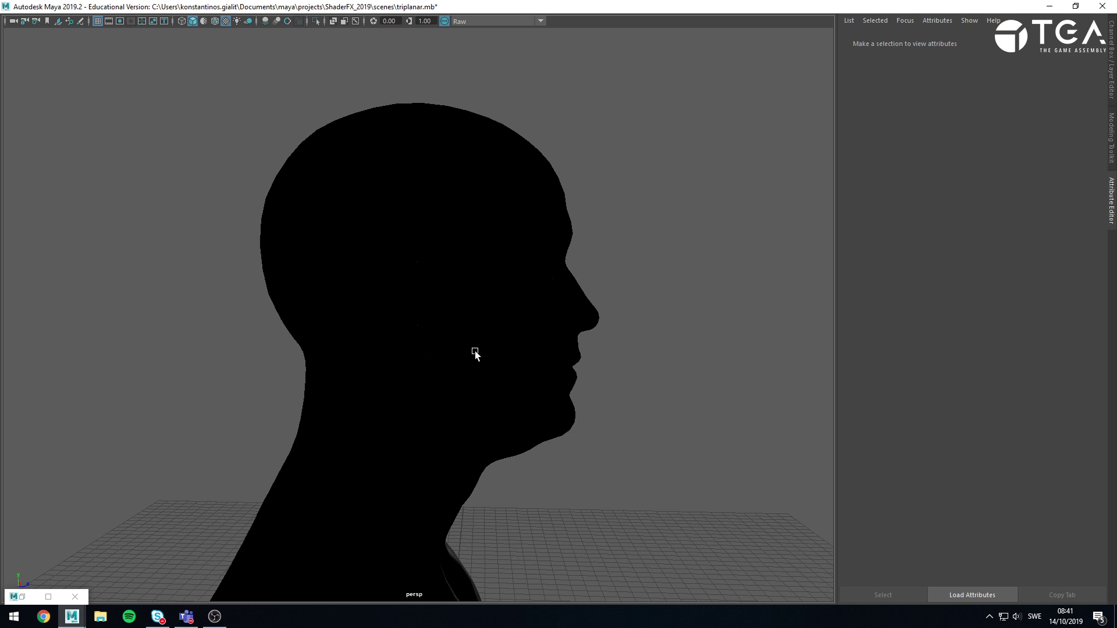
{"action": "mouse_move", "coordinate": [474, 350]}
{"action": "left_mouse_down", "text": "alt"}
{"action": "mouse_move", "coordinate": [608, 399]}
{"action": "mouse_move", "coordinate": [498, 395]}
{"action": "mouse_move", "coordinate": [495, 382]}
{"action": "mouse_move", "coordinate": [499, 404]}
{"action": "left_mouse_up", "text": "alt"}
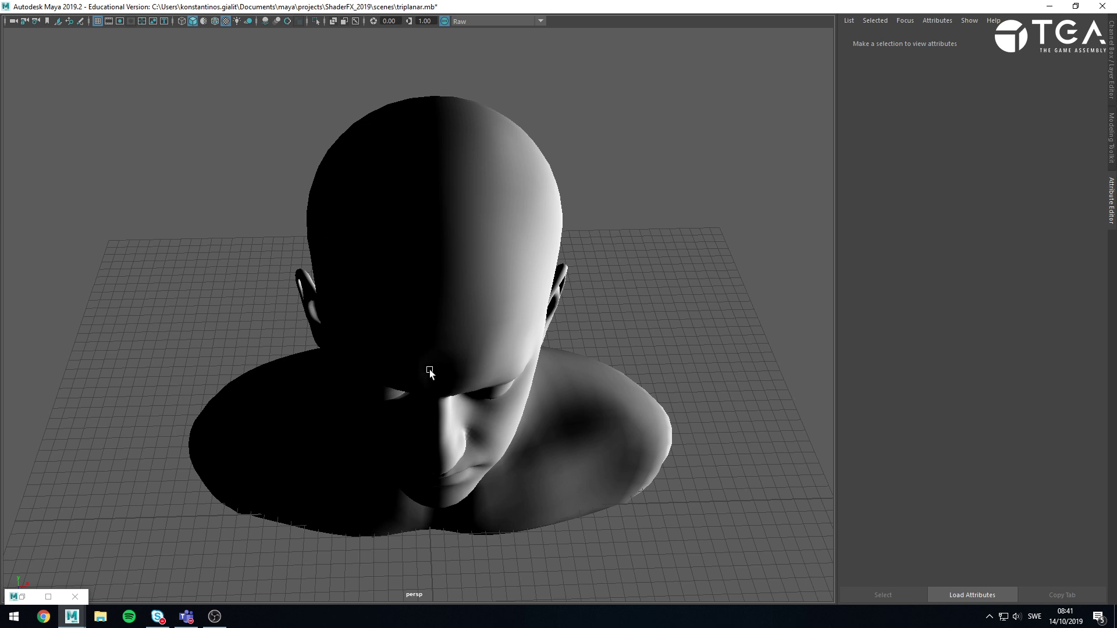
{"action": "left_click", "coordinate": [313, 306]}
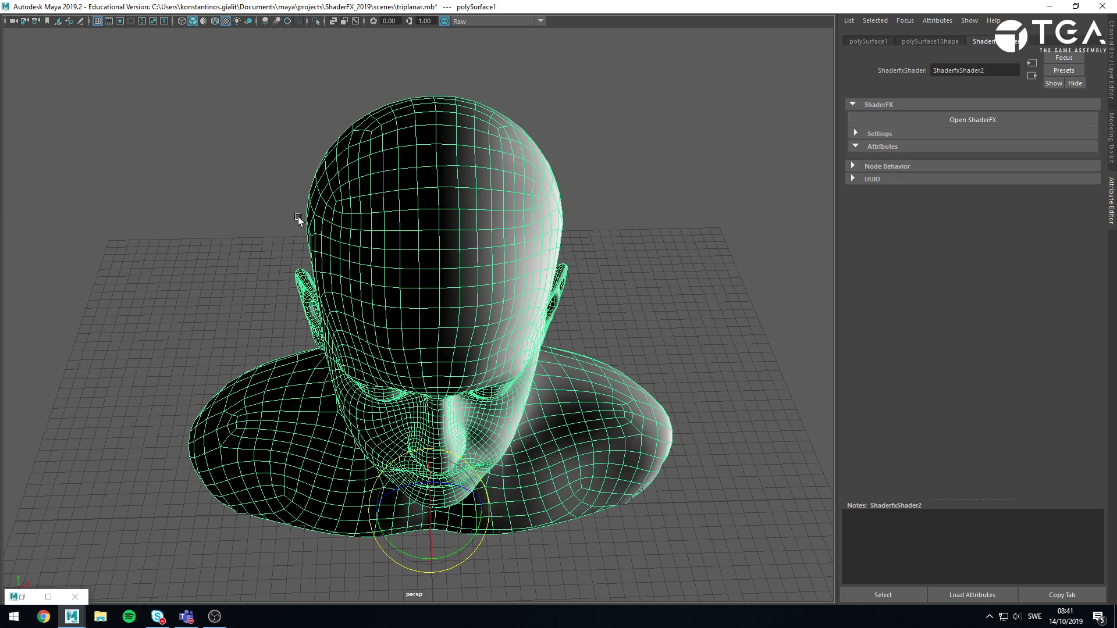
{"action": "left_click", "coordinate": [298, 217]}
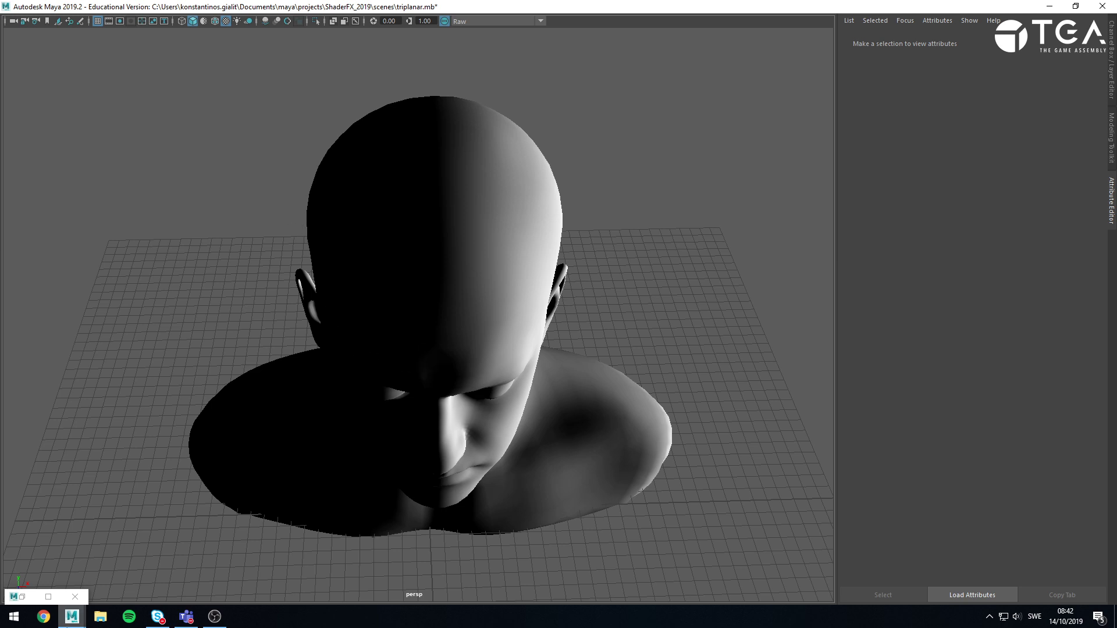
Return to the shader graph, find the Absolute math node and add it above the VectorComponent node
{"action": "left_click", "coordinate": [52, 598]}
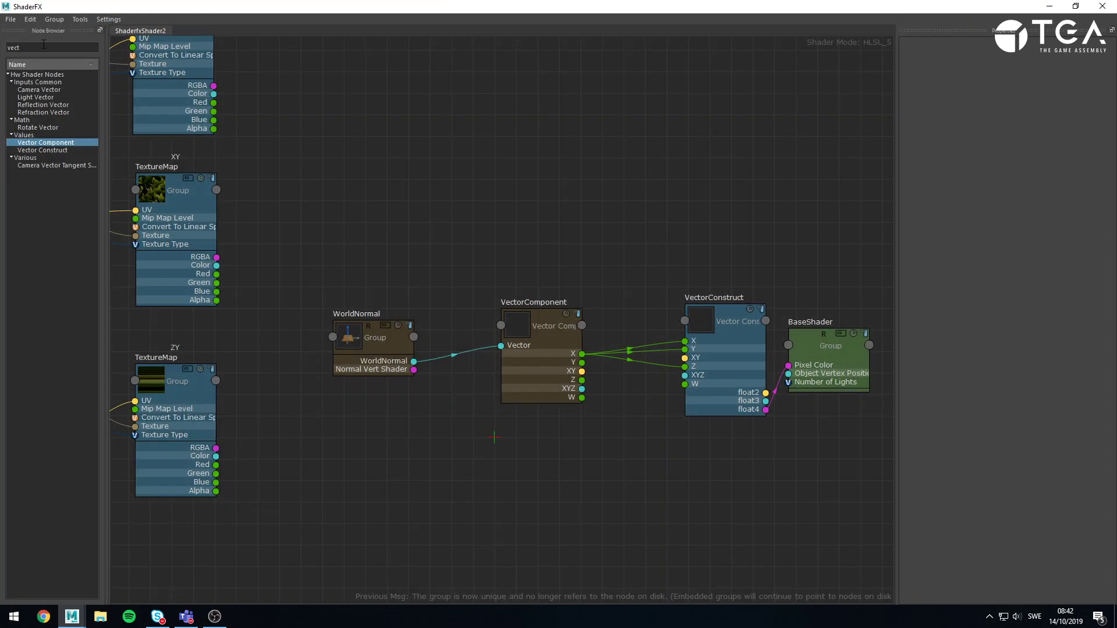
{"action": "double_click", "coordinate": [43, 47]}
{"action": "key", "text": "BackSpace"}
{"action": "type", "text": "bas"}
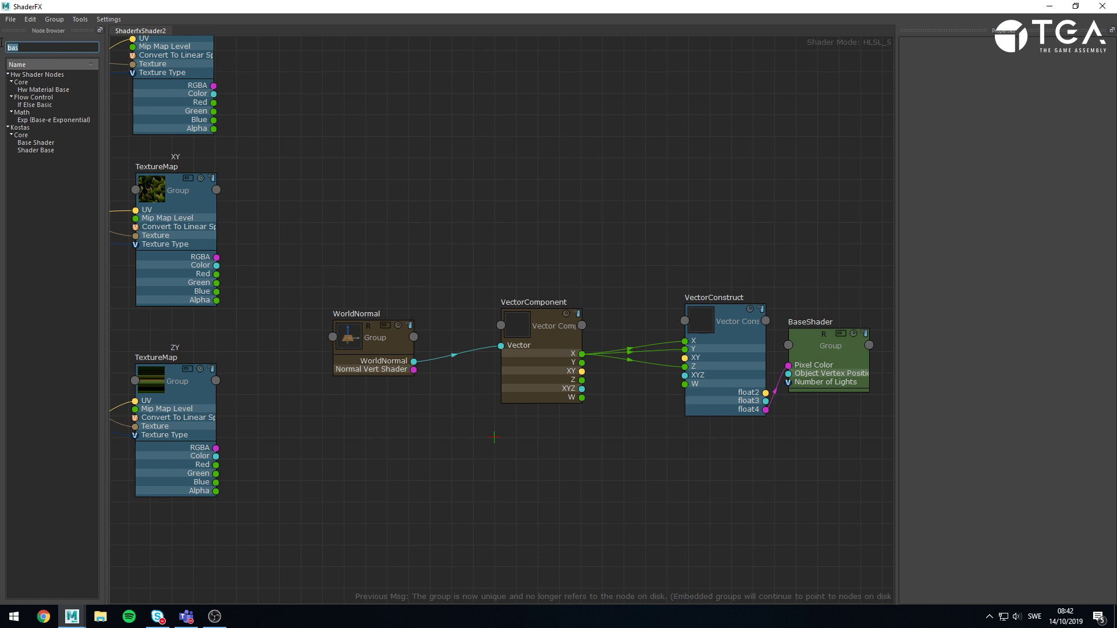
{"action": "type", "text": "babs"}
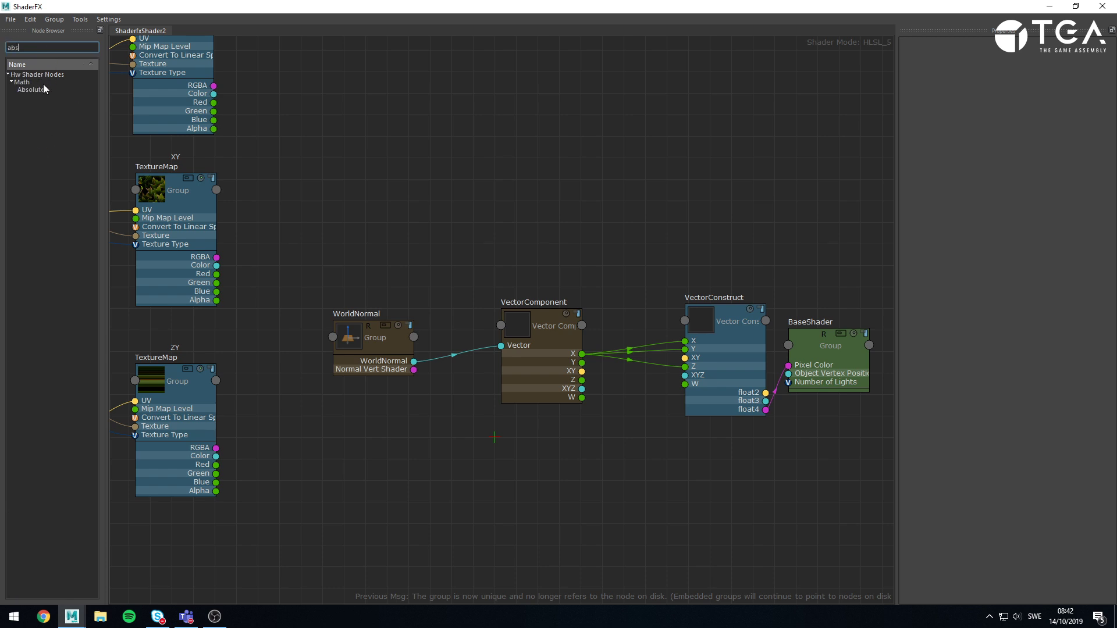
{"action": "left_click_drag", "start_coordinate": [32, 89], "coordinate": [664, 241]}
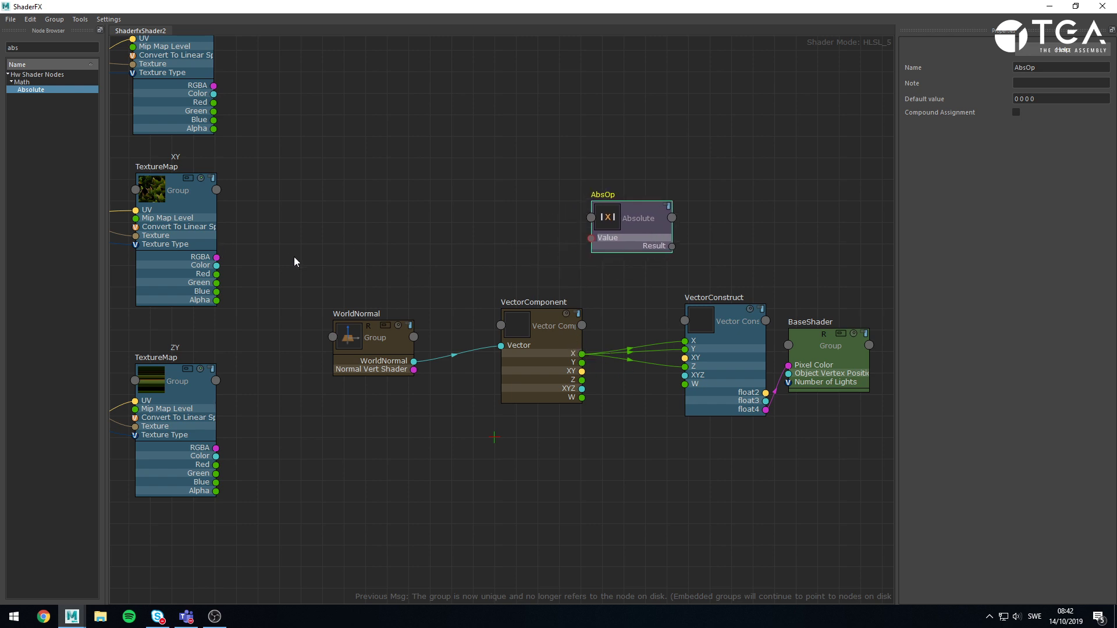
Make room between WorldNormal and VectorComponent, place the Absolute node there, and route WorldNormal through it into VectorComponent's Vector input
{"action": "scroll", "coordinate": [421, 313], "scroll_direction": "down", "scroll_amount": 5}
{"action": "middle_click_drag", "start_coordinate": [228, 279], "coordinate": [406, 318]}
{"action": "scroll", "coordinate": [609, 269], "scroll_direction": "up", "scroll_amount": 5}
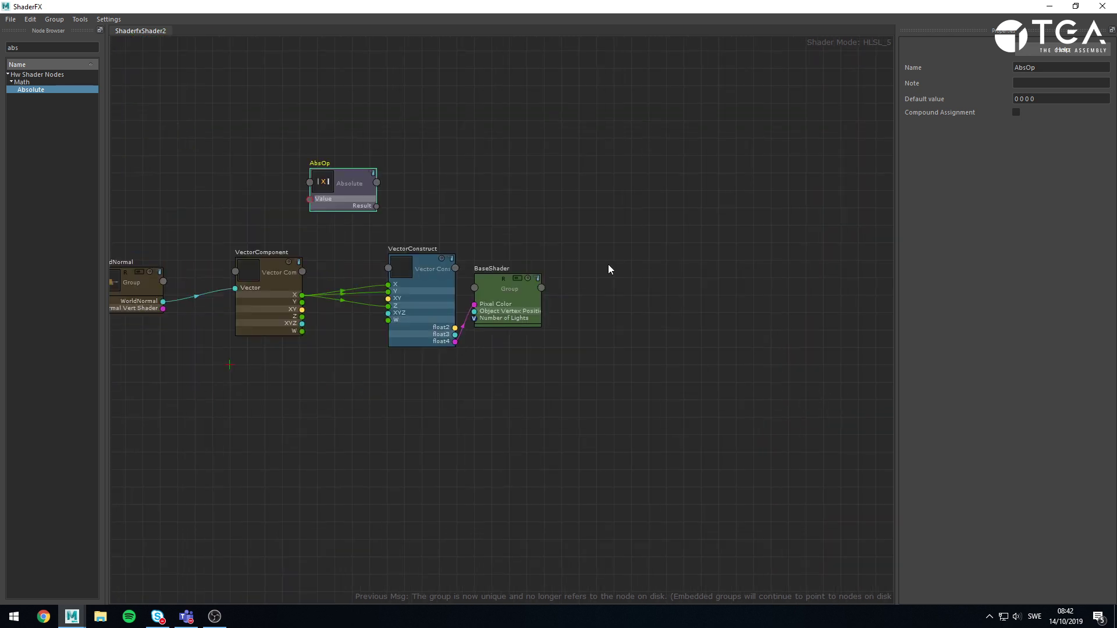
{"action": "middle_click_drag", "start_coordinate": [359, 202], "coordinate": [529, 265]}
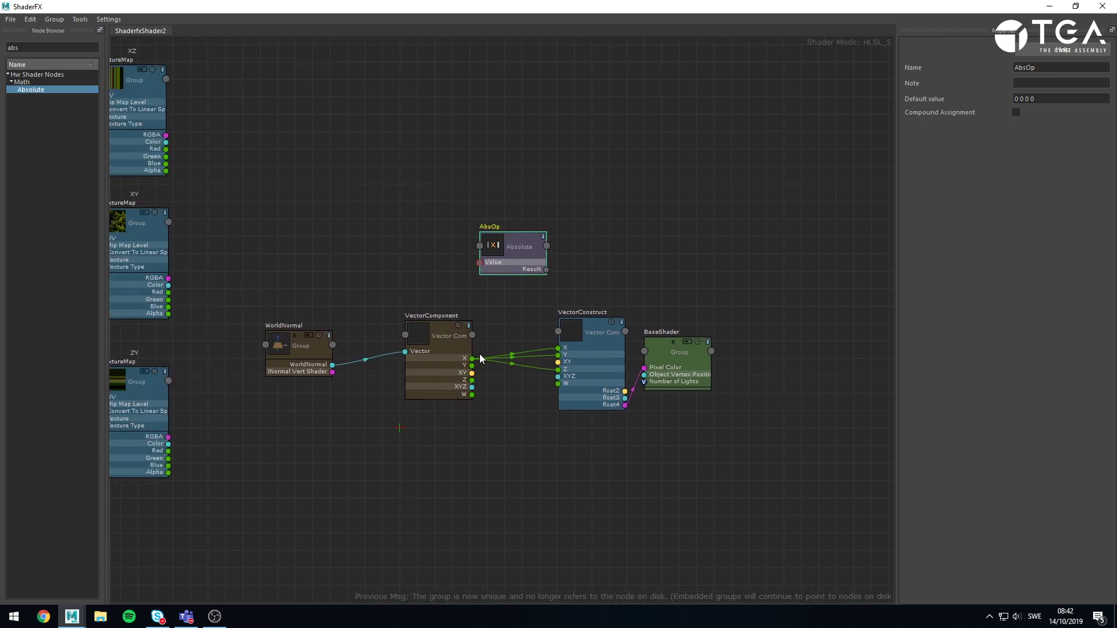
{"action": "left_click_drag", "start_coordinate": [513, 237], "coordinate": [387, 258]}
{"action": "left_click_drag", "start_coordinate": [775, 453], "coordinate": [542, 352]}
{"action": "left_click_drag", "start_coordinate": [380, 278], "coordinate": [418, 314]}
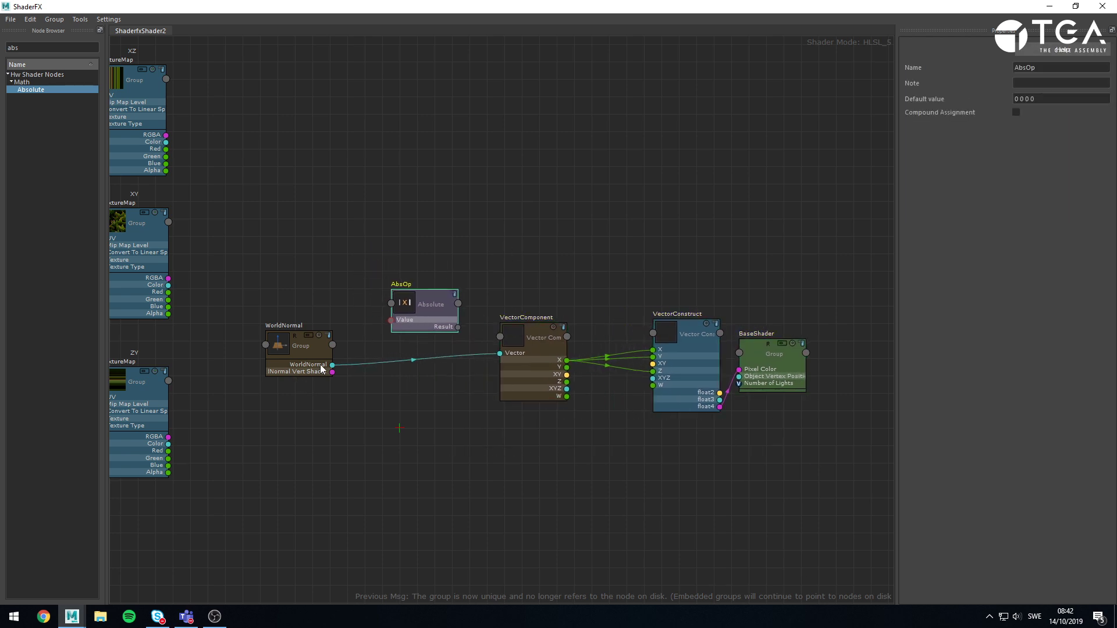
{"action": "left_click_drag", "start_coordinate": [332, 364], "coordinate": [500, 353]}
Examine the absolute X mask on the bust from the front and sides, near and far, and return to the shader graph
{"action": "left_click", "coordinate": [1045, 6]}
{"action": "left_click_drag", "start_coordinate": [594, 347], "coordinate": [404, 329], "text": "alt"}
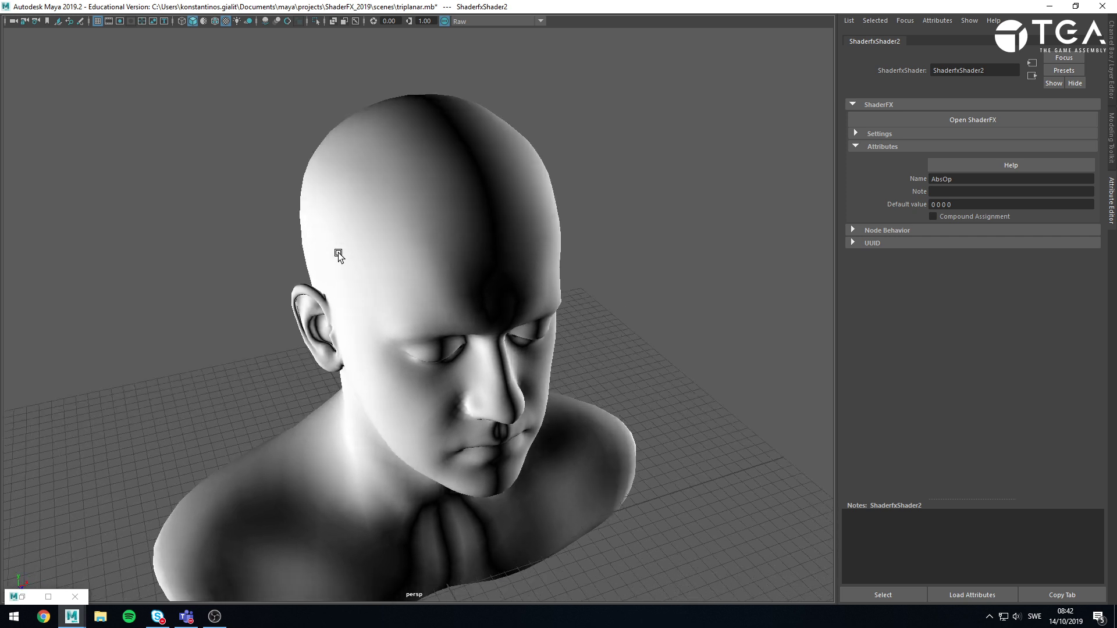
{"action": "left_click", "coordinate": [678, 273]}
{"action": "left_click_drag", "start_coordinate": [678, 273], "coordinate": [639, 248], "text": "alt"}
{"action": "right_click_drag", "start_coordinate": [641, 250], "coordinate": [316, 143], "text": "alt"}
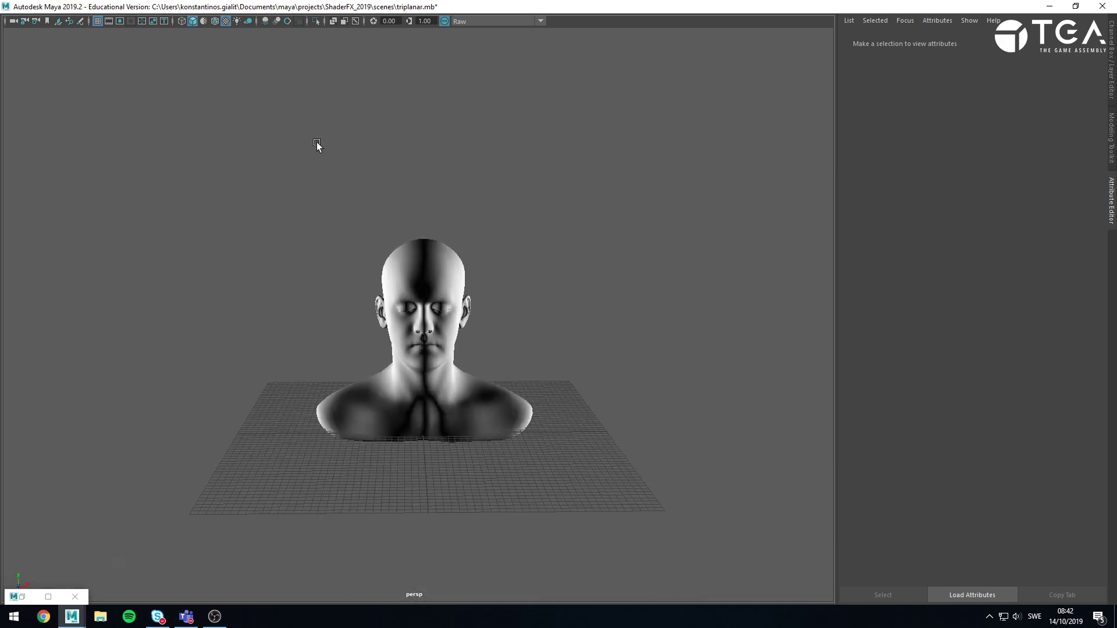
{"action": "left_click_drag", "start_coordinate": [316, 143], "coordinate": [399, 158], "text": "alt"}
{"action": "right_click_drag", "start_coordinate": [399, 159], "coordinate": [711, 313], "text": "alt"}
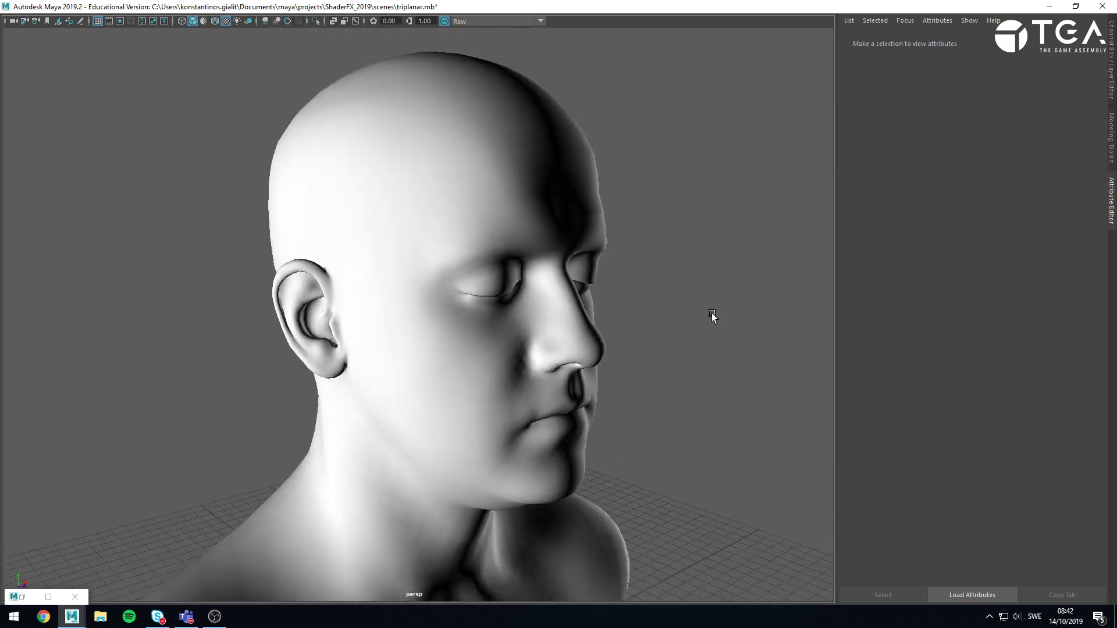
{"action": "left_click_drag", "start_coordinate": [711, 313], "coordinate": [233, 518], "text": "alt"}
{"action": "left_click", "coordinate": [48, 596]}
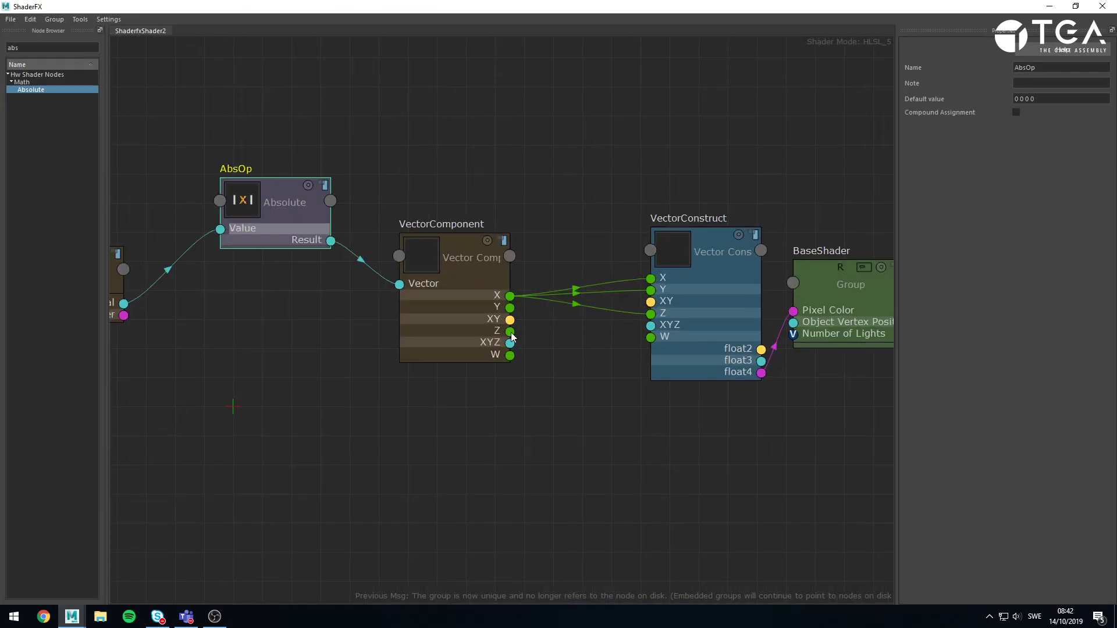
Feed VectorComponent's Z output into VectorConstruct's X, Y and Z inputs and check the resulting mask on the bust
{"action": "left_click_drag", "start_coordinate": [509, 331], "coordinate": [651, 278]}
{"action": "left_click_drag", "start_coordinate": [510, 331], "coordinate": [651, 290]}
{"action": "left_click_drag", "start_coordinate": [510, 331], "coordinate": [650, 313]}
{"action": "left_click", "coordinate": [1049, 6]}
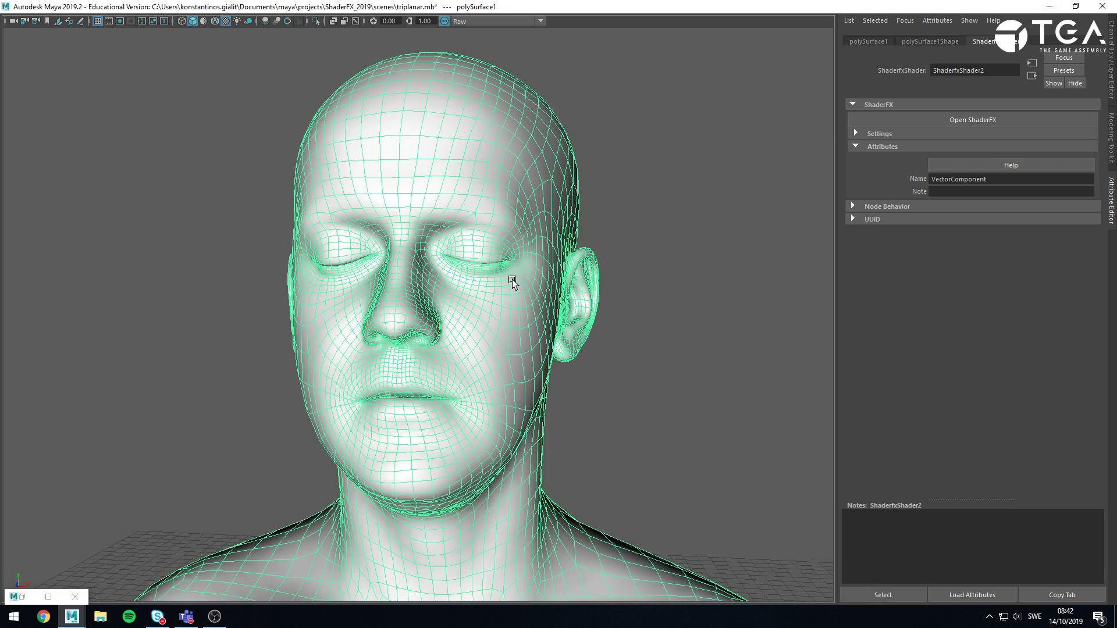
{"action": "left_click", "coordinate": [758, 309]}
{"action": "left_click_drag", "start_coordinate": [785, 309], "coordinate": [591, 379], "text": "alt"}
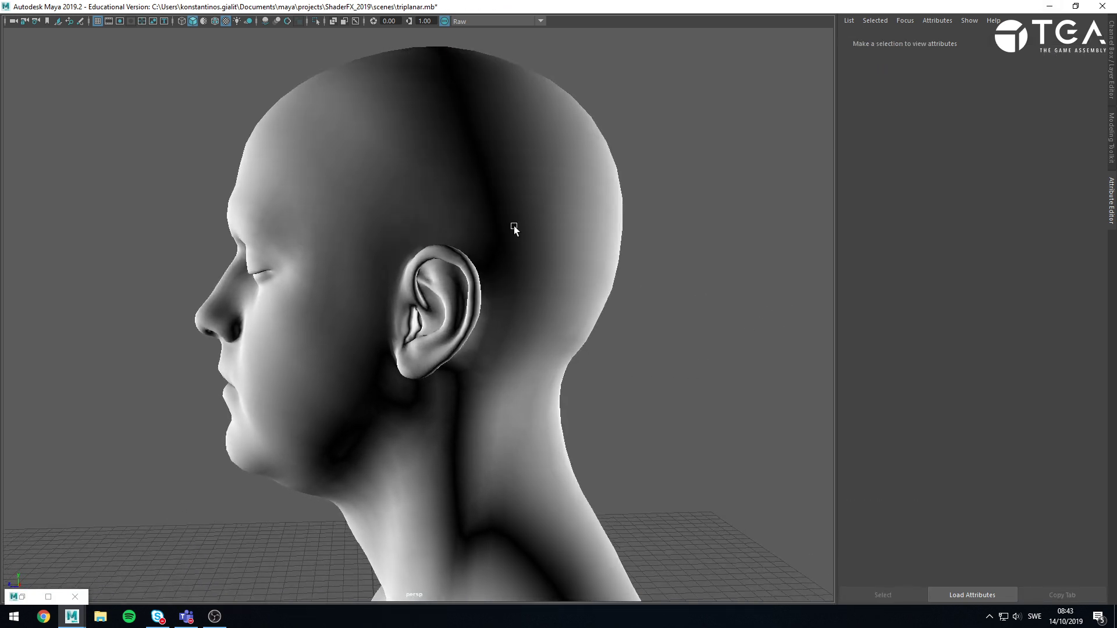
{"action": "left_click_drag", "start_coordinate": [481, 161], "coordinate": [549, 330], "text": "alt"}
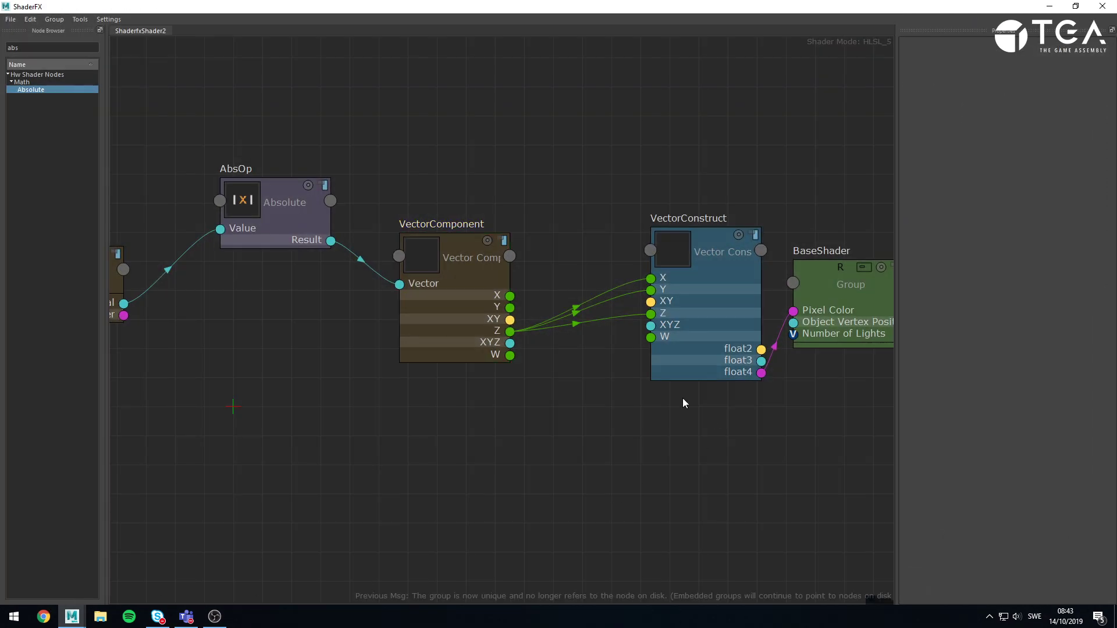
Tighten the shader graph by moving WorldNormal, VectorComponent, VectorConstruct and BaseShader into a compact row around the Absolute node
{"action": "scroll", "coordinate": [713, 453], "scroll_direction": "down", "scroll_amount": 2}
{"action": "mouse_move", "coordinate": [553, 330]}
{"action": "left_mouse_down"}
{"action": "mouse_move", "coordinate": [602, 279]}
{"action": "mouse_move", "coordinate": [554, 347]}
{"action": "left_mouse_up"}
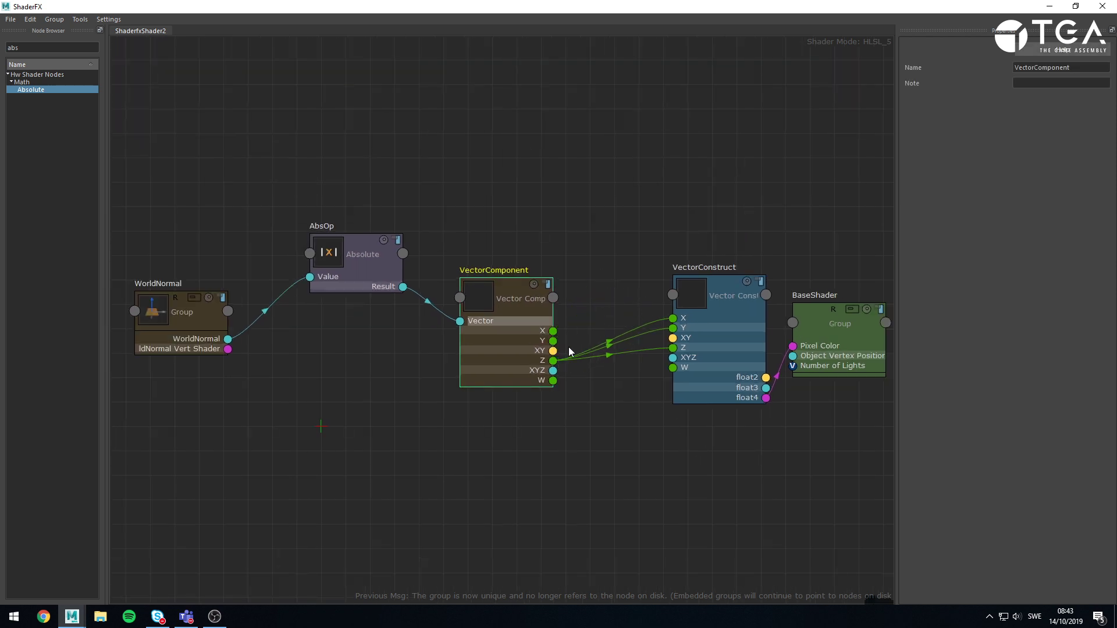
{"action": "left_click_drag", "start_coordinate": [592, 305], "coordinate": [557, 342]}
{"action": "scroll", "coordinate": [512, 343], "scroll_direction": "down", "scroll_amount": 2}
{"action": "left_click", "coordinate": [271, 258]}
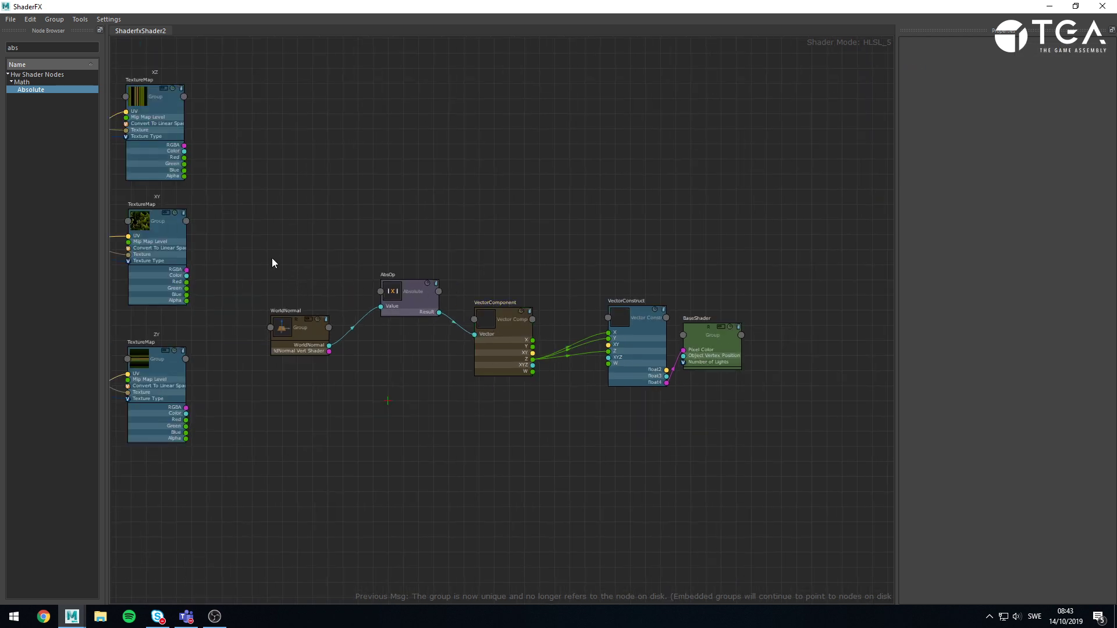
{"action": "left_click_drag", "start_coordinate": [309, 331], "coordinate": [323, 292]}
{"action": "left_click_drag", "start_coordinate": [501, 364], "coordinate": [490, 343]}
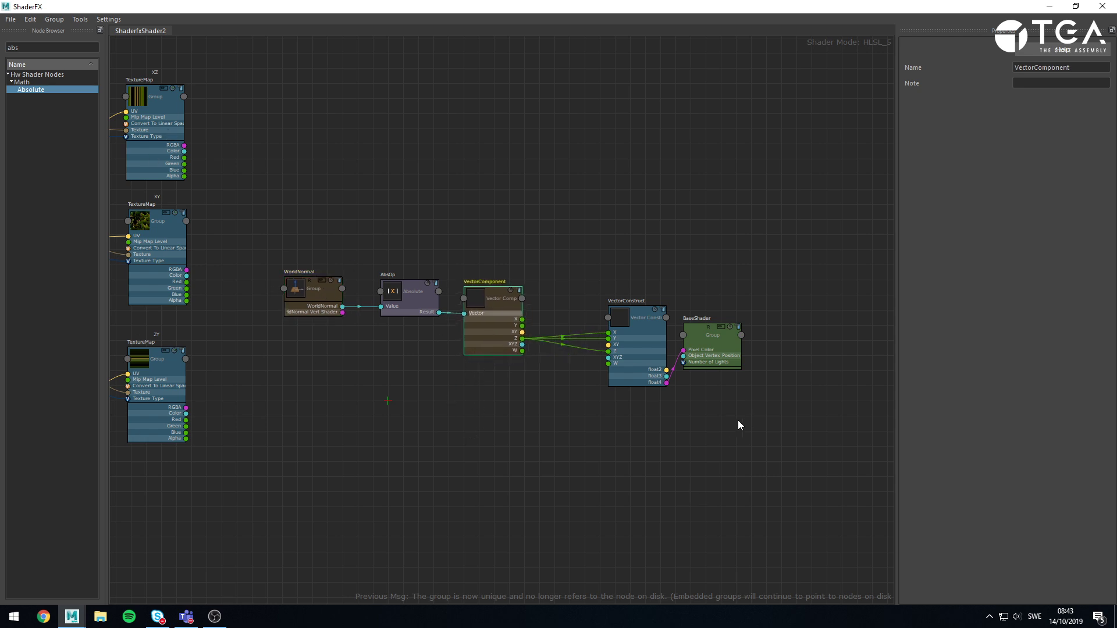
{"action": "left_click_drag", "start_coordinate": [747, 437], "coordinate": [609, 263]}
{"action": "left_click_drag", "start_coordinate": [633, 346], "coordinate": [595, 357]}
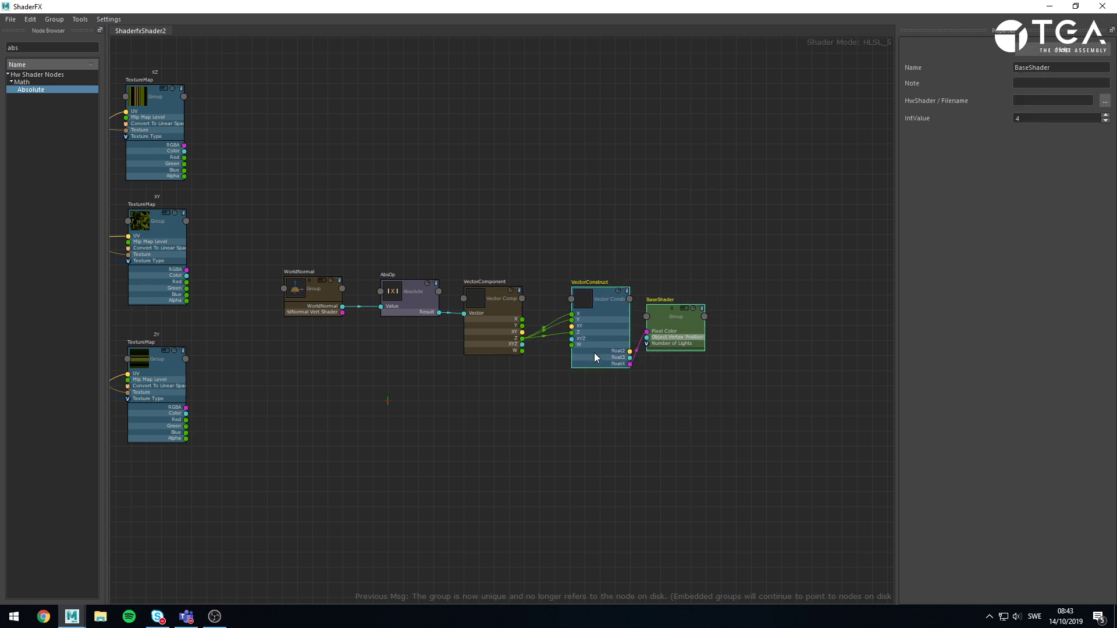
Move the whole node chain from WorldNormal to BaseShader below the texture projection network
{"action": "scroll", "coordinate": [566, 244], "scroll_direction": "down", "scroll_amount": 4}
{"action": "left_click_drag", "start_coordinate": [521, 219], "coordinate": [800, 354]}
{"action": "left_click_drag", "start_coordinate": [744, 320], "coordinate": [386, 482]}
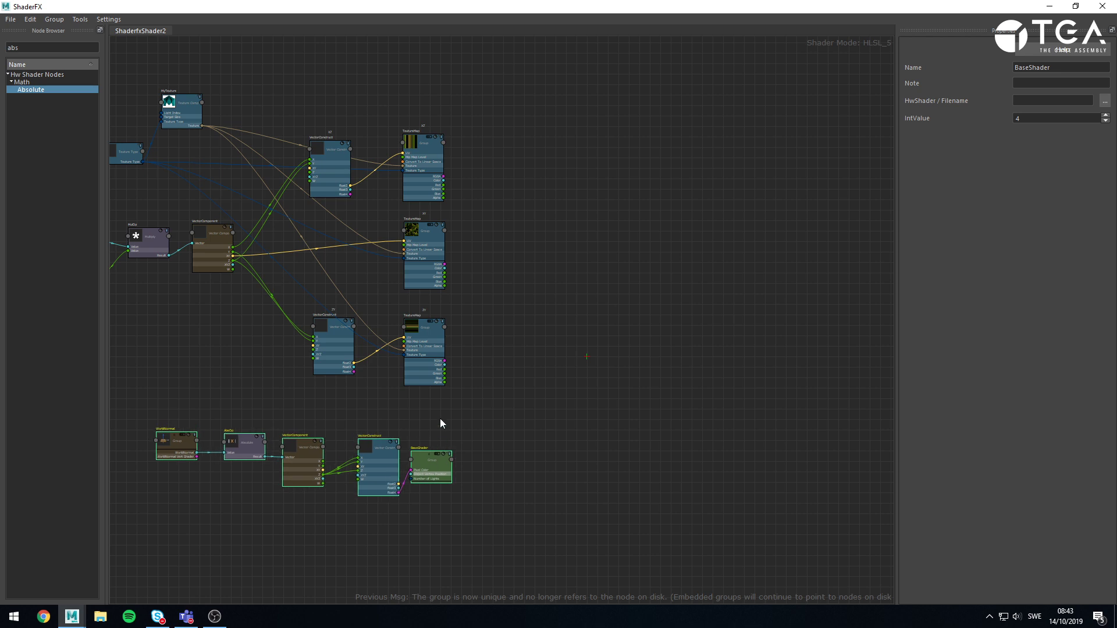
{"action": "middle_click_drag", "start_coordinate": [440, 418], "coordinate": [644, 426]}
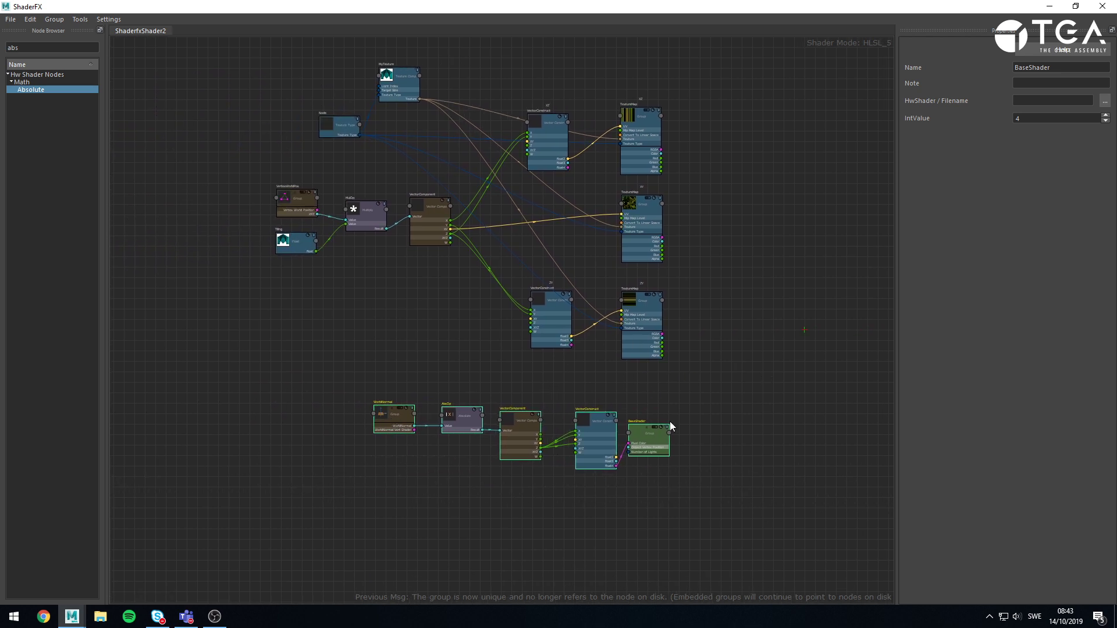
{"action": "left_click", "coordinate": [646, 497]}
Examine the absolute Z mask on the bust from the front, the side and three-quarter angles
{"action": "left_click", "coordinate": [1047, 6]}
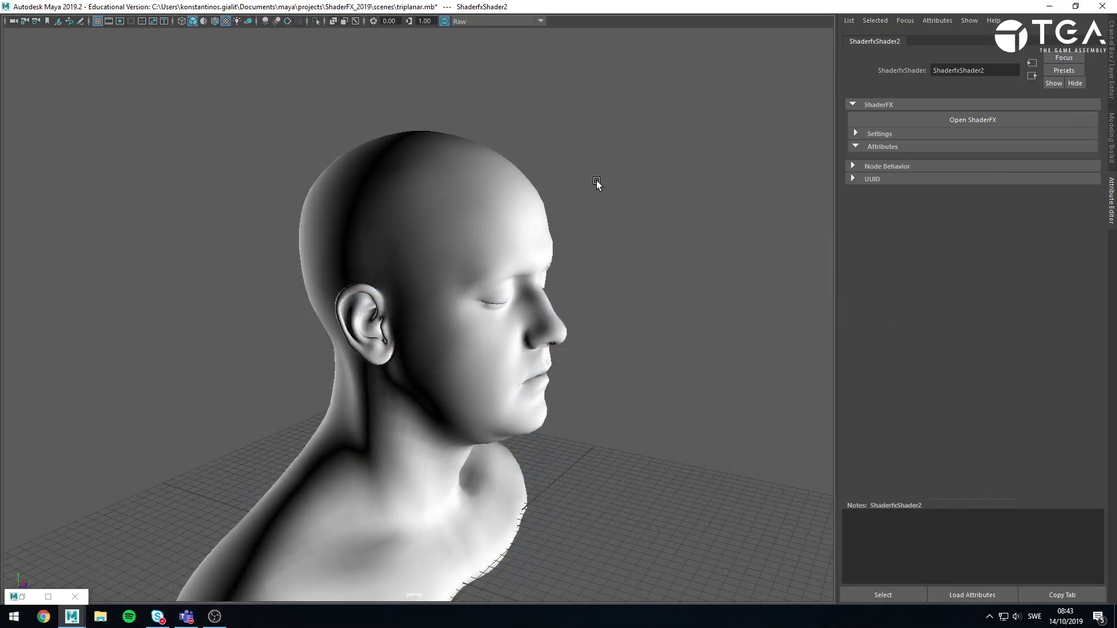
{"action": "left_click_drag", "start_coordinate": [412, 296], "coordinate": [305, 308], "text": "alt"}
{"action": "left_click_drag", "start_coordinate": [463, 344], "coordinate": [396, 256], "text": "alt"}
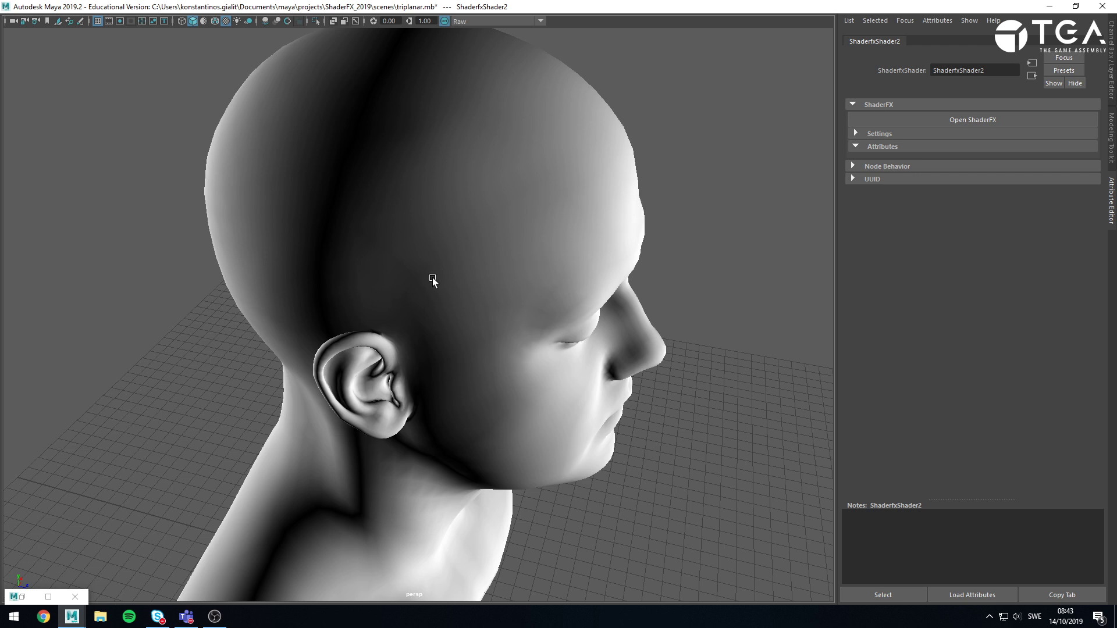
{"action": "left_click_drag", "start_coordinate": [571, 298], "coordinate": [453, 208], "text": "alt"}
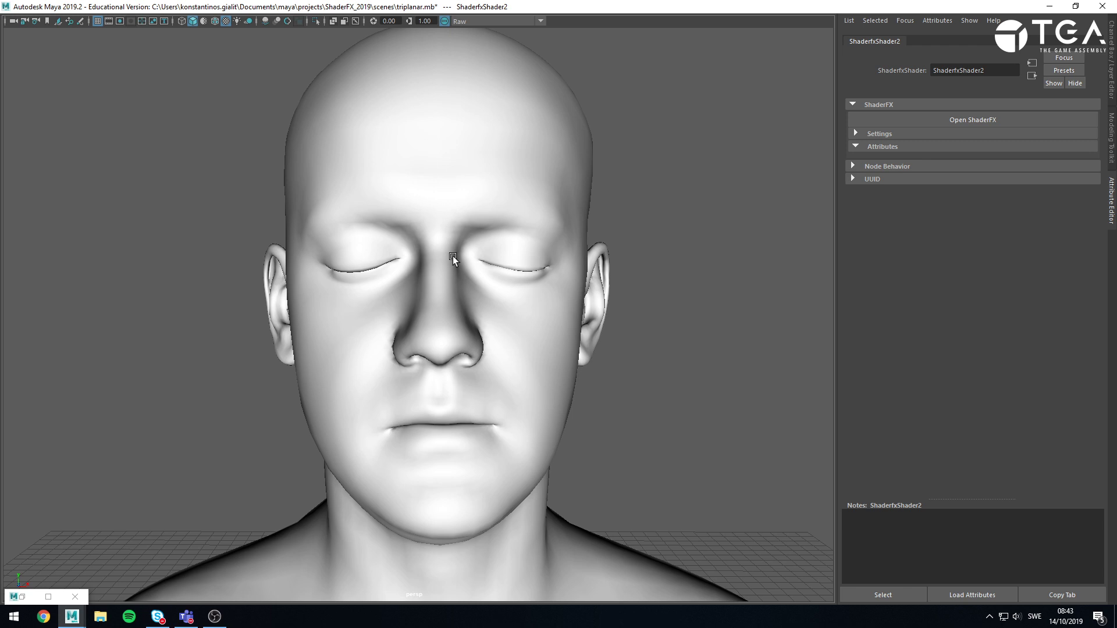
{"action": "left_click_drag", "start_coordinate": [320, 246], "coordinate": [404, 273], "text": "alt"}
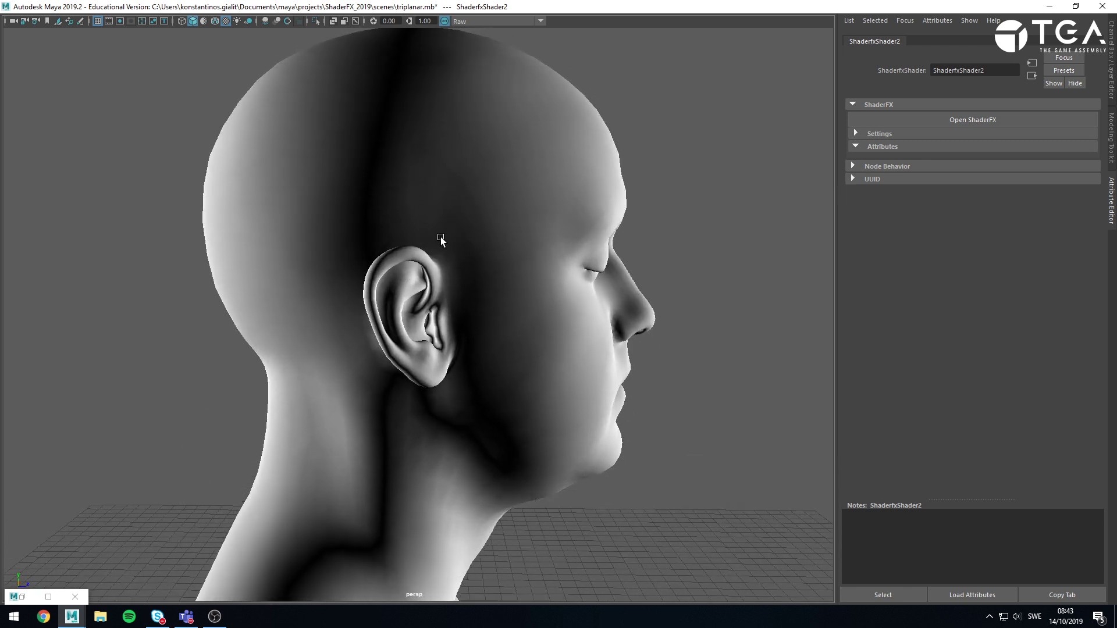
{"action": "left_click_drag", "start_coordinate": [441, 239], "coordinate": [341, 239], "text": "alt"}
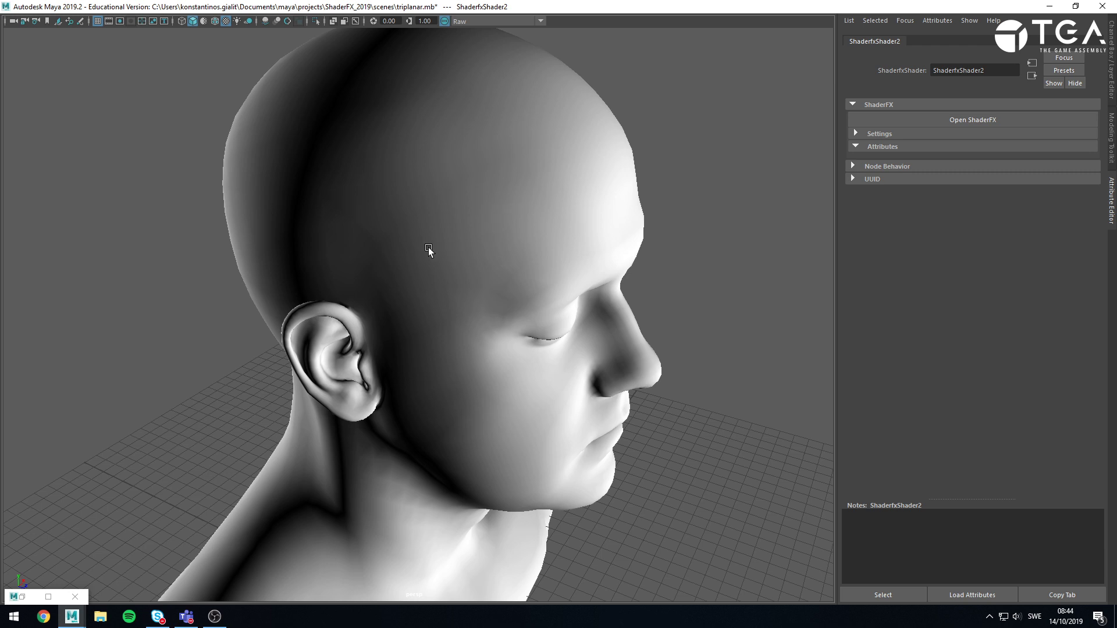
Return to the shader graph and move the WorldNormal-to-BaseShader chain to the right of the TextureMap nodes
{"action": "left_click", "coordinate": [58, 593]}
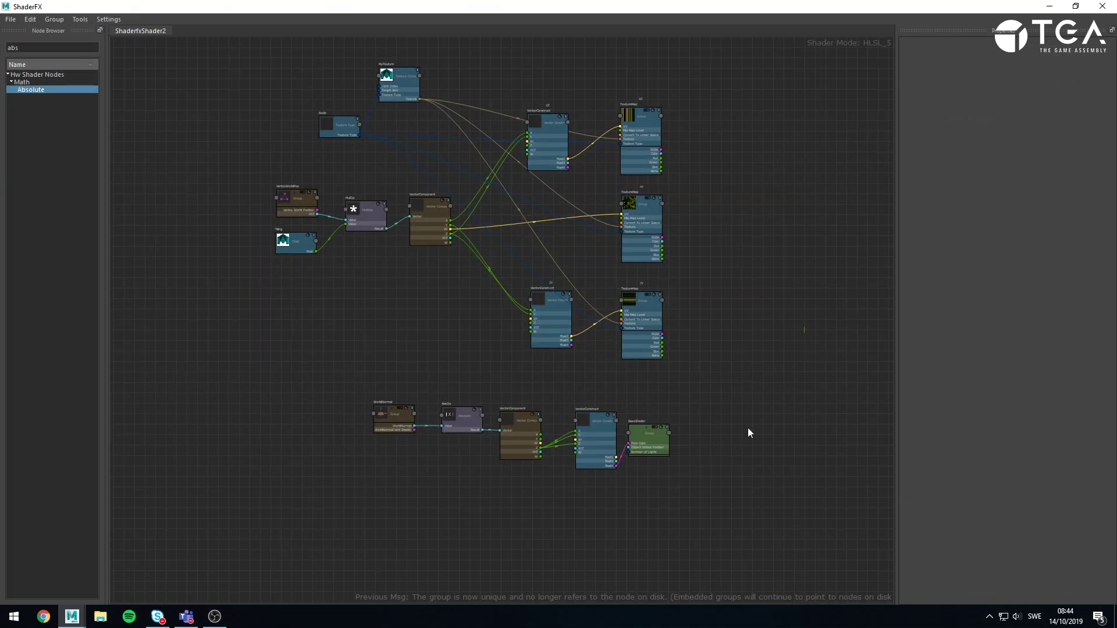
{"action": "left_click_drag", "start_coordinate": [412, 412], "coordinate": [663, 505]}
{"action": "left_click_drag", "start_coordinate": [626, 464], "coordinate": [923, 279]}
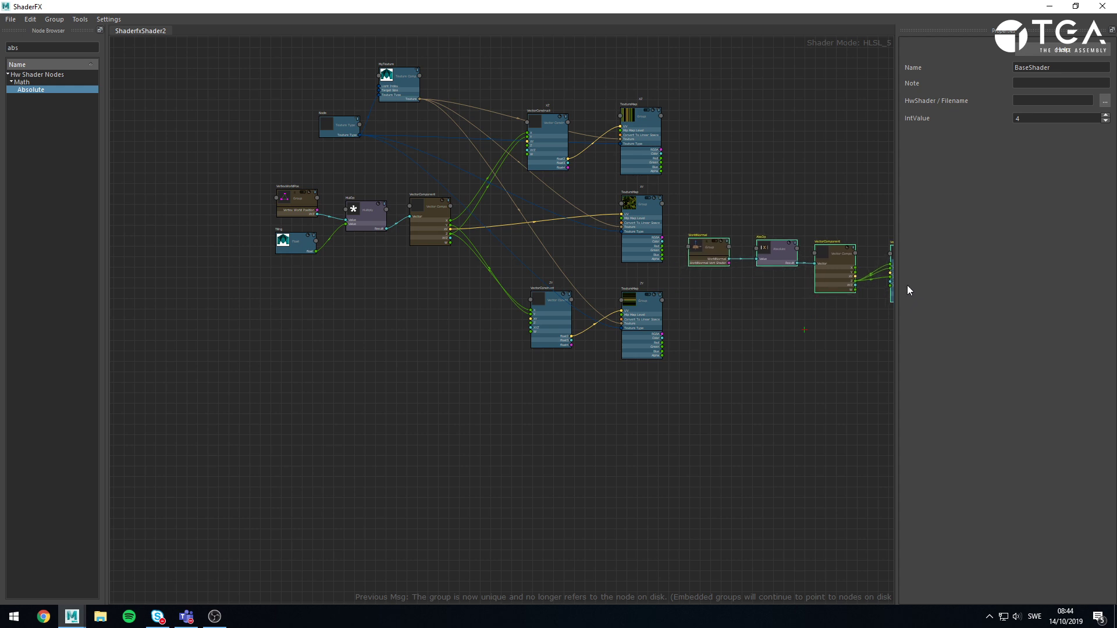
{"action": "left_click", "coordinate": [756, 259]}
{"action": "middle_click_drag", "start_coordinate": [795, 213], "coordinate": [476, 214]}
{"action": "scroll", "coordinate": [483, 235], "scroll_direction": "up", "scroll_amount": 3}
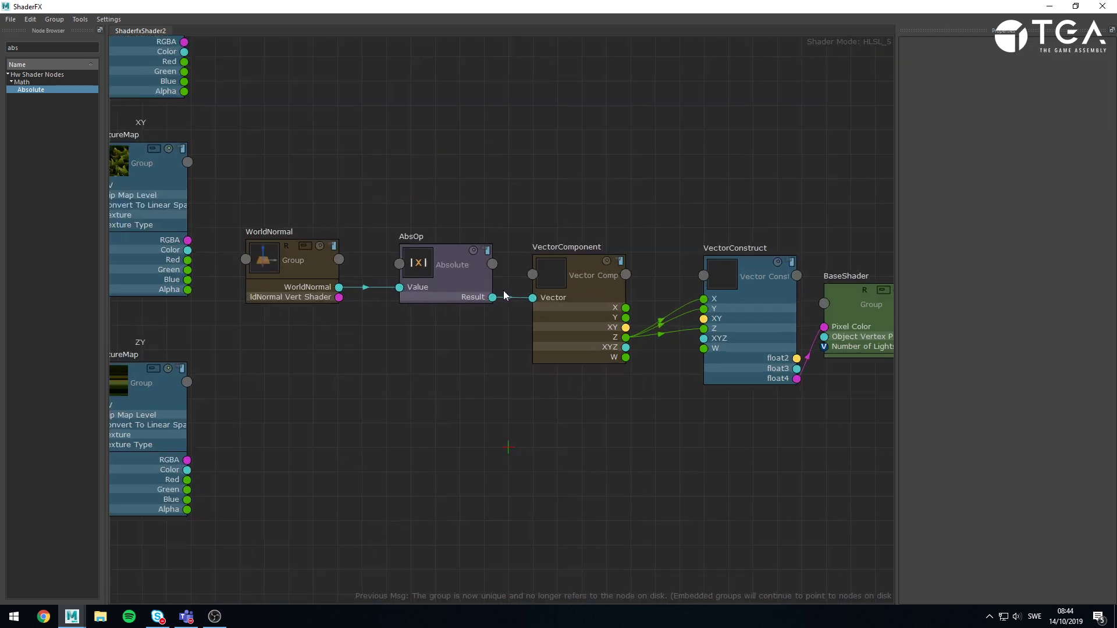
Delete the connections from VectorComponent's Z output to VectorConstruct
{"action": "left_click", "coordinate": [682, 312]}
{"action": "key", "text": "Delete"}
{"action": "left_click", "coordinate": [682, 316]}
{"action": "left_click", "coordinate": [682, 329]}
{"action": "key", "text": "Delete"}
Move the WorldNormal, Absolute and VectorComponent nodes beneath the world-position part of the projection network
{"action": "scroll", "coordinate": [553, 322], "scroll_direction": "down", "scroll_amount": 2}
{"action": "left_click_drag", "start_coordinate": [368, 226], "coordinate": [550, 362]}
{"action": "scroll", "coordinate": [546, 391], "scroll_direction": "down", "scroll_amount": 4}
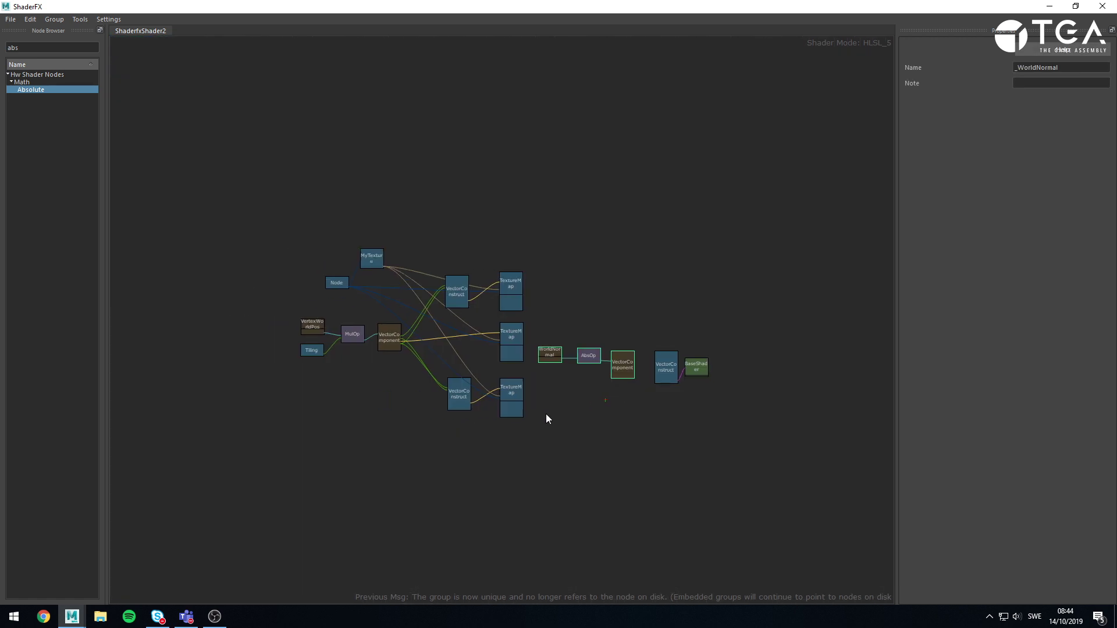
{"action": "scroll", "coordinate": [633, 381], "scroll_direction": "up", "scroll_amount": 3}
{"action": "left_click_drag", "start_coordinate": [666, 269], "coordinate": [152, 470]}
{"action": "middle_click_drag", "start_coordinate": [335, 431], "coordinate": [470, 422]}
{"action": "mouse_move", "coordinate": [361, 468]}
{"action": "left_mouse_down"}
{"action": "mouse_move", "coordinate": [337, 484]}
{"action": "mouse_move", "coordinate": [345, 483]}
{"action": "left_mouse_up"}
{"action": "left_click", "coordinate": [407, 433]}
{"action": "left_click_drag", "start_coordinate": [180, 412], "coordinate": [386, 502]}
{"action": "left_click", "coordinate": [529, 321]}
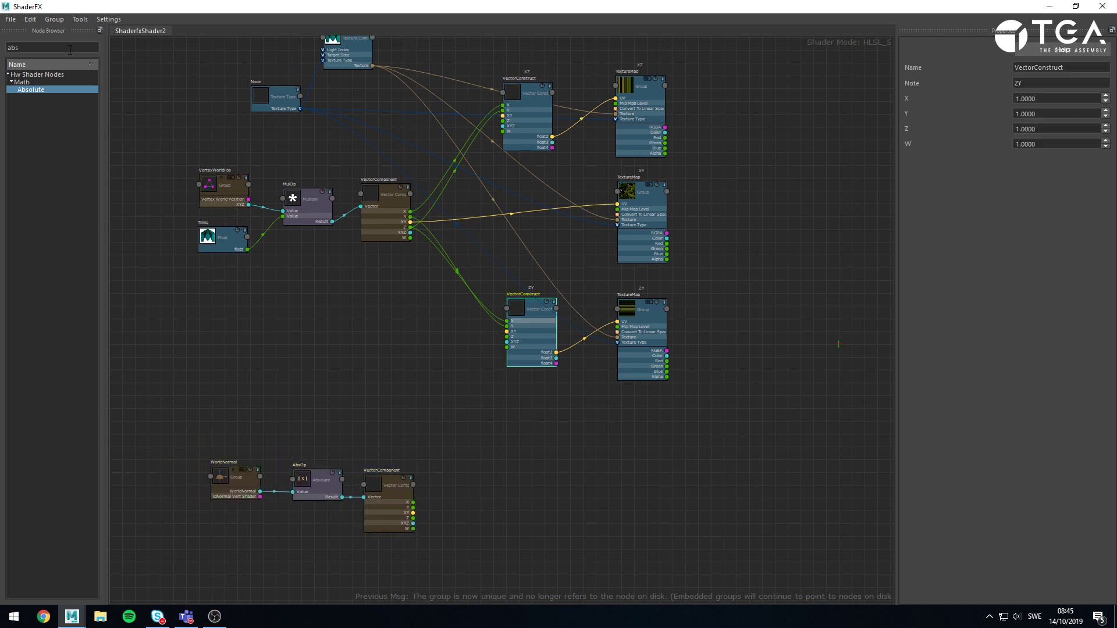
Search the node library for "linear" and add a Linear Interpolate Mix node to the right of the ZY TextureMap
{"action": "left_click_drag", "start_coordinate": [30, 48], "coordinate": [1, 46]}
{"action": "type", "text": "linear"}
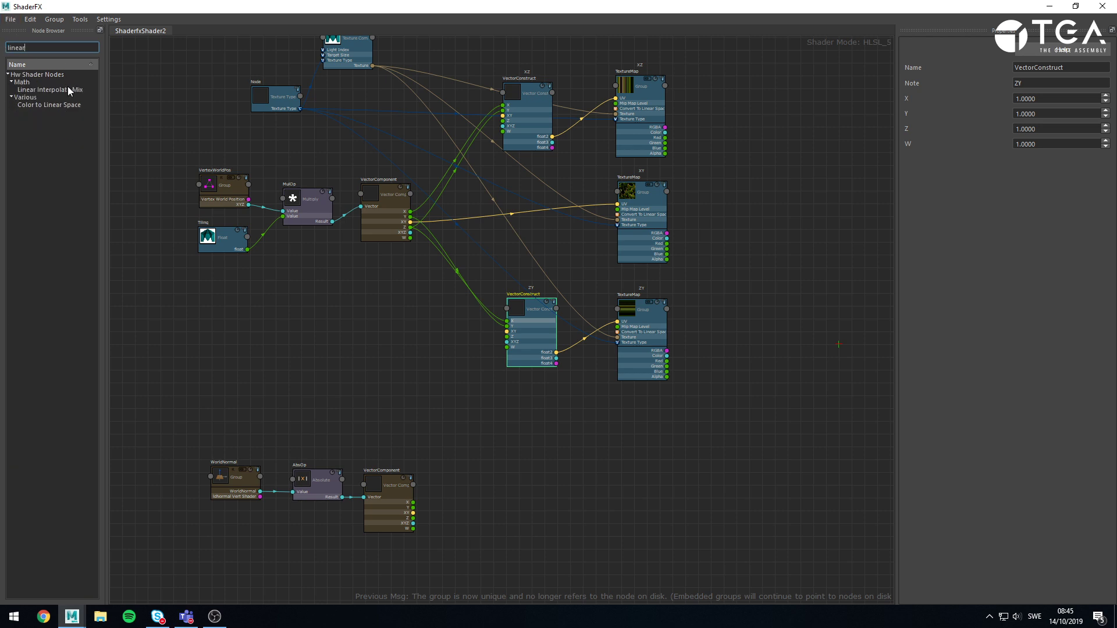
{"action": "left_click_drag", "start_coordinate": [67, 89], "coordinate": [817, 352]}
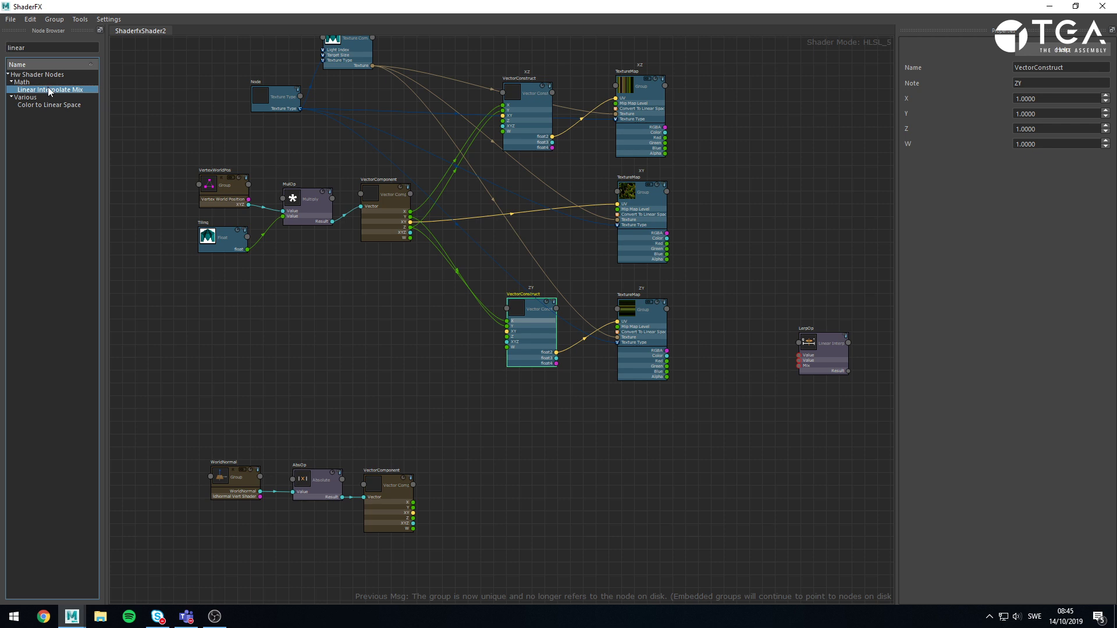
{"action": "left_click_drag", "start_coordinate": [825, 357], "coordinate": [765, 372]}
Move the WorldNormal, Absolute and VectorComponent nodes under the ZY TextureMap, near the LerpOp node
{"action": "left_click_drag", "start_coordinate": [176, 423], "coordinate": [638, 473]}
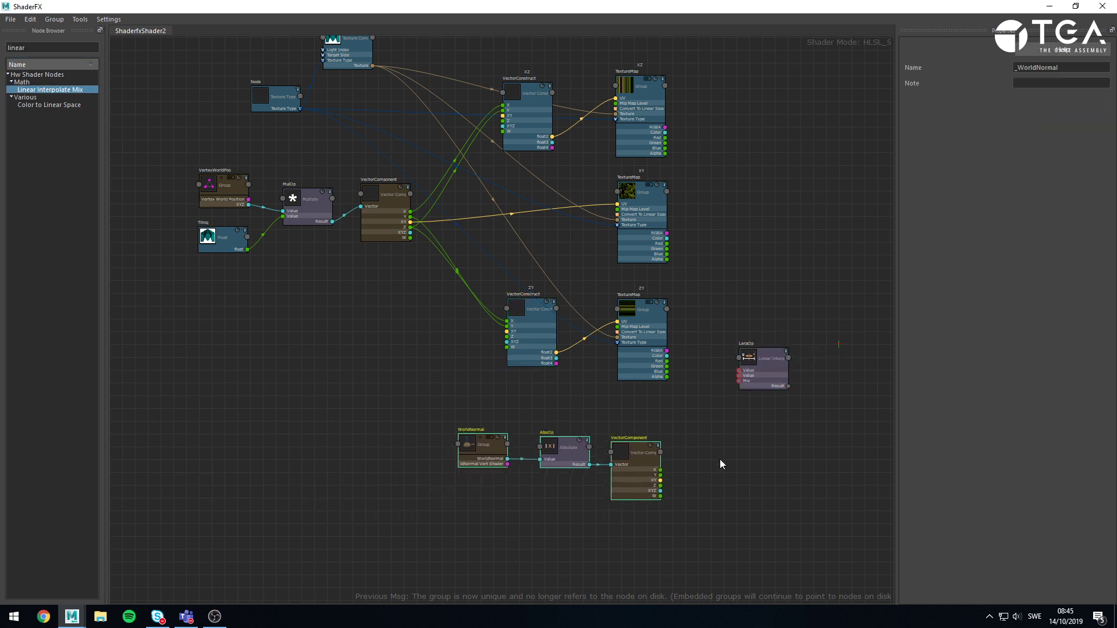
{"action": "scroll", "coordinate": [720, 459], "scroll_direction": "up", "scroll_amount": 3}
{"action": "left_click", "coordinate": [786, 337]}
{"action": "left_click", "coordinate": [789, 401]}
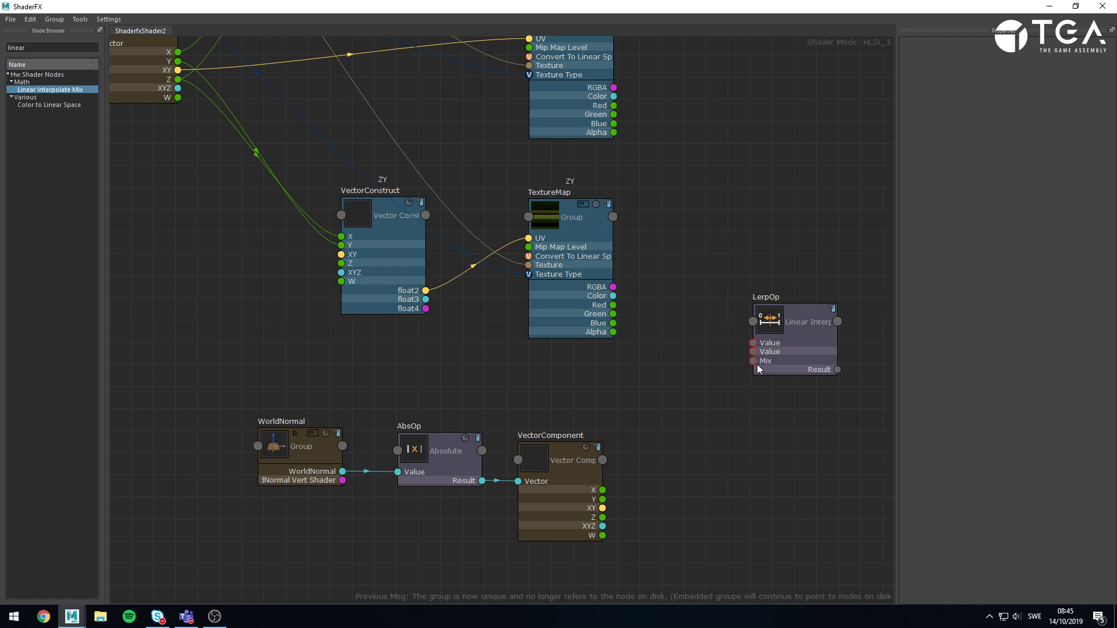
Look at the bust in the viewport and return to the shader graph
{"action": "left_click_drag", "start_coordinate": [753, 362], "coordinate": [730, 375]}
{"action": "left_click", "coordinate": [1050, 6]}
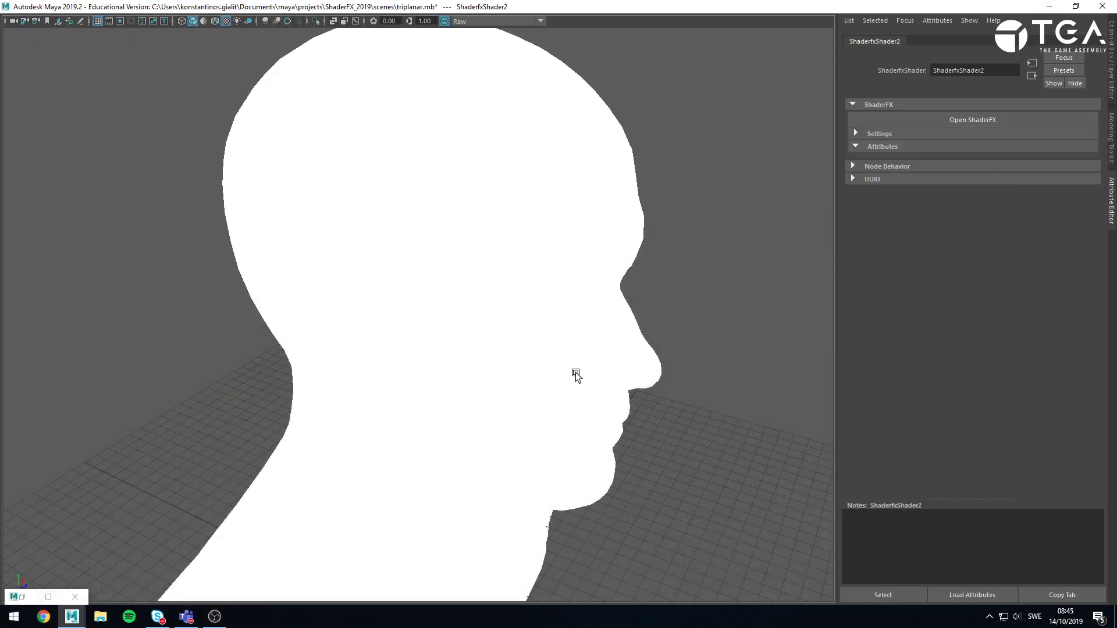
{"action": "left_click_drag", "start_coordinate": [573, 374], "coordinate": [415, 329], "text": "alt"}
{"action": "left_click", "coordinate": [48, 596]}
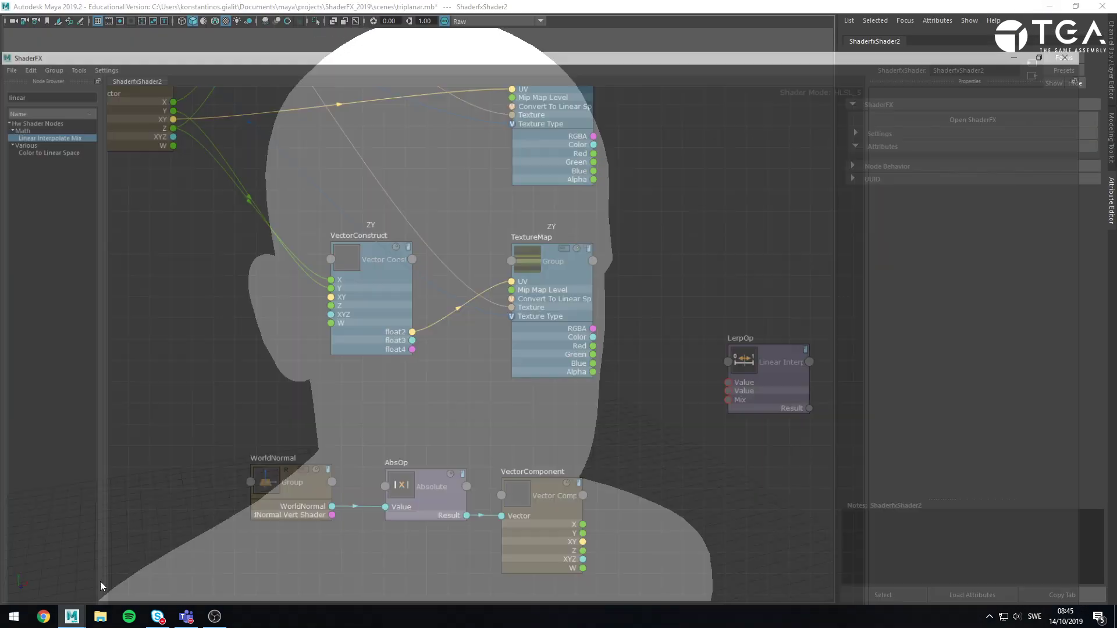
Center the Absolute node between WorldNormal and VectorComponent and adjust the LerpOp node's position beside the ZY TextureMap
{"action": "left_click_drag", "start_coordinate": [773, 368], "coordinate": [787, 388]}
{"action": "left_click", "coordinate": [783, 422]}
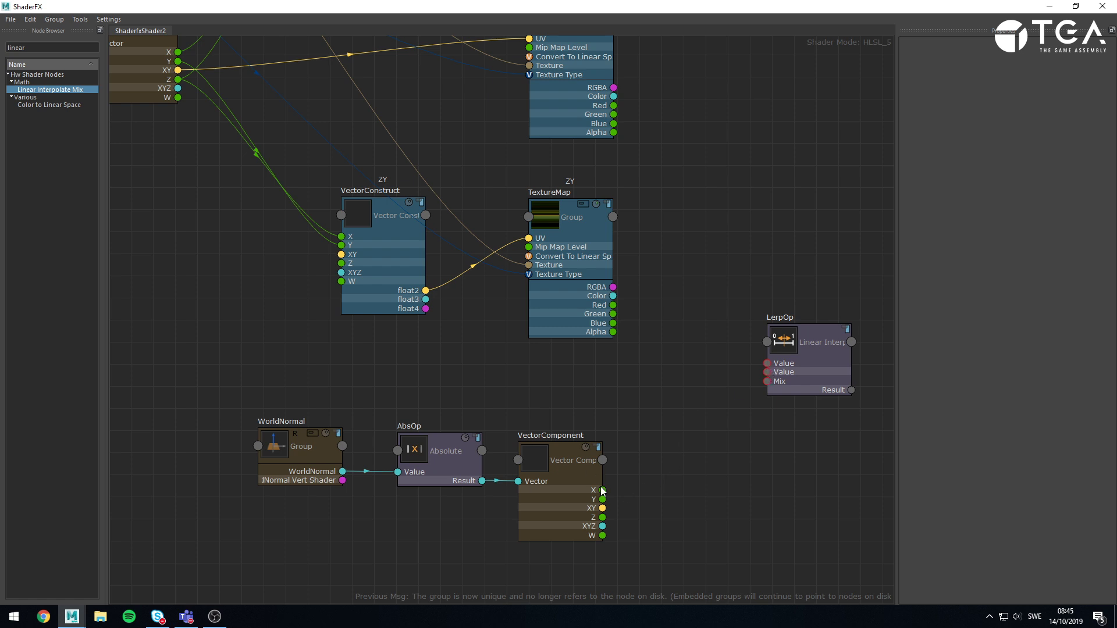
{"action": "left_click_drag", "start_coordinate": [427, 485], "coordinate": [429, 474]}
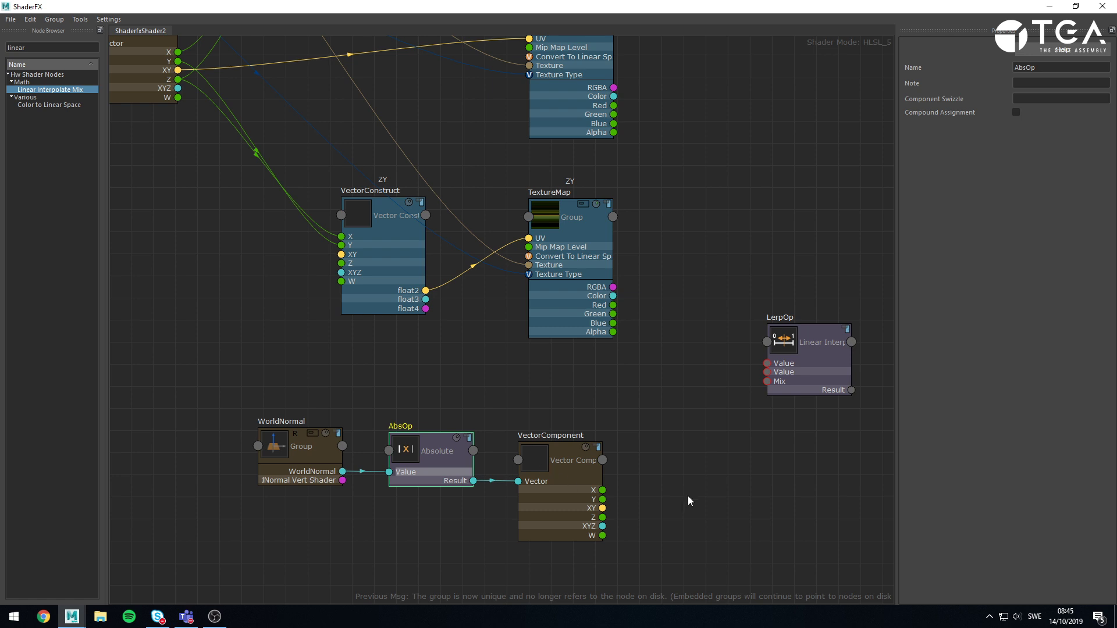
{"action": "left_click", "coordinate": [703, 500]}
{"action": "middle_click_drag", "start_coordinate": [641, 494], "coordinate": [539, 554]}
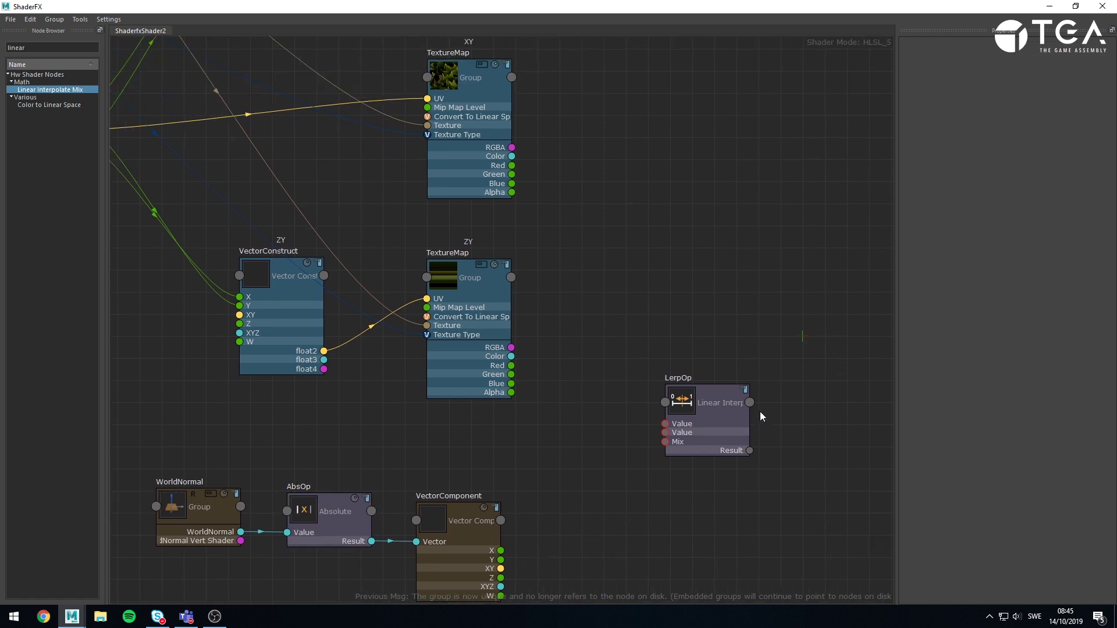
{"action": "left_click_drag", "start_coordinate": [721, 408], "coordinate": [716, 371]}
{"action": "left_click", "coordinate": [760, 281]}
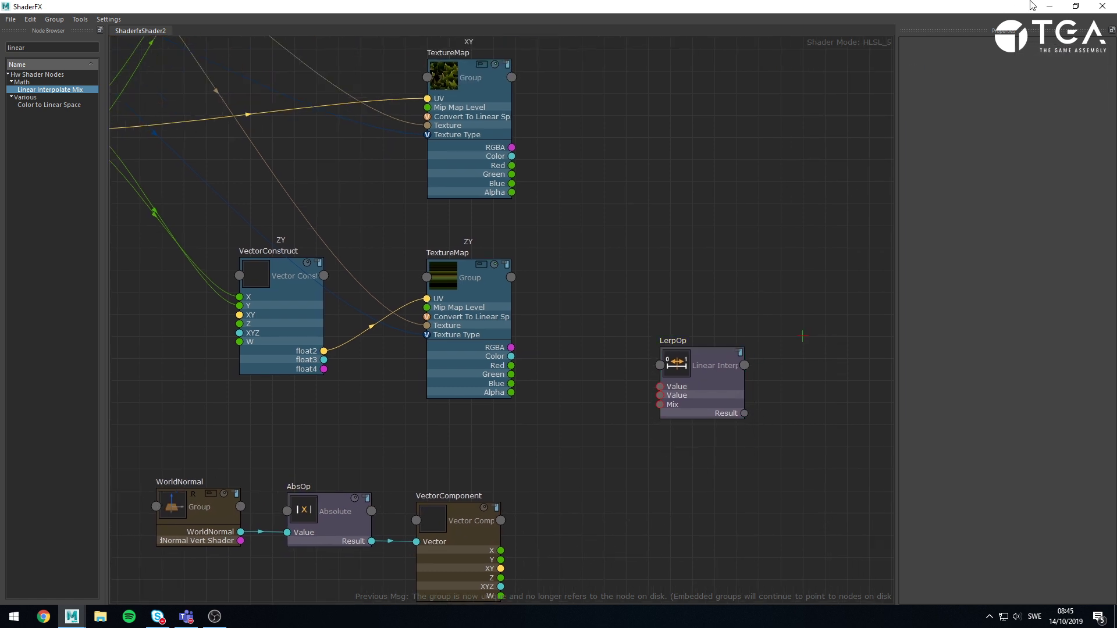
Orbit the bust to view it from behind and from the side, and return to the shader graph
{"action": "left_click", "coordinate": [1049, 7]}
{"action": "left_click_drag", "start_coordinate": [428, 343], "coordinate": [438, 335], "text": "alt"}
{"action": "right_click_drag", "start_coordinate": [437, 335], "coordinate": [340, 315], "text": "alt"}
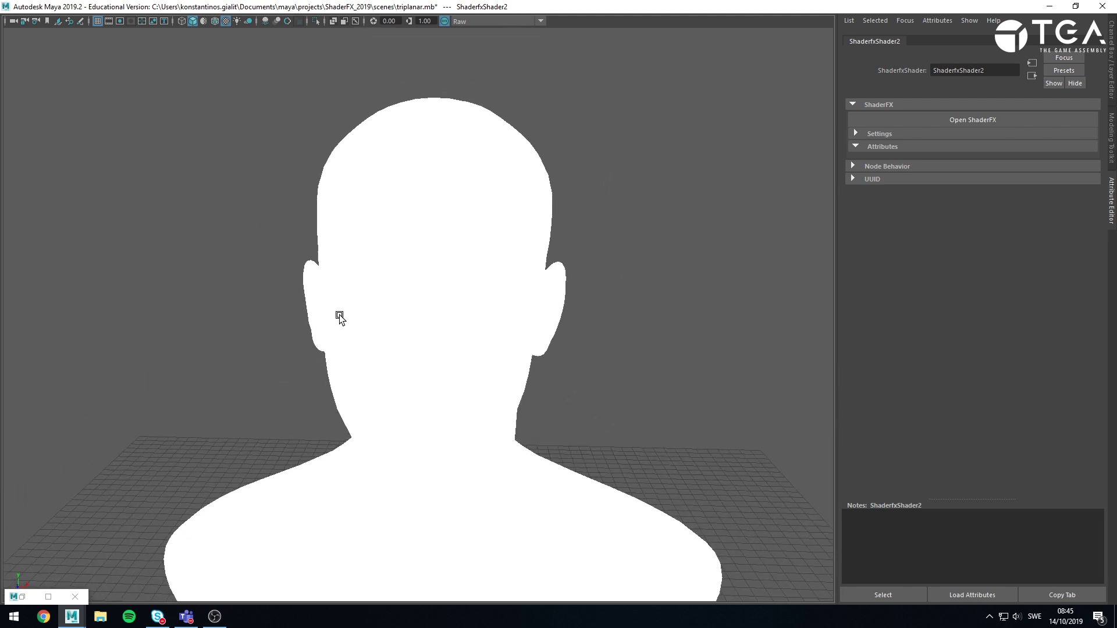
{"action": "left_click_drag", "start_coordinate": [397, 321], "coordinate": [358, 317], "text": "alt"}
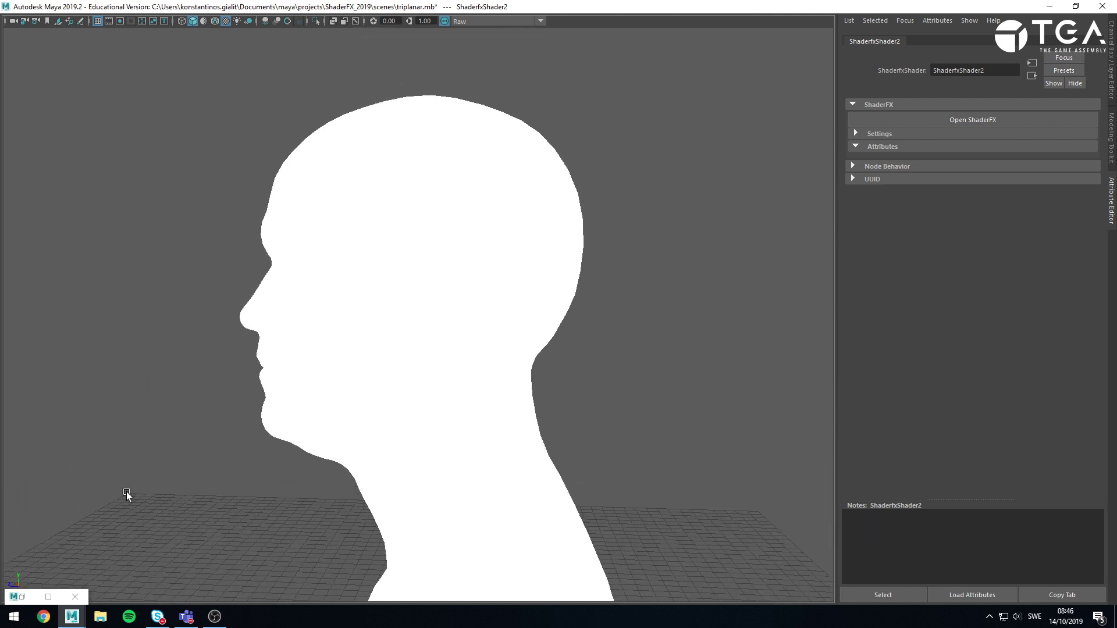
{"action": "left_click", "coordinate": [50, 597]}
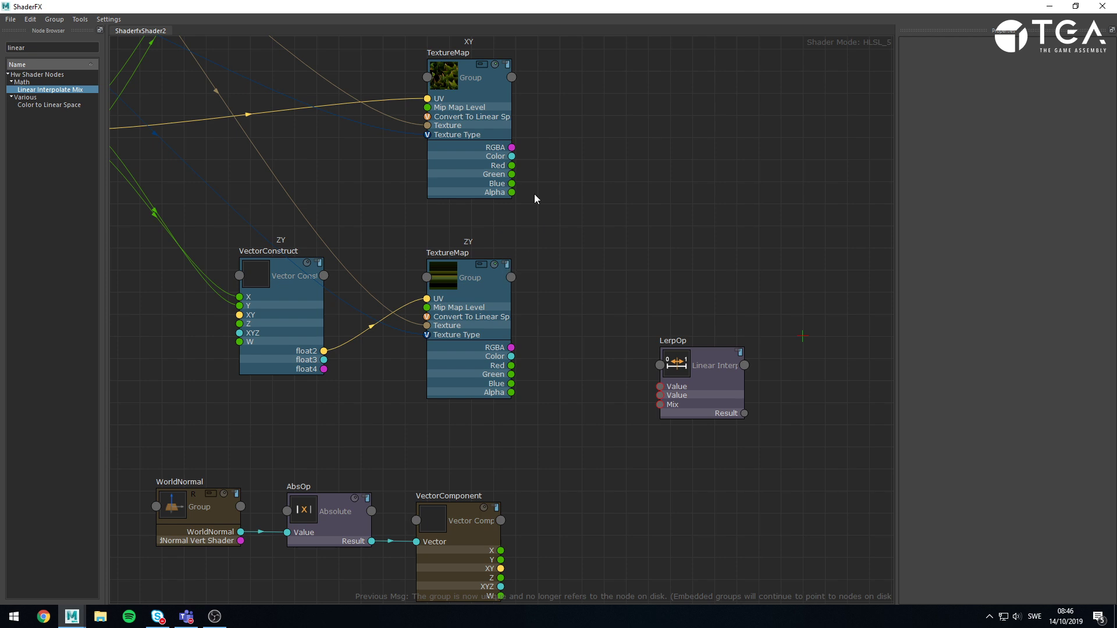
Connect the XY TextureMap's Color output to the LerpOp node's second Value input
{"action": "middle_click_drag", "start_coordinate": [590, 201], "coordinate": [578, 397]}
{"action": "scroll", "coordinate": [599, 300], "scroll_direction": "down", "scroll_amount": 1}
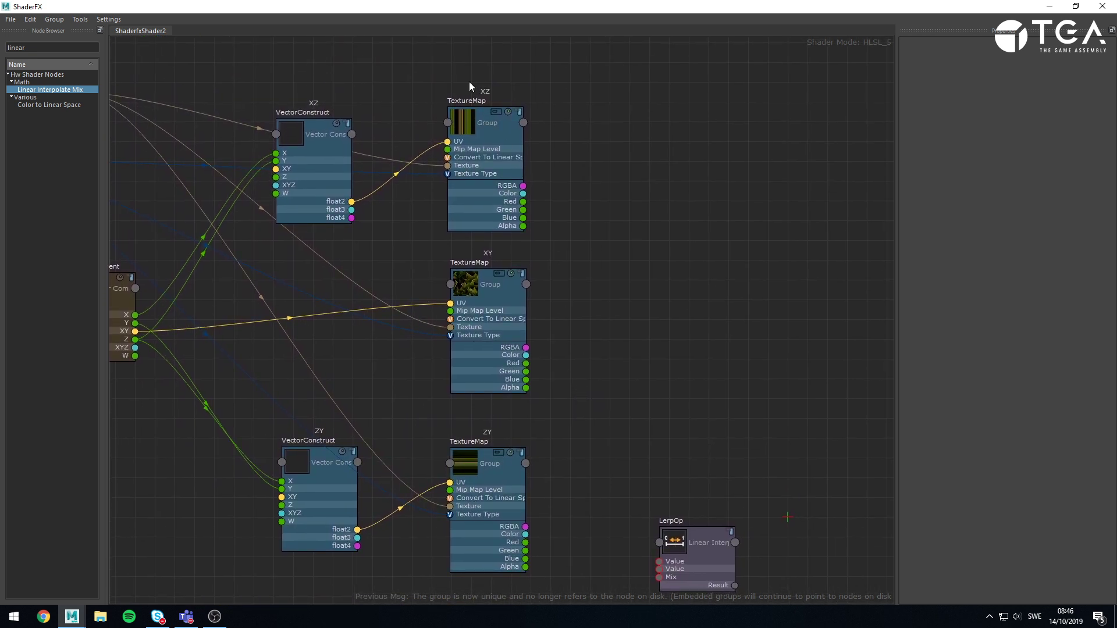
{"action": "left_click_drag", "start_coordinate": [527, 355], "coordinate": [676, 513]}
{"action": "scroll", "coordinate": [654, 505], "scroll_direction": "up", "scroll_amount": 2}
{"action": "middle_click_drag", "start_coordinate": [676, 513], "coordinate": [609, 195]}
{"action": "left_click_drag", "start_coordinate": [610, 194], "coordinate": [596, 286]}
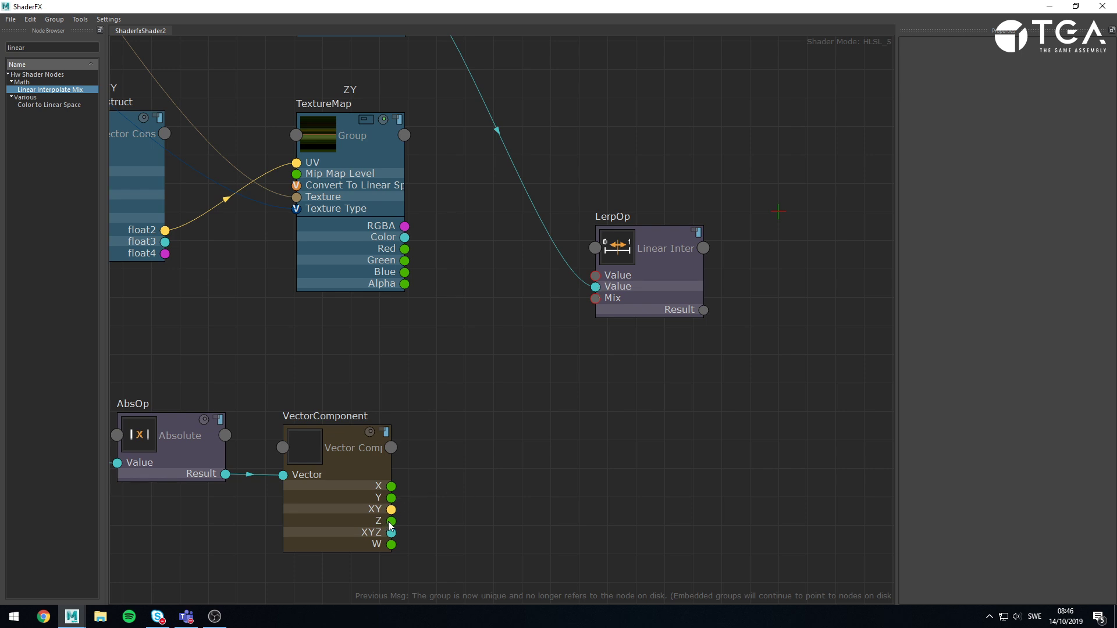
Connect the absolute normal's Z output from VectorComponent to the LerpOp node's Mix input
{"action": "left_click_drag", "start_coordinate": [391, 522], "coordinate": [595, 299]}
{"action": "left_click_drag", "start_coordinate": [391, 521], "coordinate": [579, 460]}
{"action": "middle_click_drag", "start_coordinate": [509, 56], "coordinate": [528, 317], "text": "alt"}
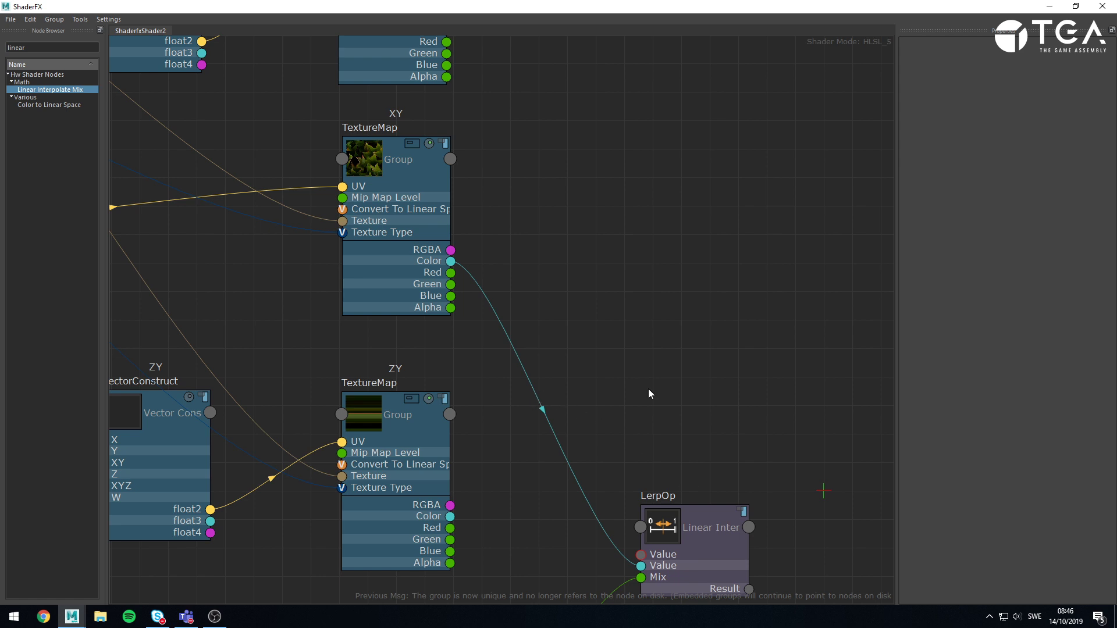
Orbit the bust to examine it from behind and in side profile, and return to the shader graph
{"action": "left_click", "coordinate": [1050, 6]}
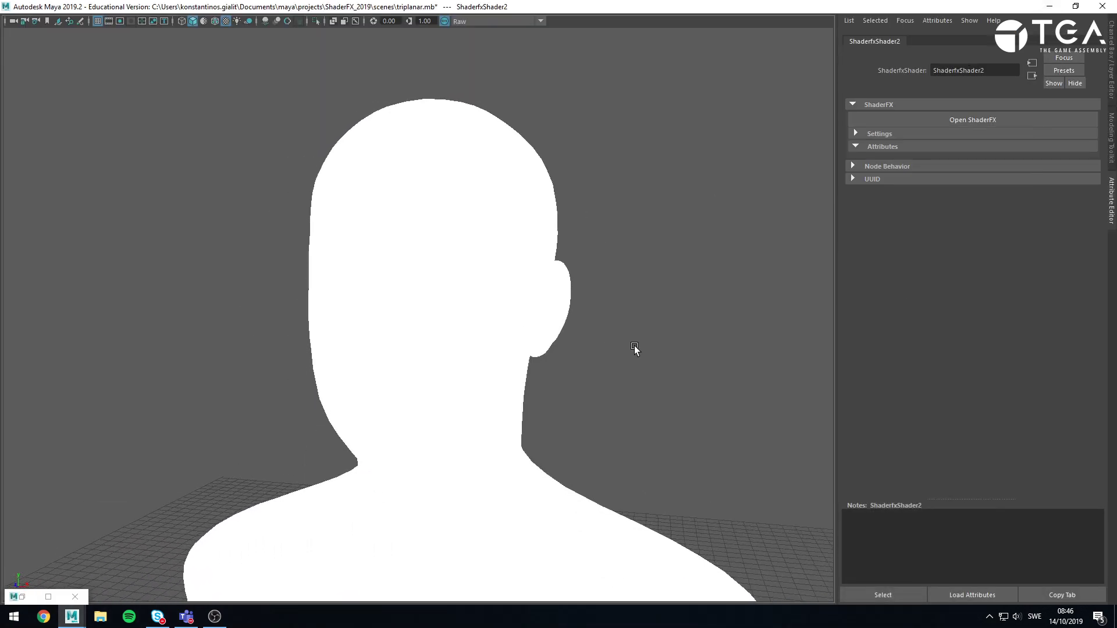
{"action": "left_click_drag", "start_coordinate": [634, 348], "coordinate": [655, 347], "text": "alt"}
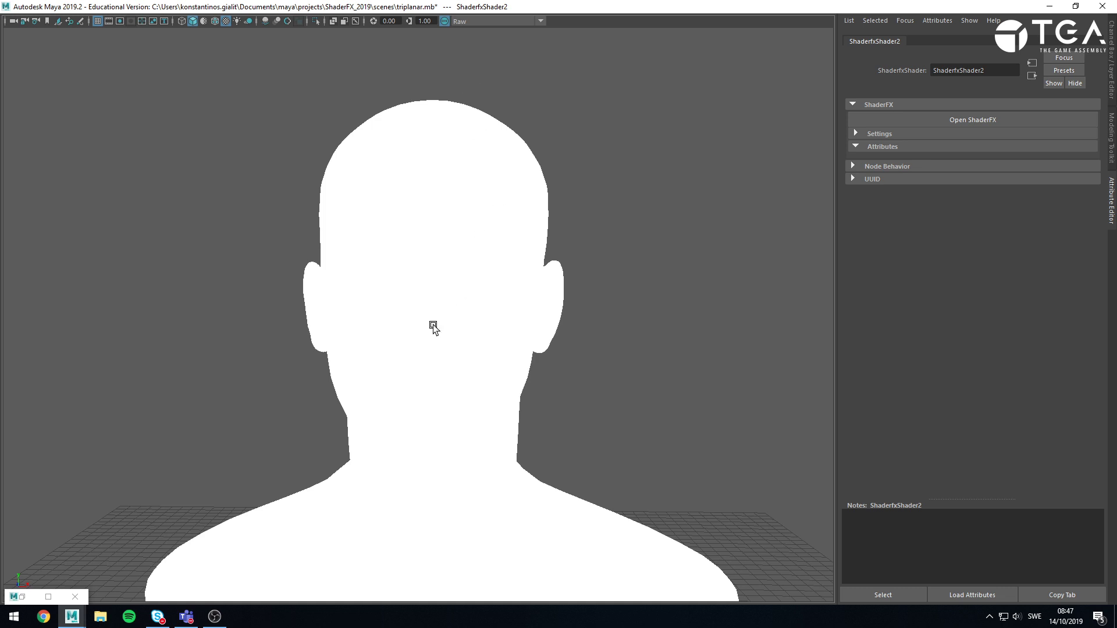
{"action": "left_click_drag", "start_coordinate": [761, 369], "coordinate": [623, 356], "text": "alt"}
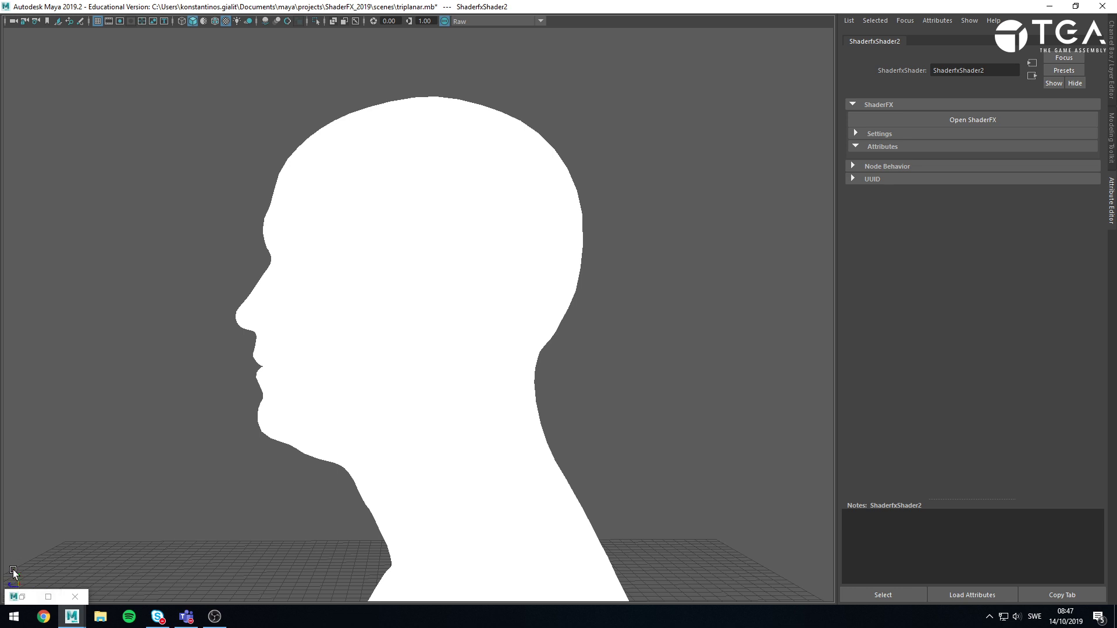
{"action": "left_click", "coordinate": [48, 597]}
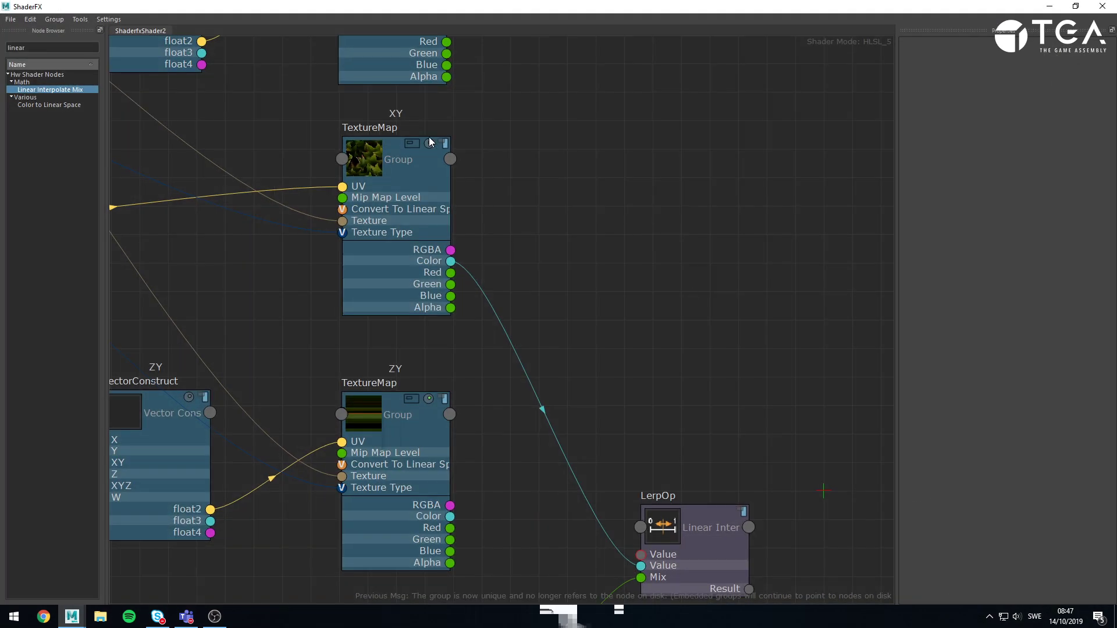
Set the ZY TextureMap's note to "ZY (X-proj)"
{"action": "left_click", "coordinate": [420, 439]}
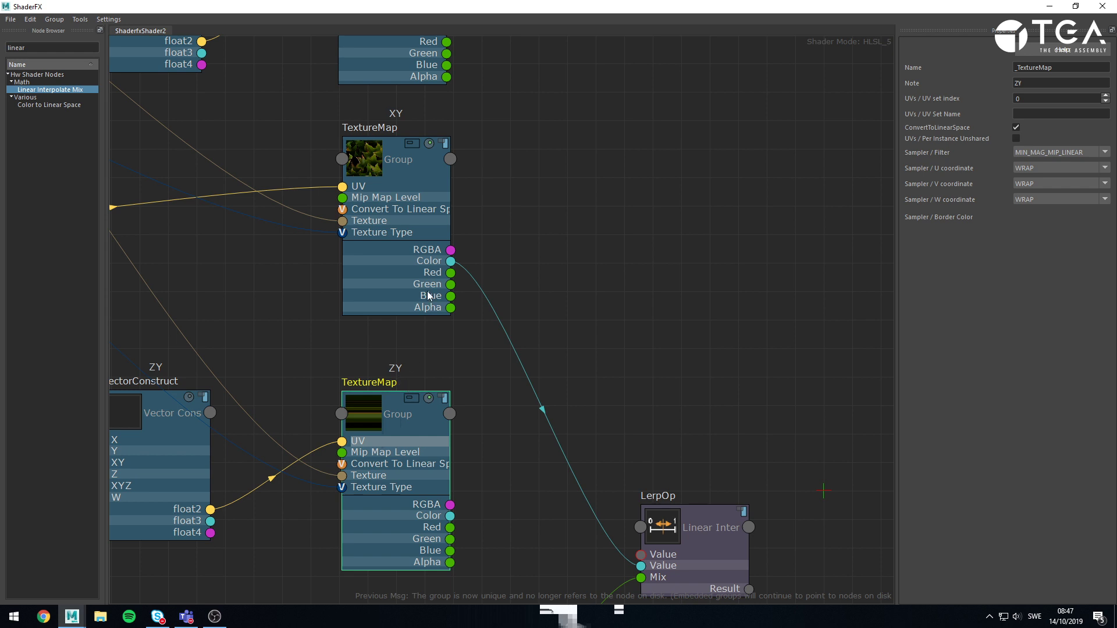
{"action": "middle_click_drag", "start_coordinate": [449, 317], "coordinate": [448, 342], "text": "alt"}
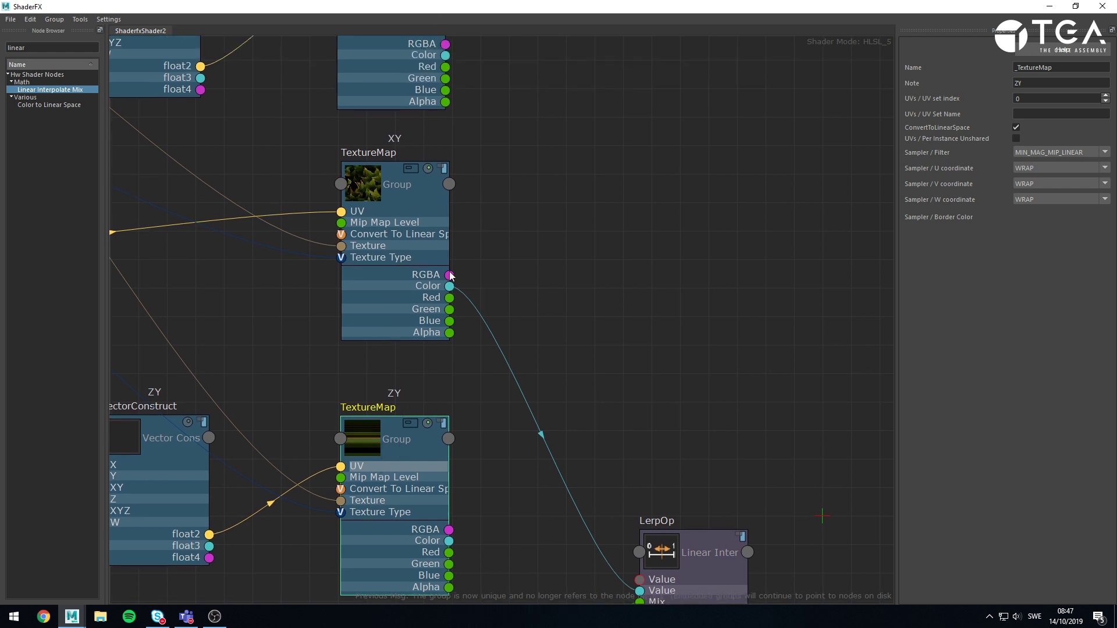
{"action": "left_click", "coordinate": [393, 417]}
{"action": "middle_click_drag", "start_coordinate": [431, 472], "coordinate": [449, 328], "text": "alt"}
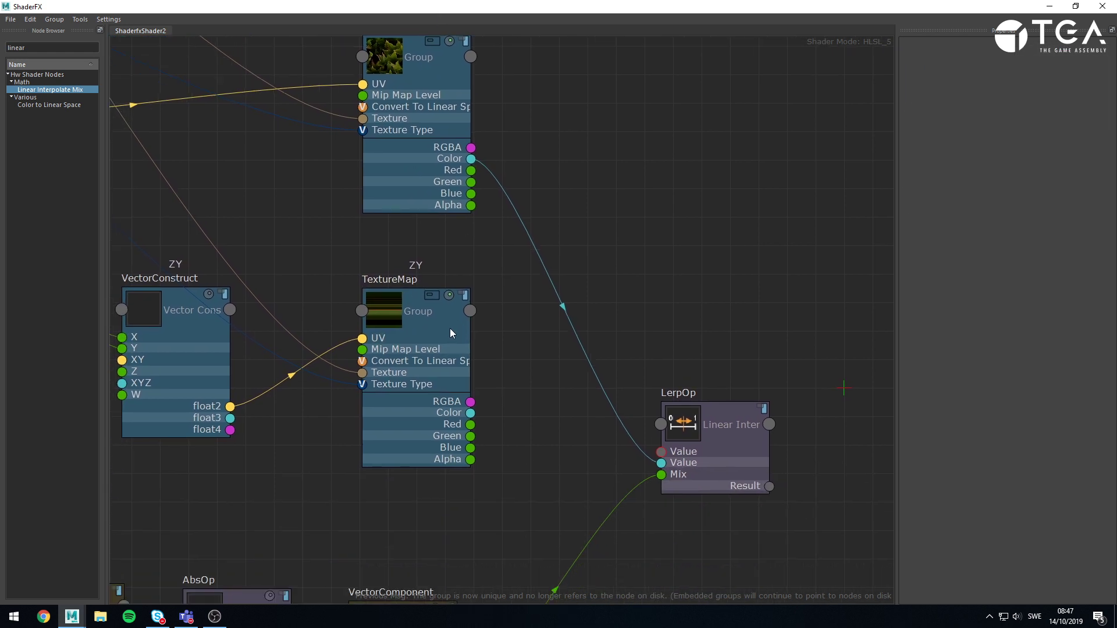
{"action": "left_click", "coordinate": [449, 328]}
{"action": "left_click", "coordinate": [1050, 83]}
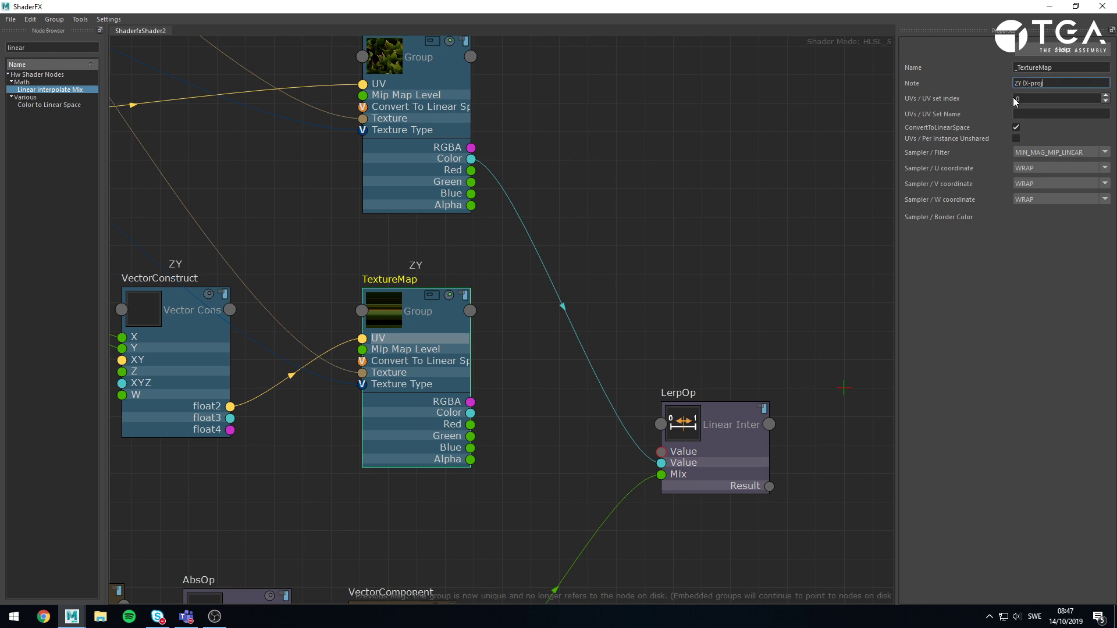
{"action": "key", "text": "Return"}
Copy the "ZY (X-proj)" note onto the ZY VectorConstruct node
{"action": "key", "text": "ctrl+a"}
{"action": "key", "text": "ctrl+c"}
{"action": "left_click", "coordinate": [180, 329]}
{"action": "left_click", "coordinate": [1047, 84]}
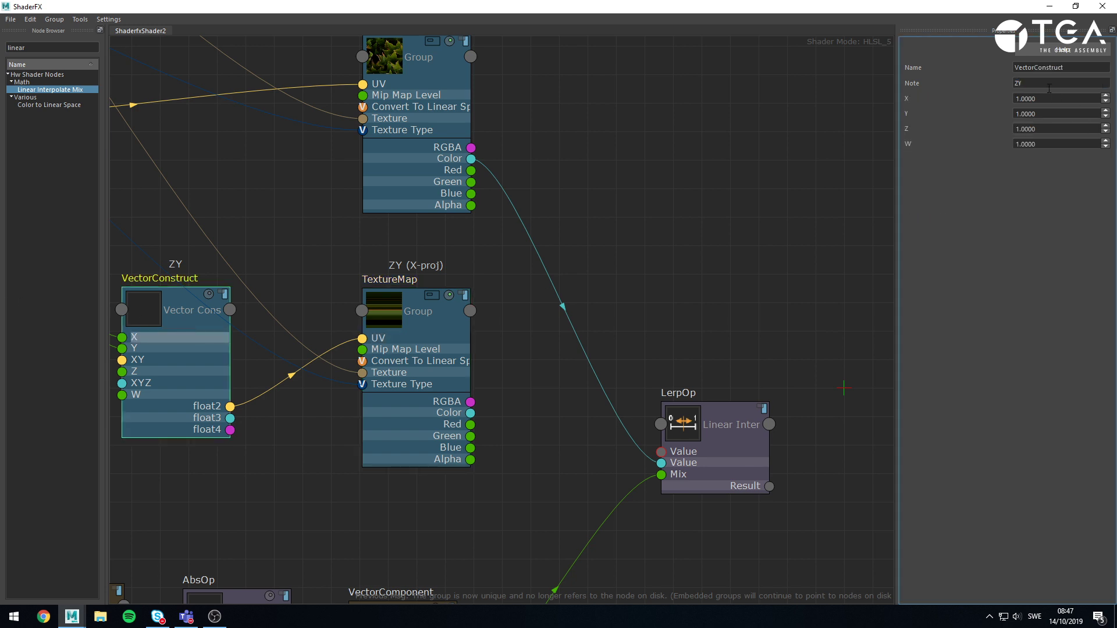
{"action": "key", "text": "ctrl+a"}
{"action": "key", "text": "ctrl+v"}
{"action": "left_click", "coordinate": [692, 254]}
Set the XY TextureMap's note to "XY (Z-proj)"
{"action": "middle_click_drag", "start_coordinate": [487, 107], "coordinate": [659, 414], "text": "alt"}
{"action": "left_click", "coordinate": [637, 414]}
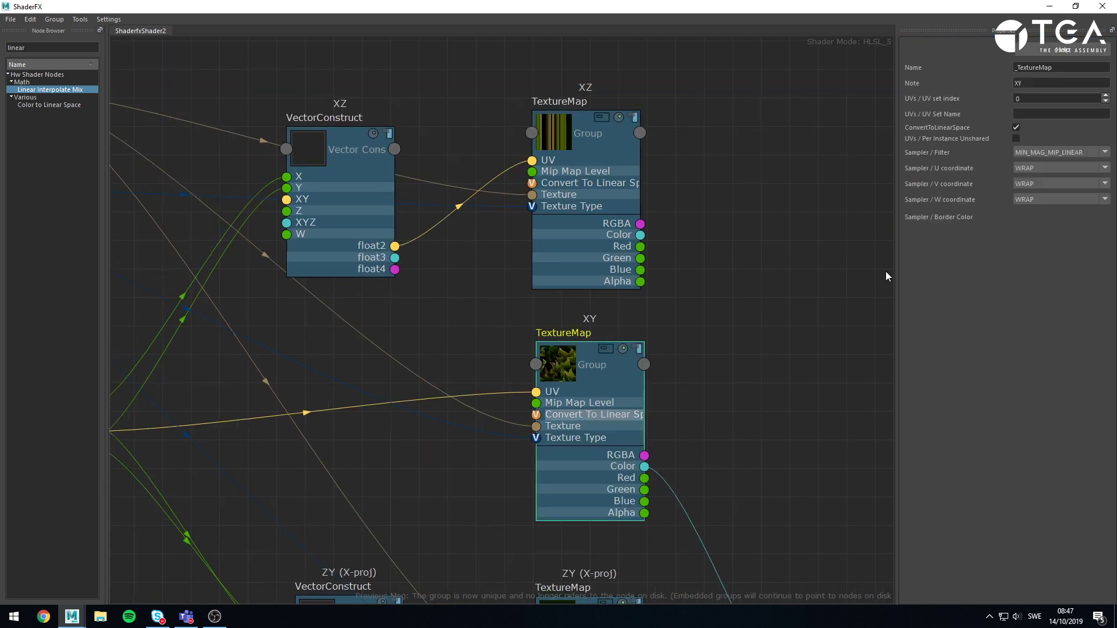
{"action": "left_click", "coordinate": [1041, 82]}
{"action": "key", "text": "Return"}
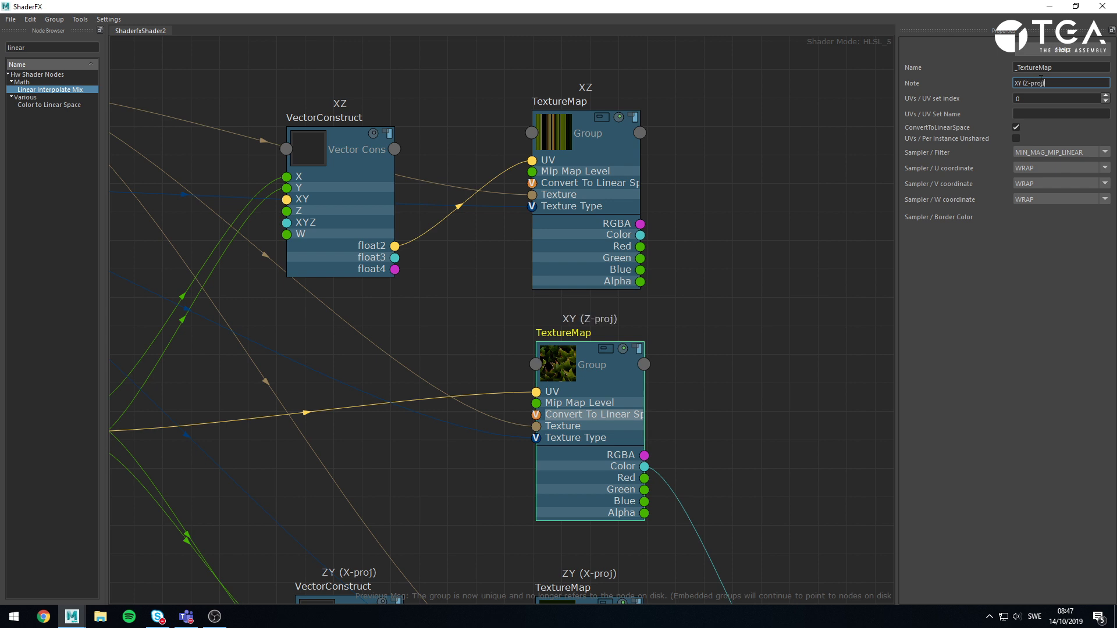
Set the XZ TextureMap's note to "XZ (Y-proj)"
{"action": "left_click", "coordinate": [603, 174]}
{"action": "left_click", "coordinate": [1032, 85]}
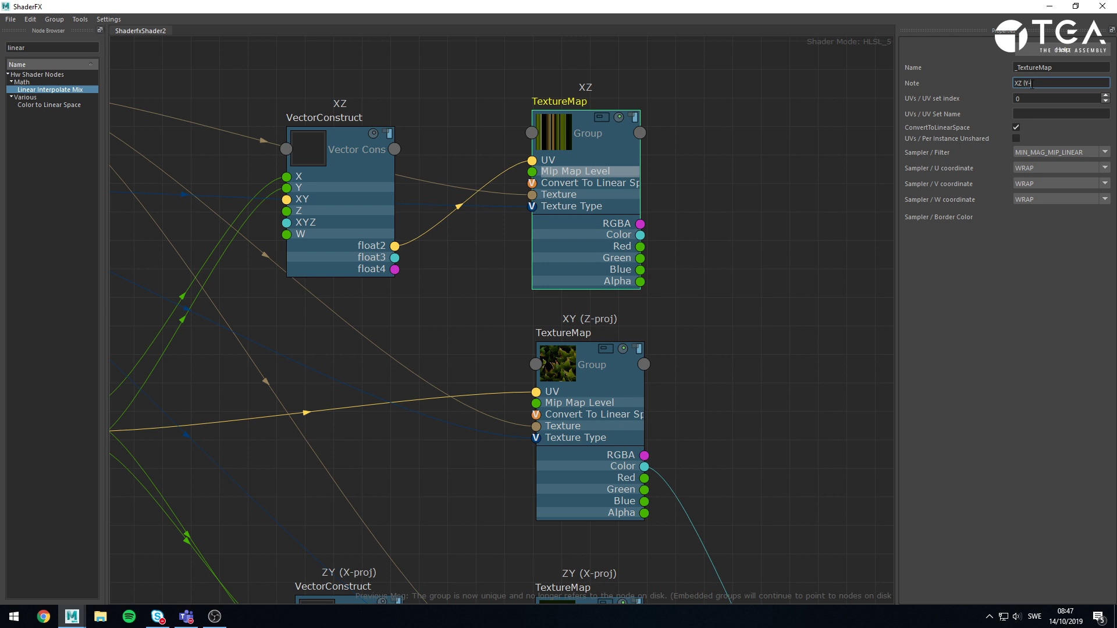
{"action": "key", "text": "Return"}
Copy the projection label onto the XZ VectorConstruct so that its note reads "XZ (Y-proj)"
{"action": "left_click", "coordinate": [1026, 82], "text": "shift"}
{"action": "key", "text": "ctrl+c"}
{"action": "left_click", "coordinate": [398, 154]}
{"action": "left_click", "coordinate": [1052, 81]}
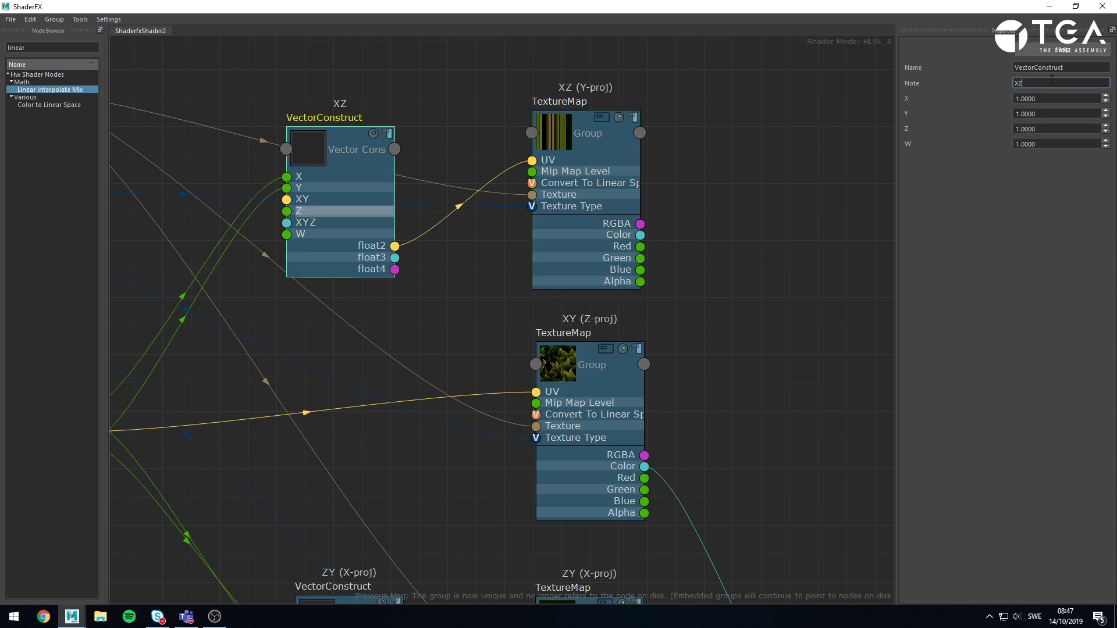
{"action": "type", "text": "("}
{"action": "key", "text": "ctrl+v"}
{"action": "left_click", "coordinate": [730, 245]}
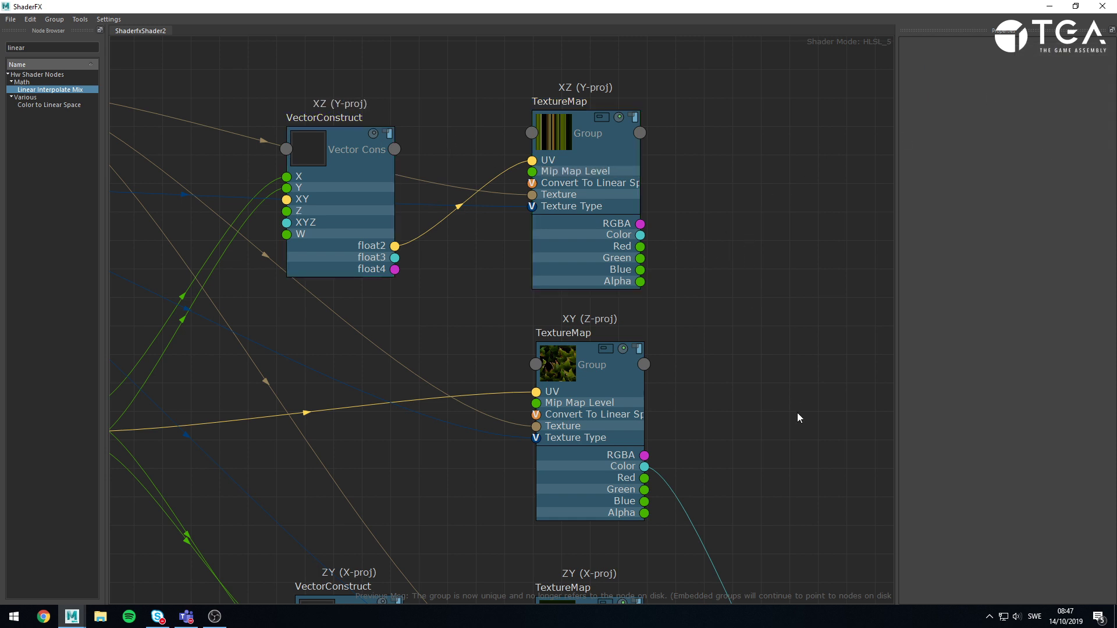
Connect the ZY TextureMap's Color output to the LerpOp node's first Value input
{"action": "middle_click_drag", "start_coordinate": [794, 454], "coordinate": [654, 234]}
{"action": "middle_click_drag", "start_coordinate": [759, 370], "coordinate": [666, 168]}
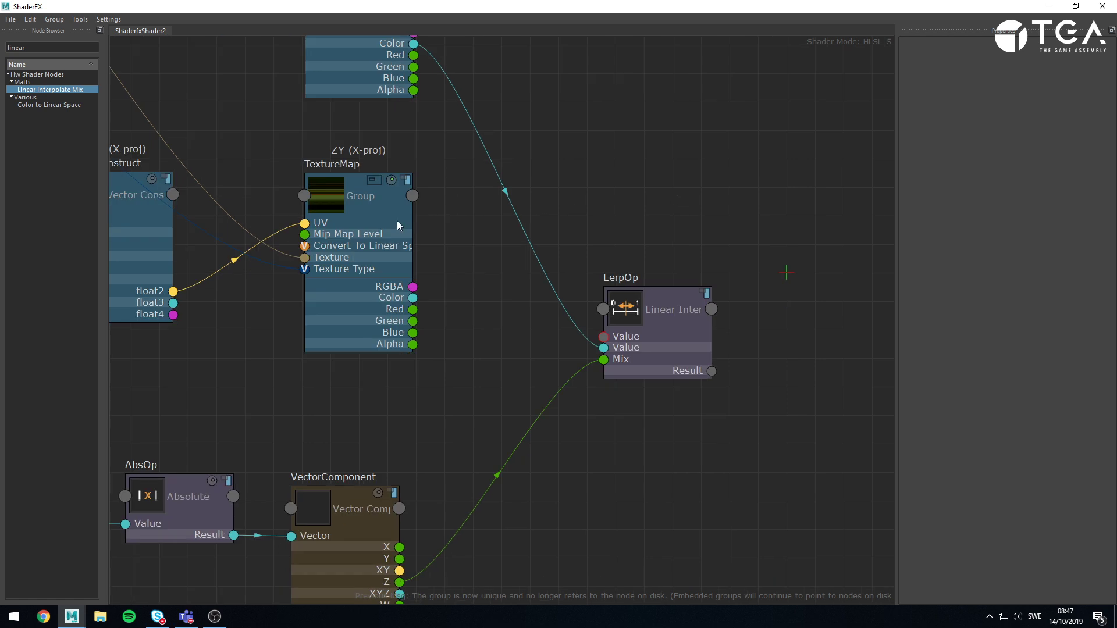
{"action": "left_click_drag", "start_coordinate": [417, 300], "coordinate": [603, 336]}
Connect the LerpOp node's Result to the XYZ input of the VectorConstruct that feeds BaseShader's Pixel Color
{"action": "scroll", "coordinate": [678, 436], "scroll_direction": "down", "scroll_amount": 2}
{"action": "middle_click_drag", "start_coordinate": [757, 484], "coordinate": [586, 419]}
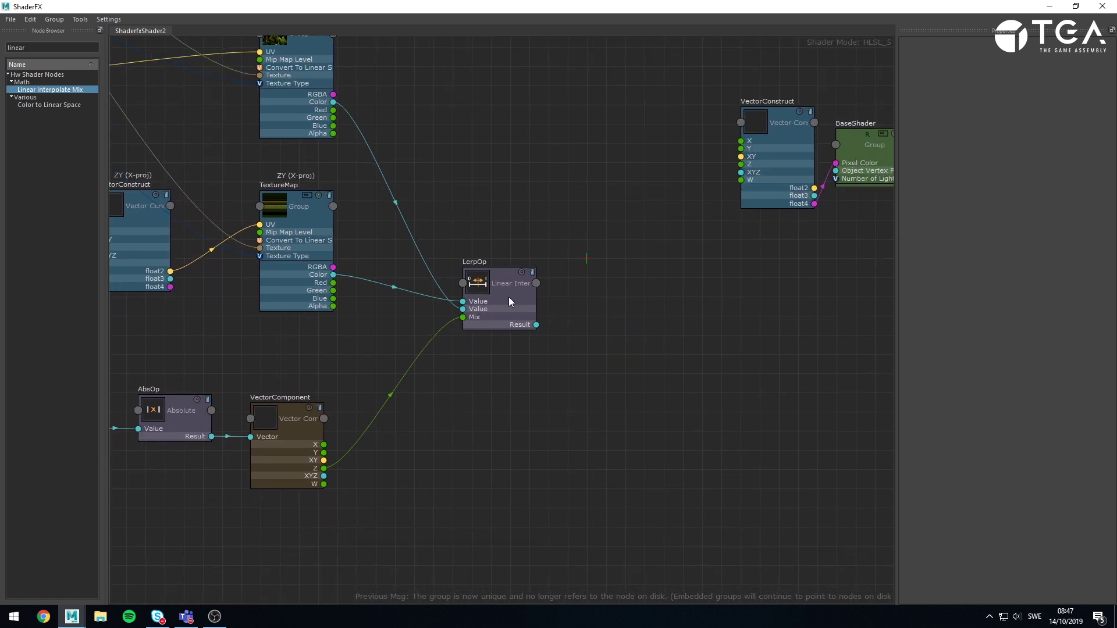
{"action": "left_click_drag", "start_coordinate": [509, 296], "coordinate": [740, 173]}
{"action": "left_click", "coordinate": [585, 334]}
Return to the viewport, view the textured bust from behind, and set the view transform to sRGB gamma
{"action": "left_click", "coordinate": [1050, 6]}
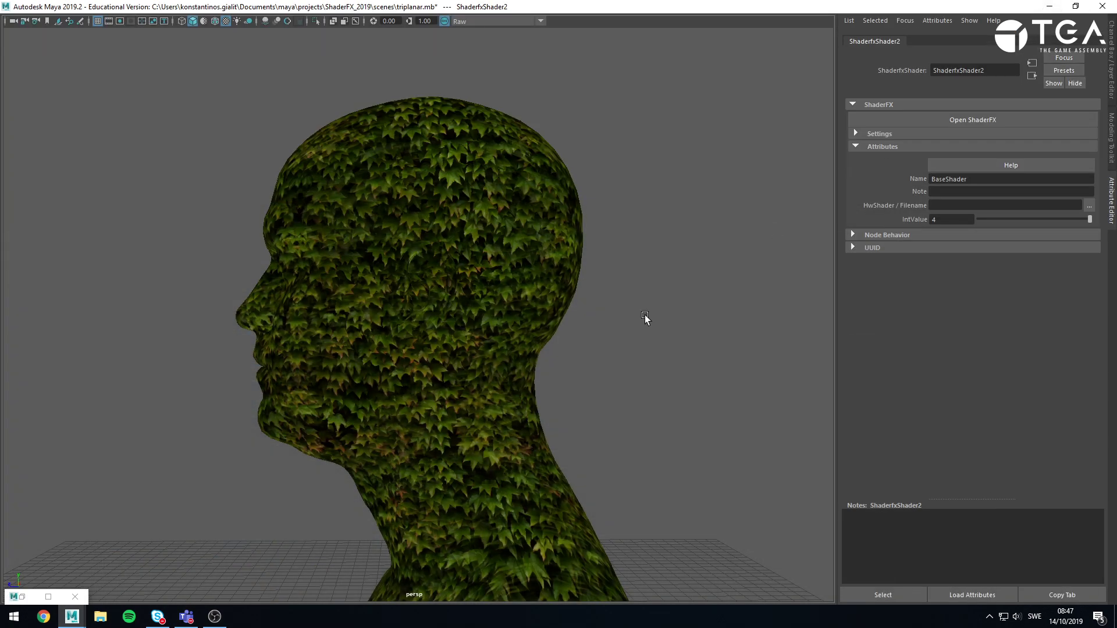
{"action": "left_click_drag", "start_coordinate": [232, 446], "coordinate": [334, 465], "text": "alt"}
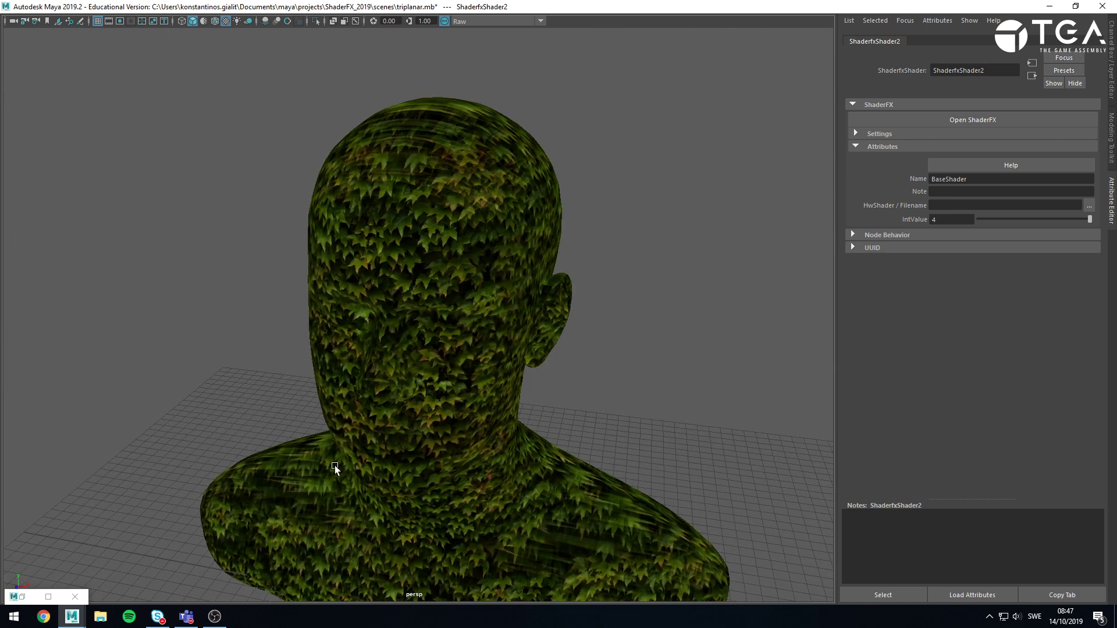
{"action": "left_click", "coordinate": [470, 21]}
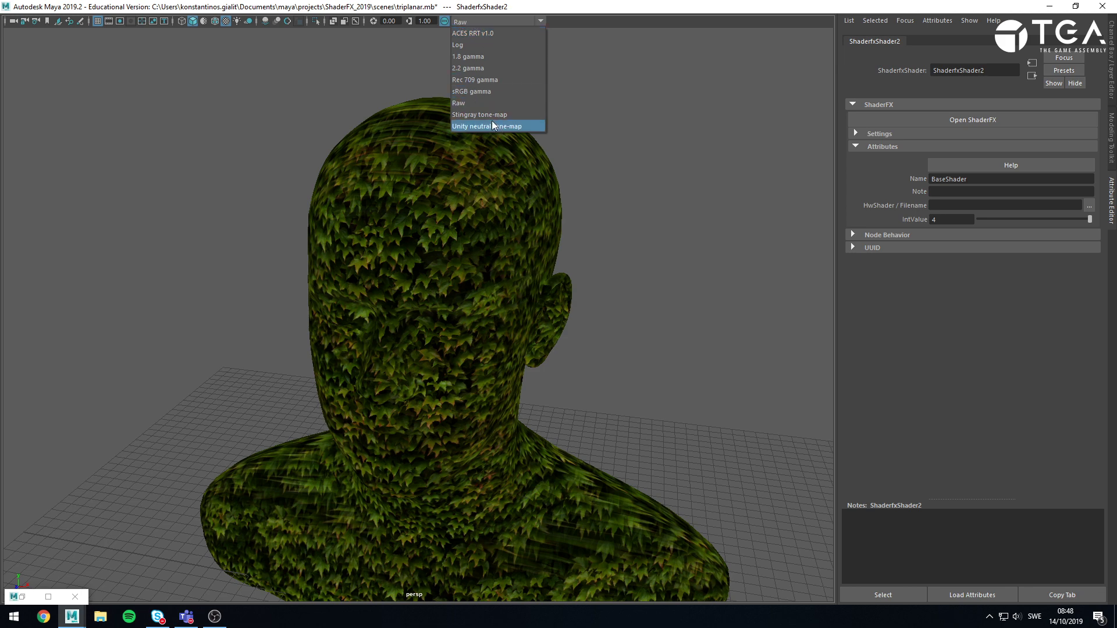
{"action": "left_click", "coordinate": [483, 92]}
Clear the selection and inspect the blend between the X and Z projections on the bust from several angles and close up
{"action": "left_click_drag", "start_coordinate": [651, 305], "coordinate": [637, 287], "text": "alt"}
{"action": "left_click", "coordinate": [647, 288]}
{"action": "mouse_move", "coordinate": [536, 308]}
{"action": "left_mouse_down", "text": "alt"}
{"action": "mouse_move", "coordinate": [560, 299]}
{"action": "mouse_move", "coordinate": [544, 315]}
{"action": "left_mouse_up", "text": "alt"}
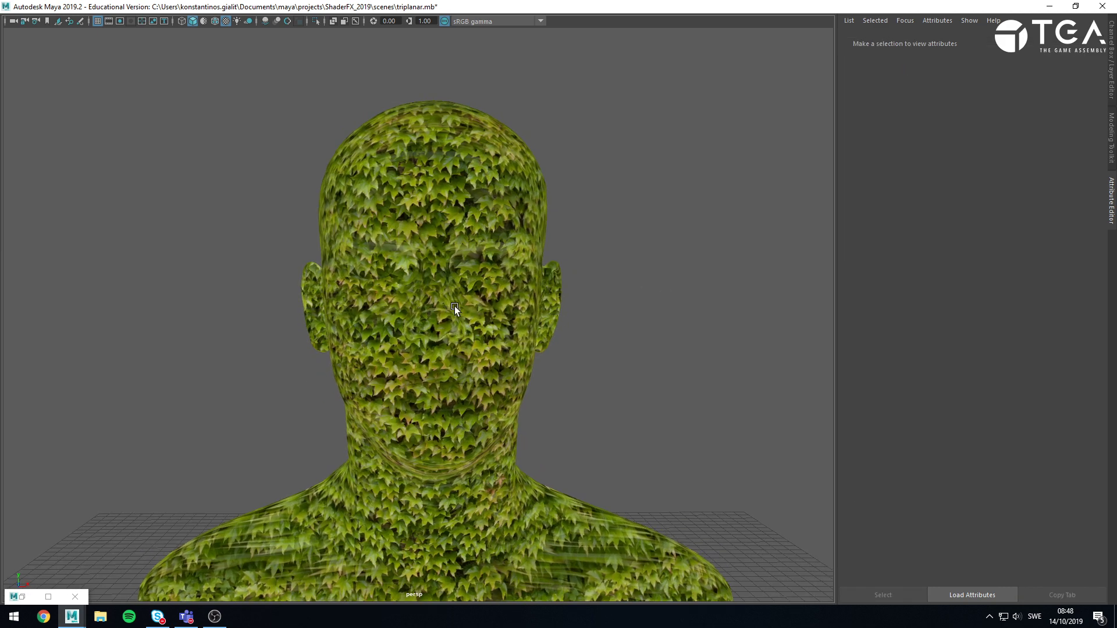
{"action": "left_click_drag", "start_coordinate": [454, 306], "coordinate": [601, 393], "text": "alt"}
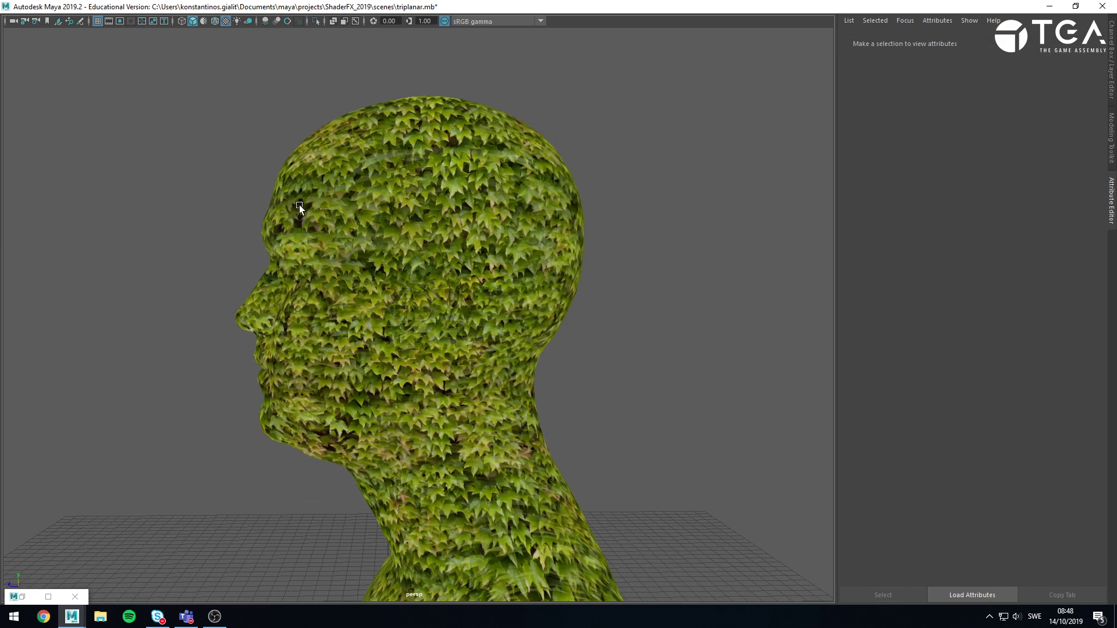
{"action": "right_click_drag", "start_coordinate": [299, 212], "coordinate": [542, 276], "text": "alt"}
{"action": "left_click_drag", "start_coordinate": [542, 276], "coordinate": [418, 346], "text": "alt"}
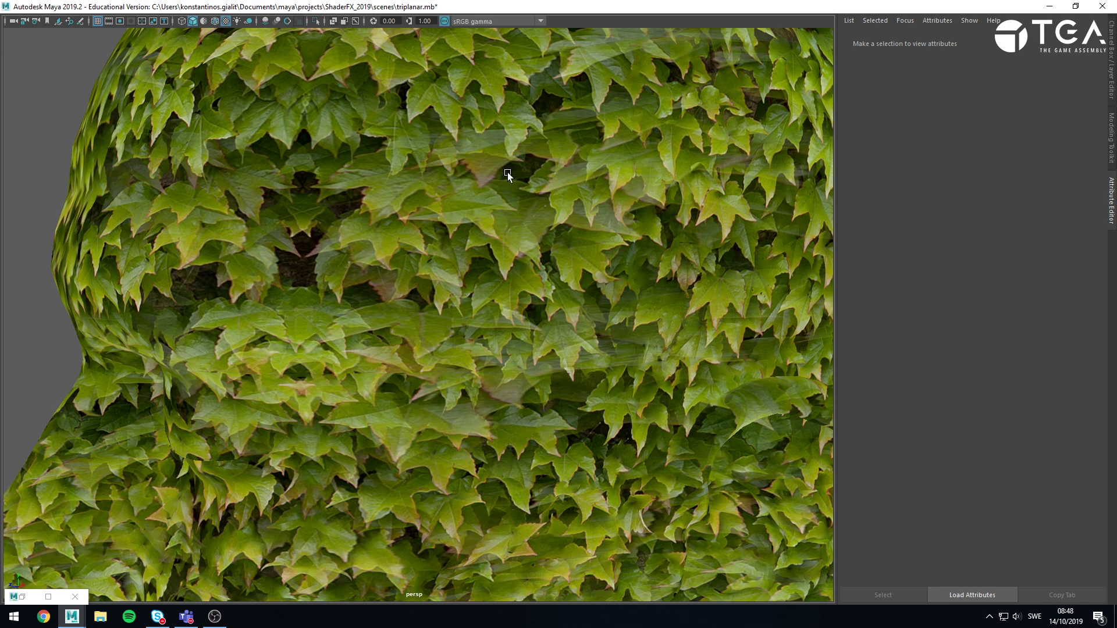
Switch to the ShaderFX graph and move the VectorConstruct and BaseShader nodes farther from the LerpOp node
{"action": "right_click_drag", "start_coordinate": [468, 182], "coordinate": [337, 235], "text": "alt"}
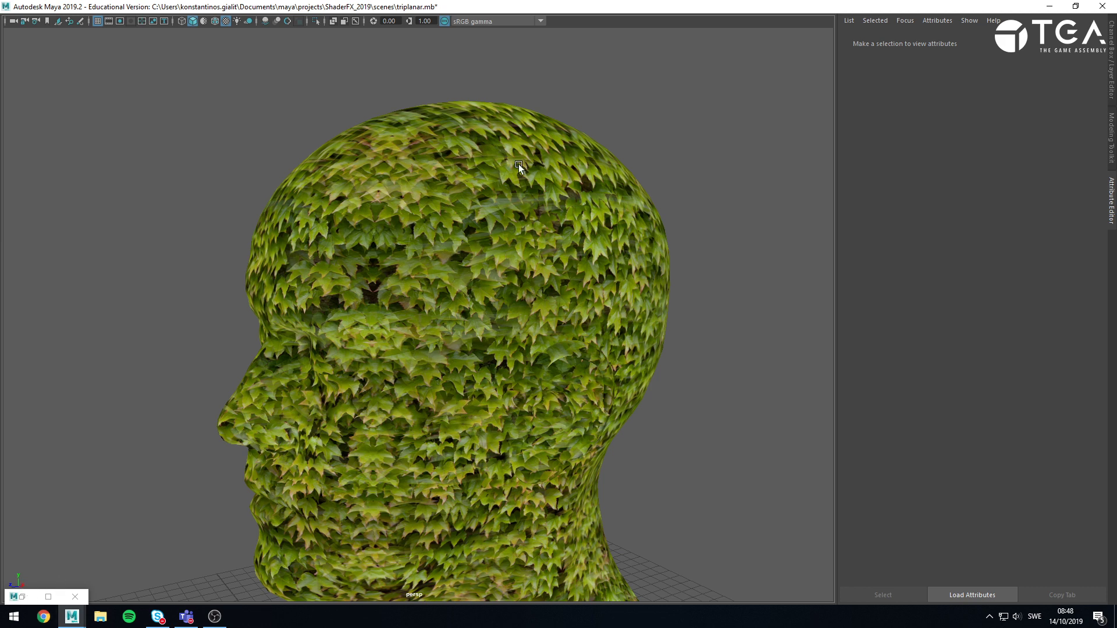
{"action": "left_click", "coordinate": [48, 597]}
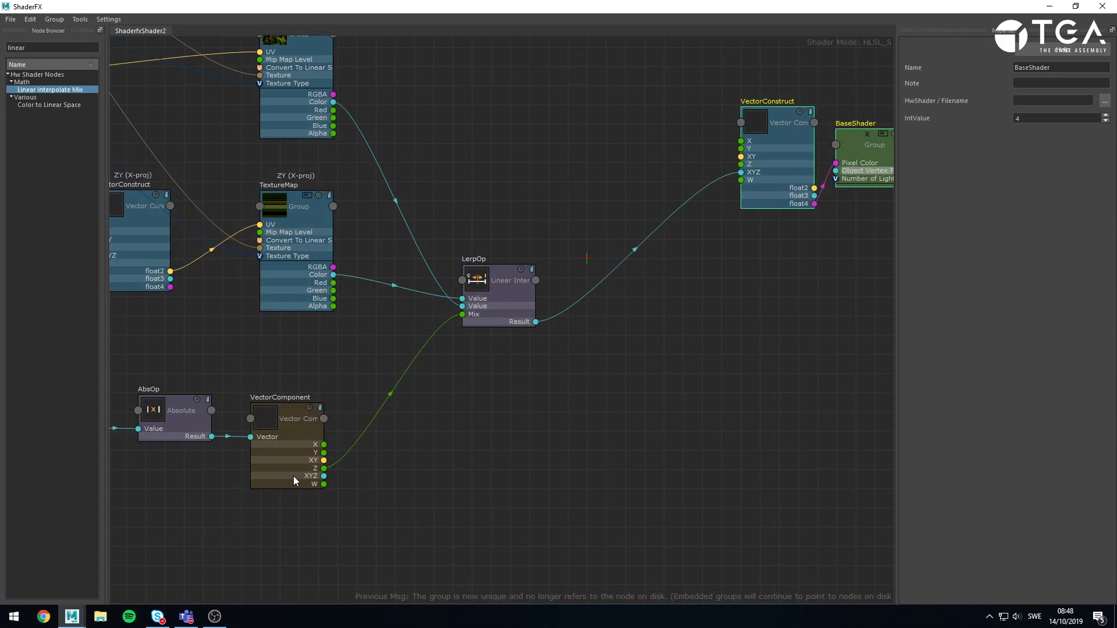
{"action": "middle_click_drag", "start_coordinate": [588, 354], "coordinate": [666, 469], "text": "alt"}
{"action": "scroll", "coordinate": [628, 434], "scroll_direction": "down", "scroll_amount": 1}
{"action": "middle_click_drag", "start_coordinate": [508, 429], "coordinate": [647, 356], "text": "alt"}
{"action": "middle_click_drag", "start_coordinate": [609, 194], "coordinate": [444, 299], "text": "alt"}
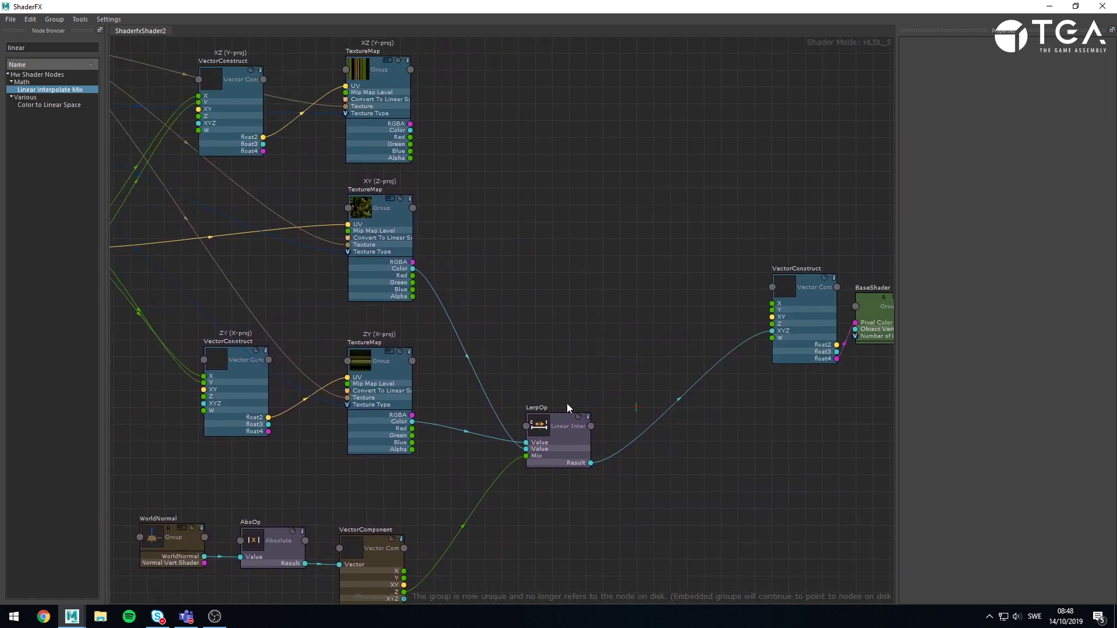
{"action": "middle_click_drag", "start_coordinate": [638, 339], "coordinate": [569, 332], "text": "alt"}
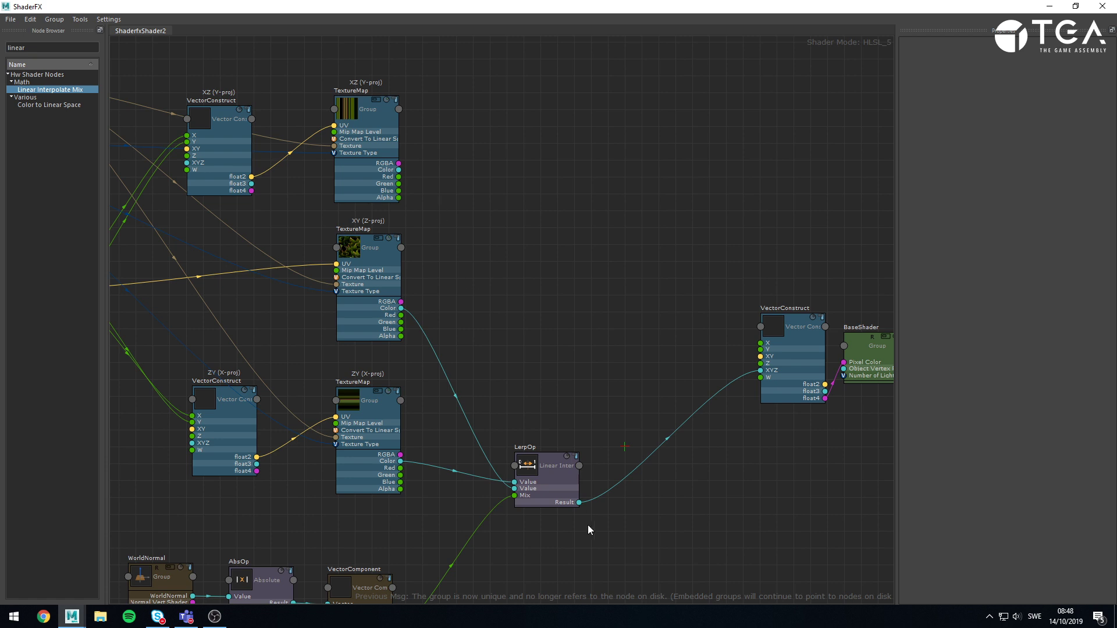
{"action": "left_click", "coordinate": [573, 505]}
{"action": "middle_click_drag", "start_coordinate": [606, 447], "coordinate": [432, 354], "text": "alt"}
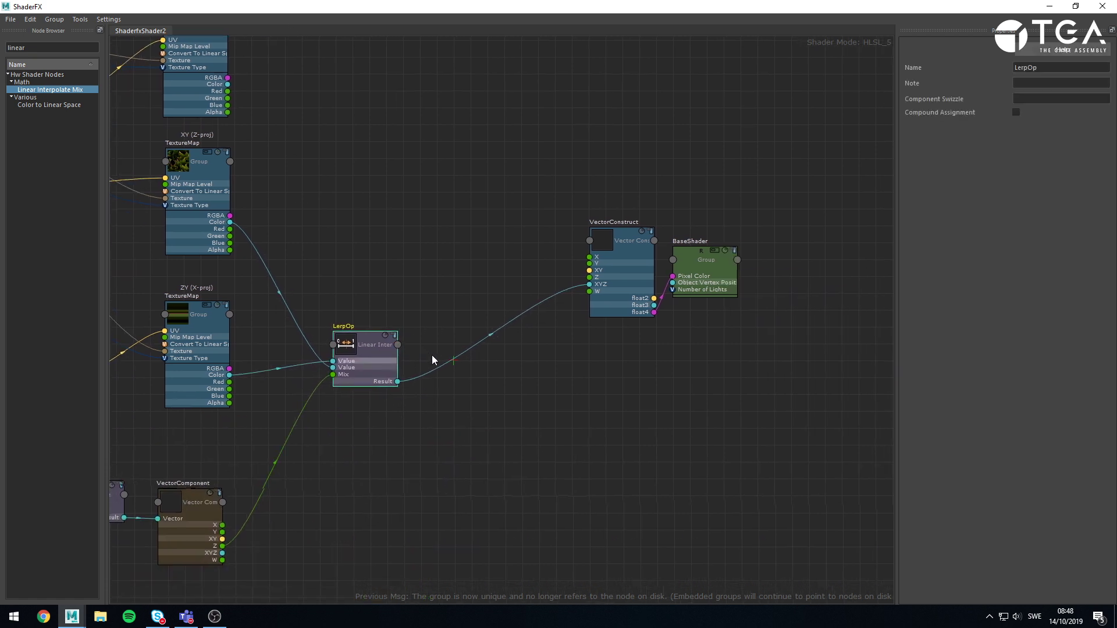
{"action": "left_click_drag", "start_coordinate": [733, 395], "coordinate": [697, 259]}
{"action": "left_click", "coordinate": [585, 213]}
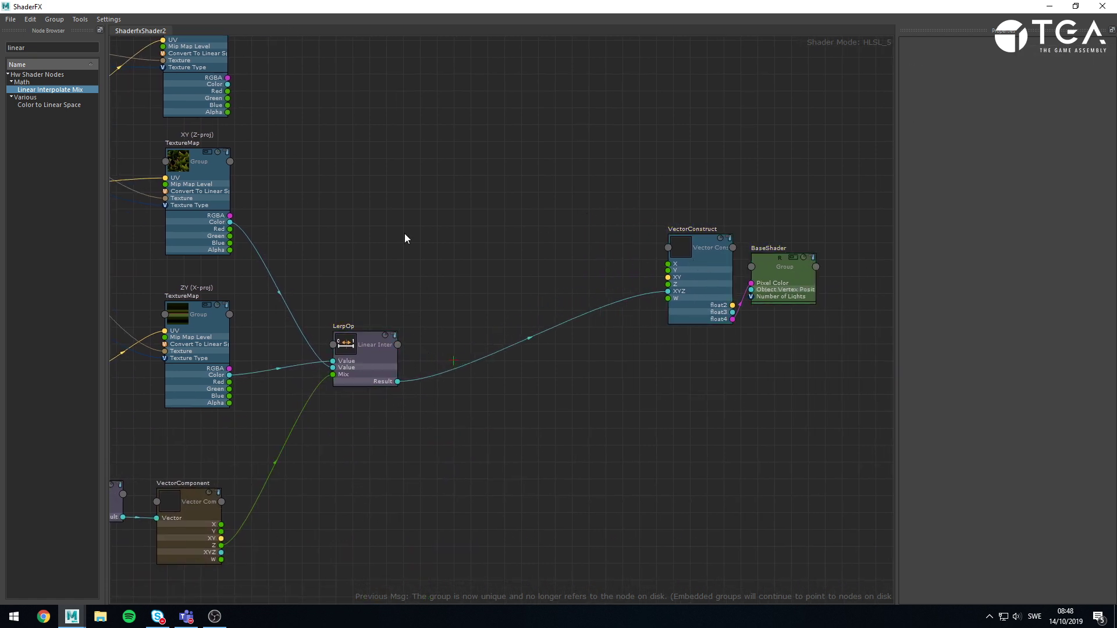
Add a second Linear Interpolate Mix node and connect the first LerpOp's Result to its first Value input
{"action": "left_click_drag", "start_coordinate": [75, 90], "coordinate": [477, 299]}
{"action": "left_click", "coordinate": [460, 218]}
{"action": "scroll", "coordinate": [414, 287], "scroll_direction": "up", "scroll_amount": 2}
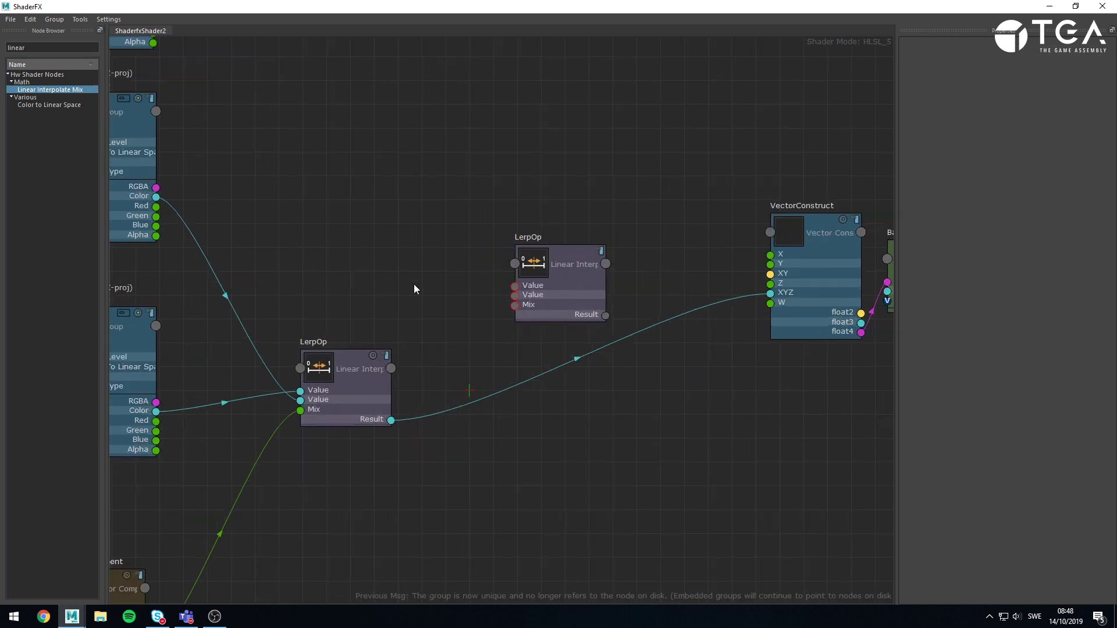
{"action": "left_click_drag", "start_coordinate": [390, 420], "coordinate": [442, 223]}
{"action": "left_click", "coordinate": [499, 279]}
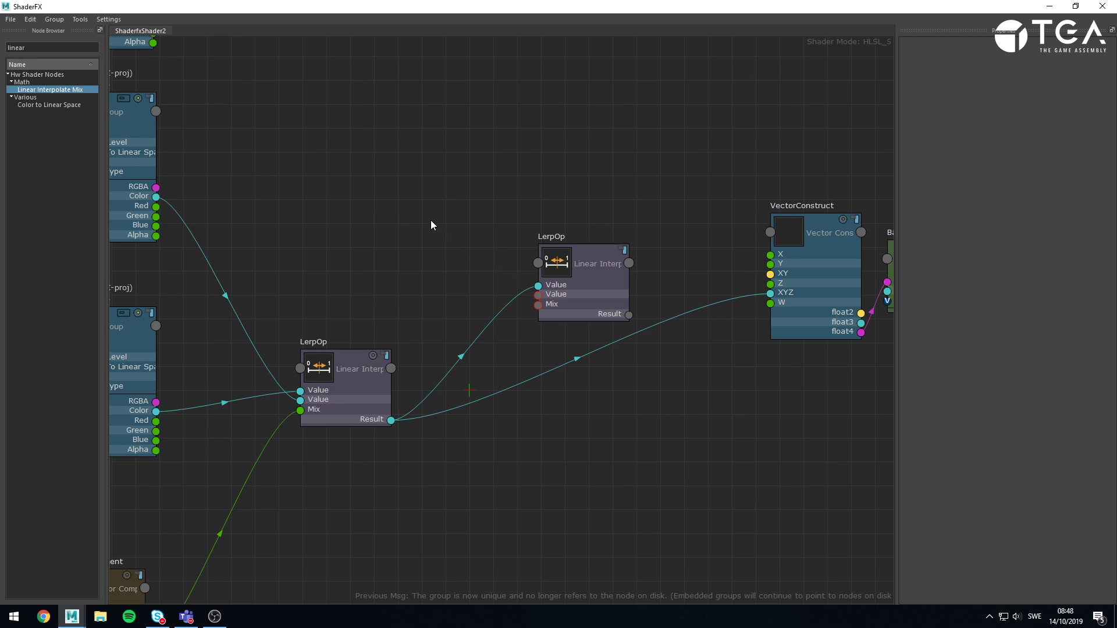
Connect the XZ (Y-proj) TextureMap's Color to the new LerpOp's second Value and VectorComponent's Y to its Mix
{"action": "middle_click_drag", "start_coordinate": [327, 144], "coordinate": [456, 291], "text": "alt"}
{"action": "scroll", "coordinate": [291, 122], "scroll_direction": "down", "scroll_amount": 3}
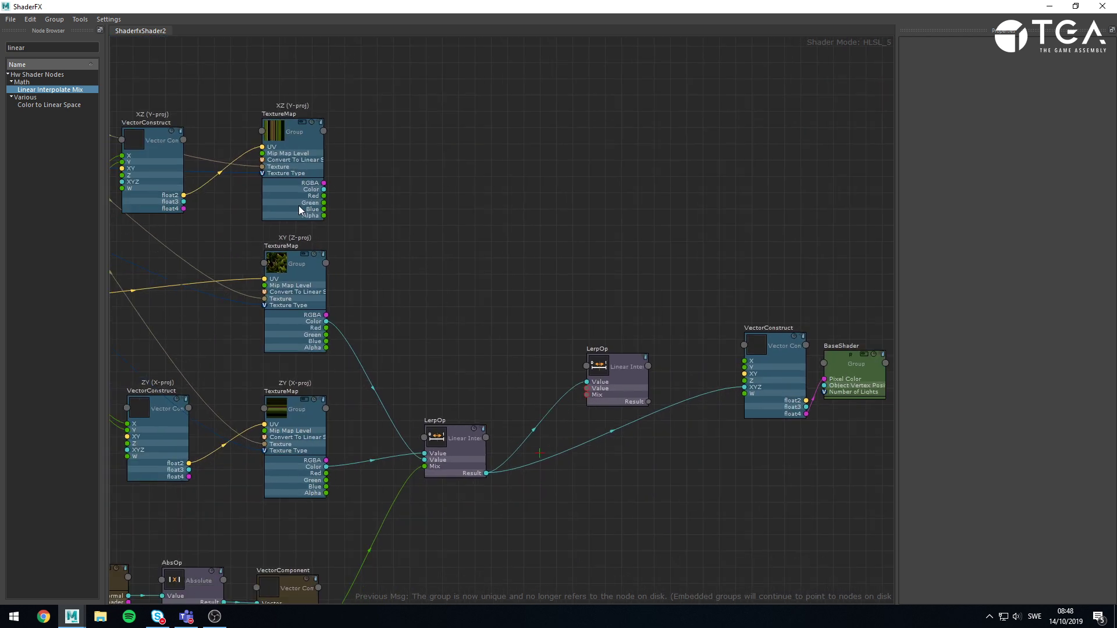
{"action": "scroll", "coordinate": [309, 143], "scroll_direction": "up", "scroll_amount": 1}
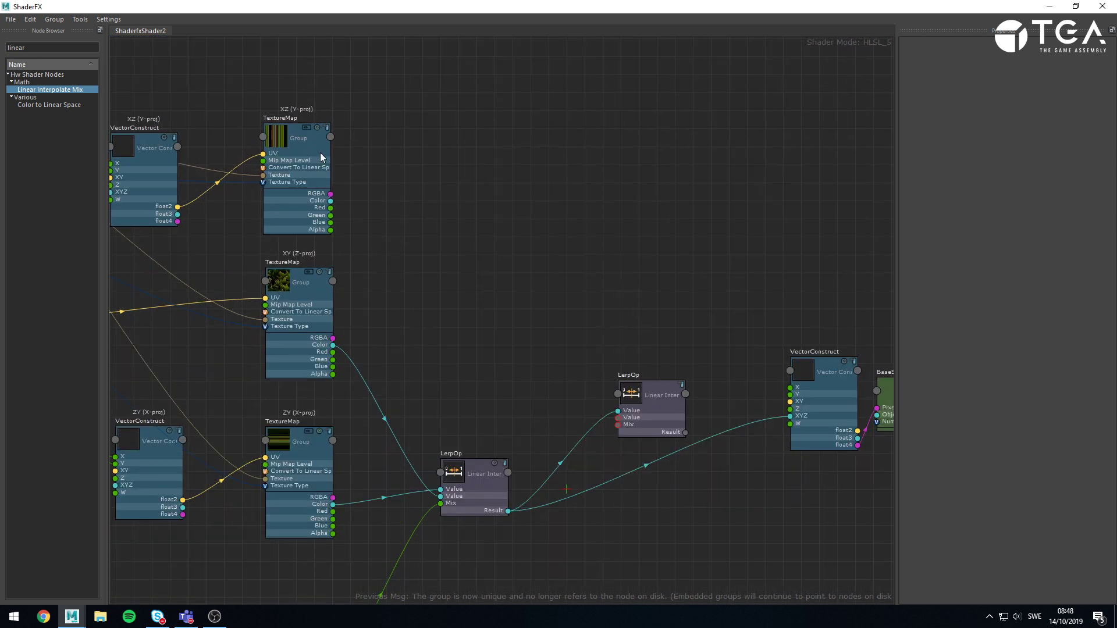
{"action": "left_click_drag", "start_coordinate": [331, 202], "coordinate": [618, 417]}
{"action": "scroll", "coordinate": [647, 509], "scroll_direction": "up", "scroll_amount": 1}
{"action": "middle_click_drag", "start_coordinate": [644, 513], "coordinate": [639, 330], "text": "alt"}
{"action": "left_click_drag", "start_coordinate": [334, 494], "coordinate": [665, 221]}
{"action": "middle_click_drag", "start_coordinate": [650, 295], "coordinate": [534, 312], "text": "alt"}
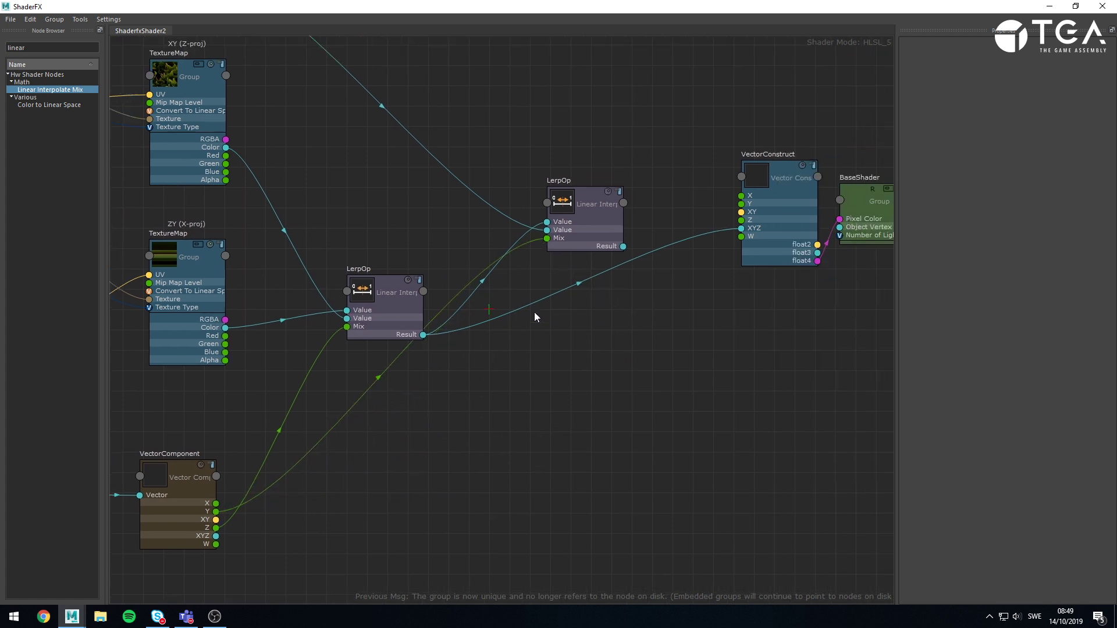
Connect the second LerpOp's Result to VectorConstruct's XYZ input and line the node up beside the first LerpOp
{"action": "middle_click_drag", "start_coordinate": [615, 249], "coordinate": [506, 285], "text": "alt"}
{"action": "left_click_drag", "start_coordinate": [515, 281], "coordinate": [634, 262]}
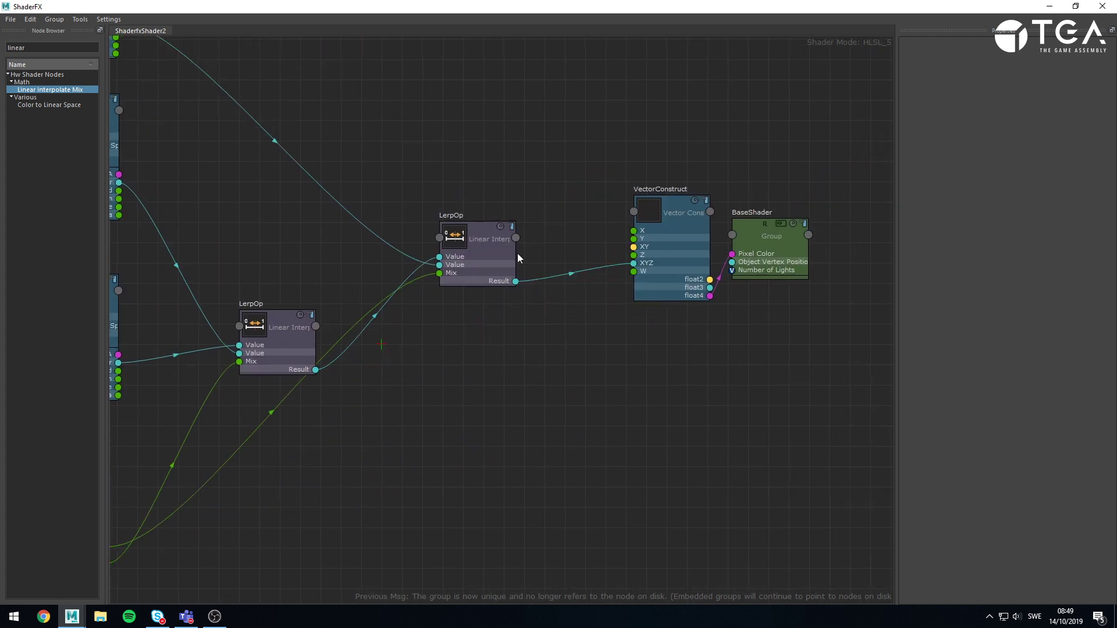
{"action": "left_click_drag", "start_coordinate": [470, 264], "coordinate": [484, 356]}
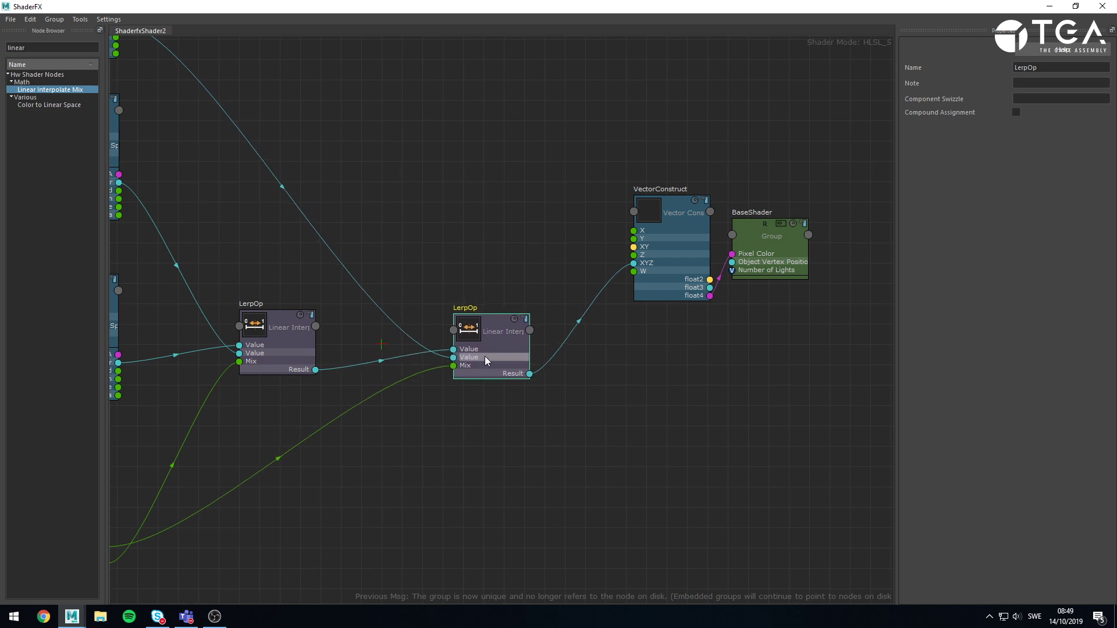
Examine the three-way texture blending on the head model from above, the side and the front
{"action": "left_click", "coordinate": [1049, 6]}
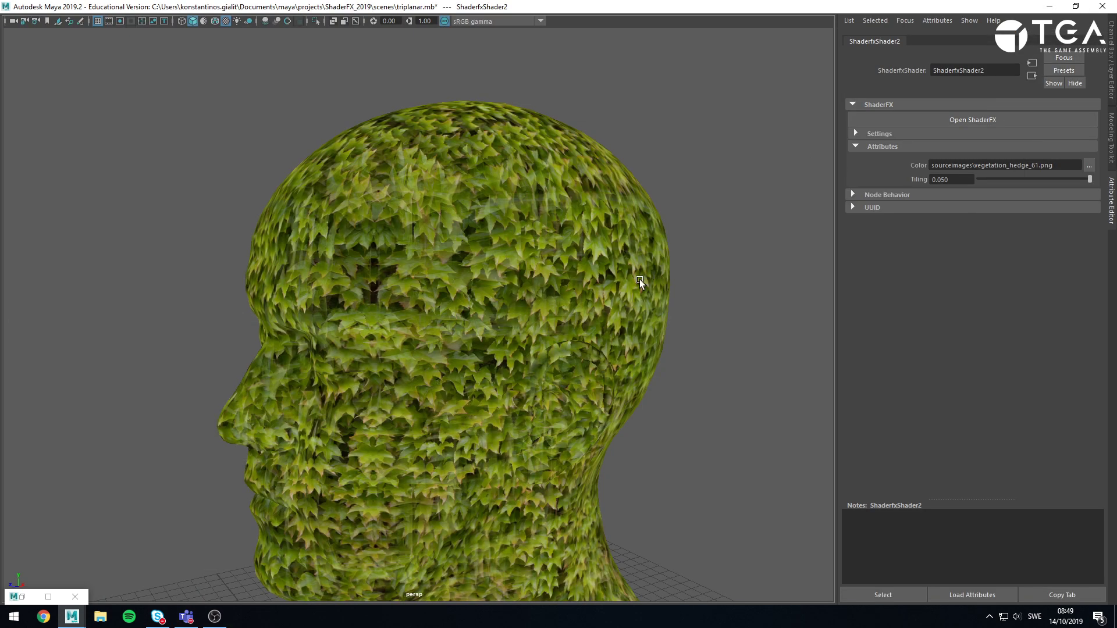
{"action": "left_click_drag", "start_coordinate": [527, 299], "coordinate": [539, 372], "text": "alt"}
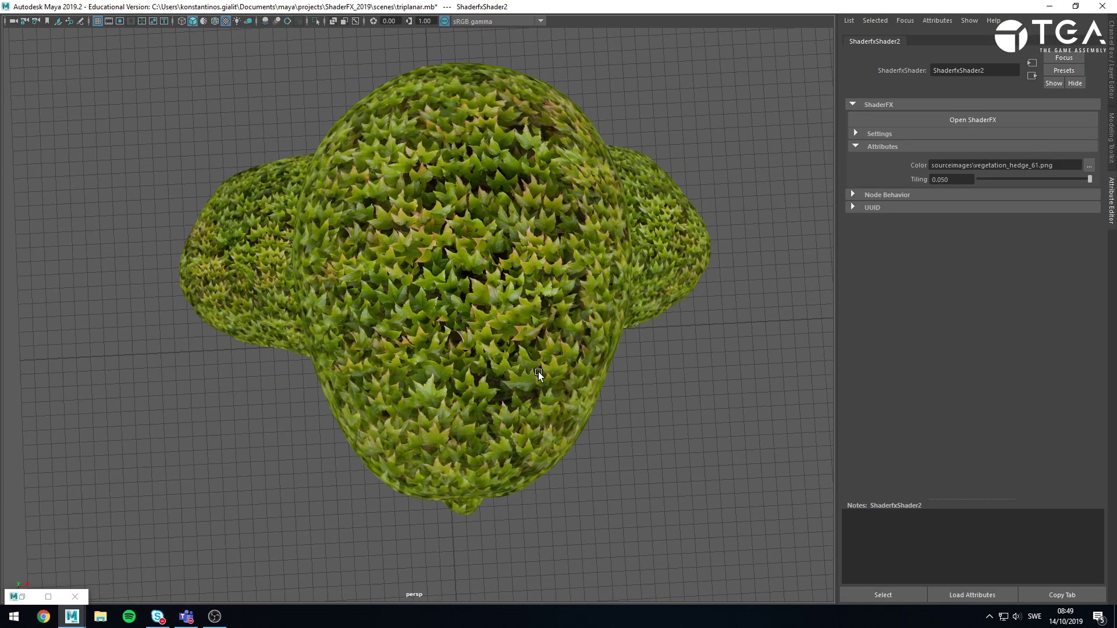
{"action": "right_click_drag", "start_coordinate": [559, 323], "coordinate": [680, 336], "text": "alt"}
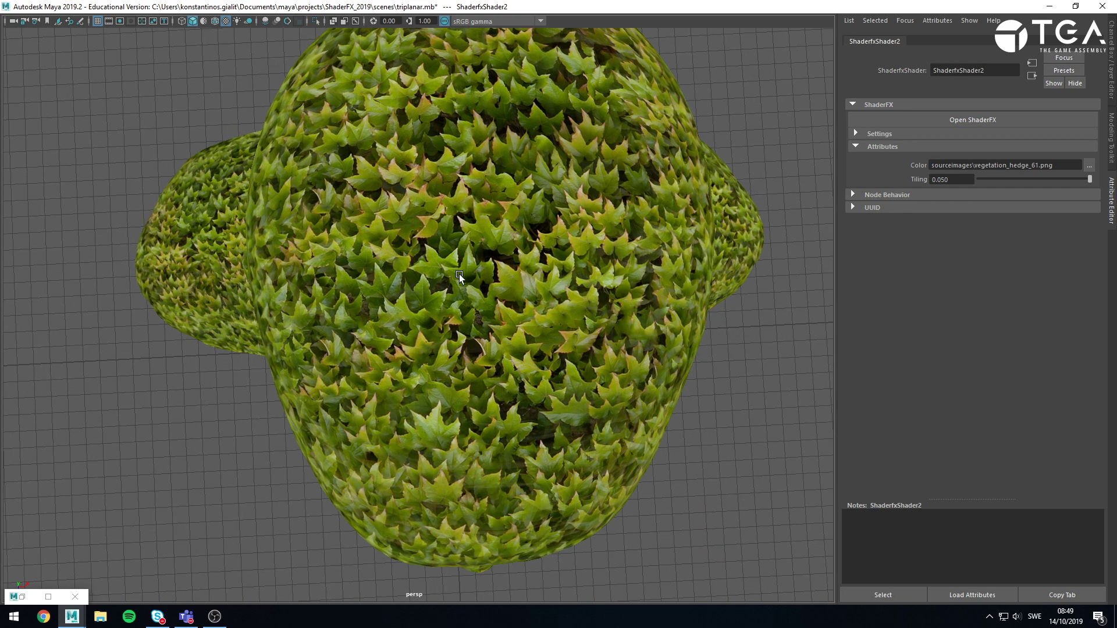
{"action": "left_click_drag", "start_coordinate": [547, 371], "coordinate": [464, 322], "text": "alt"}
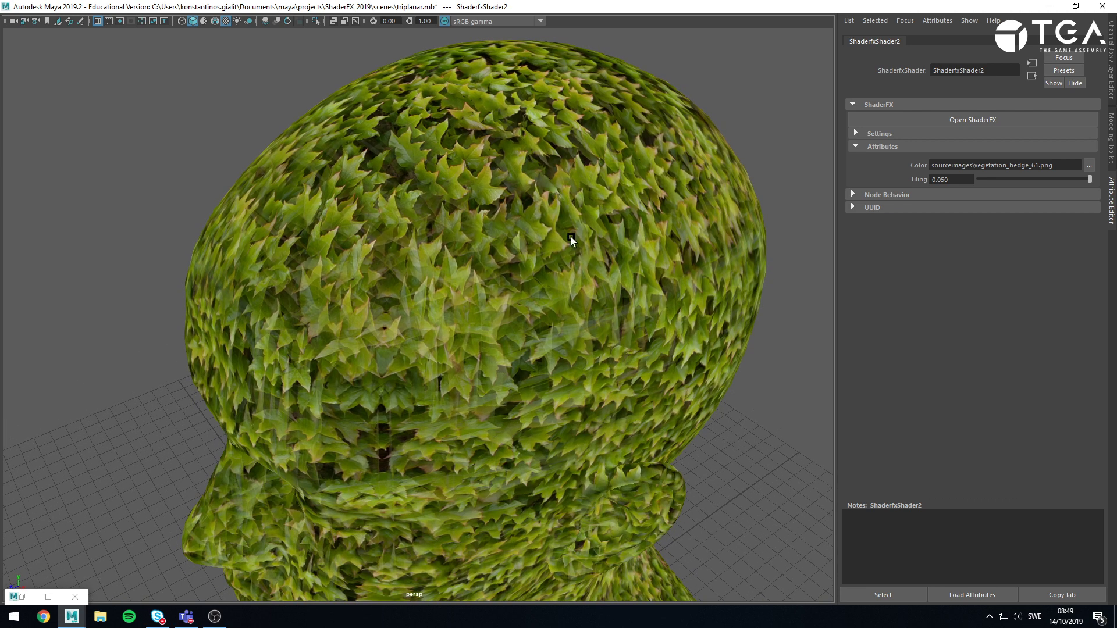
{"action": "left_click_drag", "start_coordinate": [547, 254], "coordinate": [557, 248], "text": "alt"}
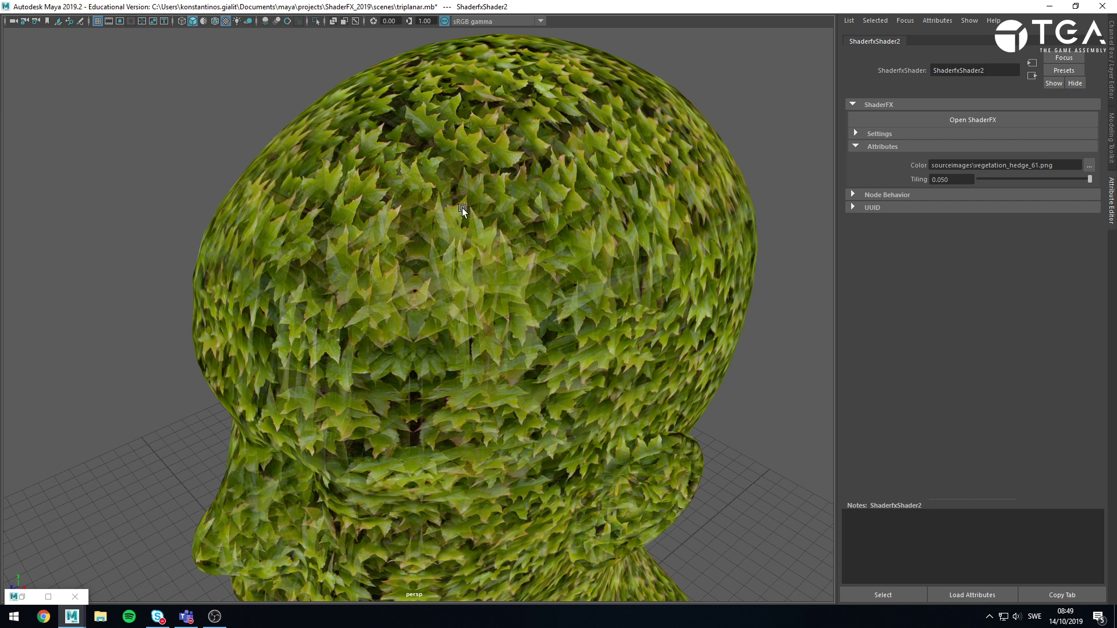
{"action": "right_click_drag", "start_coordinate": [523, 328], "coordinate": [285, 315], "text": "alt"}
{"action": "left_click_drag", "start_coordinate": [285, 315], "coordinate": [401, 355], "text": "alt"}
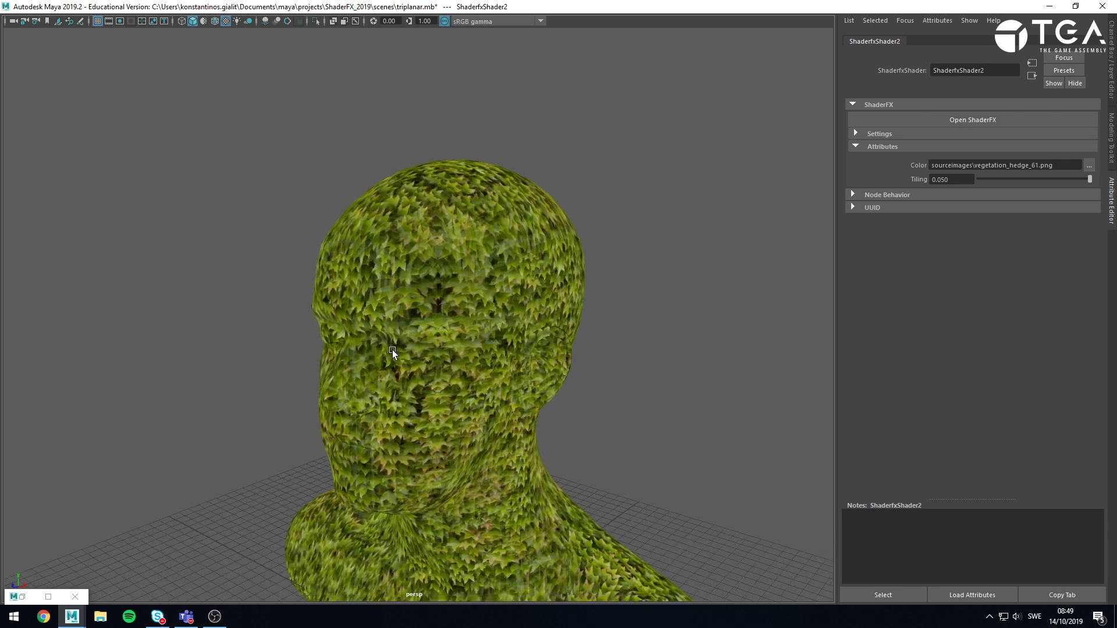
In the ShaderFX graph, move the WorldNormal, AbsOp and VectorComponent nodes together to beneath the two LerpOp nodes
{"action": "left_click", "coordinate": [49, 595]}
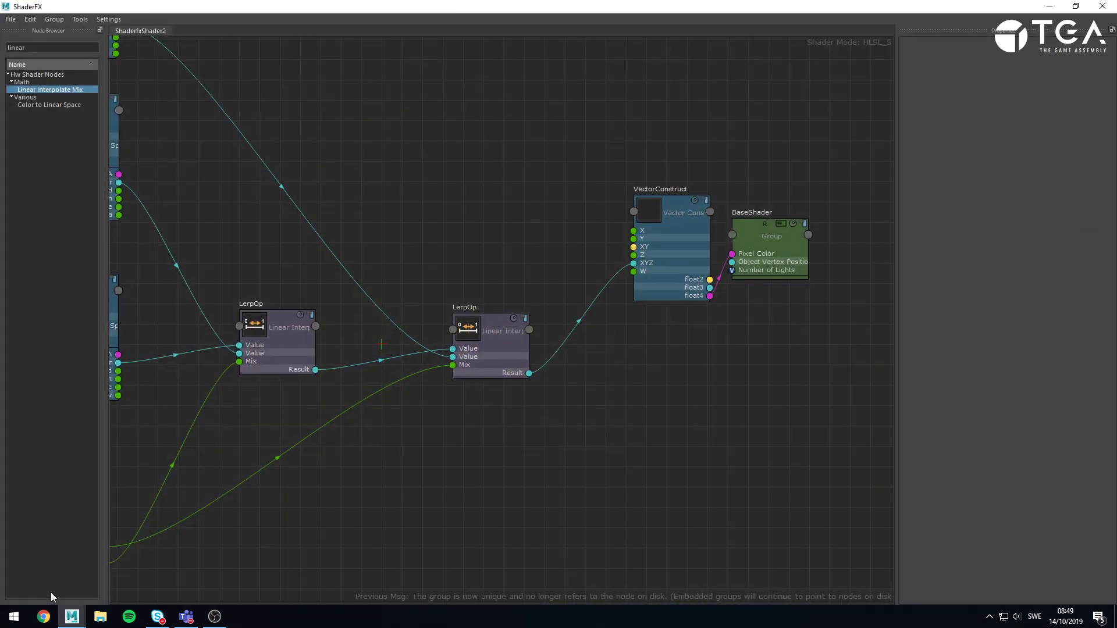
{"action": "middle_click_drag", "start_coordinate": [467, 401], "coordinate": [689, 220], "text": "alt"}
{"action": "right_click_drag", "start_coordinate": [690, 220], "coordinate": [614, 226], "text": "alt"}
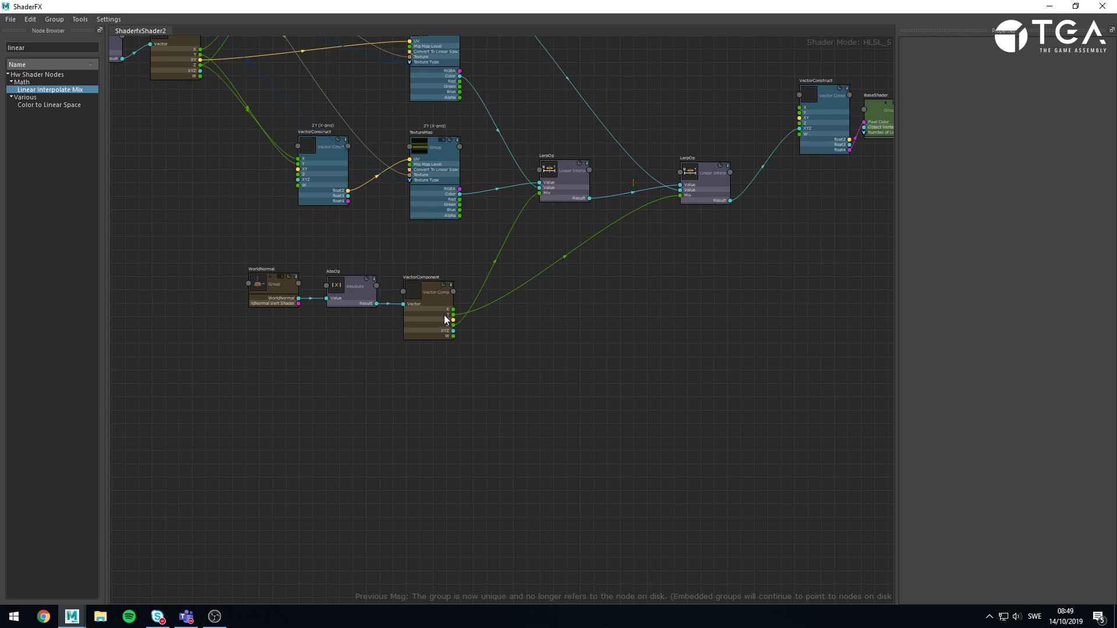
{"action": "left_click_drag", "start_coordinate": [234, 249], "coordinate": [717, 368]}
Disconnect the second LerpOp from VectorConstruct and move VectorConstruct and BaseShader next to the VectorComponent node
{"action": "left_click", "coordinate": [759, 174]}
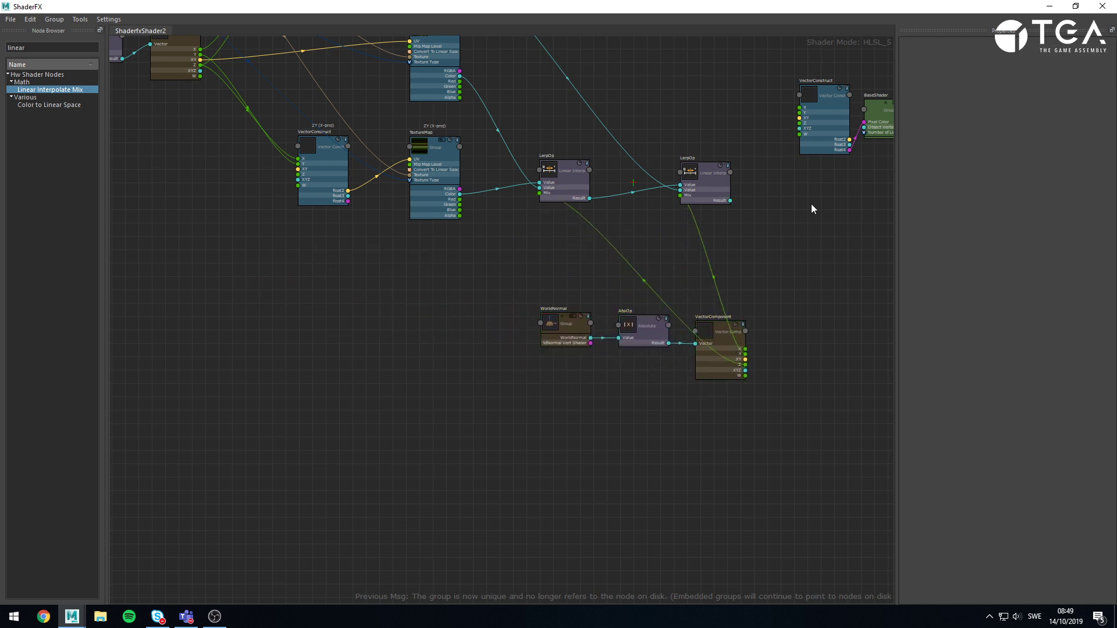
{"action": "middle_click_drag", "start_coordinate": [811, 204], "coordinate": [446, 351]}
{"action": "left_click_drag", "start_coordinate": [682, 301], "coordinate": [530, 160]}
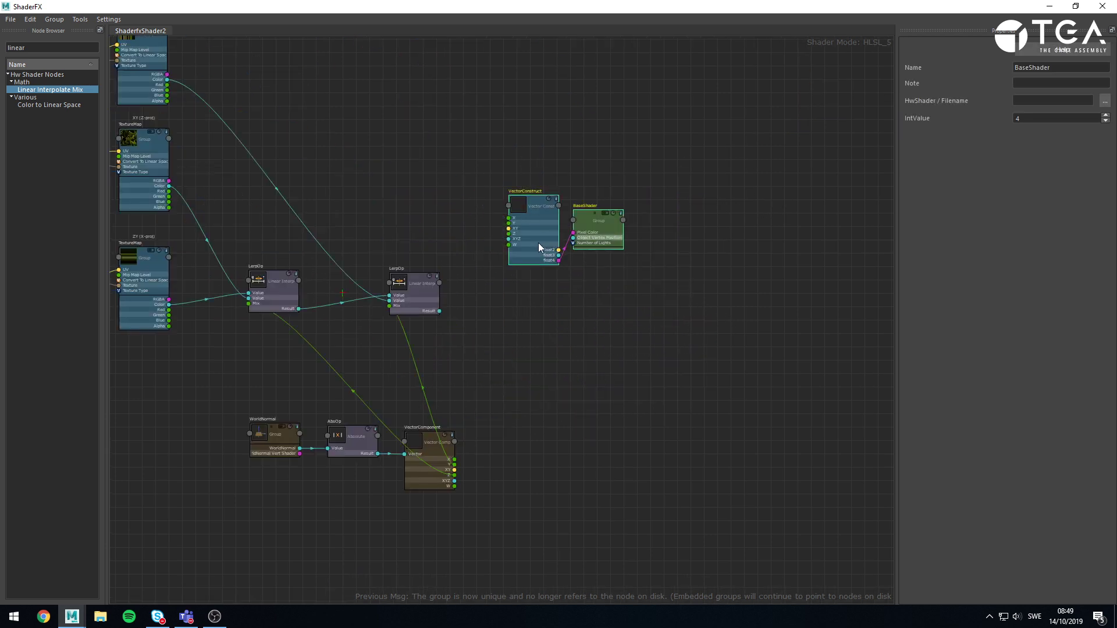
{"action": "left_click_drag", "start_coordinate": [539, 247], "coordinate": [540, 442]}
Connect VectorComponent's X output to the X, Y and Z inputs of the VectorConstruct node
{"action": "scroll", "coordinate": [476, 484], "scroll_direction": "up", "scroll_amount": 5}
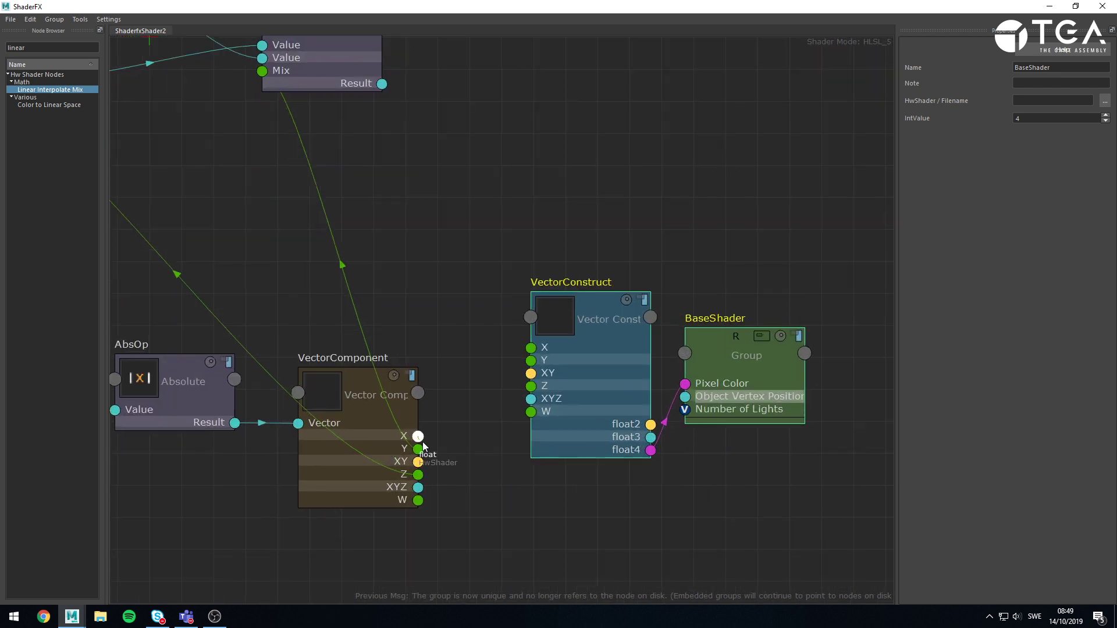
{"action": "left_click_drag", "start_coordinate": [417, 436], "coordinate": [530, 348]}
{"action": "left_click_drag", "start_coordinate": [417, 436], "coordinate": [531, 361]}
{"action": "left_click_drag", "start_coordinate": [419, 437], "coordinate": [530, 386]}
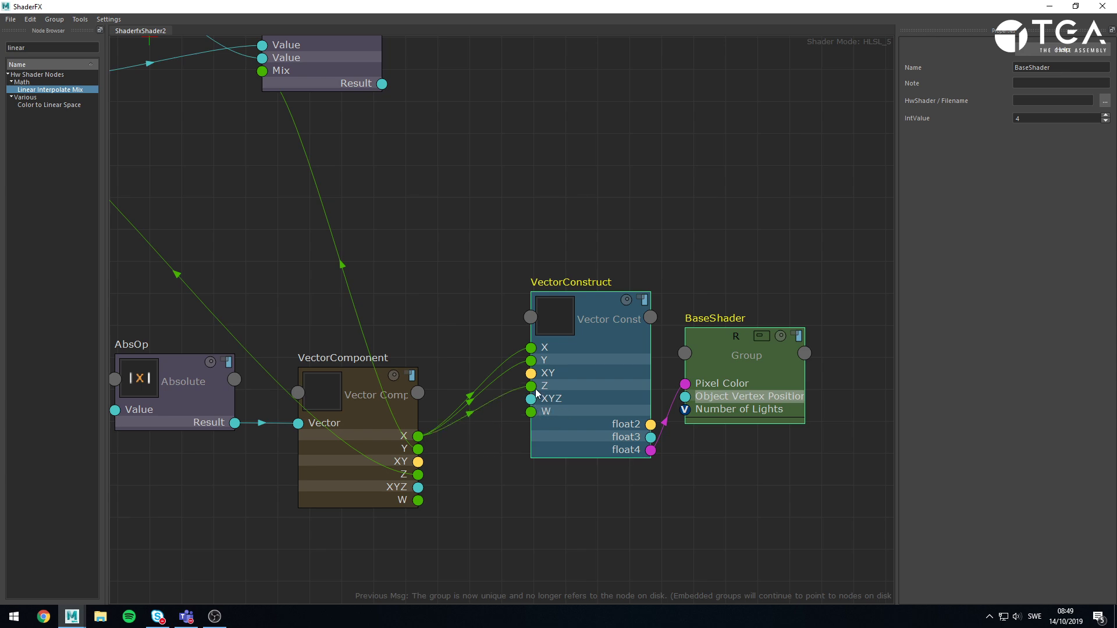
Set the Maya viewport's view transform to Raw and examine the X-component mask on the head
{"action": "left_click", "coordinate": [1048, 6]}
{"action": "left_click_drag", "start_coordinate": [480, 294], "coordinate": [509, 273], "text": "alt"}
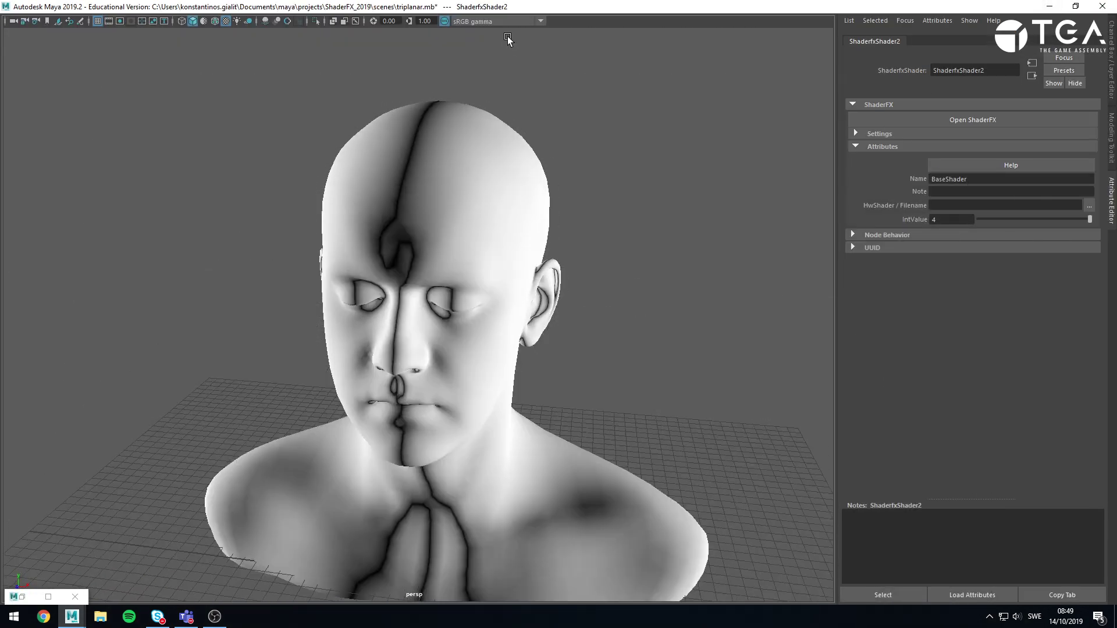
{"action": "left_click", "coordinate": [505, 22]}
{"action": "left_click", "coordinate": [479, 103]}
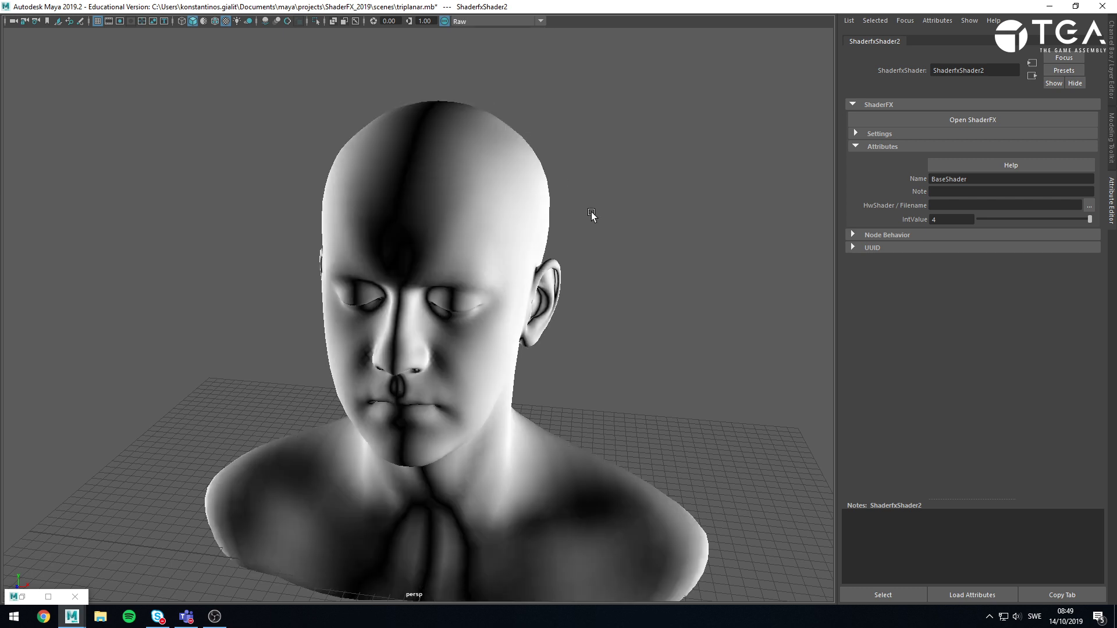
{"action": "left_click_drag", "start_coordinate": [591, 212], "coordinate": [415, 308], "text": "alt"}
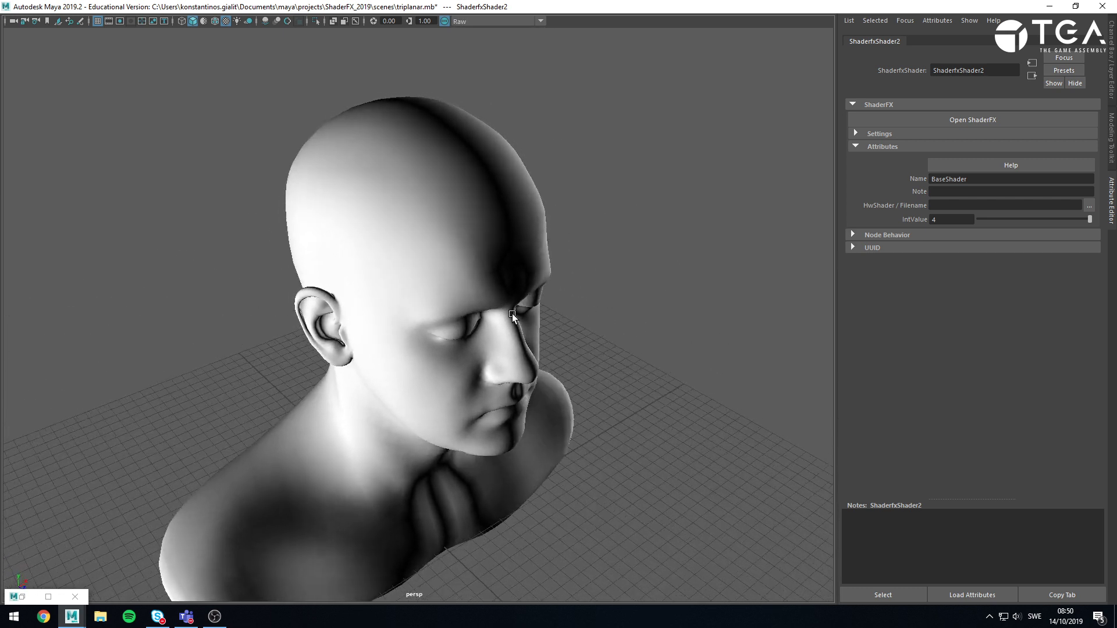
{"action": "left_click_drag", "start_coordinate": [512, 313], "coordinate": [471, 354], "text": "alt"}
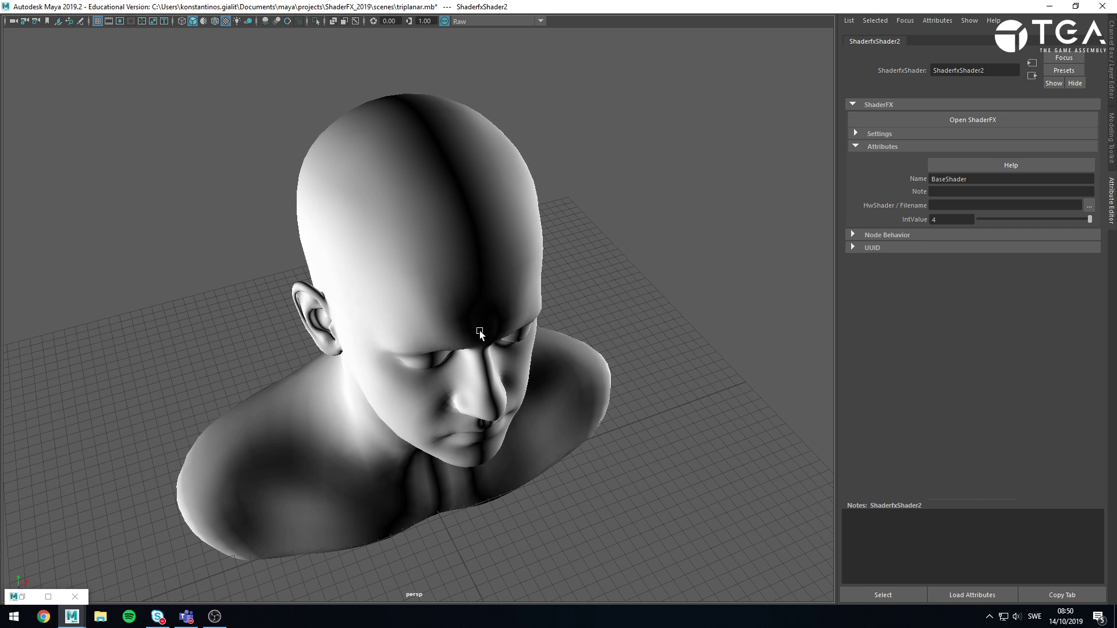
{"action": "scroll", "coordinate": [472, 330], "scroll_direction": "up", "scroll_amount": 2}
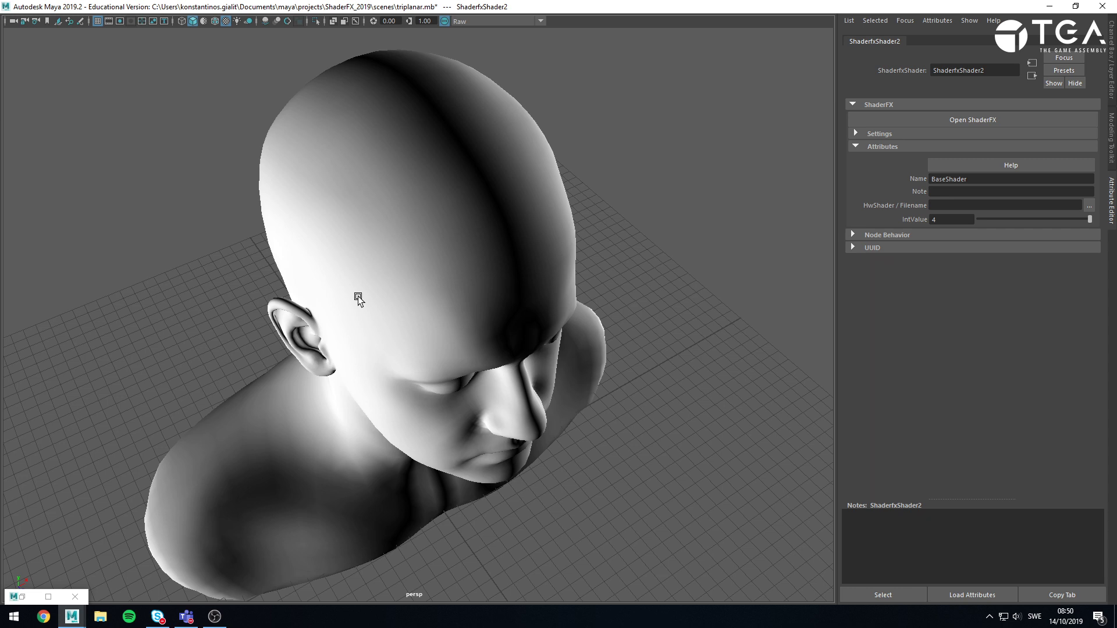
Return to the ShaderFX graph and open the node browser's search text for editing
{"action": "left_click", "coordinate": [48, 596]}
{"action": "middle_click_drag", "start_coordinate": [416, 300], "coordinate": [644, 225]}
{"action": "scroll", "coordinate": [605, 234], "scroll_direction": "down", "scroll_amount": 3}
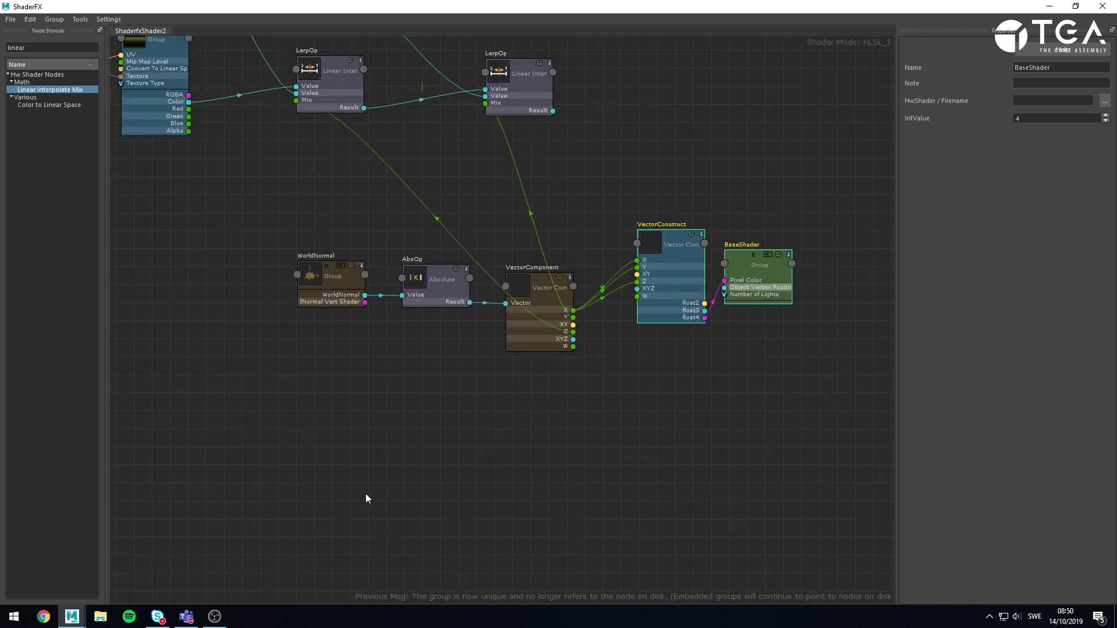
{"action": "double_click", "coordinate": [5, 46]}
{"action": "type", "text": "add"}
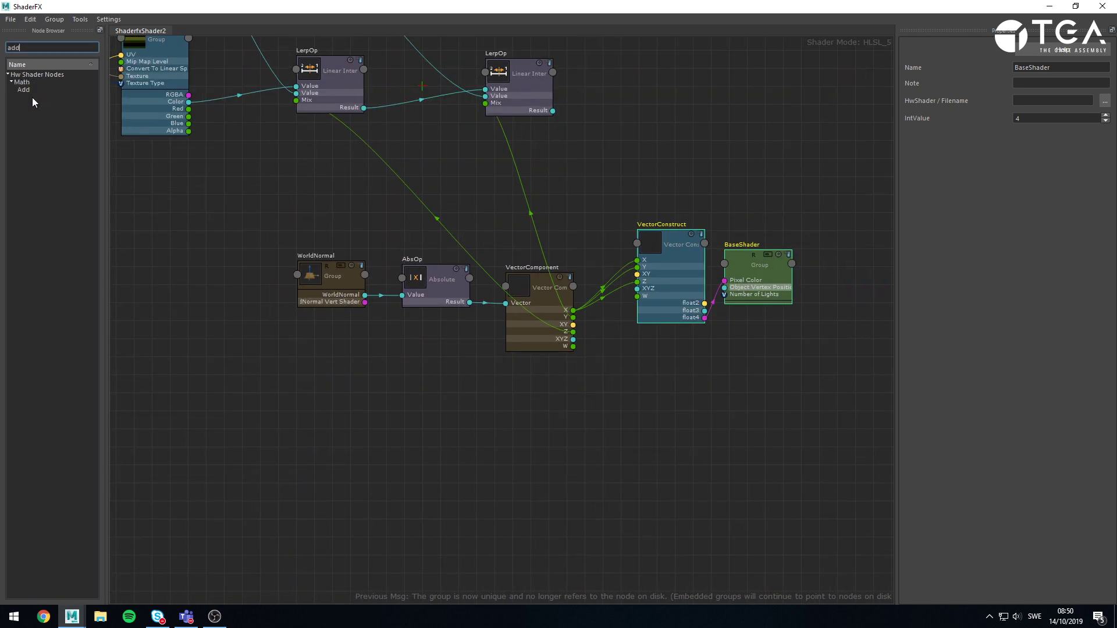
{"action": "key", "text": "BackSpace"}
{"action": "key", "text": "BackSpace"}
{"action": "key", "text": "BackSpace"}
Find the Subtract node in the node browser and add it to the graph below WorldNormal
{"action": "type", "text": "subtract"}
{"action": "left_click_drag", "start_coordinate": [26, 90], "coordinate": [318, 442]}
Search for Notepad in Windows and open it with an empty document
{"action": "key", "text": "super"}
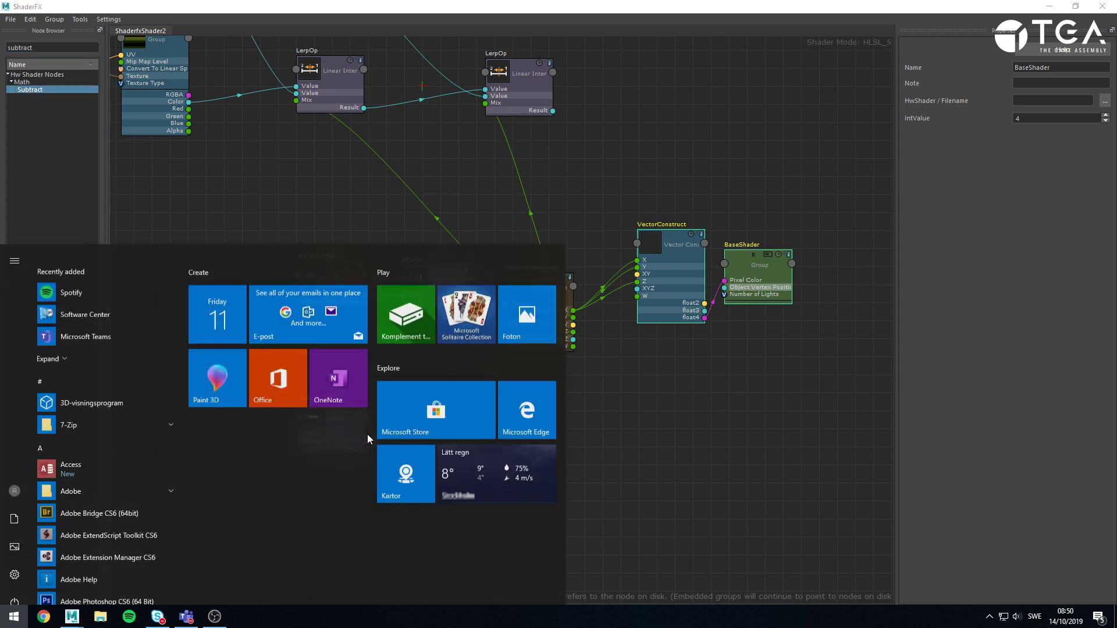
{"action": "type", "text": "notepad"}
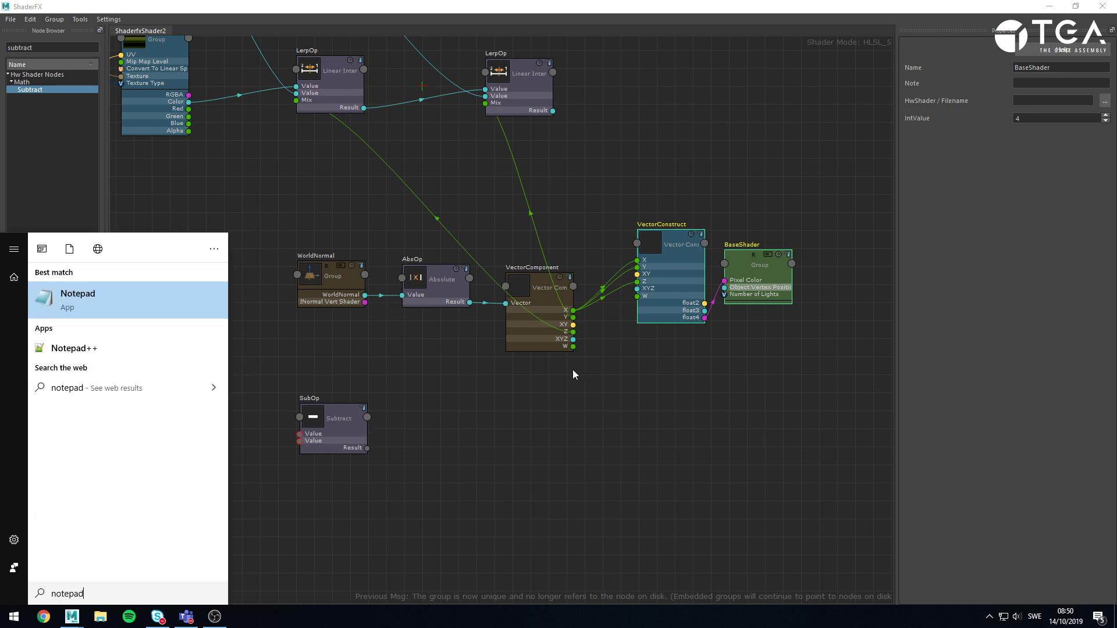
{"action": "left_click", "coordinate": [169, 309]}
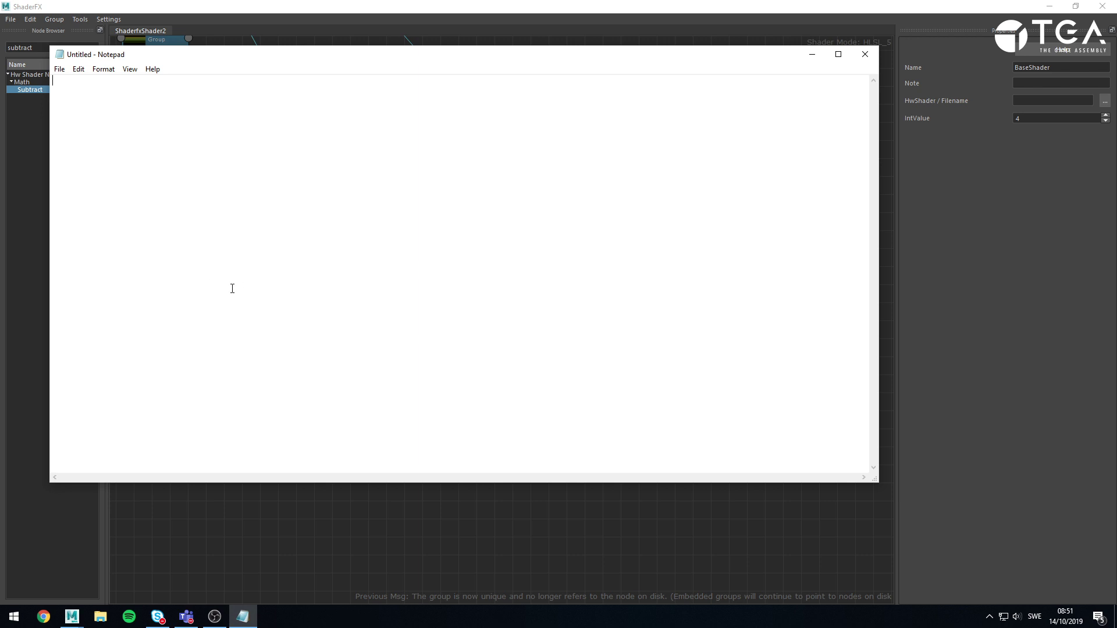
Enter "x" in the empty document and set the text font to Consolas Regular, size 26
{"action": "type", "text": "x"}
{"action": "key", "text": "ctrl+a"}
{"action": "left_click", "coordinate": [104, 69]}
{"action": "left_click", "coordinate": [109, 96]}
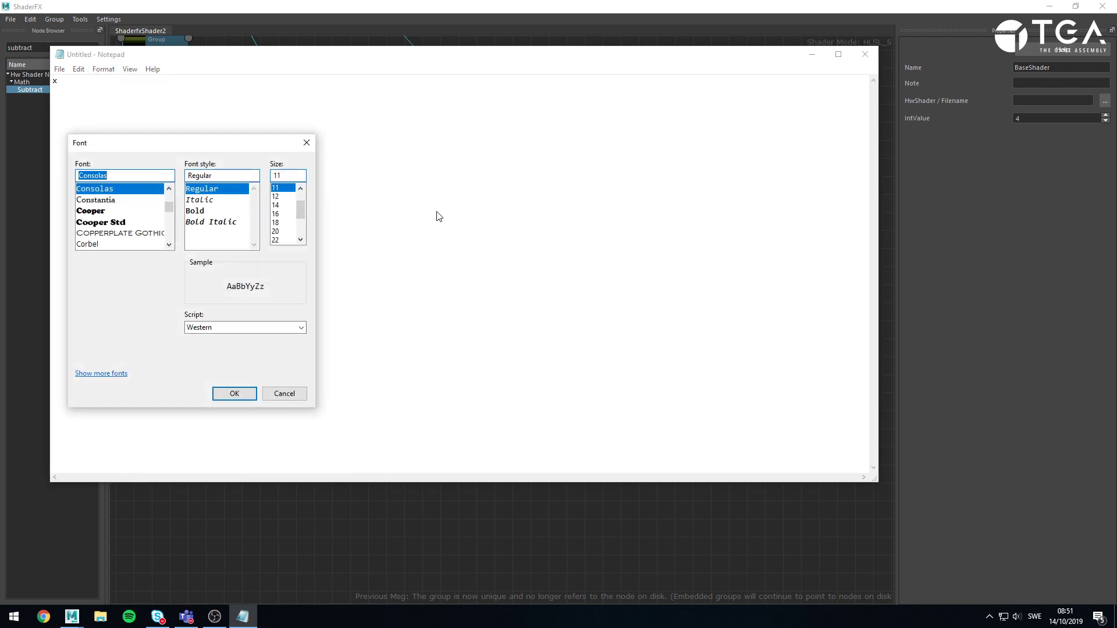
{"action": "left_click", "coordinate": [278, 239]}
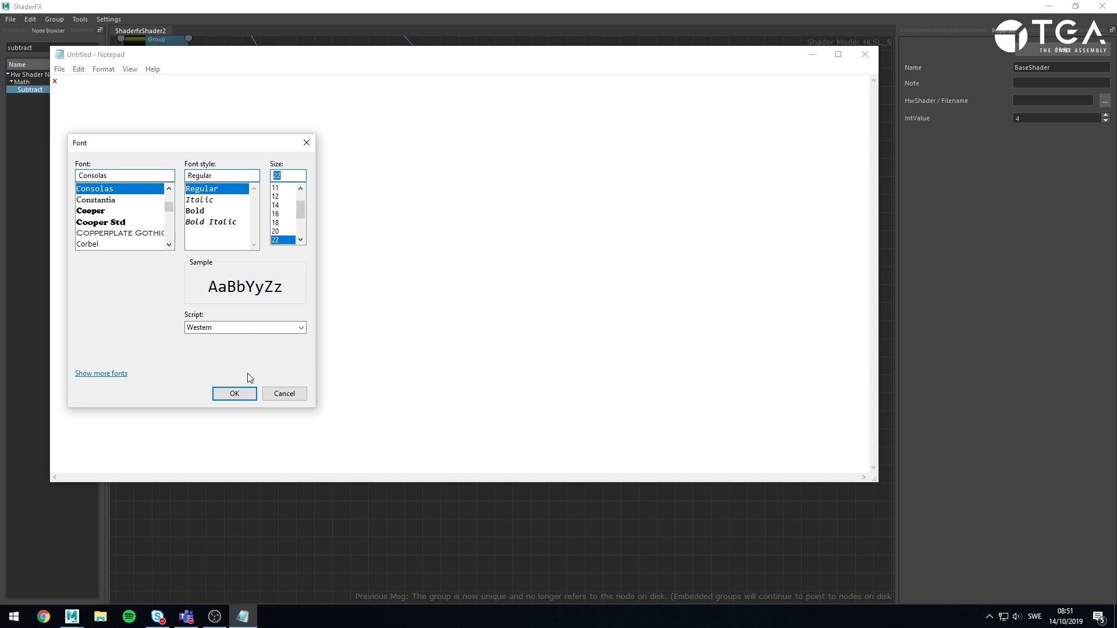
{"action": "left_click", "coordinate": [300, 240]}
{"action": "left_click", "coordinate": [300, 240]}
{"action": "left_click", "coordinate": [301, 240]}
{"action": "left_click", "coordinate": [284, 232]}
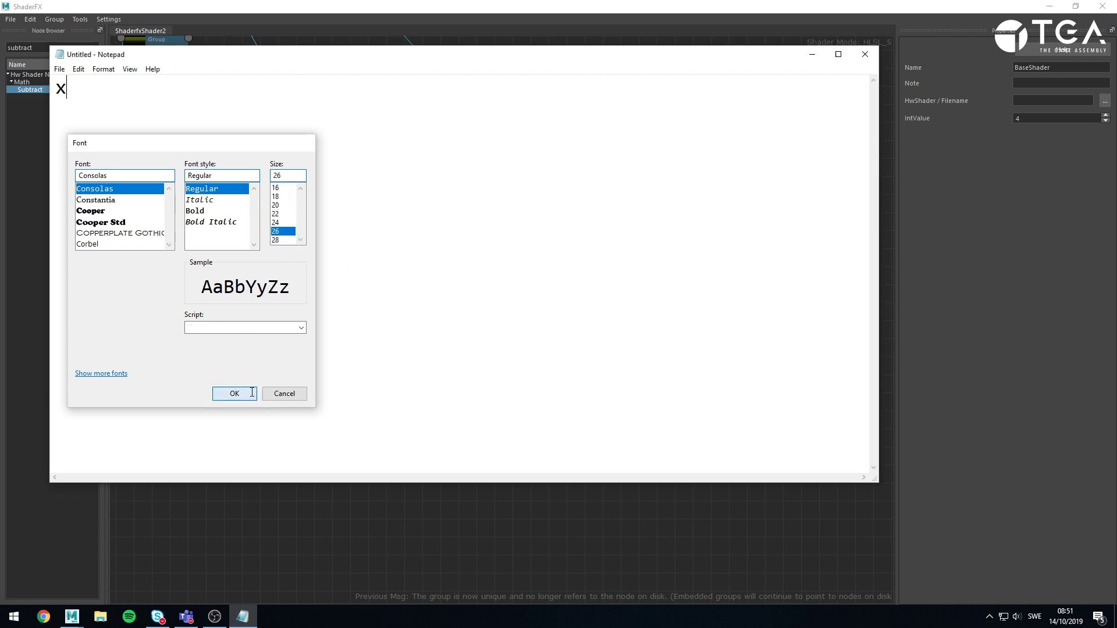
{"action": "left_click", "coordinate": [233, 393]}
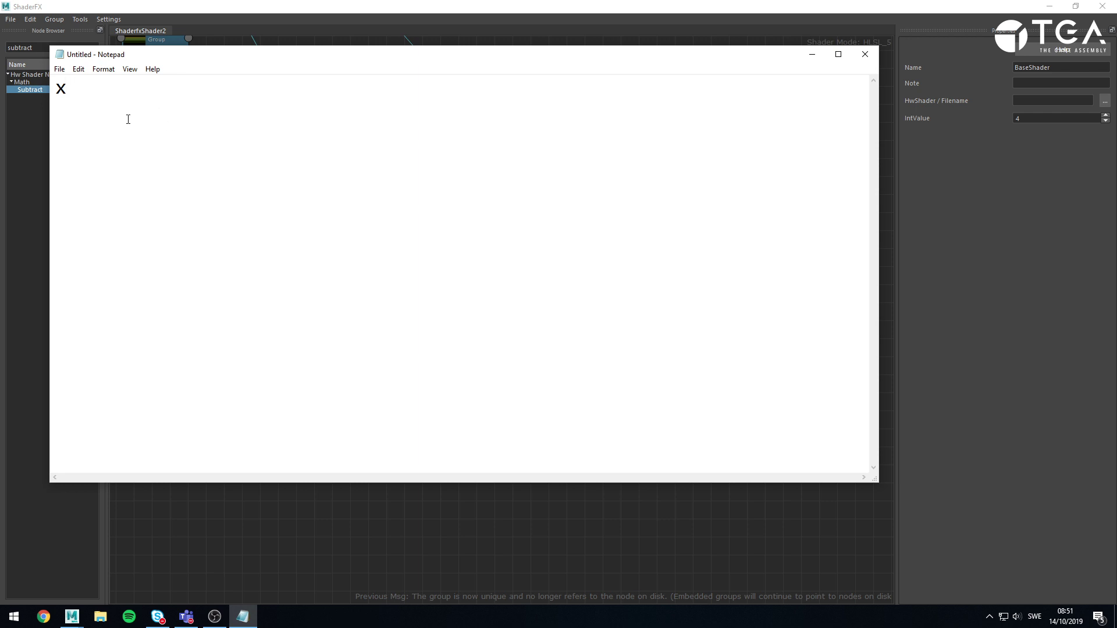
Complete the formula line as "x - 0.5" and insert the line "x is 0.0-1.0" above it
{"action": "type", "text": "-0.5"}
{"action": "key", "text": "Left"}
{"action": "key", "text": "Left"}
{"action": "key", "text": "Left"}
{"action": "key", "text": "Left"}
{"action": "key", "text": "Left"}
{"action": "key", "text": "Left"}
{"action": "key", "text": "Left"}
{"action": "key", "text": "Left"}
{"action": "key", "text": "Left"}
{"action": "key", "text": "Left"}
{"action": "key", "text": "Return"}
{"action": "key", "text": "Up"}
{"action": "type", "text": "x "}
{"action": "type", "text": "is 0.0-1. x"}
{"action": "type", "text": " -"}
{"action": "key", "text": "BackSpace"}
{"action": "key", "text": "BackSpace"}
{"action": "key", "text": "BackSpace"}
{"action": "type", "text": "-1.0"}
{"action": "left_click", "coordinate": [128, 120]}
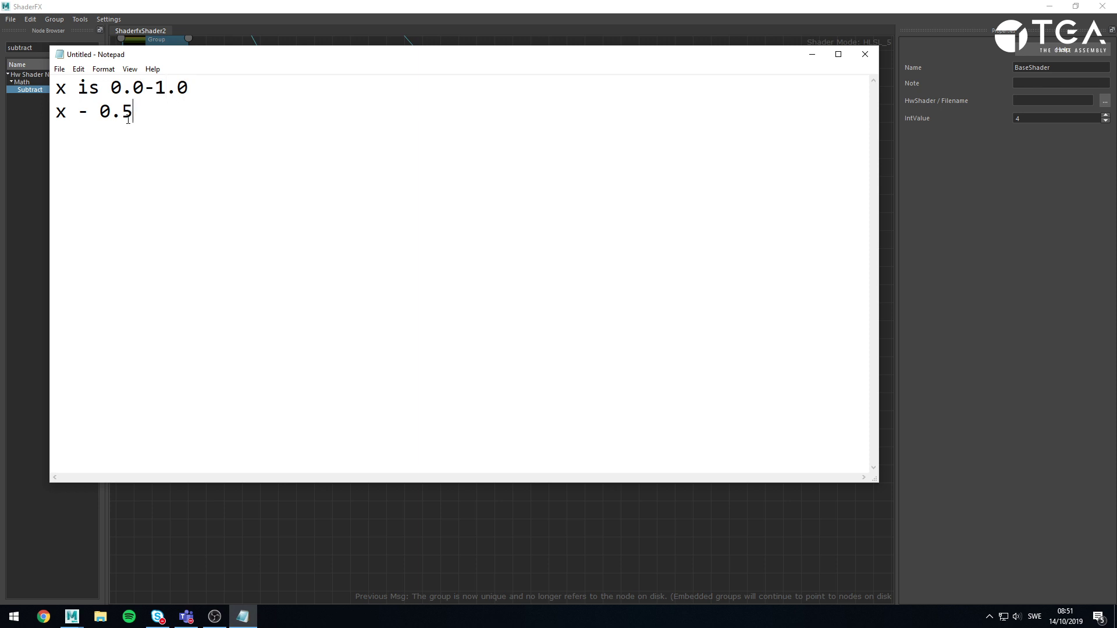
Append "-> x is -0.5 to 0.5 range" to the formula line and "range" to the first line
{"action": "type", "text": "-> x is -0.6"}
{"action": "key", "text": "BackSpace"}
{"action": "type", "text": "5 to 0.5"}
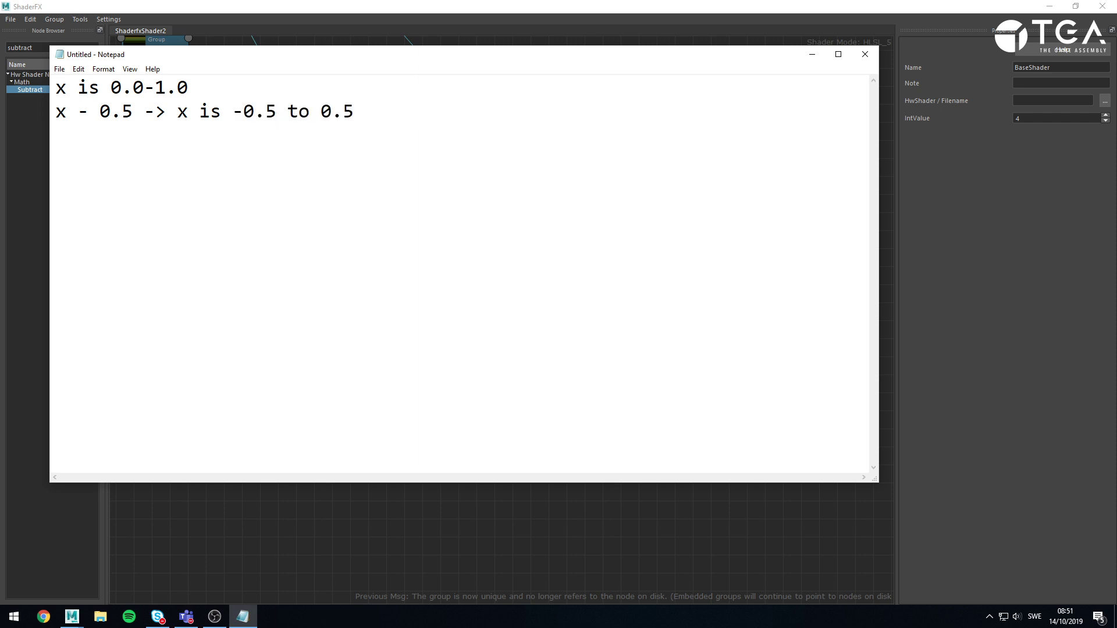
{"action": "type", "text": " range"}
{"action": "key", "text": "Up"}
{"action": "type", "text": "range"}
Move "x is -0.5 to 0.5 range" onto its own line below "x - 0.5 ->" without a leading space
{"action": "key", "text": "Down"}
{"action": "key", "text": "Left"}
{"action": "key", "text": "Left"}
{"action": "key", "text": "Left"}
{"action": "key", "text": "Left"}
{"action": "key", "text": "Left"}
{"action": "key", "text": "Left"}
{"action": "key", "text": "Left"}
{"action": "key", "text": "Left"}
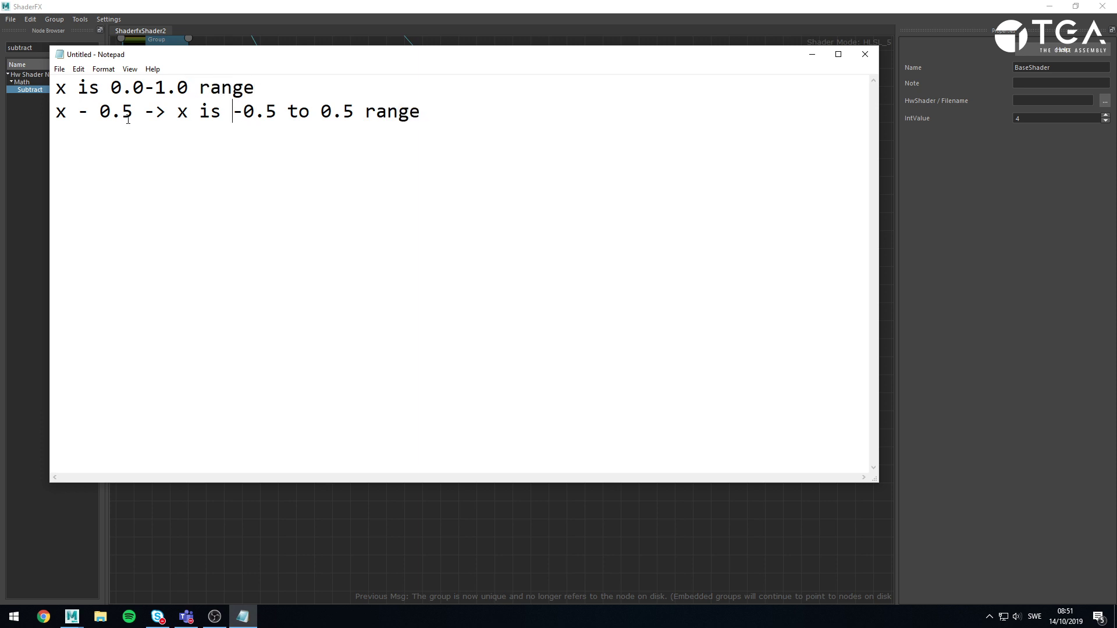
{"action": "key", "text": "Left"}
{"action": "key", "text": "Right"}
{"action": "key", "text": "Left"}
{"action": "key", "text": "Left"}
{"action": "key", "text": "Left"}
{"action": "key", "text": "Right"}
{"action": "key", "text": "Right"}
{"action": "key", "text": "Right"}
{"action": "key", "text": "Return"}
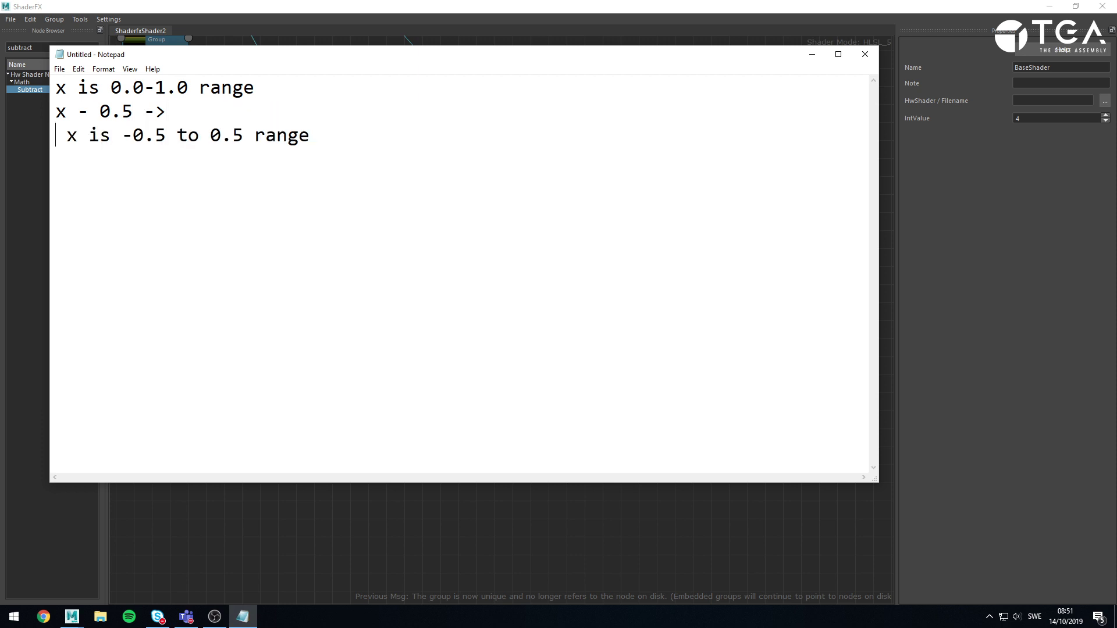
{"action": "key", "text": "Delete"}
Write "x * contrastMultiplier" below the range line, leaving a blank line between them
{"action": "key", "text": "Return"}
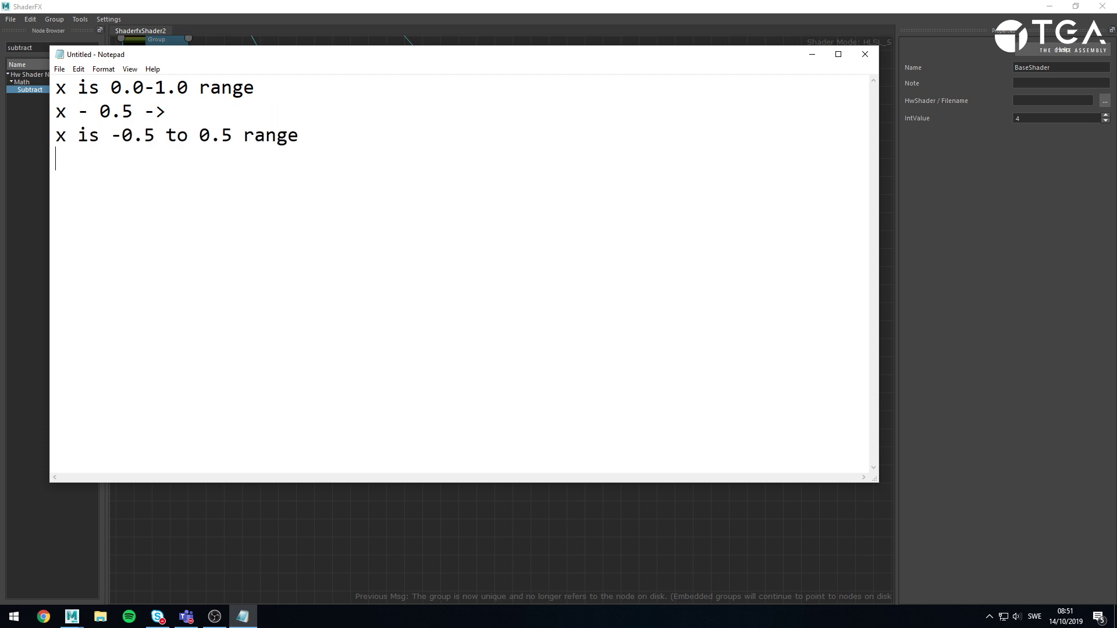
{"action": "key", "text": "Return"}
{"action": "type", "text": "x * contrast"}
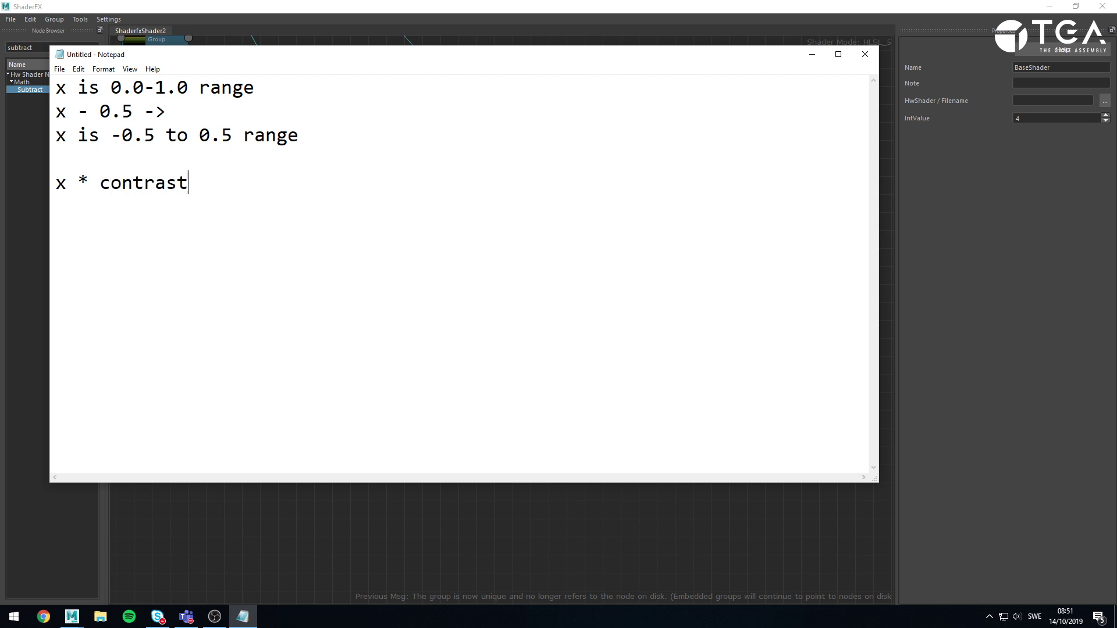
{"action": "type", "text": "Multiplier"}
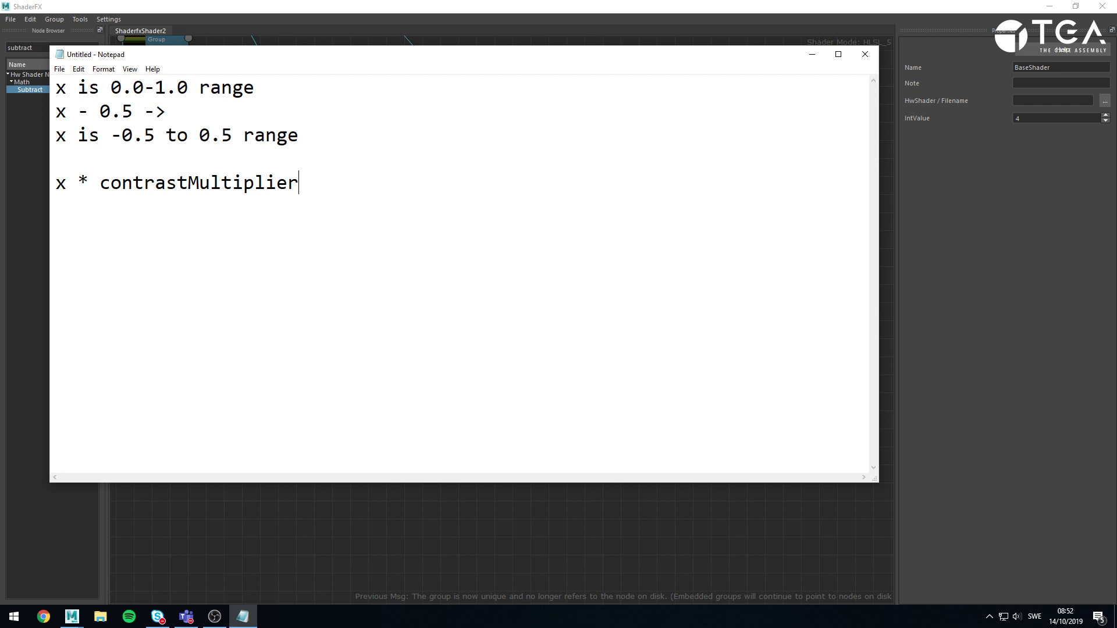
Duplicate the contrastMultiplier line below itself and change the copy to "x * 2 ->"
{"action": "key", "text": "shift+Home"}
{"action": "key", "text": "ctrl+c"}
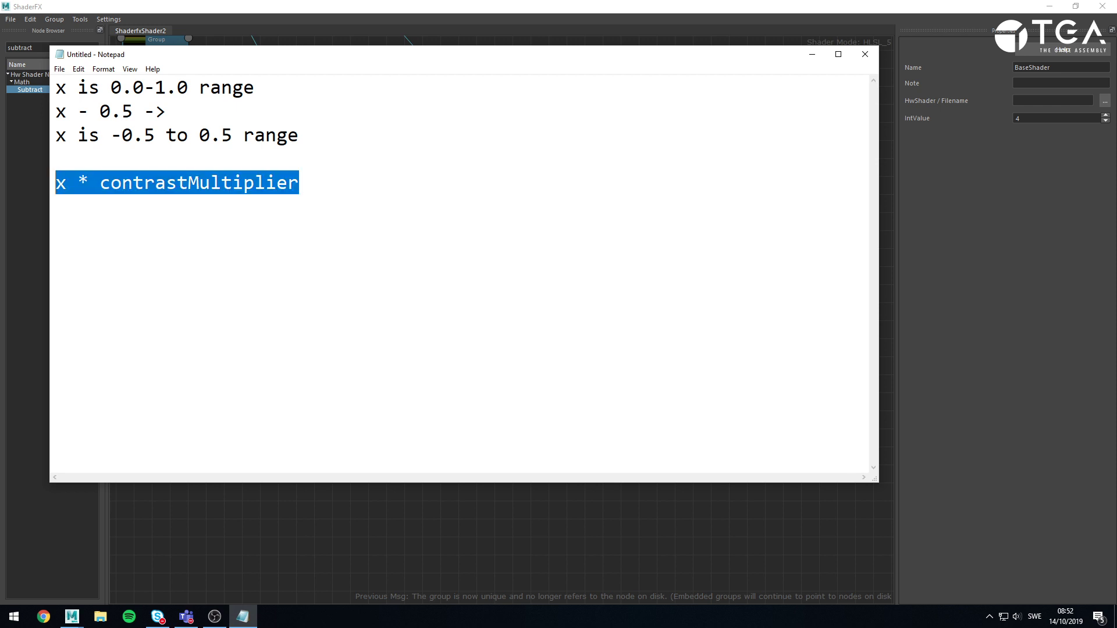
{"action": "key", "text": "End"}
{"action": "key", "text": "Return"}
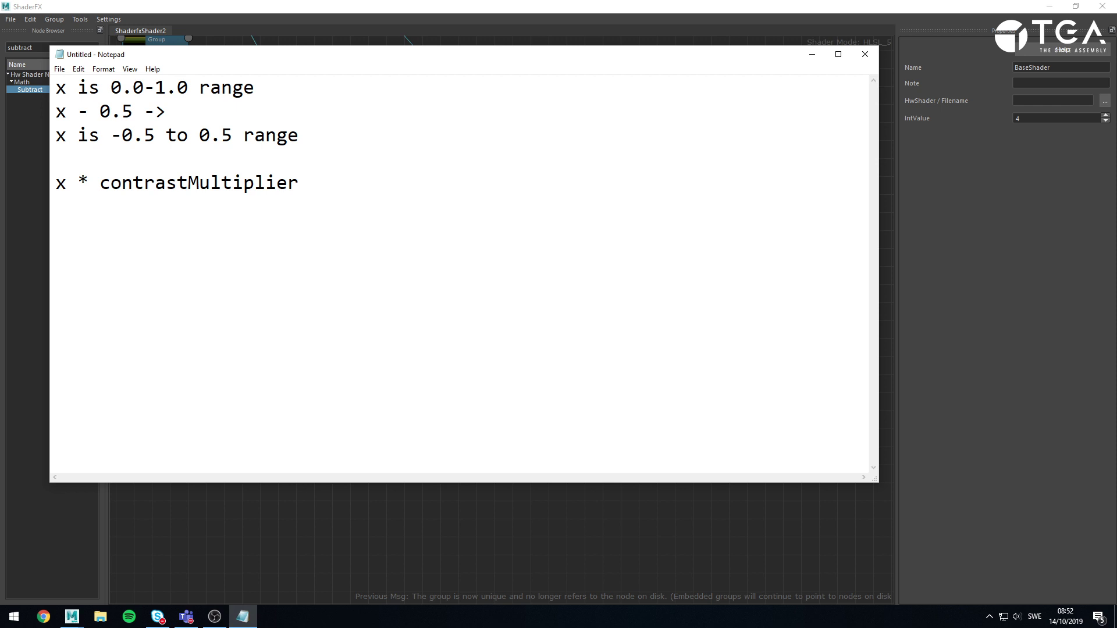
{"action": "key", "text": "ctrl+v"}
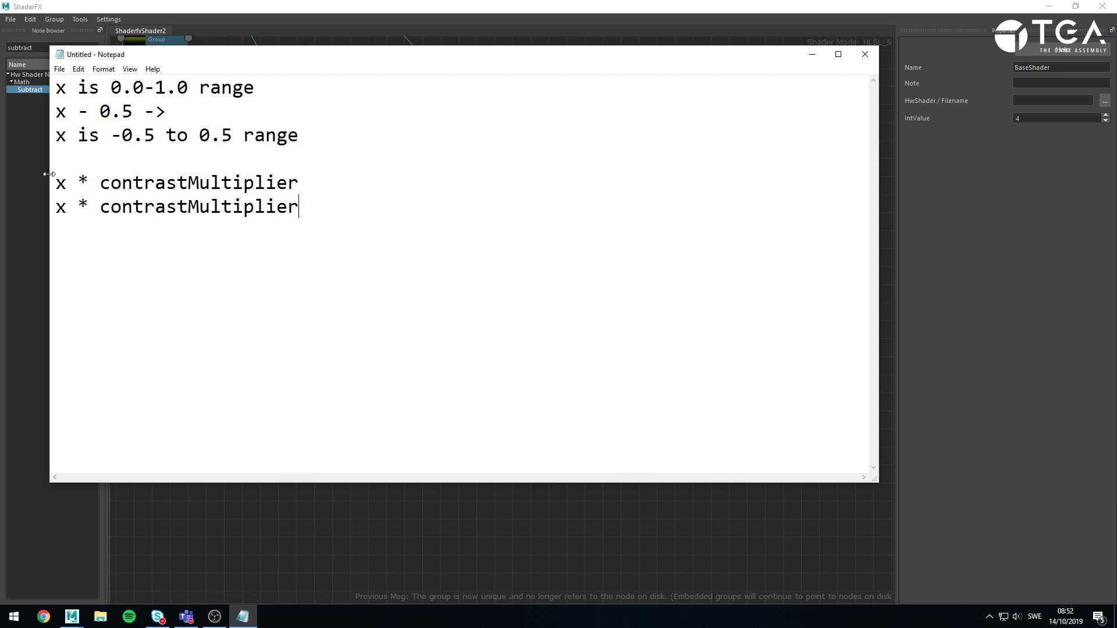
{"action": "key", "text": "ctrl+shift+Left"}
{"action": "type", "text": "2"}
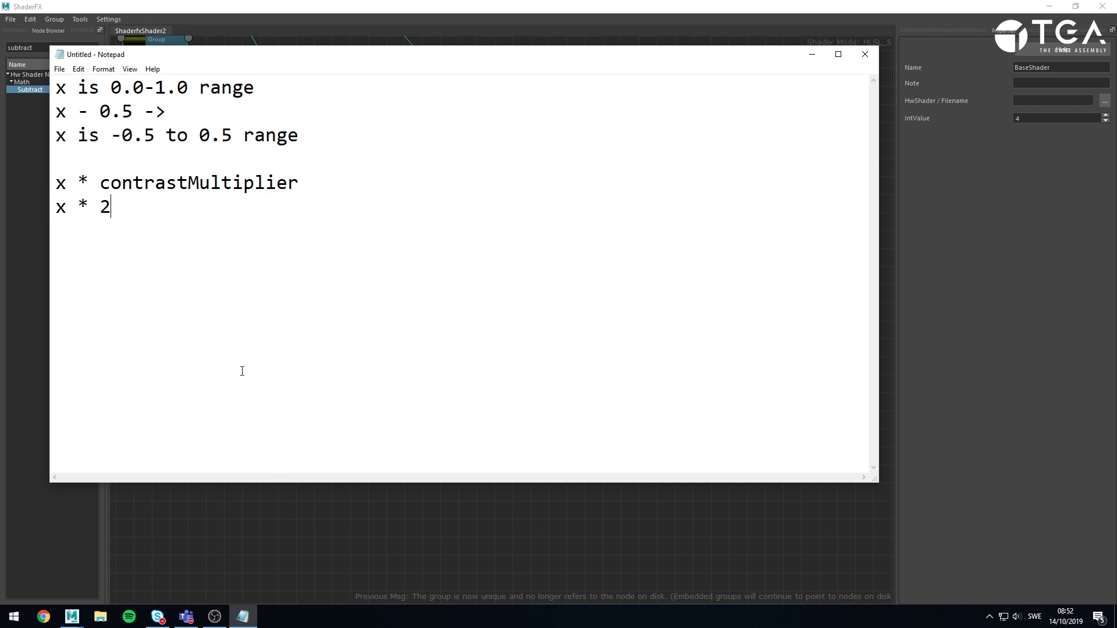
{"action": "type", "text": " ->"}
Write the resulting range "-1.0 to 1.0" under "x * 2 ->" and compare it with the earlier range
{"action": "key", "text": "Return"}
{"action": "left_click_drag", "start_coordinate": [110, 136], "coordinate": [235, 133]}
{"action": "left_click", "coordinate": [165, 136]}
{"action": "left_click_drag", "start_coordinate": [111, 136], "coordinate": [155, 136]}
{"action": "left_click", "coordinate": [122, 225]}
{"action": "type", "text": "-1.0 to 1.0"}
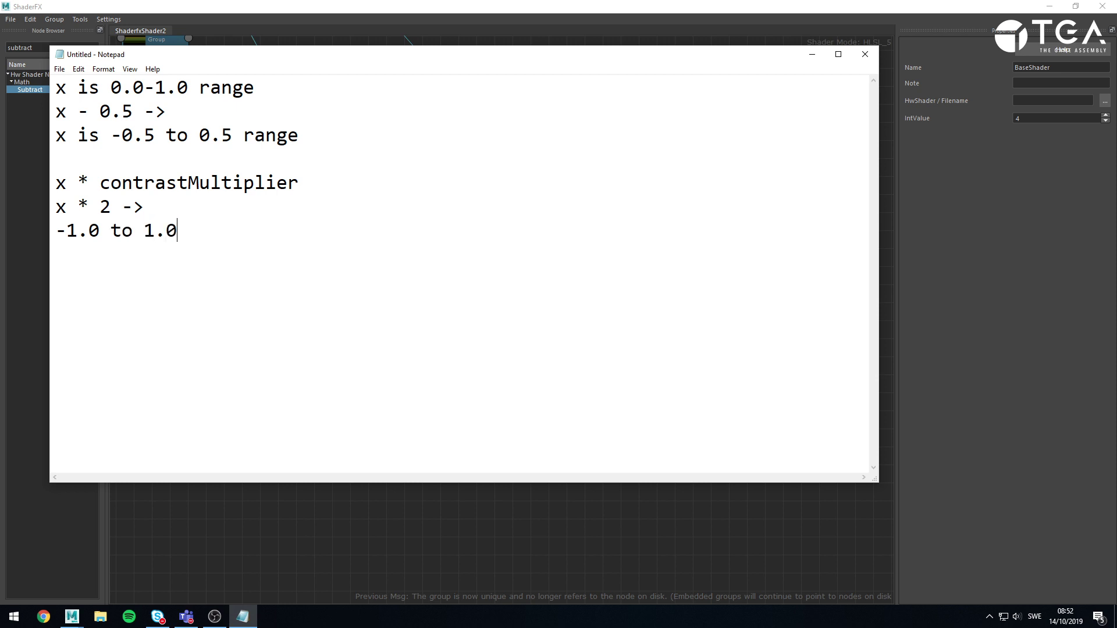
{"action": "left_click_drag", "start_coordinate": [189, 135], "coordinate": [236, 127]}
{"action": "left_click", "coordinate": [236, 125]}
{"action": "left_click_drag", "start_coordinate": [143, 237], "coordinate": [202, 227]}
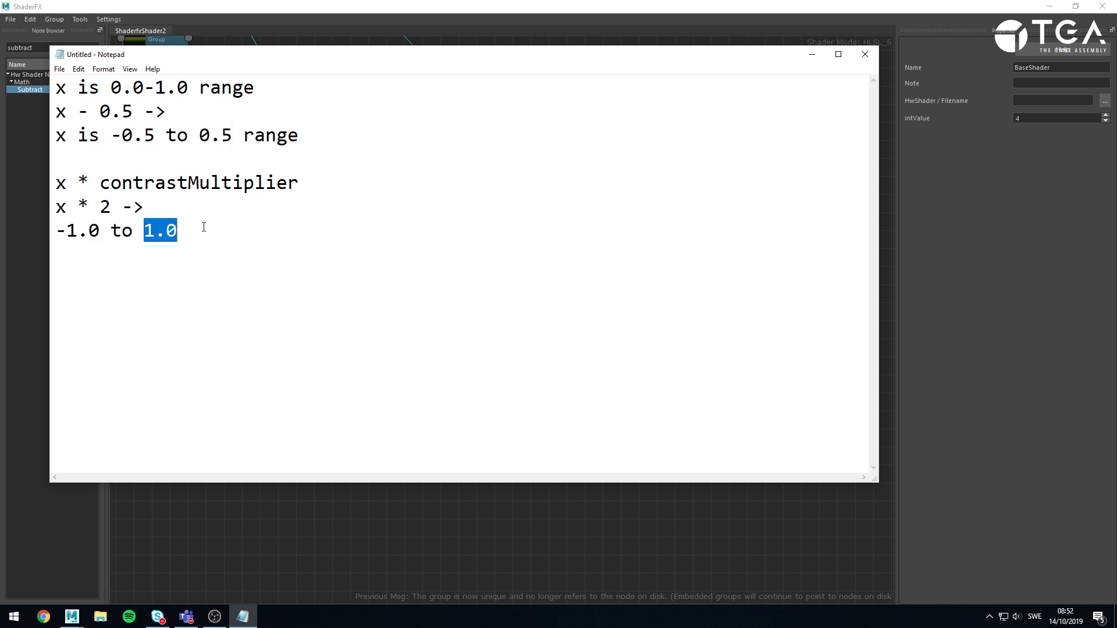
{"action": "left_click", "coordinate": [205, 227]}
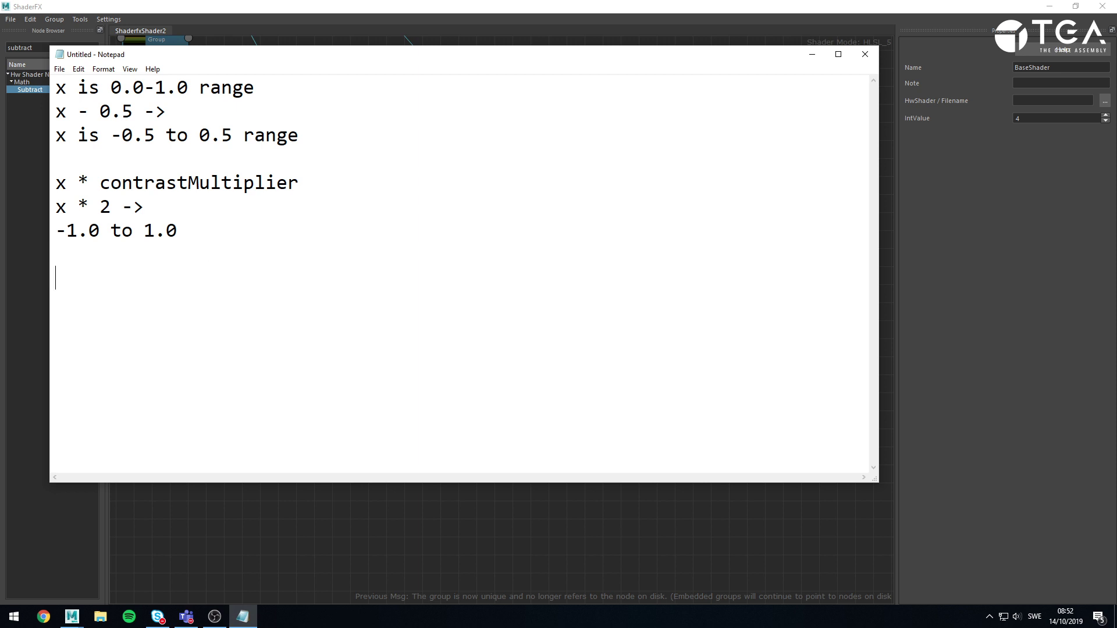
Write "x + 0.5" as a separate formula below the -1.0 to 1.0 range
{"action": "left_click_drag", "start_coordinate": [135, 112], "coordinate": [100, 111]}
{"action": "left_click", "coordinate": [81, 273]}
{"action": "type", "text": "x"}
{"action": "left_click_drag", "start_coordinate": [100, 108], "coordinate": [134, 108]}
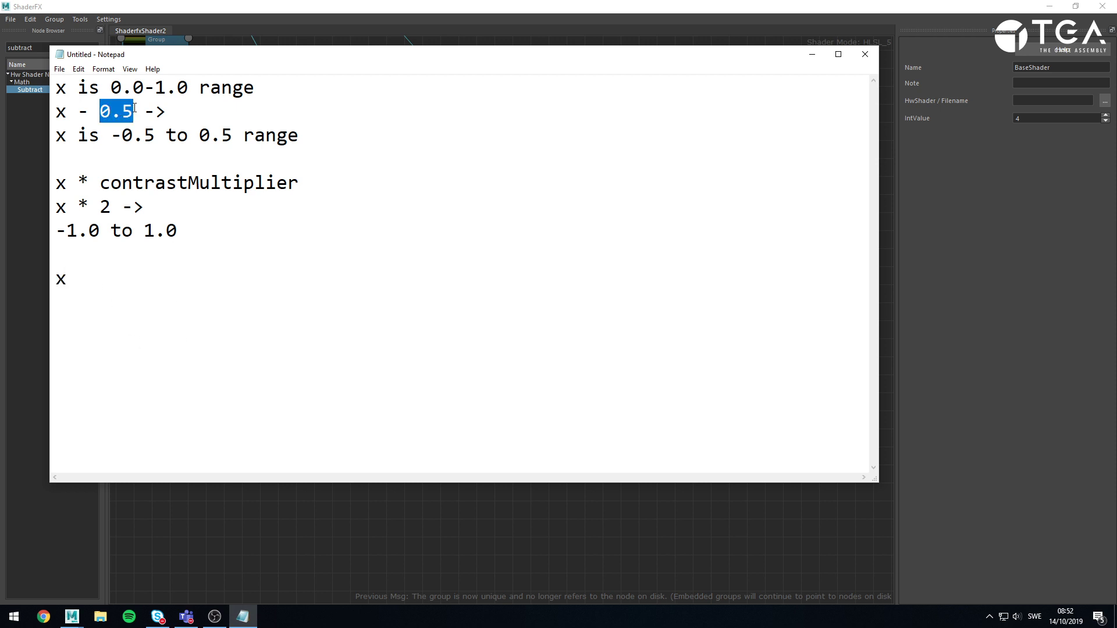
{"action": "left_click", "coordinate": [360, 205]}
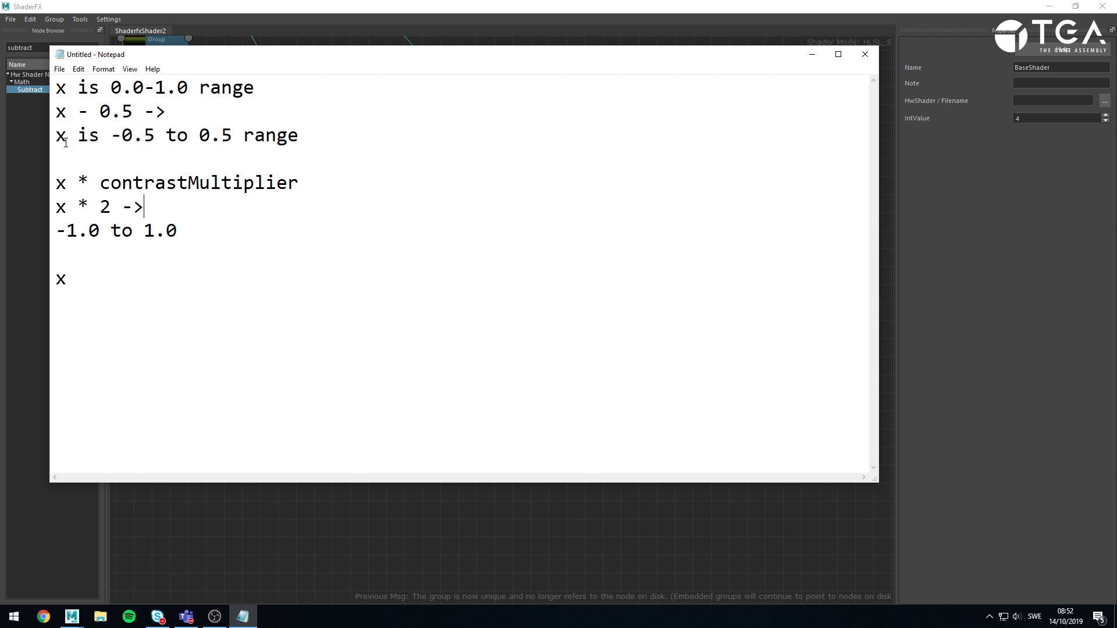
{"action": "left_click_drag", "start_coordinate": [111, 135], "coordinate": [233, 134]}
{"action": "left_click", "coordinate": [177, 227]}
{"action": "left_click_drag", "start_coordinate": [111, 87], "coordinate": [174, 83]}
{"action": "left_click", "coordinate": [162, 83]}
{"action": "left_click", "coordinate": [189, 265]}
{"action": "left_click", "coordinate": [192, 288]}
{"action": "type", "text": "+ 0.5"}
Write "saturate(x)" below the "x + 0.5" formula, separated by a blank line
{"action": "key", "text": "Return"}
{"action": "key", "text": "Return"}
{"action": "type", "text": "saturate(x)"}
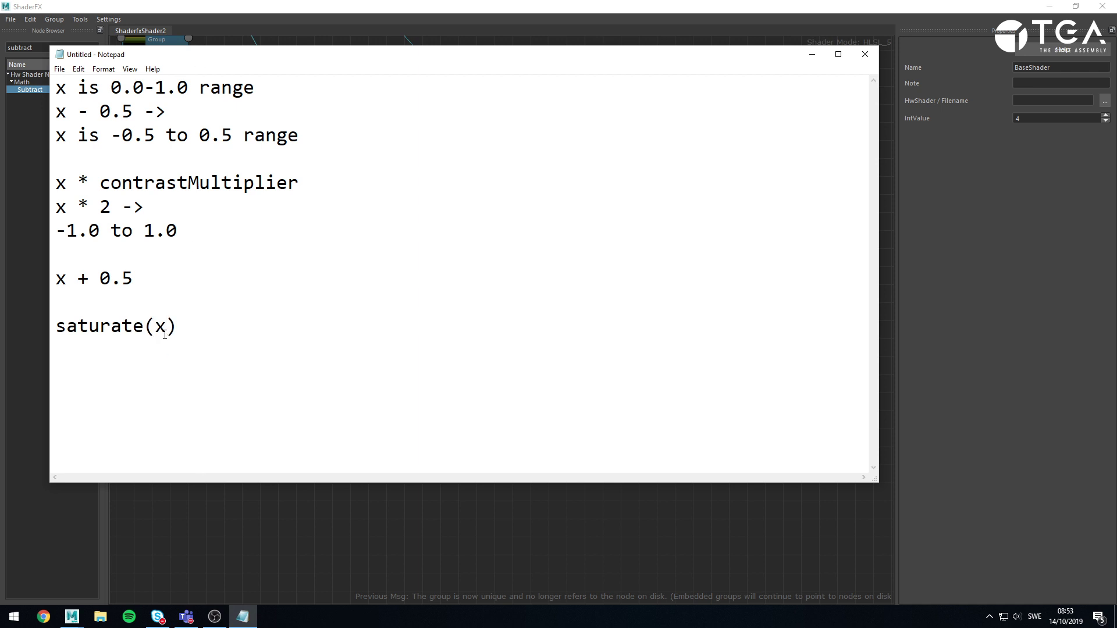
{"action": "left_click_drag", "start_coordinate": [155, 326], "coordinate": [55, 324]}
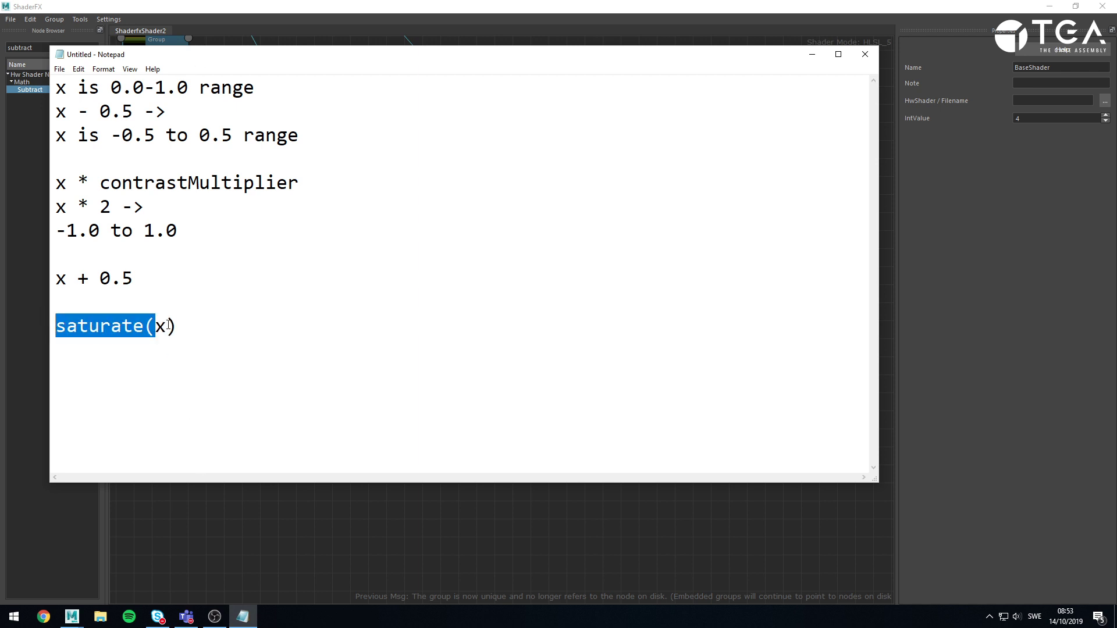
Add the equivalent expression "clamp(0.0, 1.0, x)" on the line below "saturate(x)"
{"action": "left_click", "coordinate": [189, 324]}
{"action": "key", "text": "Return"}
{"action": "type", "text": "c"}
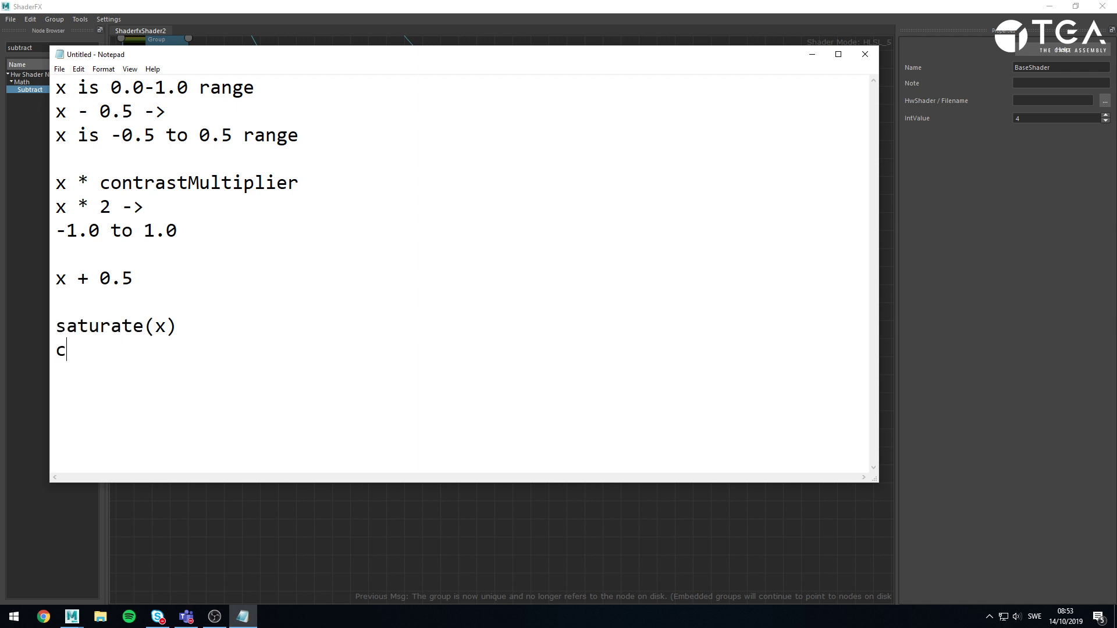
{"action": "type", "text": "lamp(0.0, "}
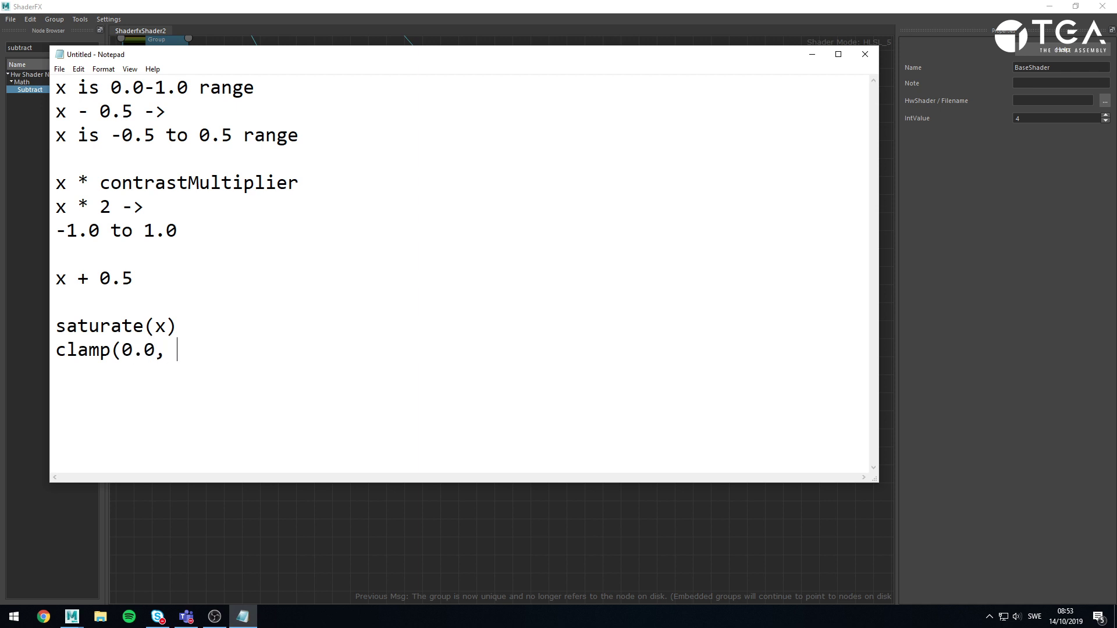
{"action": "type", "text": "1.0, x)"}
Examine the saturate and clamp expressions, comparing the clamp's 0.0 and 1.0 limits with saturate(x)
{"action": "left_click_drag", "start_coordinate": [177, 326], "coordinate": [55, 326]}
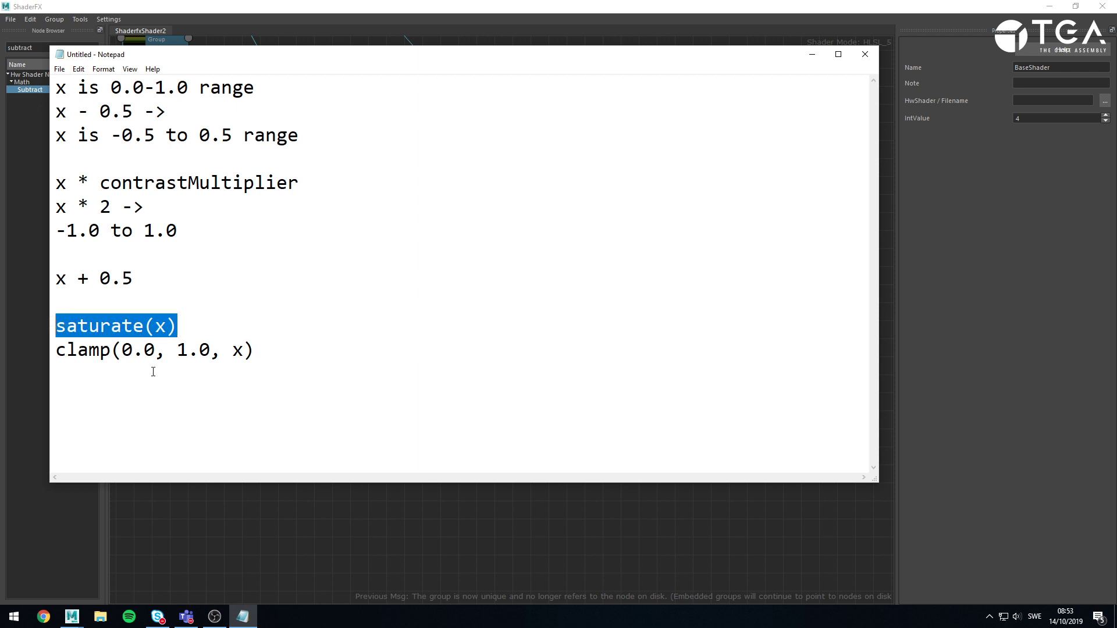
{"action": "left_click", "coordinate": [187, 349]}
{"action": "left_click_drag", "start_coordinate": [258, 349], "coordinate": [159, 343]}
{"action": "left_click", "coordinate": [102, 352]}
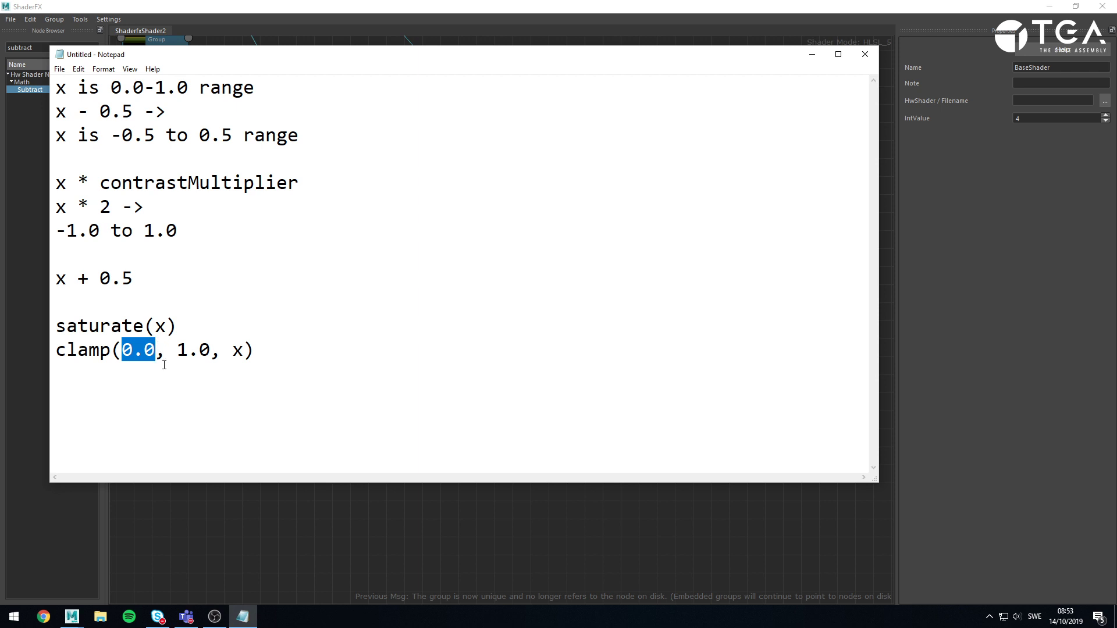
{"action": "left_click", "coordinate": [167, 365]}
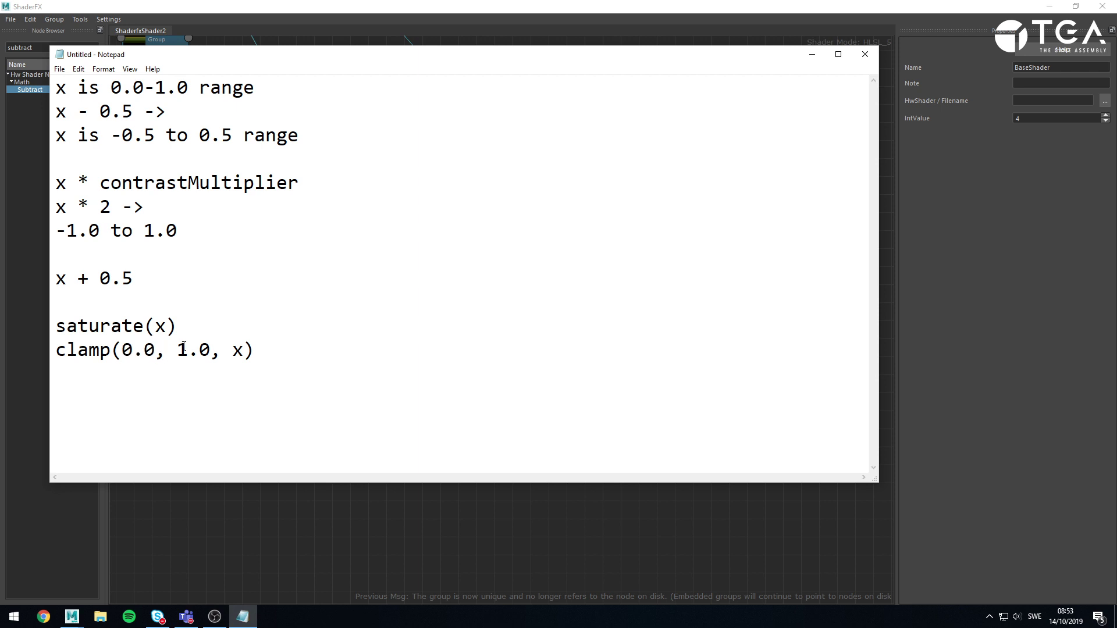
{"action": "left_click_drag", "start_coordinate": [178, 349], "coordinate": [211, 350]}
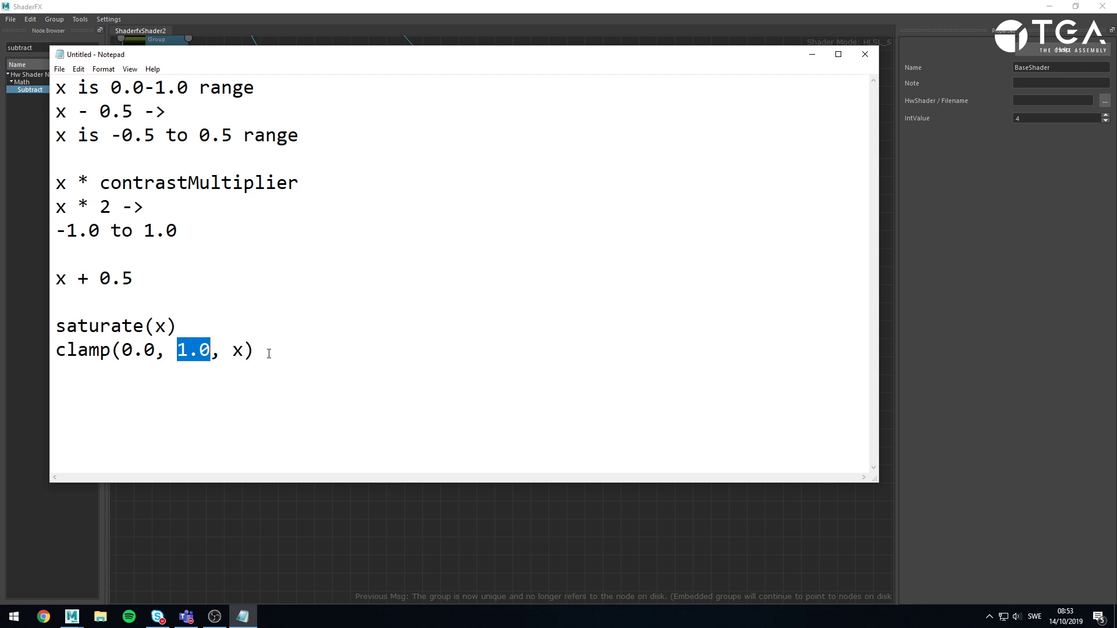
{"action": "left_click", "coordinate": [267, 349]}
{"action": "left_click_drag", "start_coordinate": [121, 350], "coordinate": [210, 342]}
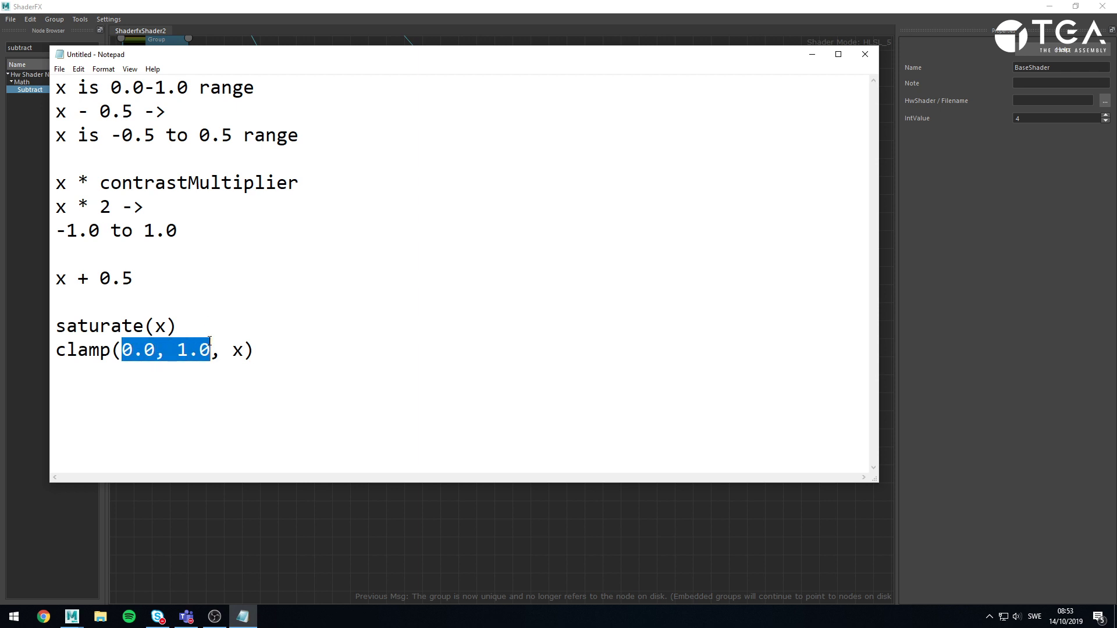
{"action": "left_click_drag", "start_coordinate": [254, 381], "coordinate": [50, 327]}
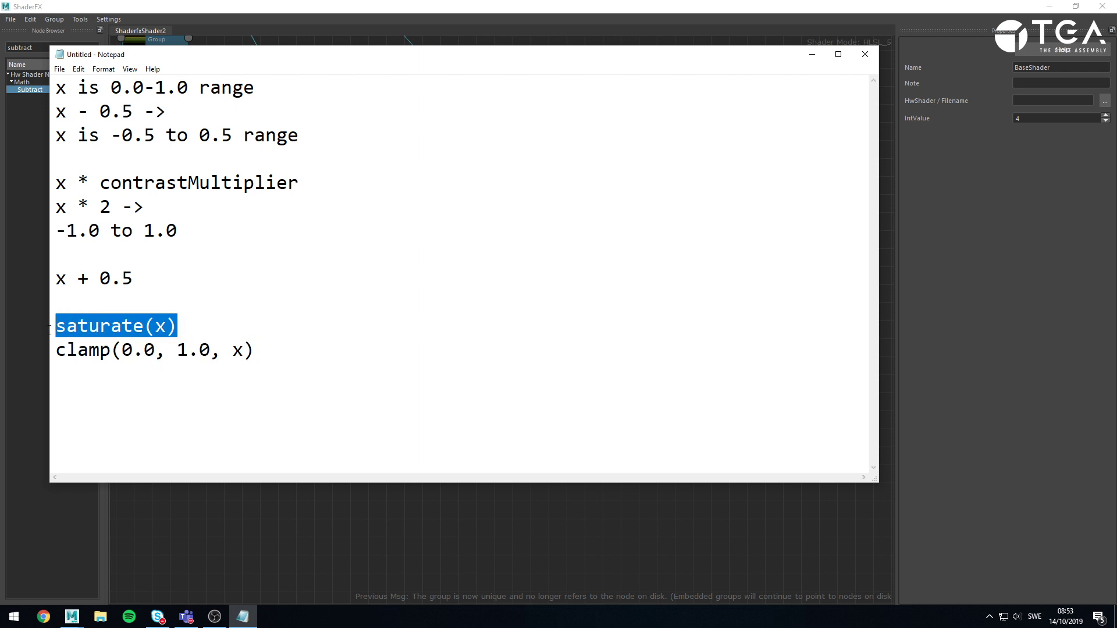
{"action": "left_click", "coordinate": [75, 327]}
{"action": "double_click", "coordinate": [99, 326]}
{"action": "left_click", "coordinate": [99, 325]}
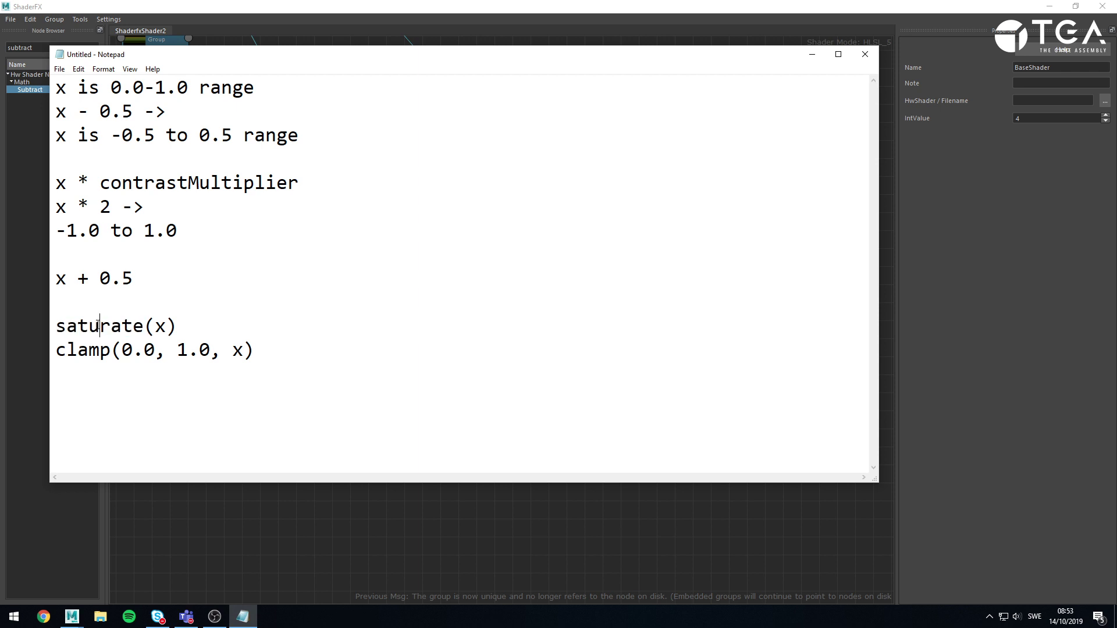
{"action": "left_click", "coordinate": [125, 353]}
{"action": "key", "text": "Right"}
{"action": "left_click_drag", "start_coordinate": [181, 351], "coordinate": [46, 324]}
{"action": "left_click", "coordinate": [192, 350]}
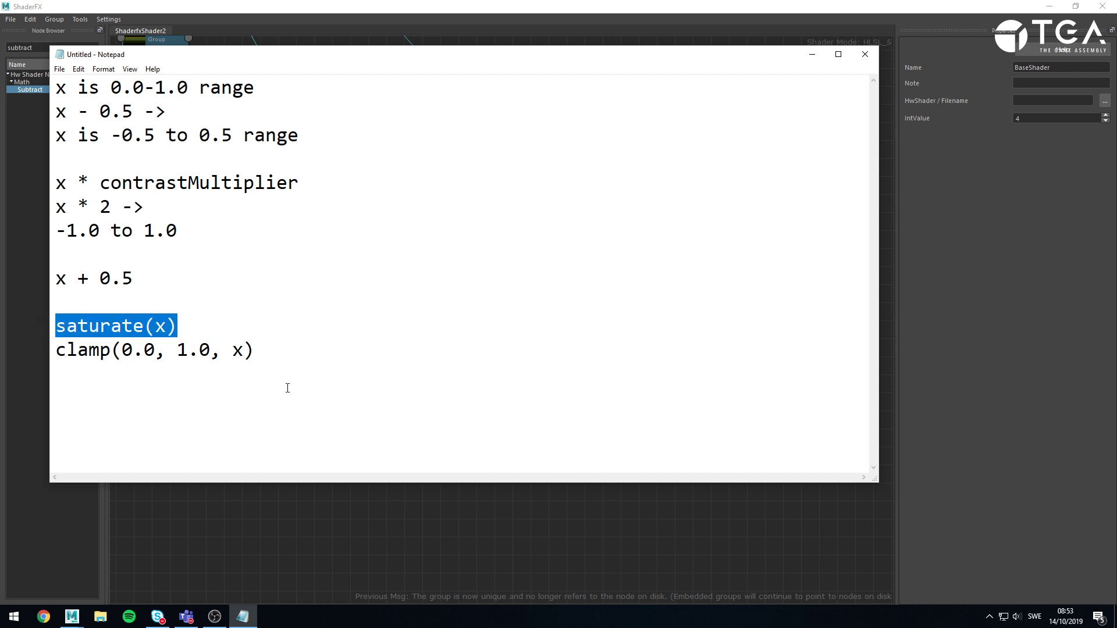
Check the ShaderFX graph briefly, return to the Notepad notes and review the subtract, multiply and add formulas
{"action": "left_click", "coordinate": [812, 54]}
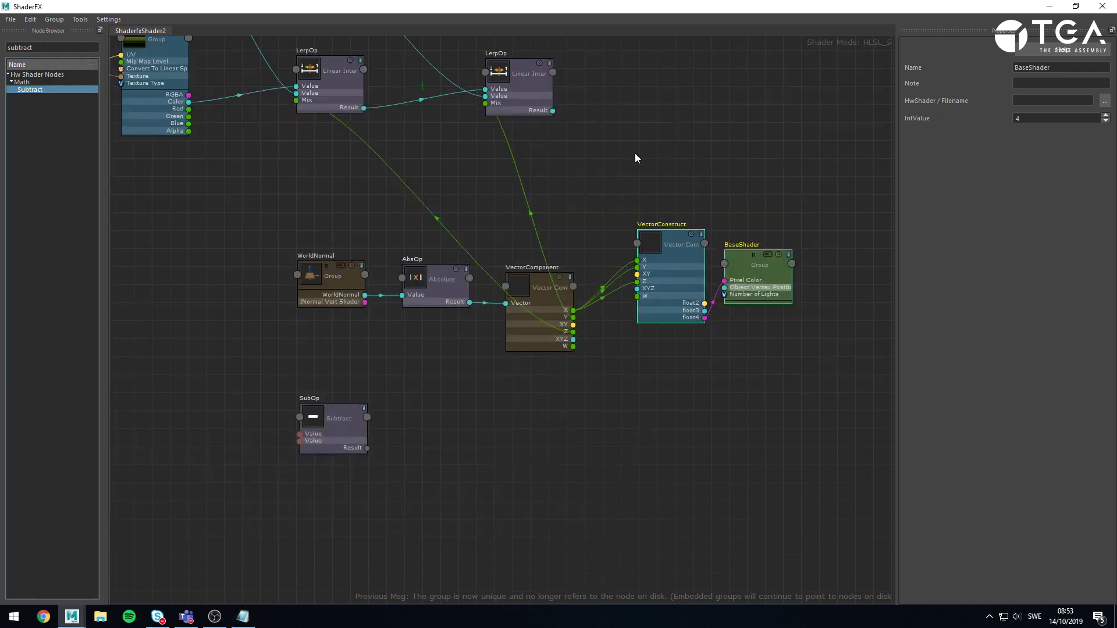
{"action": "left_click", "coordinate": [242, 616]}
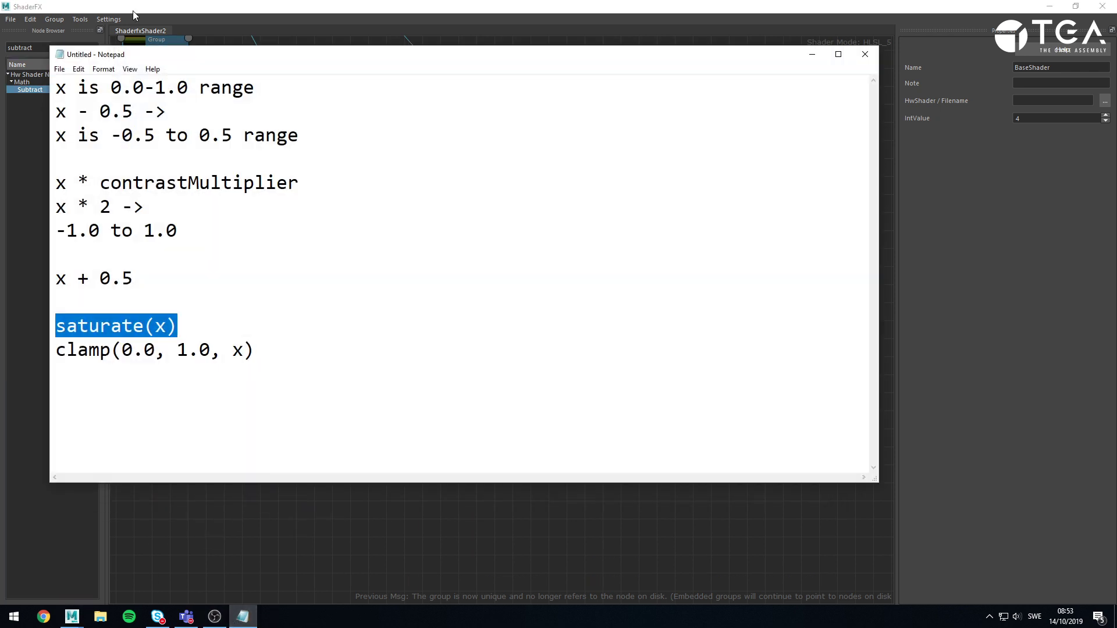
{"action": "left_click", "coordinate": [115, 78]}
{"action": "left_click_drag", "start_coordinate": [86, 108], "coordinate": [120, 111]}
{"action": "left_click_drag", "start_coordinate": [255, 269], "coordinate": [53, 258]}
{"action": "left_click_drag", "start_coordinate": [126, 176], "coordinate": [241, 225]}
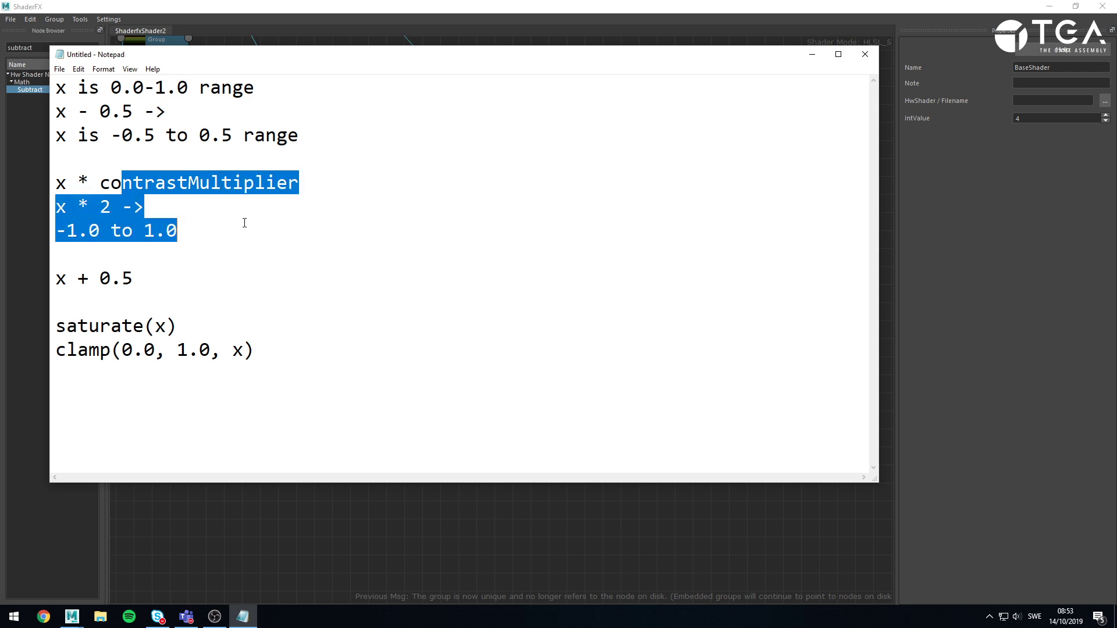
Review the x + 0.5, saturate and clamp formulas in the notes, and return to the ShaderFX graph
{"action": "left_click", "coordinate": [242, 224]}
{"action": "left_click_drag", "start_coordinate": [69, 278], "coordinate": [155, 282]}
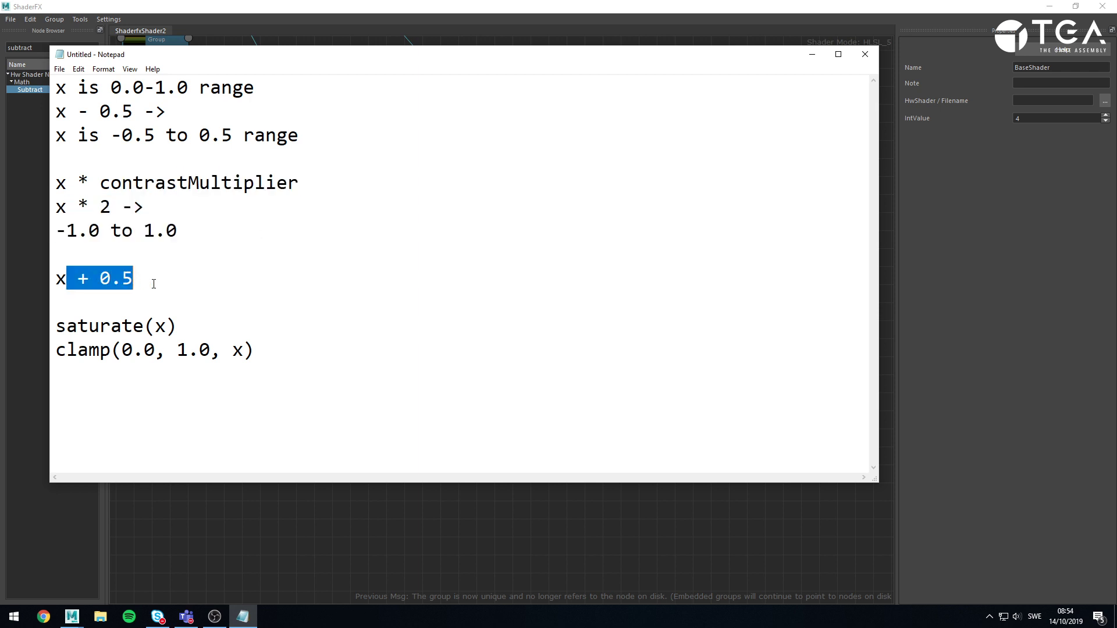
{"action": "left_click", "coordinate": [221, 303]}
{"action": "left_click_drag", "start_coordinate": [111, 325], "coordinate": [157, 350]}
{"action": "left_click", "coordinate": [389, 441]}
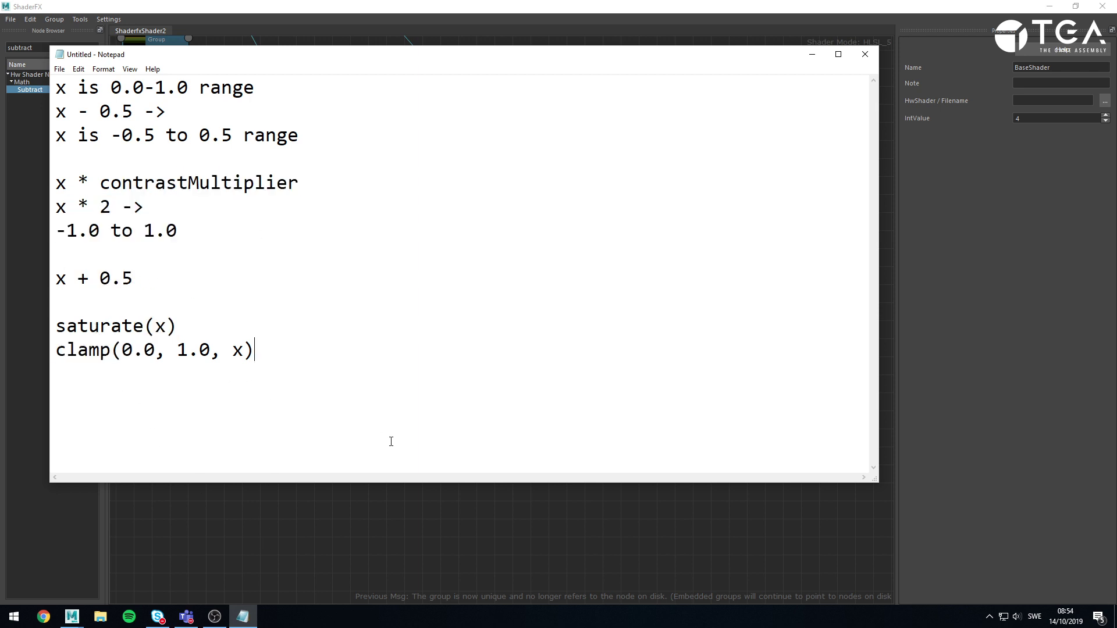
{"action": "left_click", "coordinate": [813, 55]}
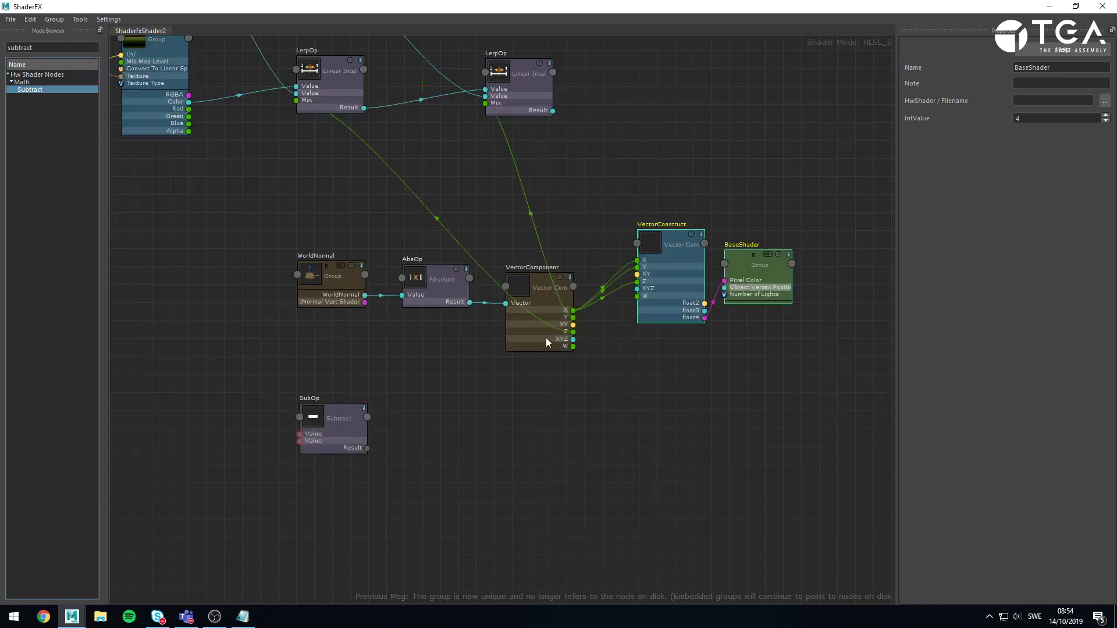
Shift the WorldNormal, Absolute and VectorComponent nodes away from VectorConstruct and connect VectorComponent's X output to the Subtract node's first Value
{"action": "left_click_drag", "start_coordinate": [247, 243], "coordinate": [541, 358]}
{"action": "left_click_drag", "start_coordinate": [552, 331], "coordinate": [300, 434]}
{"action": "scroll", "coordinate": [504, 407], "scroll_direction": "up", "scroll_amount": 3}
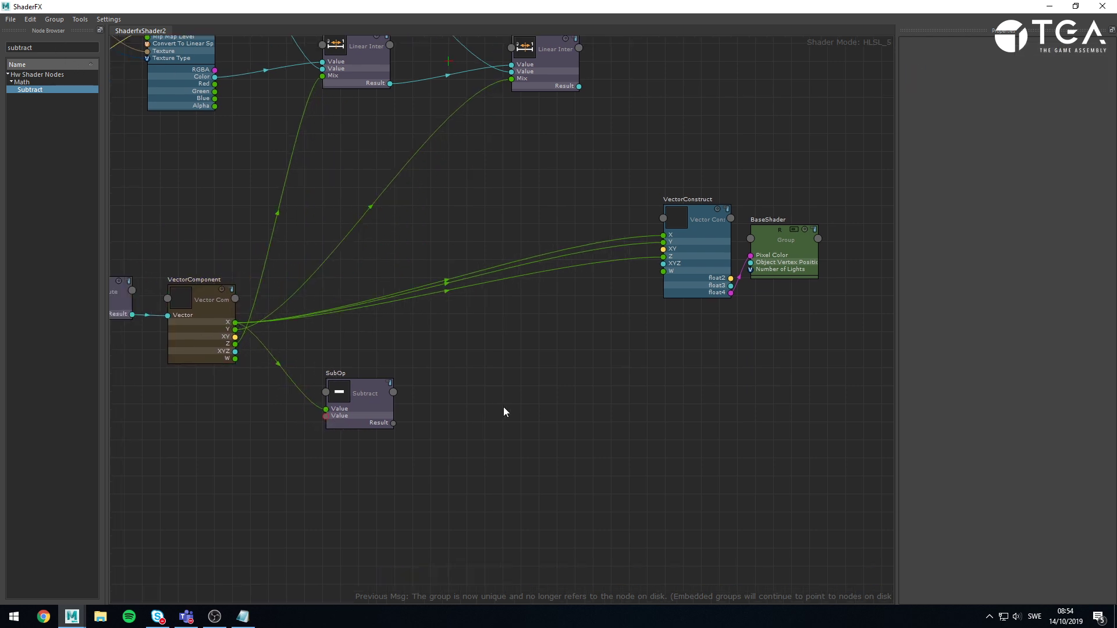
Set the default value of the Subtract node's second input to 0.5
{"action": "scroll", "coordinate": [390, 406], "scroll_direction": "up", "scroll_amount": 1}
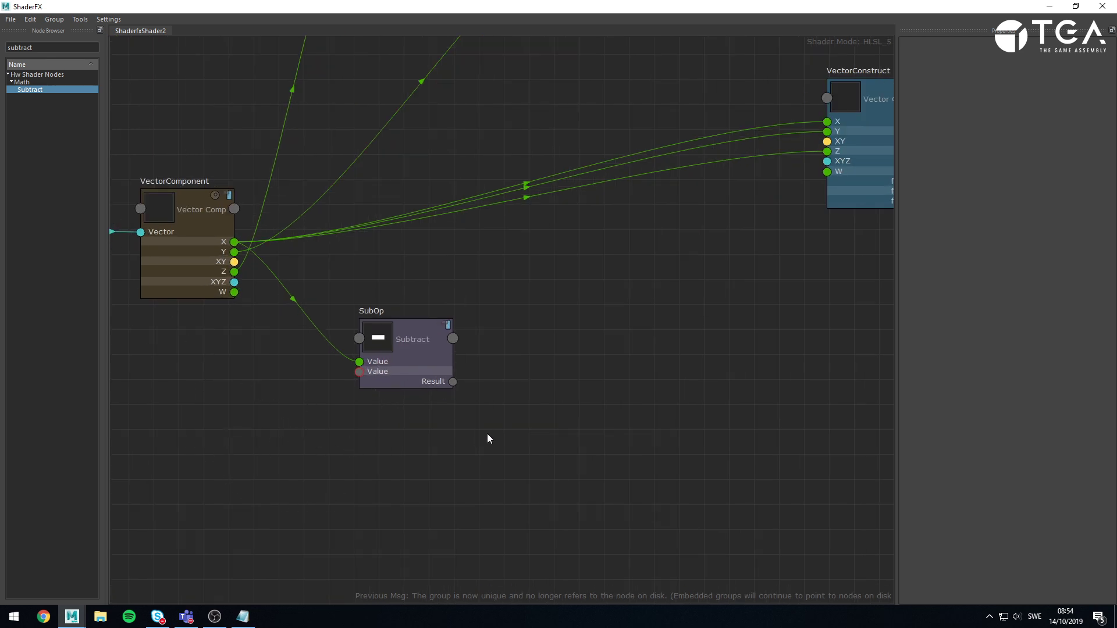
{"action": "left_click", "coordinate": [384, 374]}
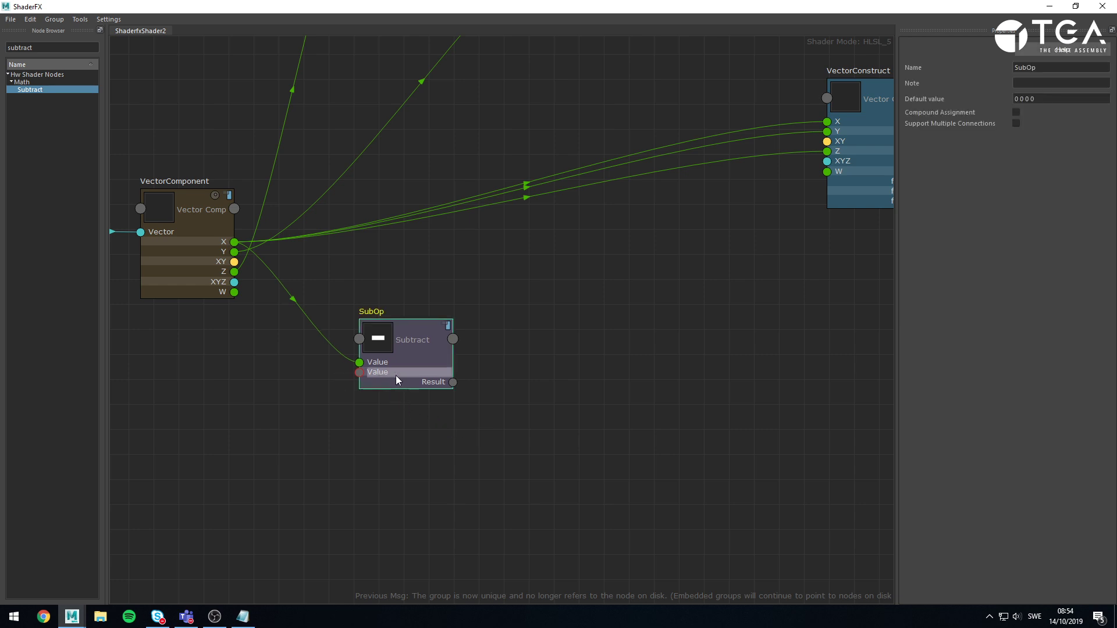
{"action": "left_click", "coordinate": [1055, 102]}
{"action": "type", "text": "0.5"}
{"action": "key", "text": "Return"}
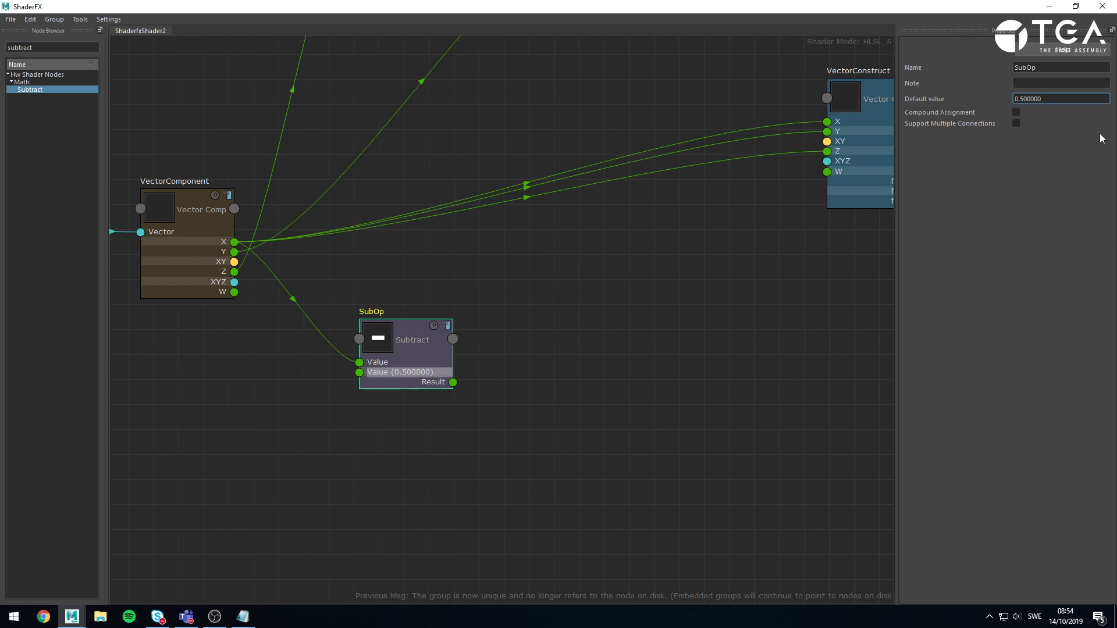
{"action": "type", "text": "-"}
{"action": "key", "text": "BackSpace"}
{"action": "key", "text": "Return"}
{"action": "left_click", "coordinate": [464, 382]}
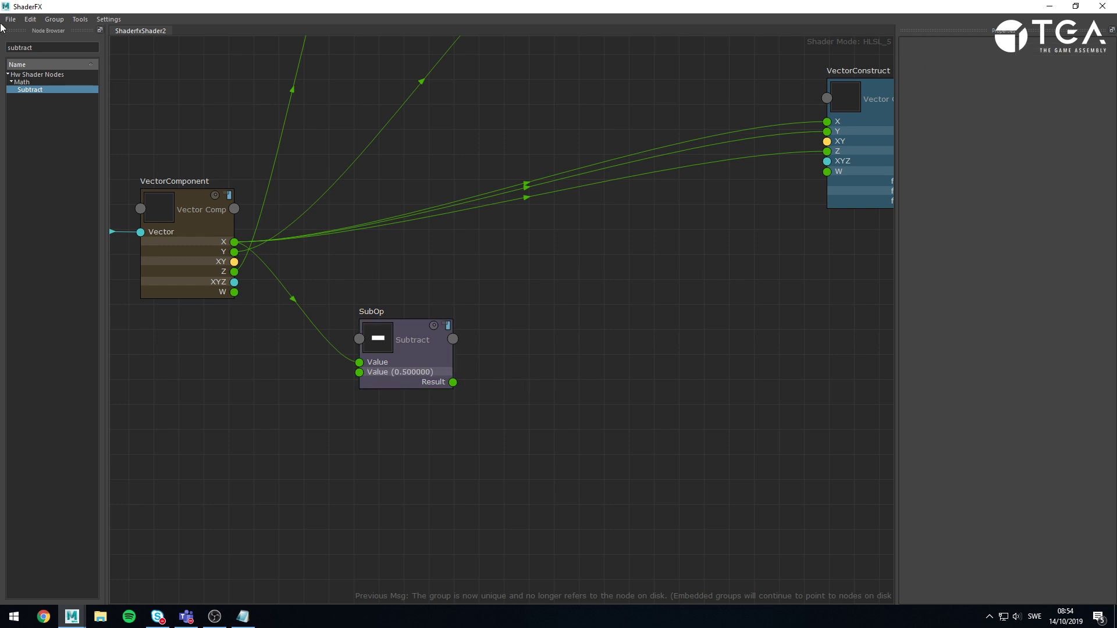
Add a Multiply node after Subtract and connect the Subtract result to its first Value
{"action": "double_click", "coordinate": [39, 45]}
{"action": "type", "text": "mult"}
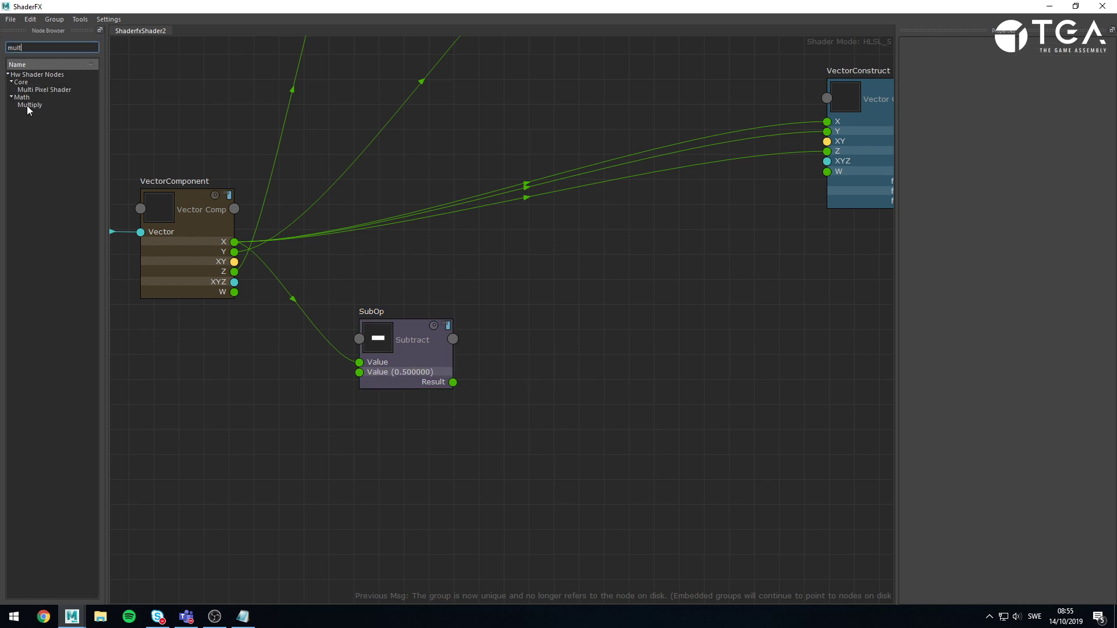
{"action": "left_click_drag", "start_coordinate": [29, 109], "coordinate": [508, 356]}
{"action": "left_click_drag", "start_coordinate": [453, 382], "coordinate": [515, 384]}
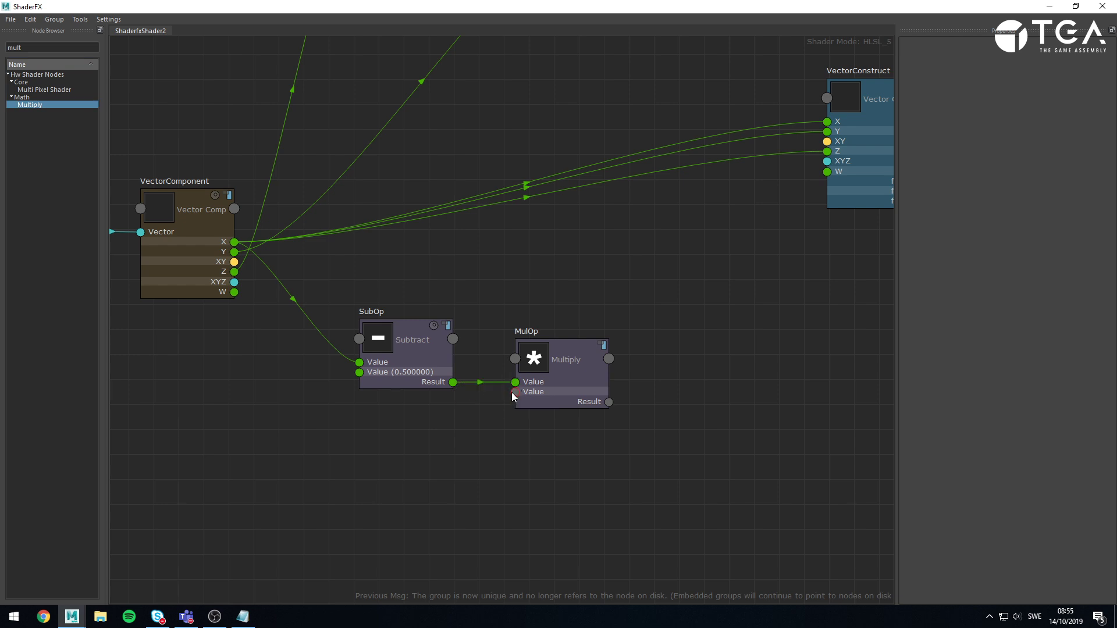
Add a Float node below Subtract, connect it to Multiply's second Value, and align the nodes
{"action": "double_click", "coordinate": [58, 46]}
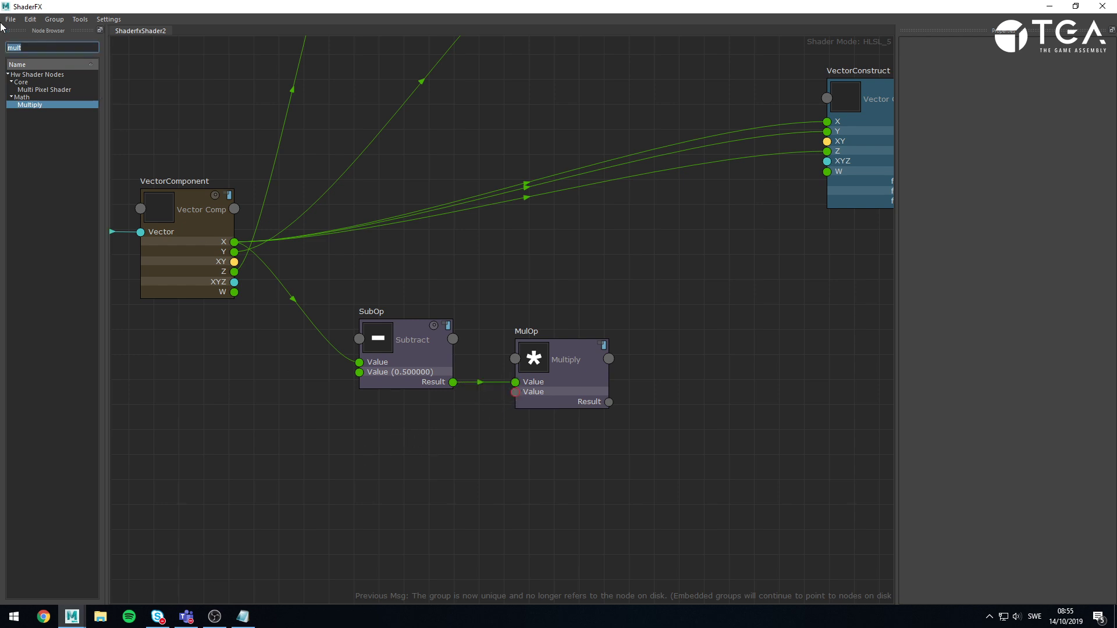
{"action": "type", "text": "float"}
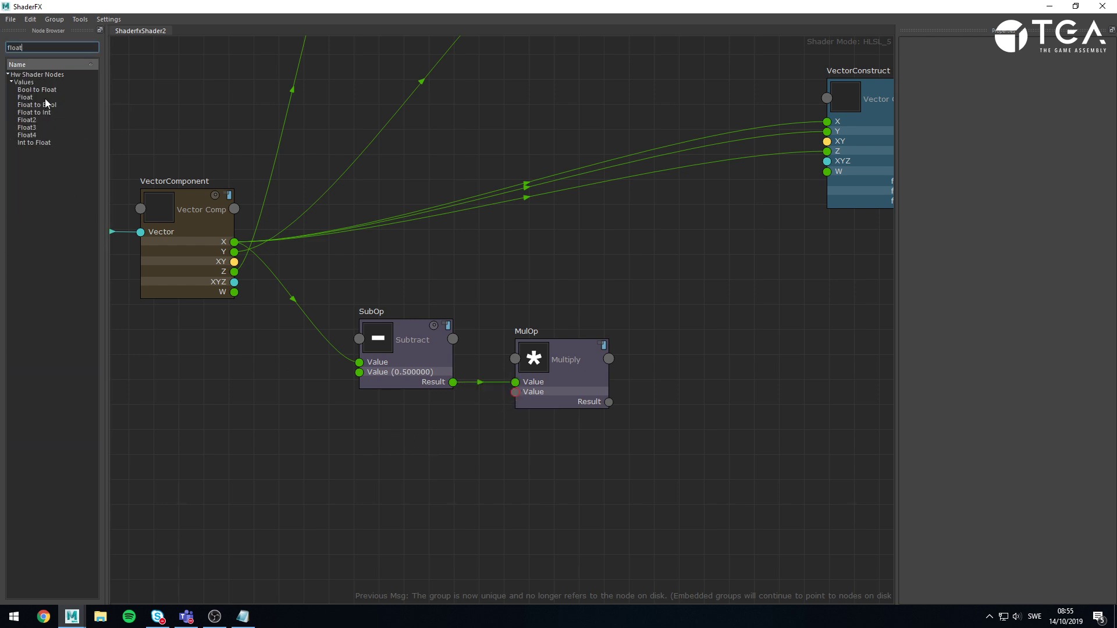
{"action": "left_click_drag", "start_coordinate": [26, 97], "coordinate": [352, 435]}
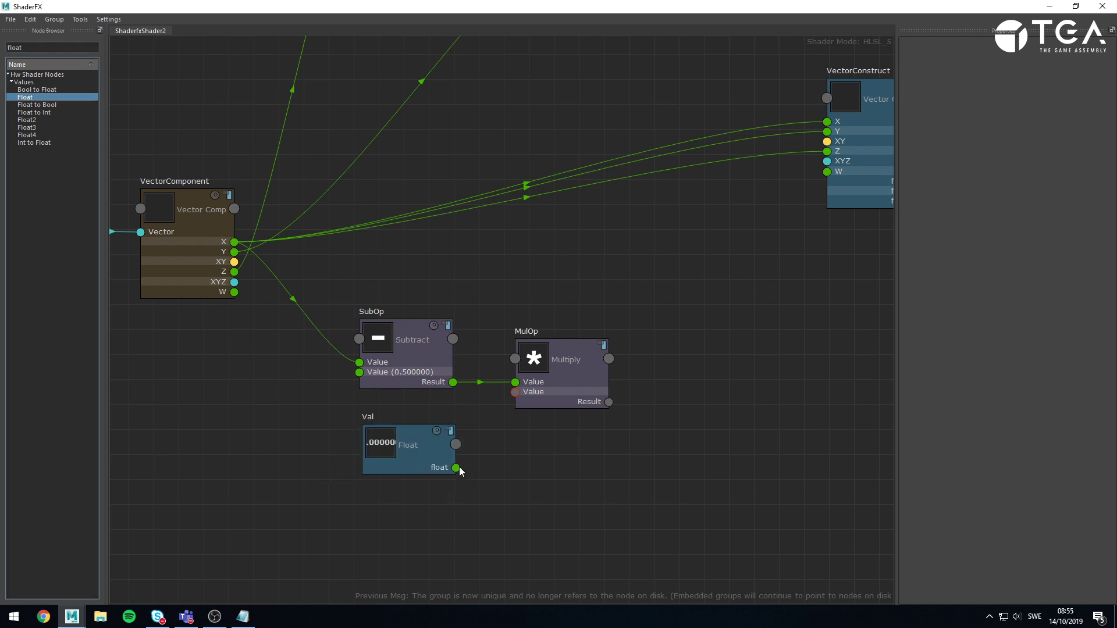
{"action": "left_click_drag", "start_coordinate": [456, 468], "coordinate": [516, 392]}
{"action": "left_click_drag", "start_coordinate": [586, 389], "coordinate": [565, 417]}
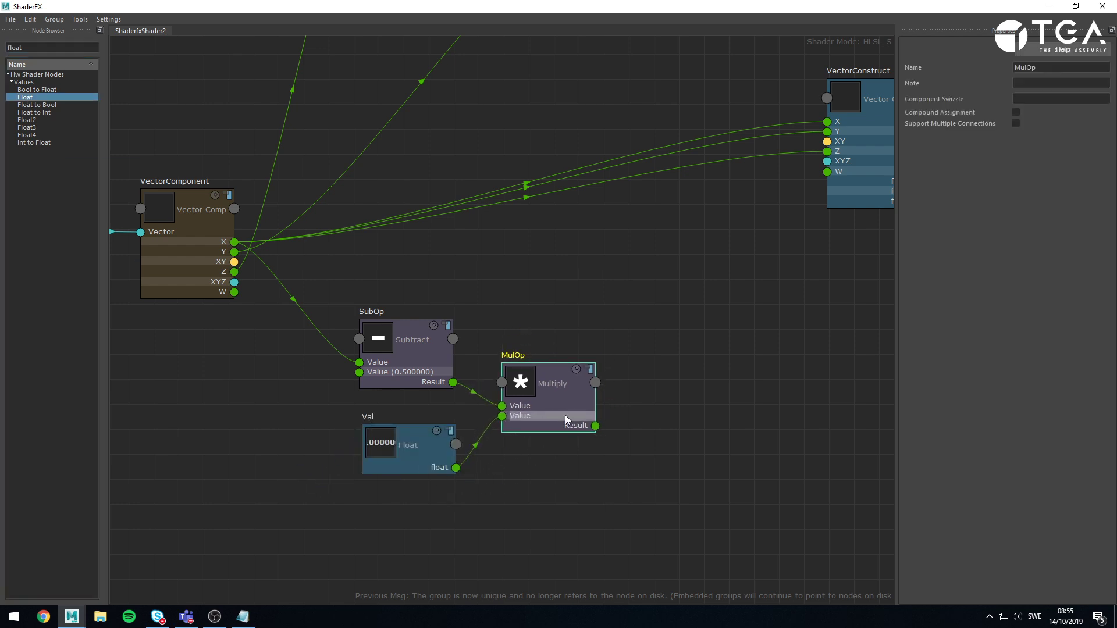
{"action": "left_click_drag", "start_coordinate": [431, 467], "coordinate": [428, 466]}
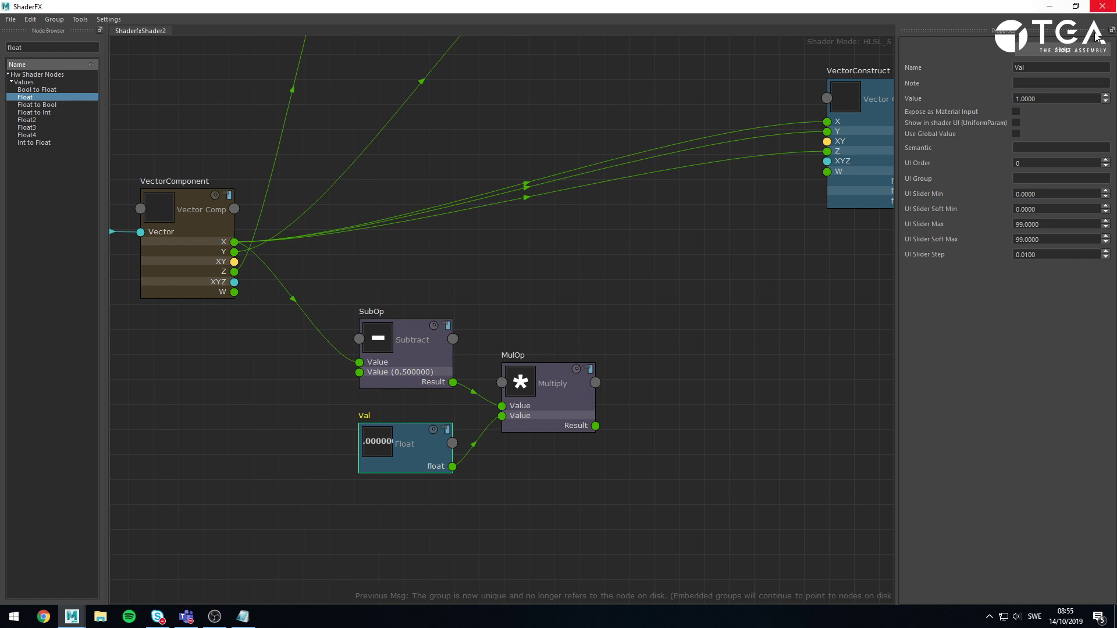
Expose the Float node as a material input and name it TransitionWidth
{"action": "left_click", "coordinate": [1018, 111]}
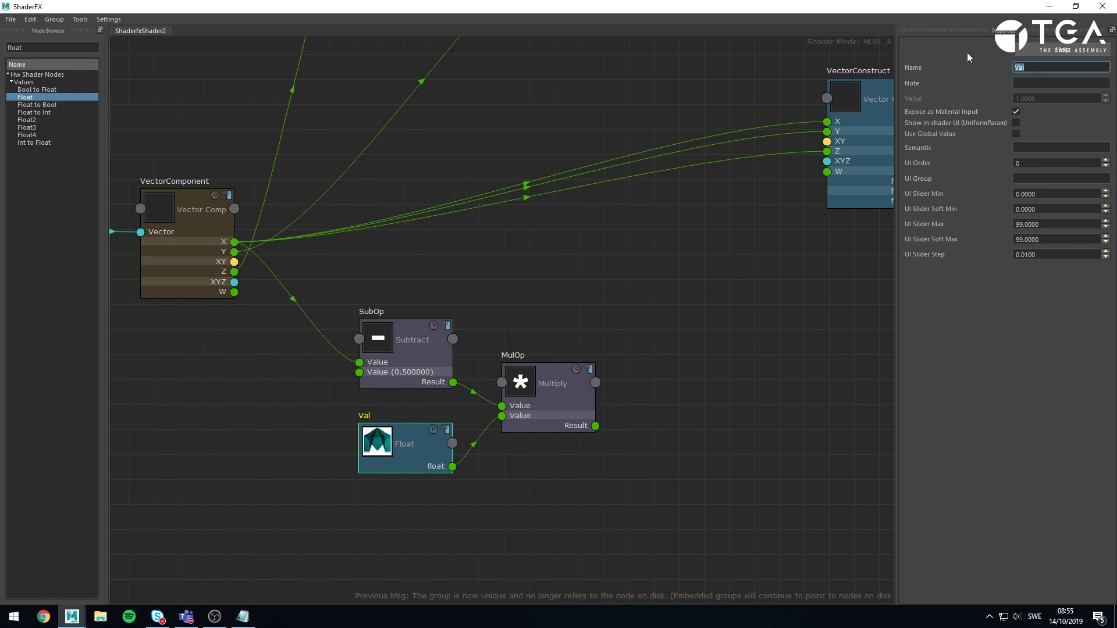
{"action": "type", "text": "Range"}
{"action": "key", "text": "BackSpace"}
{"action": "key", "text": "BackSpace"}
{"action": "key", "text": "BackSpace"}
{"action": "key", "text": "BackSpace"}
{"action": "key", "text": "BackSpace"}
{"action": "type", "text": "TransitionWidth"}
{"action": "key", "text": "Return"}
{"action": "left_click", "coordinate": [573, 393]}
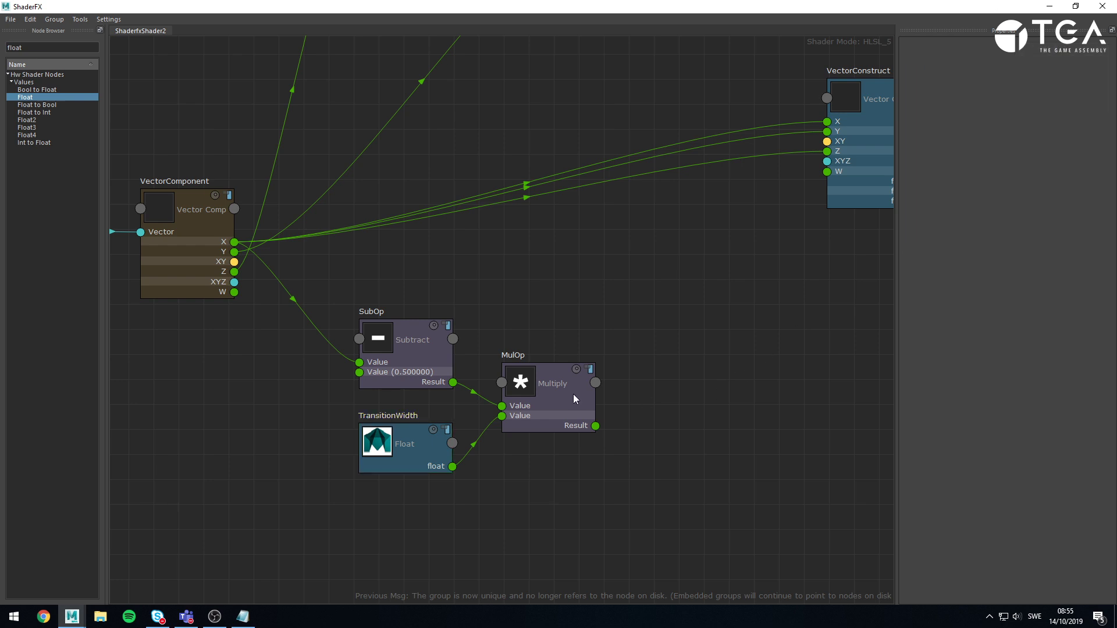
Check the operator order in the Notepad notes, then place an Add node in ShaderFX and feed Multiply's result into its first Value
{"action": "left_click", "coordinate": [243, 616]}
{"action": "left_click_drag", "start_coordinate": [77, 111], "coordinate": [89, 111]}
{"action": "left_click_drag", "start_coordinate": [78, 206], "coordinate": [89, 202]}
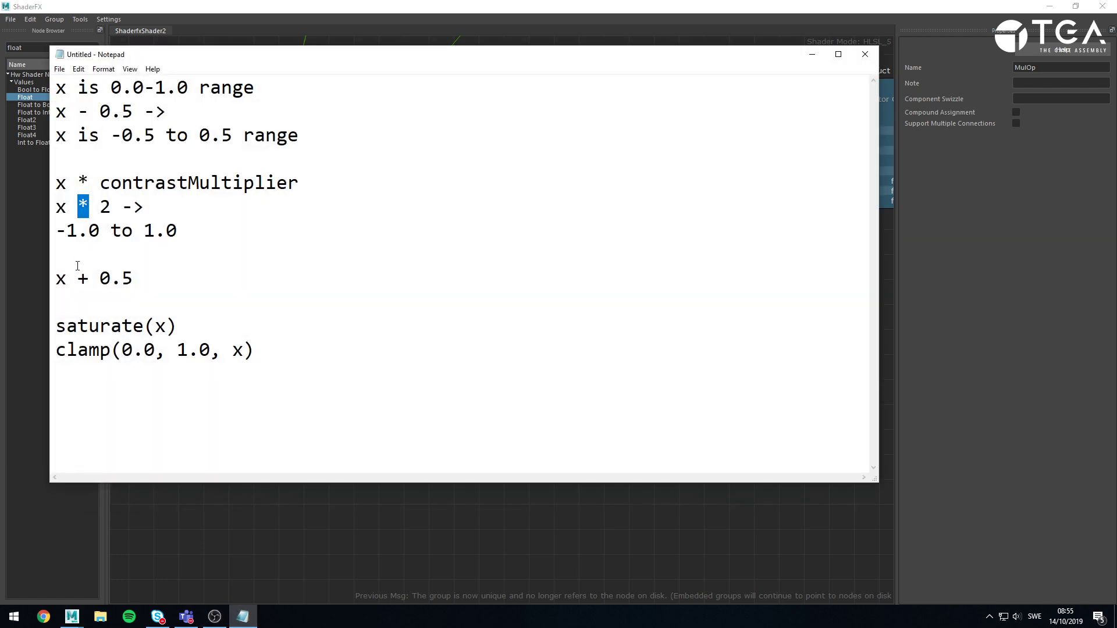
{"action": "left_click_drag", "start_coordinate": [78, 279], "coordinate": [101, 279]}
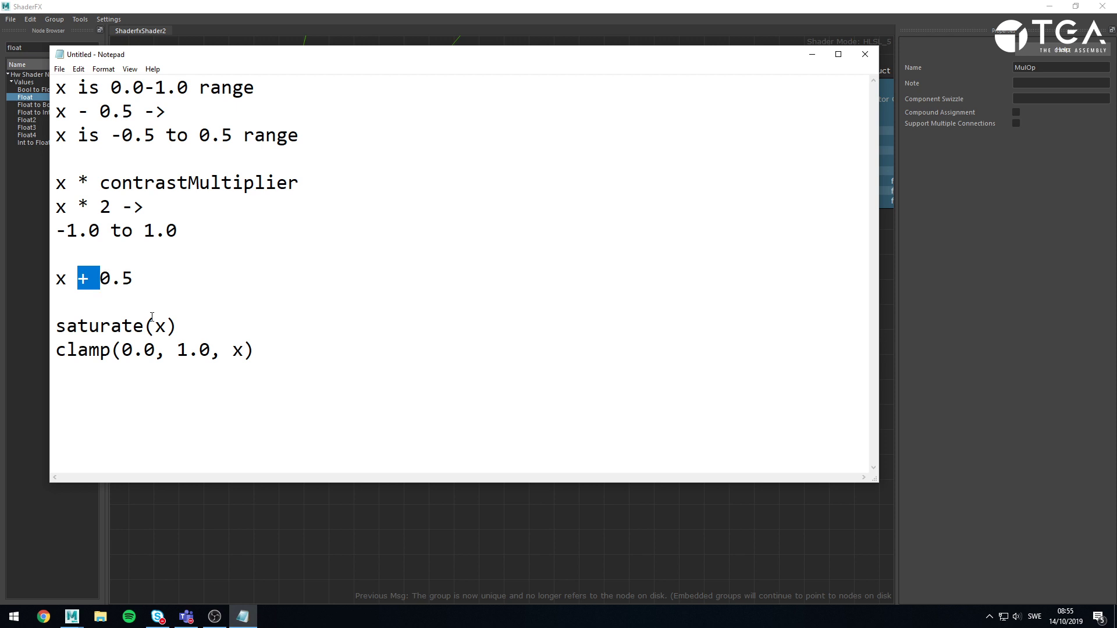
{"action": "left_click", "coordinate": [291, 505]}
{"action": "double_click", "coordinate": [24, 48]}
{"action": "type", "text": "add"}
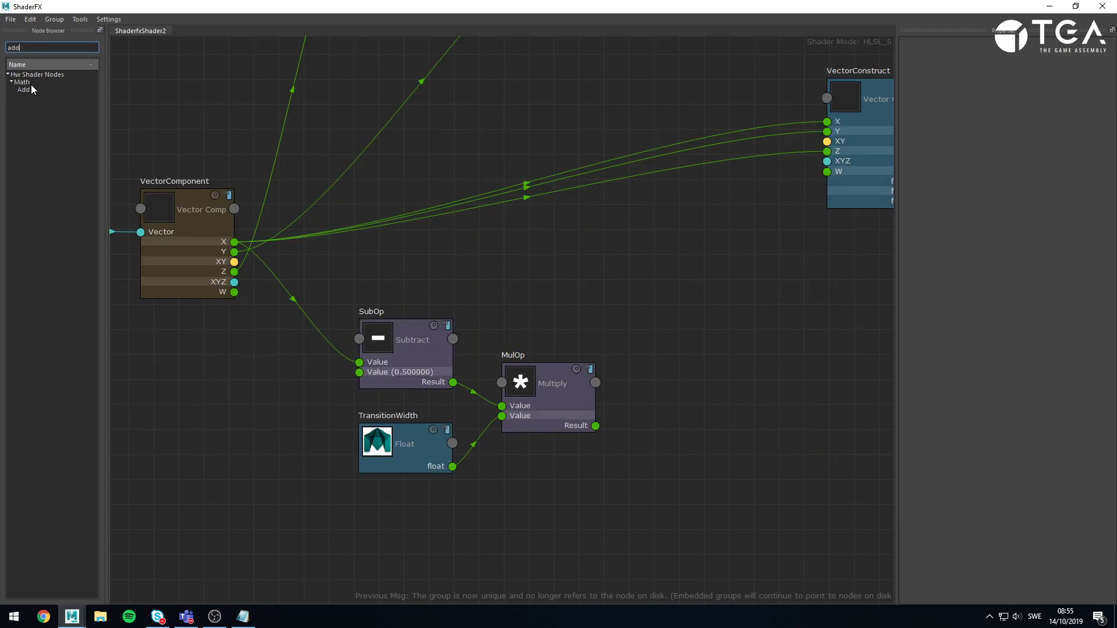
{"action": "left_click_drag", "start_coordinate": [32, 89], "coordinate": [651, 367]}
{"action": "left_click_drag", "start_coordinate": [595, 425], "coordinate": [645, 412]}
Set the default value of the Add node's second input to 0.5
{"action": "left_click", "coordinate": [669, 429]}
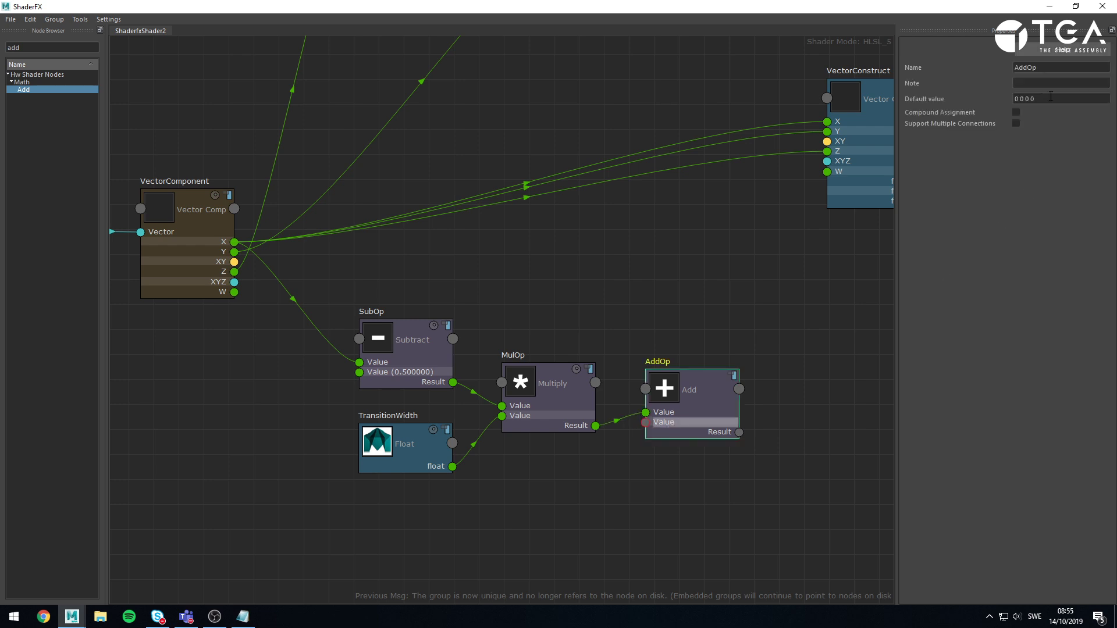
{"action": "left_click_drag", "start_coordinate": [1050, 97], "coordinate": [901, 71]}
{"action": "type", "text": "0.5"}
{"action": "key", "text": "Return"}
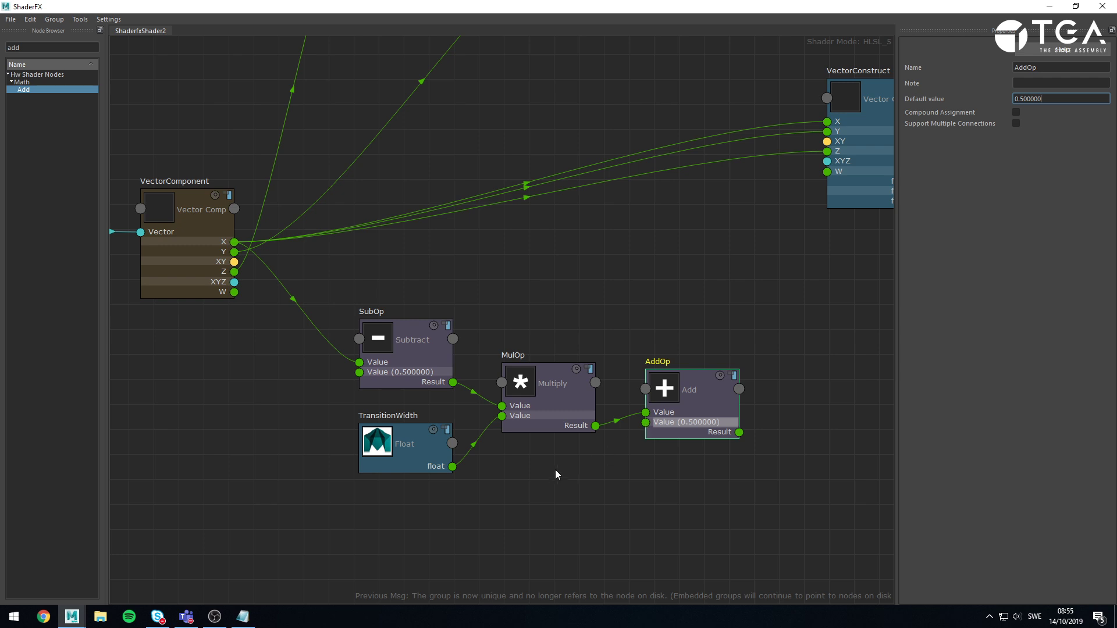
Place a Saturate node after Add to receive the Add result
{"action": "middle_click_drag", "start_coordinate": [811, 381], "coordinate": [602, 331]}
{"action": "left_click_drag", "start_coordinate": [495, 346], "coordinate": [494, 344]}
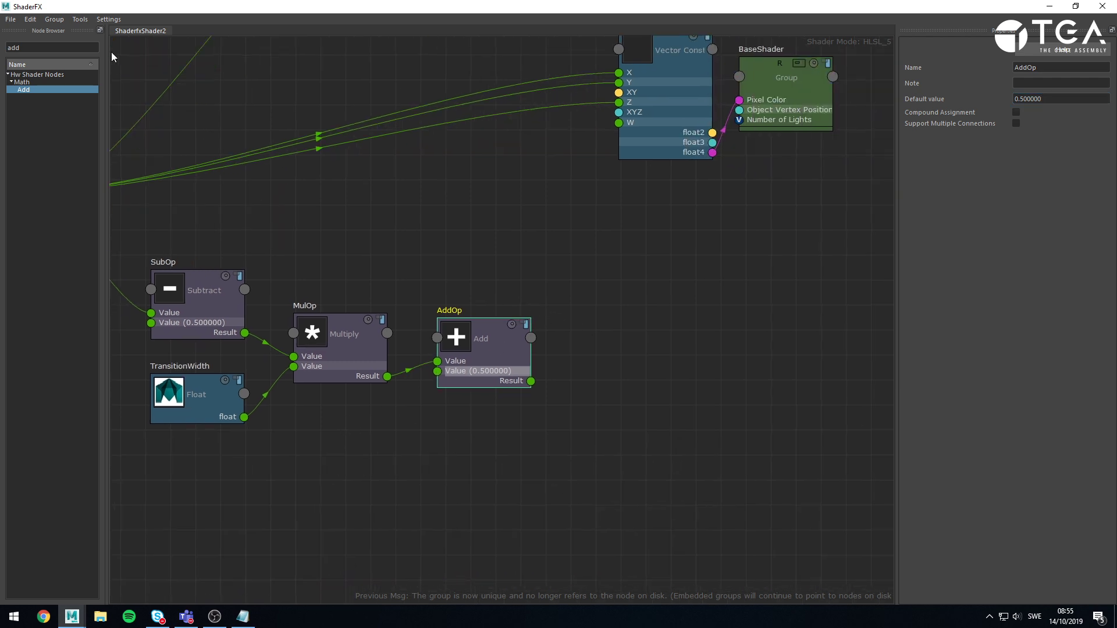
{"action": "left_click_drag", "start_coordinate": [39, 48], "coordinate": [2, 43]}
{"action": "type", "text": "sat"}
{"action": "left_click_drag", "start_coordinate": [30, 113], "coordinate": [609, 356]}
Connect the Saturate result to VectorConstruct's X, Y and Z inputs in place of the direct VectorComponent links
{"action": "left_click", "coordinate": [703, 267]}
{"action": "middle_click_drag", "start_coordinate": [705, 267], "coordinate": [744, 356]}
{"action": "scroll", "coordinate": [707, 370], "scroll_direction": "down", "scroll_amount": 1}
{"action": "left_click_drag", "start_coordinate": [763, 482], "coordinate": [727, 207]}
{"action": "left_click_drag", "start_coordinate": [763, 482], "coordinate": [728, 234]}
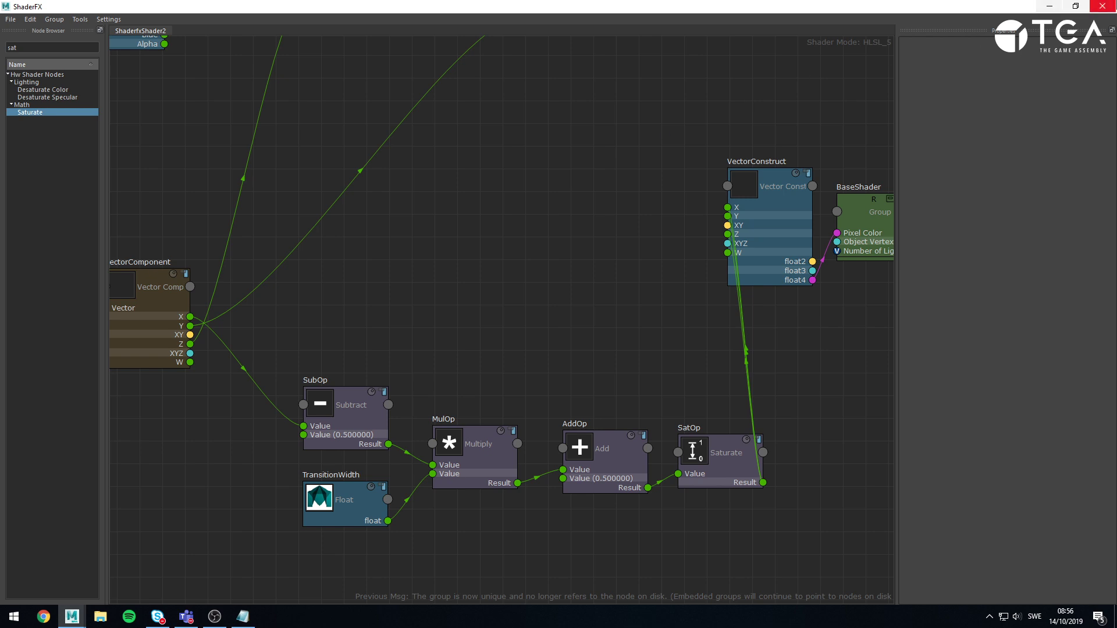
Switch to the Maya viewport, set the shader's TransitionWidth to 5, and inspect the mask on the head model
{"action": "left_click", "coordinate": [1060, 6]}
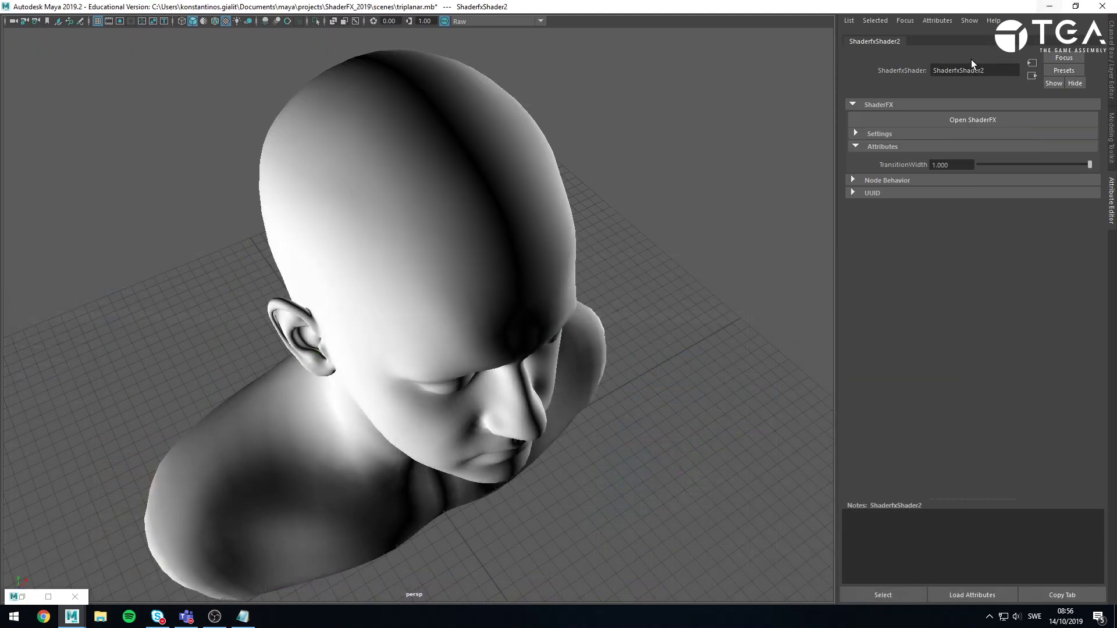
{"action": "left_click_drag", "start_coordinate": [776, 309], "coordinate": [802, 282], "text": "alt"}
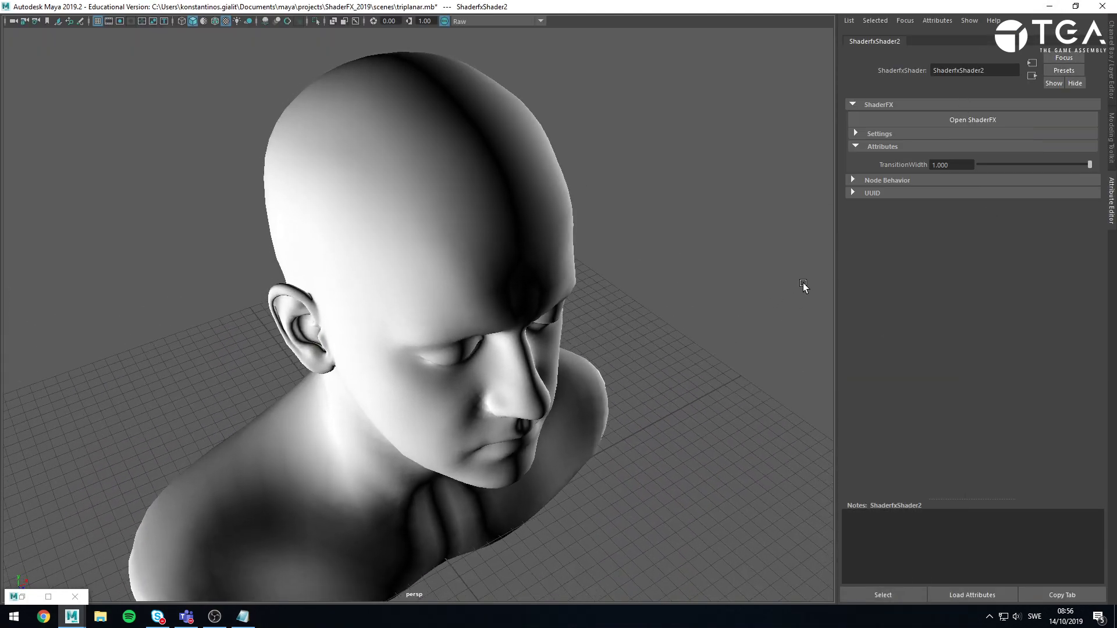
{"action": "left_click", "coordinate": [942, 165]}
{"action": "type", "text": "5"}
{"action": "key", "text": "Return"}
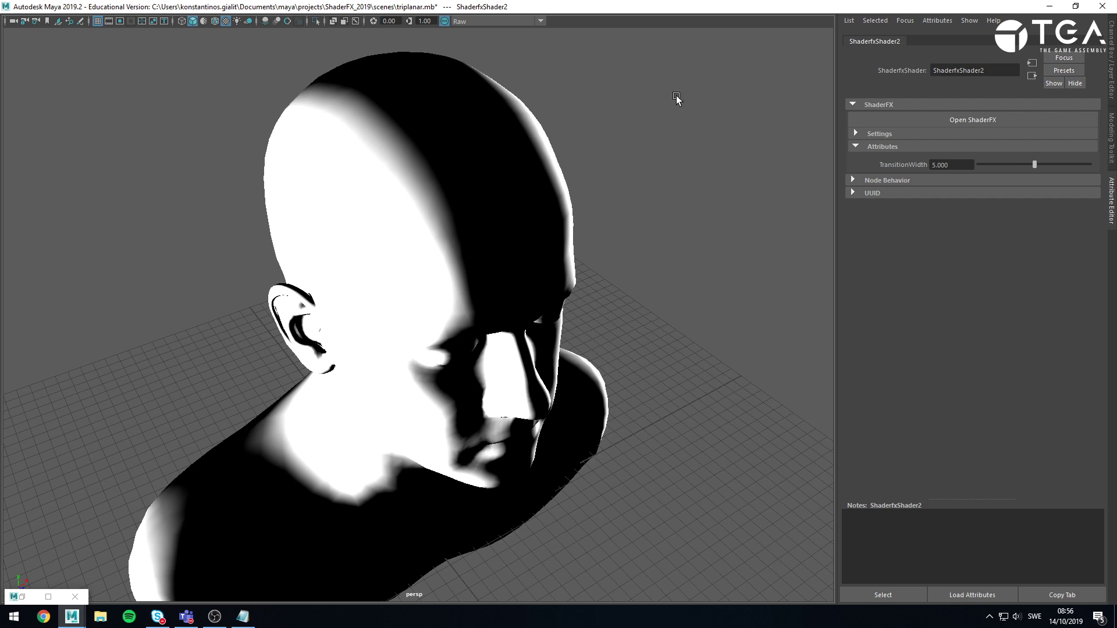
{"action": "left_click_drag", "start_coordinate": [527, 152], "coordinate": [372, 427], "text": "alt"}
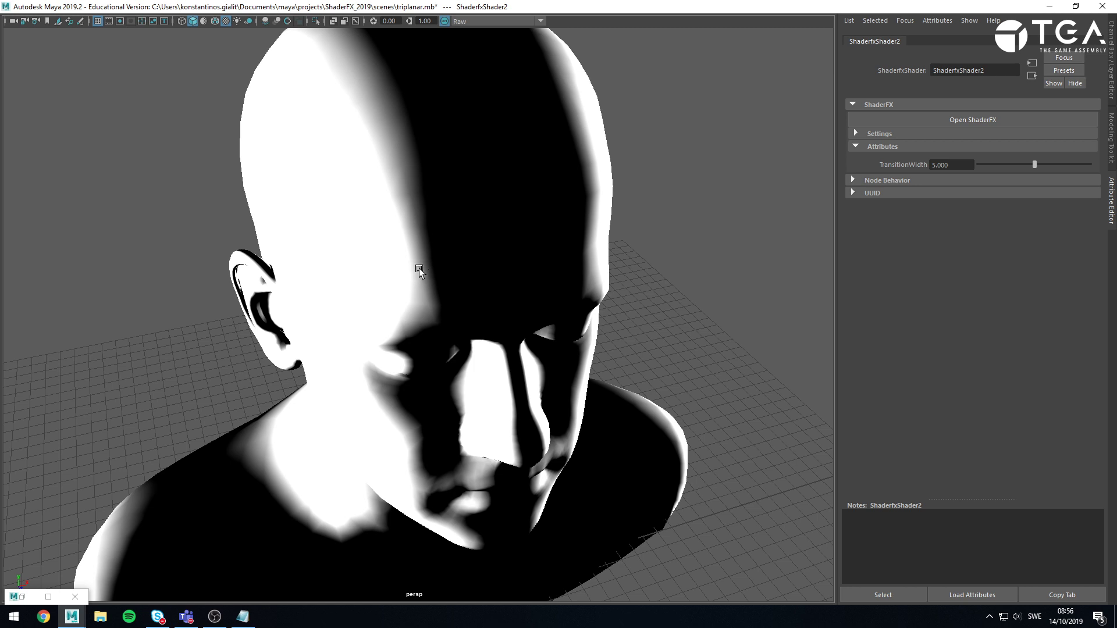
Return to the ShaderFX graph and move the WorldNormal and Absolute nodes farther from VectorComponent to make room between them
{"action": "left_click", "coordinate": [48, 596]}
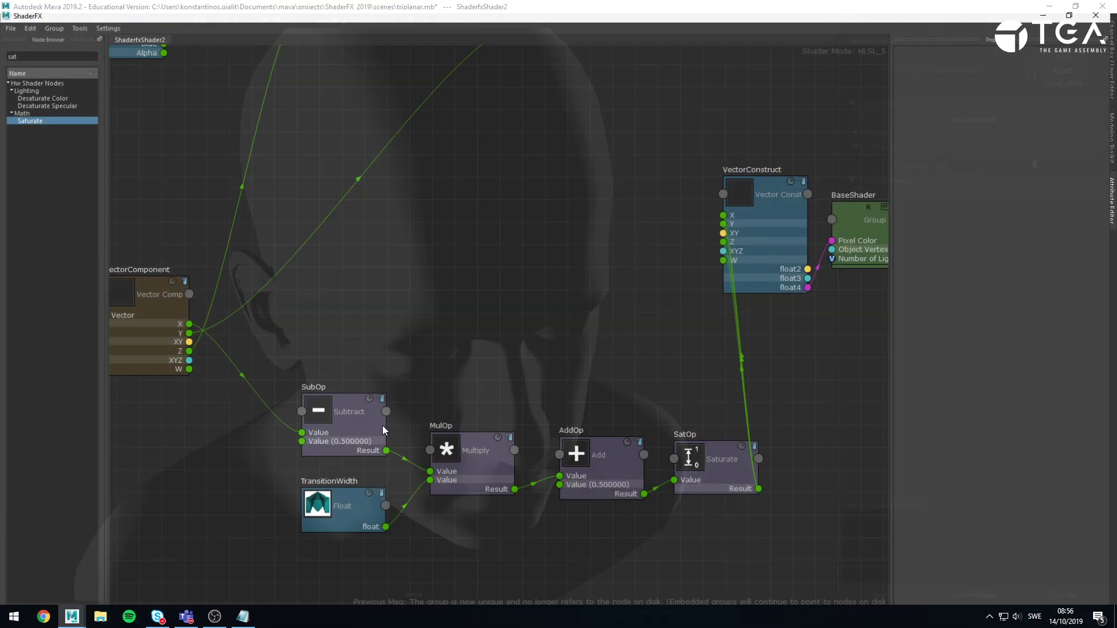
{"action": "scroll", "coordinate": [469, 239], "scroll_direction": "down", "scroll_amount": 3}
{"action": "middle_click_drag", "start_coordinate": [474, 329], "coordinate": [606, 346]}
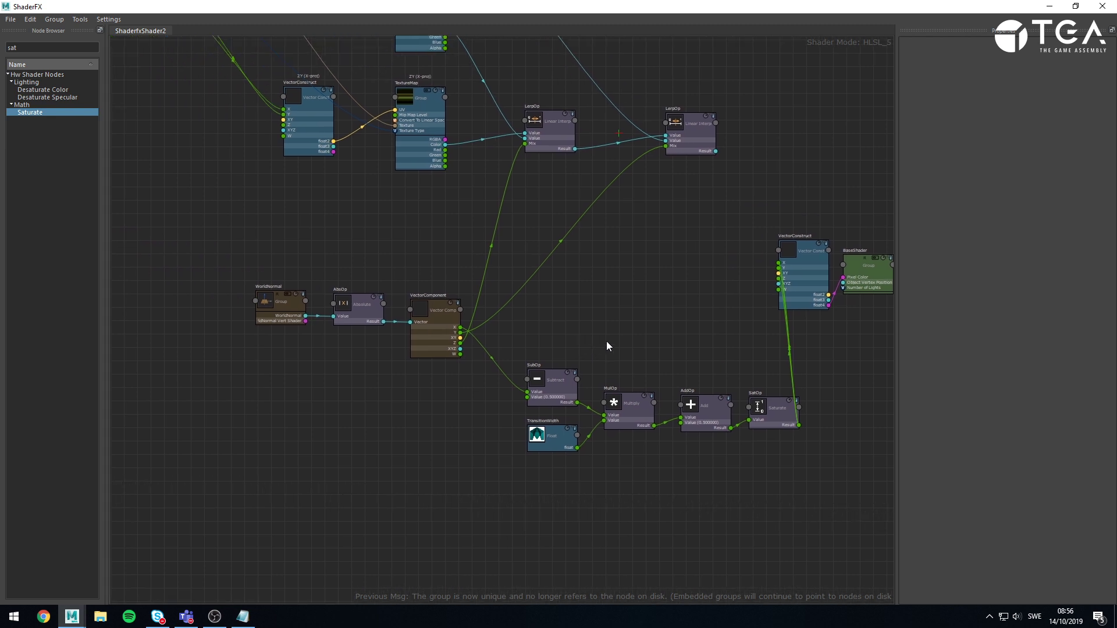
{"action": "scroll", "coordinate": [819, 420], "scroll_direction": "up", "scroll_amount": 2}
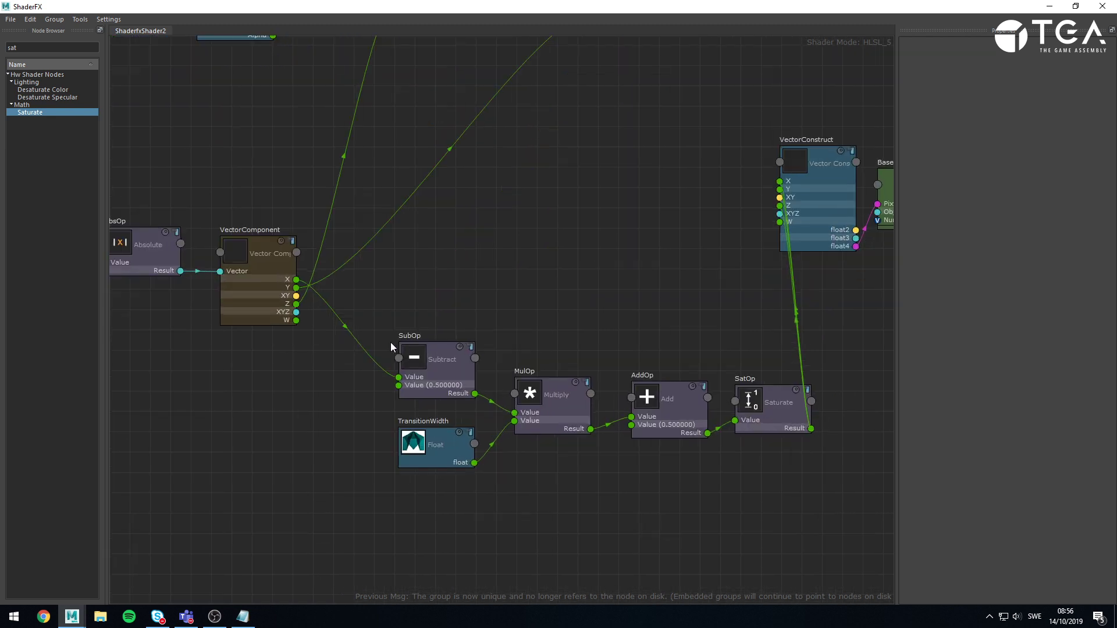
{"action": "middle_click_drag", "start_coordinate": [230, 377], "coordinate": [375, 375]}
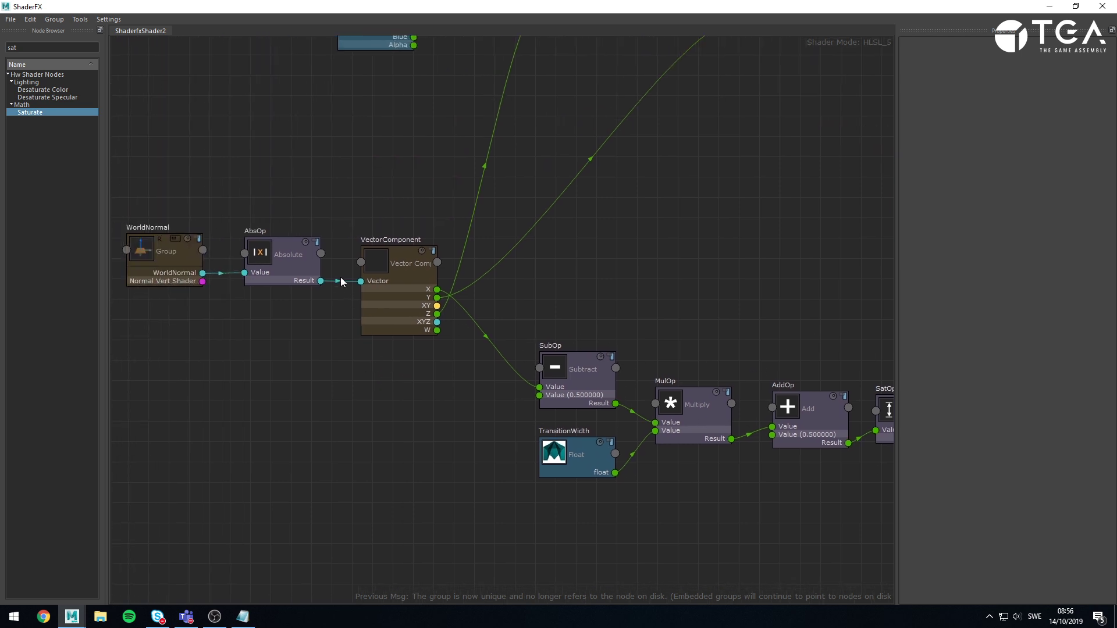
{"action": "middle_click_drag", "start_coordinate": [272, 330], "coordinate": [488, 403]}
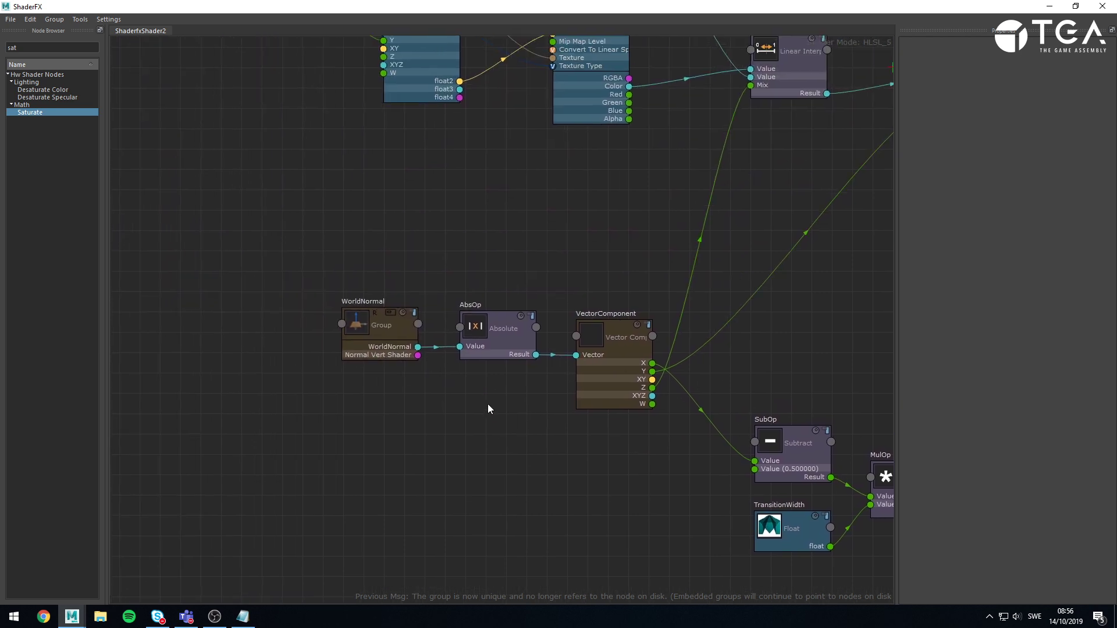
{"action": "left_click_drag", "start_coordinate": [280, 237], "coordinate": [515, 377]}
{"action": "left_click_drag", "start_coordinate": [495, 337], "coordinate": [196, 339]}
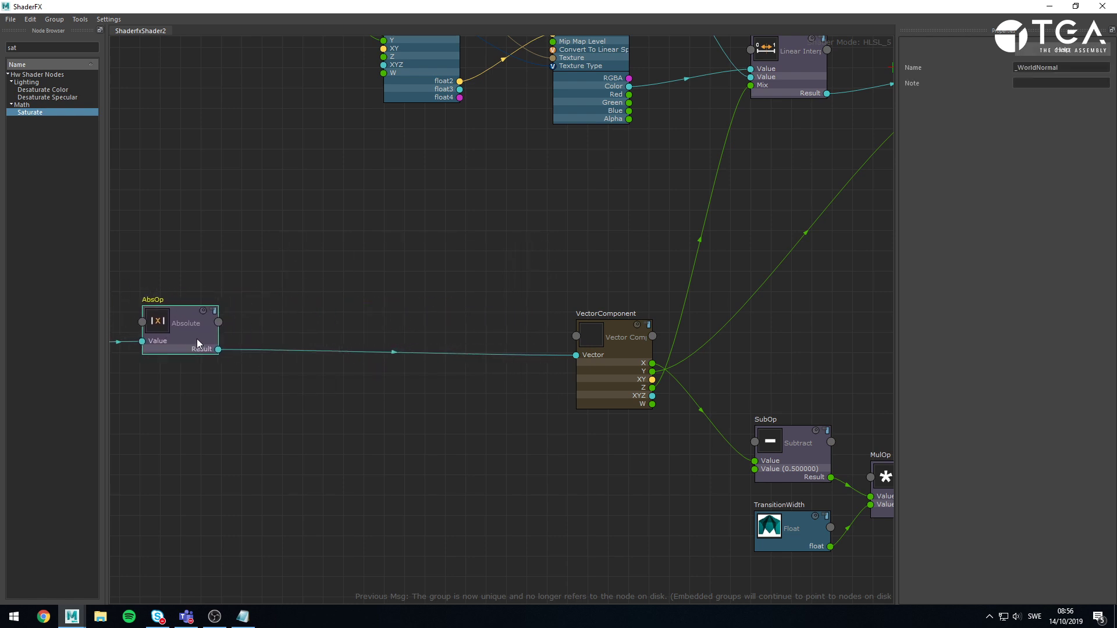
{"action": "middle_click_drag", "start_coordinate": [533, 448], "coordinate": [332, 445]}
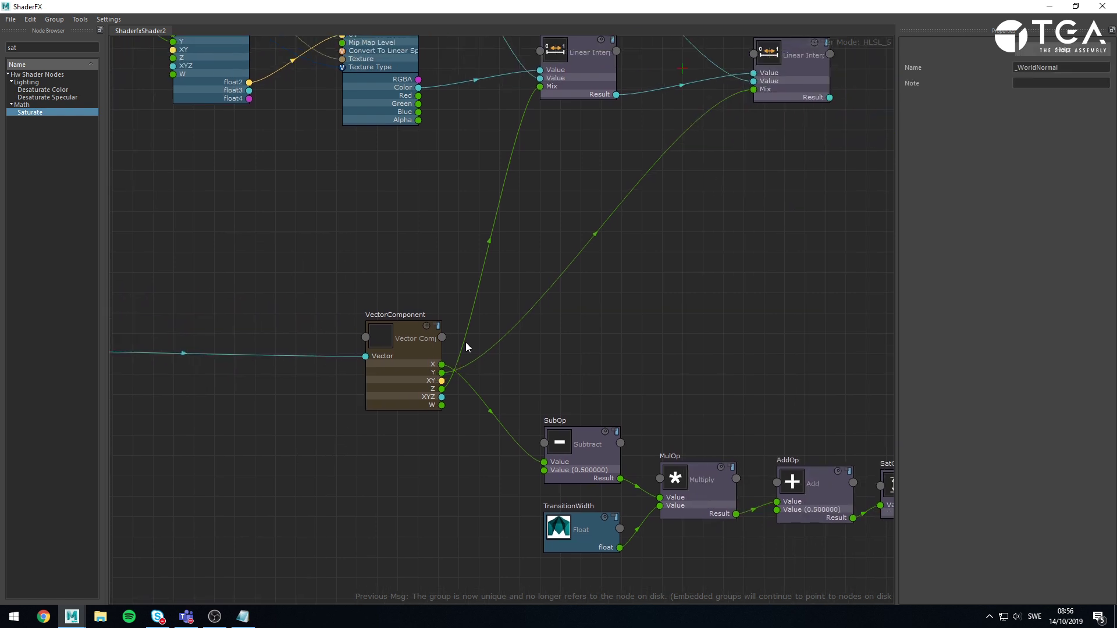
Disconnect VectorComponent's X output from Subtract and remove the Saturate links to VectorConstruct
{"action": "middle_click_drag", "start_coordinate": [701, 562], "coordinate": [509, 462]}
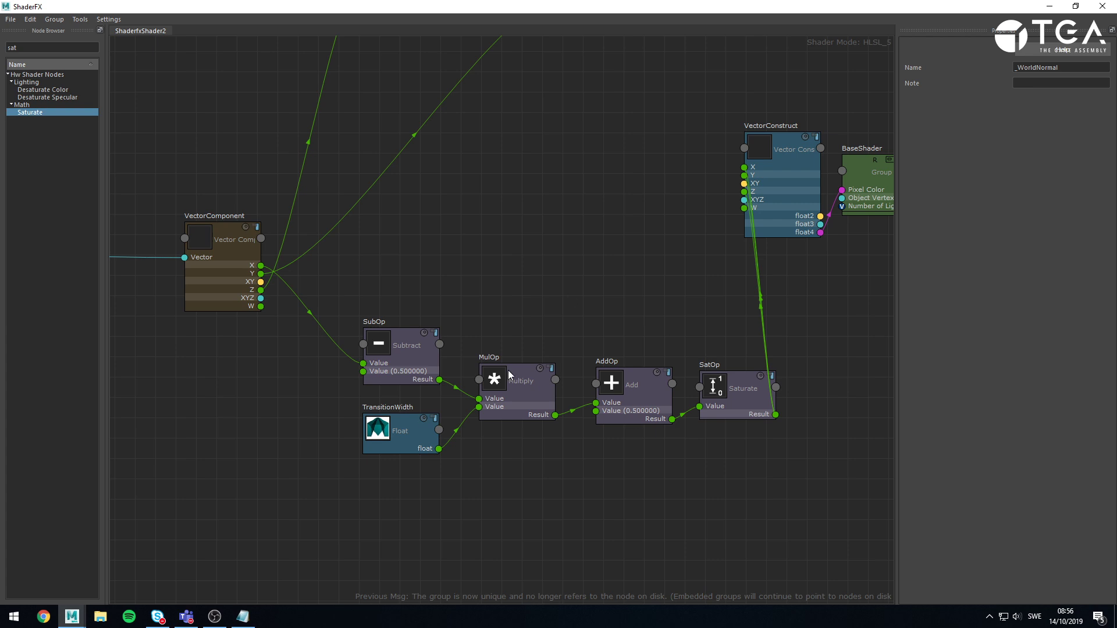
{"action": "middle_click_drag", "start_coordinate": [472, 273], "coordinate": [460, 336]}
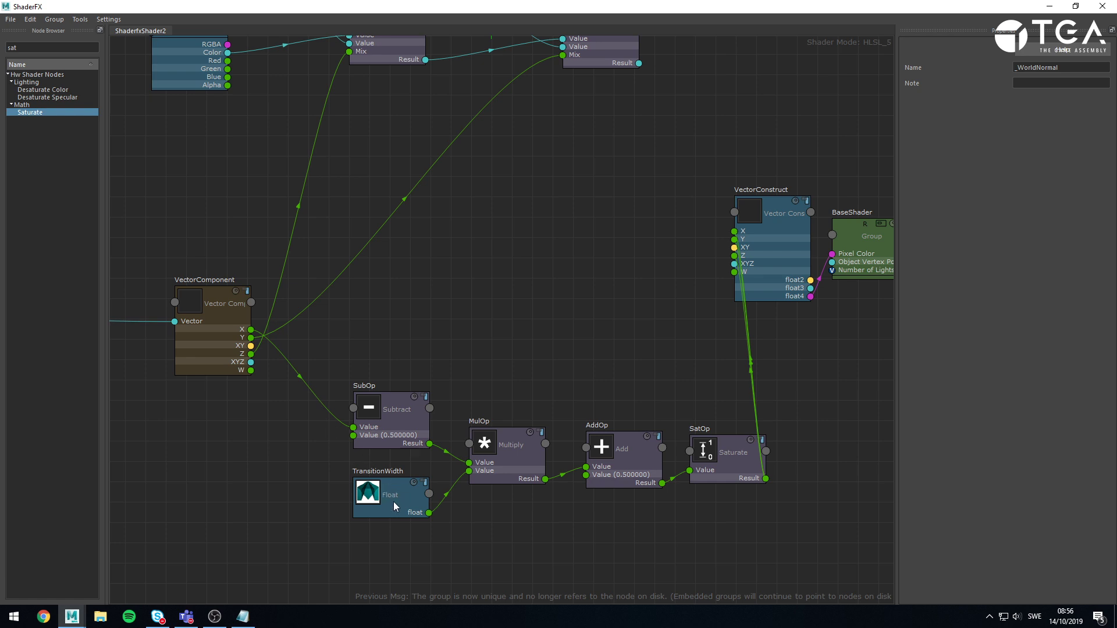
{"action": "left_click", "coordinate": [386, 351]}
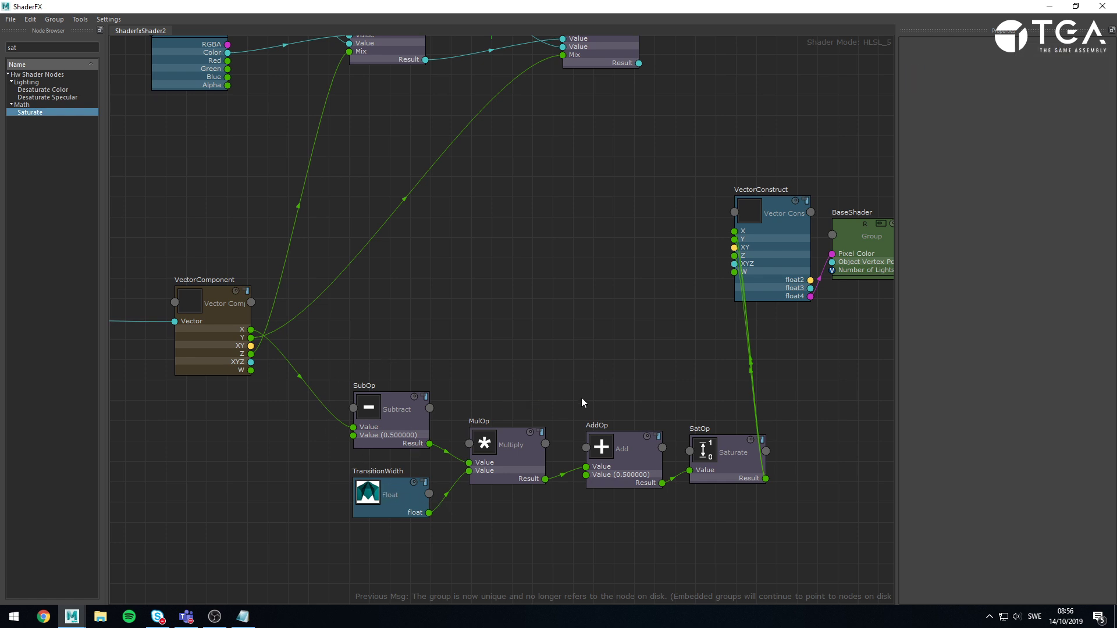
{"action": "left_click", "coordinate": [299, 376]}
{"action": "key", "text": "Delete"}
{"action": "left_click", "coordinate": [752, 372]}
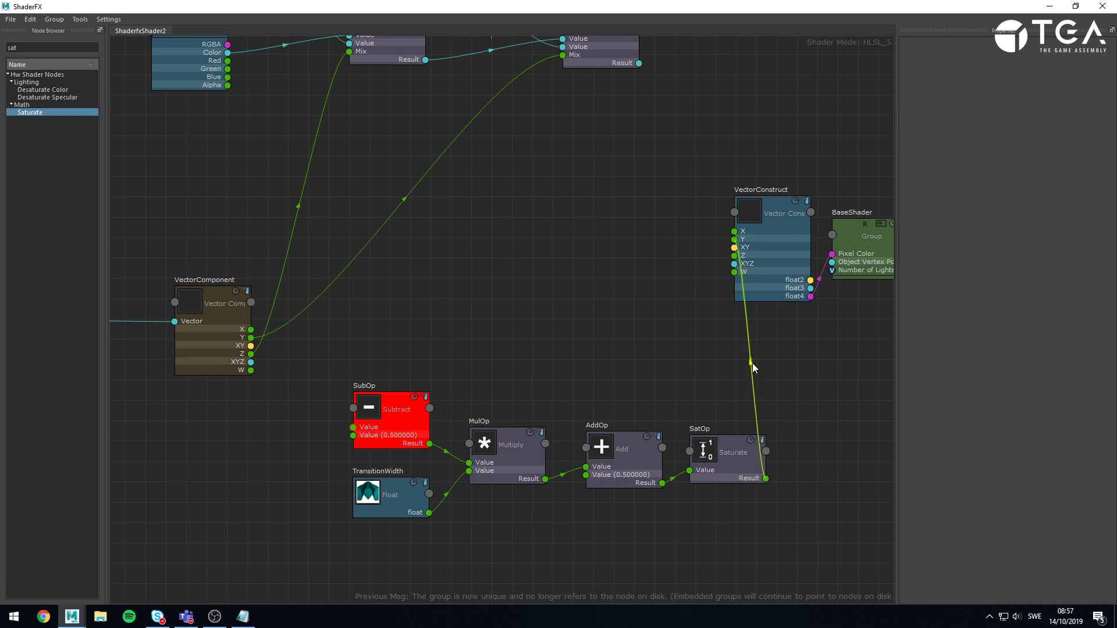
{"action": "key", "text": "Delete"}
Move the Subtract, TransitionWidth, Multiply, Add and Saturate nodes together into the gap between Absolute and VectorComponent
{"action": "left_click_drag", "start_coordinate": [354, 343], "coordinate": [797, 560]}
{"action": "middle_click_drag", "start_coordinate": [671, 534], "coordinate": [830, 525]}
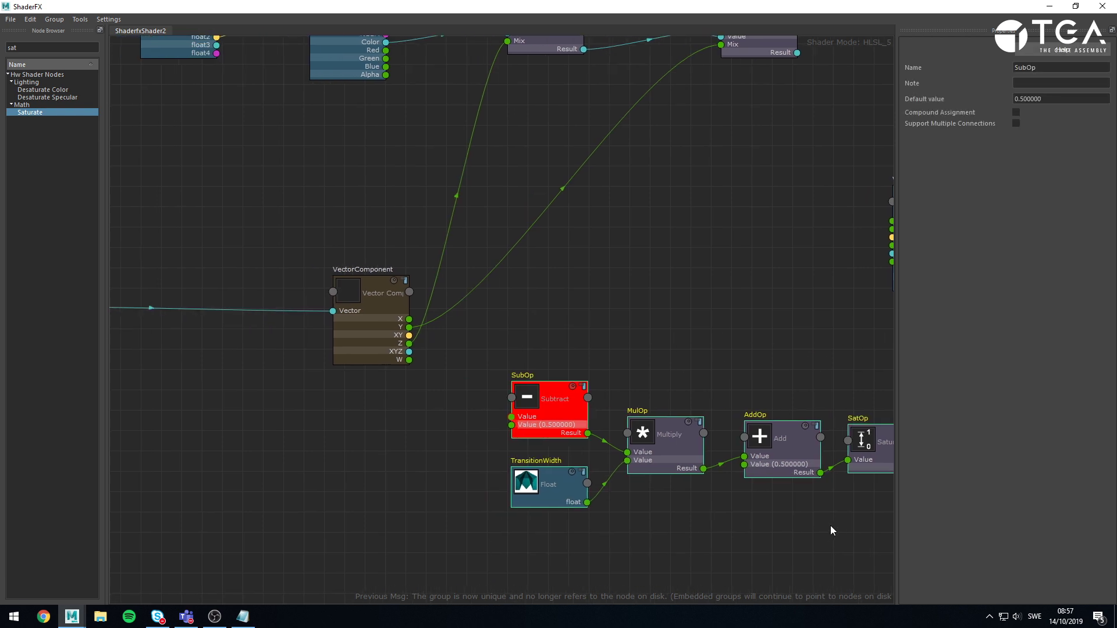
{"action": "scroll", "coordinate": [826, 525], "scroll_direction": "down", "scroll_amount": 4}
{"action": "middle_click_drag", "start_coordinate": [526, 441], "coordinate": [769, 399]}
{"action": "left_click_drag", "start_coordinate": [736, 433], "coordinate": [337, 381]}
{"action": "left_click_drag", "start_coordinate": [252, 303], "coordinate": [331, 347]}
{"action": "left_click_drag", "start_coordinate": [330, 348], "coordinate": [219, 333]}
{"action": "scroll", "coordinate": [305, 435], "scroll_direction": "up", "scroll_amount": 3}
{"action": "left_click", "coordinate": [623, 574]}
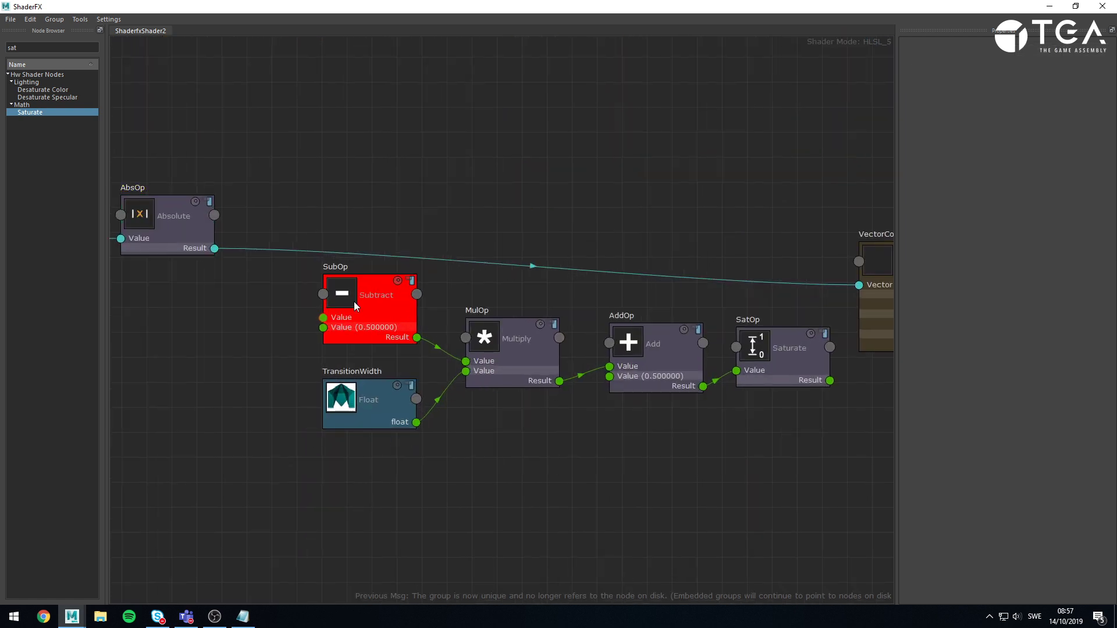
Disconnect Subtract from Multiply and set Multiply's first value to 0.0 0.0 0.0 so it accepts a three-component vector
{"action": "left_click", "coordinate": [352, 302]}
{"action": "left_click", "coordinate": [443, 347]}
{"action": "left_click", "coordinate": [435, 348]}
{"action": "key", "text": "Delete"}
{"action": "left_click", "coordinate": [491, 362]}
{"action": "left_click_drag", "start_coordinate": [1038, 100], "coordinate": [896, 76]}
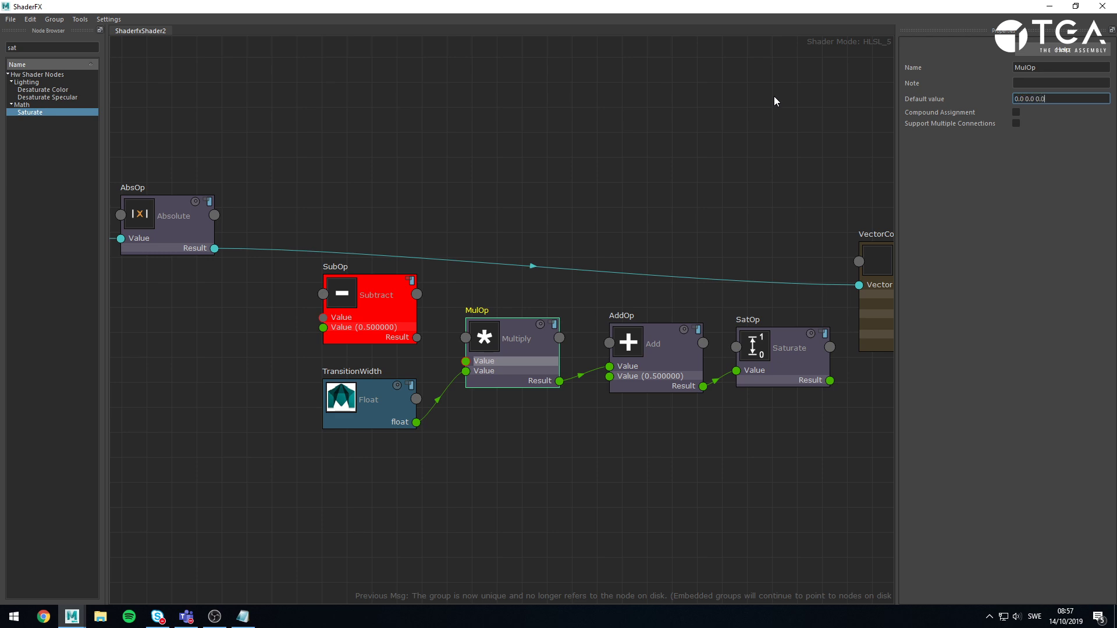
{"action": "type", "text": "0.0 0.0 0.0"}
{"action": "key", "text": "Return"}
Disconnect Multiply from Add and set Add's first value to a three-component zero vector
{"action": "left_click", "coordinate": [647, 377]}
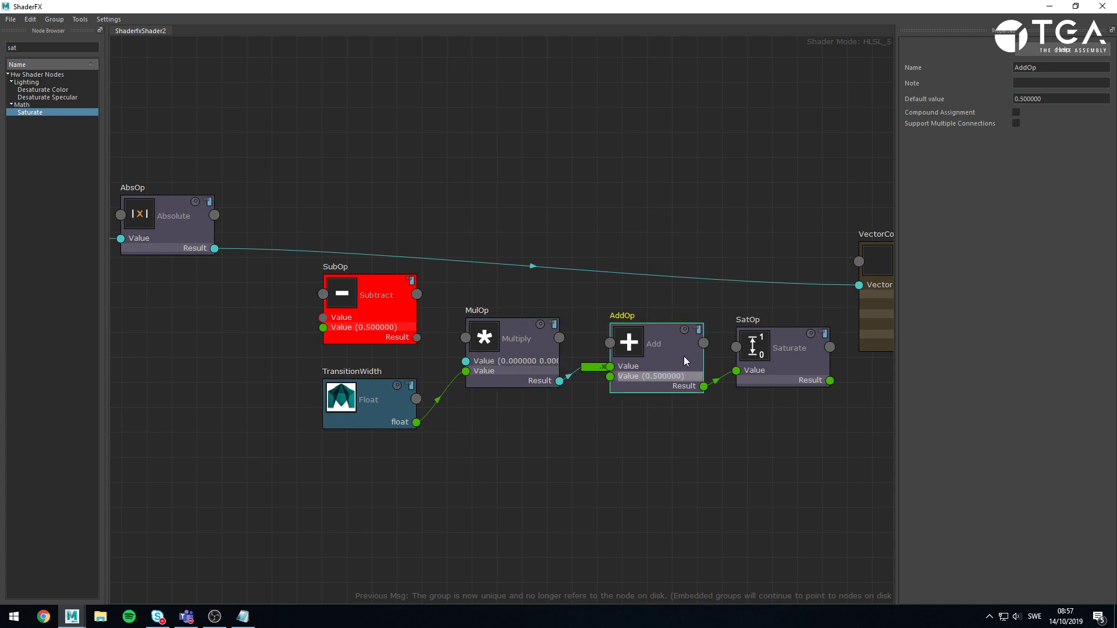
{"action": "left_click", "coordinate": [571, 375]}
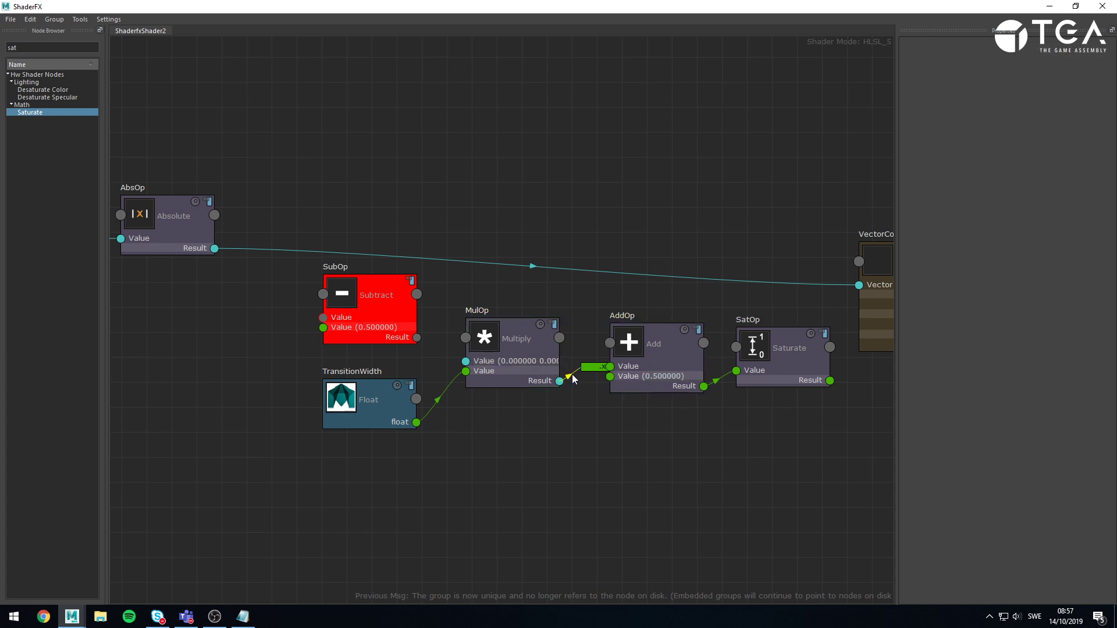
{"action": "key", "text": "Delete"}
{"action": "left_click", "coordinate": [634, 367]}
{"action": "left_click", "coordinate": [1062, 96]}
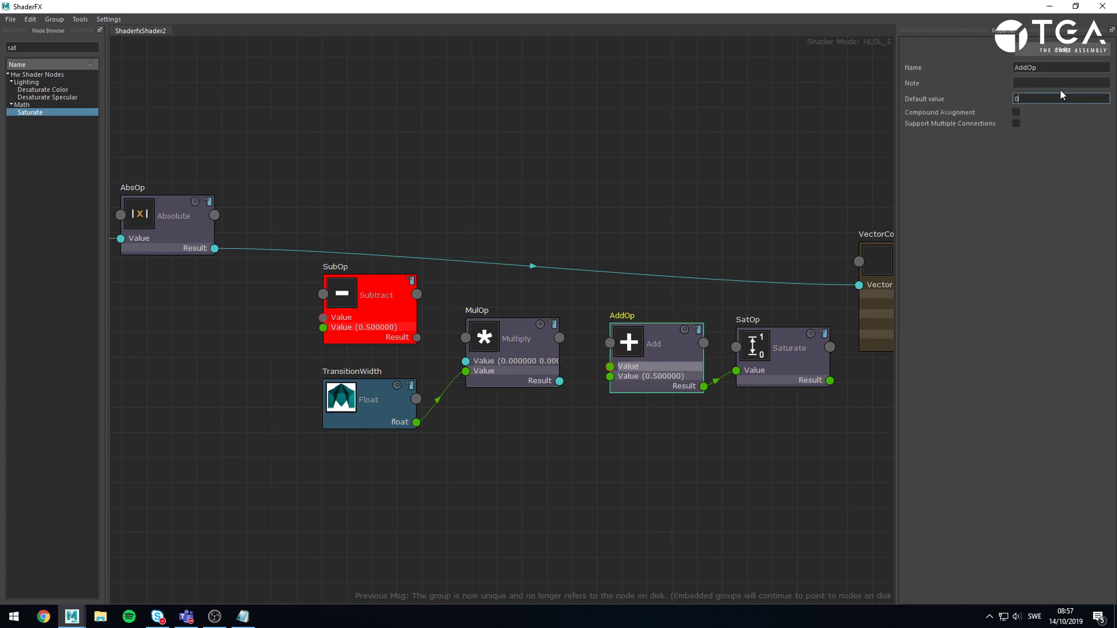
{"action": "type", "text": "0.0 0.0"}
{"action": "key", "text": "Return"}
Rebuild the links from the Multiply result to Add's first value and from the Add result to Saturate
{"action": "left_click_drag", "start_coordinate": [558, 383], "coordinate": [610, 366]}
{"action": "left_click", "coordinate": [719, 381]}
{"action": "key", "text": "Delete"}
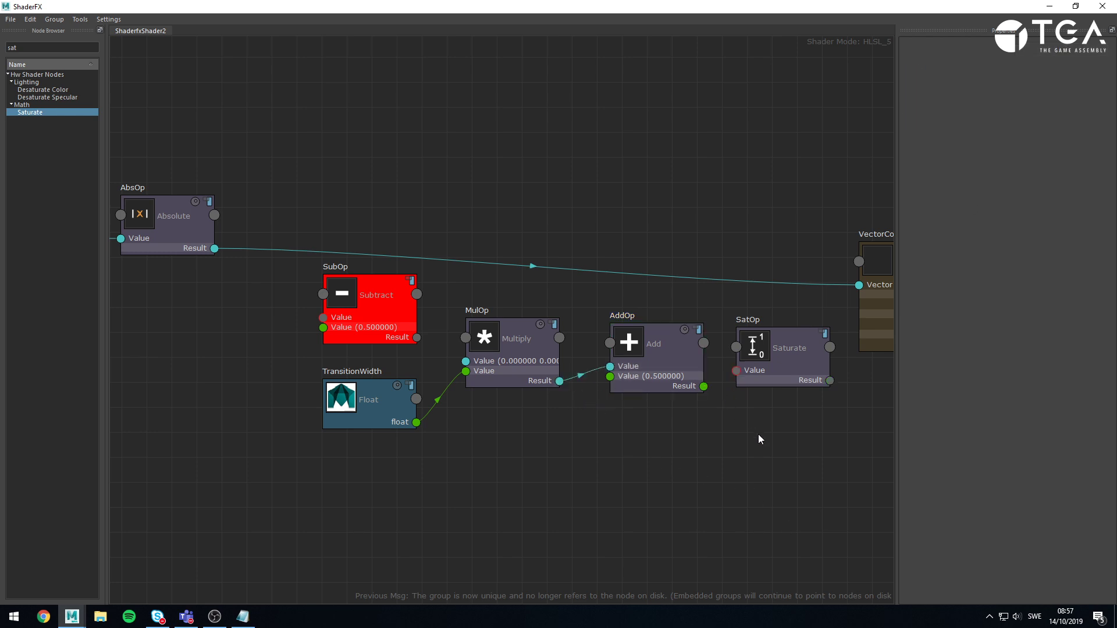
{"action": "left_click", "coordinate": [595, 375]}
{"action": "key", "text": "Delete"}
{"action": "left_click_drag", "start_coordinate": [704, 386], "coordinate": [736, 371]}
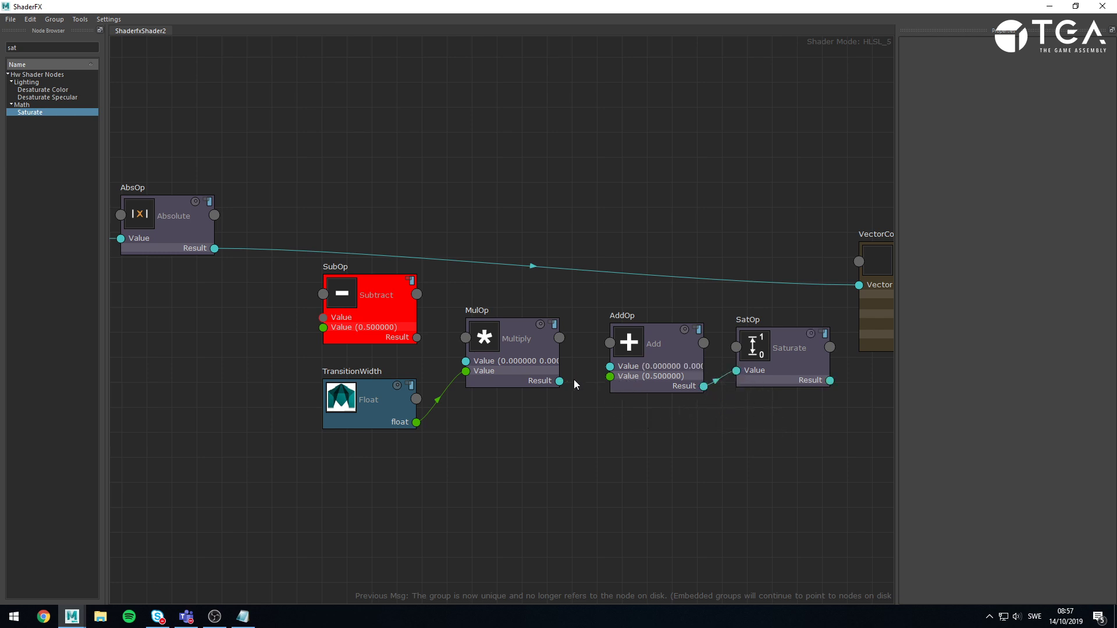
{"action": "left_click_drag", "start_coordinate": [559, 381], "coordinate": [609, 367]}
Wire the chain between Absolute and VectorComponent by connecting Saturate to Vector, Absolute to Subtract, and Subtract to Multiply
{"action": "left_click_drag", "start_coordinate": [834, 383], "coordinate": [858, 285]}
{"action": "left_click_drag", "start_coordinate": [215, 248], "coordinate": [322, 317]}
{"action": "left_click_drag", "start_coordinate": [416, 338], "coordinate": [465, 361]}
{"action": "mouse_move", "coordinate": [402, 318]}
{"action": "left_mouse_down"}
{"action": "mouse_move", "coordinate": [409, 325]}
{"action": "mouse_move", "coordinate": [401, 319]}
{"action": "left_mouse_up"}
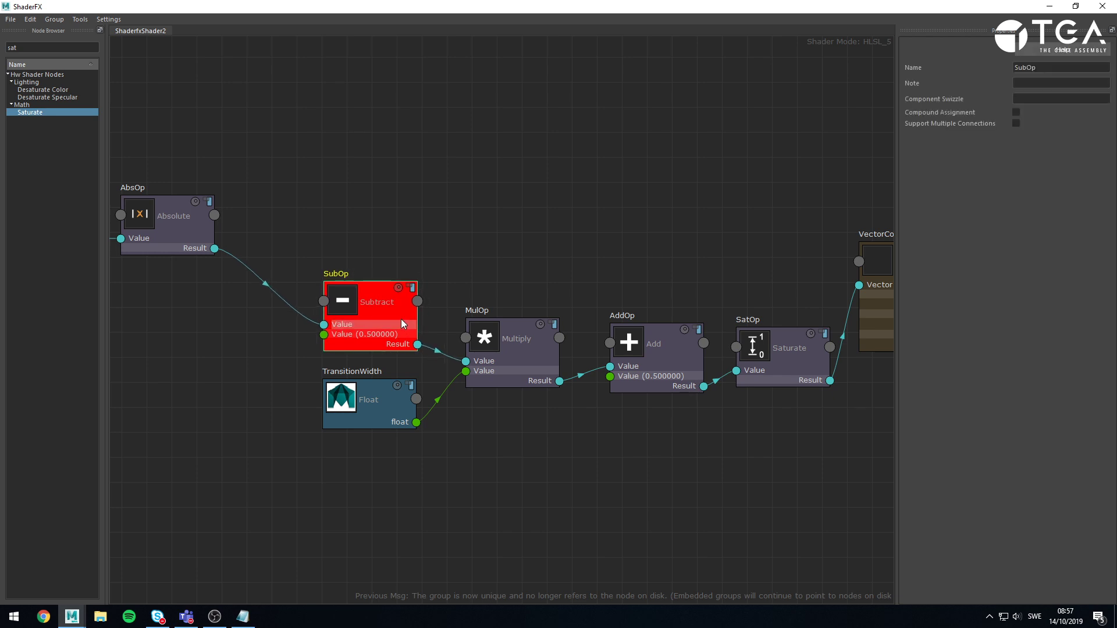
{"action": "left_click", "coordinate": [361, 271]}
Try setting the red Subtract node's second value to 0
{"action": "middle_click_drag", "start_coordinate": [361, 271], "coordinate": [505, 314]}
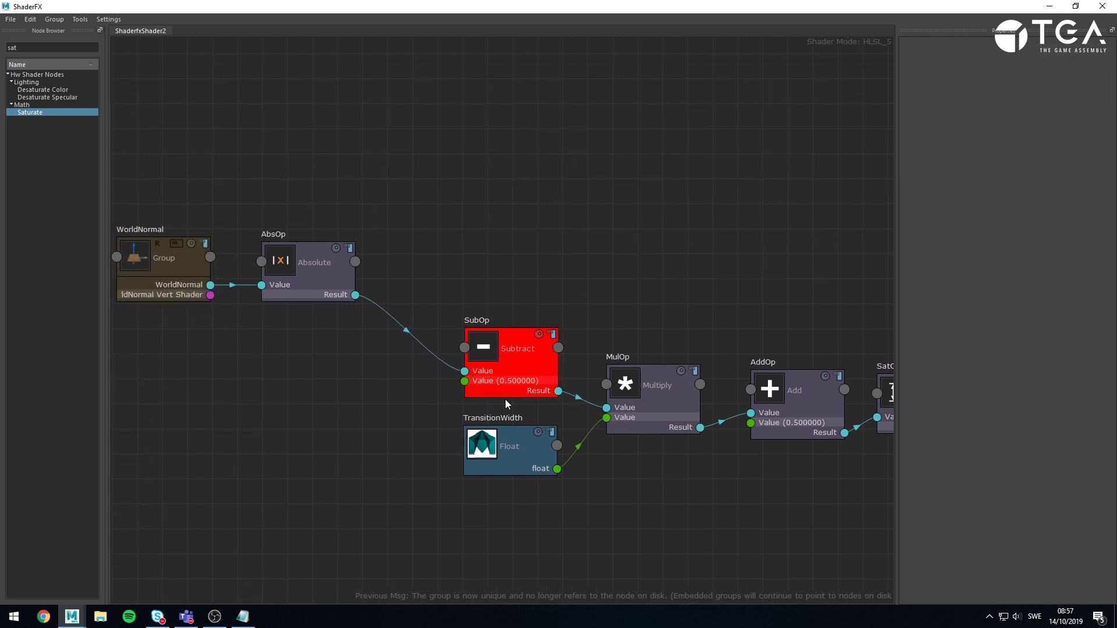
{"action": "left_click", "coordinate": [521, 370]}
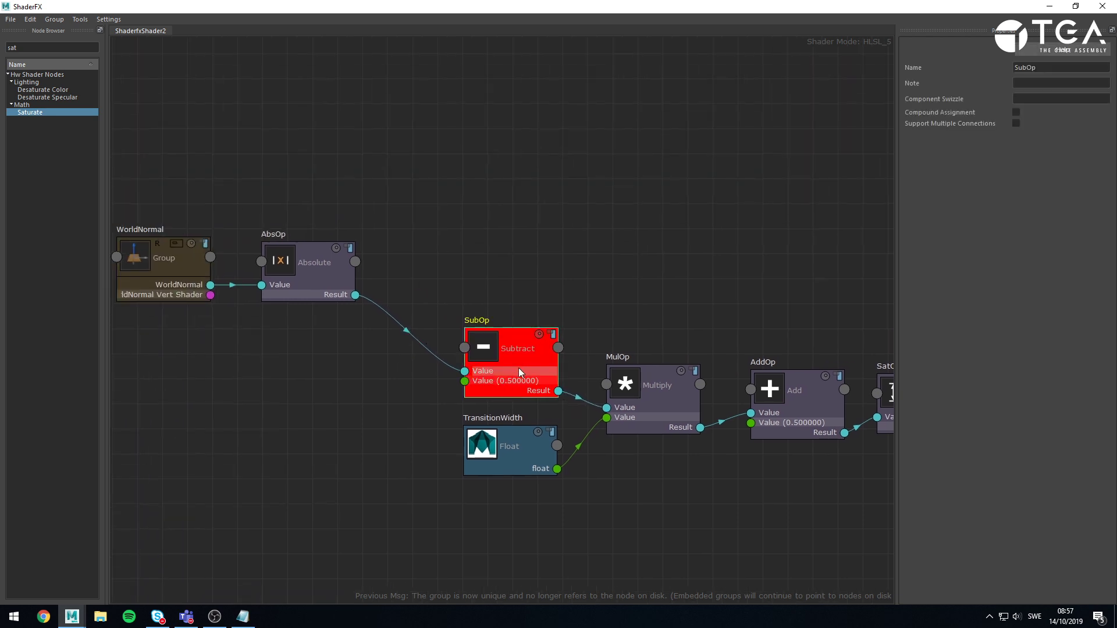
{"action": "left_click", "coordinate": [513, 381]}
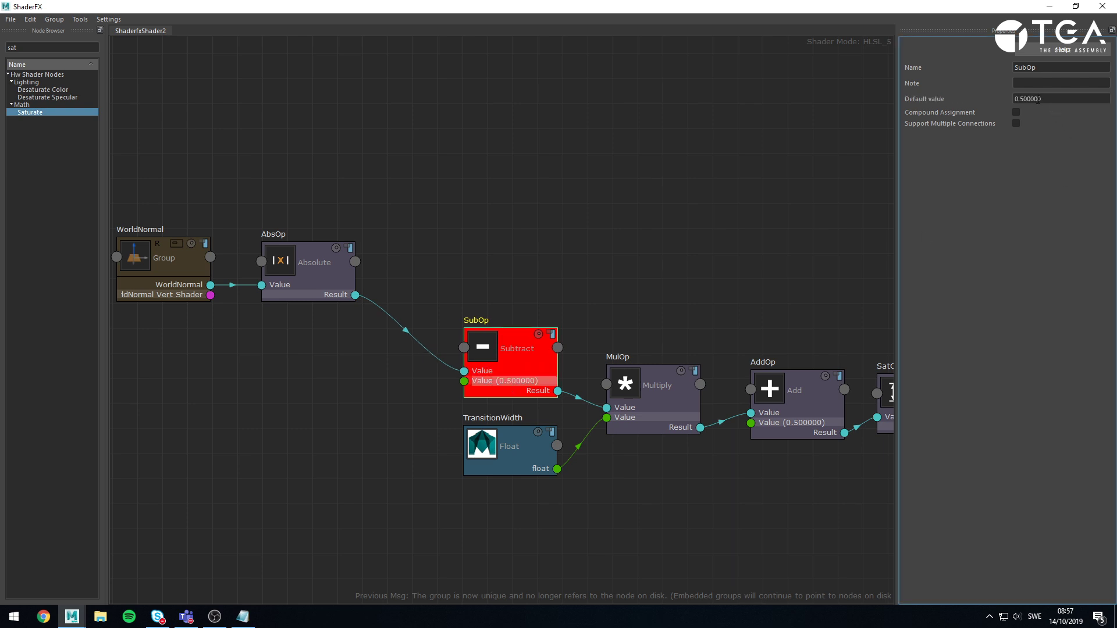
{"action": "left_click_drag", "start_coordinate": [1041, 99], "coordinate": [984, 102]}
{"action": "type", "text": "0"}
{"action": "key", "text": "Return"}
{"action": "left_click", "coordinate": [563, 290]}
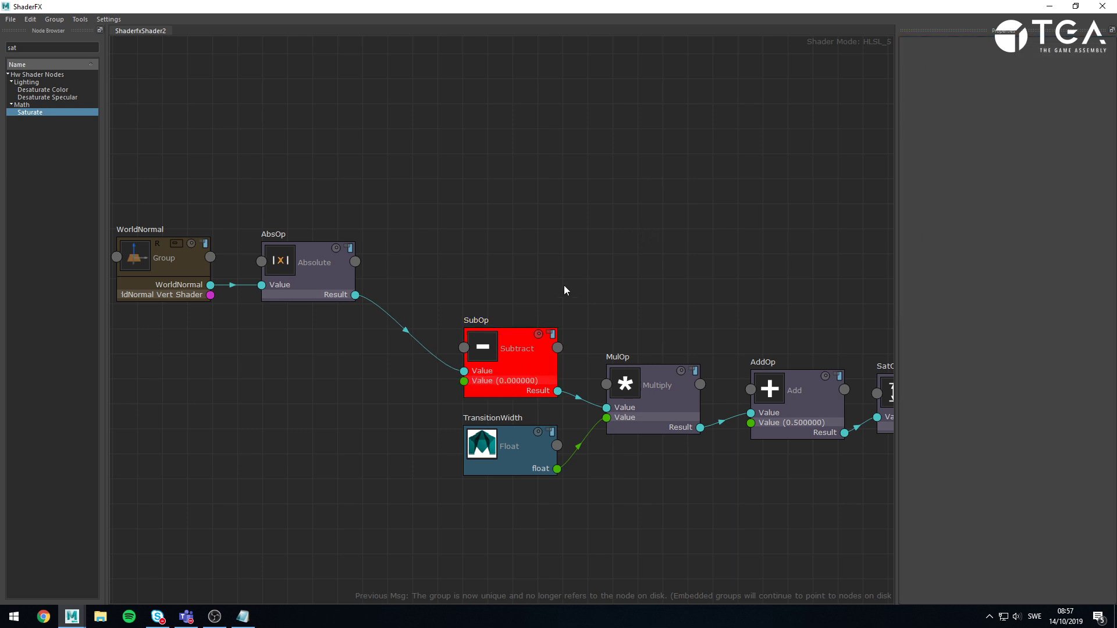
Try to fix Subtract by disconnecting it, setting its second value to a three-component zero vector, and reconnecting it to Absolute and Multiply
{"action": "left_click", "coordinate": [435, 354]}
{"action": "key", "text": "Delete"}
{"action": "key", "text": "Delete"}
{"action": "left_click", "coordinate": [542, 374]}
{"action": "left_click", "coordinate": [486, 379]}
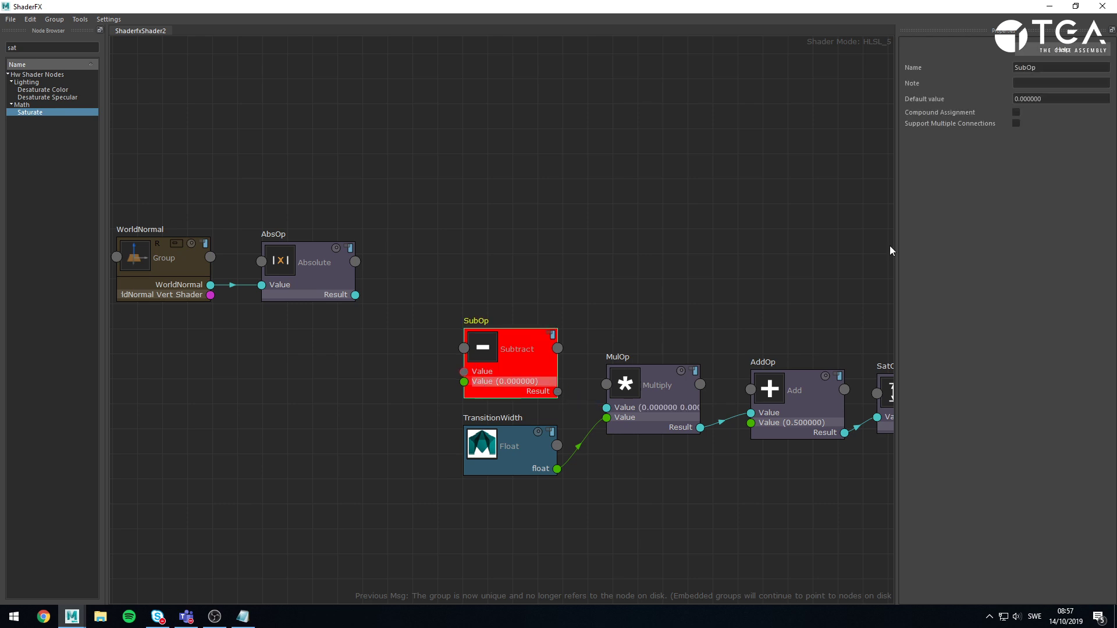
{"action": "left_click", "coordinate": [1038, 100]}
{"action": "type", "text": "0.000000 0.000000 0.0"}
{"action": "key", "text": "Return"}
{"action": "left_click_drag", "start_coordinate": [355, 295], "coordinate": [464, 371]}
{"action": "left_click_drag", "start_coordinate": [558, 391], "coordinate": [605, 409]}
{"action": "left_click", "coordinate": [536, 336]}
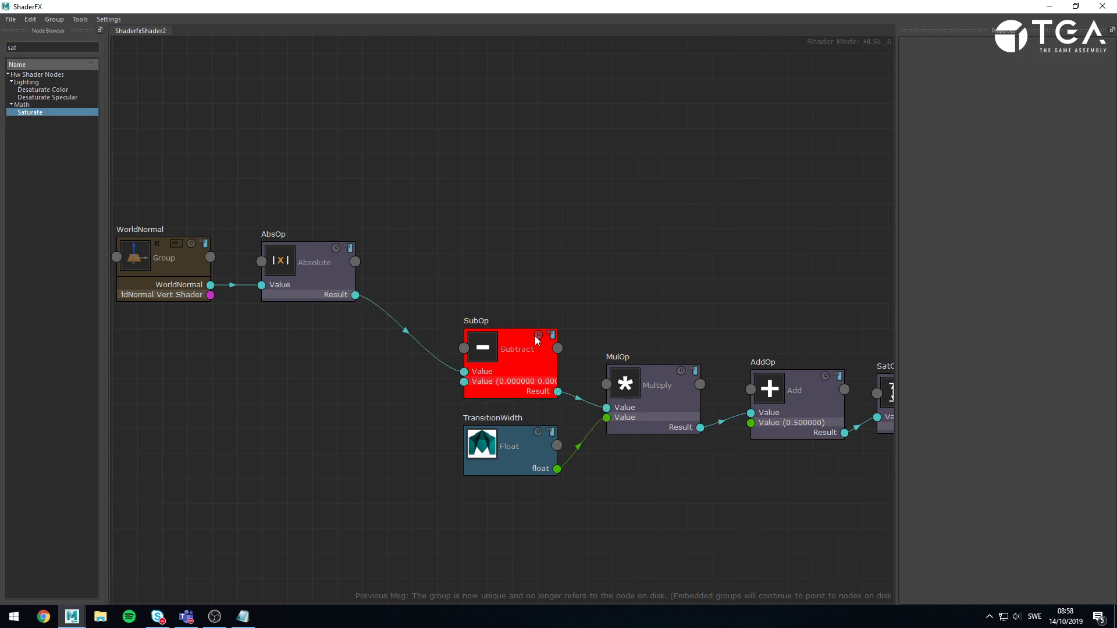
Replace the red Subtract node with a new Subtract node placed between Absolute and Multiply
{"action": "key", "text": "Delete"}
{"action": "double_click", "coordinate": [30, 51]}
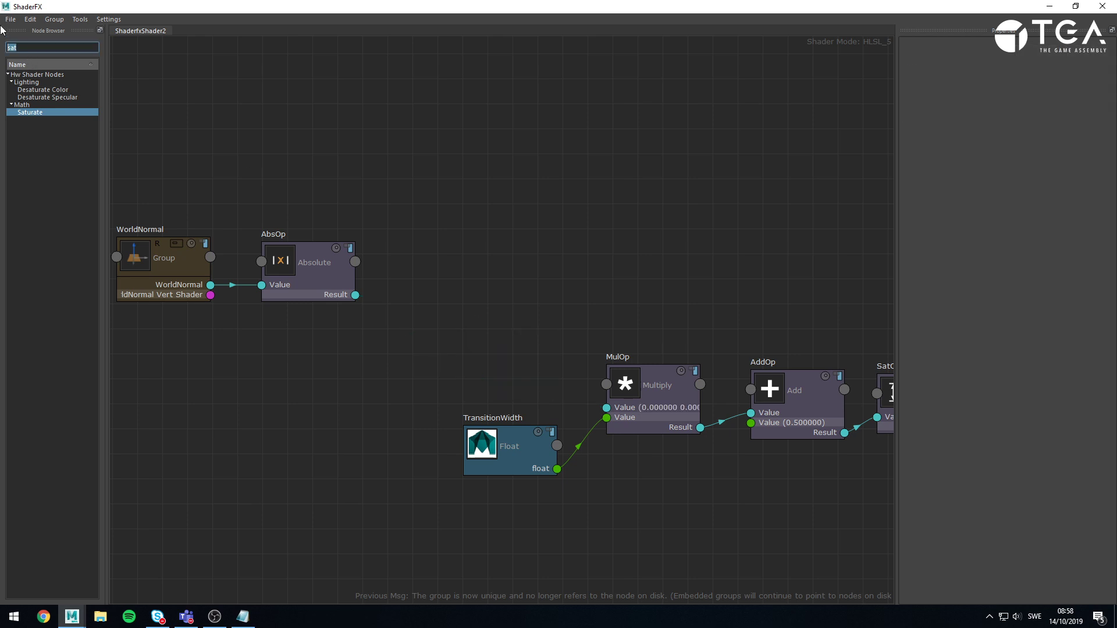
{"action": "type", "text": "subtract"}
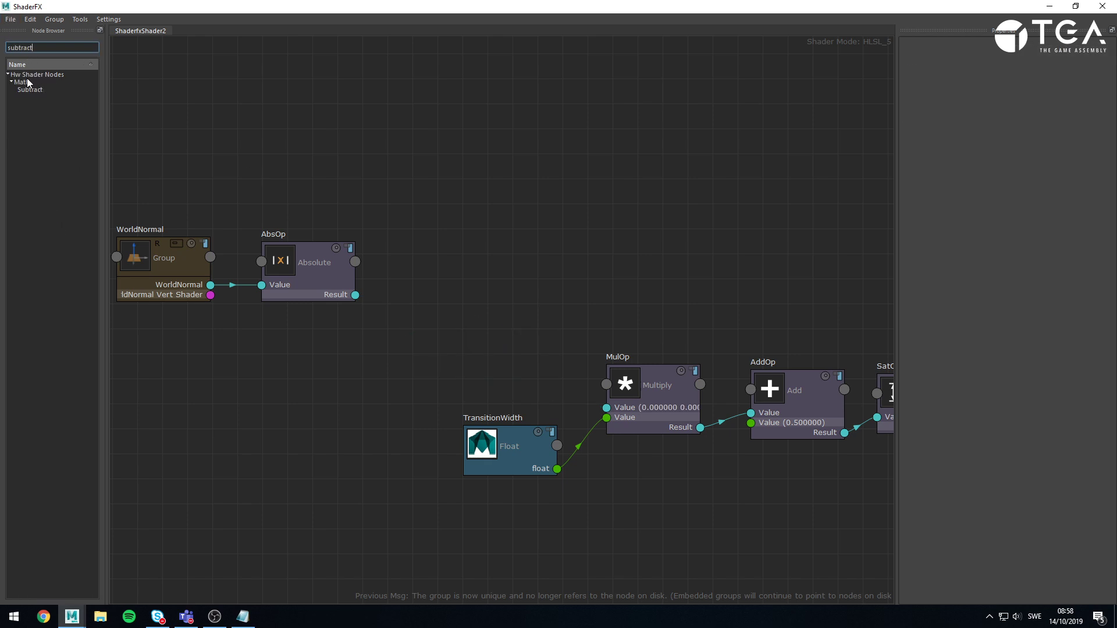
{"action": "left_click_drag", "start_coordinate": [30, 90], "coordinate": [509, 350]}
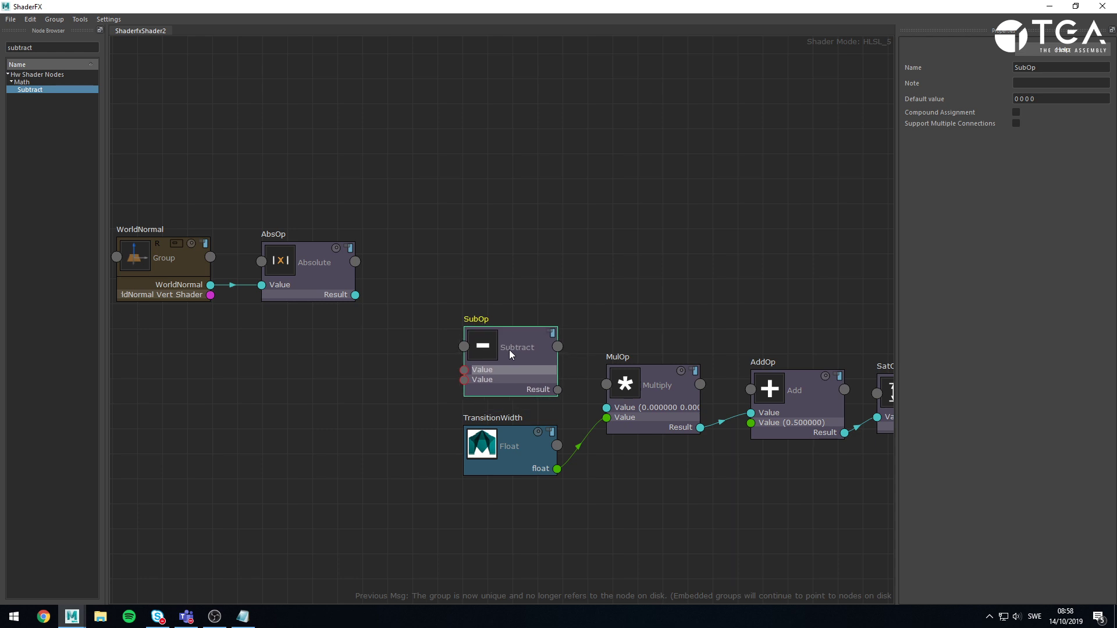
Connect Absolute through the new Subtract node to Multiply's first value, with Subtract's second value set to 0.5
{"action": "left_click_drag", "start_coordinate": [355, 295], "coordinate": [464, 370]}
{"action": "left_click", "coordinate": [489, 381]}
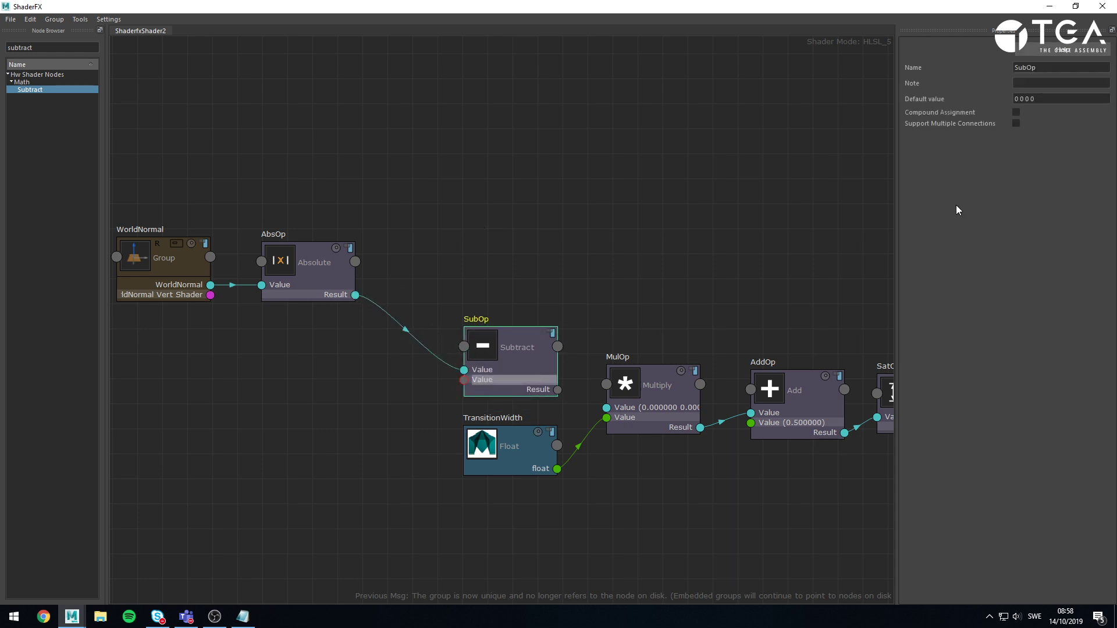
{"action": "left_click", "coordinate": [1069, 102]}
{"action": "type", "text": "0.5"}
{"action": "key", "text": "Return"}
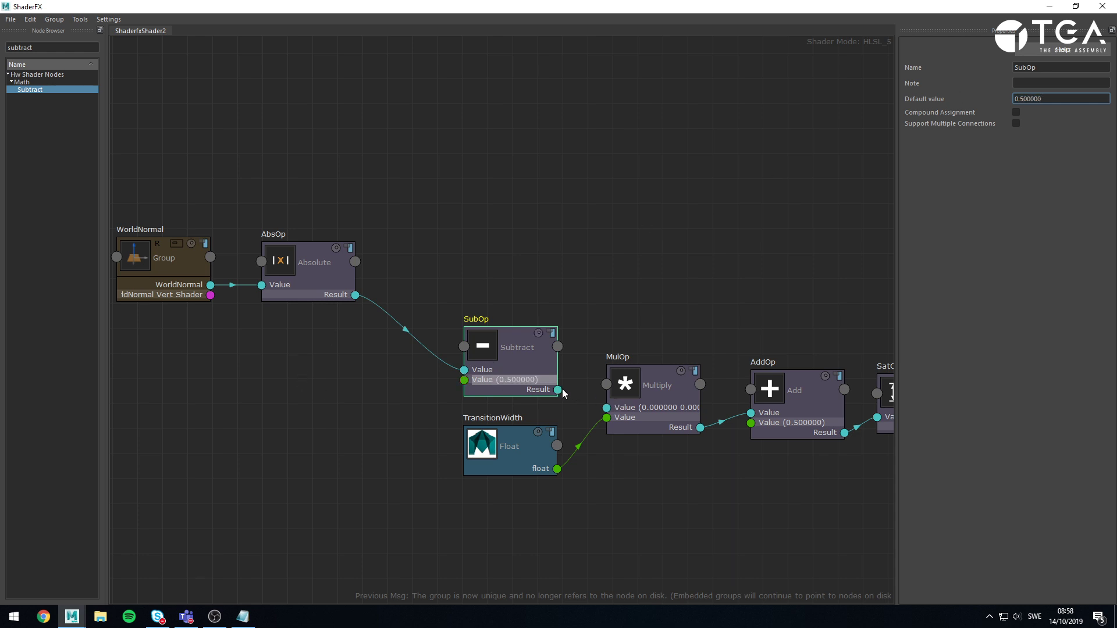
{"action": "left_click_drag", "start_coordinate": [560, 389], "coordinate": [606, 408]}
{"action": "left_click", "coordinate": [672, 498]}
Reposition the nodes from Subtract to Saturate closer to Absolute, leaving a clear gap before VectorComponent
{"action": "middle_click_drag", "start_coordinate": [672, 498], "coordinate": [501, 477]}
{"action": "scroll", "coordinate": [500, 477], "scroll_direction": "down", "scroll_amount": 1}
{"action": "scroll", "coordinate": [319, 365], "scroll_direction": "up", "scroll_amount": 1}
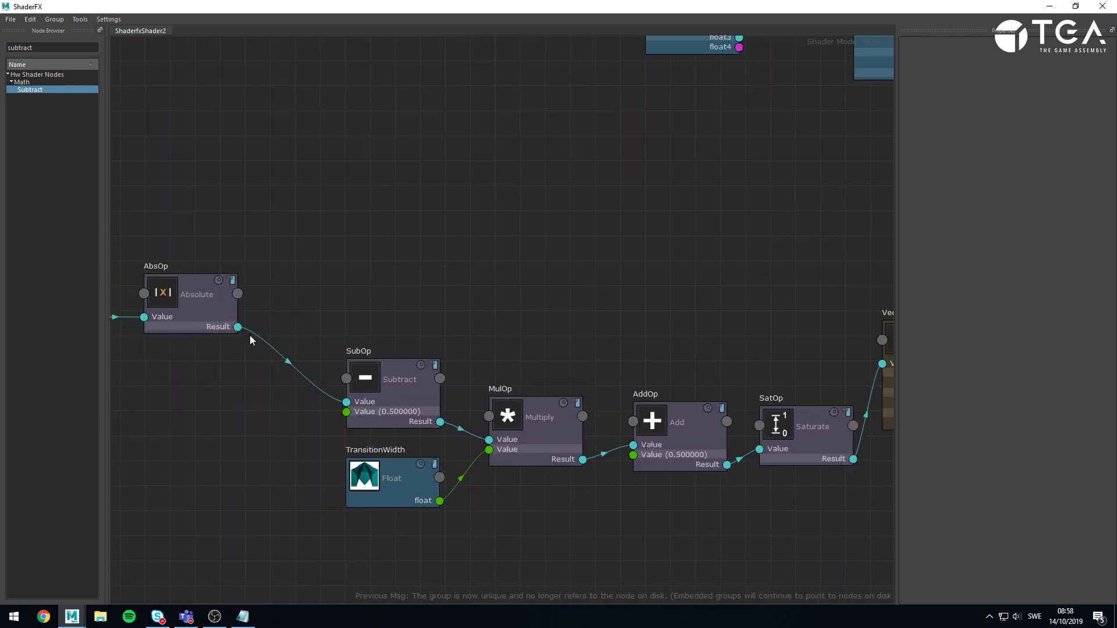
{"action": "middle_click_drag", "start_coordinate": [774, 475], "coordinate": [633, 440]}
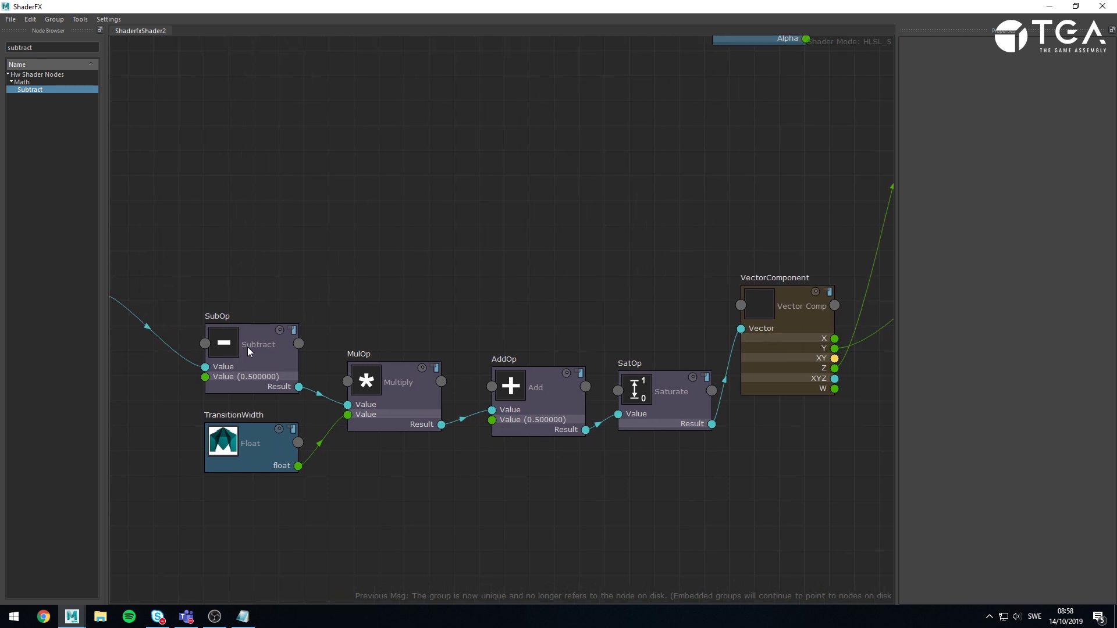
{"action": "left_click_drag", "start_coordinate": [228, 285], "coordinate": [644, 533]}
{"action": "left_click_drag", "start_coordinate": [678, 412], "coordinate": [596, 366]}
{"action": "left_click", "coordinate": [507, 250]}
{"action": "middle_click_drag", "start_coordinate": [165, 296], "coordinate": [245, 345]}
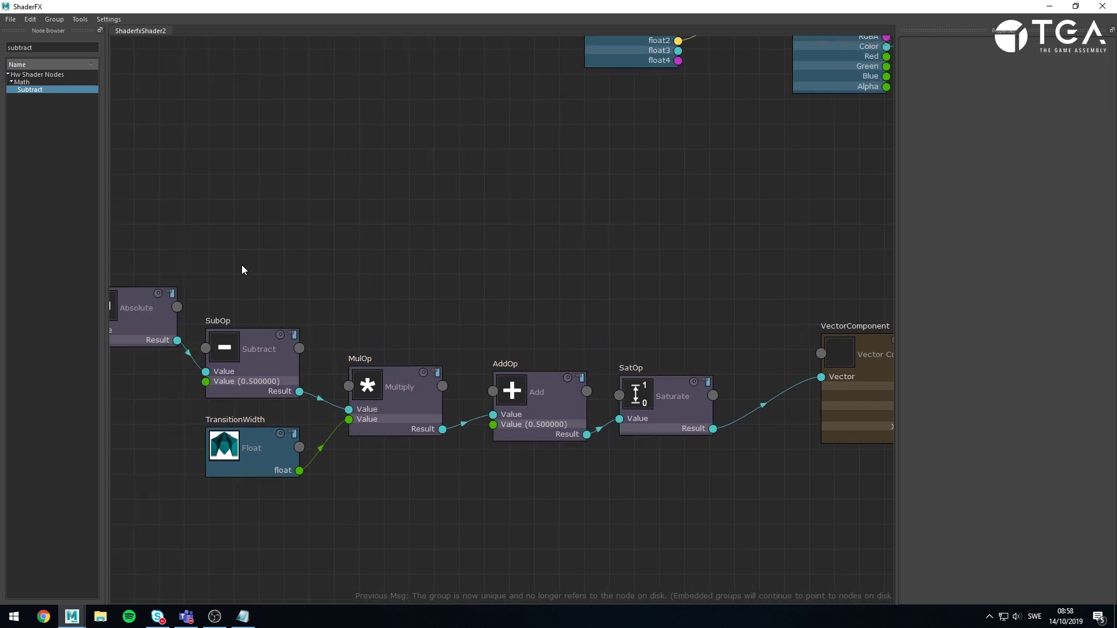
{"action": "left_click_drag", "start_coordinate": [242, 267], "coordinate": [718, 519]}
{"action": "left_click_drag", "start_coordinate": [683, 405], "coordinate": [696, 395]}
{"action": "left_click", "coordinate": [757, 474]}
Move VectorConstruct and BaseShader up beside the final Linear Interpolate node
{"action": "middle_click_drag", "start_coordinate": [756, 470], "coordinate": [344, 500]}
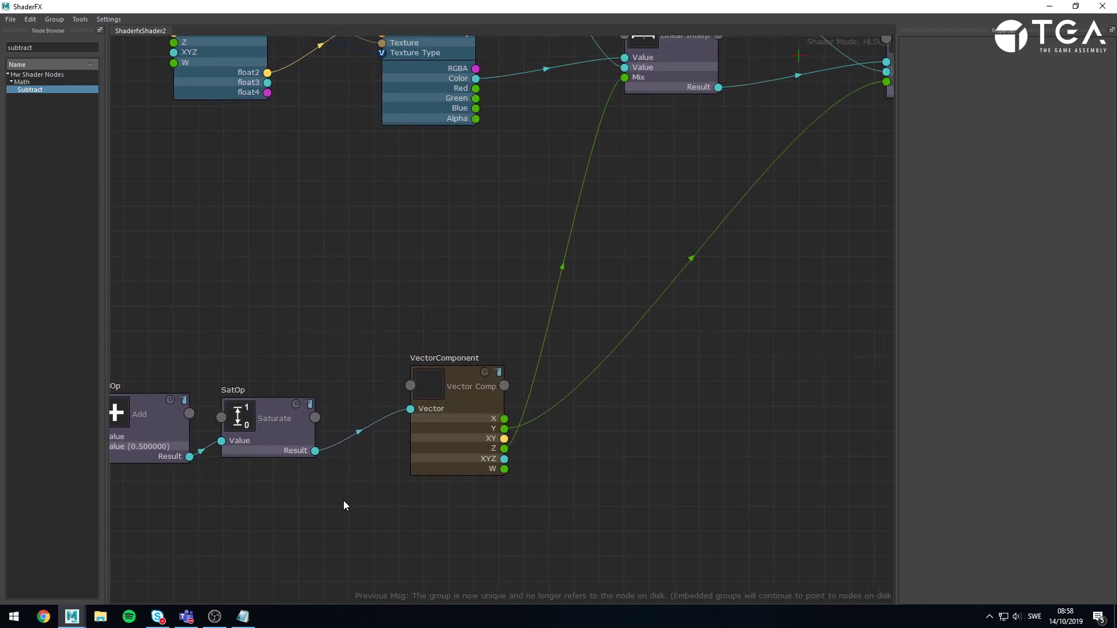
{"action": "middle_click_drag", "start_coordinate": [592, 461], "coordinate": [412, 581]}
{"action": "scroll", "coordinate": [389, 451], "scroll_direction": "down", "scroll_amount": 5}
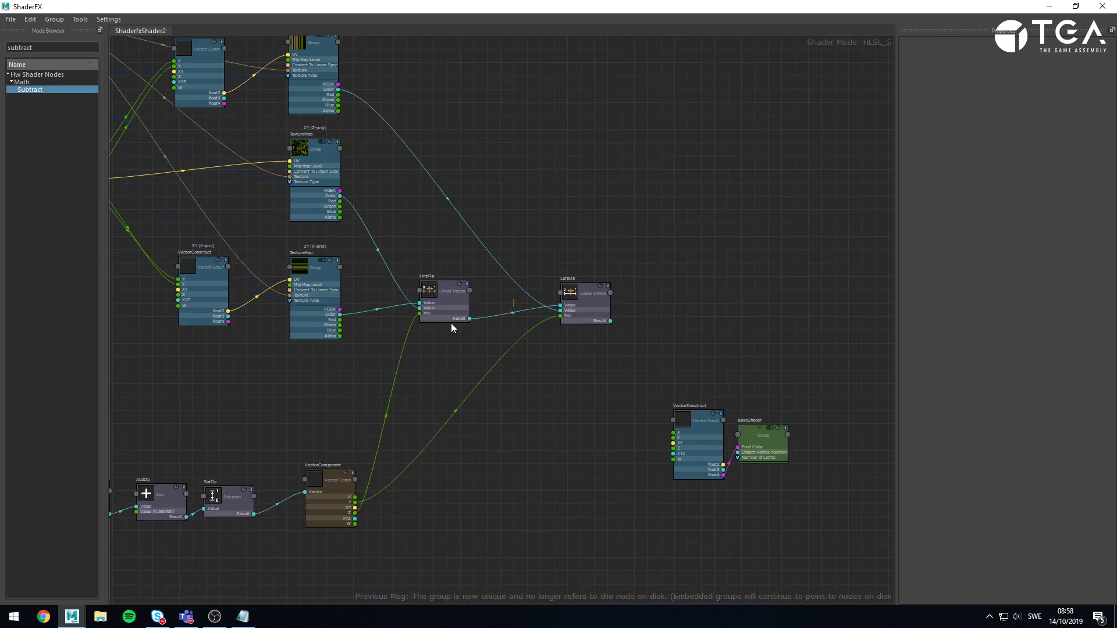
{"action": "left_click_drag", "start_coordinate": [680, 326], "coordinate": [805, 483]}
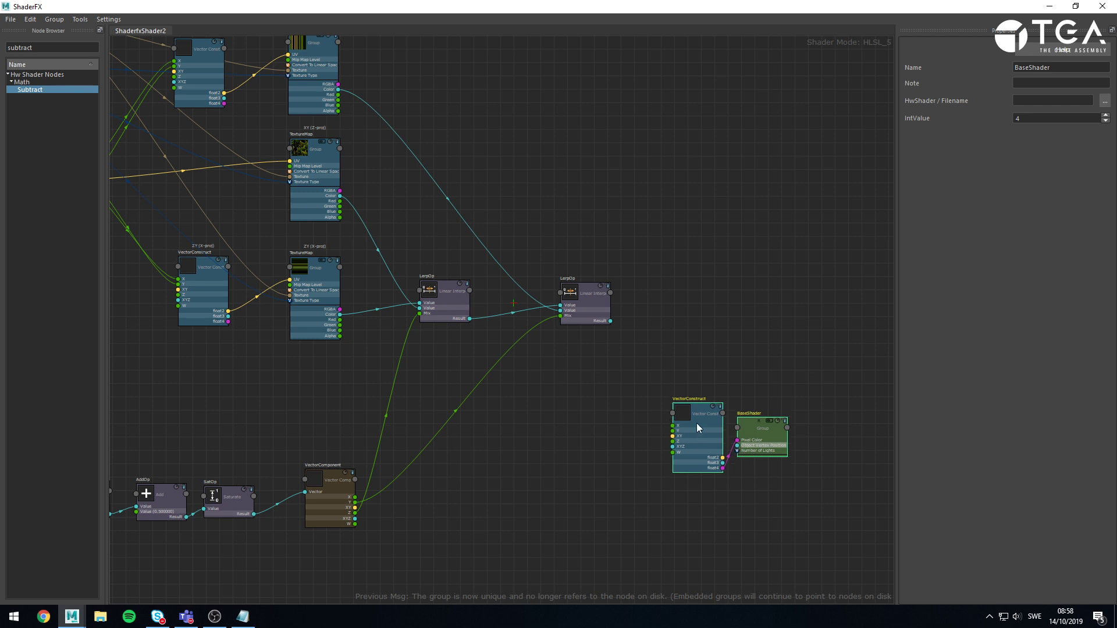
{"action": "left_click_drag", "start_coordinate": [697, 424], "coordinate": [694, 279]}
{"action": "left_click", "coordinate": [649, 267]}
{"action": "scroll", "coordinate": [650, 268], "scroll_direction": "up", "scroll_amount": 3}
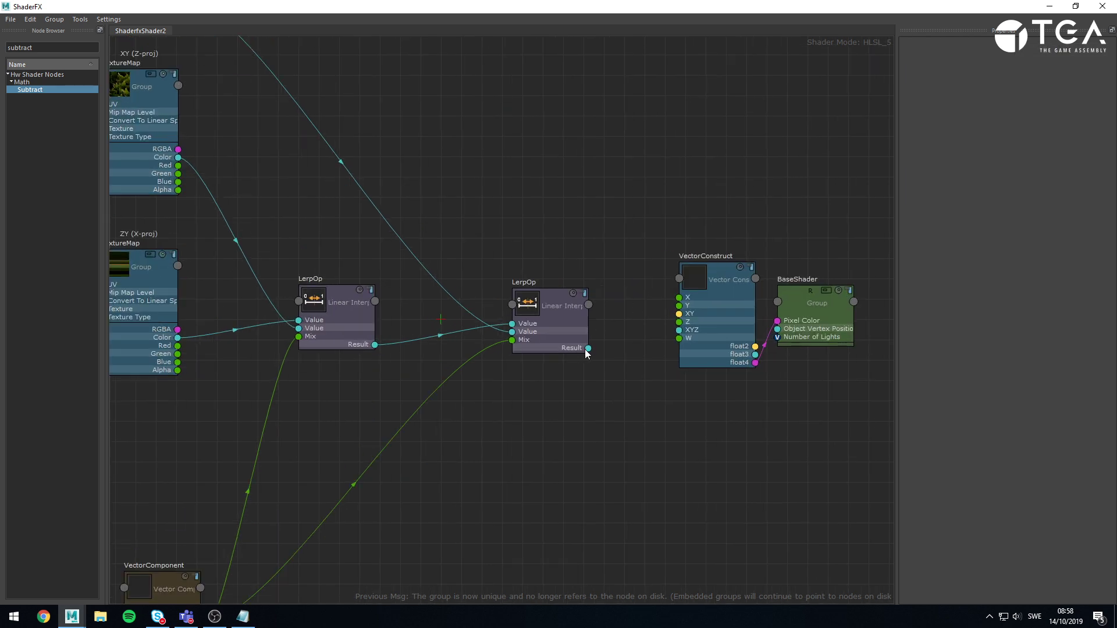
Connect the final Linear Interpolate result to VectorConstruct's XYZ input and shift VectorConstruct and BaseShader slightly down to straighten the link
{"action": "left_click_drag", "start_coordinate": [587, 350], "coordinate": [679, 330]}
{"action": "left_click_drag", "start_coordinate": [668, 203], "coordinate": [784, 366]}
{"action": "left_click_drag", "start_coordinate": [817, 305], "coordinate": [817, 319]}
{"action": "left_click", "coordinate": [783, 492]}
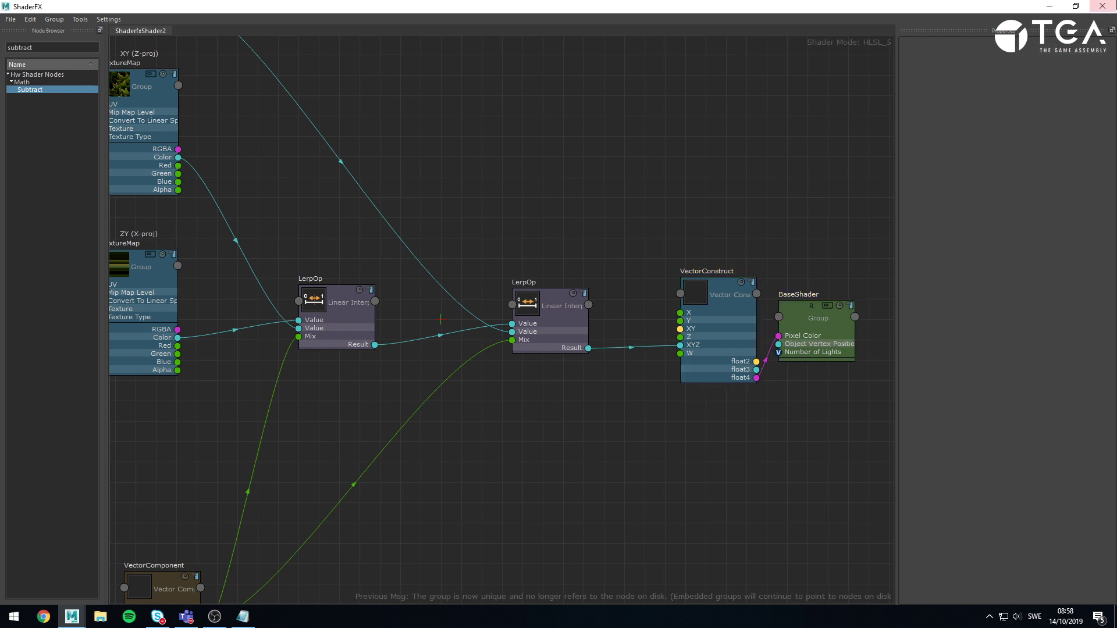
Switch to the Maya viewport, set its color transform to sRGB gamma, and set the shader's TransitionWidth to 1
{"action": "left_click", "coordinate": [1055, 7]}
{"action": "left_click", "coordinate": [512, 21]}
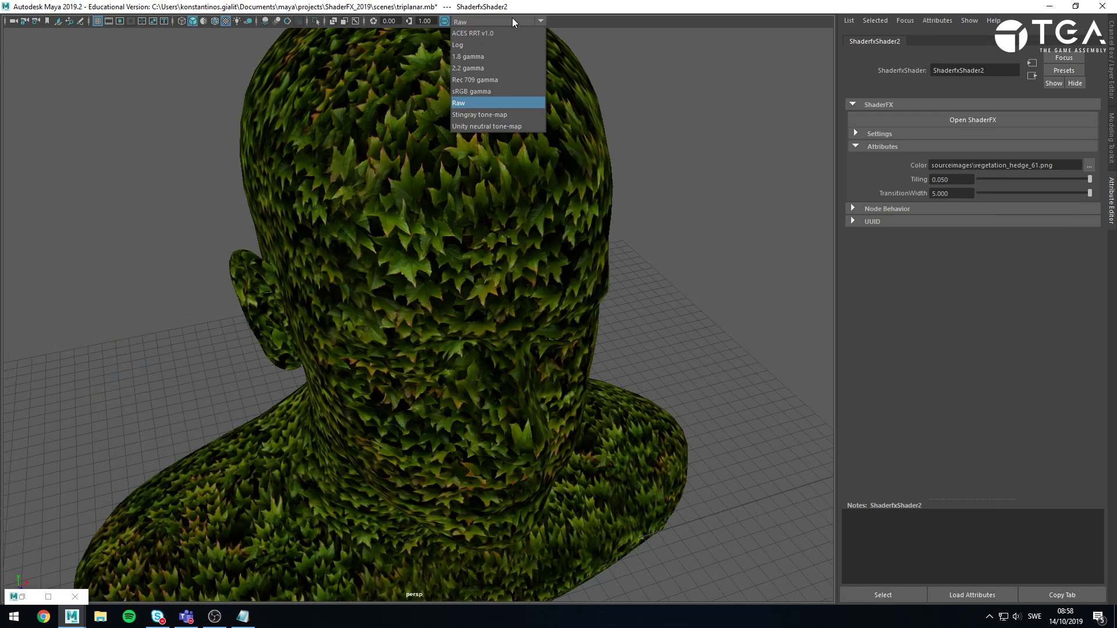
{"action": "left_click", "coordinate": [492, 90]}
{"action": "left_click_drag", "start_coordinate": [512, 250], "coordinate": [441, 245], "text": "alt"}
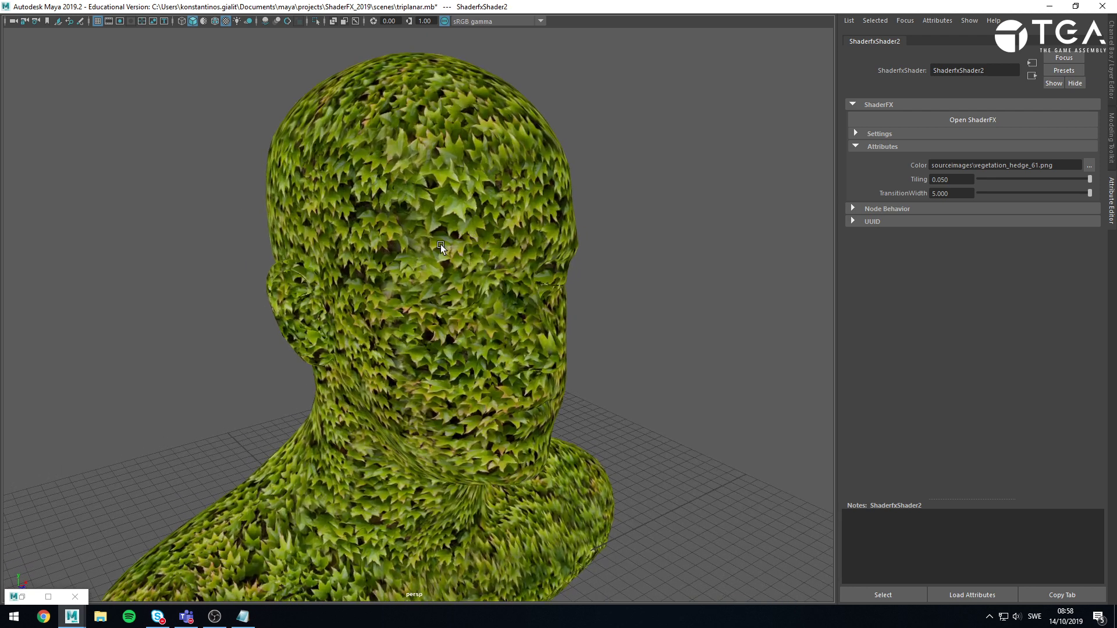
{"action": "left_click", "coordinate": [959, 190]}
{"action": "key", "text": "Return"}
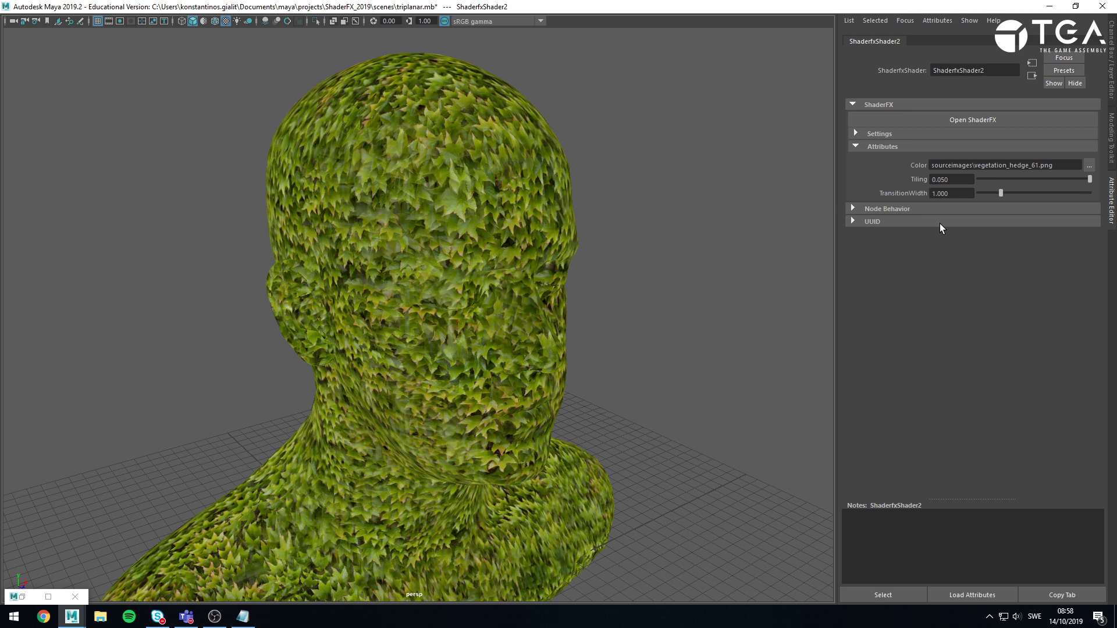
Set the shader's TransitionWidth to 5 and inspect the blending on the head up close
{"action": "left_click", "coordinate": [953, 194]}
{"action": "type", "text": "5"}
{"action": "key", "text": "Return"}
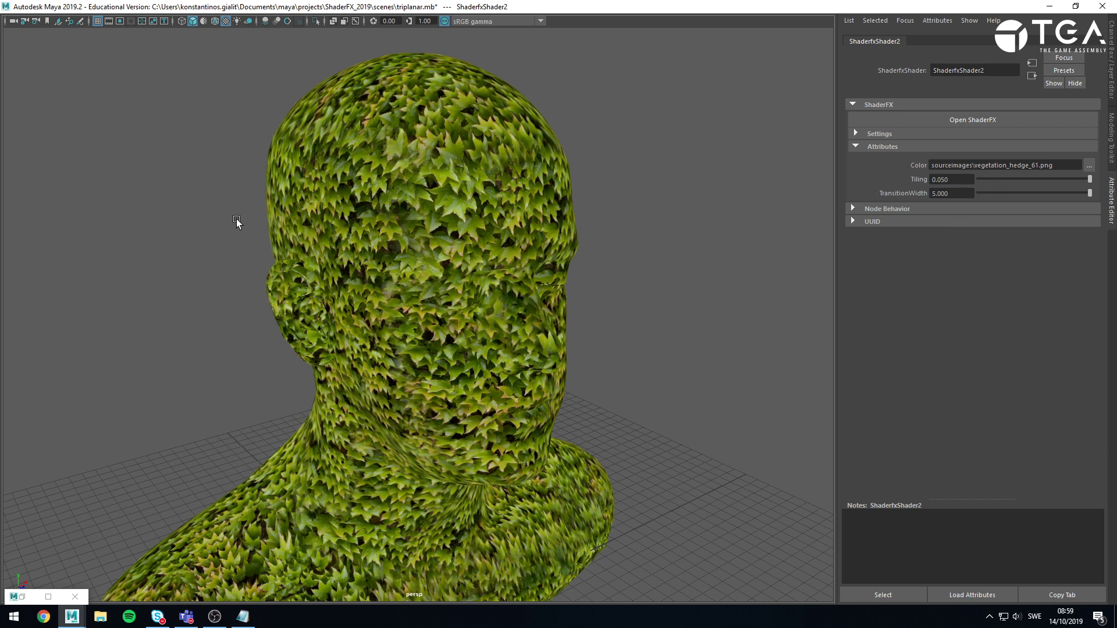
{"action": "right_click_drag", "start_coordinate": [236, 219], "coordinate": [484, 298], "text": "alt"}
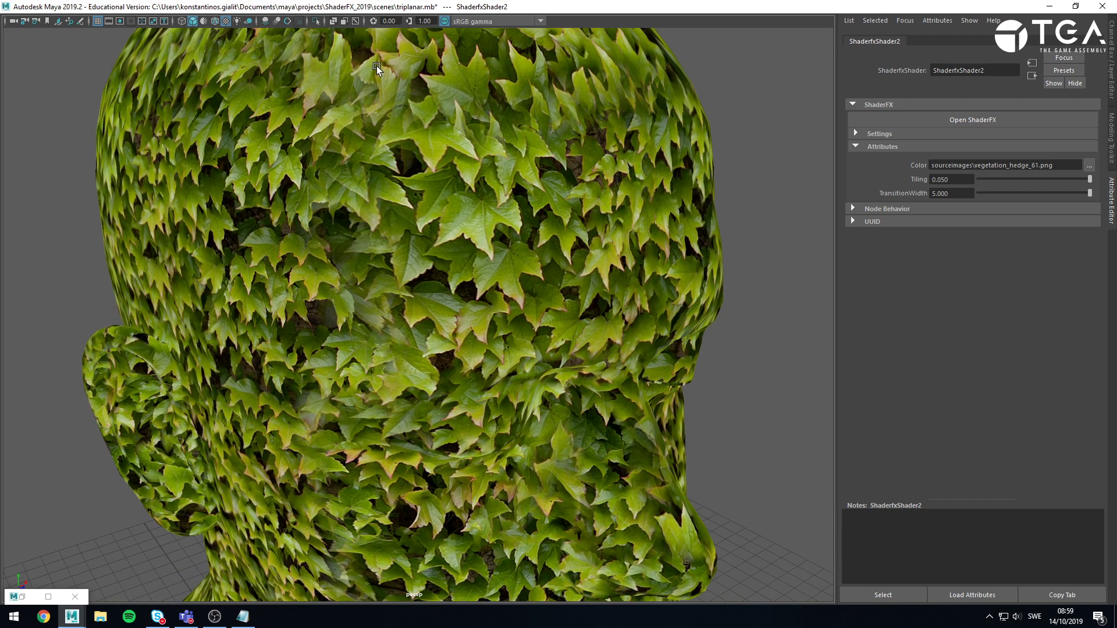
{"action": "left_click_drag", "start_coordinate": [361, 95], "coordinate": [420, 183], "text": "alt"}
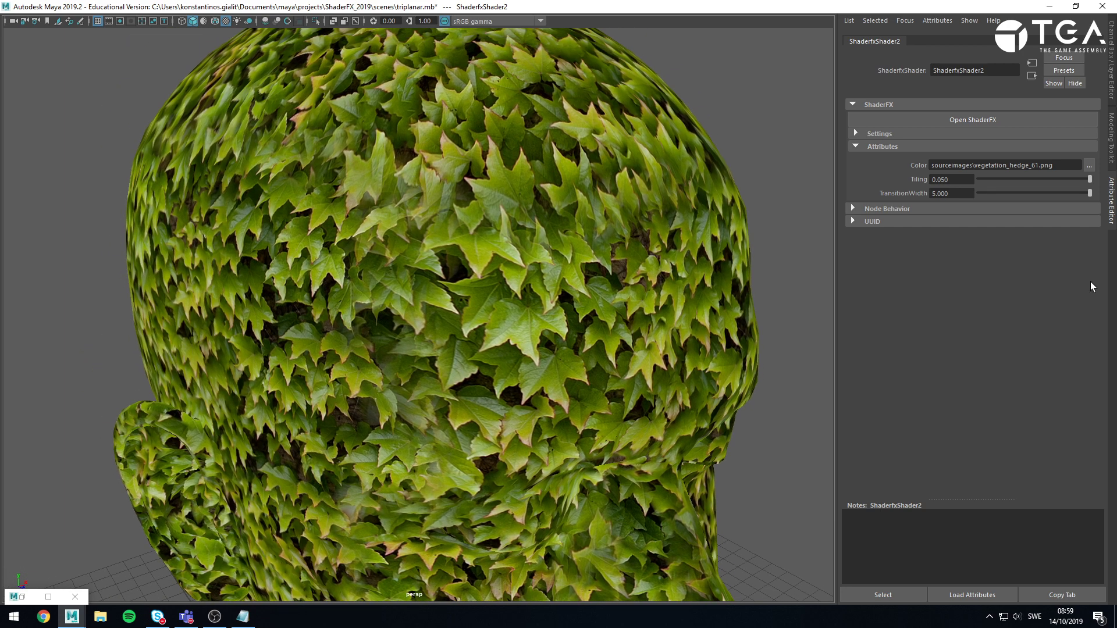
Set TransitionWidth to 10 and view the whole head again
{"action": "double_click", "coordinate": [954, 193]}
{"action": "type", "text": "10"}
{"action": "key", "text": "Return"}
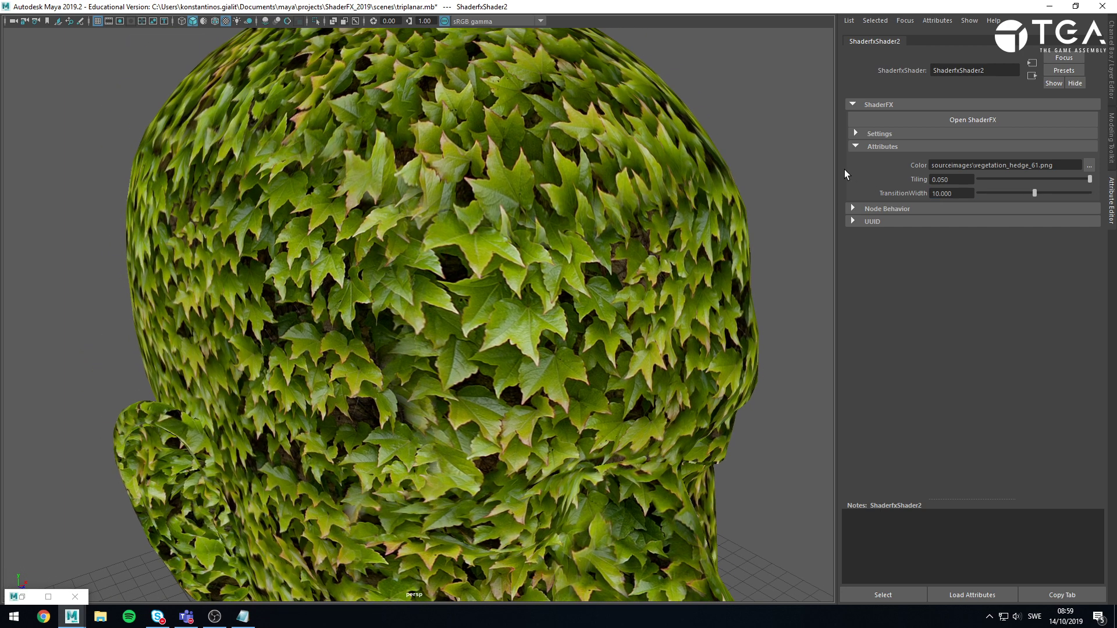
{"action": "right_click_drag", "start_coordinate": [595, 283], "coordinate": [393, 312], "text": "alt"}
{"action": "left_click_drag", "start_coordinate": [436, 355], "coordinate": [446, 354], "text": "alt"}
Try TransitionWidth values of 100 and 15 on the head
{"action": "double_click", "coordinate": [954, 193]}
{"action": "type", "text": "100"}
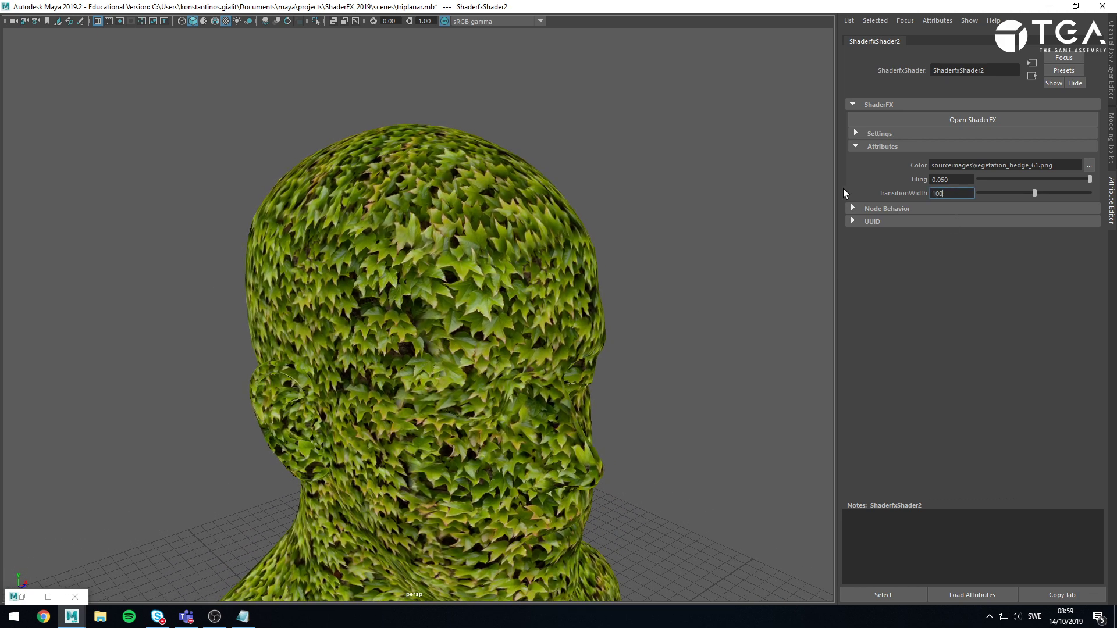
{"action": "key", "text": "Return"}
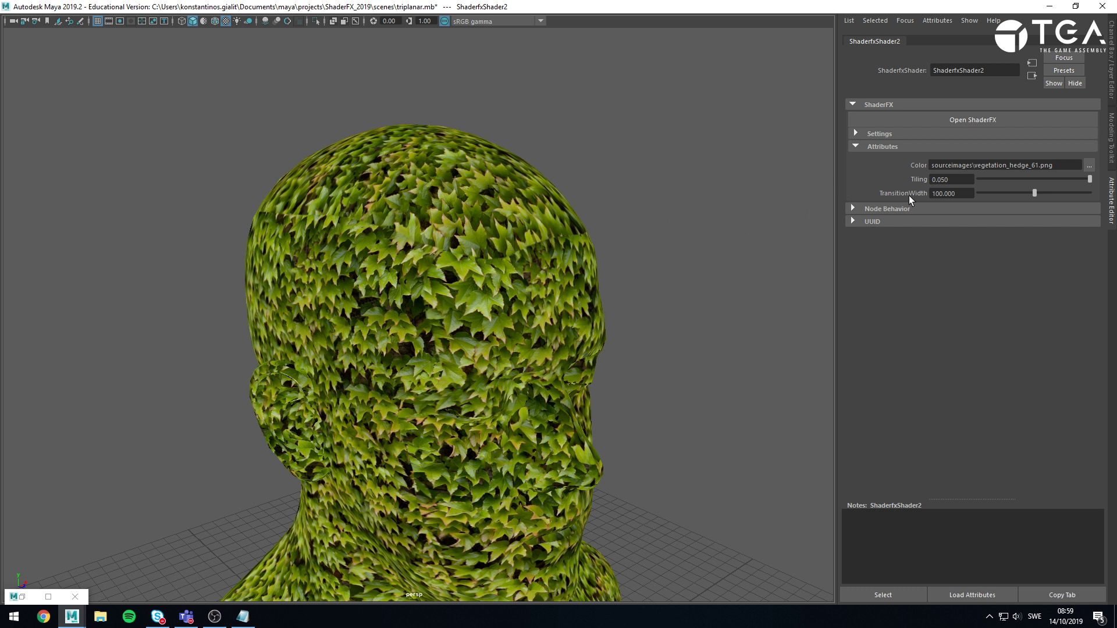
{"action": "double_click", "coordinate": [962, 192]}
{"action": "type", "text": "15"}
{"action": "key", "text": "Return"}
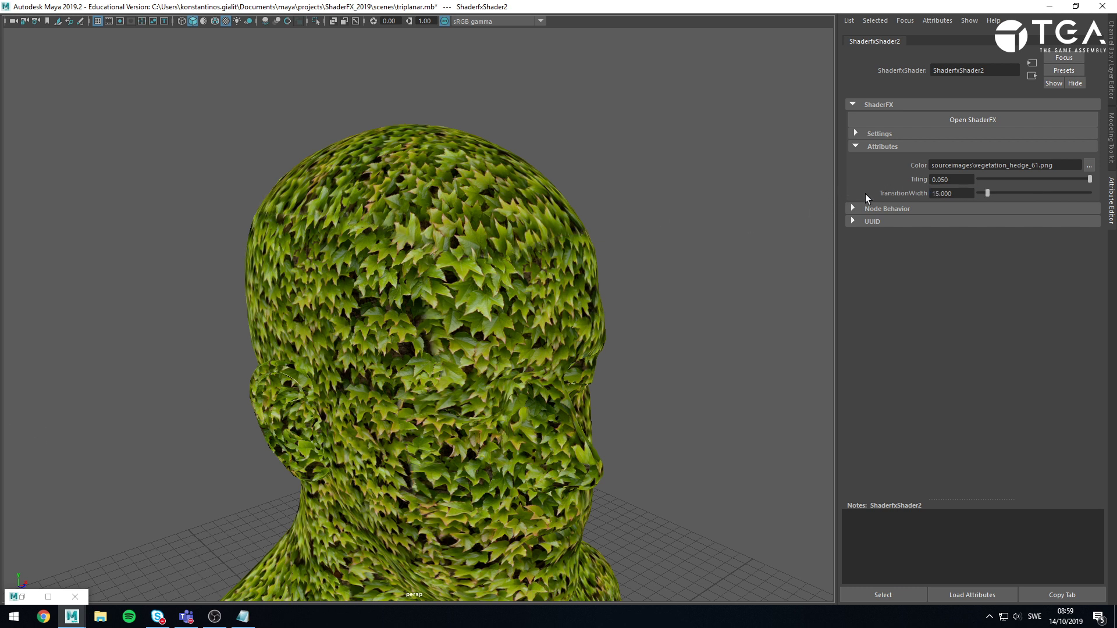
Set TransitionWidth back to 10 and view the full bust from the front
{"action": "double_click", "coordinate": [952, 193]}
{"action": "type", "text": "10"}
{"action": "key", "text": "Return"}
{"action": "left_click_drag", "start_coordinate": [536, 372], "coordinate": [397, 240], "text": "alt"}
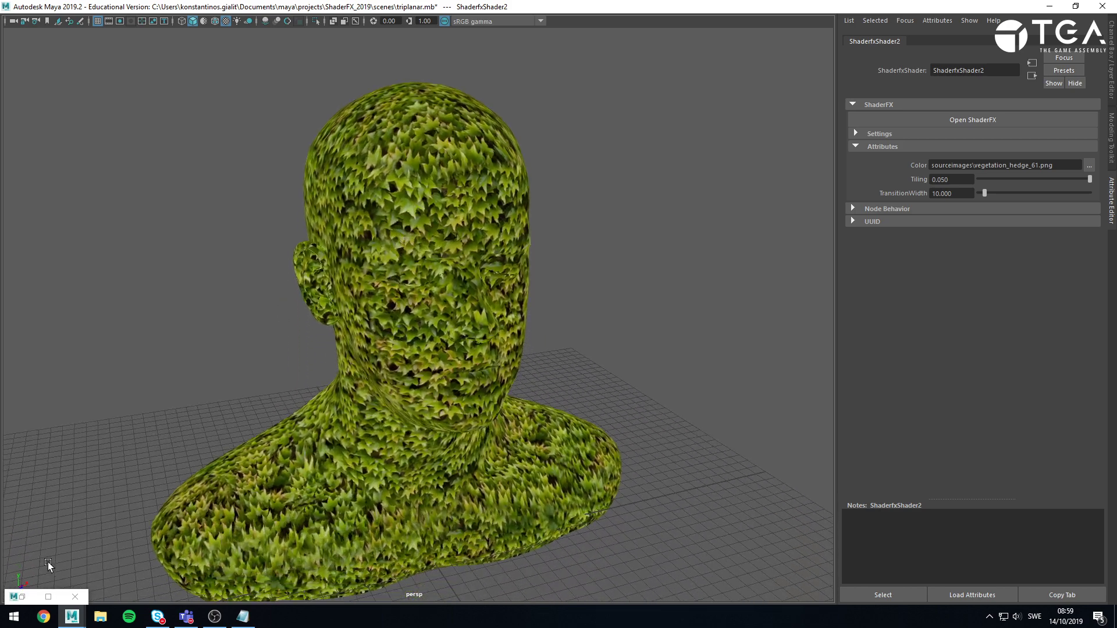
Switch to the ShaderFX graph and shift the ZY VectorConstruct and the XY and ZY TextureMap nodes slightly left together
{"action": "left_click", "coordinate": [48, 596]}
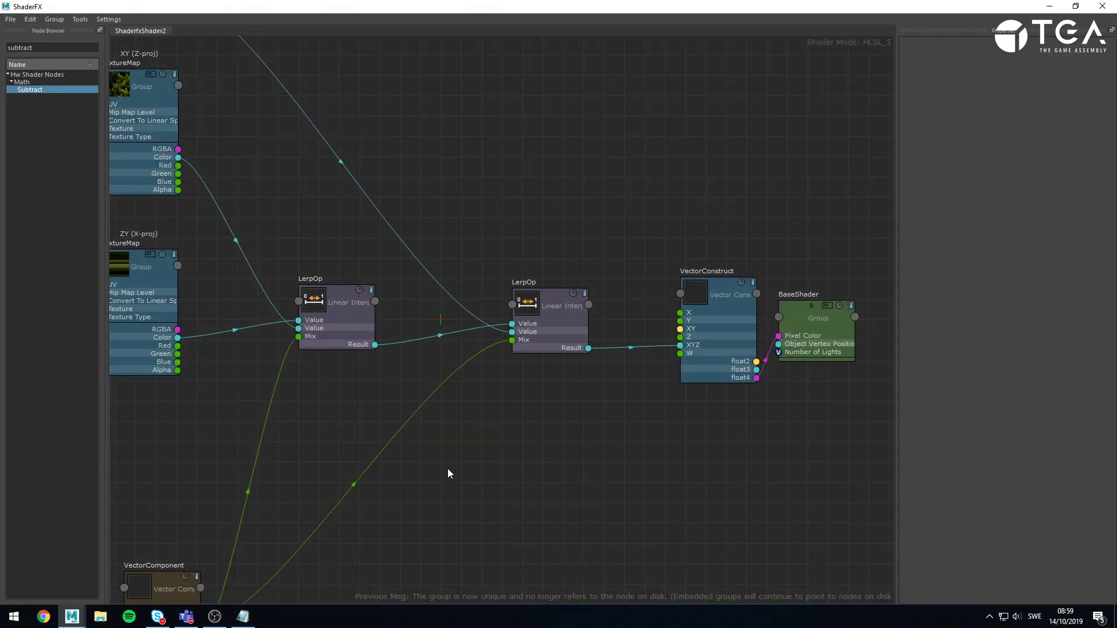
{"action": "scroll", "coordinate": [313, 408], "scroll_direction": "down", "scroll_amount": 5}
{"action": "middle_click_drag", "start_coordinate": [499, 381], "coordinate": [707, 384]}
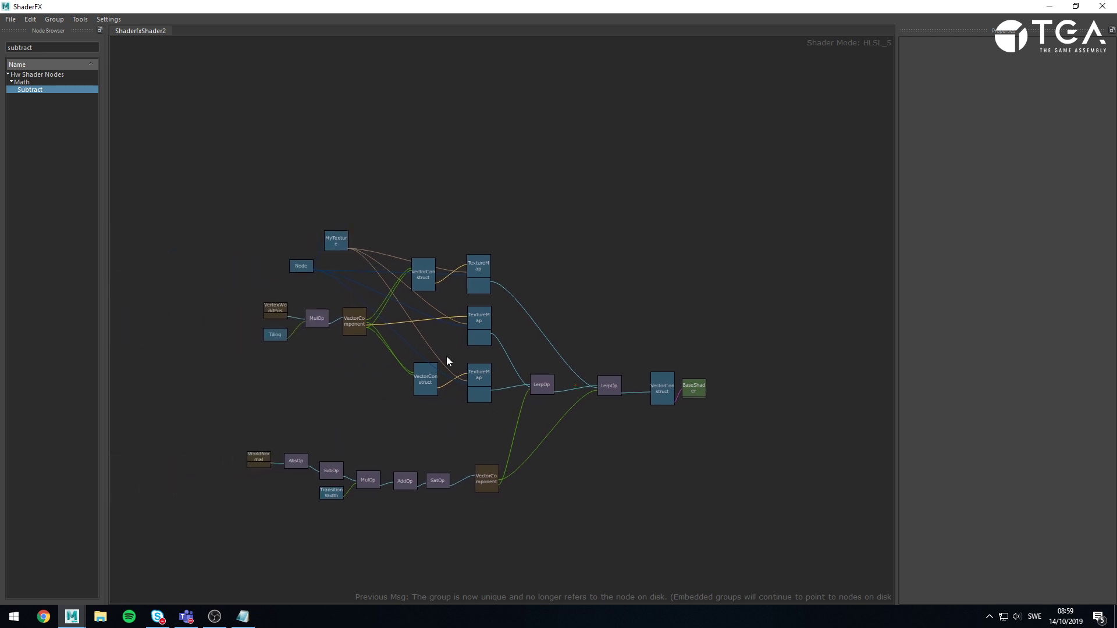
{"action": "scroll", "coordinate": [444, 357], "scroll_direction": "up", "scroll_amount": 3}
{"action": "middle_click_drag", "start_coordinate": [309, 437], "coordinate": [382, 423]}
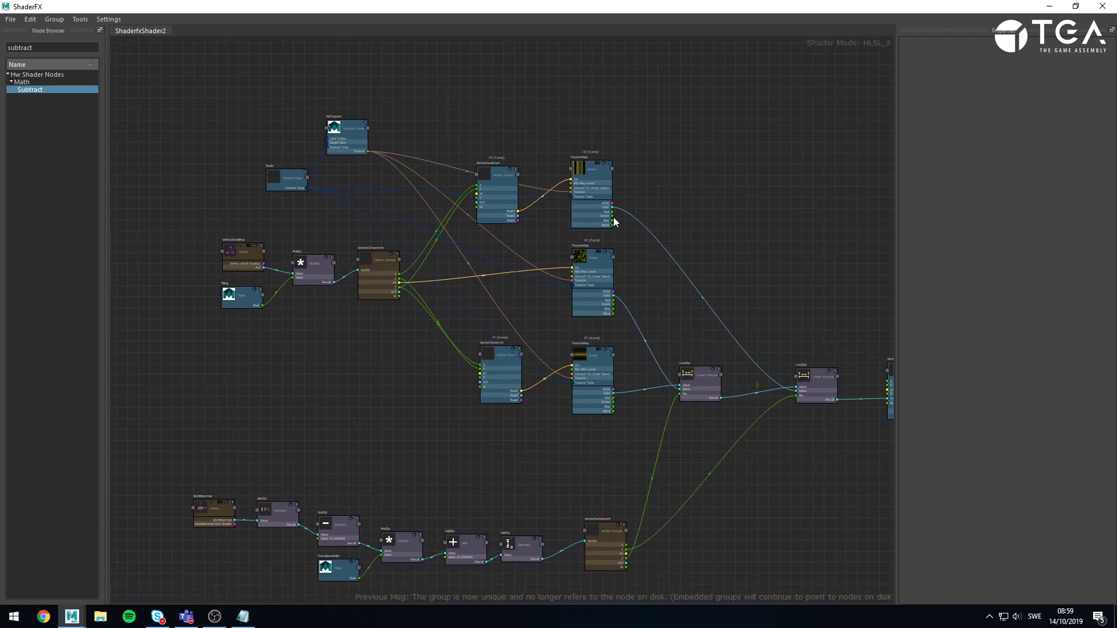
{"action": "left_click_drag", "start_coordinate": [513, 340], "coordinate": [584, 377]}
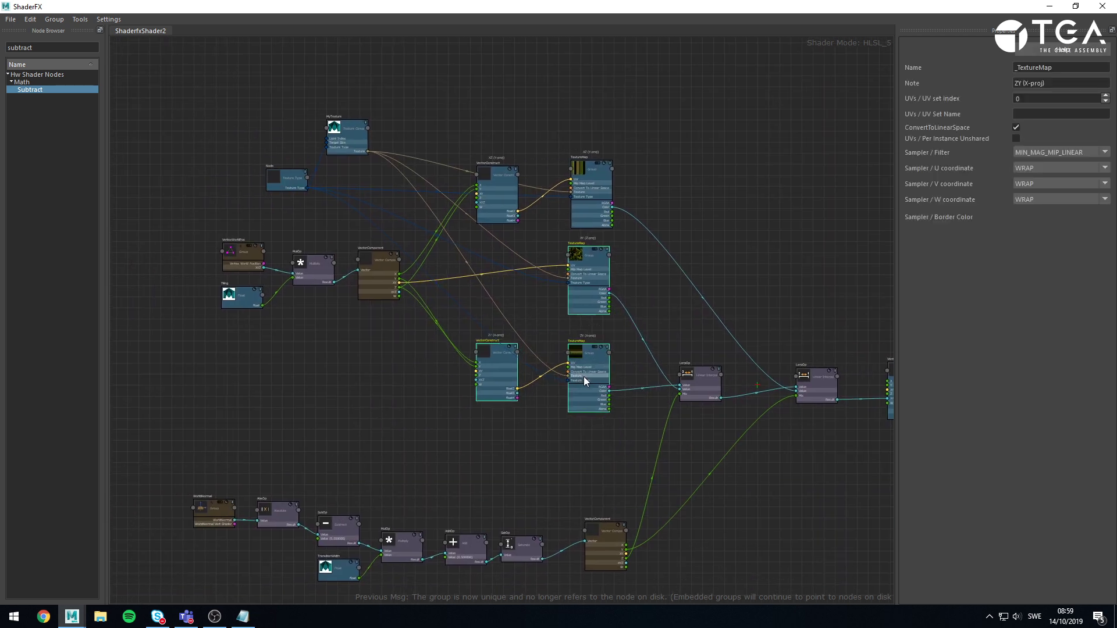
{"action": "left_click", "coordinate": [638, 262]}
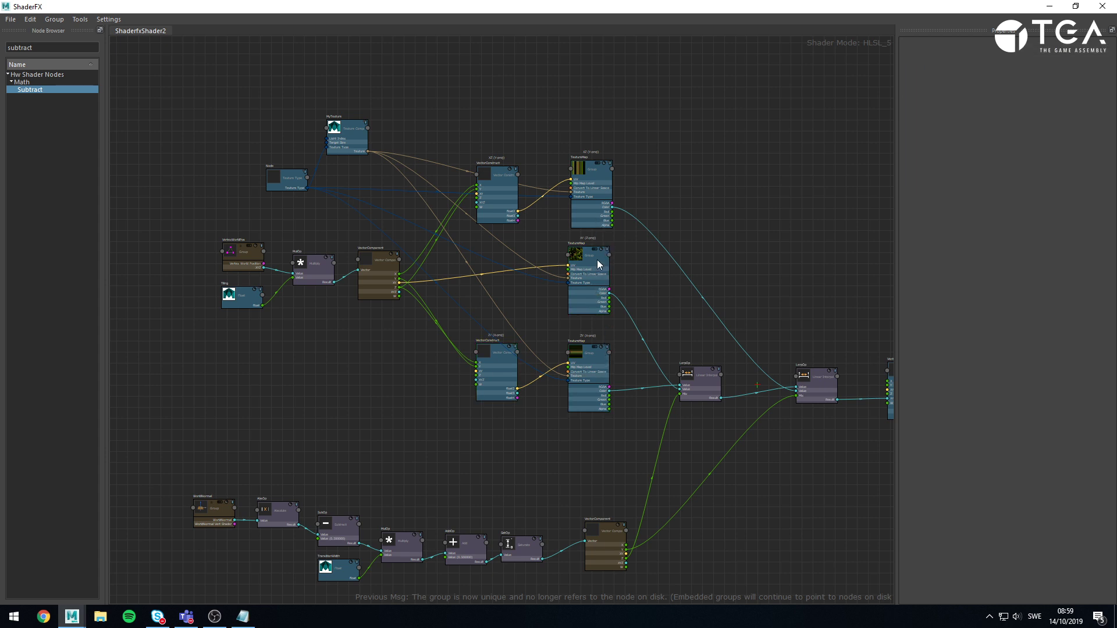
Nudge the XY (Z-proj) TextureMap so it lines up beneath the XZ (Y-proj) TextureMap
{"action": "scroll", "coordinate": [597, 260], "scroll_direction": "up", "scroll_amount": 2}
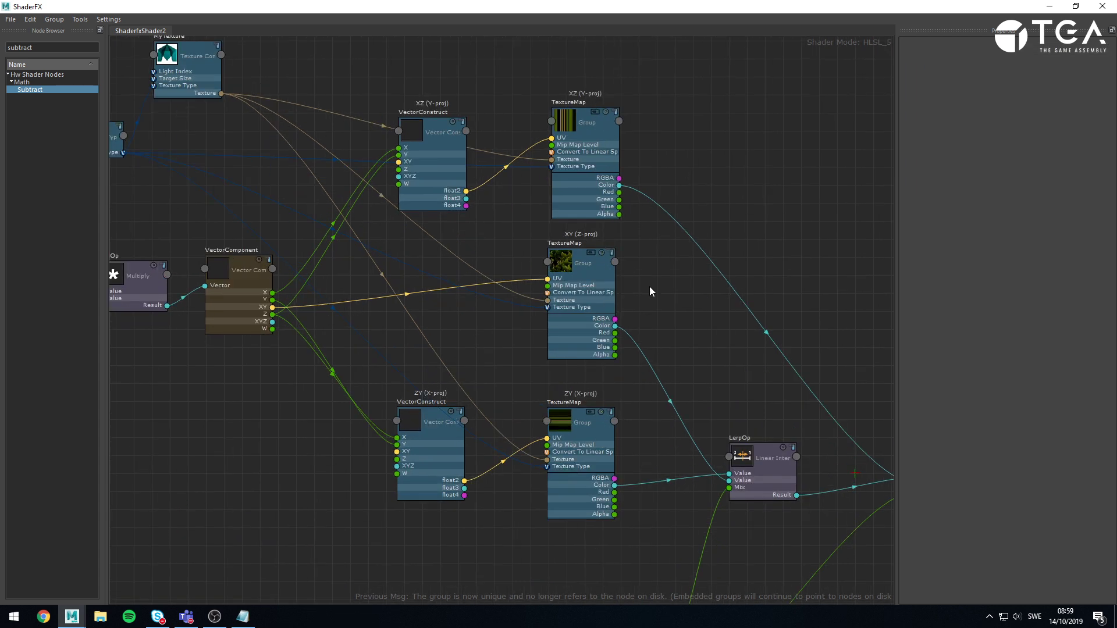
{"action": "scroll", "coordinate": [510, 334], "scroll_direction": "down", "scroll_amount": 1}
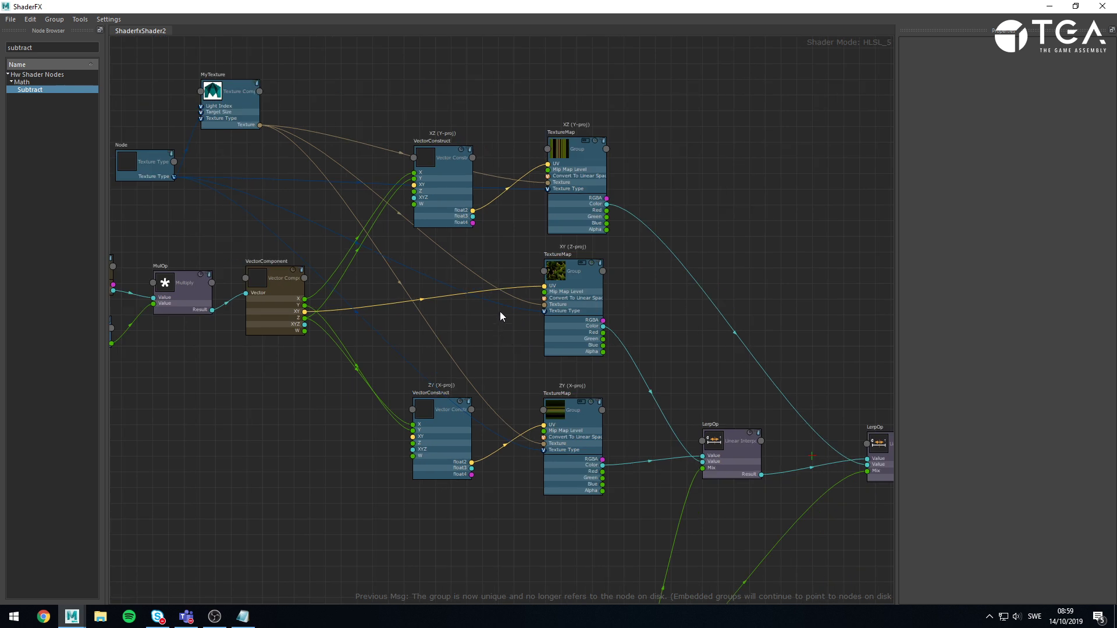
{"action": "middle_click_drag", "start_coordinate": [377, 377], "coordinate": [400, 400]}
{"action": "left_click_drag", "start_coordinate": [584, 346], "coordinate": [585, 350]}
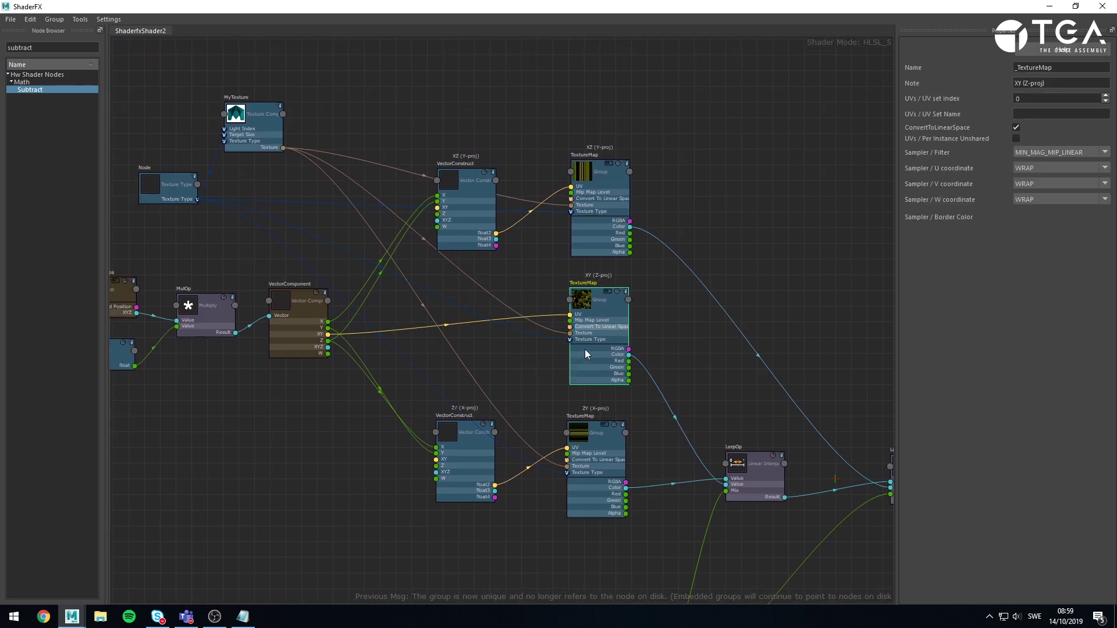
Move MyTexture and its Texture Type node slightly down, closer to the VertexWorldPos and Tiling group
{"action": "middle_click_drag", "start_coordinate": [289, 401], "coordinate": [408, 416]}
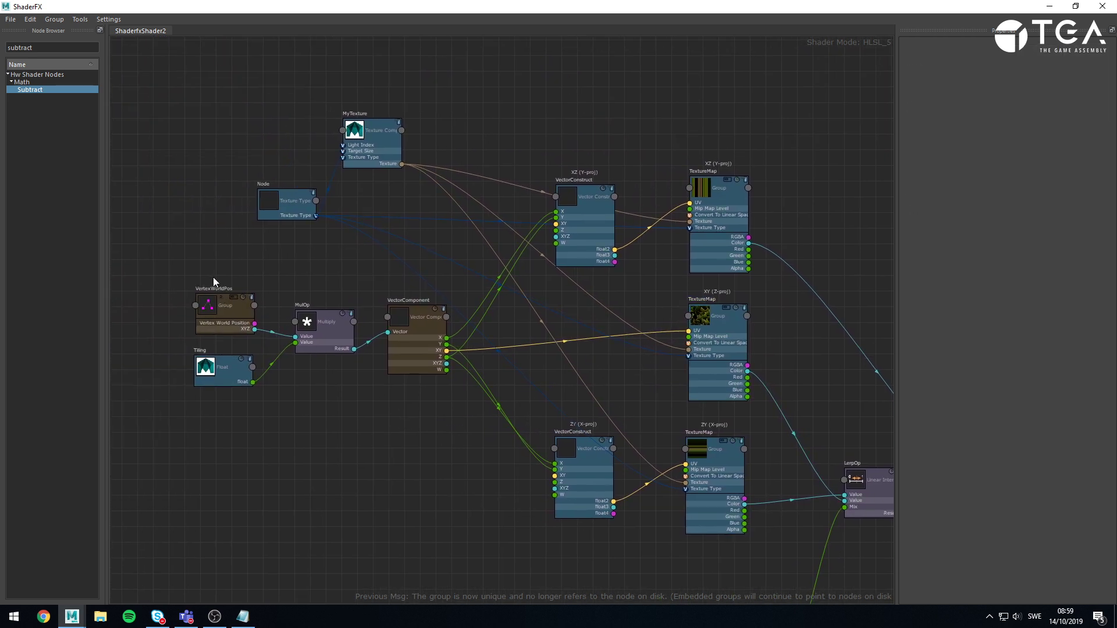
{"action": "scroll", "coordinate": [256, 331], "scroll_direction": "up", "scroll_amount": 1}
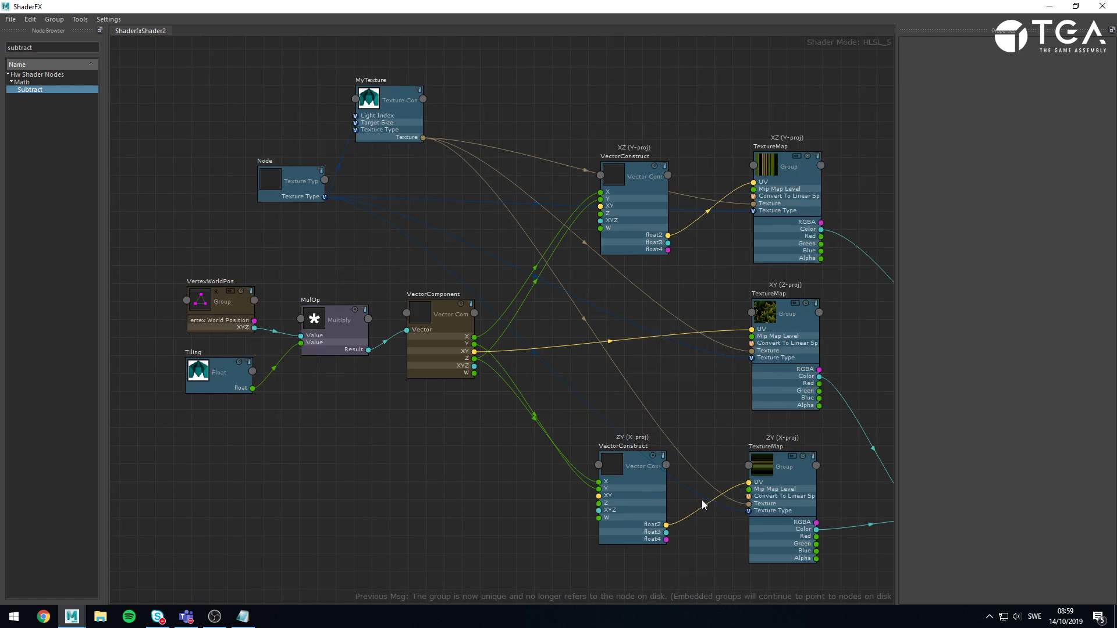
{"action": "scroll", "coordinate": [654, 372], "scroll_direction": "down", "scroll_amount": 2}
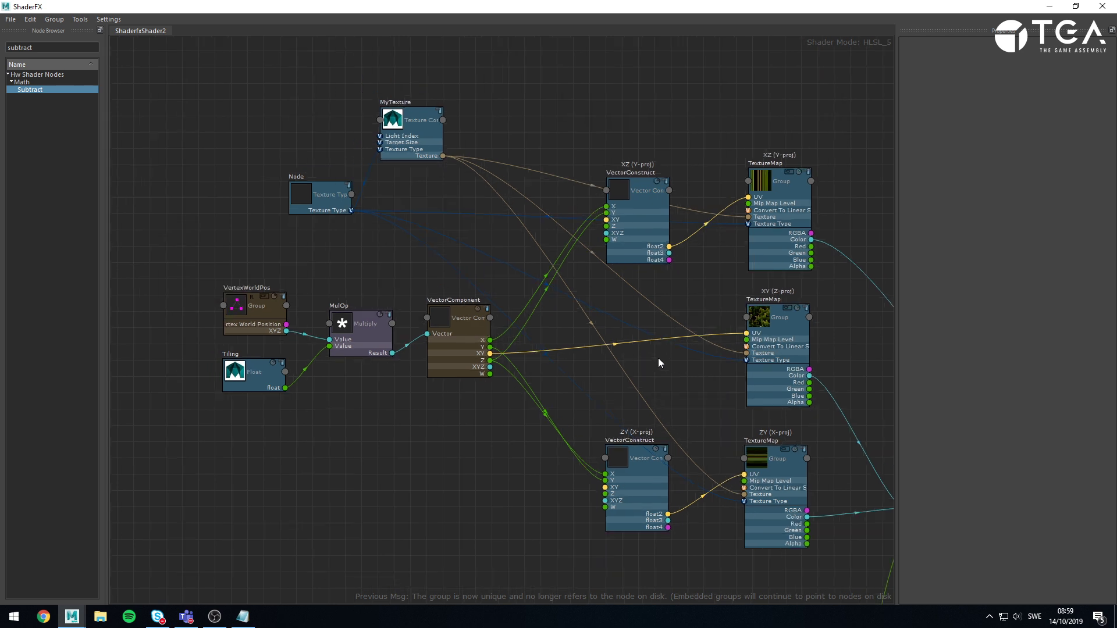
{"action": "left_click_drag", "start_coordinate": [301, 85], "coordinate": [446, 222]}
{"action": "mouse_move", "coordinate": [419, 144]}
{"action": "left_mouse_down"}
{"action": "mouse_move", "coordinate": [400, 147]}
{"action": "mouse_move", "coordinate": [422, 159]}
{"action": "left_mouse_up"}
{"action": "left_click", "coordinate": [479, 133]}
Check the properties of the MyTexture and Tiling nodes and how Tiling is shown in the Maya shader attributes
{"action": "left_click", "coordinate": [409, 152]}
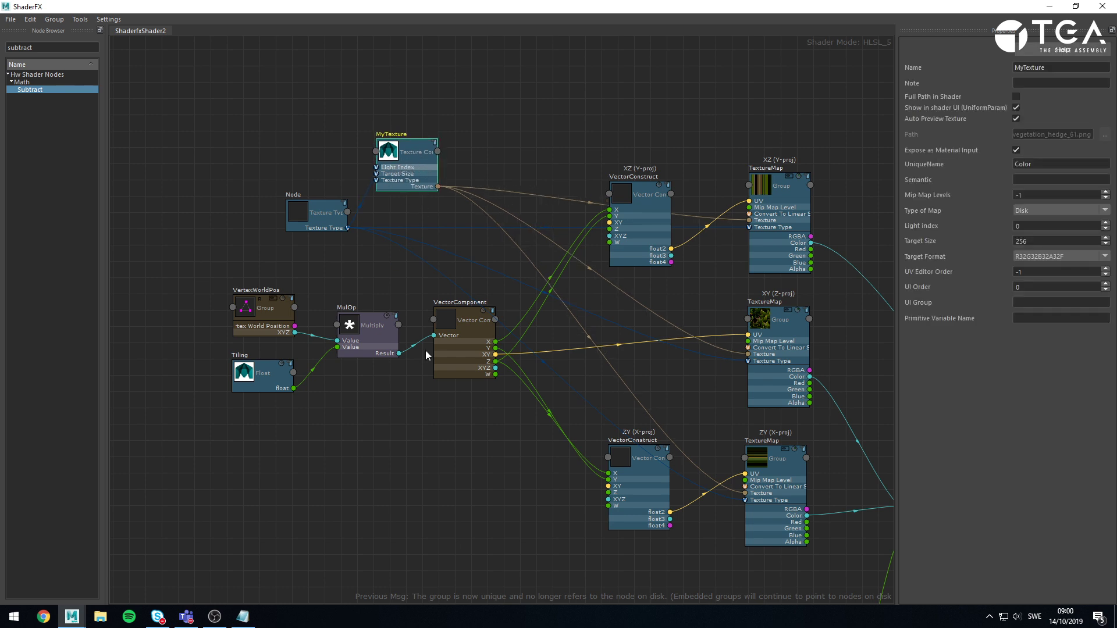
{"action": "left_click", "coordinate": [289, 389]}
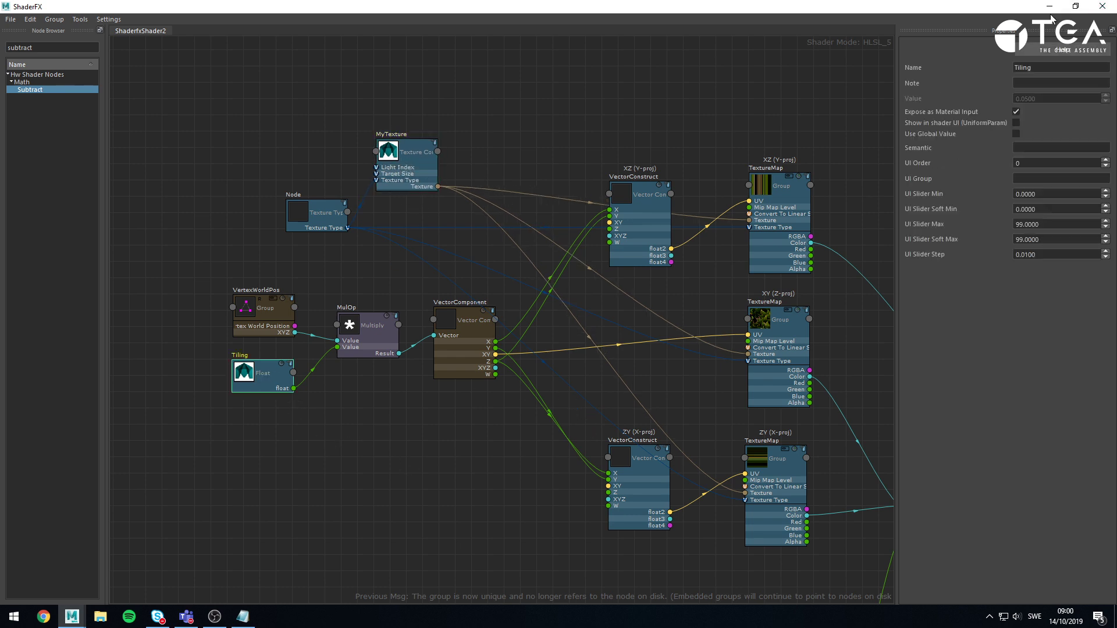
{"action": "left_click", "coordinate": [1050, 7]}
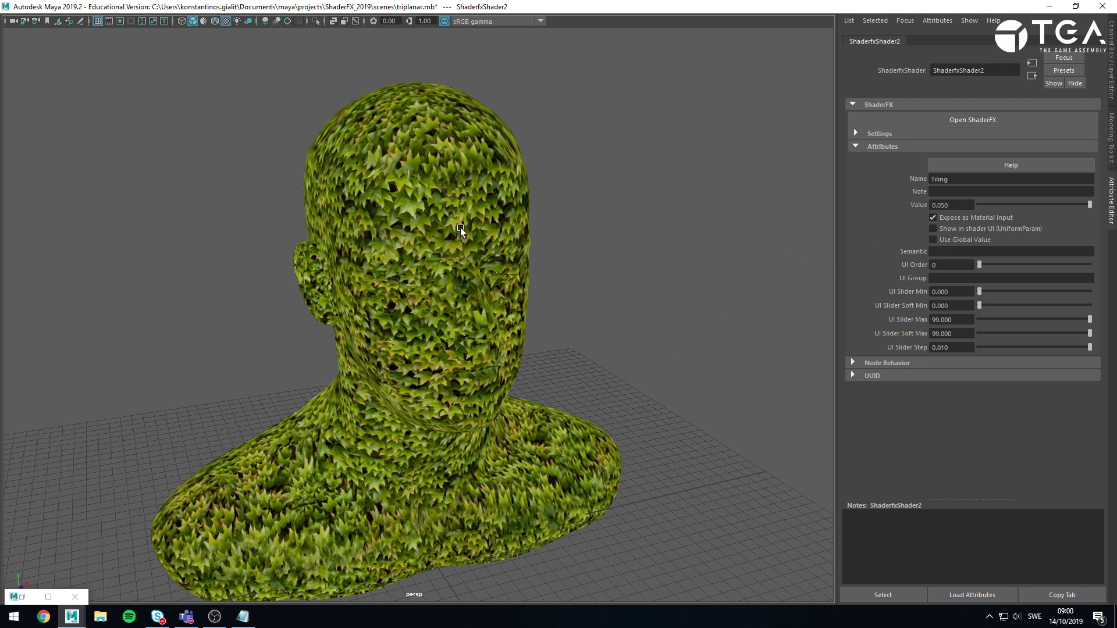
{"action": "left_click", "coordinate": [49, 596]}
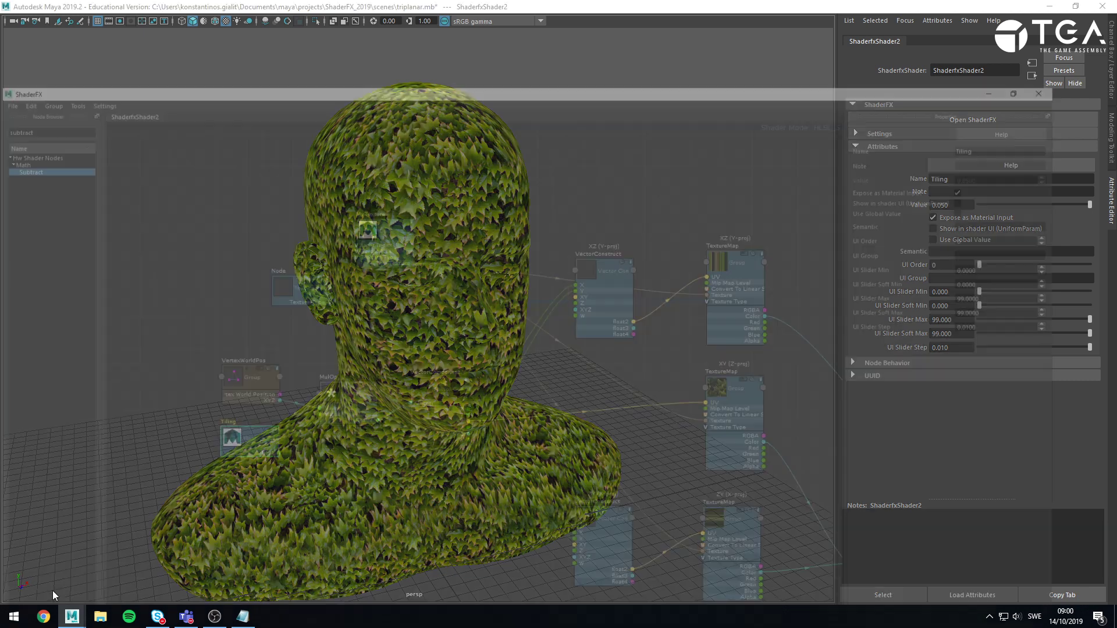
{"action": "left_click", "coordinate": [267, 439]}
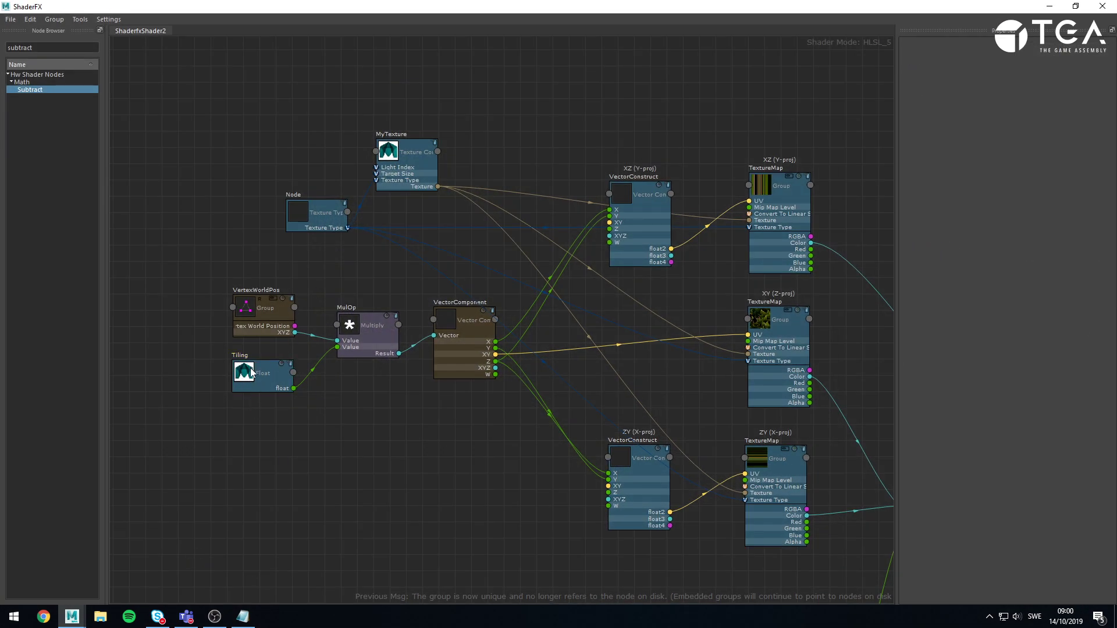
Review the graph from the projections through the WorldNormal mask chain to the Mix inputs of both Linear Interpolate nodes
{"action": "middle_click_drag", "start_coordinate": [461, 529], "coordinate": [436, 536]}
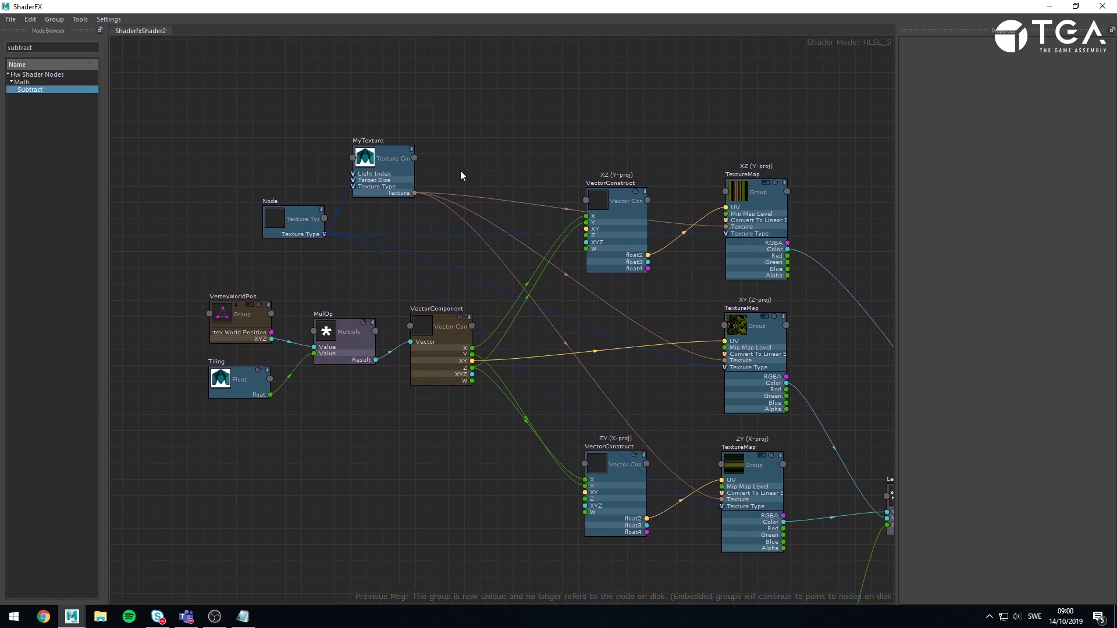
{"action": "middle_click_drag", "start_coordinate": [439, 409], "coordinate": [471, 95]}
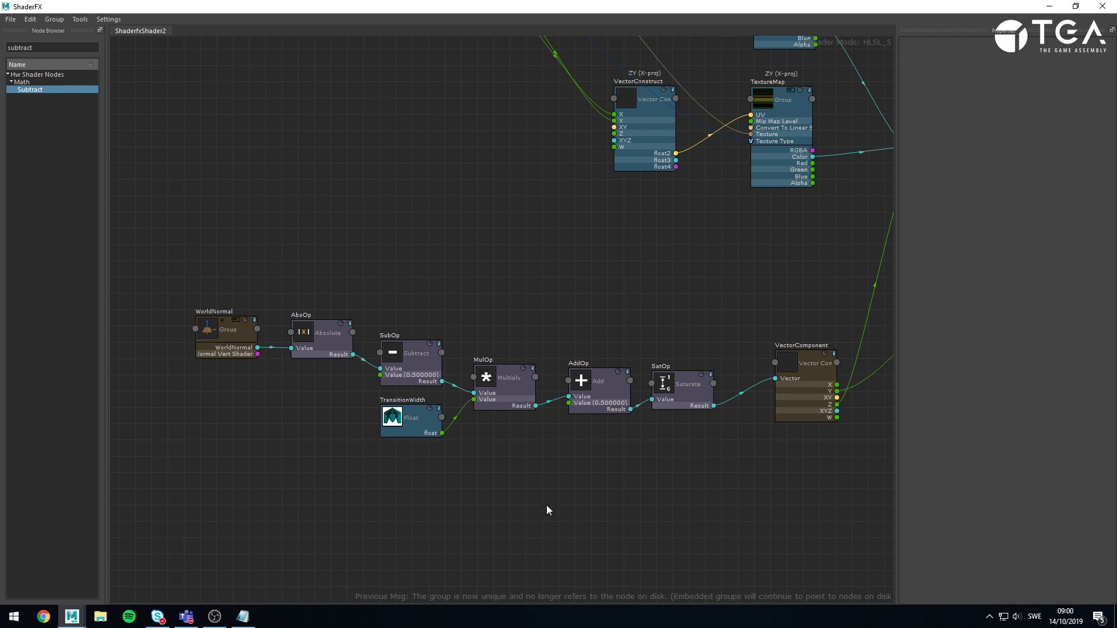
{"action": "middle_click_drag", "start_coordinate": [676, 518], "coordinate": [469, 372]}
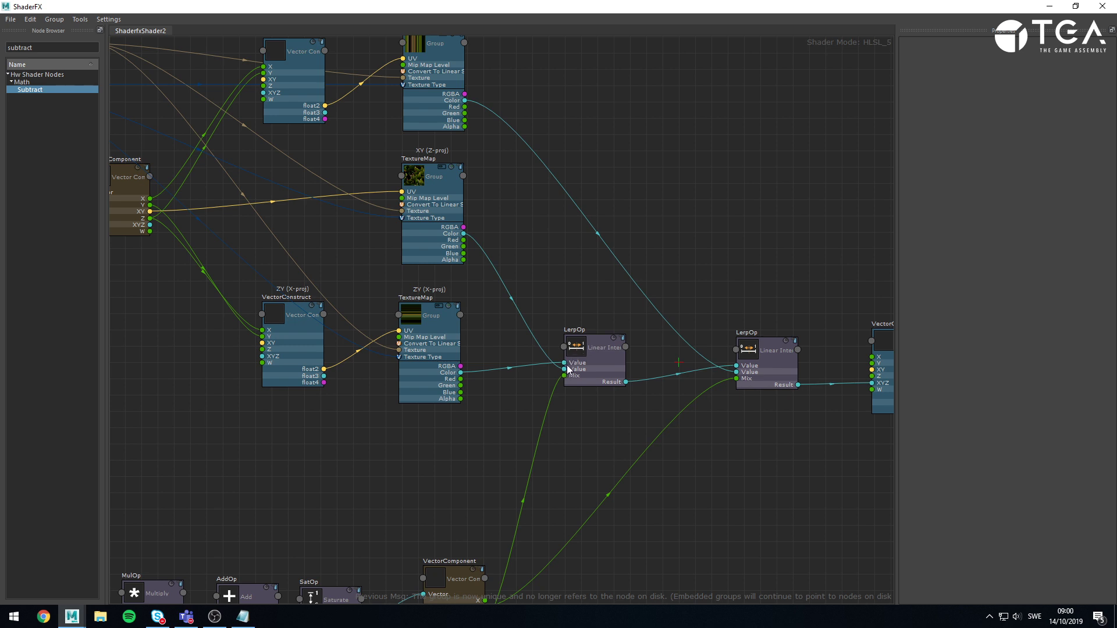
{"action": "left_click", "coordinate": [620, 476]}
{"action": "middle_click_drag", "start_coordinate": [483, 517], "coordinate": [733, 313], "text": "alt"}
{"action": "scroll", "coordinate": [732, 314], "scroll_direction": "down", "scroll_amount": 2}
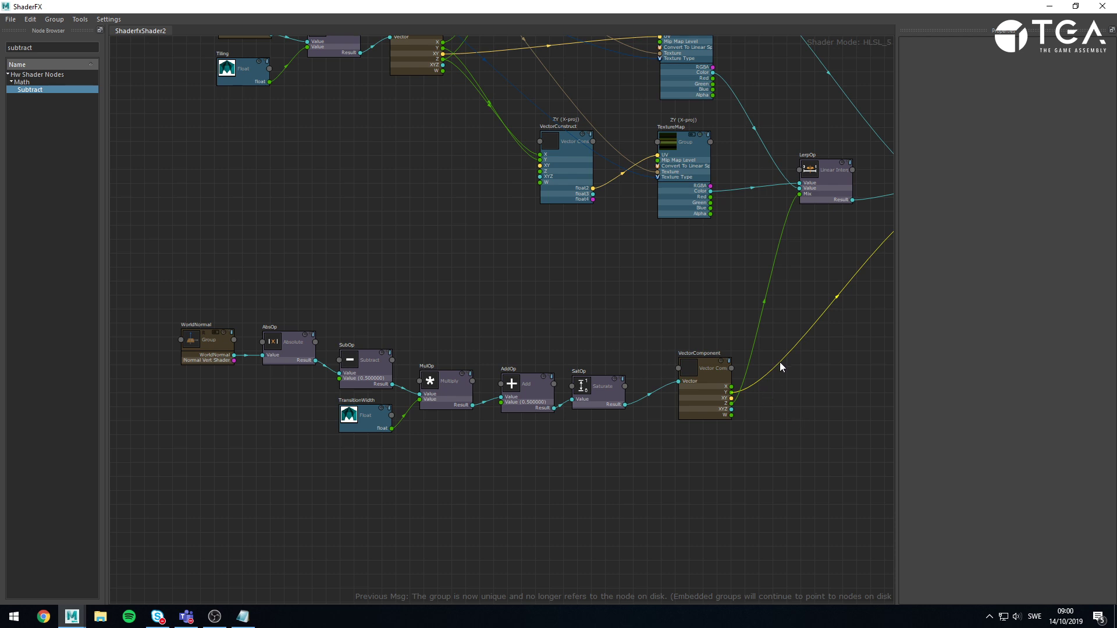
{"action": "scroll", "coordinate": [745, 366], "scroll_direction": "up", "scroll_amount": 2}
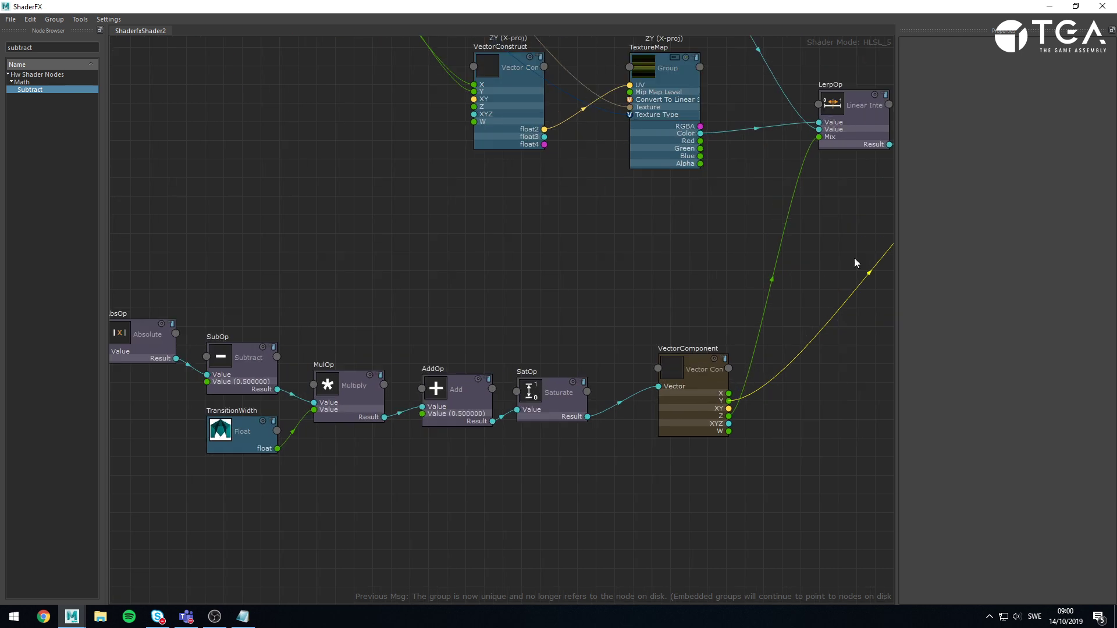
Switch to the Maya viewport and inspect the triplanar texture on the head from several sides
{"action": "left_click", "coordinate": [1049, 6]}
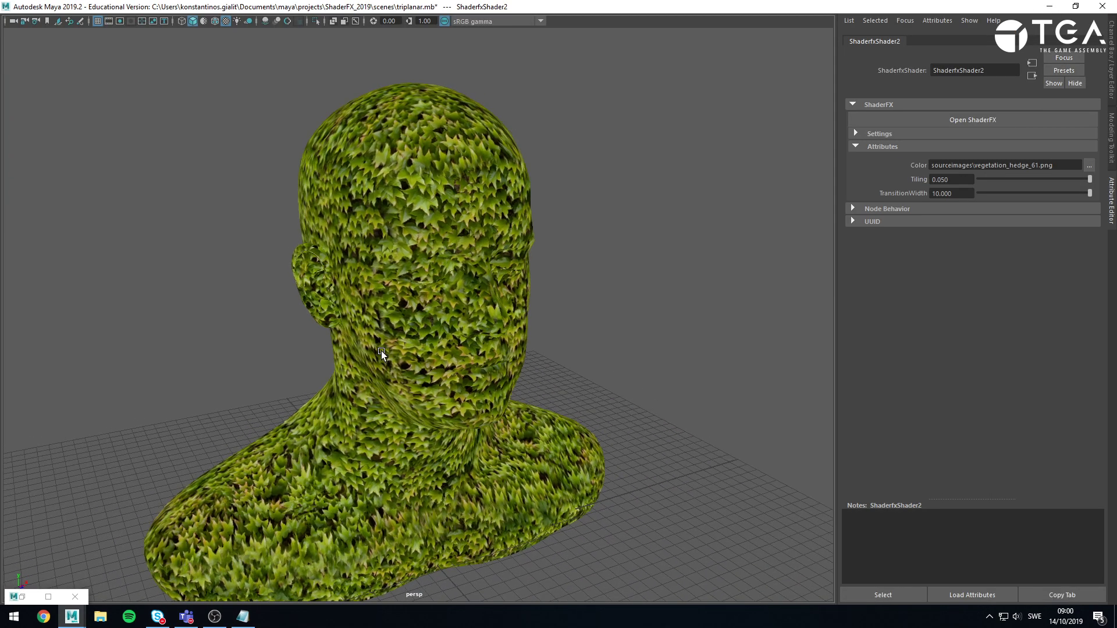
{"action": "left_click_drag", "start_coordinate": [382, 351], "coordinate": [313, 208], "text": "alt"}
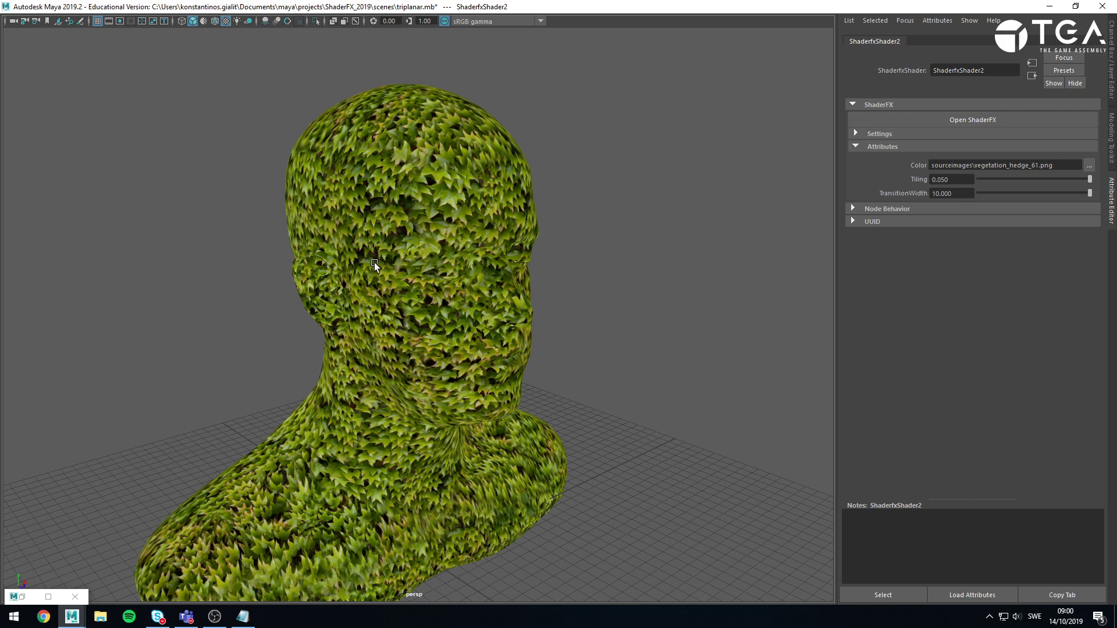
{"action": "left_click_drag", "start_coordinate": [361, 263], "coordinate": [487, 236], "text": "alt"}
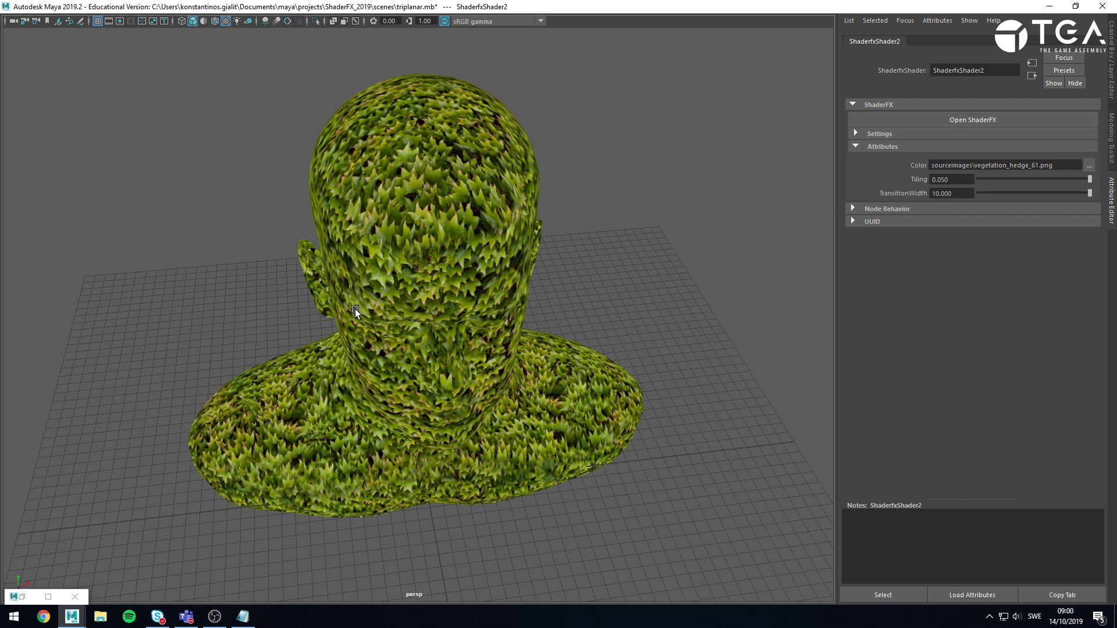
{"action": "left_click_drag", "start_coordinate": [421, 250], "coordinate": [451, 249], "text": "alt"}
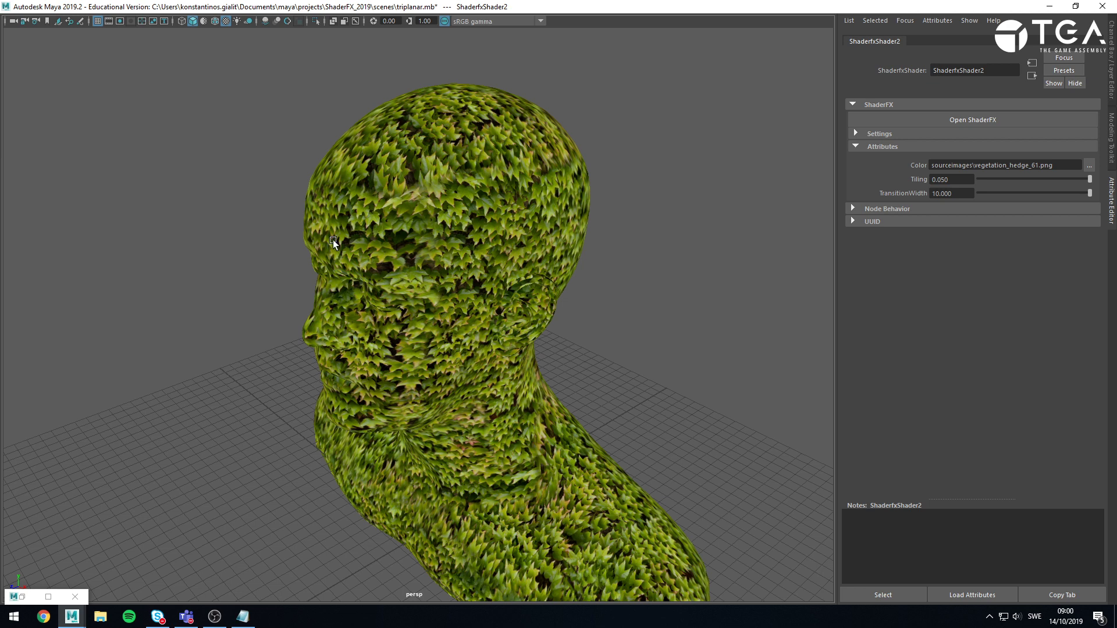
Return to the ShaderFX graph and select the TransitionWidth node
{"action": "left_click", "coordinate": [48, 596]}
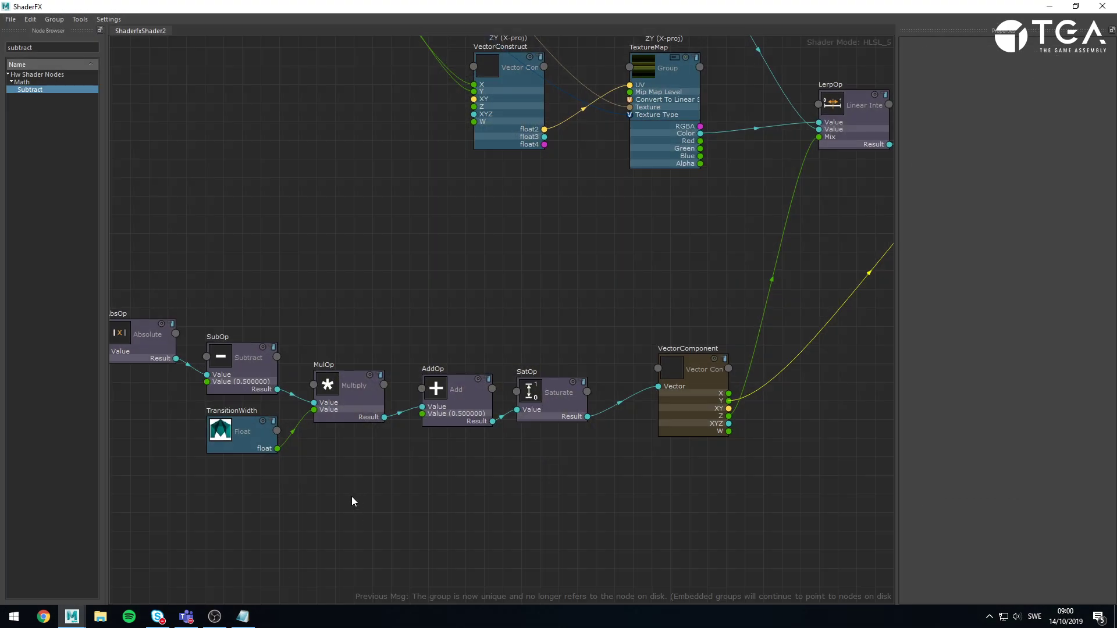
{"action": "left_click", "coordinate": [387, 444]}
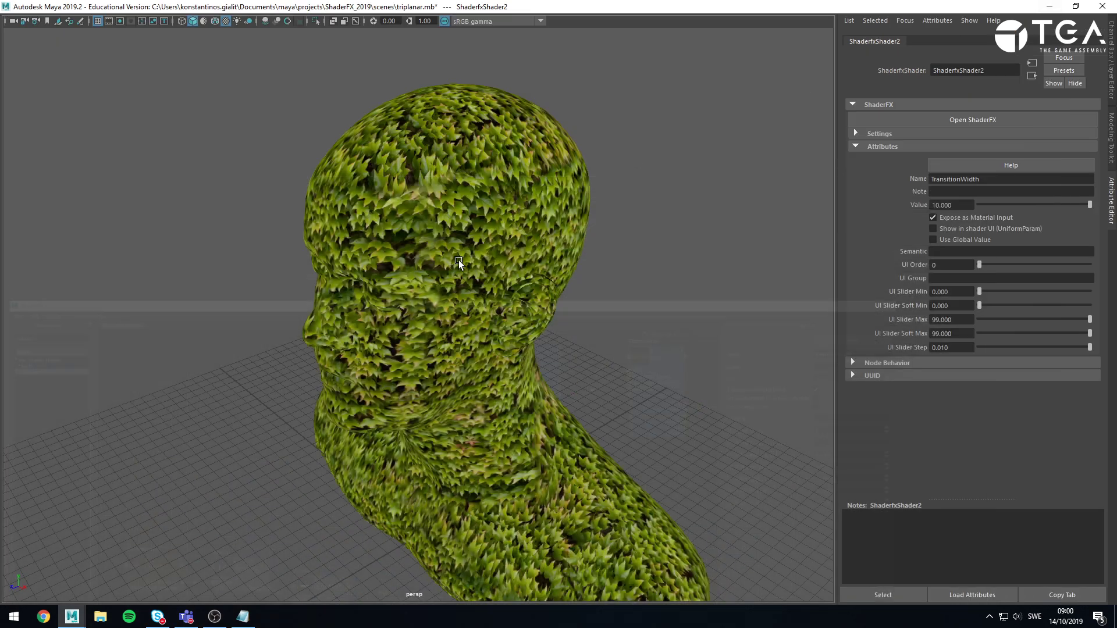
Inspect the triplanar texture from the other side of the head in the Maya viewport and return to the ShaderFX graph
{"action": "left_click", "coordinate": [1050, 7]}
{"action": "left_click_drag", "start_coordinate": [483, 287], "coordinate": [533, 283], "text": "alt"}
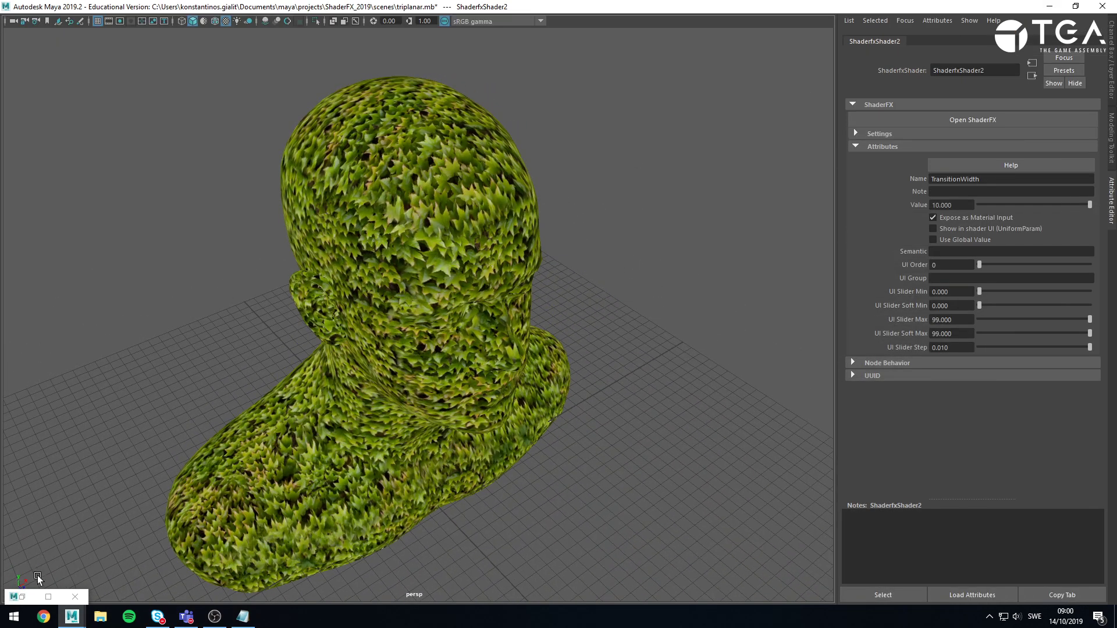
{"action": "left_click", "coordinate": [50, 596]}
Select the whole WorldNormal mask chain up to its VectorComponent node and move it slightly farther from the LerpOp nodes
{"action": "left_click", "coordinate": [686, 481]}
{"action": "scroll", "coordinate": [698, 479], "scroll_direction": "down", "scroll_amount": 4}
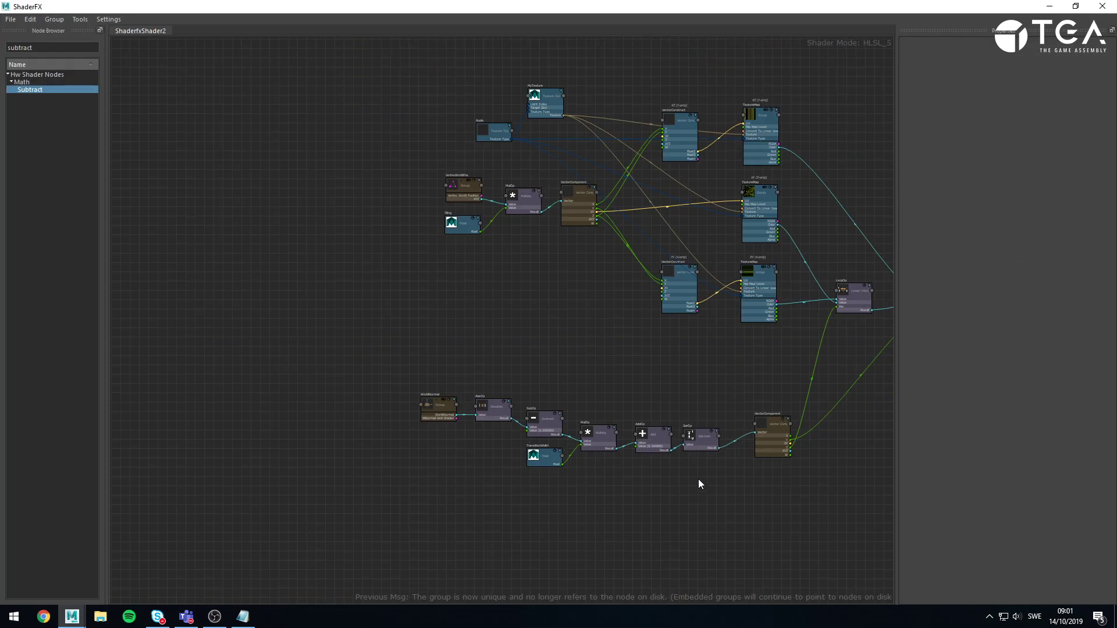
{"action": "middle_click_drag", "start_coordinate": [657, 478], "coordinate": [427, 469], "text": "alt"}
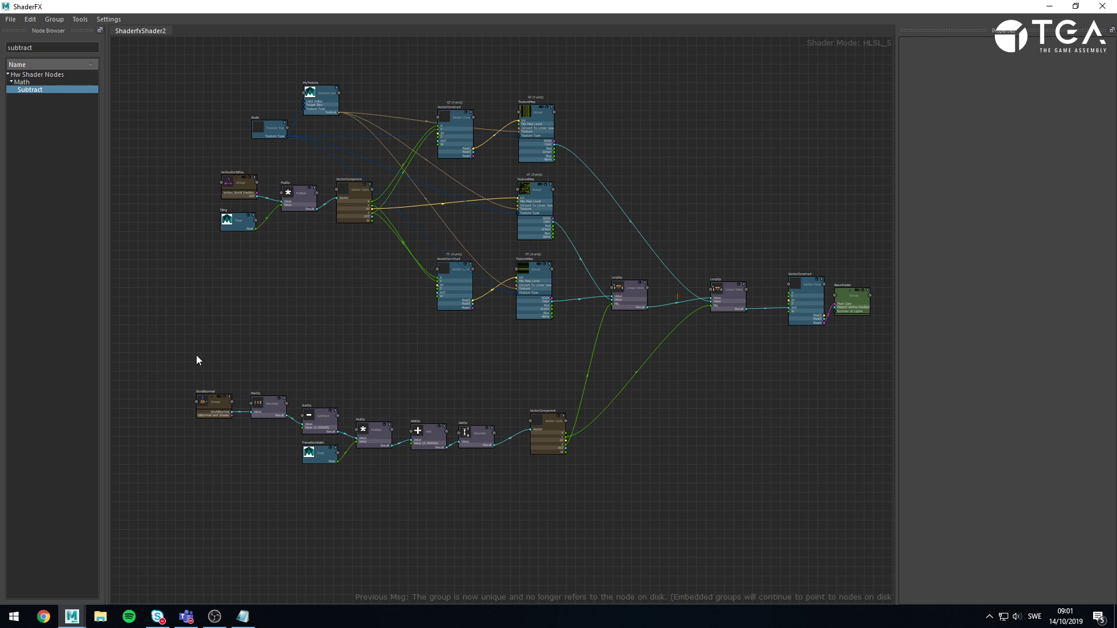
{"action": "left_click_drag", "start_coordinate": [187, 351], "coordinate": [547, 494]}
{"action": "left_click_drag", "start_coordinate": [544, 435], "coordinate": [521, 426]}
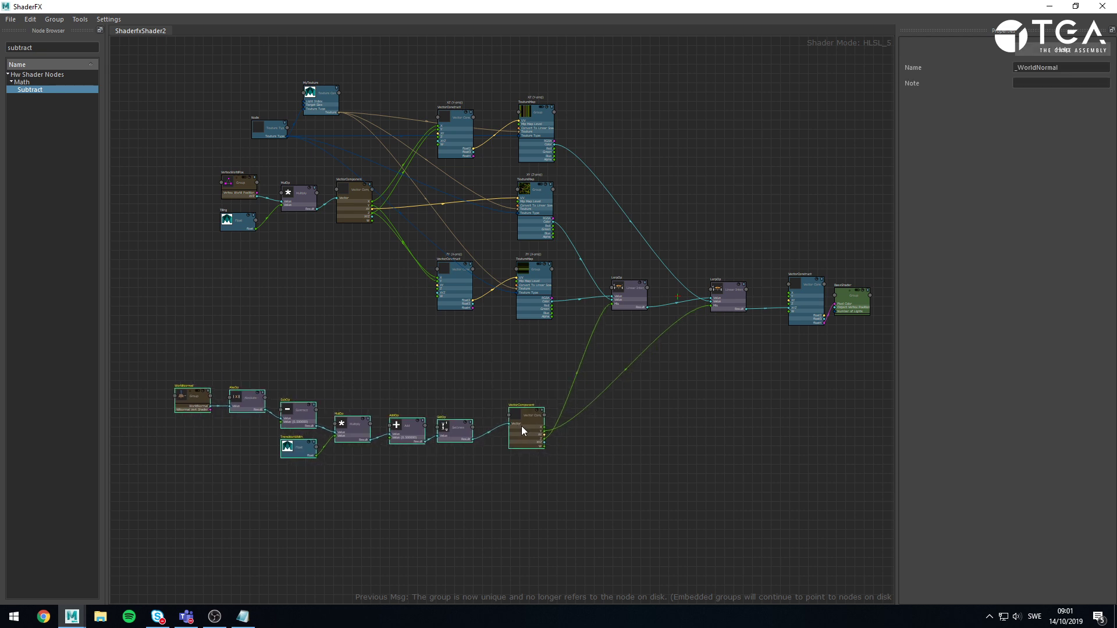
Check the head briefly in Maya, and align the ZY (X-proj) TextureMap node with the XY (Z-proj) TextureMap above it
{"action": "left_click", "coordinate": [1050, 6]}
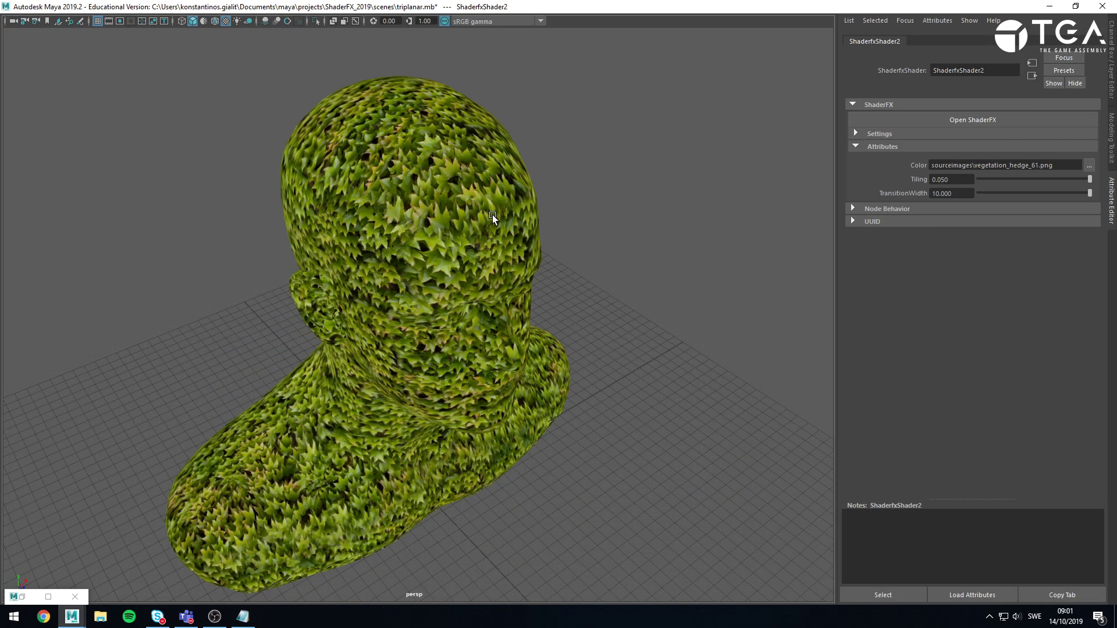
{"action": "left_click", "coordinate": [49, 597]}
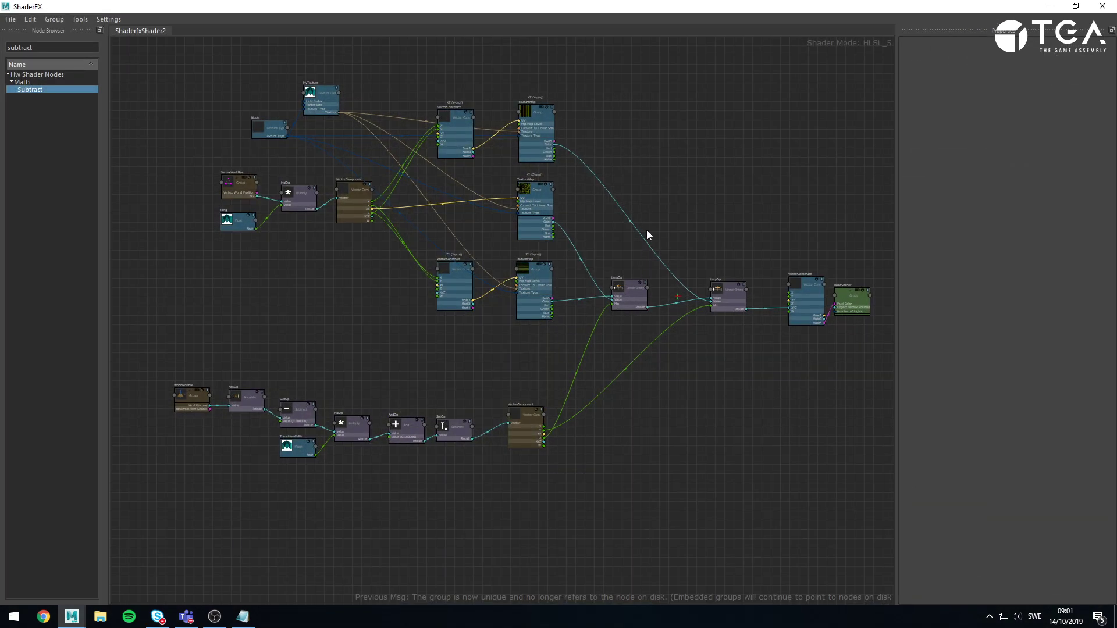
{"action": "scroll", "coordinate": [506, 144], "scroll_direction": "up", "scroll_amount": 3}
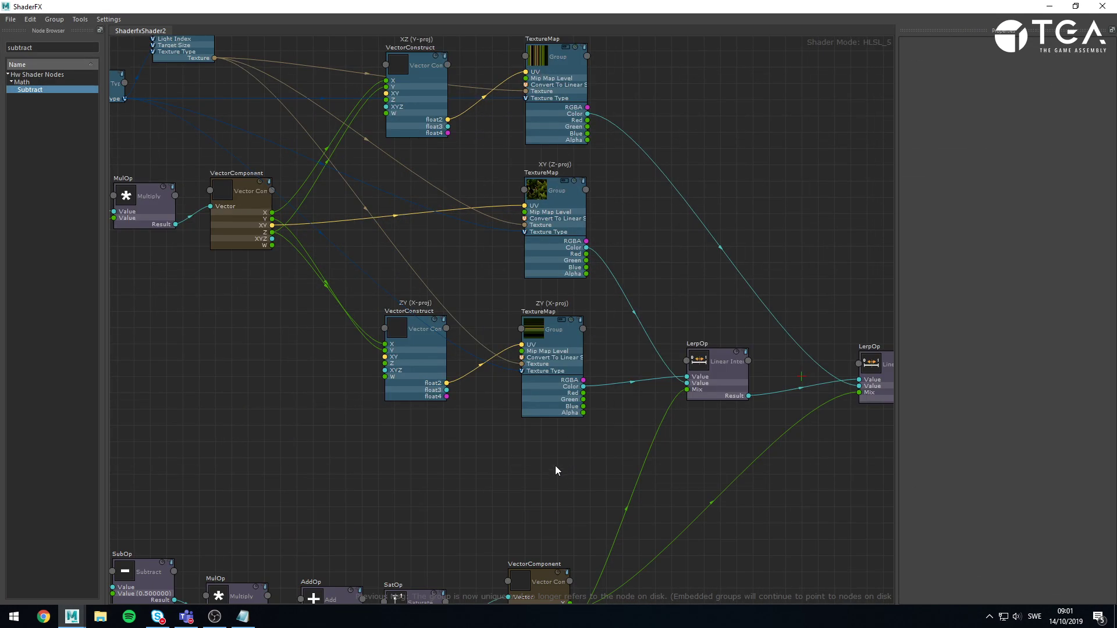
{"action": "left_click_drag", "start_coordinate": [549, 358], "coordinate": [552, 359]}
Examine the three projection TextureMap nodes, their inputs, and how their colors feed the two LerpOp nodes and the final output
{"action": "left_click", "coordinate": [556, 211]}
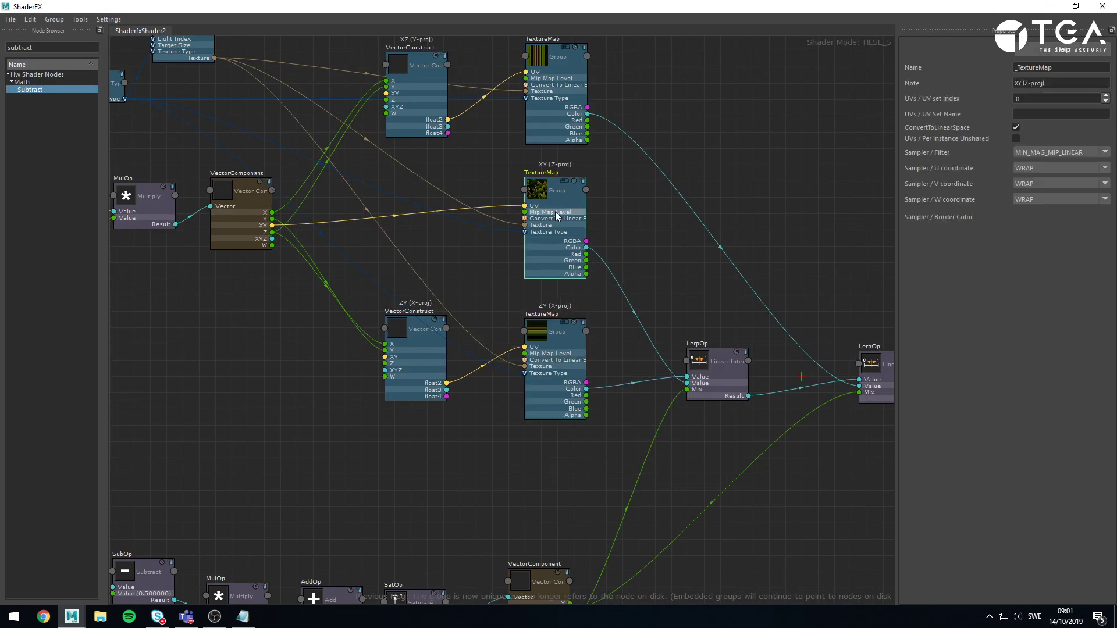
{"action": "left_click", "coordinate": [557, 342]}
{"action": "left_click", "coordinate": [557, 213]}
{"action": "left_click", "coordinate": [572, 81]}
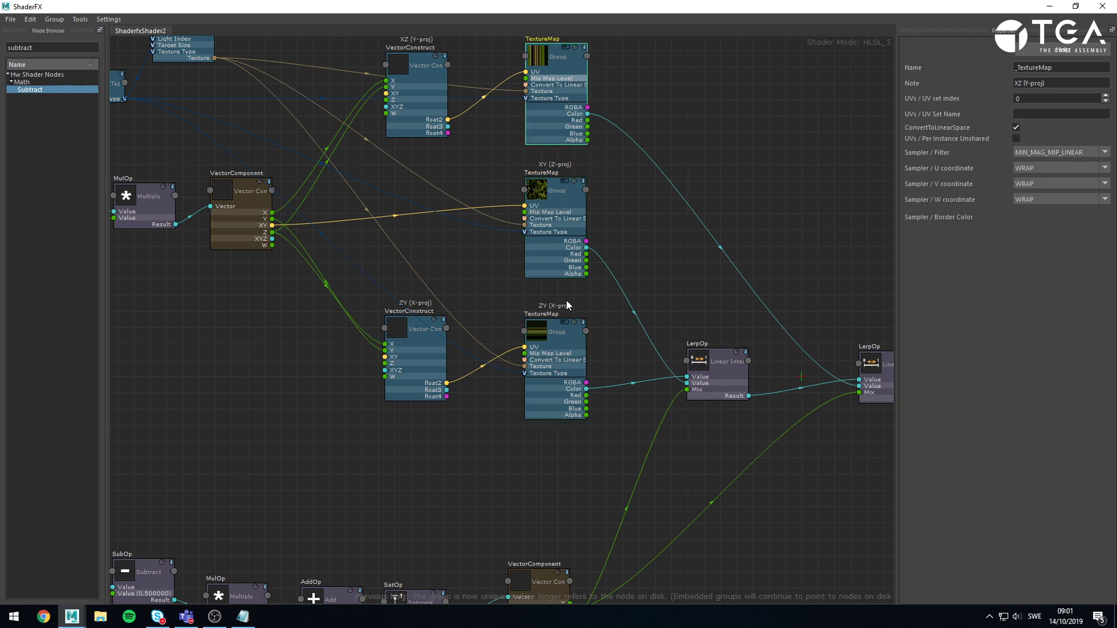
{"action": "left_click", "coordinate": [556, 340]}
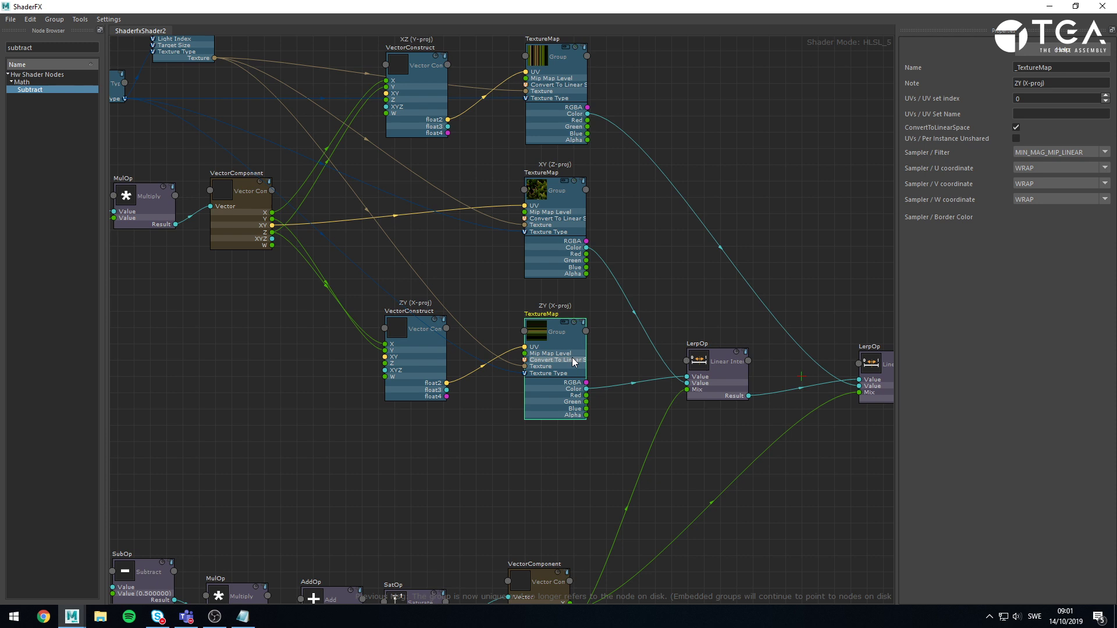
{"action": "middle_click_drag", "start_coordinate": [617, 427], "coordinate": [406, 434]}
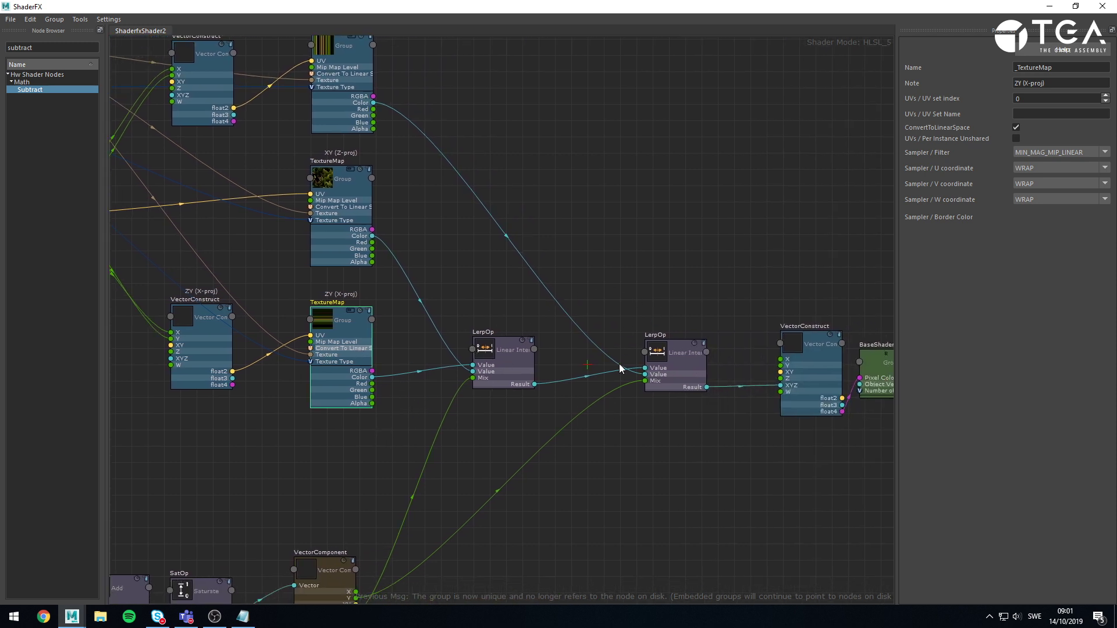
{"action": "middle_click_drag", "start_coordinate": [384, 369], "coordinate": [701, 446]}
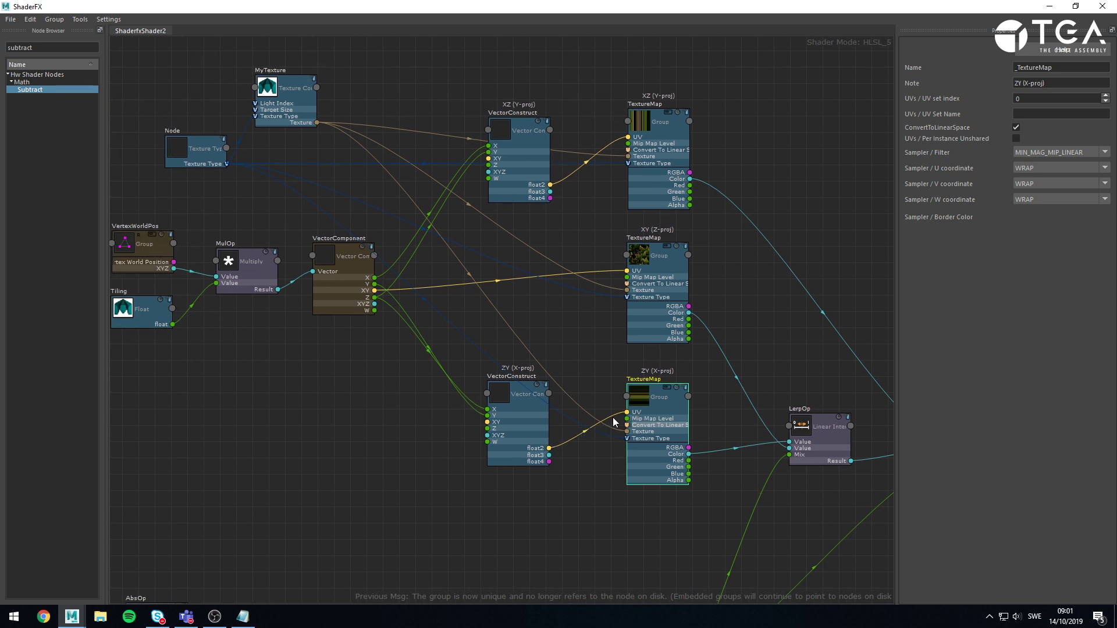
{"action": "middle_click_drag", "start_coordinate": [511, 492], "coordinate": [428, 456]}
{"action": "middle_click_drag", "start_coordinate": [740, 196], "coordinate": [728, 254]}
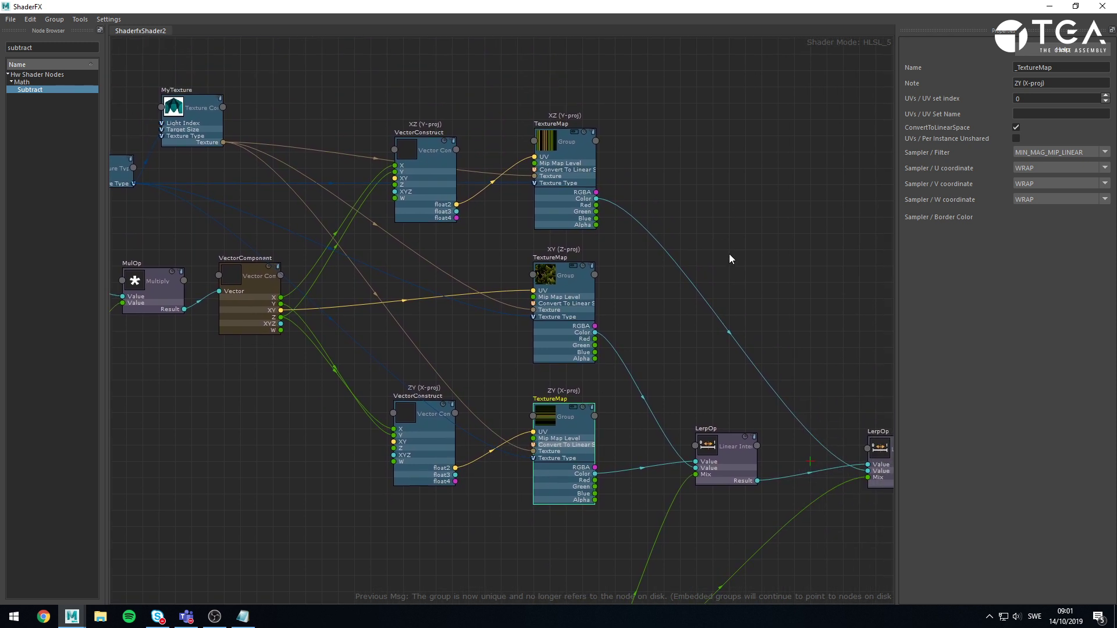
{"action": "left_click_drag", "start_coordinate": [745, 218], "coordinate": [725, 222]}
{"action": "scroll", "coordinate": [728, 201], "scroll_direction": "down", "scroll_amount": 3}
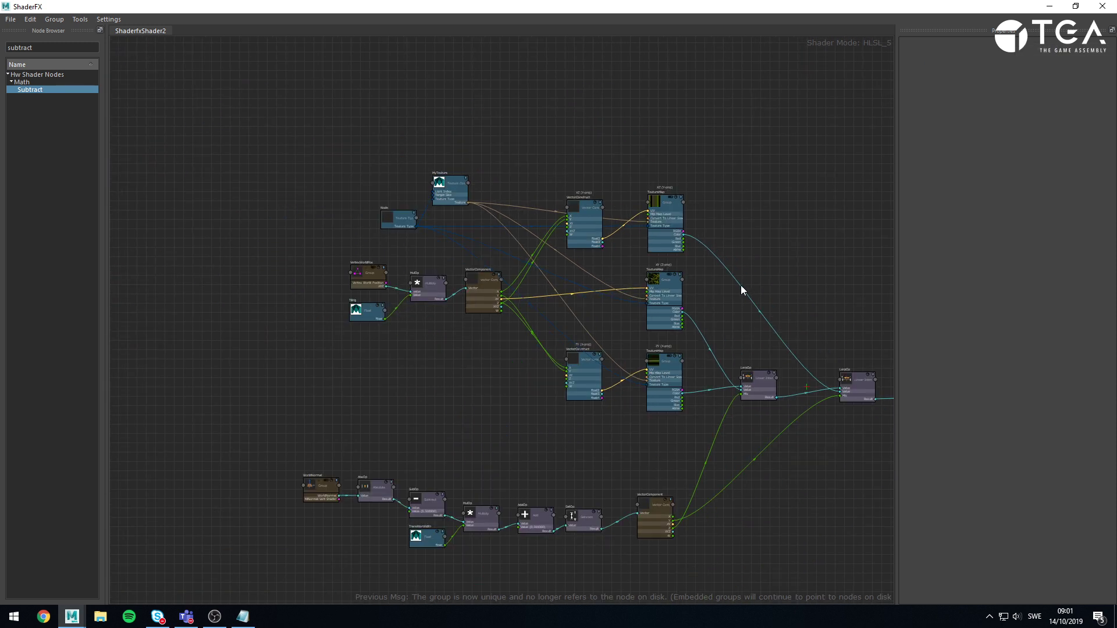
{"action": "middle_click_drag", "start_coordinate": [719, 291], "coordinate": [556, 270]}
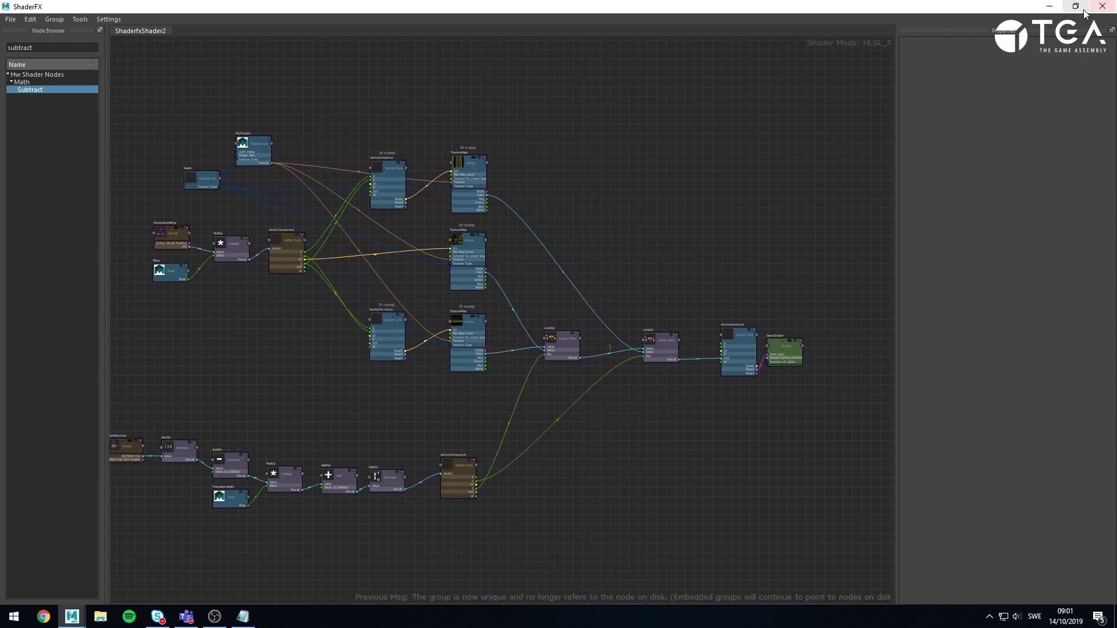
Duplicate the head model in the Maya viewport and move the copy along X to stand beside the original
{"action": "left_click", "coordinate": [1050, 5]}
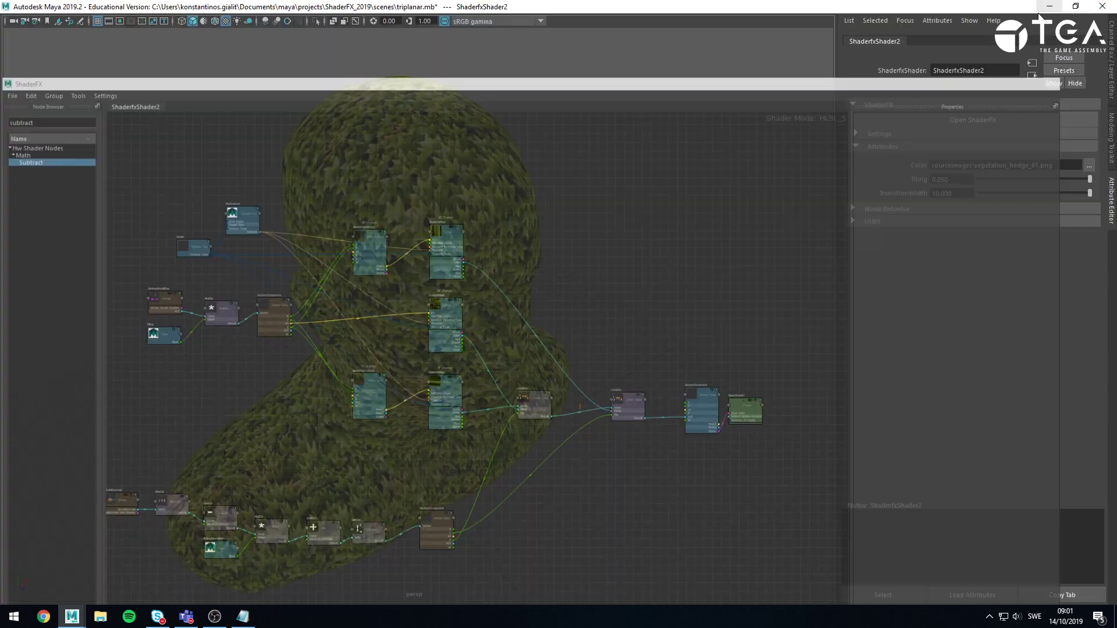
{"action": "left_click_drag", "start_coordinate": [504, 304], "coordinate": [481, 355], "text": "alt"}
{"action": "left_click", "coordinate": [555, 389]}
{"action": "key", "text": "w"}
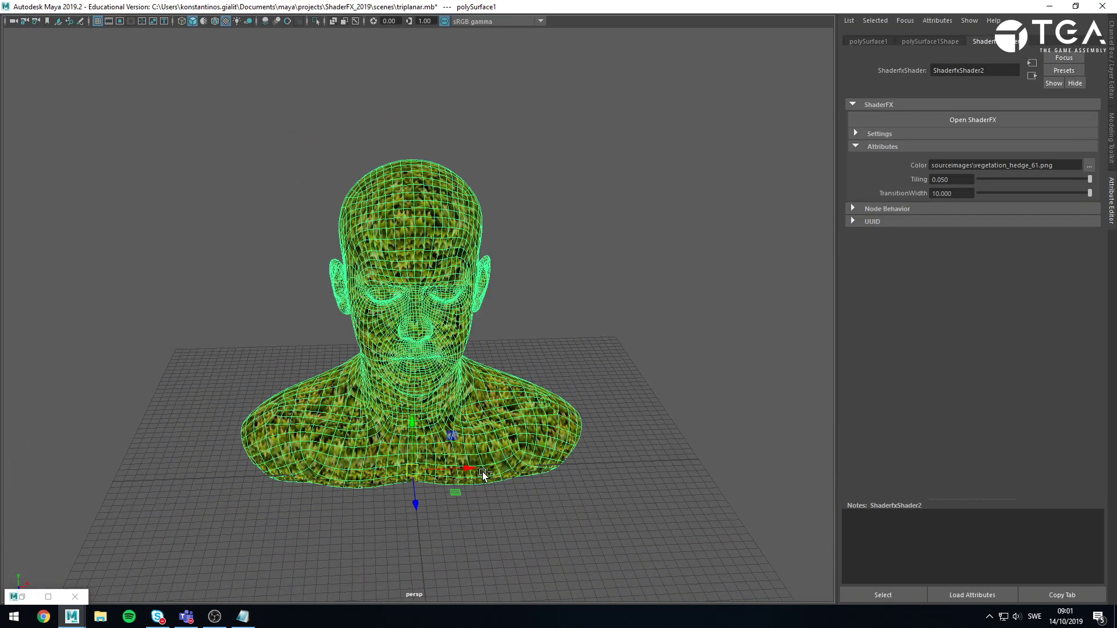
{"action": "key", "text": "ctrl+d"}
{"action": "left_click_drag", "start_coordinate": [467, 469], "coordinate": [849, 427]}
{"action": "middle_click_drag", "start_coordinate": [739, 368], "coordinate": [487, 382], "text": "alt"}
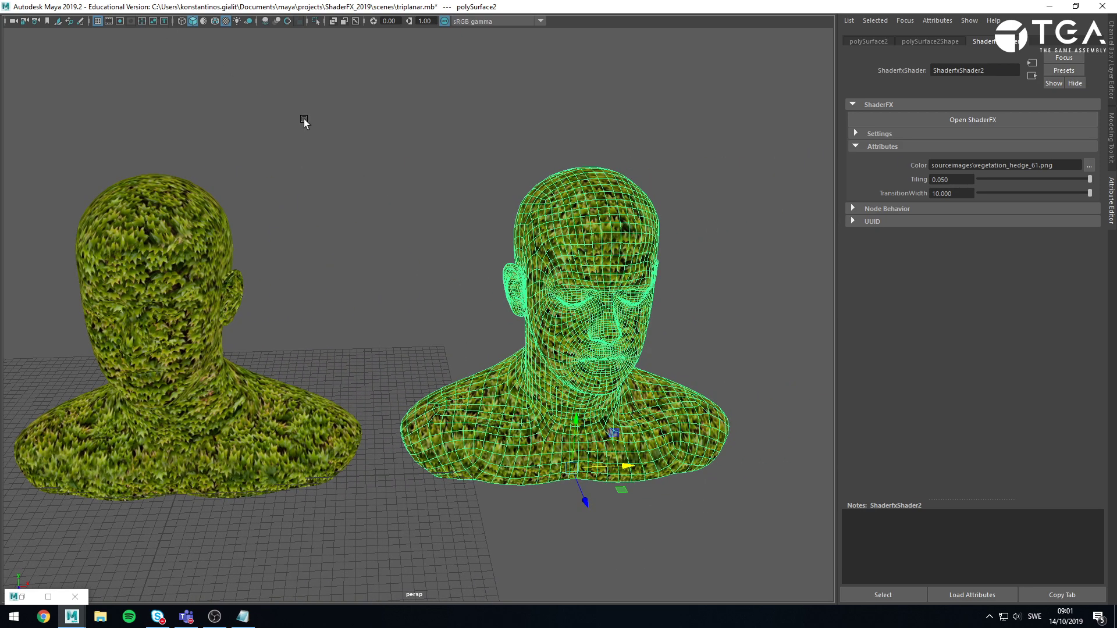
Open the Hypershade and try to duplicate the ShaderfxShader2 material
{"action": "key", "text": "space"}
{"action": "left_click", "coordinate": [378, 97]}
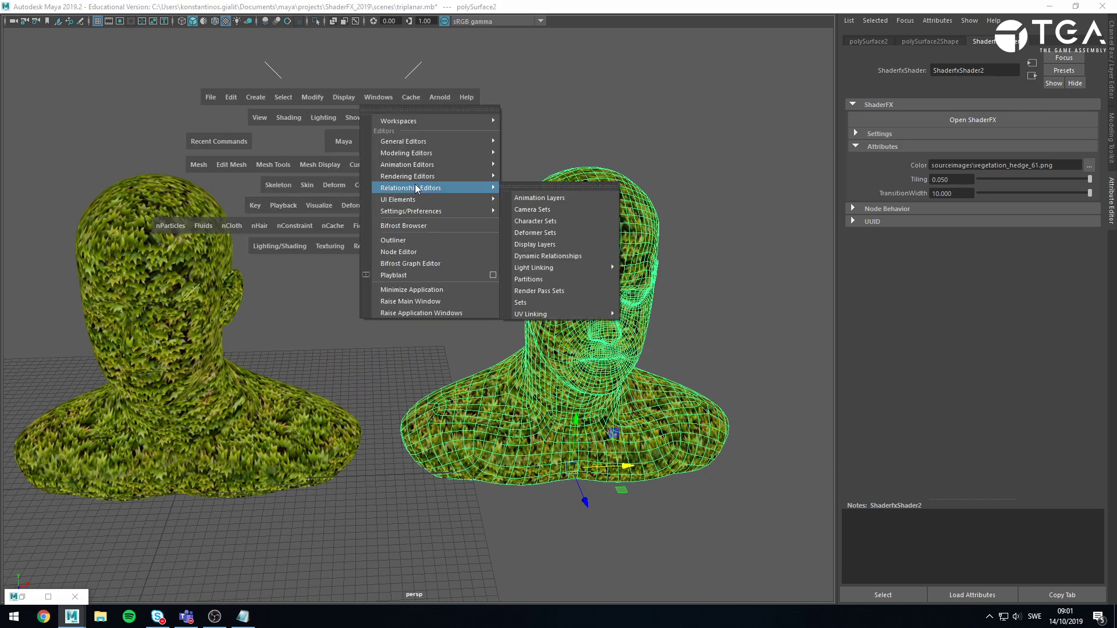
{"action": "mouse_move", "coordinate": [442, 168]}
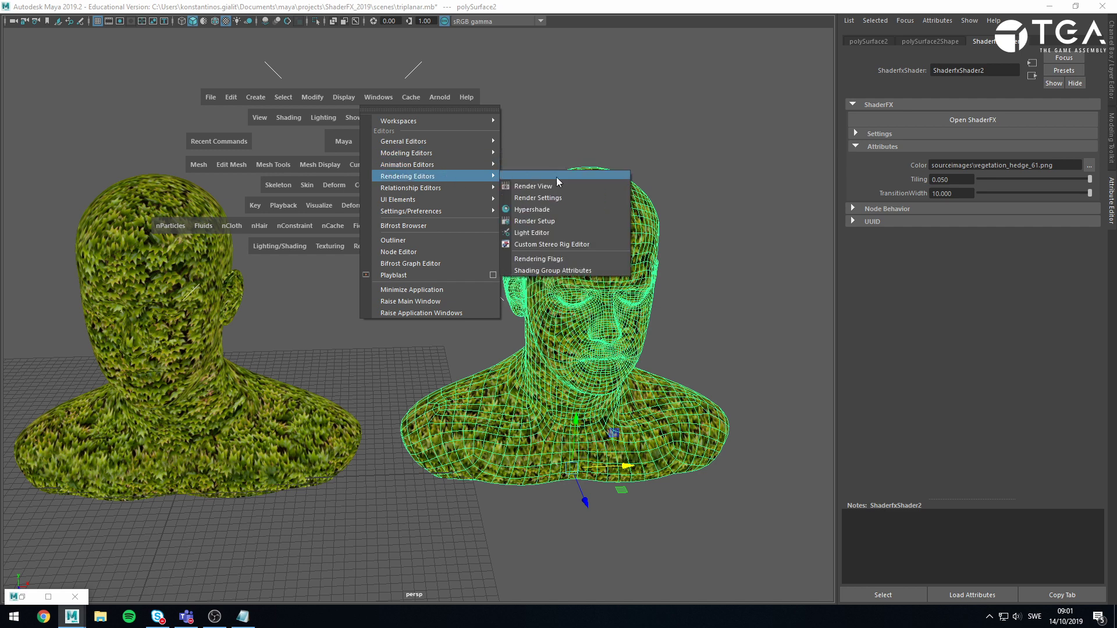
{"action": "left_click", "coordinate": [581, 205]}
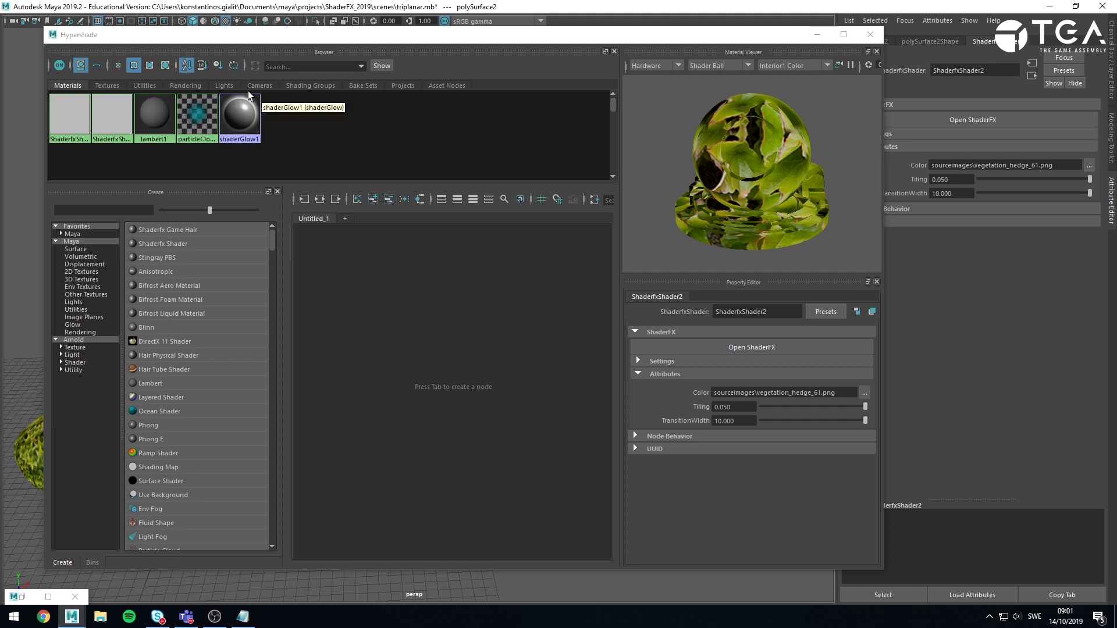
{"action": "left_click", "coordinate": [122, 116]}
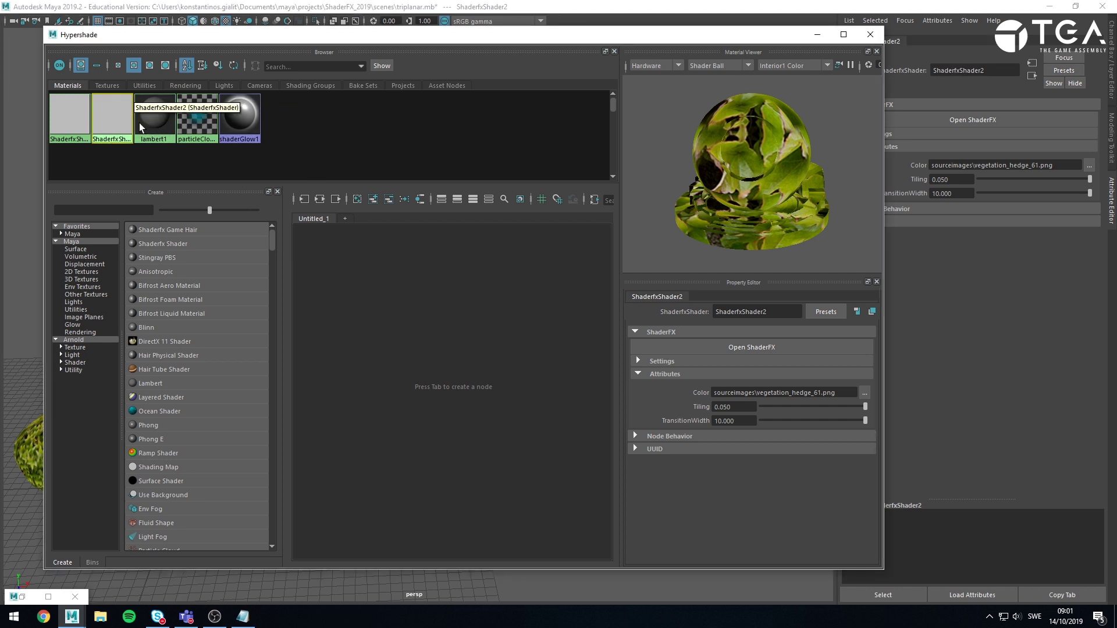
{"action": "right_click", "coordinate": [112, 114]}
{"action": "key", "text": "space"}
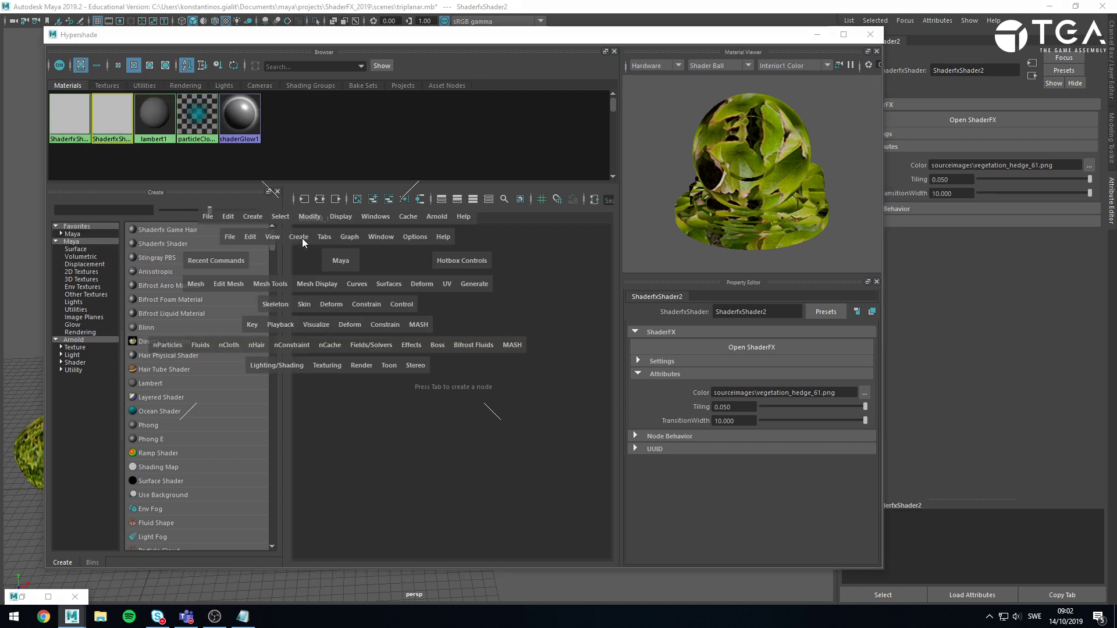
{"action": "left_click", "coordinate": [249, 235]}
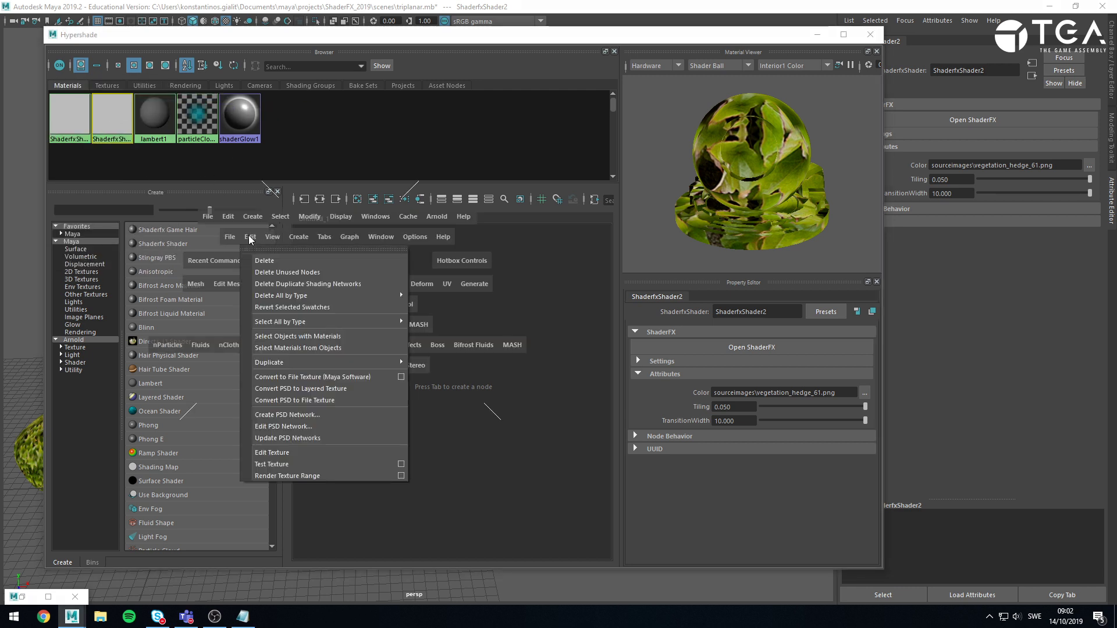
{"action": "mouse_move", "coordinate": [337, 364]}
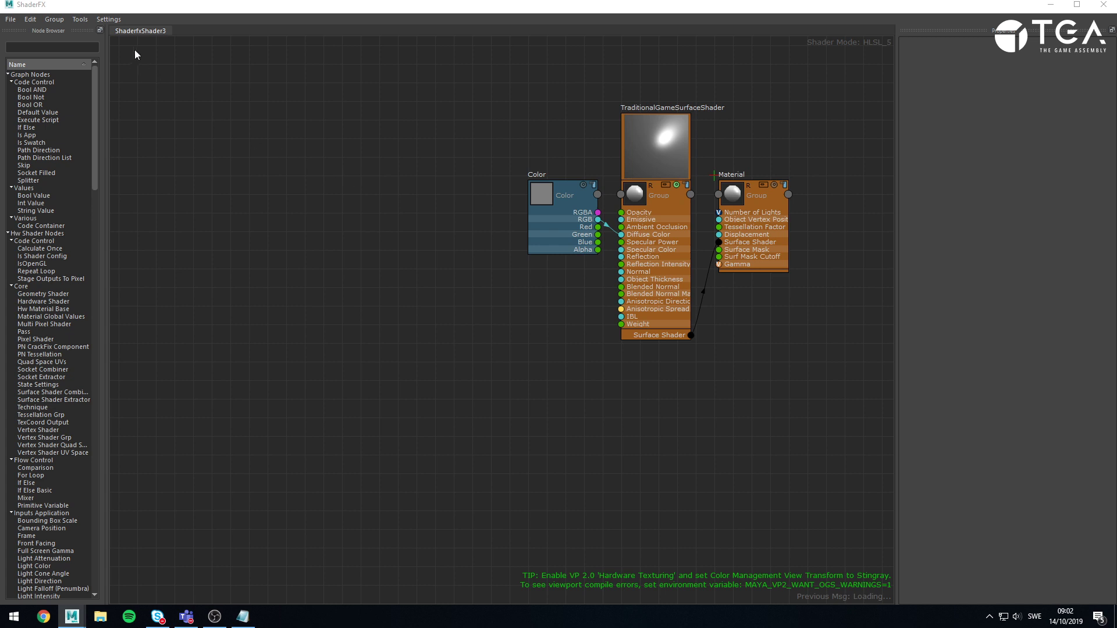
Reduce and move the ShaderFX window with the duplicated shader's graph to view the materials behind it, and close it
{"action": "left_click", "coordinate": [1066, 7]}
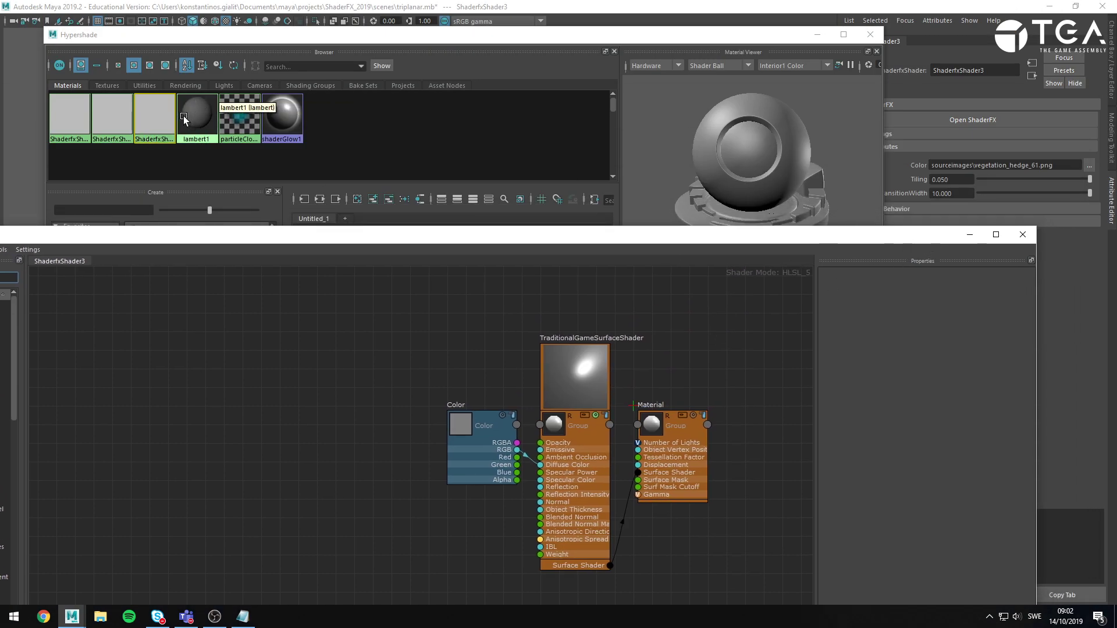
{"action": "left_click_drag", "start_coordinate": [585, 238], "coordinate": [665, 174]}
{"action": "left_click_drag", "start_coordinate": [541, 257], "coordinate": [676, 404]}
{"action": "left_click", "coordinate": [804, 553]}
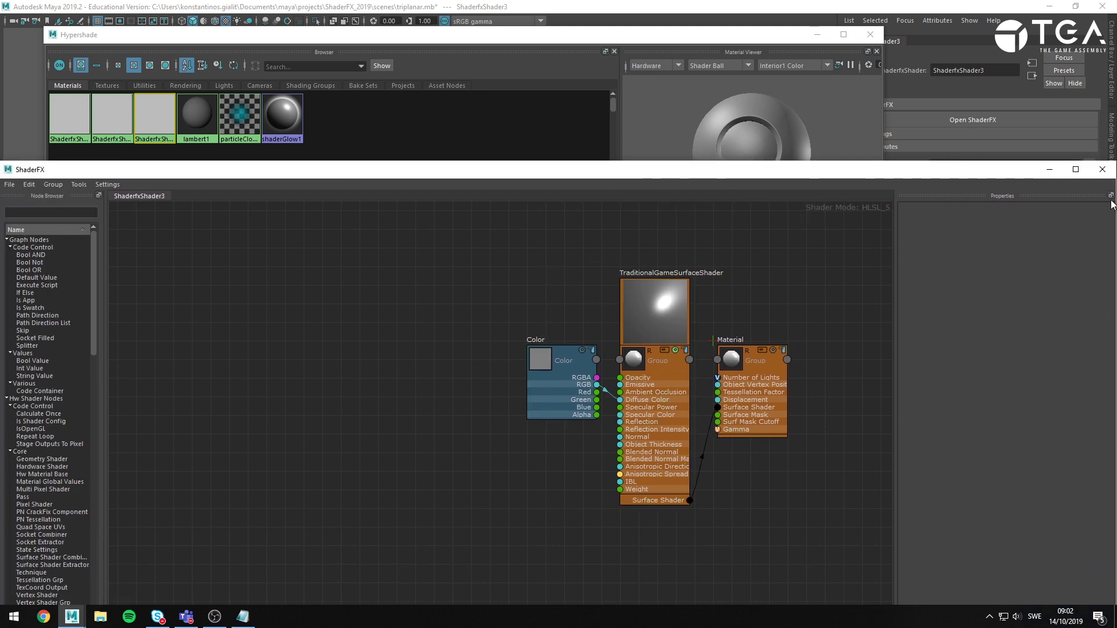
{"action": "left_click", "coordinate": [1102, 169]}
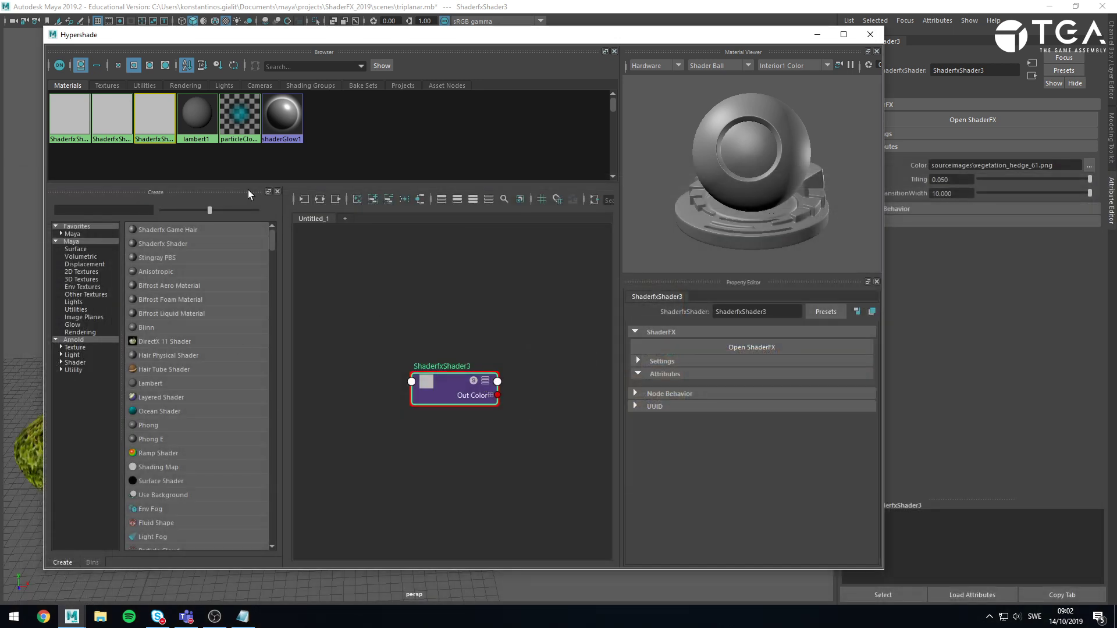
Graph the duplicated shader's connections in the Hypershade and delete the shader
{"action": "left_click", "coordinate": [401, 360]}
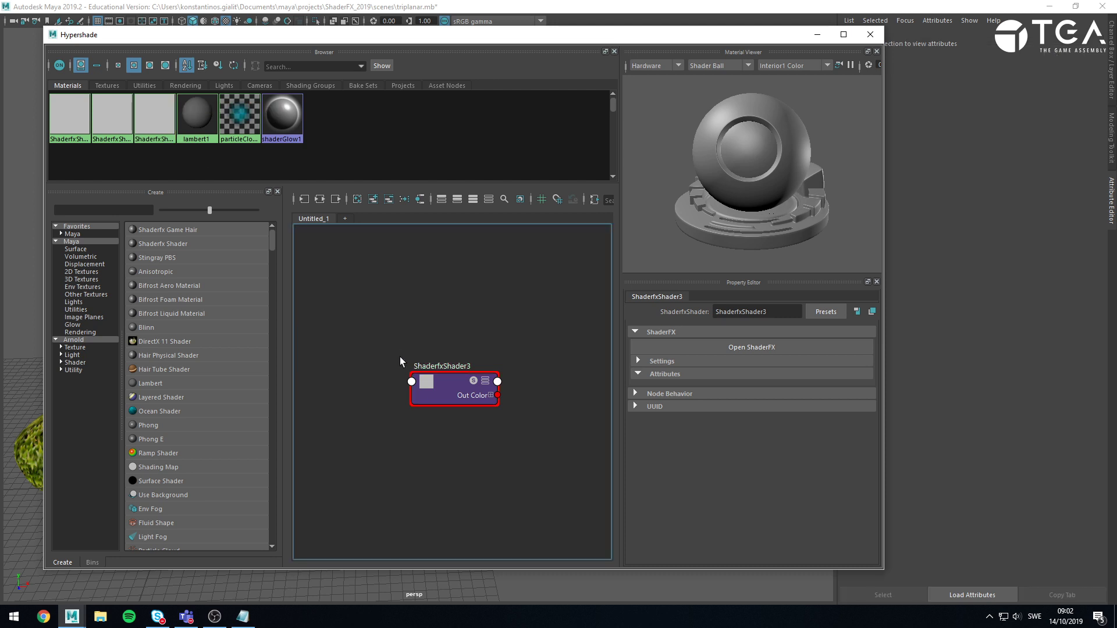
{"action": "left_click", "coordinate": [153, 116]}
{"action": "left_click", "coordinate": [319, 199]}
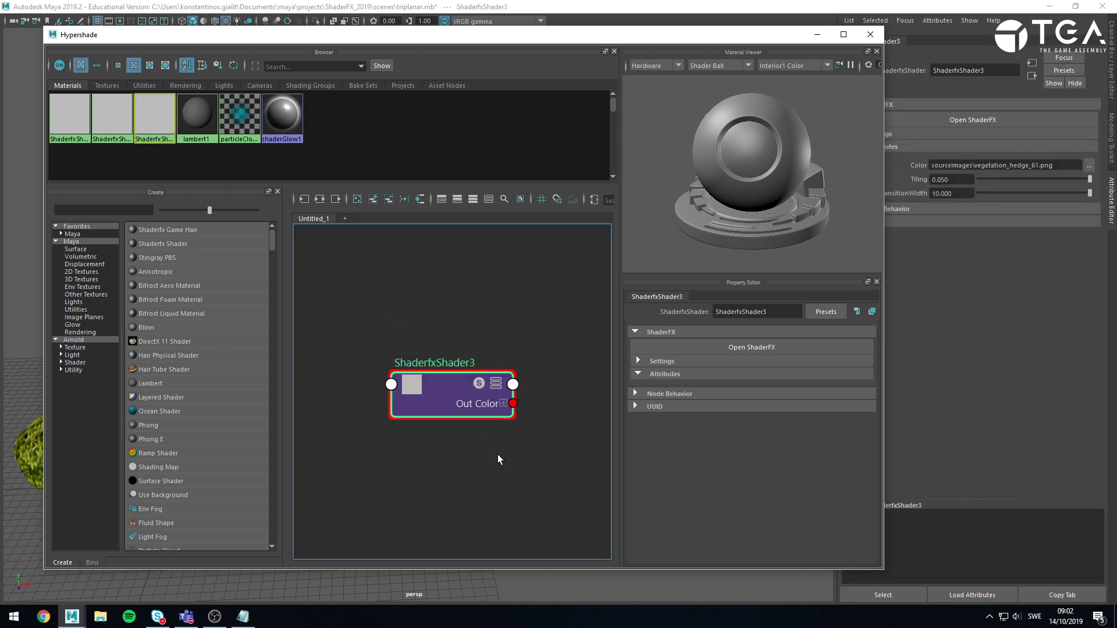
{"action": "key", "text": "Delete"}
Select ShaderfxShader2, minimize the Hypershade, and reopen the shader's graph in a maximized ShaderFX window
{"action": "left_click", "coordinate": [111, 115]}
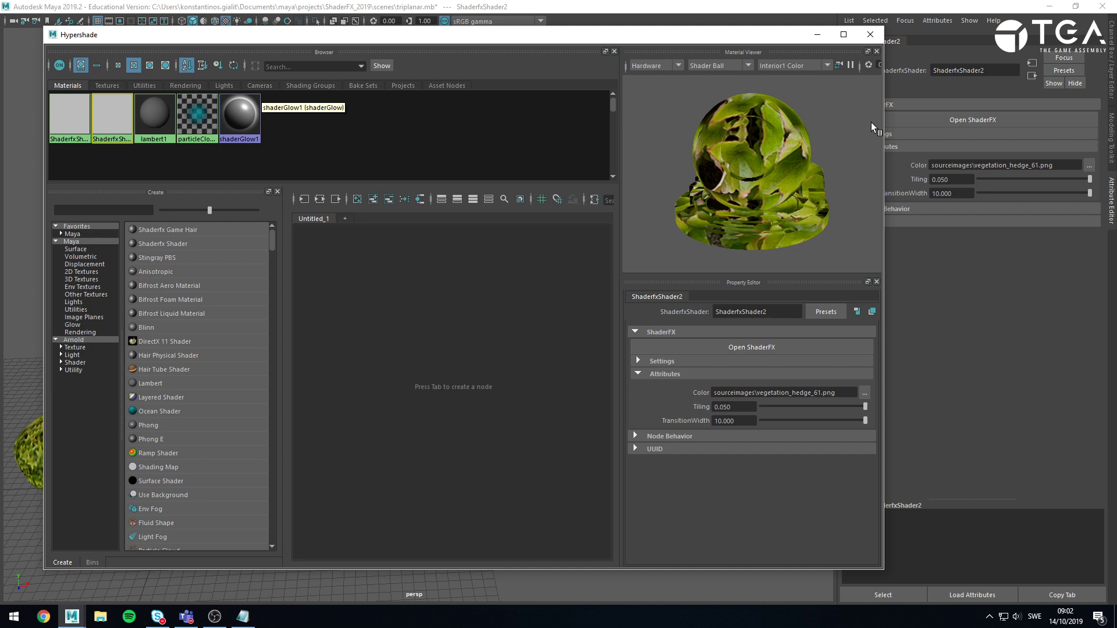
{"action": "left_click", "coordinate": [817, 34]}
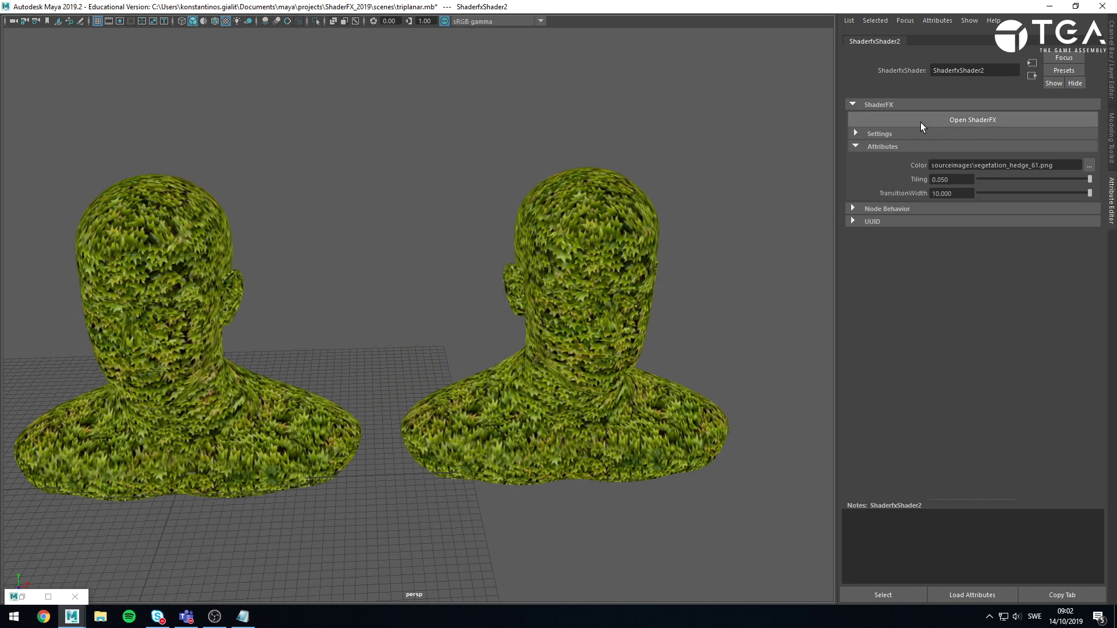
{"action": "left_click", "coordinate": [902, 122]}
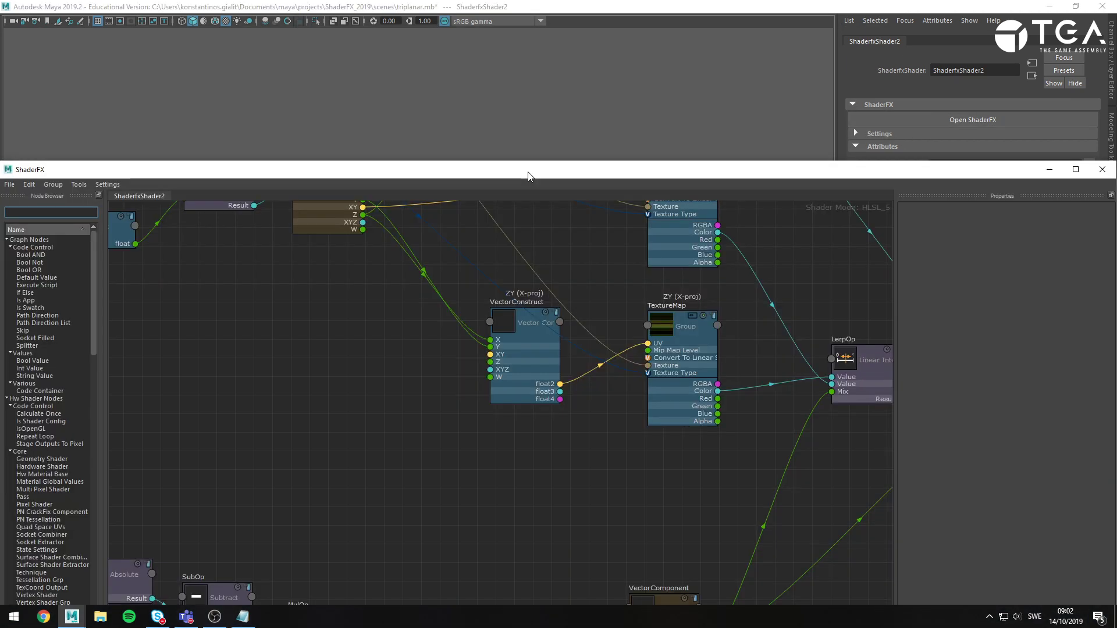
{"action": "double_click", "coordinate": [528, 172]}
{"action": "scroll", "coordinate": [249, 277], "scroll_direction": "down", "scroll_amount": 5}
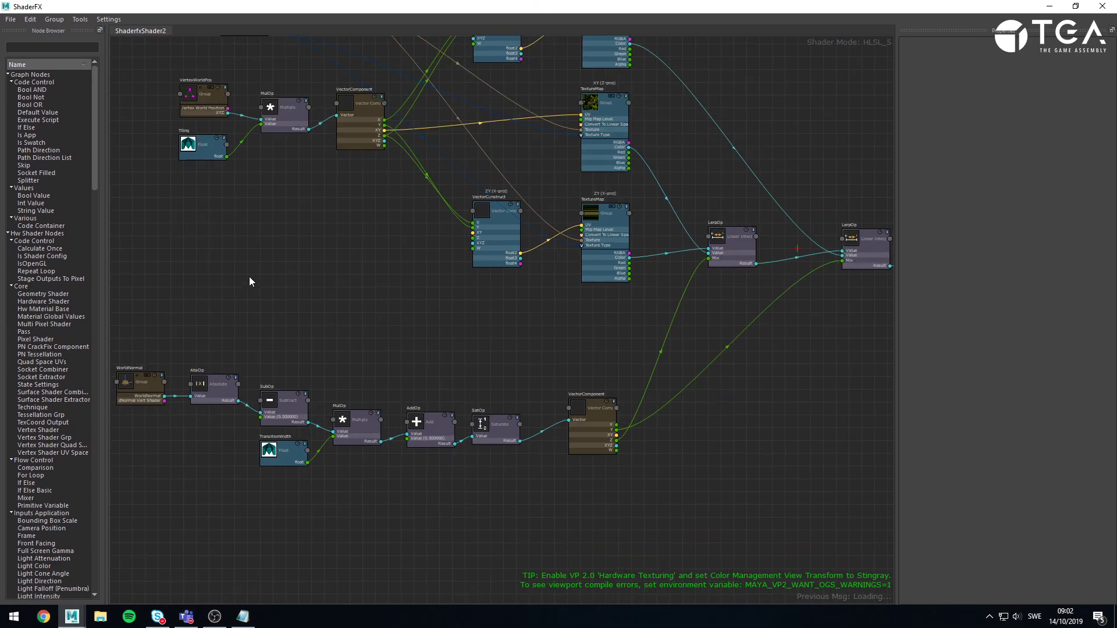
{"action": "scroll", "coordinate": [312, 260], "scroll_direction": "up", "scroll_amount": 6}
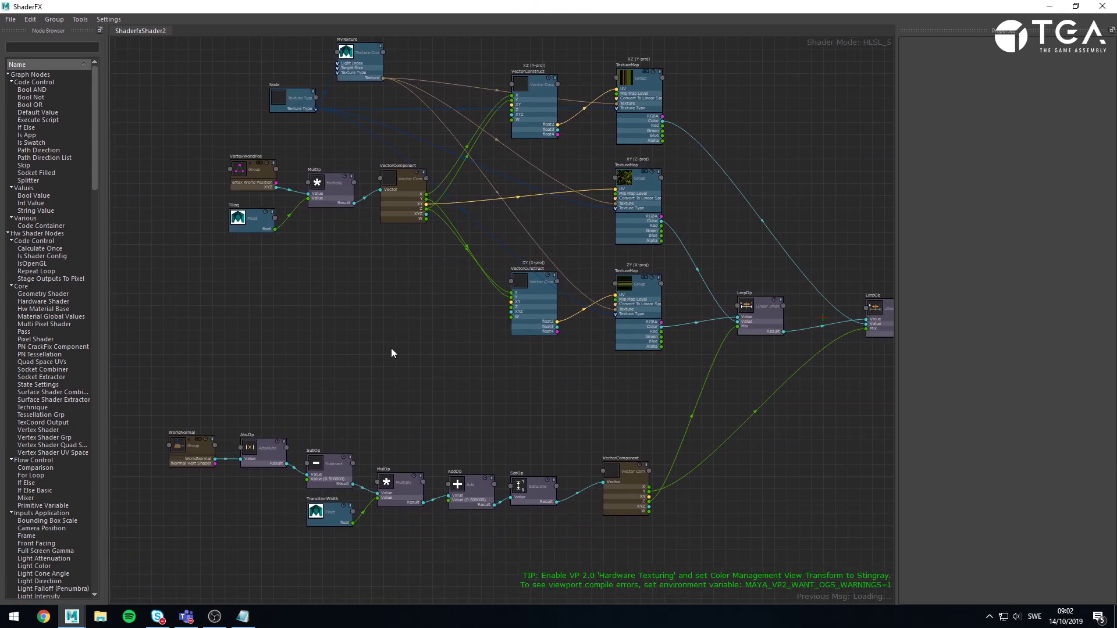
Export the ShaderfxShader2 graph to the file triplanar_3samplers.sfx in the ShaderFX Scenes folder
{"action": "scroll", "coordinate": [391, 382], "scroll_direction": "down", "scroll_amount": 2}
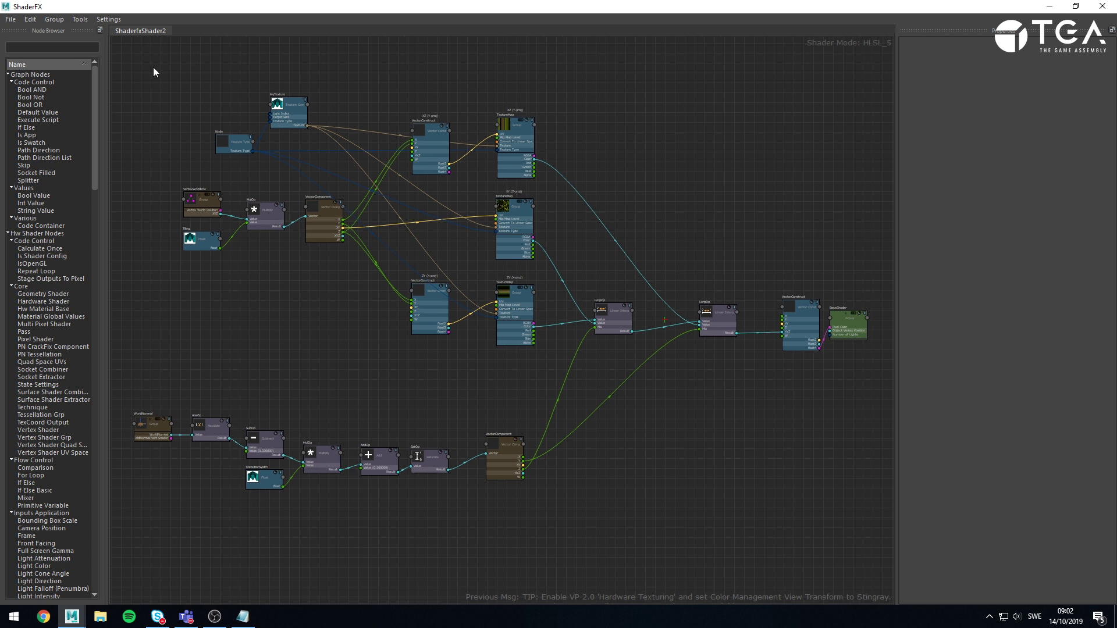
{"action": "left_click", "coordinate": [5, 7]}
{"action": "left_click", "coordinate": [28, 5]}
{"action": "left_click", "coordinate": [11, 19]}
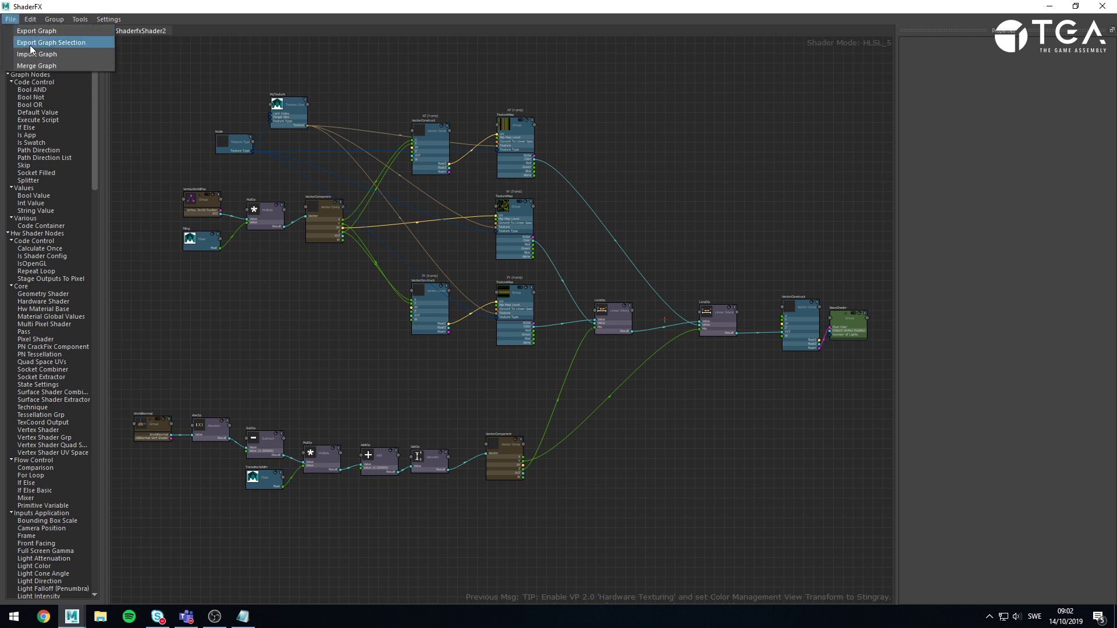
{"action": "left_click", "coordinate": [38, 37]}
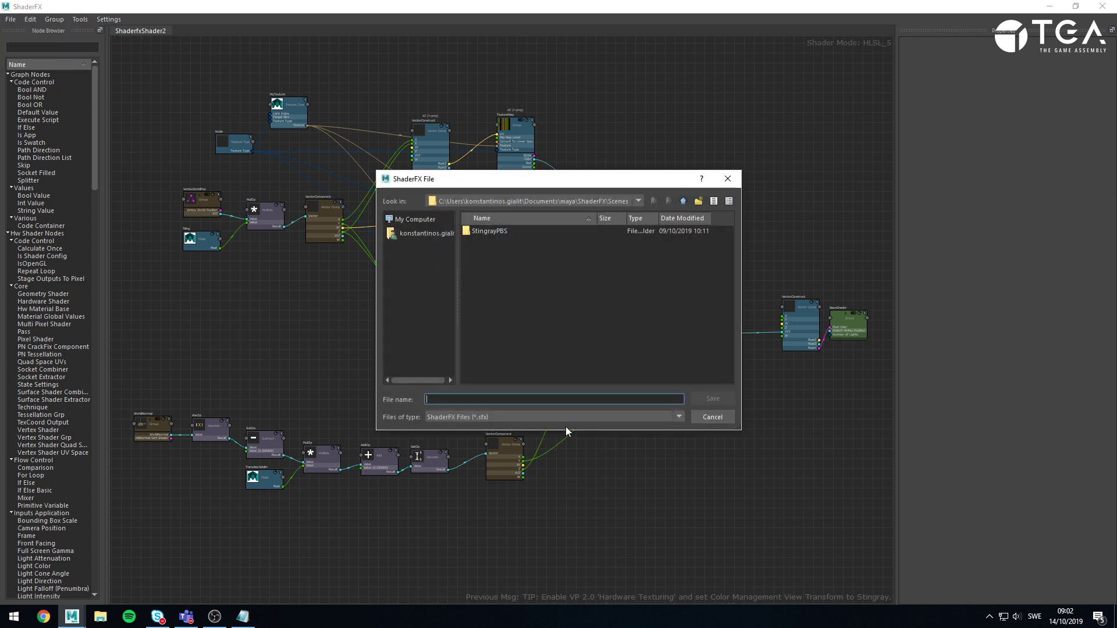
{"action": "type", "text": "triplanar_3samplers.sfx"}
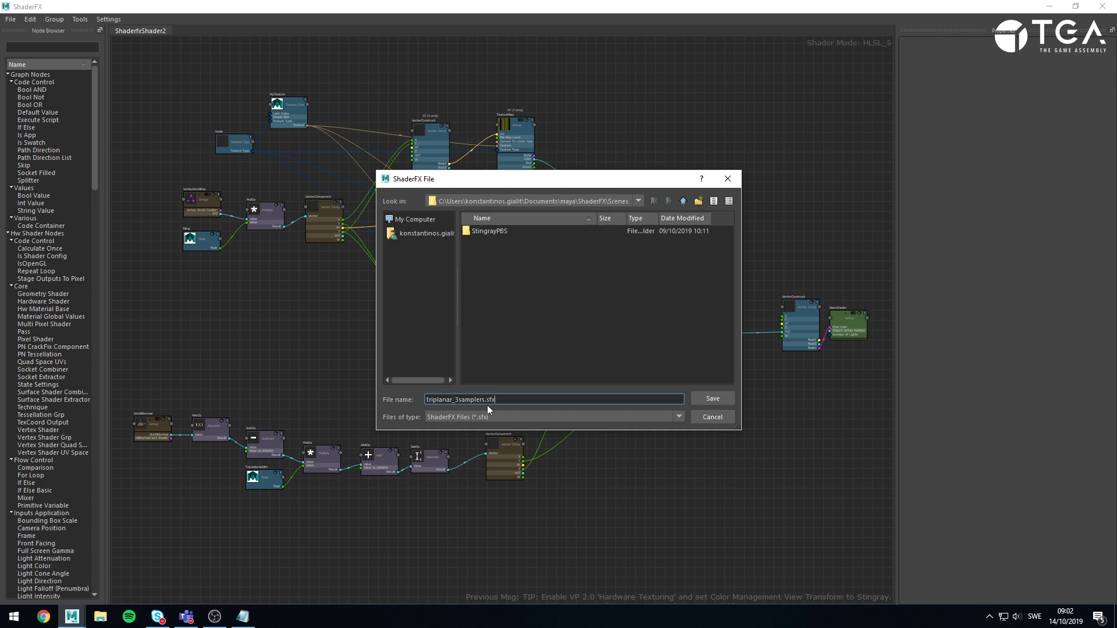
{"action": "key", "text": "Return"}
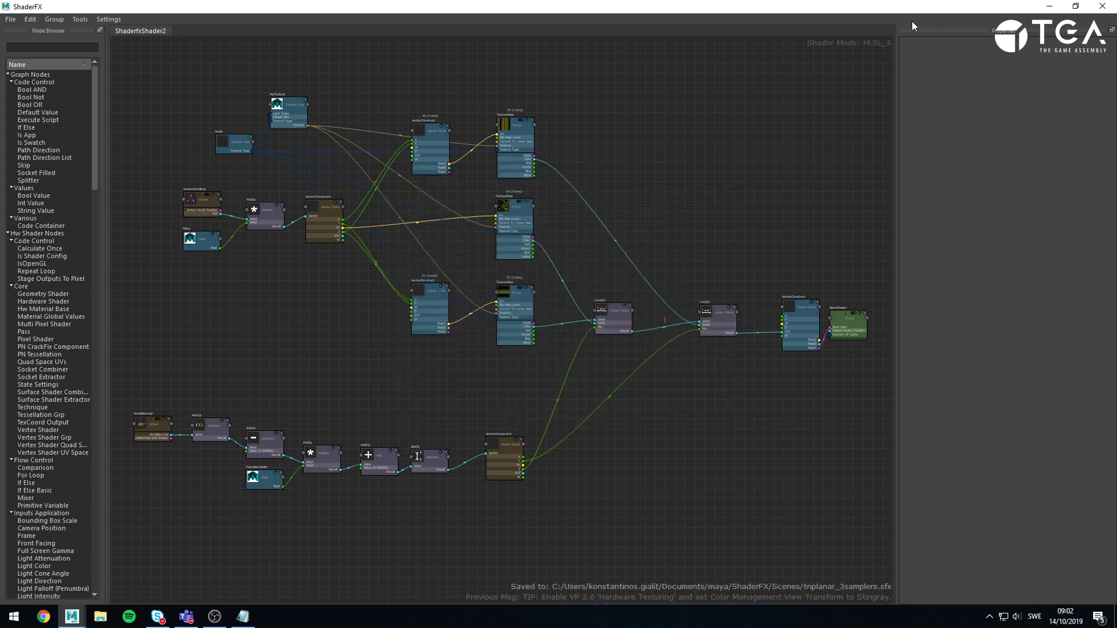
Minimize ShaderFX and assign a new ShaderFX shader material to the duplicate head polySurface2
{"action": "left_click", "coordinate": [1049, 6]}
{"action": "left_click", "coordinate": [589, 234]}
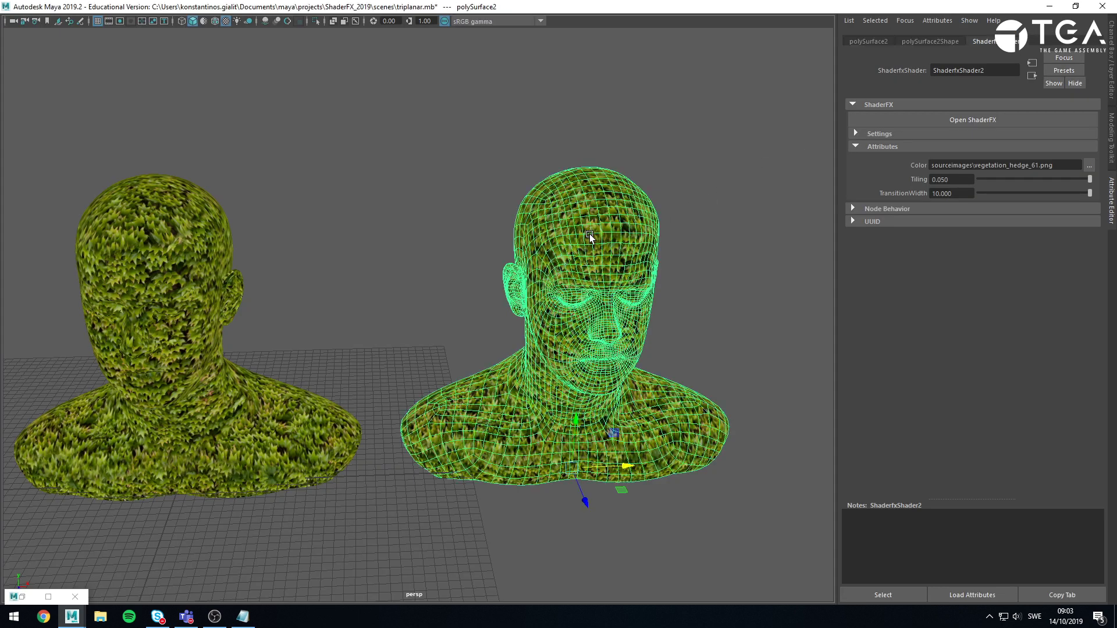
{"action": "right_click", "coordinate": [589, 234]}
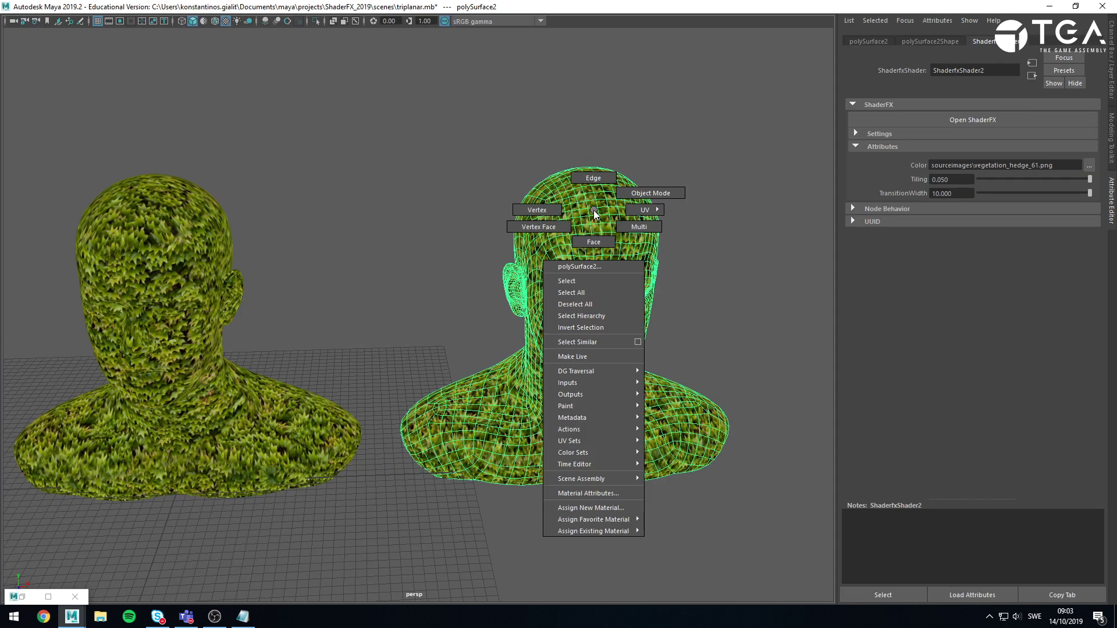
{"action": "left_click", "coordinate": [626, 513]}
{"action": "left_click", "coordinate": [487, 274]}
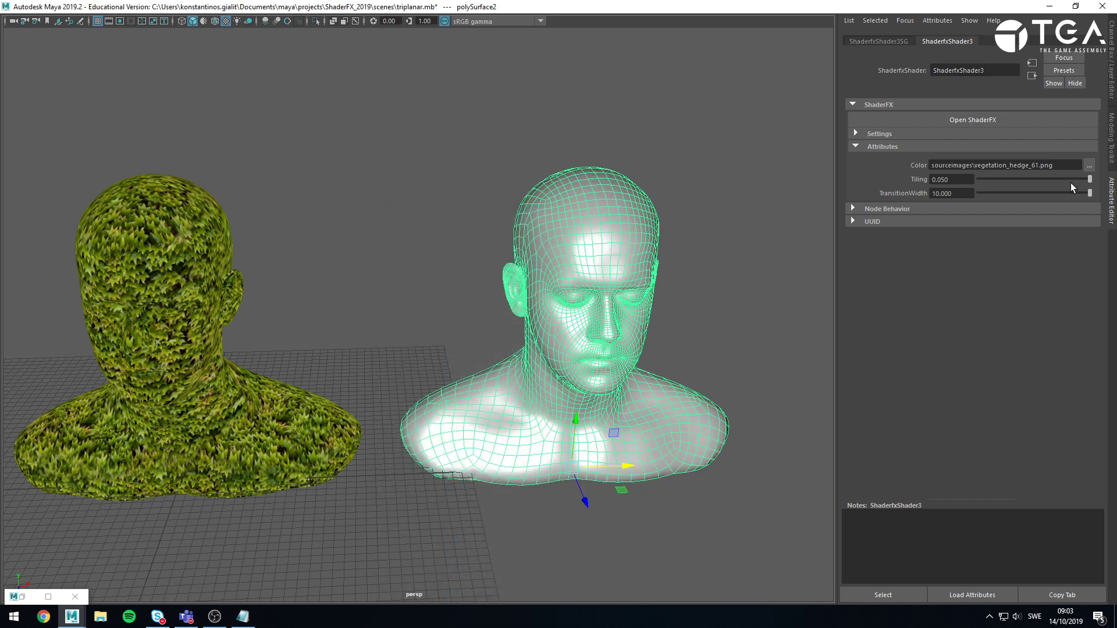
Open the new shader's graph, import triplanar_3samplers.sfx into it, and check the heads before maximizing the graph window again
{"action": "left_click", "coordinate": [1008, 116]}
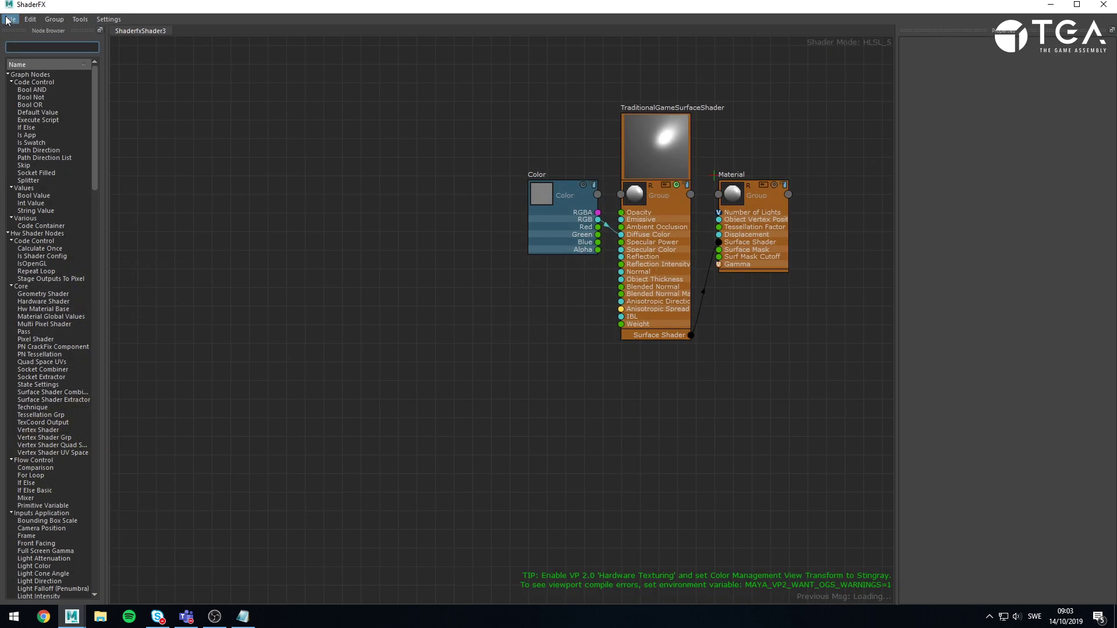
{"action": "left_click", "coordinate": [10, 19]}
{"action": "left_click", "coordinate": [36, 43]}
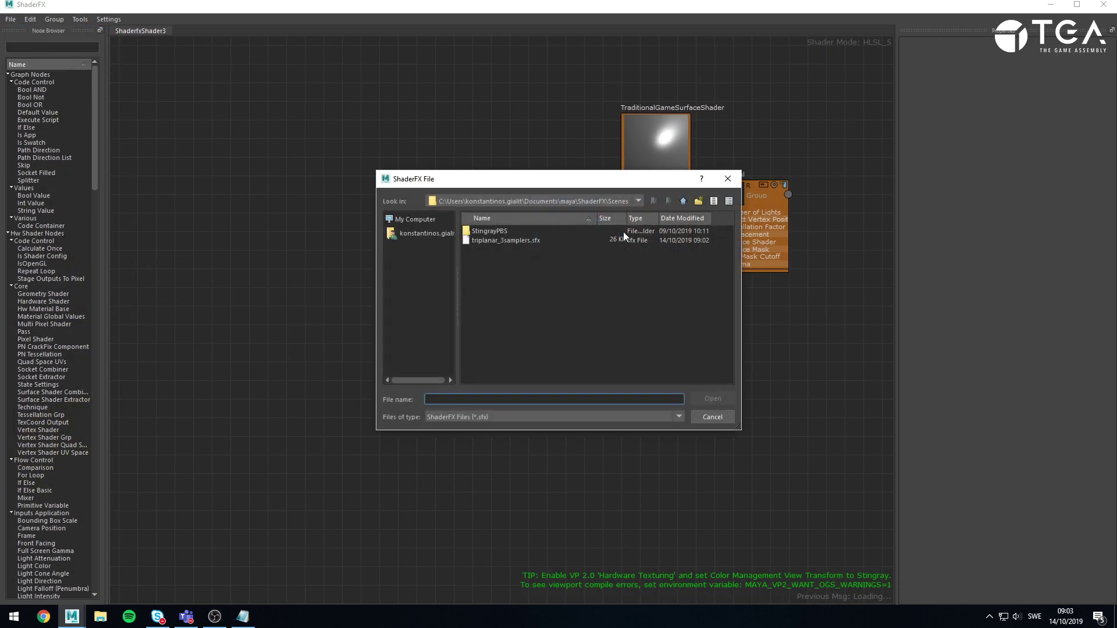
{"action": "double_click", "coordinate": [525, 239]}
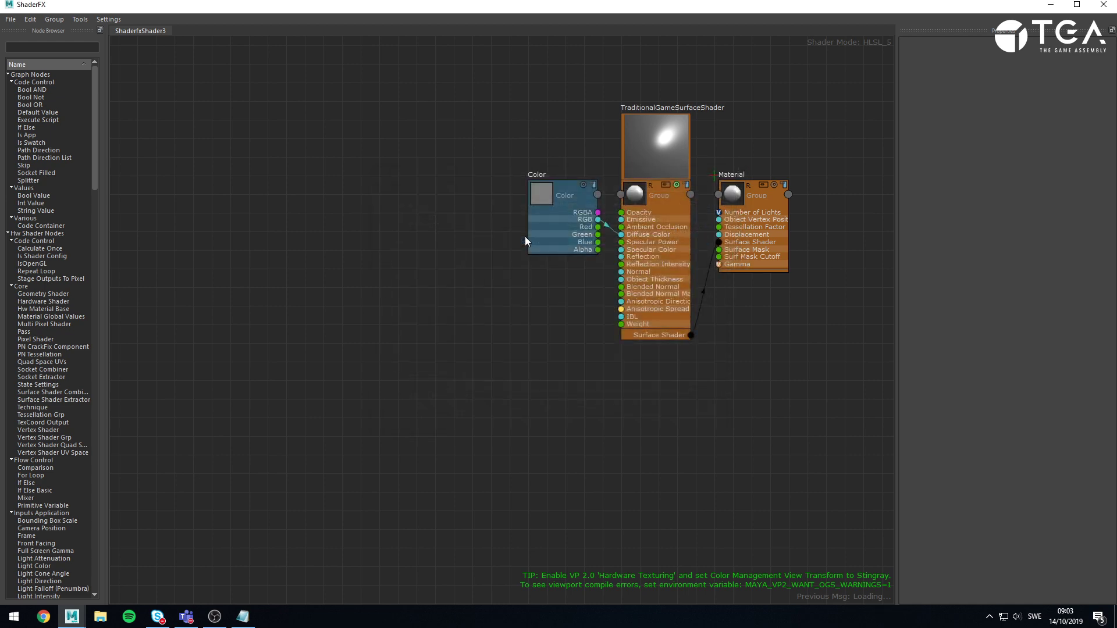
{"action": "left_click_drag", "start_coordinate": [765, 6], "coordinate": [734, 530]}
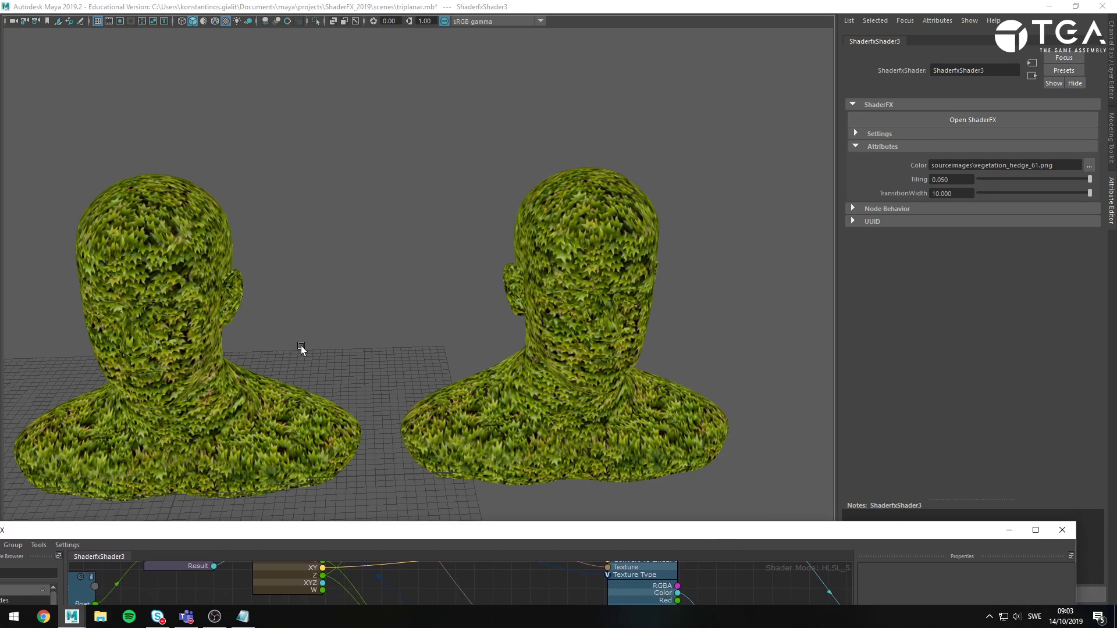
{"action": "left_click_drag", "start_coordinate": [665, 530], "coordinate": [661, 1]}
Delete the Y-projection and X-projection TextureMap nodes and both LerpOp nodes from the graph
{"action": "middle_click_drag", "start_coordinate": [826, 326], "coordinate": [458, 361], "text": "alt"}
{"action": "right_click_drag", "start_coordinate": [458, 361], "coordinate": [378, 303], "text": "alt"}
{"action": "middle_click_drag", "start_coordinate": [378, 303], "coordinate": [524, 348], "text": "alt"}
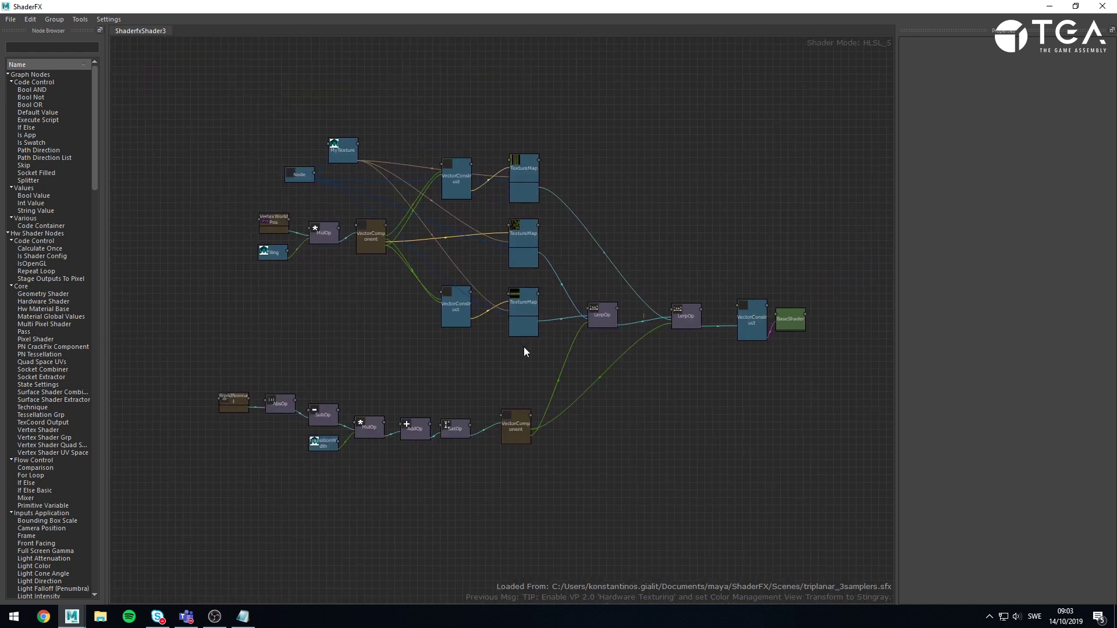
{"action": "scroll", "coordinate": [540, 214], "scroll_direction": "up", "scroll_amount": 2}
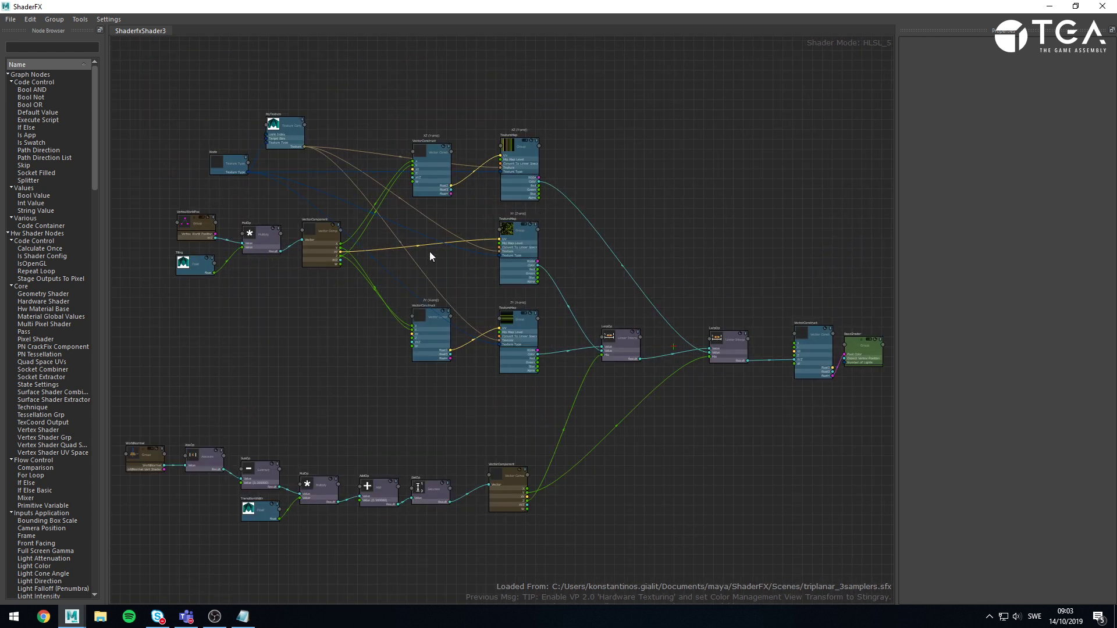
{"action": "scroll", "coordinate": [512, 283], "scroll_direction": "up", "scroll_amount": 2}
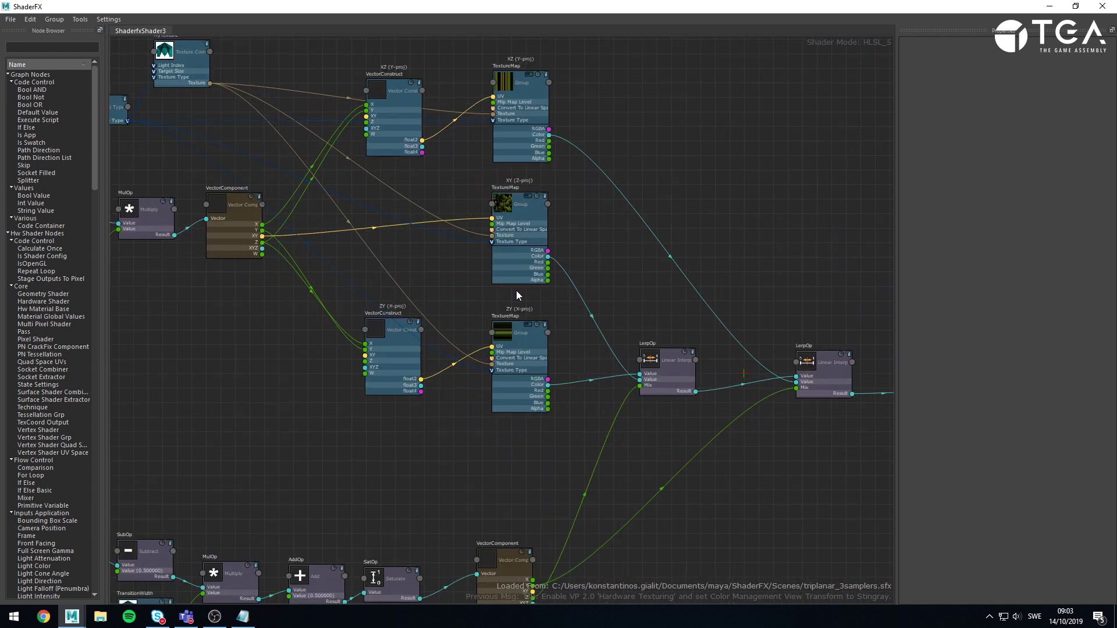
{"action": "middle_click_drag", "start_coordinate": [337, 265], "coordinate": [347, 315], "text": "alt"}
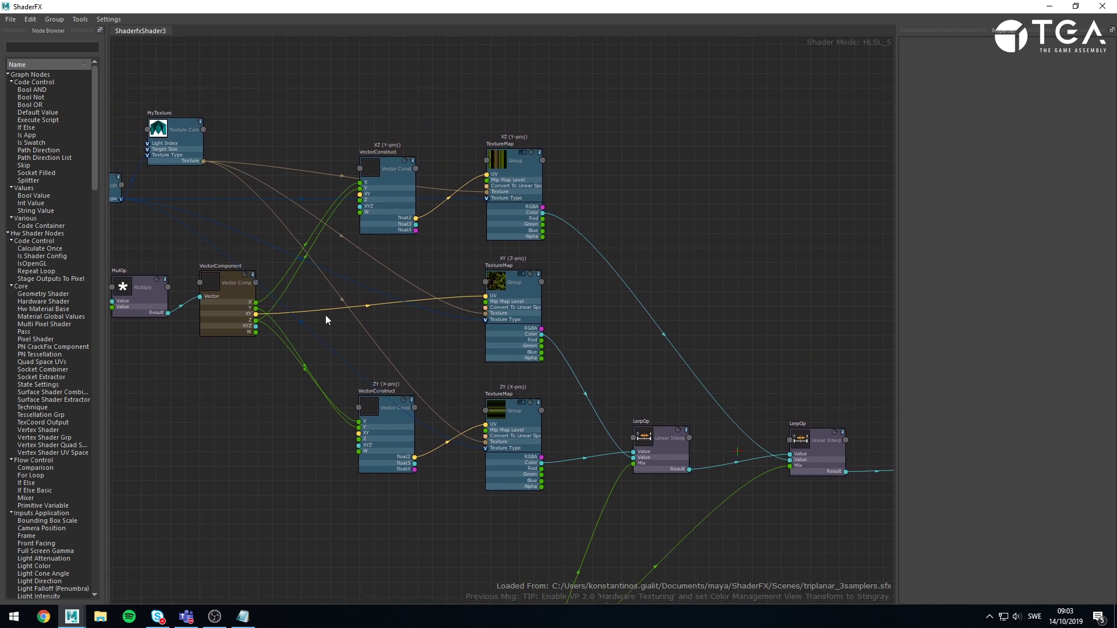
{"action": "left_click", "coordinate": [512, 212]}
{"action": "key", "text": "Delete"}
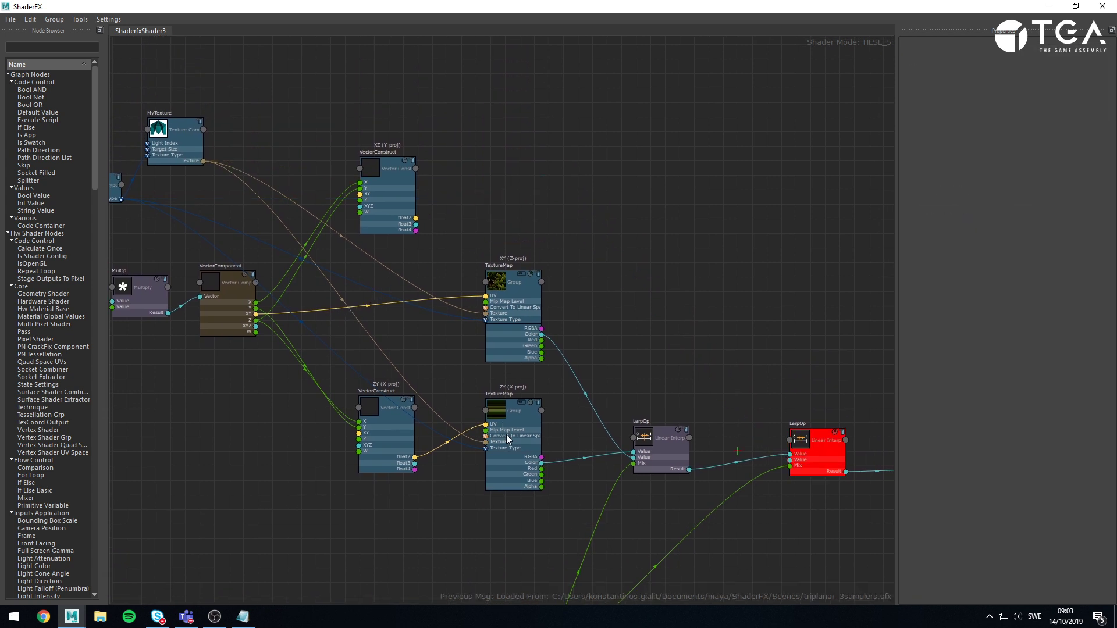
{"action": "left_click", "coordinate": [519, 426]}
{"action": "key", "text": "Delete"}
{"action": "left_click_drag", "start_coordinate": [616, 388], "coordinate": [886, 542]}
{"action": "key", "text": "Delete"}
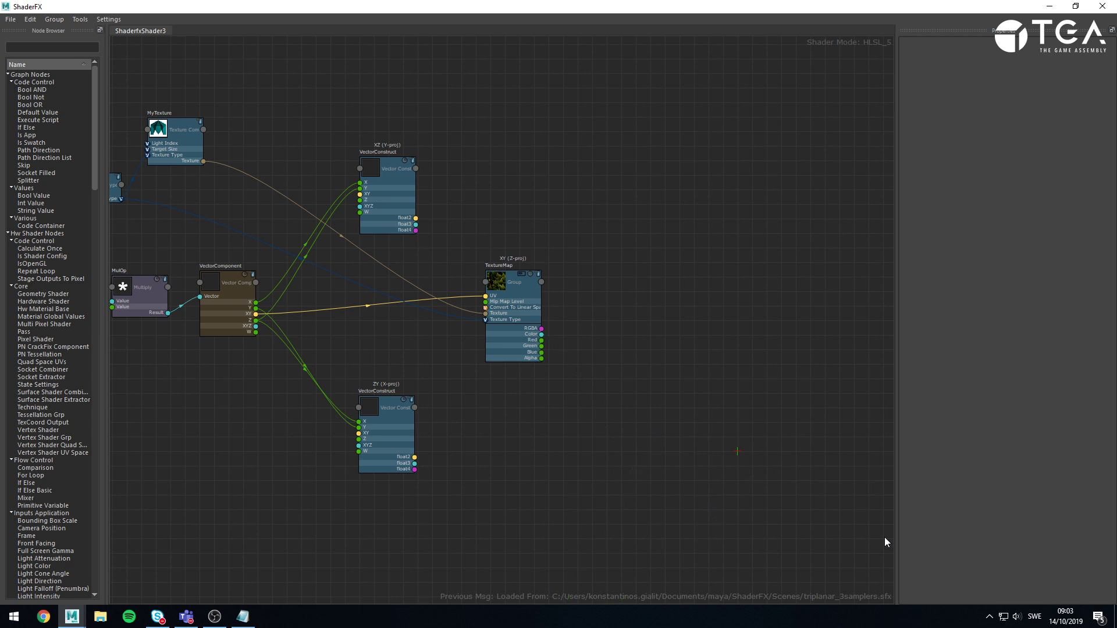
Move the final VectorConstruct and BaseShader beside the XY TextureMap, and connect the texture's Color to the VectorConstruct's XYZ input
{"action": "scroll", "coordinate": [669, 407], "scroll_direction": "down", "scroll_amount": 5}
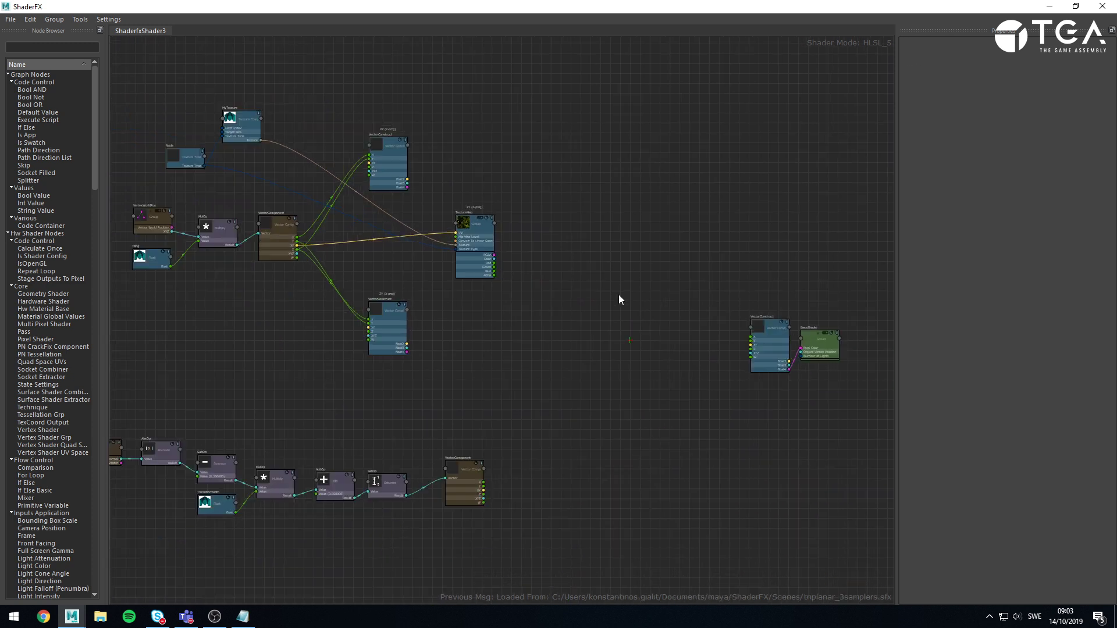
{"action": "left_click_drag", "start_coordinate": [692, 276], "coordinate": [609, 238]}
{"action": "scroll", "coordinate": [504, 235], "scroll_direction": "up", "scroll_amount": 3}
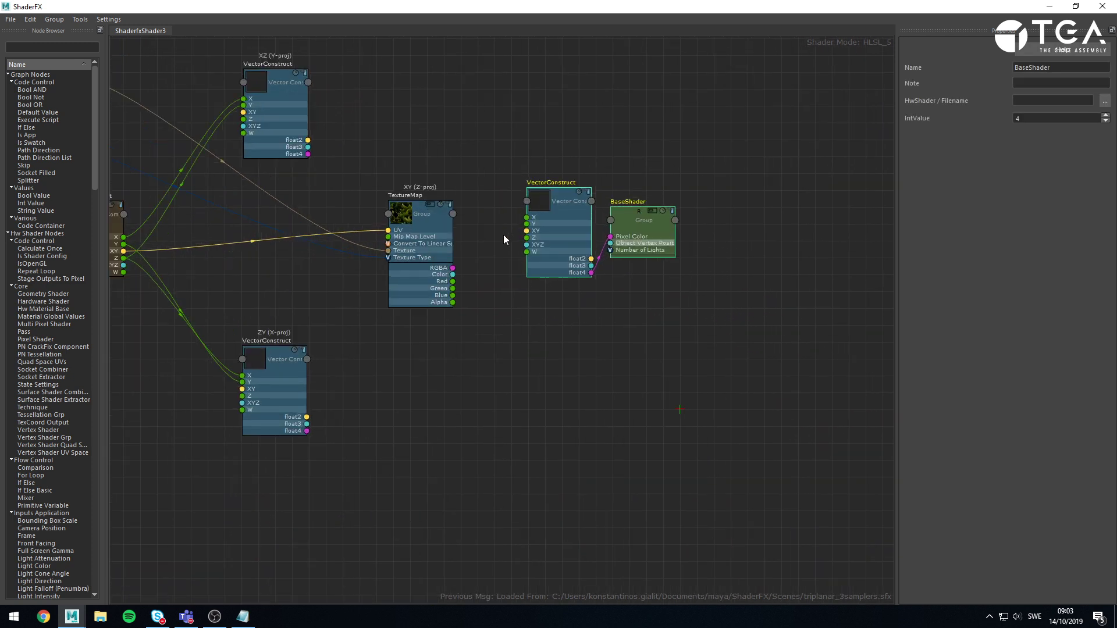
{"action": "left_click_drag", "start_coordinate": [453, 275], "coordinate": [526, 244]}
Shift the final VectorConstruct, BaseShader and XY TextureMap away from the projection VectorConstructs to make room between them
{"action": "left_click_drag", "start_coordinate": [523, 137], "coordinate": [656, 278]}
{"action": "middle_click_drag", "start_coordinate": [448, 185], "coordinate": [571, 241]}
{"action": "left_click_drag", "start_coordinate": [596, 215], "coordinate": [854, 406]}
{"action": "left_click_drag", "start_coordinate": [753, 340], "coordinate": [918, 356]}
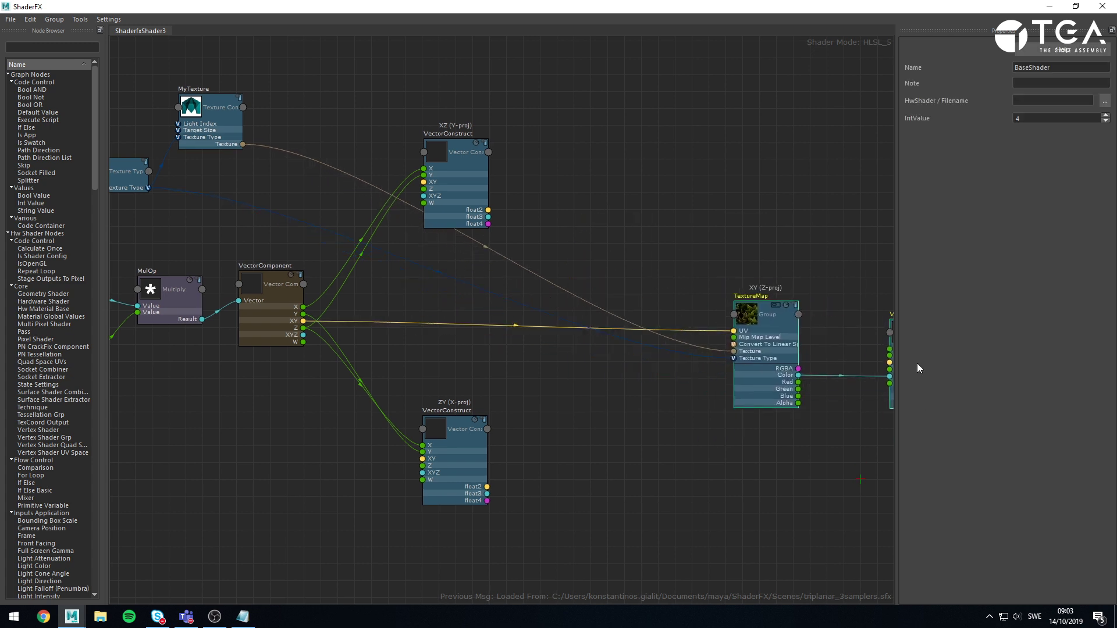
{"action": "left_click", "coordinate": [699, 190]}
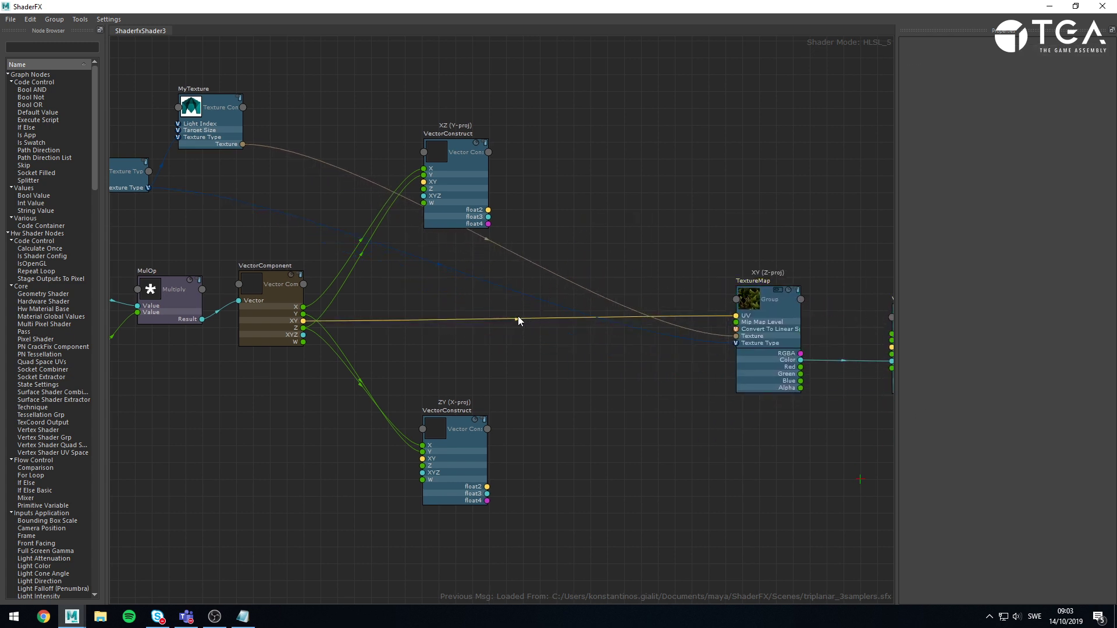
{"action": "left_click_drag", "start_coordinate": [557, 255], "coordinate": [553, 264]}
{"action": "left_click_drag", "start_coordinate": [487, 487], "coordinate": [606, 352]}
Review the single-sampler graph, minimize ShaderFX, and compare the texture projection on both heads from several angles
{"action": "middle_click_drag", "start_coordinate": [735, 449], "coordinate": [459, 386]}
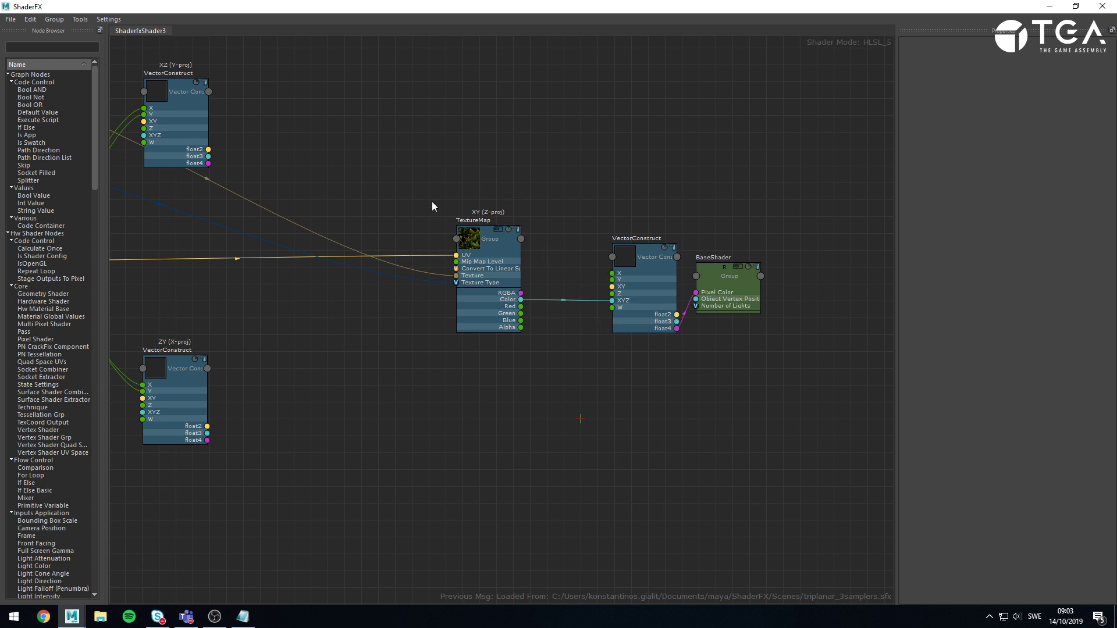
{"action": "middle_click_drag", "start_coordinate": [339, 221], "coordinate": [548, 309]}
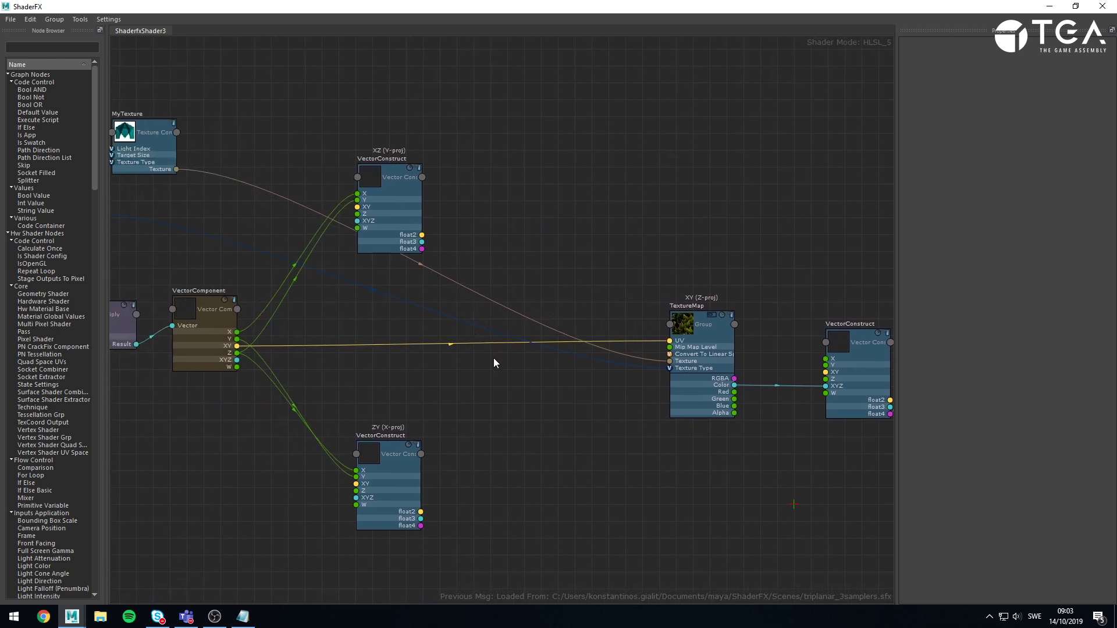
{"action": "middle_click_drag", "start_coordinate": [568, 520], "coordinate": [553, 435]}
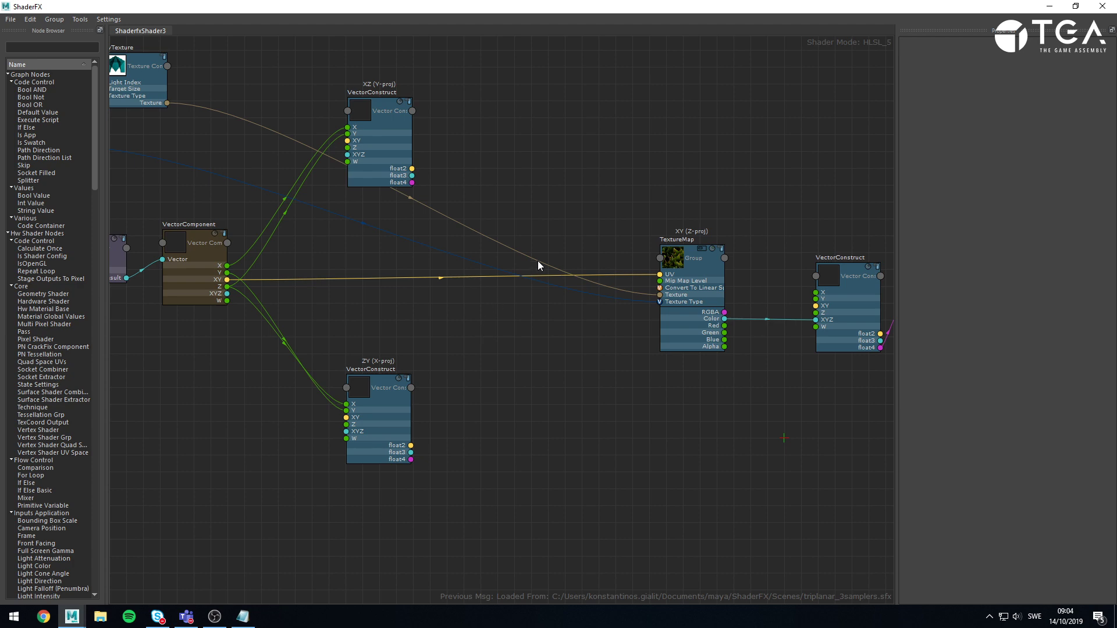
{"action": "left_click", "coordinate": [1050, 6]}
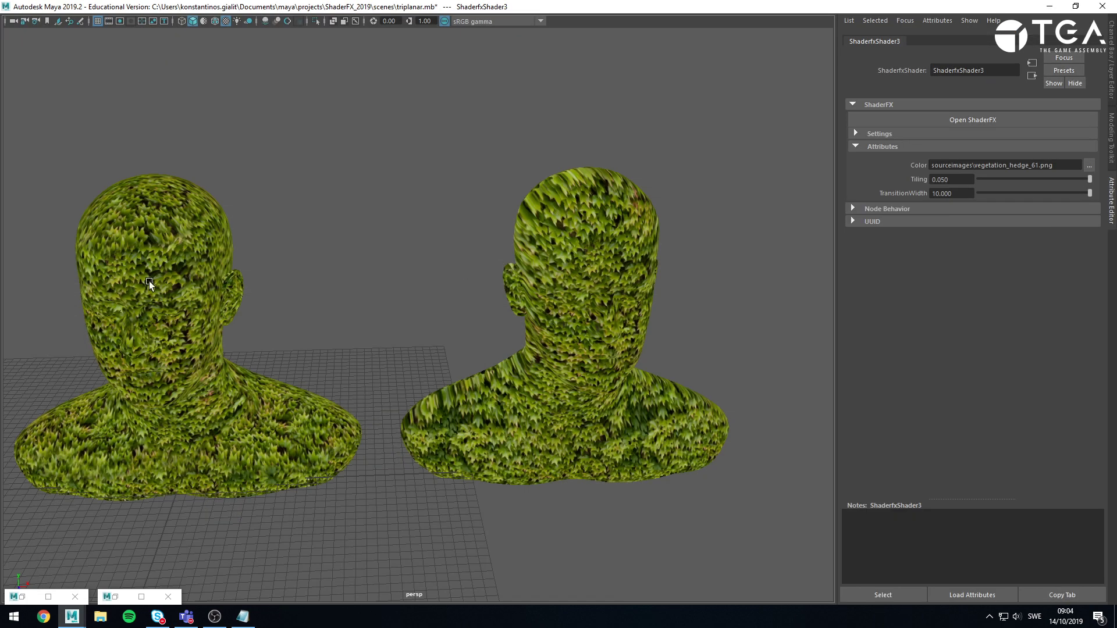
{"action": "left_click_drag", "start_coordinate": [149, 281], "coordinate": [312, 310], "text": "alt"}
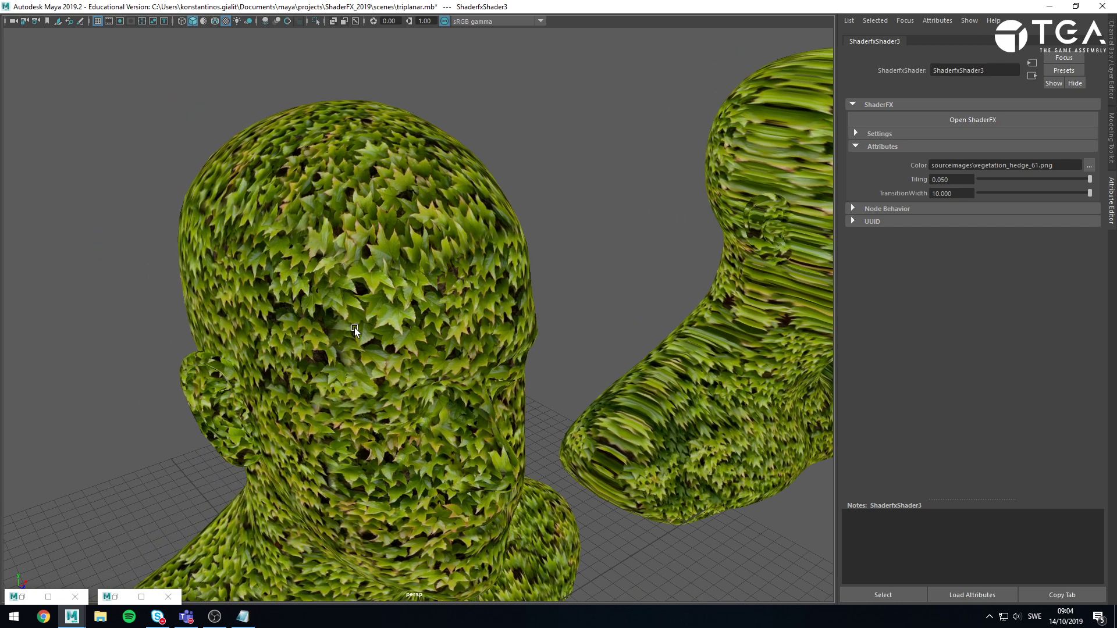
{"action": "left_click_drag", "start_coordinate": [490, 310], "coordinate": [454, 356], "text": "alt"}
{"action": "right_click_drag", "start_coordinate": [453, 356], "coordinate": [469, 240], "text": "alt"}
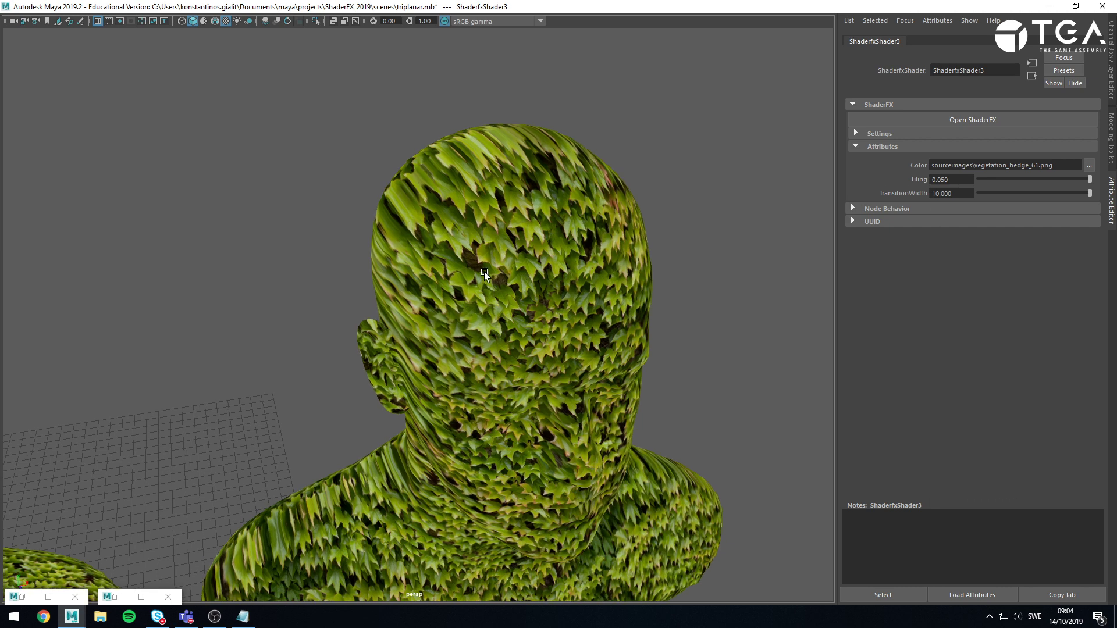
Close the Hypershade and reopen ShaderfxShader3's graph in a maximized ShaderFX window
{"action": "left_click", "coordinate": [142, 598]}
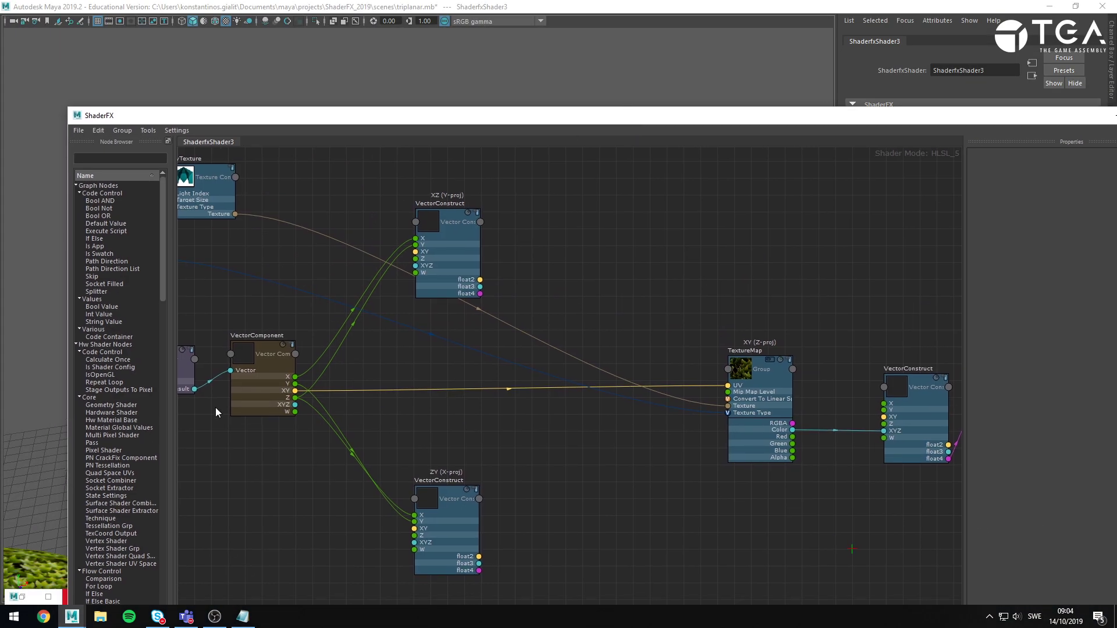
{"action": "left_click", "coordinate": [22, 597]}
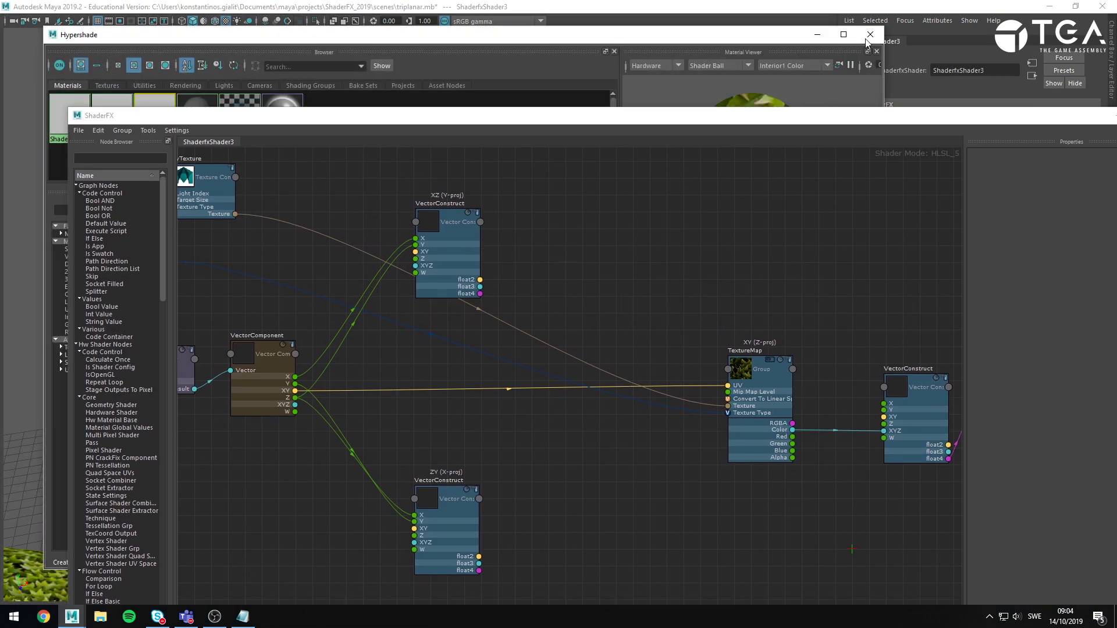
{"action": "left_click", "coordinate": [870, 36]}
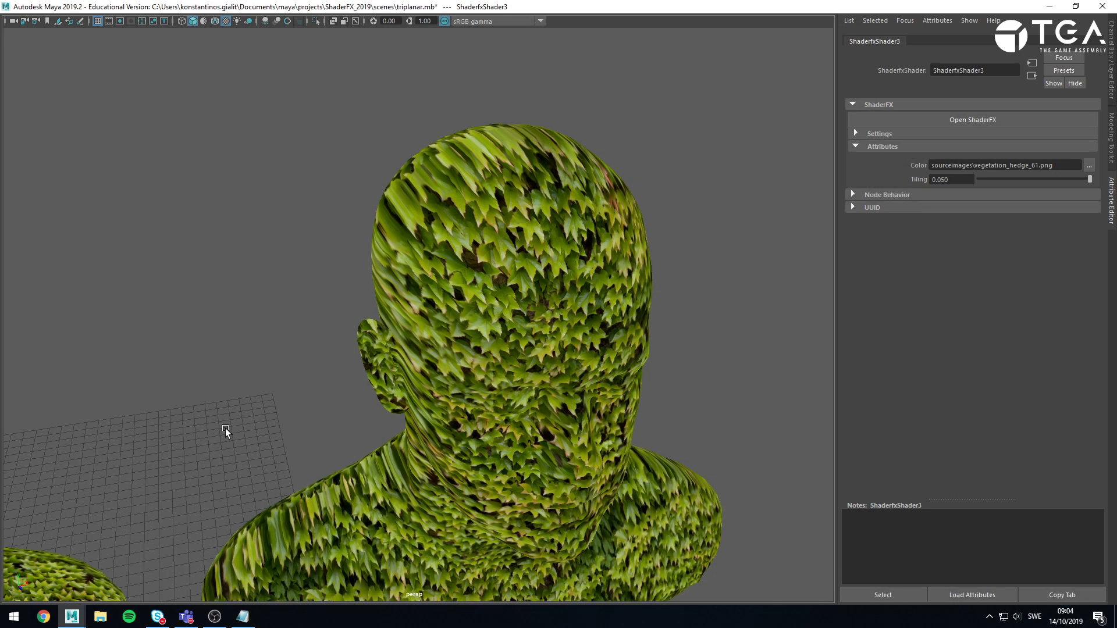
{"action": "left_click", "coordinate": [942, 120]}
{"action": "left_click_drag", "start_coordinate": [698, 118], "coordinate": [653, 6]}
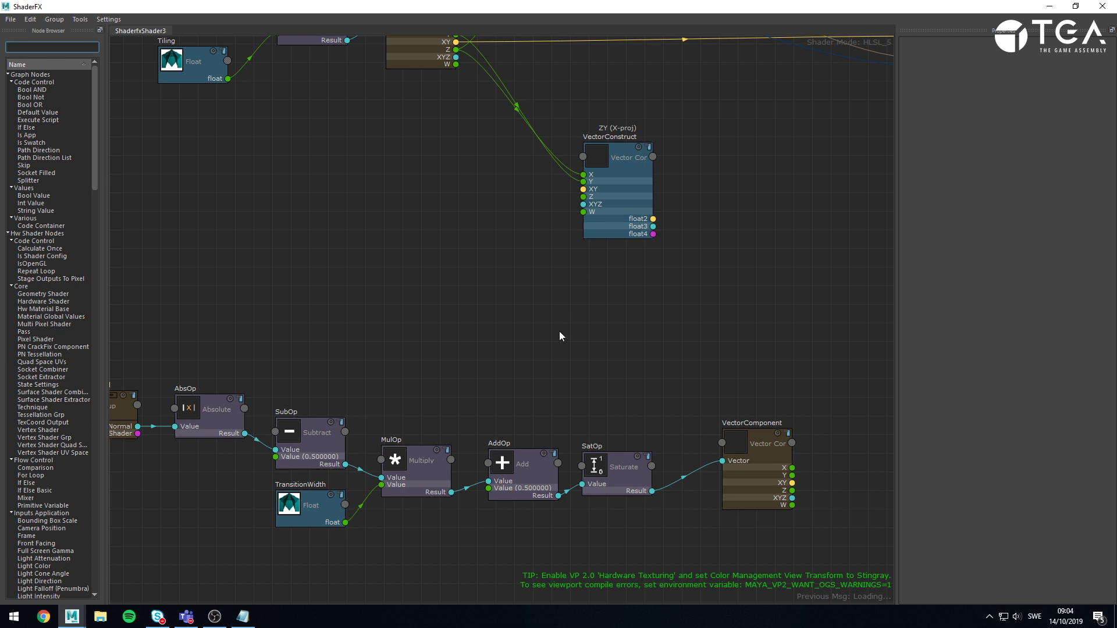
Find the If Else Basic node and add it between the ZY (X-proj) VectorConstruct and the XY TextureMap
{"action": "scroll", "coordinate": [432, 365], "scroll_direction": "down", "scroll_amount": 2}
{"action": "middle_click_drag", "start_coordinate": [431, 365], "coordinate": [377, 383], "text": "alt"}
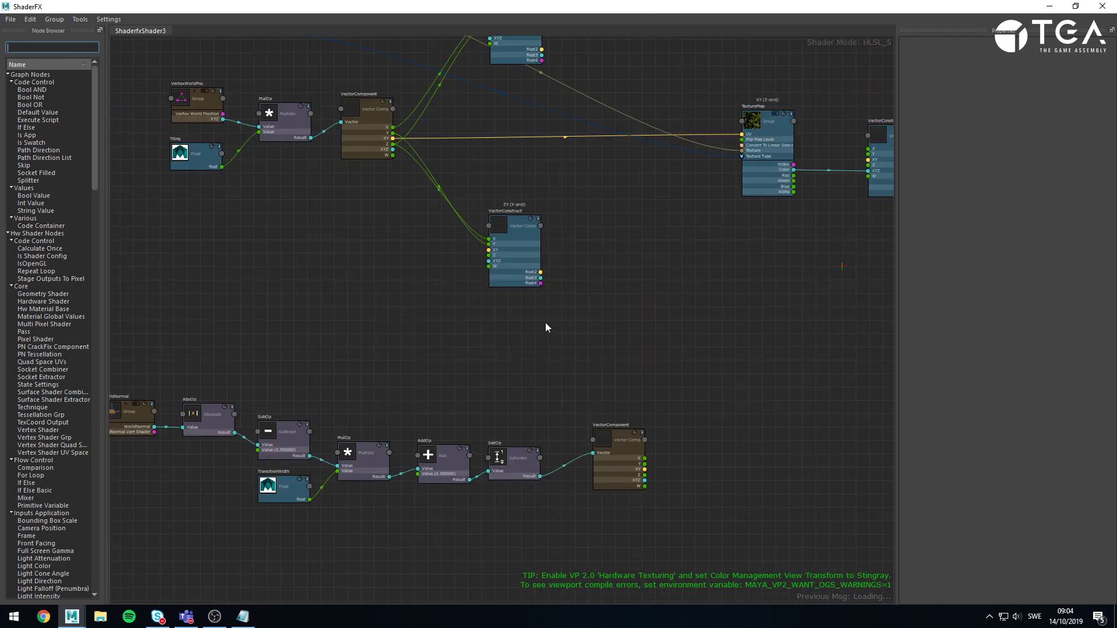
{"action": "middle_click_drag", "start_coordinate": [545, 322], "coordinate": [442, 363], "text": "alt"}
{"action": "left_click", "coordinate": [44, 46]}
{"action": "type", "text": "if"}
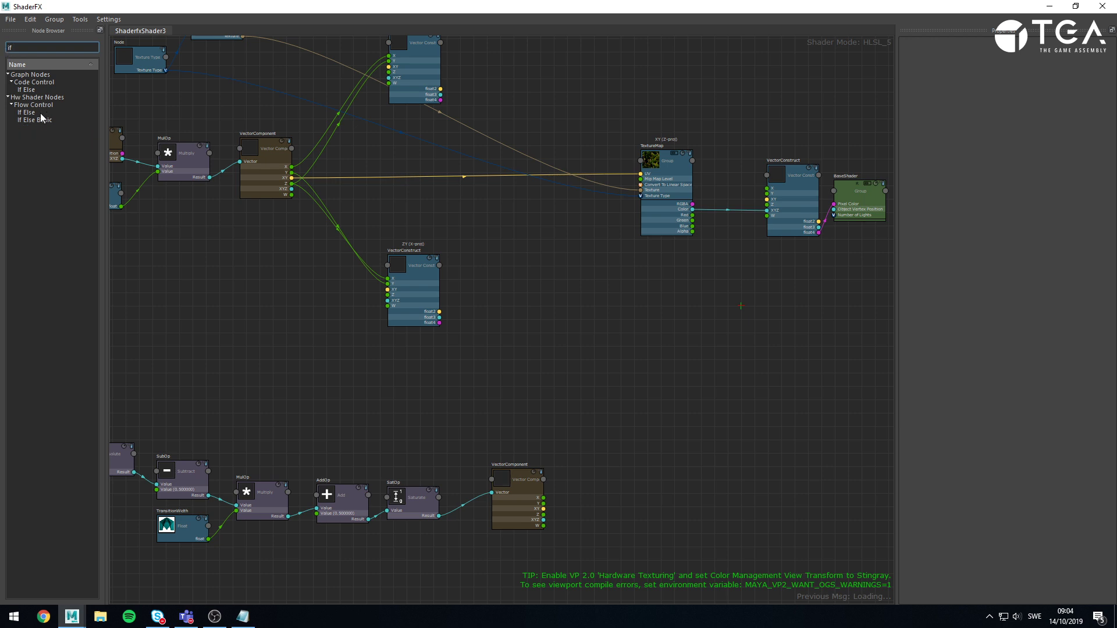
{"action": "left_click_drag", "start_coordinate": [41, 120], "coordinate": [530, 321]}
{"action": "scroll", "coordinate": [570, 319], "scroll_direction": "up", "scroll_amount": 2}
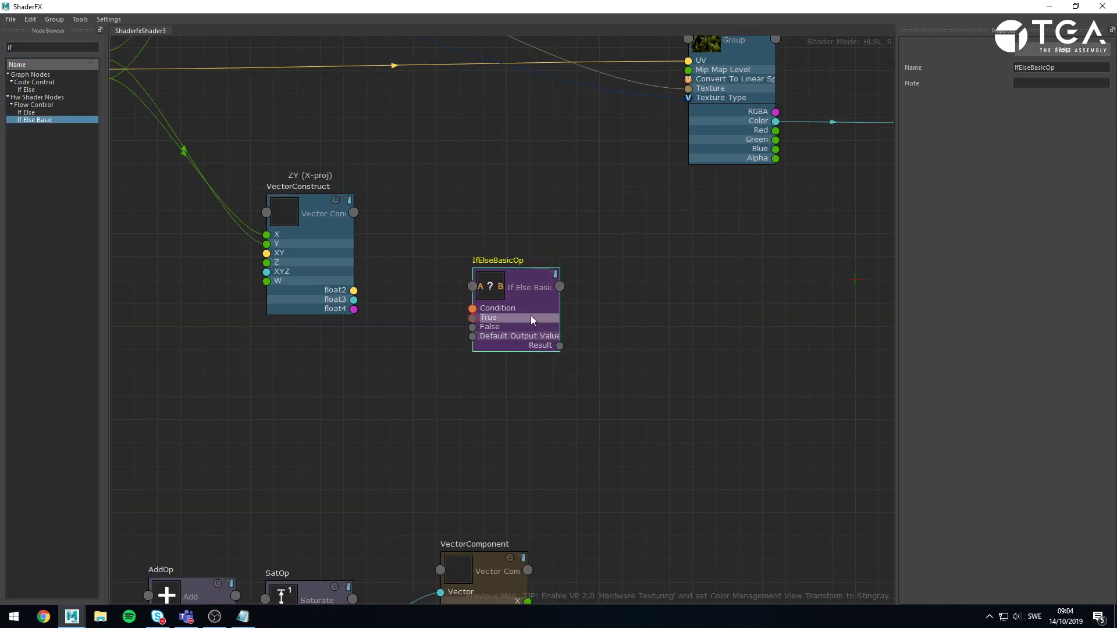
Duplicate the If Else Basic node and place one copy below the XY TextureMap and the other near the normal-mask VectorComponent
{"action": "key", "text": "ctrl+d"}
{"action": "left_click_drag", "start_coordinate": [272, 114], "coordinate": [652, 248]}
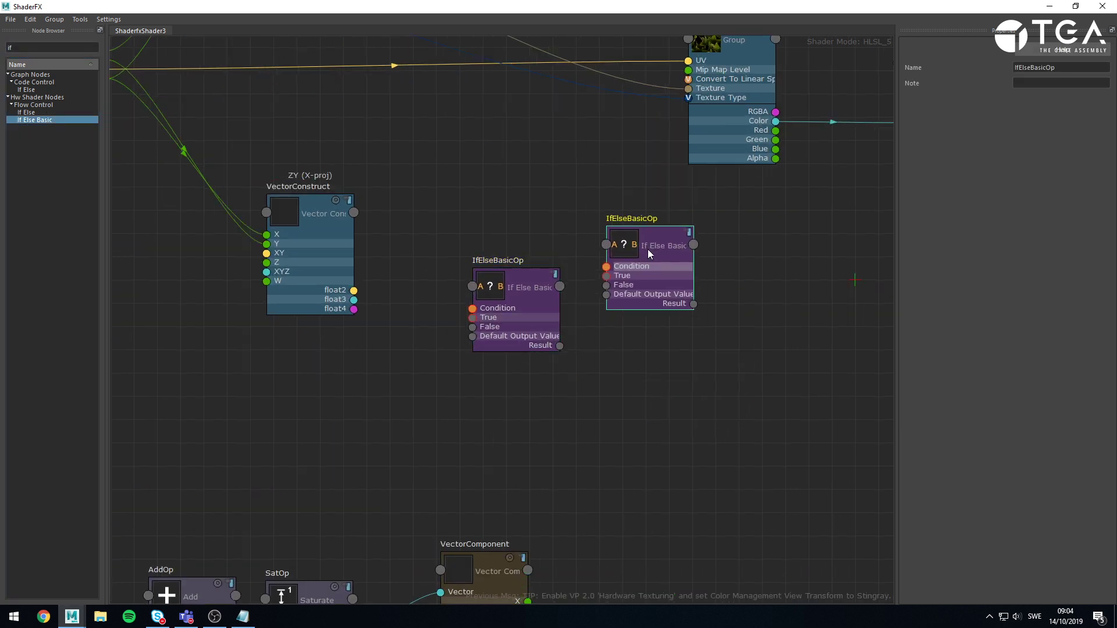
{"action": "left_click", "coordinate": [604, 390]}
{"action": "middle_click_drag", "start_coordinate": [412, 327], "coordinate": [428, 527]}
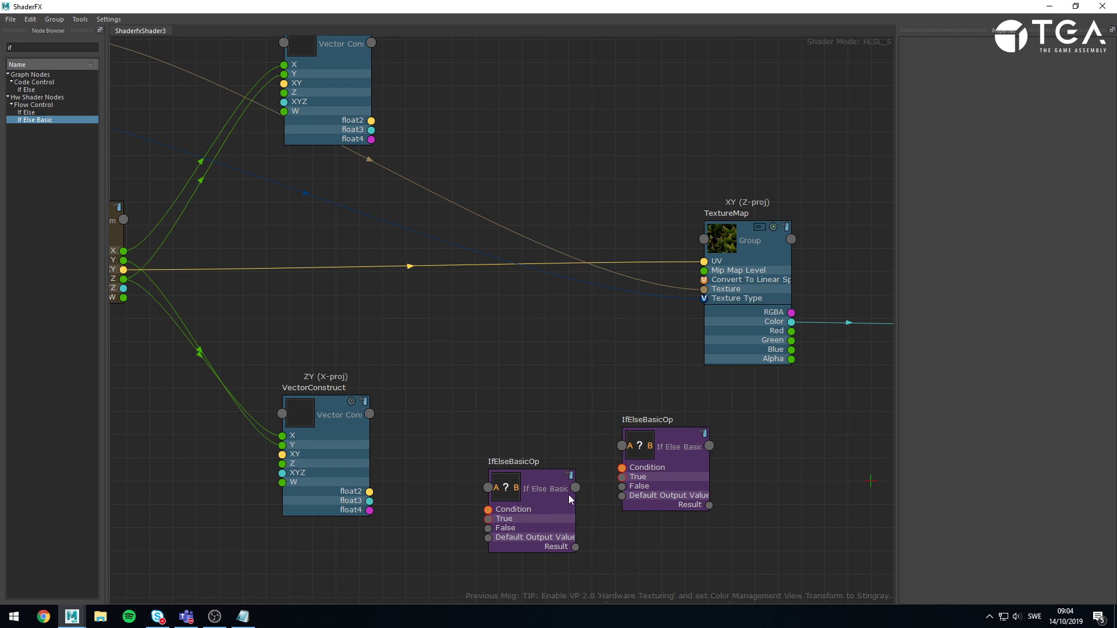
{"action": "scroll", "coordinate": [716, 518], "scroll_direction": "down", "scroll_amount": 3}
{"action": "middle_click_drag", "start_coordinate": [735, 525], "coordinate": [658, 391]}
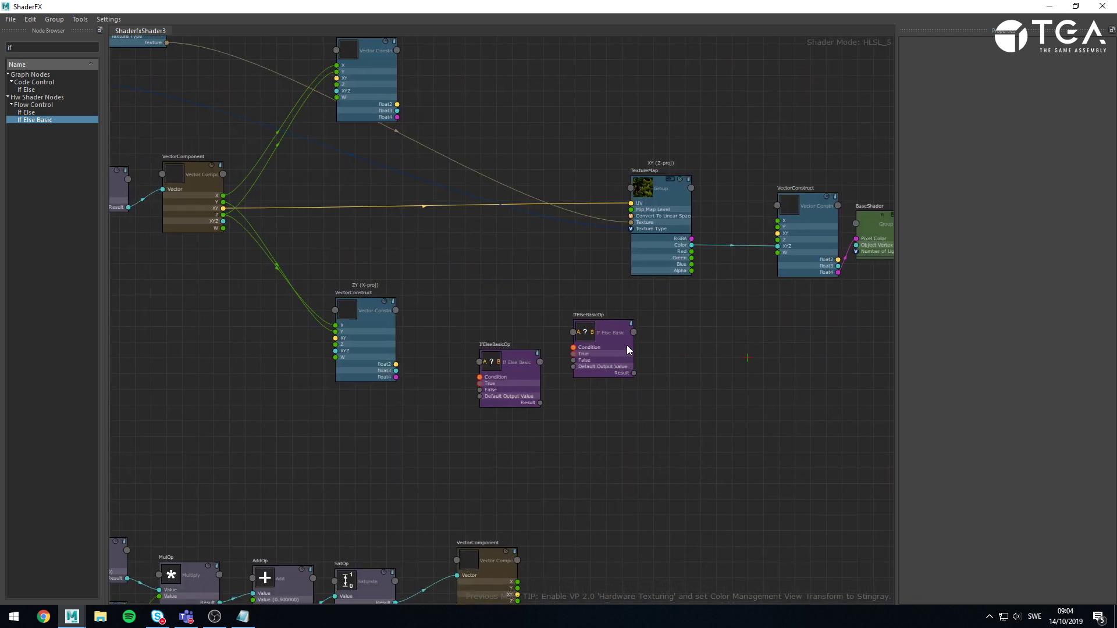
{"action": "left_click_drag", "start_coordinate": [626, 344], "coordinate": [744, 547]}
{"action": "left_click_drag", "start_coordinate": [519, 385], "coordinate": [549, 356]}
{"action": "left_click", "coordinate": [473, 523]}
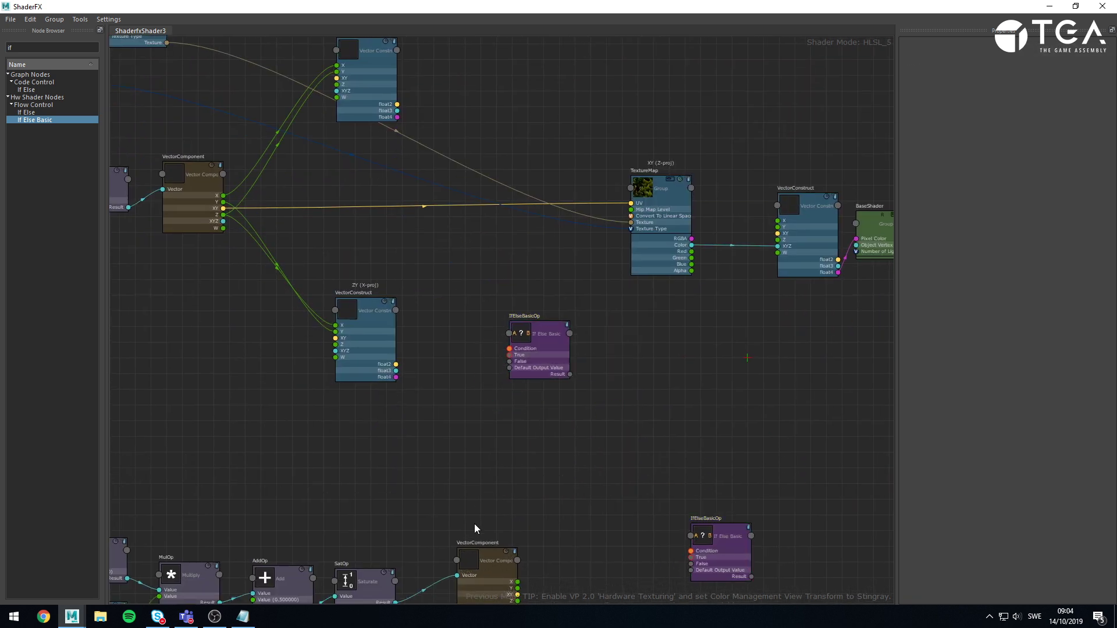
Wire AbsOp's Result straight into the normal VectorComponent and delete the Subtract, TransitionWidth, Multiply, Add and Saturate nodes
{"action": "middle_click_drag", "start_coordinate": [473, 524], "coordinate": [686, 332]}
{"action": "middle_click_drag", "start_coordinate": [453, 336], "coordinate": [470, 333]}
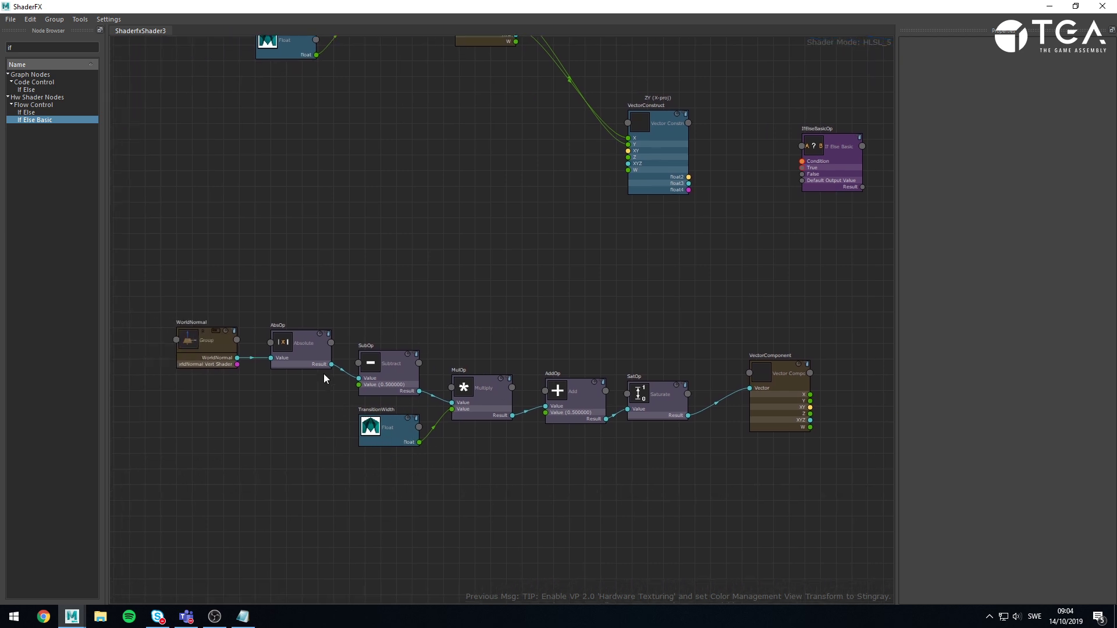
{"action": "left_click_drag", "start_coordinate": [387, 300], "coordinate": [541, 346]}
{"action": "left_click_drag", "start_coordinate": [379, 326], "coordinate": [652, 446]}
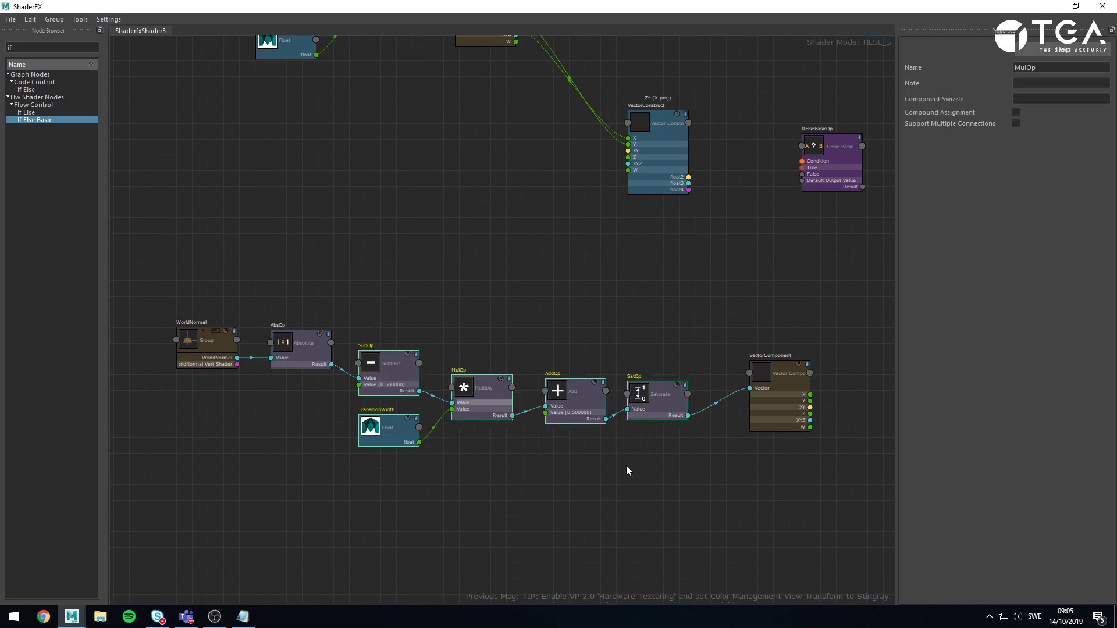
{"action": "left_click", "coordinate": [684, 510]}
{"action": "left_click_drag", "start_coordinate": [333, 364], "coordinate": [750, 388]}
{"action": "left_click_drag", "start_coordinate": [360, 313], "coordinate": [672, 506]}
{"action": "key", "text": "Delete"}
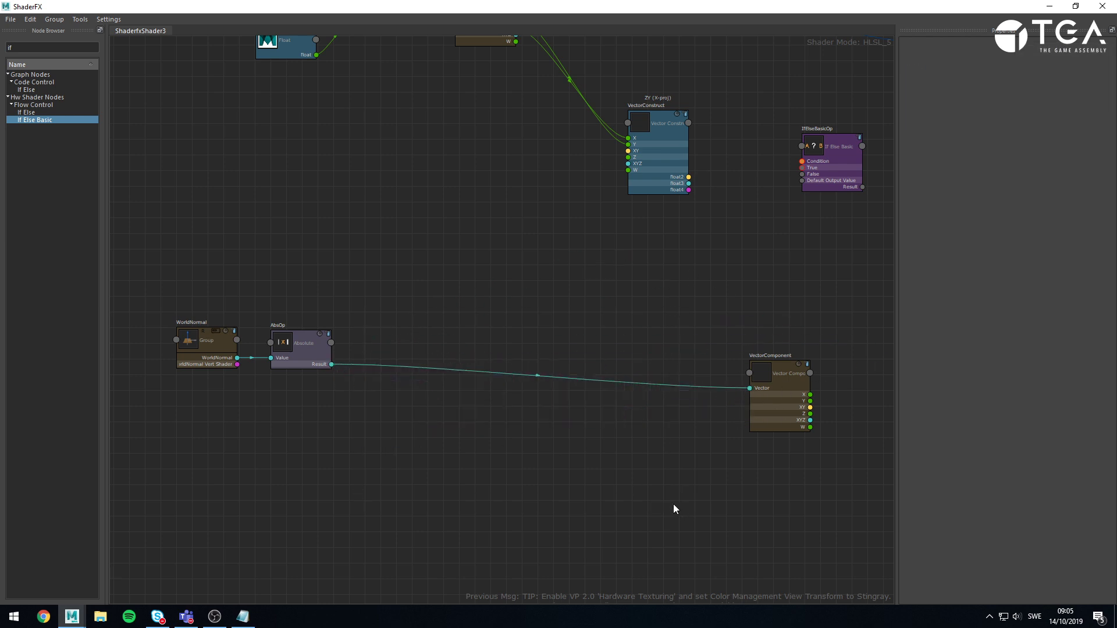
Gather the WorldNormal, AbsOp and VectorComponent nodes close together beneath the ZY (X-proj) VectorConstruct
{"action": "left_click_drag", "start_coordinate": [784, 405], "coordinate": [399, 374]}
{"action": "left_click_drag", "start_coordinate": [452, 431], "coordinate": [169, 273]}
{"action": "left_click_drag", "start_coordinate": [220, 339], "coordinate": [524, 275]}
{"action": "left_click", "coordinate": [733, 169]}
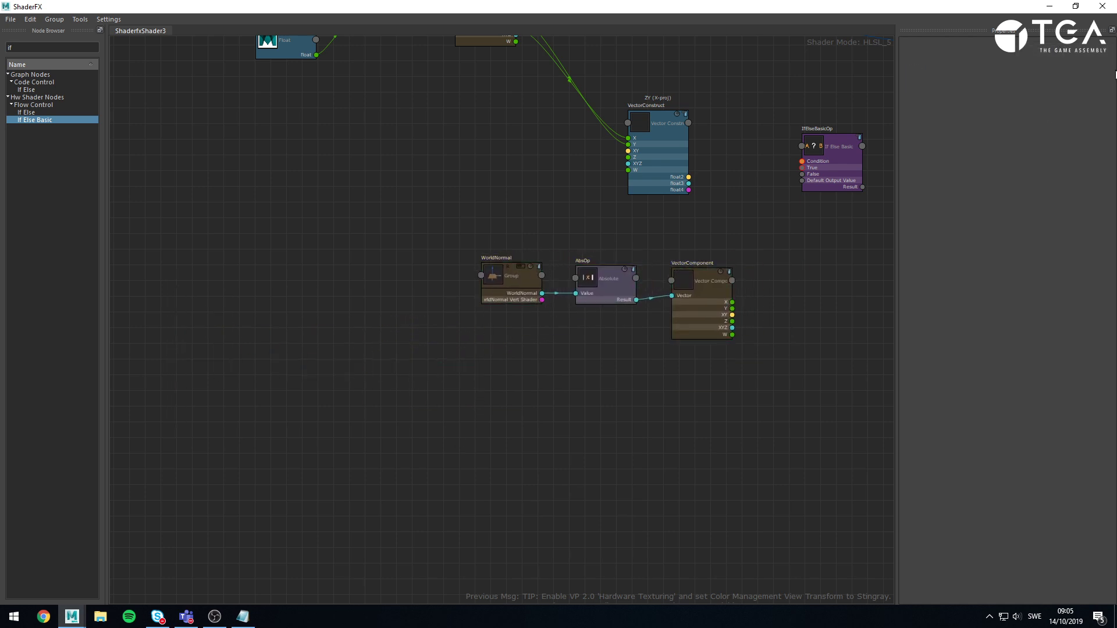
Minimize ShaderFX, inspect the texture stretching on the heads from the side and front, and restore the graph window
{"action": "left_click", "coordinate": [1050, 6]}
{"action": "left_click_drag", "start_coordinate": [626, 440], "coordinate": [427, 406], "text": "alt"}
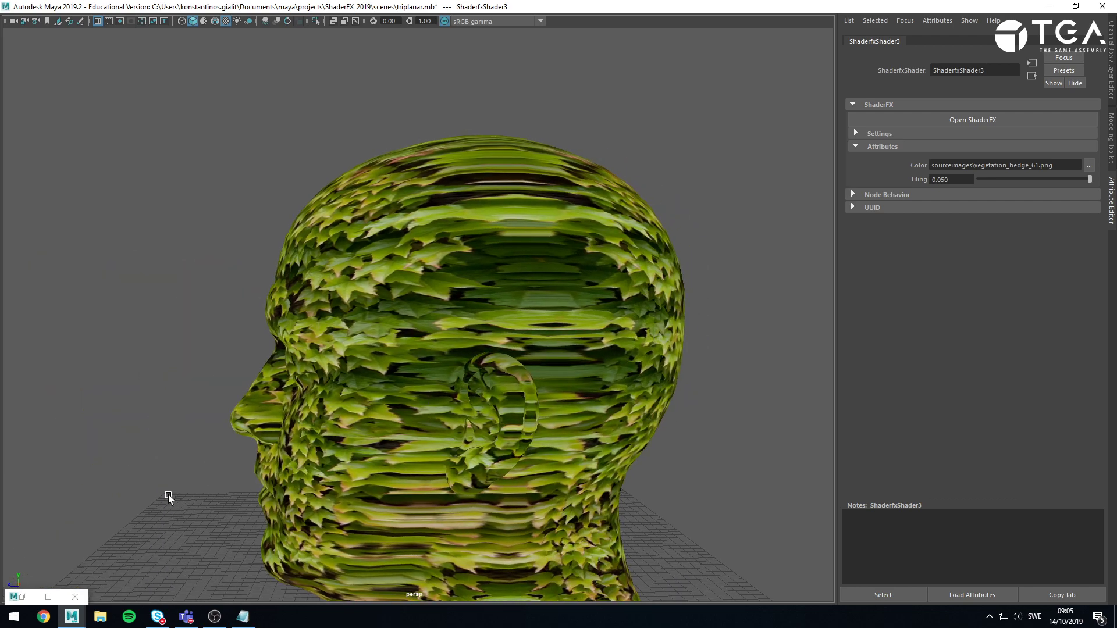
{"action": "left_click_drag", "start_coordinate": [169, 495], "coordinate": [16, 620], "text": "alt"}
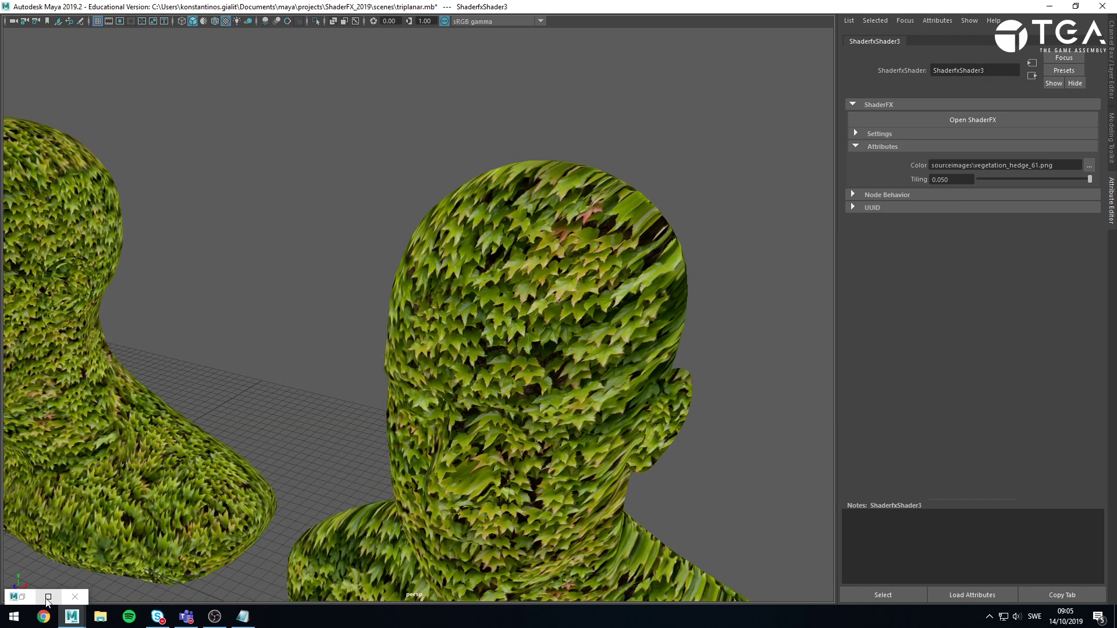
{"action": "left_click", "coordinate": [22, 597]}
Make room beside the upper If Else Basic node, then find the Comparison node and add it next to the normal VectorComponent
{"action": "scroll", "coordinate": [394, 546], "scroll_direction": "up", "scroll_amount": 3}
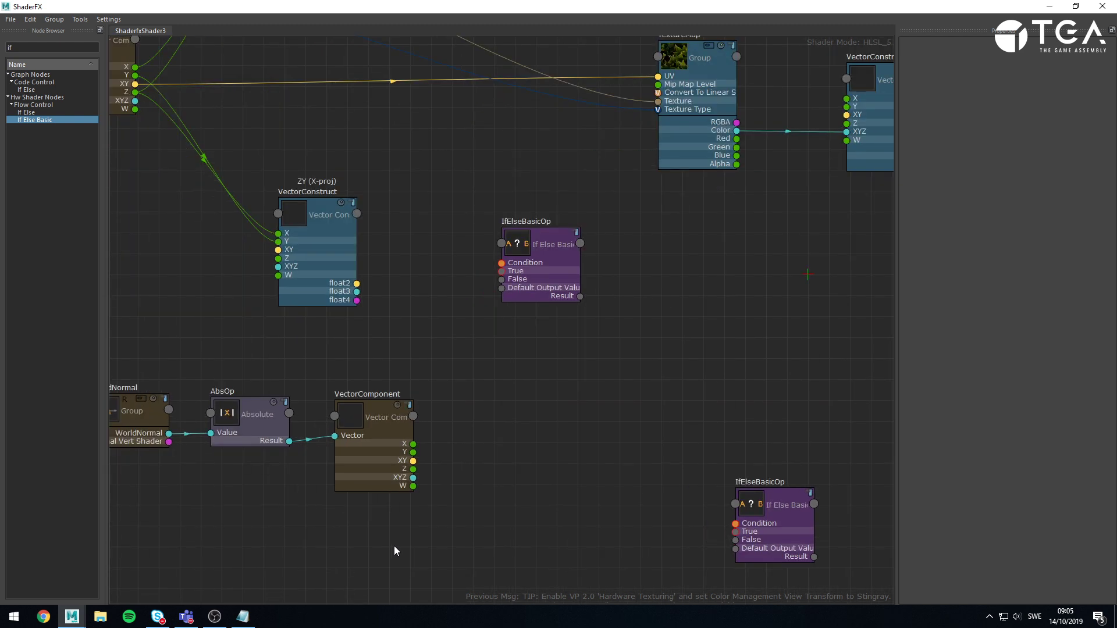
{"action": "left_click_drag", "start_coordinate": [561, 259], "coordinate": [671, 259]}
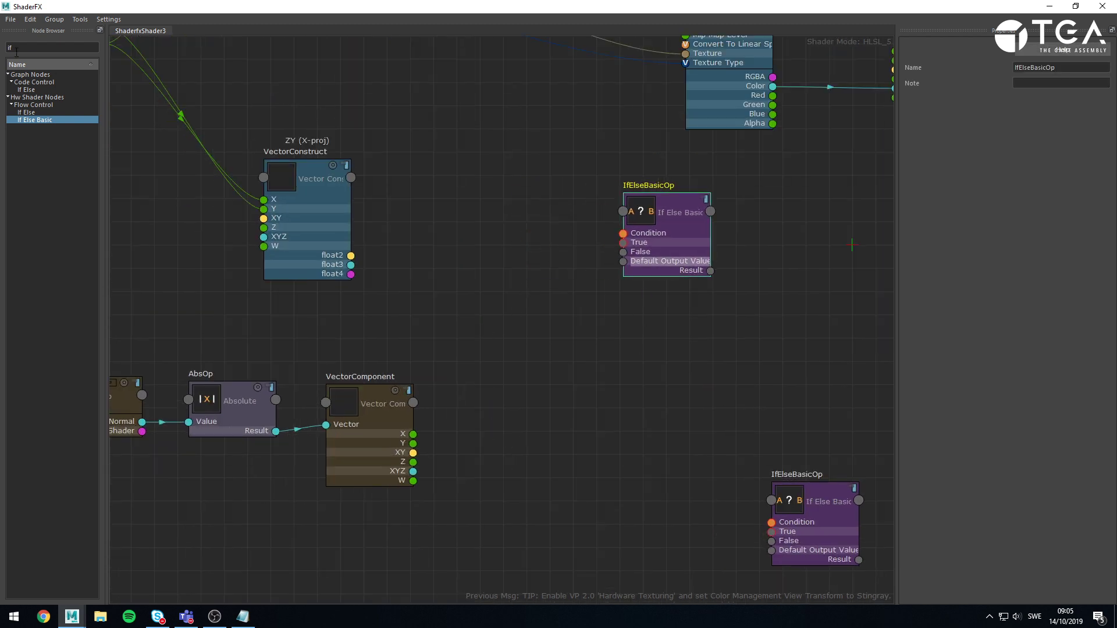
{"action": "left_click_drag", "start_coordinate": [26, 48], "coordinate": [1, 49]}
{"action": "type", "text": "compar"}
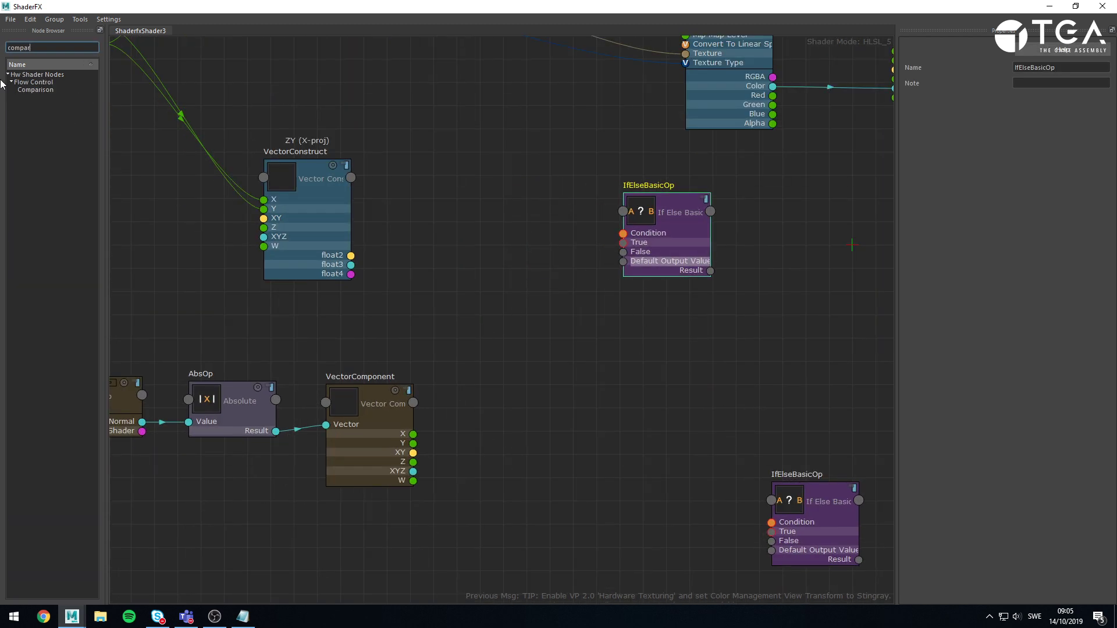
{"action": "left_click_drag", "start_coordinate": [36, 90], "coordinate": [511, 361]}
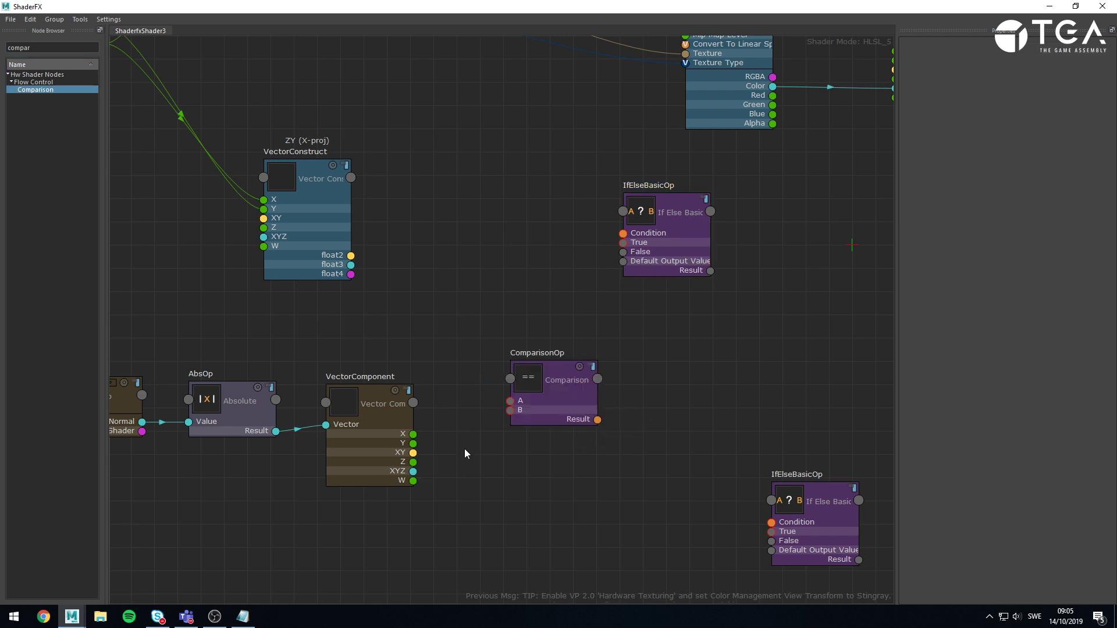
{"action": "middle_click_drag", "start_coordinate": [538, 437], "coordinate": [531, 375]}
{"action": "left_click_drag", "start_coordinate": [551, 347], "coordinate": [566, 352]}
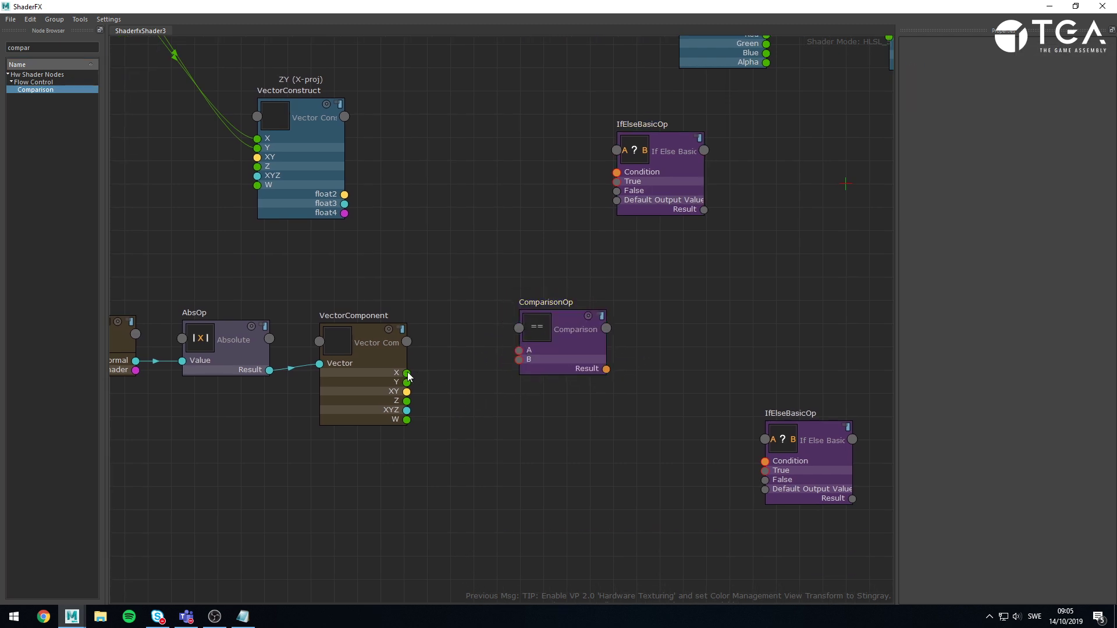
Connect the normal VectorComponent's X output to the Comparison's A input and view the Comparison's operator options
{"action": "left_click_drag", "start_coordinate": [407, 372], "coordinate": [545, 351]}
{"action": "left_click", "coordinate": [546, 332]}
{"action": "left_click", "coordinate": [665, 282]}
{"action": "left_click", "coordinate": [564, 351]}
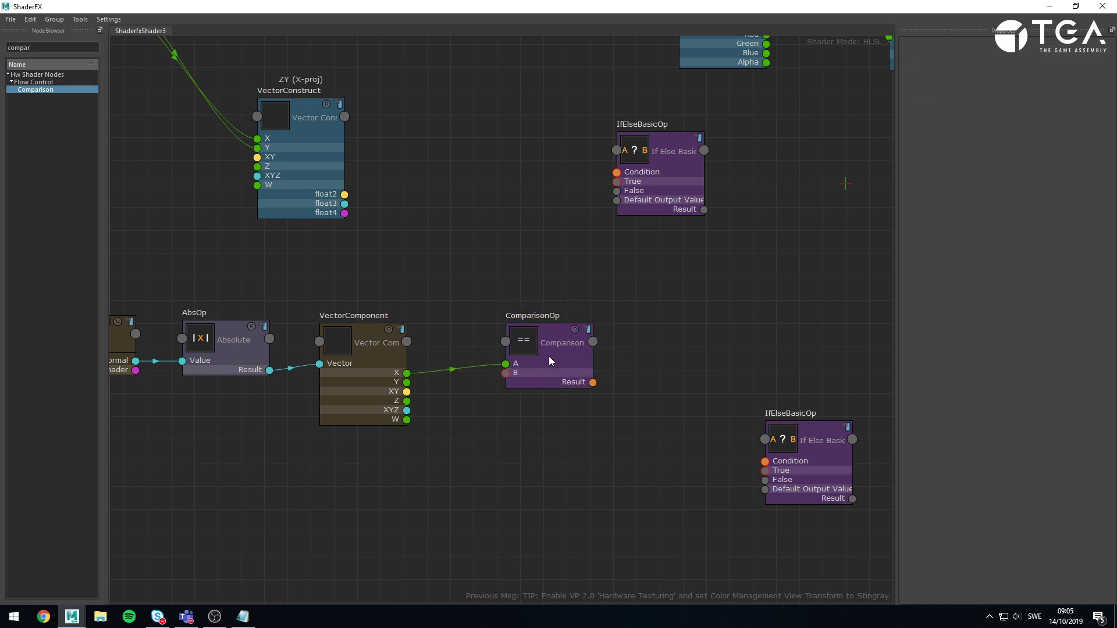
{"action": "left_click", "coordinate": [549, 354]}
{"action": "left_click", "coordinate": [1060, 98]}
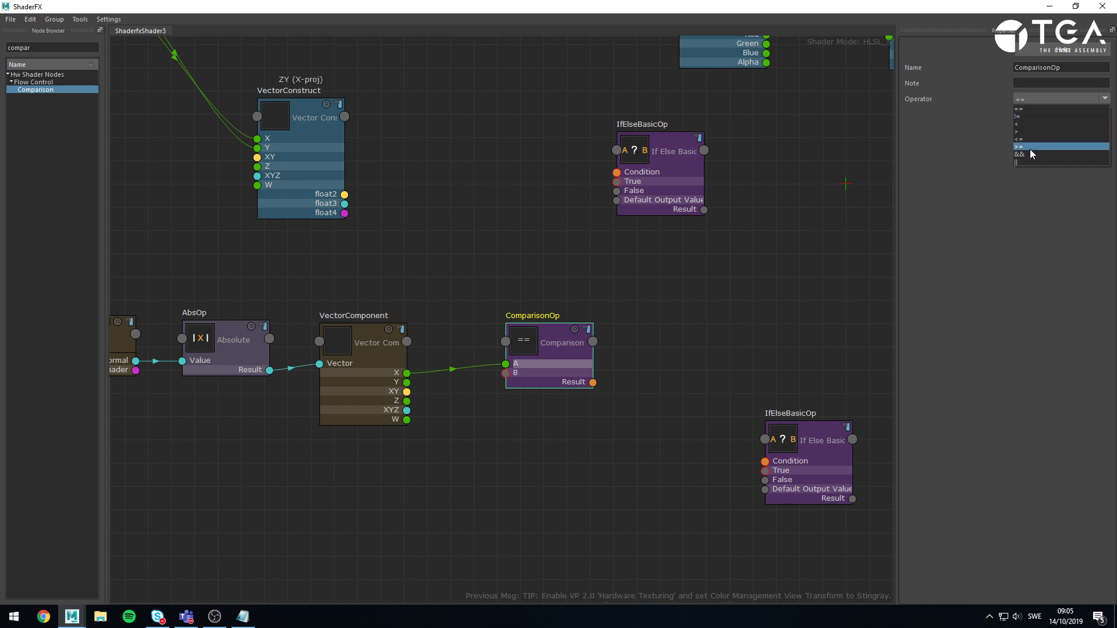
{"action": "left_click", "coordinate": [671, 303]}
Reposition the upper If Else Basic node above the Comparison node to clear space for its connections
{"action": "left_click_drag", "start_coordinate": [662, 210], "coordinate": [710, 274]}
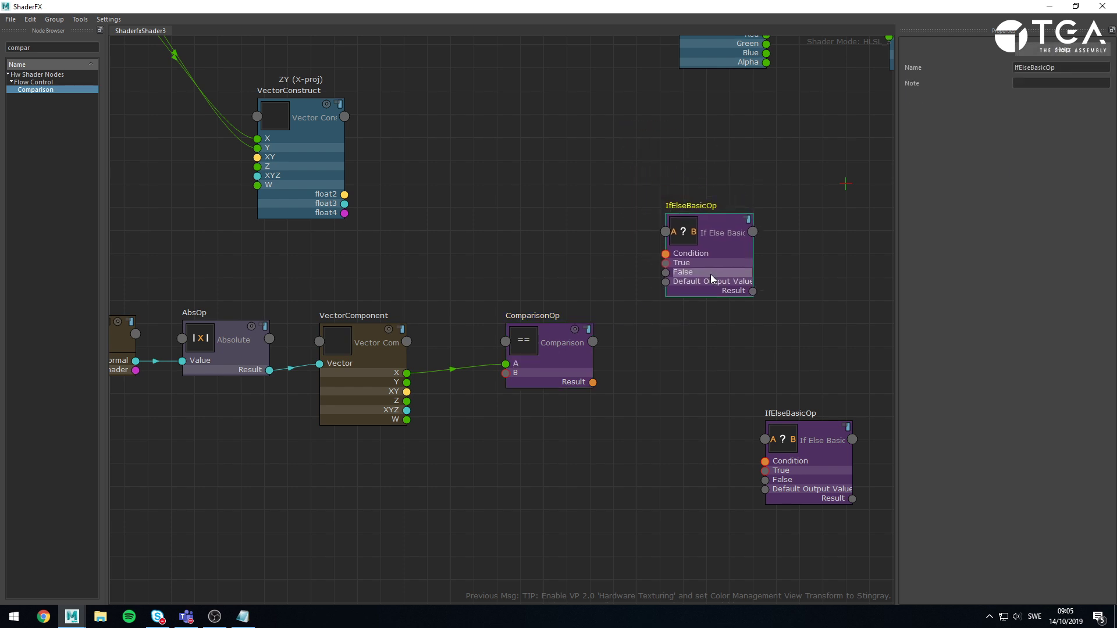
{"action": "mouse_move", "coordinate": [698, 235]}
{"action": "left_mouse_down"}
{"action": "mouse_move", "coordinate": [714, 274]}
{"action": "mouse_move", "coordinate": [706, 217]}
{"action": "left_mouse_up"}
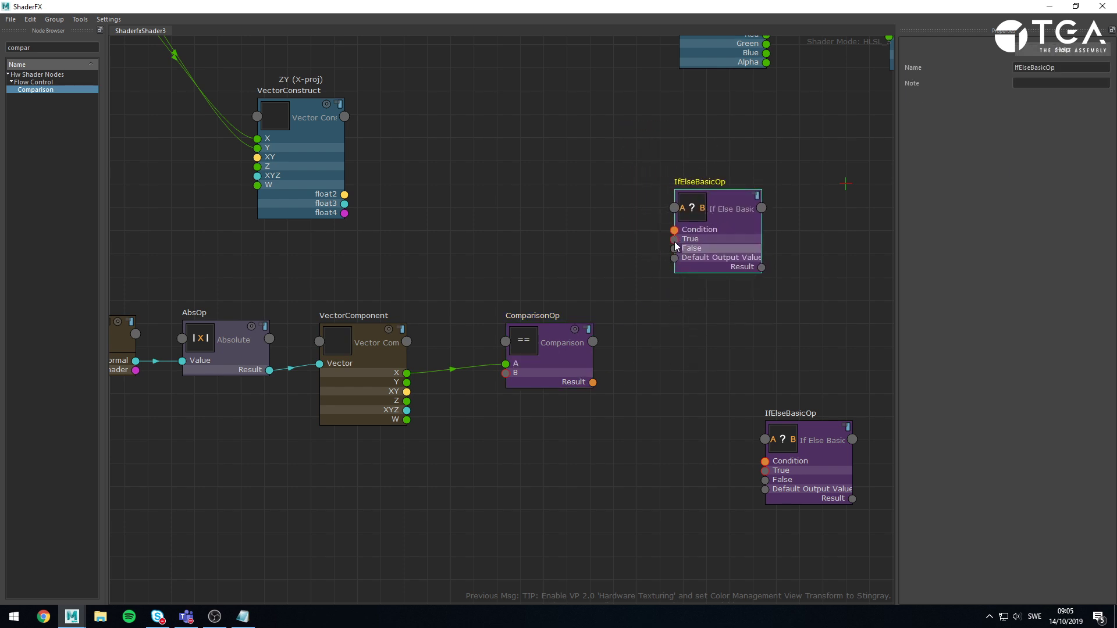
{"action": "left_click_drag", "start_coordinate": [726, 232], "coordinate": [706, 204]}
{"action": "left_click", "coordinate": [519, 203]}
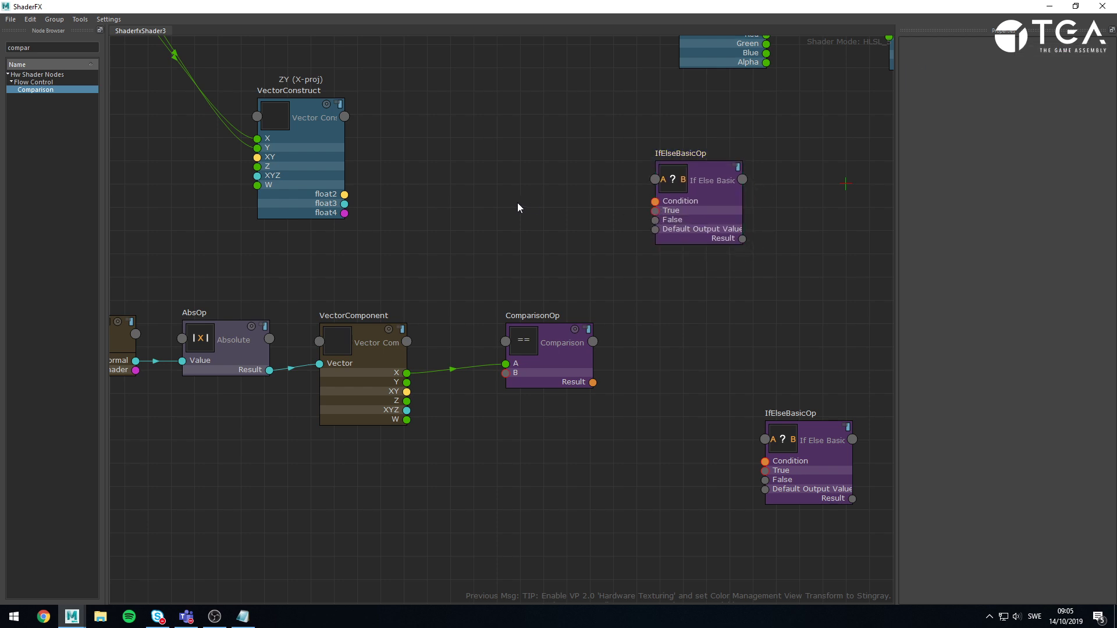
Add a Float node below the normal VectorComponent and connect it to the Comparison's B input
{"action": "double_click", "coordinate": [8, 47]}
{"action": "type", "text": "float"}
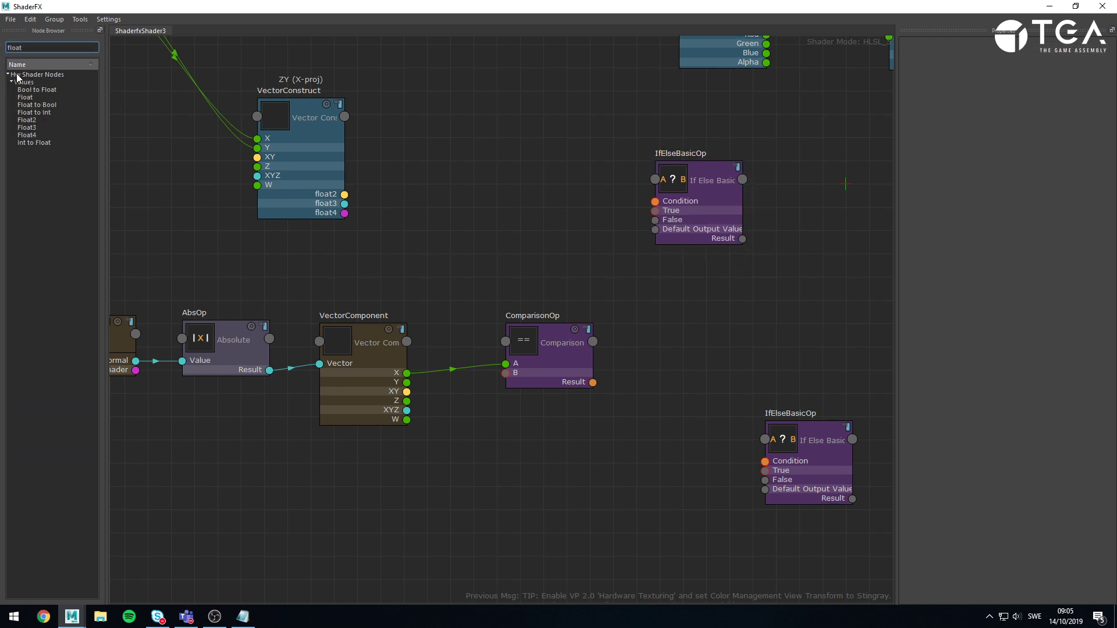
{"action": "left_click_drag", "start_coordinate": [25, 97], "coordinate": [442, 524]}
{"action": "left_click_drag", "start_coordinate": [557, 379], "coordinate": [602, 399]}
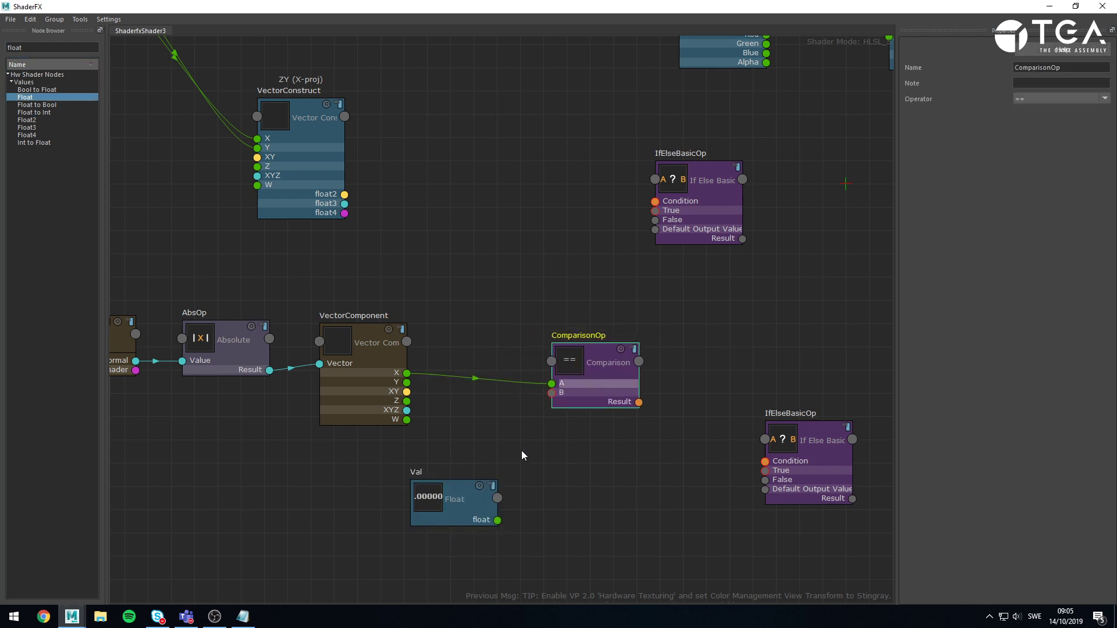
{"action": "mouse_move", "coordinate": [466, 510]}
{"action": "left_mouse_down"}
{"action": "mouse_move", "coordinate": [415, 511]}
{"action": "mouse_move", "coordinate": [523, 433]}
{"action": "mouse_move", "coordinate": [554, 394]}
{"action": "left_mouse_up"}
Set the Comparison node's operator to greater than (>)
{"action": "left_click", "coordinate": [593, 396]}
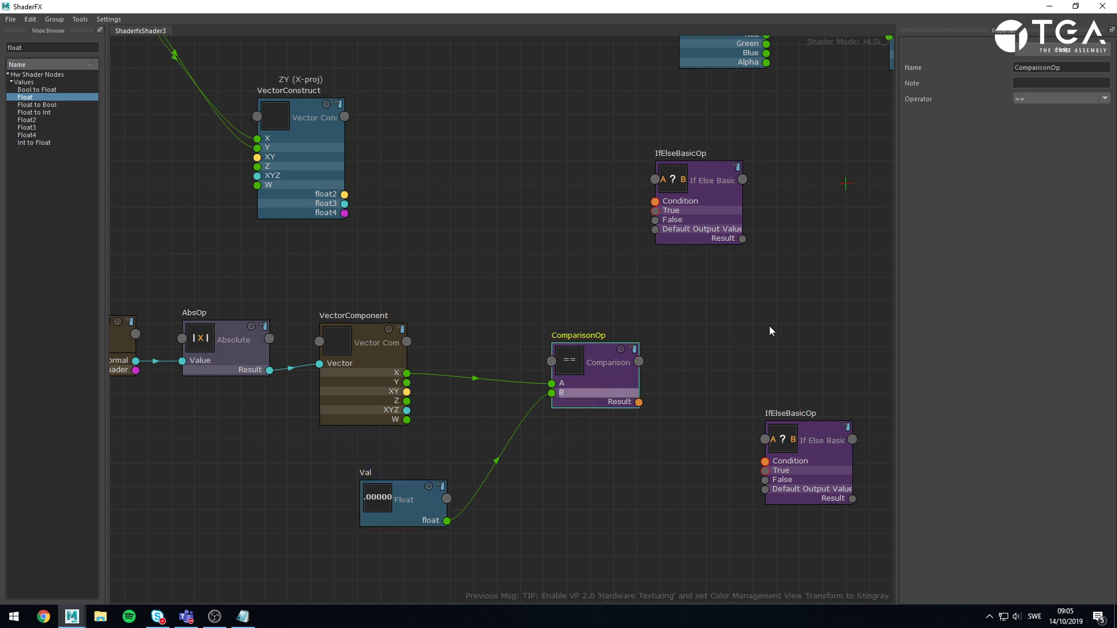
{"action": "left_click", "coordinate": [1031, 100]}
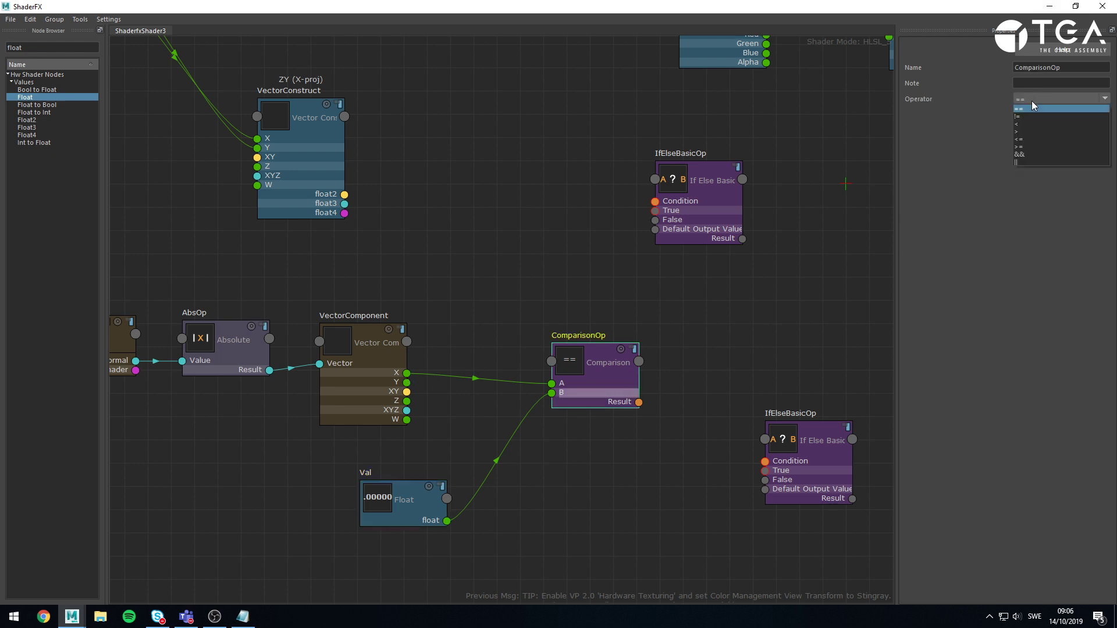
{"action": "left_click", "coordinate": [1025, 130]}
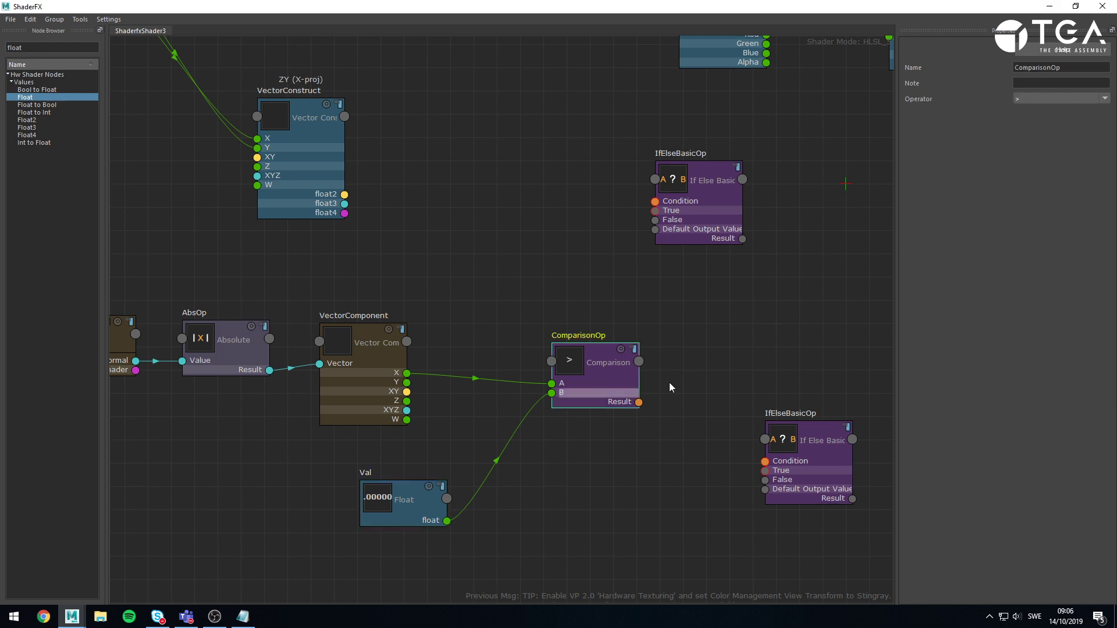
{"action": "left_click", "coordinate": [1087, 100]}
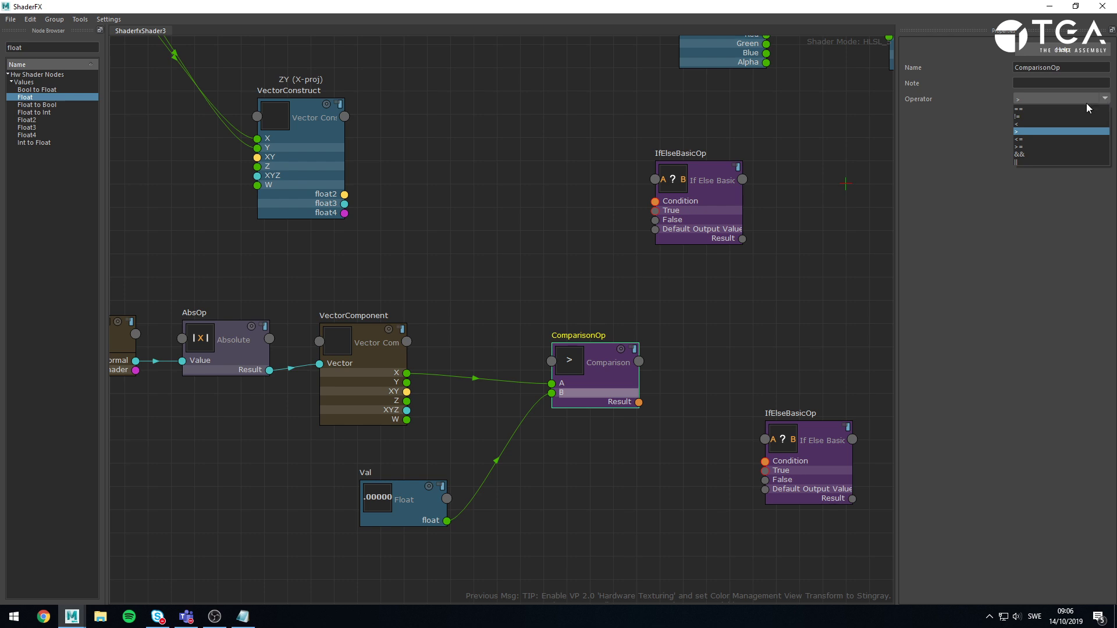
{"action": "left_click", "coordinate": [1024, 133]}
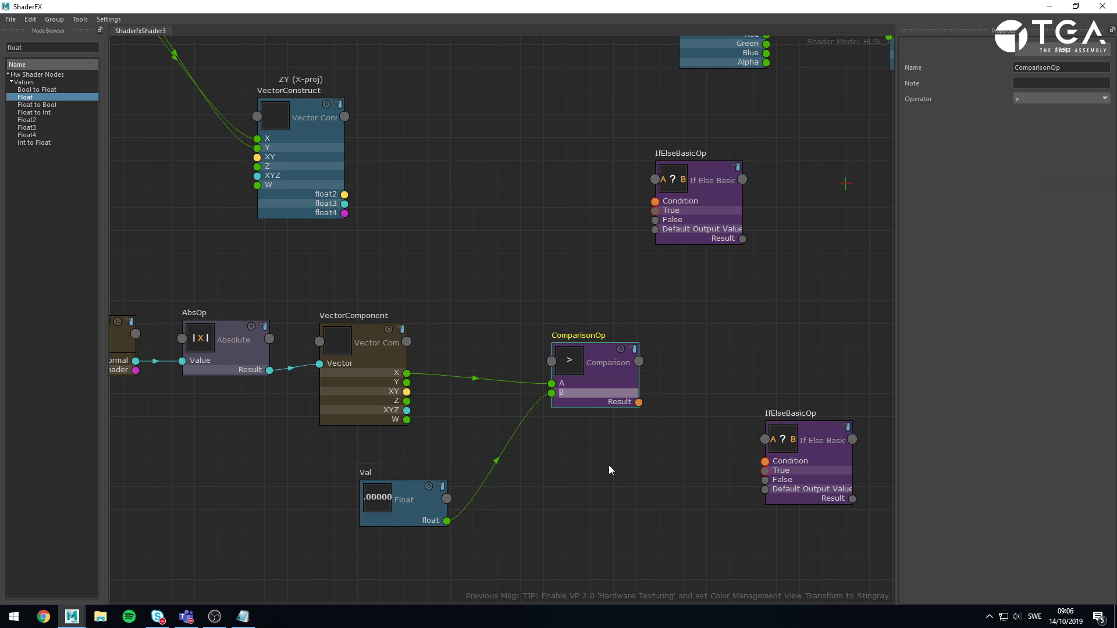
Set the Float node's value to 0.5 and align it and the Comparison with the normal VectorComponent
{"action": "left_click", "coordinate": [372, 497]}
{"action": "left_click_drag", "start_coordinate": [1039, 98], "coordinate": [971, 99]}
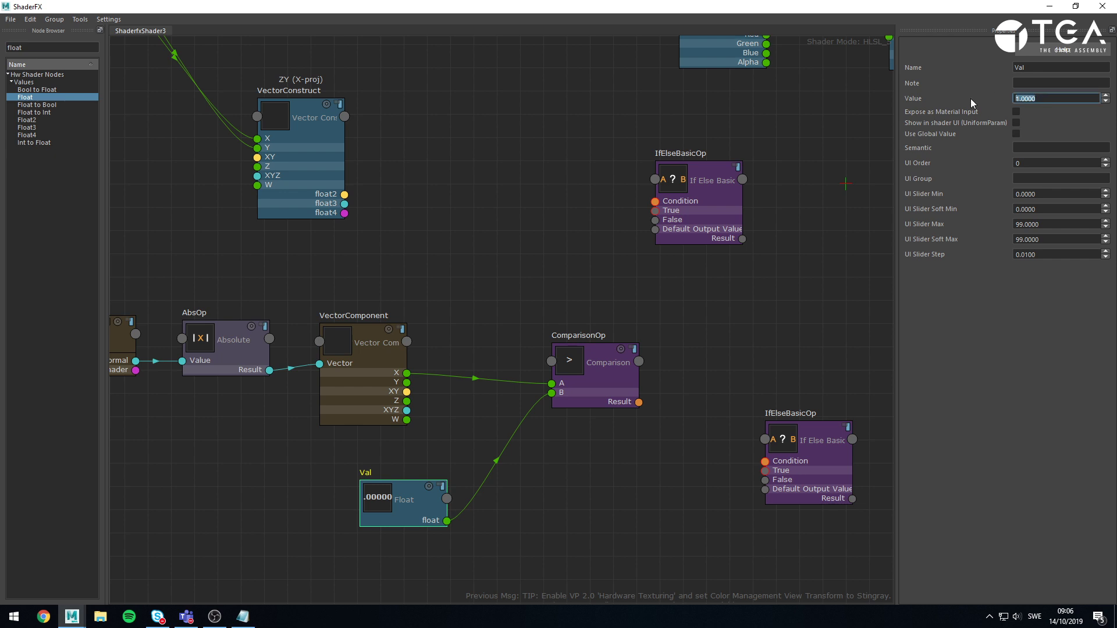
{"action": "type", "text": "0.5"}
{"action": "key", "text": "Return"}
{"action": "left_click_drag", "start_coordinate": [588, 399], "coordinate": [572, 431]}
{"action": "left_click_drag", "start_coordinate": [420, 522], "coordinate": [367, 515]}
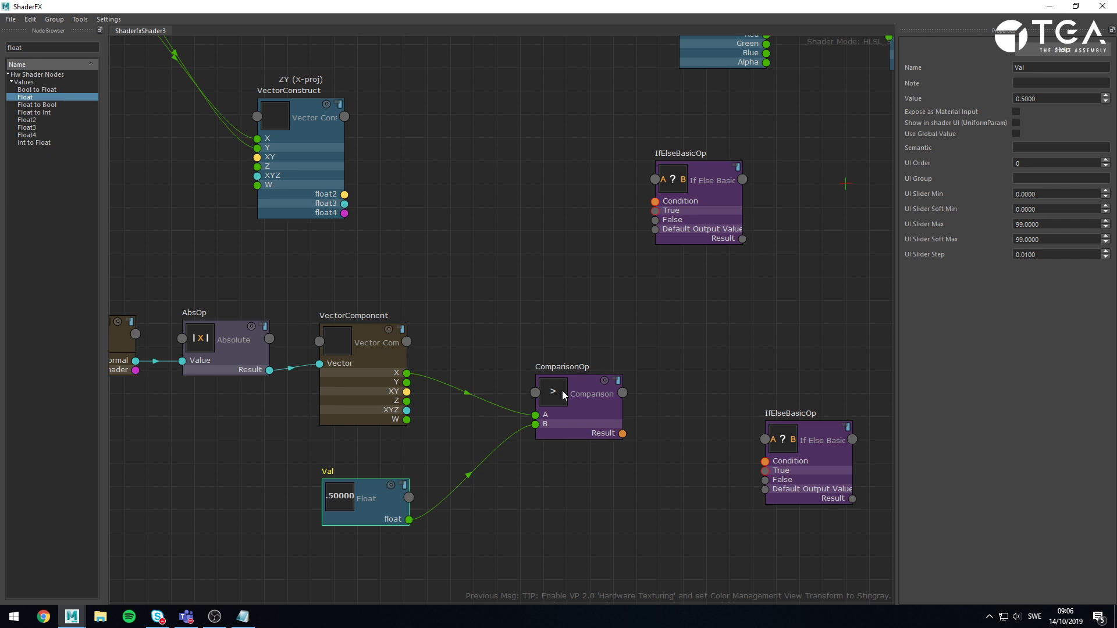
{"action": "left_click_drag", "start_coordinate": [383, 504], "coordinate": [380, 497]}
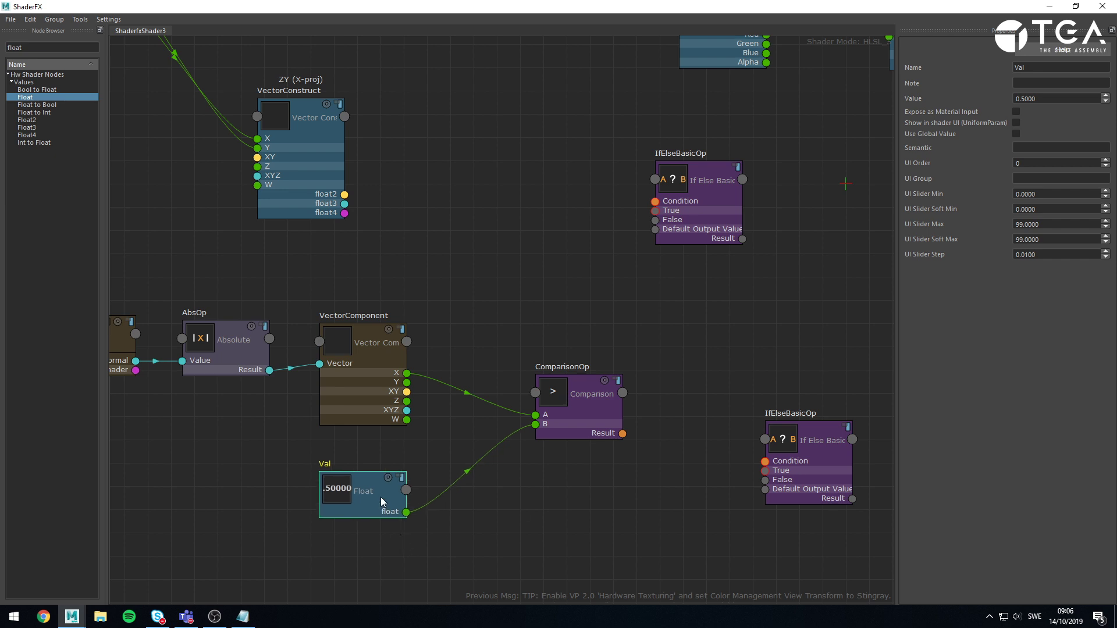
Connect the Comparison's Result to the upper If Else Basic node's Condition and spread the two nodes apart
{"action": "left_click_drag", "start_coordinate": [603, 416], "coordinate": [656, 202]}
{"action": "left_click", "coordinate": [611, 431]}
{"action": "left_click_drag", "start_coordinate": [709, 186], "coordinate": [779, 255]}
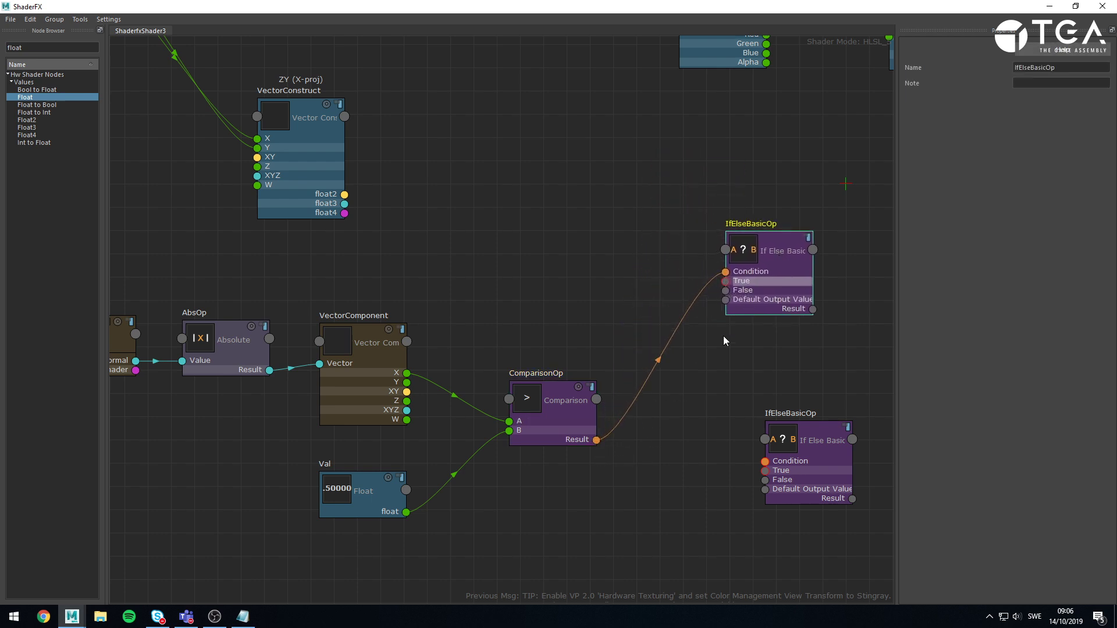
{"action": "left_click", "coordinate": [723, 336]}
{"action": "left_click_drag", "start_coordinate": [597, 440], "coordinate": [625, 338]}
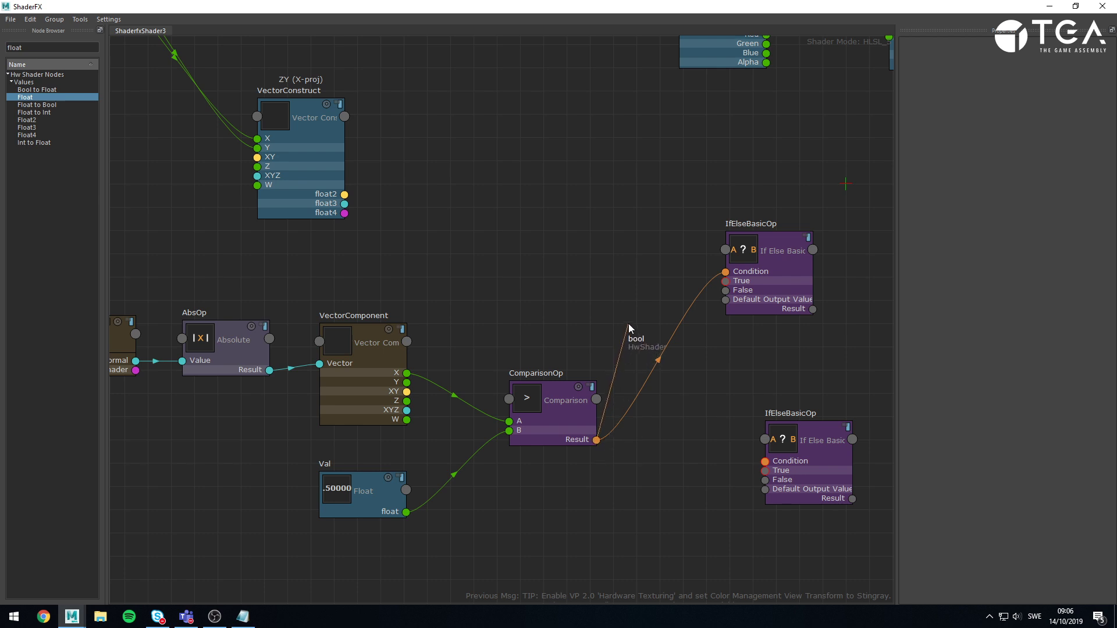
{"action": "left_click_drag", "start_coordinate": [628, 323], "coordinate": [629, 322]}
Connect the ZY (X-proj) VectorConstruct's float2 output to the upper If Else Basic node's True input
{"action": "middle_click_drag", "start_coordinate": [435, 203], "coordinate": [441, 345]}
{"action": "scroll", "coordinate": [466, 329], "scroll_direction": "down", "scroll_amount": 4}
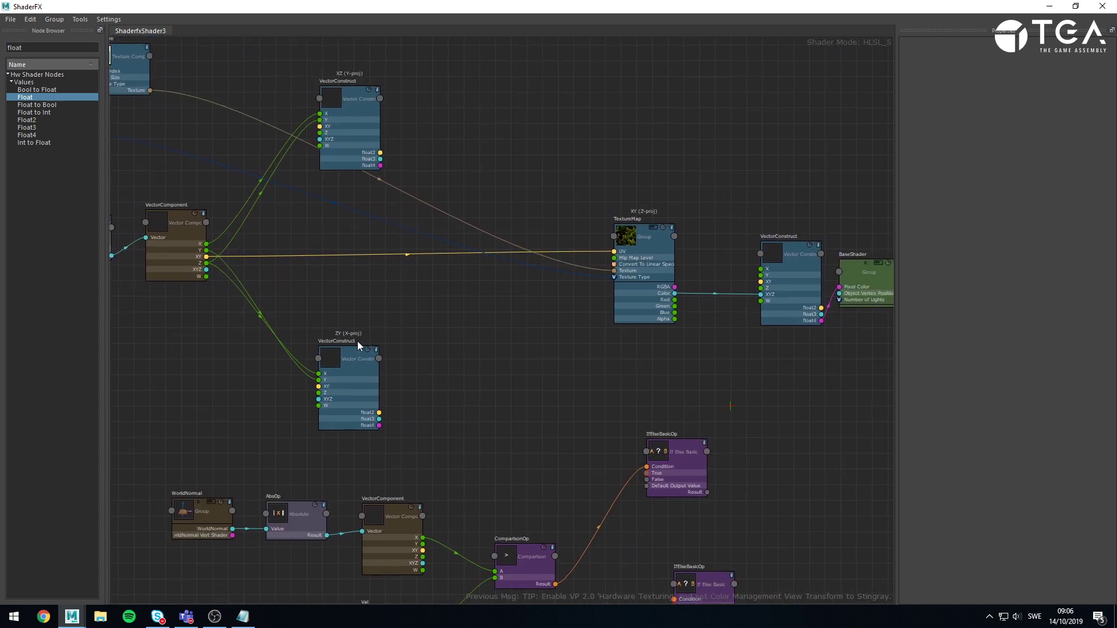
{"action": "left_click_drag", "start_coordinate": [379, 413], "coordinate": [653, 473]}
Move the XY TextureMap closer to the projection VectorConstructs and check the XZ and ZY VectorConstructs' properties
{"action": "left_click_drag", "start_coordinate": [647, 260], "coordinate": [550, 243]}
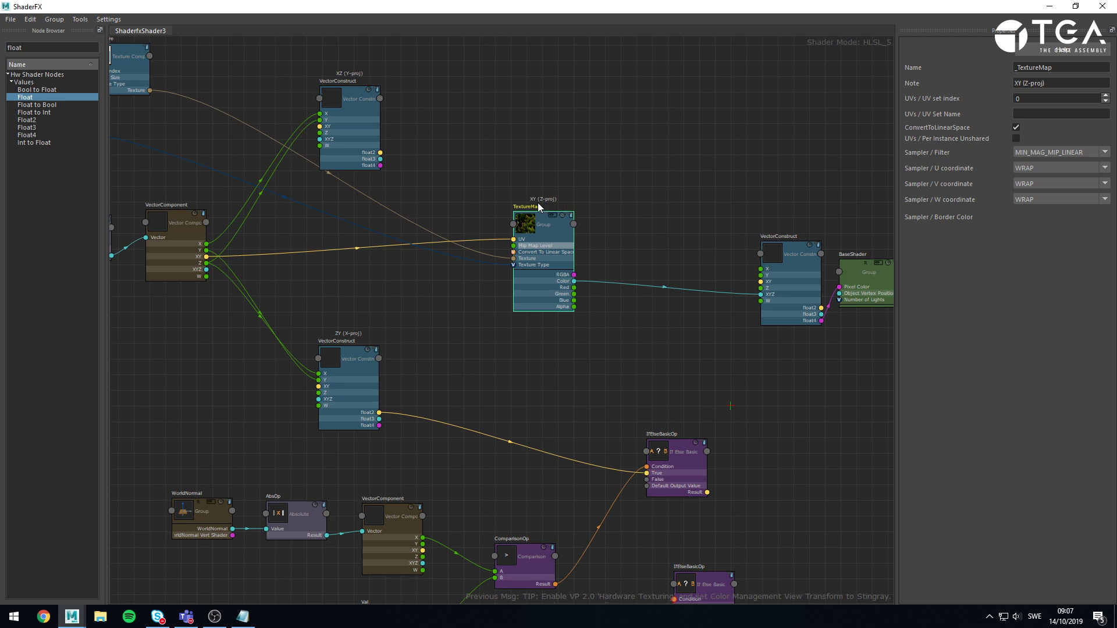
{"action": "left_click", "coordinate": [353, 99]}
{"action": "left_click", "coordinate": [341, 352]}
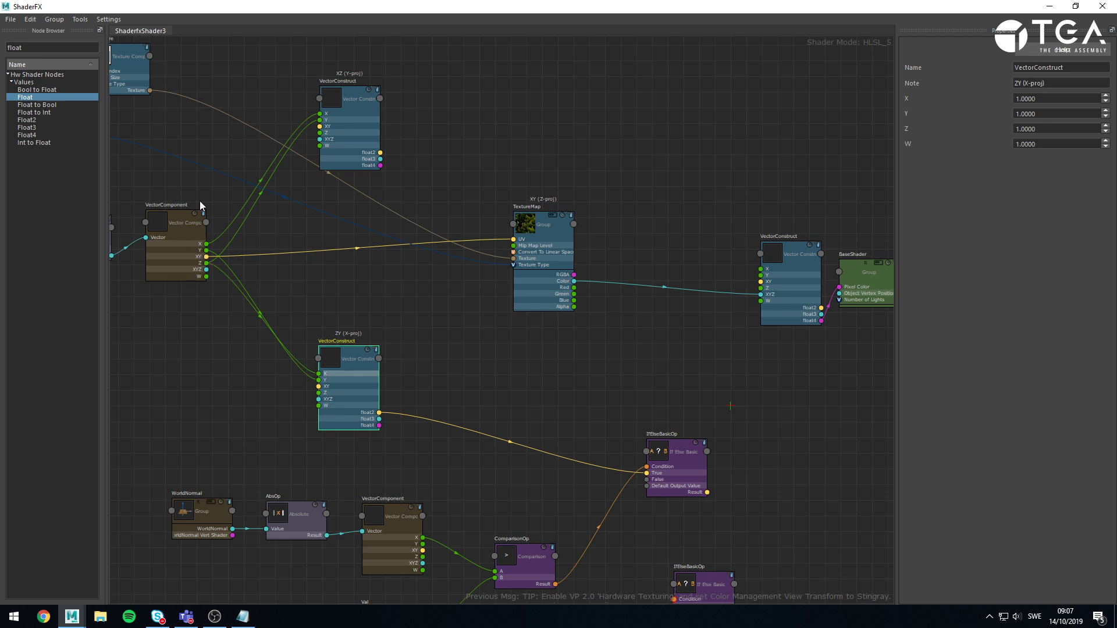
Connect the position VectorComponent's XY output to the upper If Else Basic node's False input and move that node closer to the ZY VectorConstruct
{"action": "left_click", "coordinate": [209, 260]}
{"action": "left_click_drag", "start_coordinate": [209, 259], "coordinate": [615, 411]}
{"action": "left_click", "coordinate": [683, 484]}
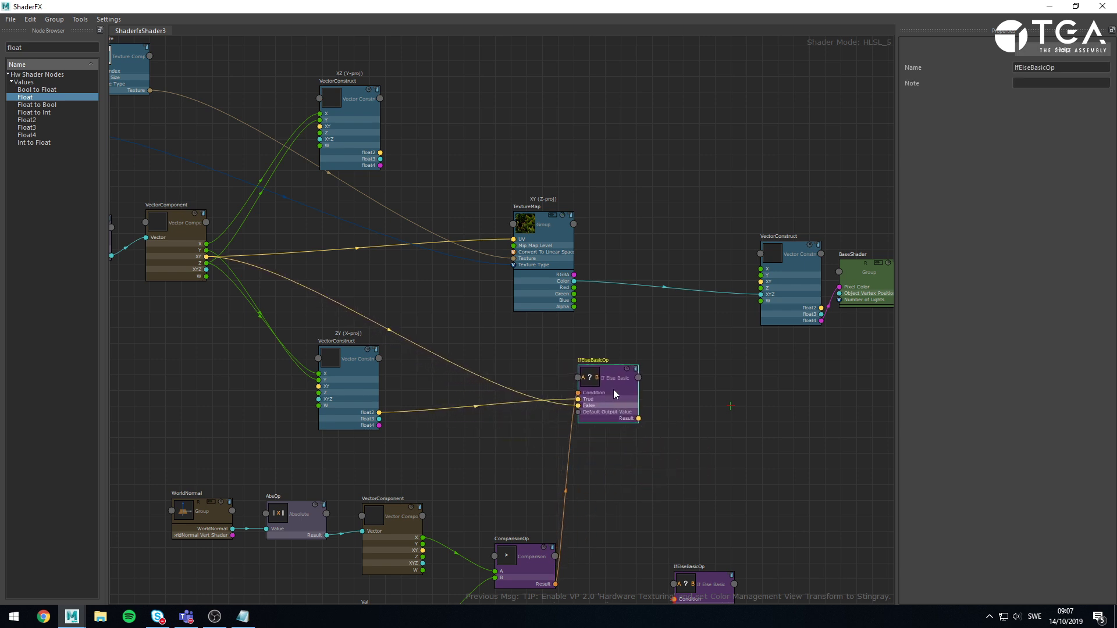
Move the TextureMap and output nodes aside, feed the upper If Else Basic node's Result into the TextureMap's UV, and tidy the Comparison's placement
{"action": "left_click_drag", "start_coordinate": [542, 233], "coordinate": [668, 250]}
{"action": "middle_click_drag", "start_coordinate": [790, 350], "coordinate": [605, 302]}
{"action": "left_click_drag", "start_coordinate": [742, 335], "coordinate": [463, 135]}
{"action": "left_click_drag", "start_coordinate": [478, 228], "coordinate": [698, 227]}
{"action": "left_click", "coordinate": [656, 305]}
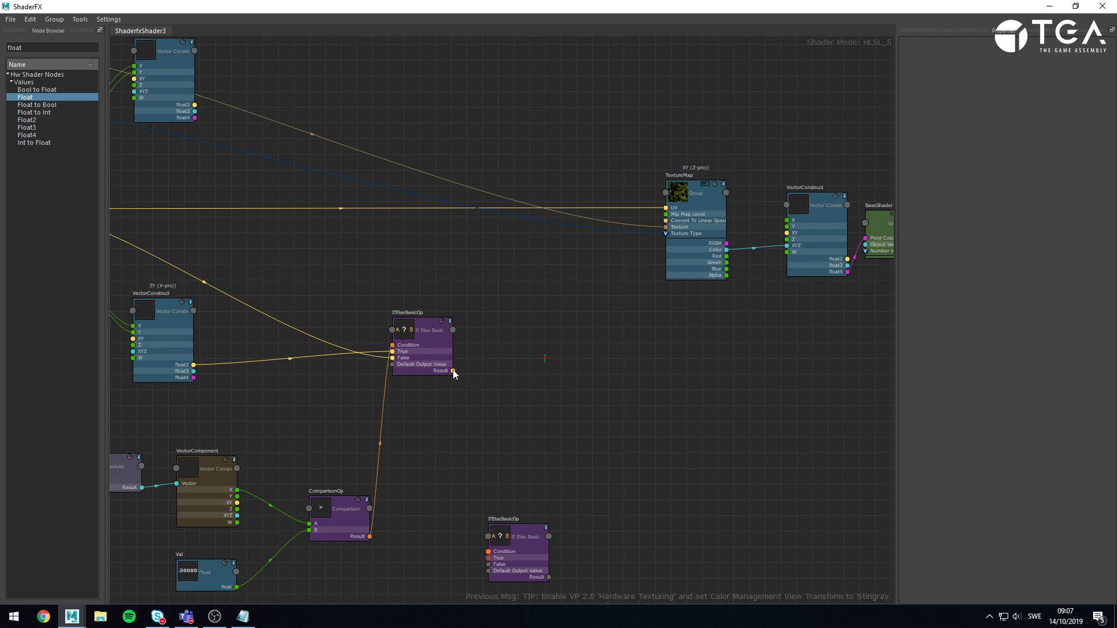
{"action": "left_click_drag", "start_coordinate": [453, 370], "coordinate": [667, 209]}
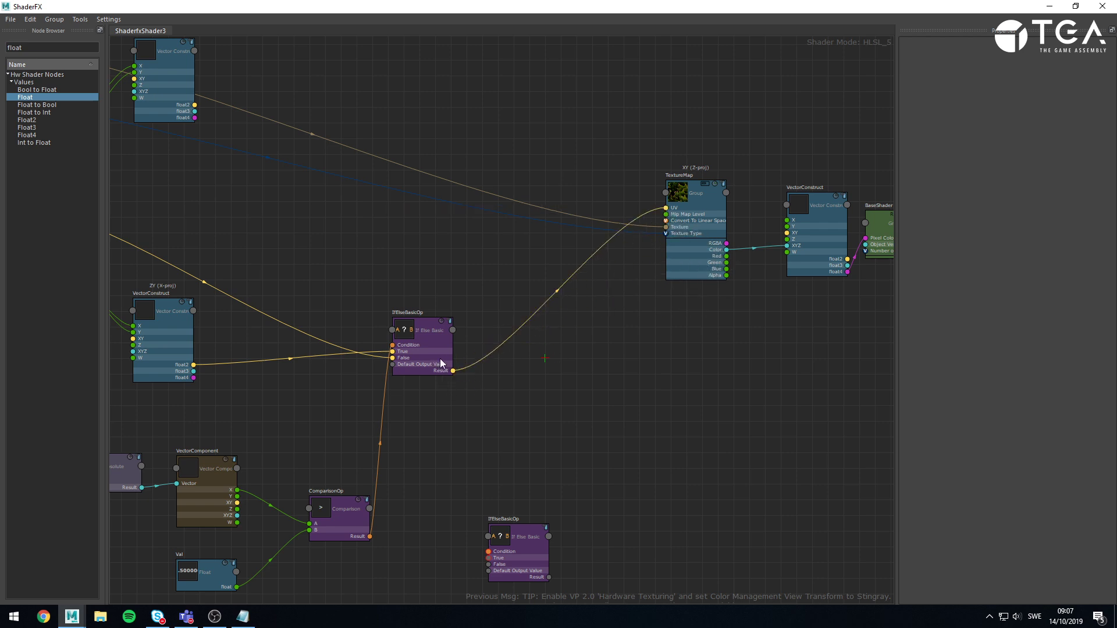
{"action": "left_click_drag", "start_coordinate": [442, 364], "coordinate": [482, 371]}
{"action": "left_click_drag", "start_coordinate": [332, 522], "coordinate": [341, 468]}
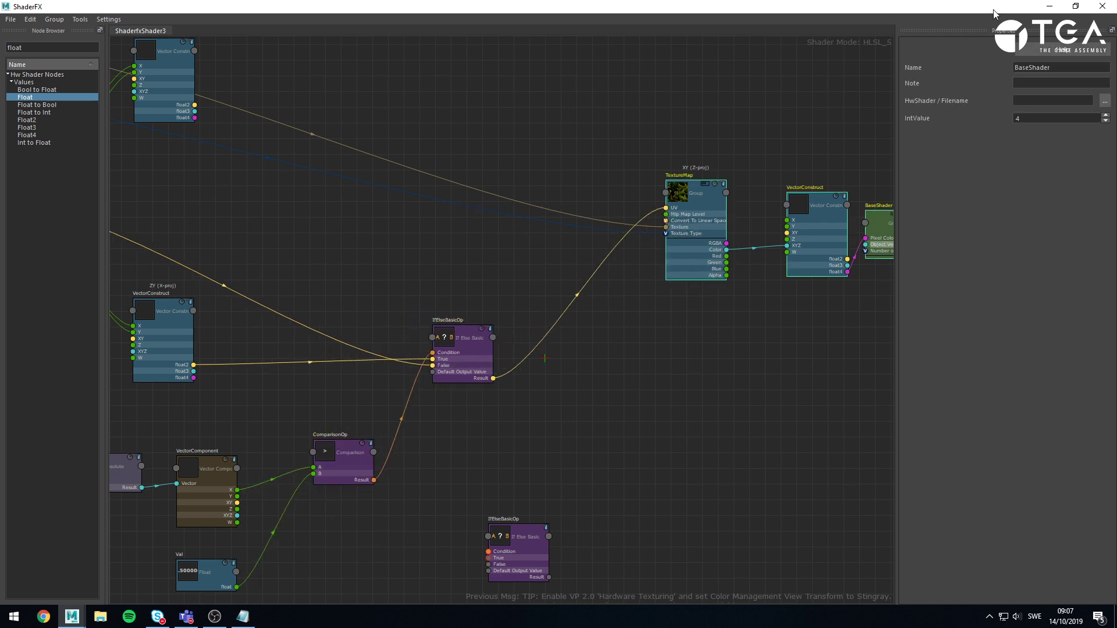
Inspect the ivy projection on the duplicate head in the Maya viewport from several angles and return to the ShaderFX graph
{"action": "left_click", "coordinate": [1049, 6]}
{"action": "left_click_drag", "start_coordinate": [459, 300], "coordinate": [564, 305], "text": "alt"}
{"action": "right_click_drag", "start_coordinate": [565, 305], "coordinate": [612, 354], "text": "alt"}
{"action": "left_click_drag", "start_coordinate": [612, 354], "coordinate": [329, 348], "text": "alt"}
{"action": "right_click_drag", "start_coordinate": [329, 348], "coordinate": [274, 295], "text": "alt"}
{"action": "left_click_drag", "start_coordinate": [273, 295], "coordinate": [479, 347], "text": "alt"}
{"action": "right_click_drag", "start_coordinate": [480, 347], "coordinate": [519, 266], "text": "alt"}
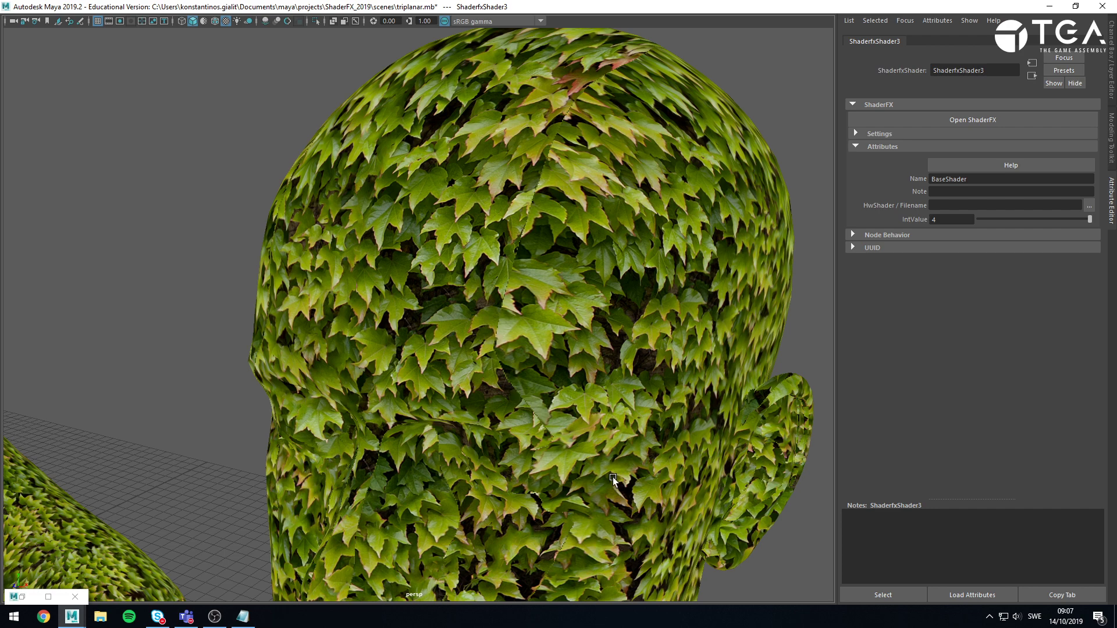
{"action": "right_click_drag", "start_coordinate": [613, 477], "coordinate": [487, 397], "text": "alt"}
{"action": "left_click", "coordinate": [49, 597]}
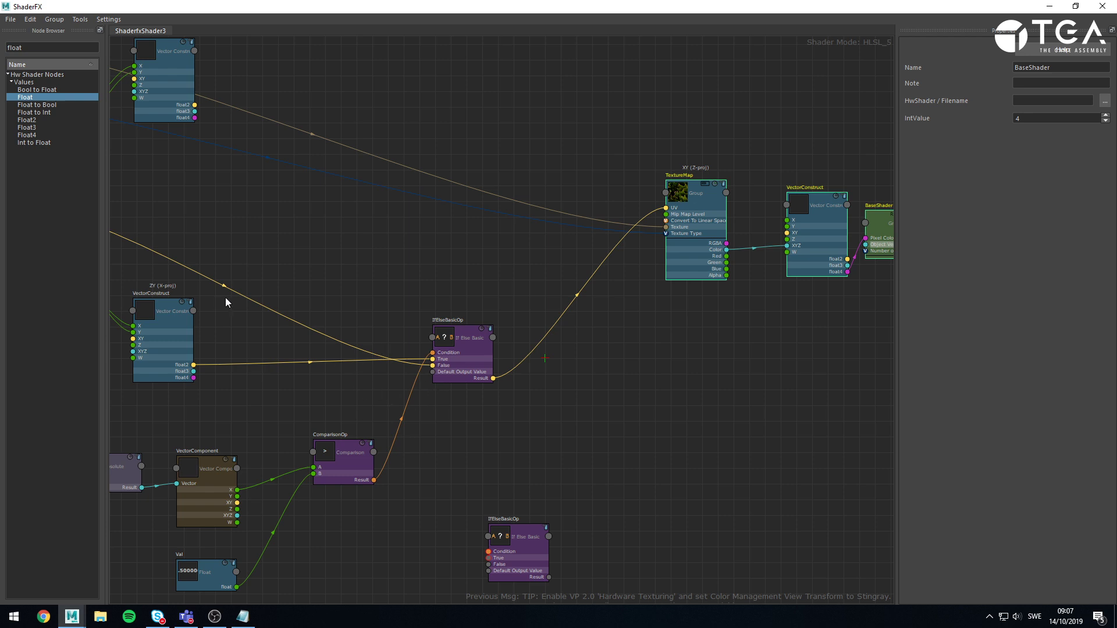
Reposition the unconnected If Else Basic node below and beyond the connected one, leaving room for another Comparison
{"action": "middle_click_drag", "start_coordinate": [226, 302], "coordinate": [520, 295]}
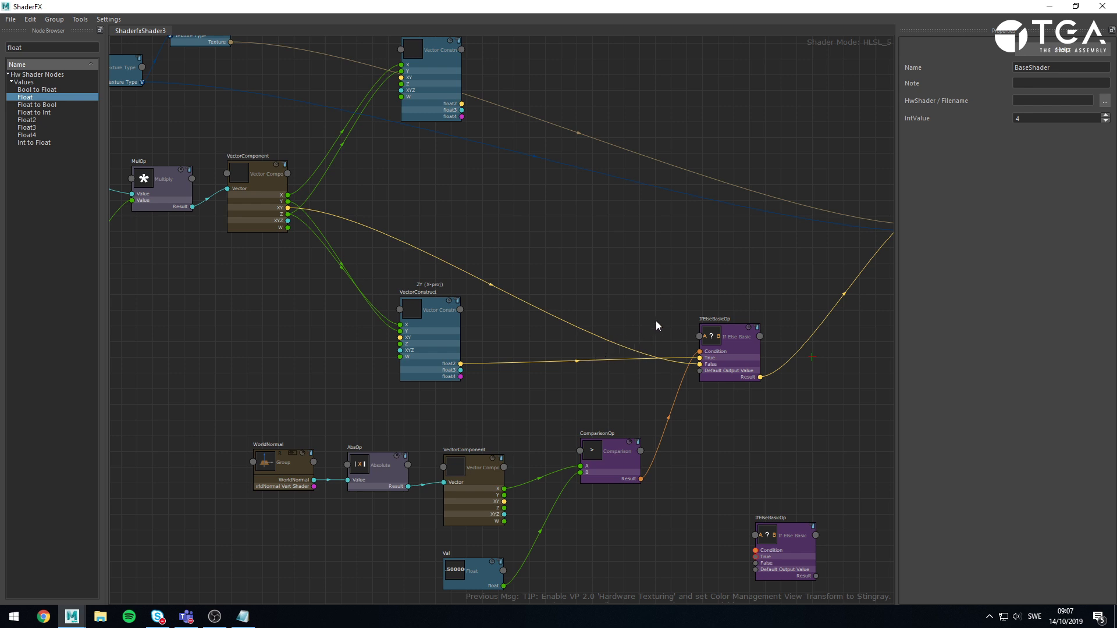
{"action": "middle_click_drag", "start_coordinate": [856, 505], "coordinate": [749, 489]}
{"action": "left_click_drag", "start_coordinate": [692, 544], "coordinate": [747, 281]}
{"action": "middle_click_drag", "start_coordinate": [525, 221], "coordinate": [542, 291]}
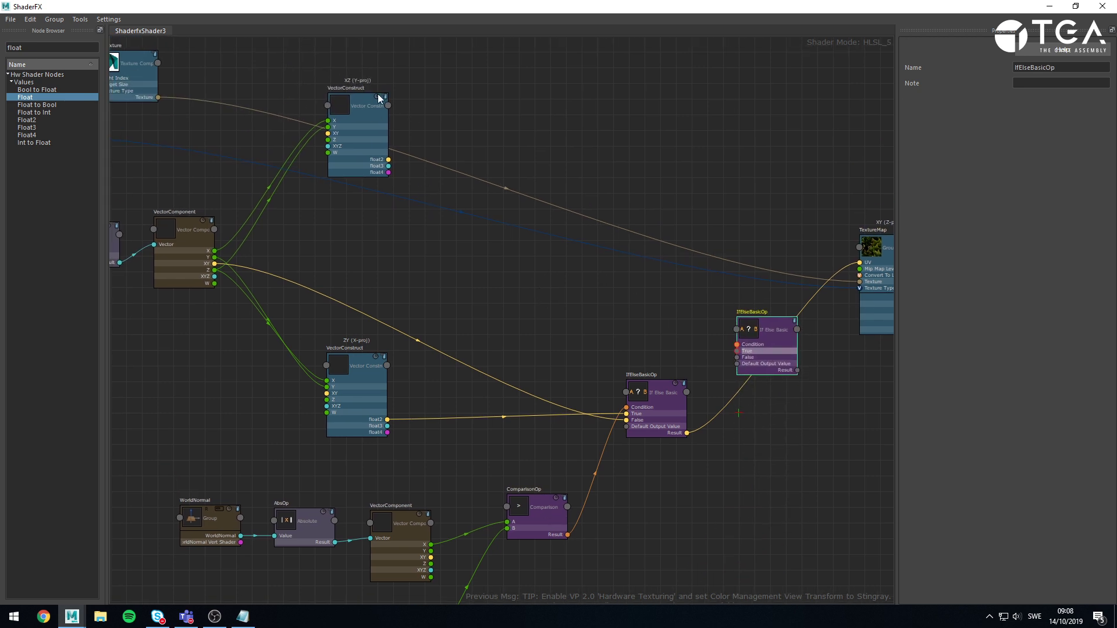
{"action": "middle_click_drag", "start_coordinate": [769, 444], "coordinate": [711, 298]}
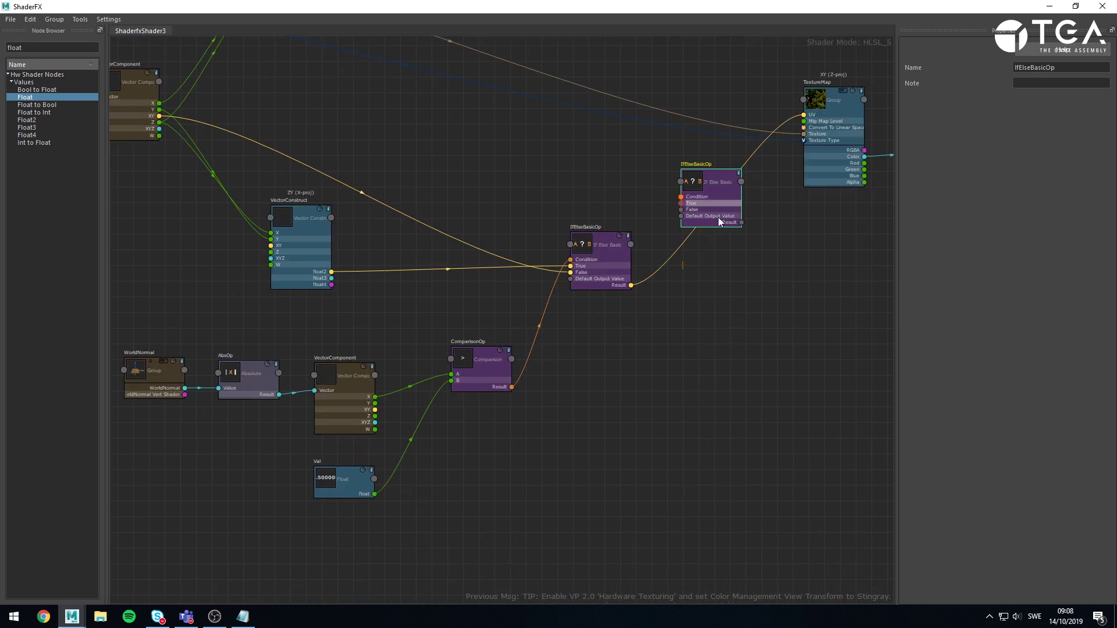
{"action": "left_click_drag", "start_coordinate": [718, 218], "coordinate": [758, 395]}
Duplicate the greater-than Comparison node and place the copy between the original and the unconnected If Else Basic node
{"action": "scroll", "coordinate": [588, 405], "scroll_direction": "up", "scroll_amount": 2}
{"action": "left_click", "coordinate": [490, 386]}
{"action": "left_click", "coordinate": [452, 349]}
{"action": "key", "text": "ctrl+c"}
{"action": "key", "text": "ctrl+v"}
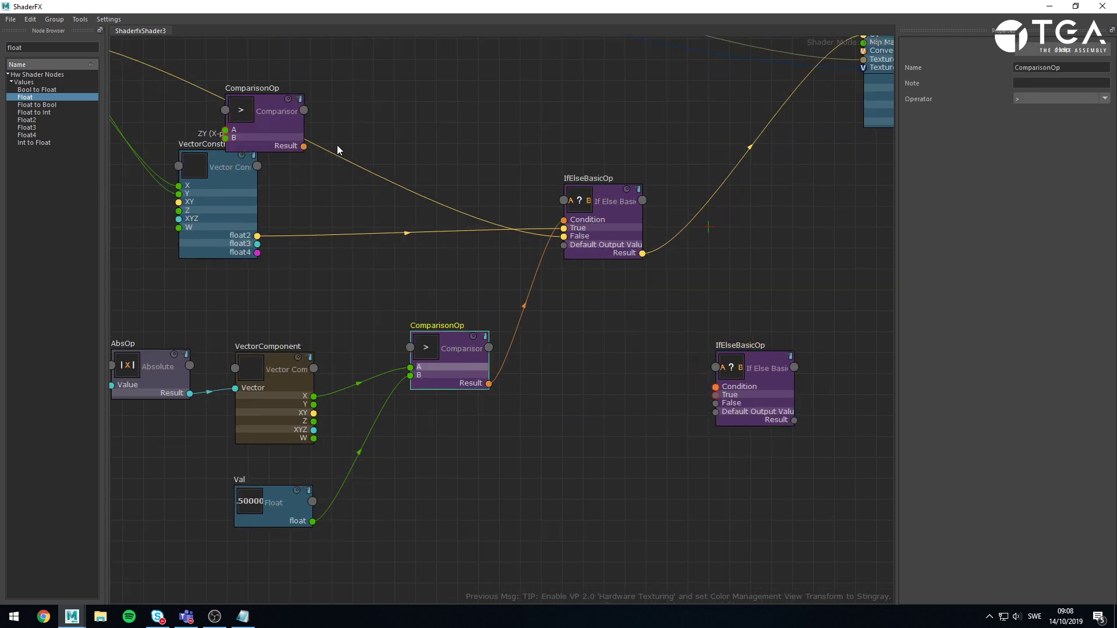
{"action": "left_click_drag", "start_coordinate": [338, 150], "coordinate": [595, 447]}
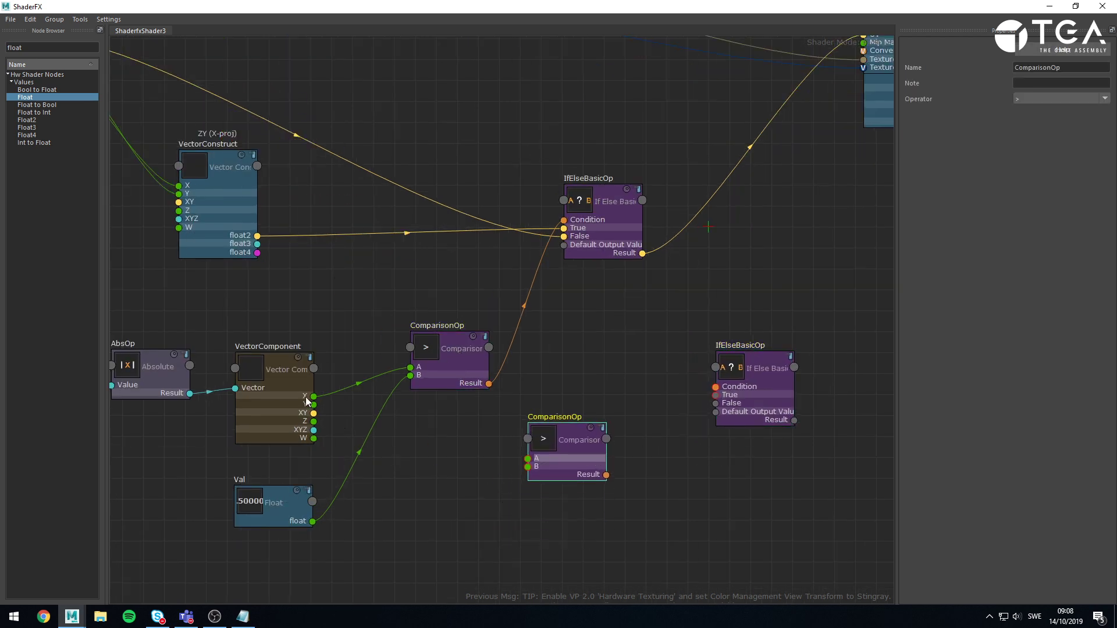
Connect the normal VectorComponent's Y output to the copied Comparison's A input and the 0.5 Float to its B input
{"action": "left_click_drag", "start_coordinate": [313, 404], "coordinate": [533, 458]}
{"action": "middle_click_drag", "start_coordinate": [463, 272], "coordinate": [499, 517]}
{"action": "scroll", "coordinate": [337, 251], "scroll_direction": "down", "scroll_amount": 1}
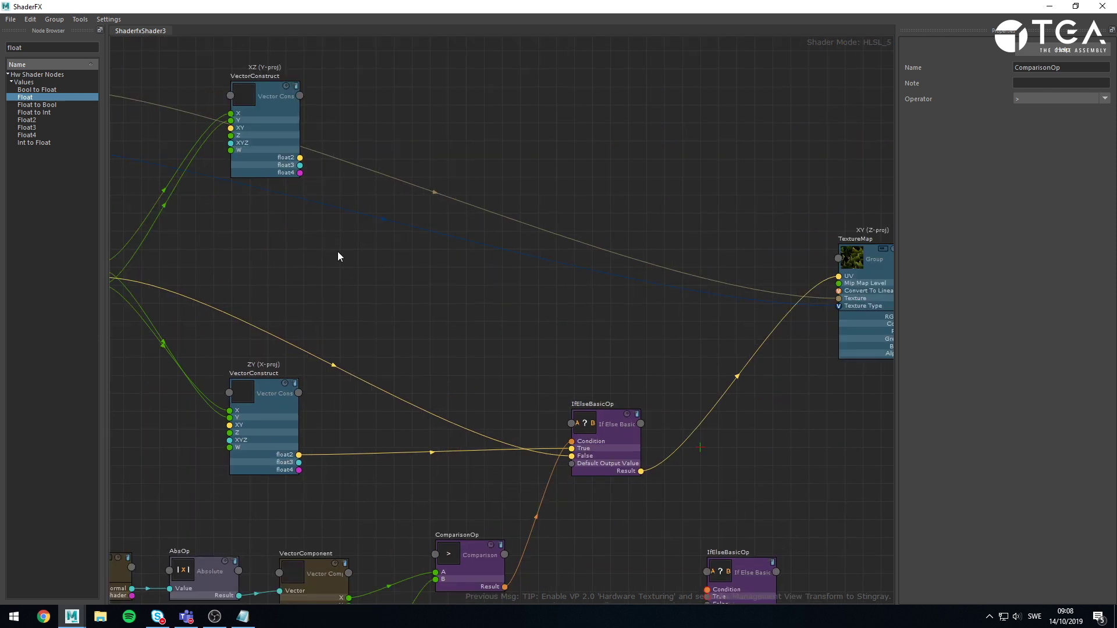
{"action": "middle_click_drag", "start_coordinate": [837, 539], "coordinate": [758, 301]}
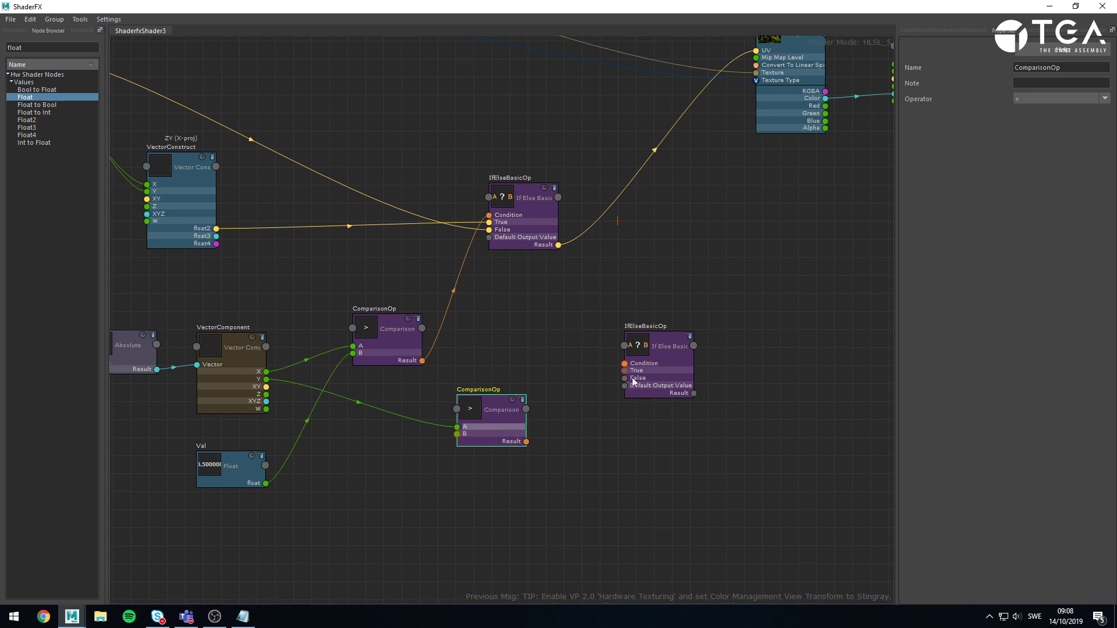
{"action": "scroll", "coordinate": [449, 453], "scroll_direction": "up", "scroll_amount": 2}
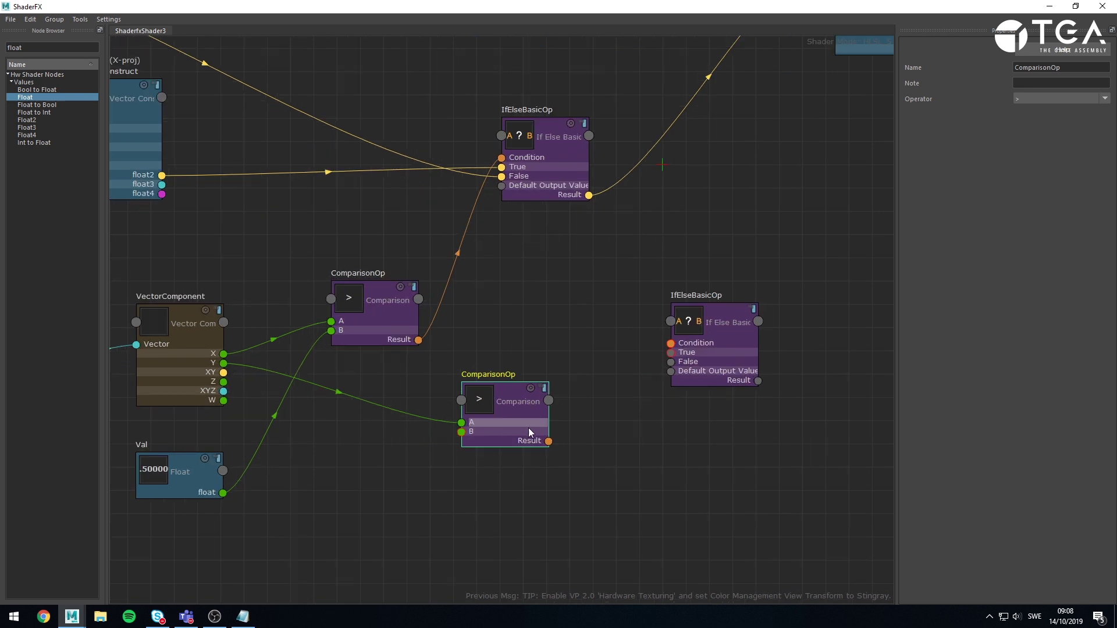
{"action": "left_click_drag", "start_coordinate": [529, 428], "coordinate": [532, 415]}
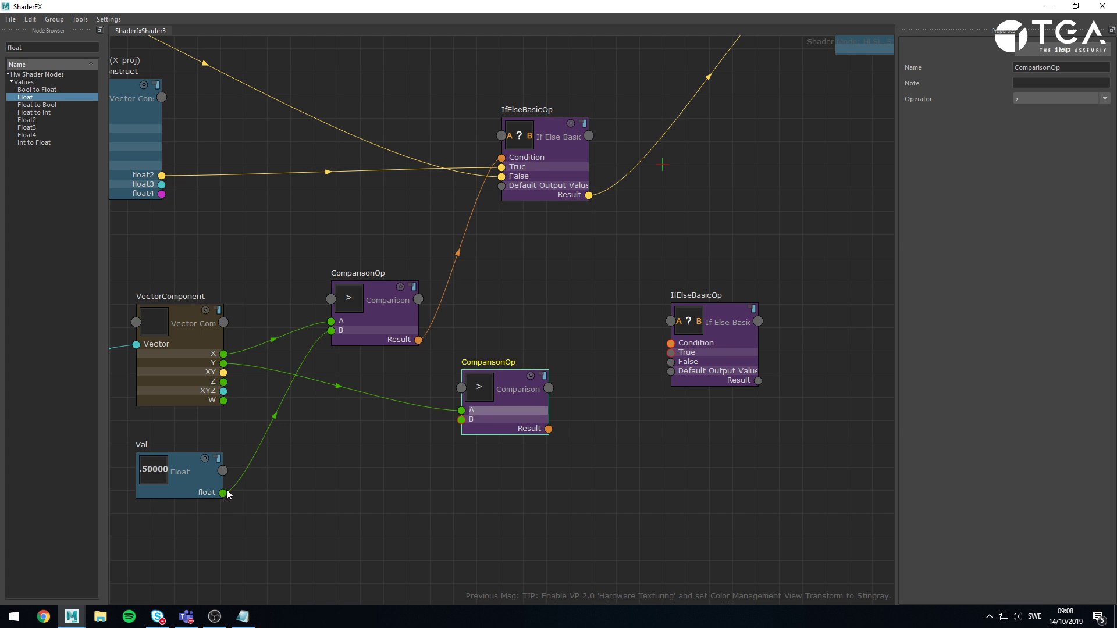
{"action": "left_click_drag", "start_coordinate": [223, 492], "coordinate": [461, 419]}
{"action": "left_click", "coordinate": [559, 514]}
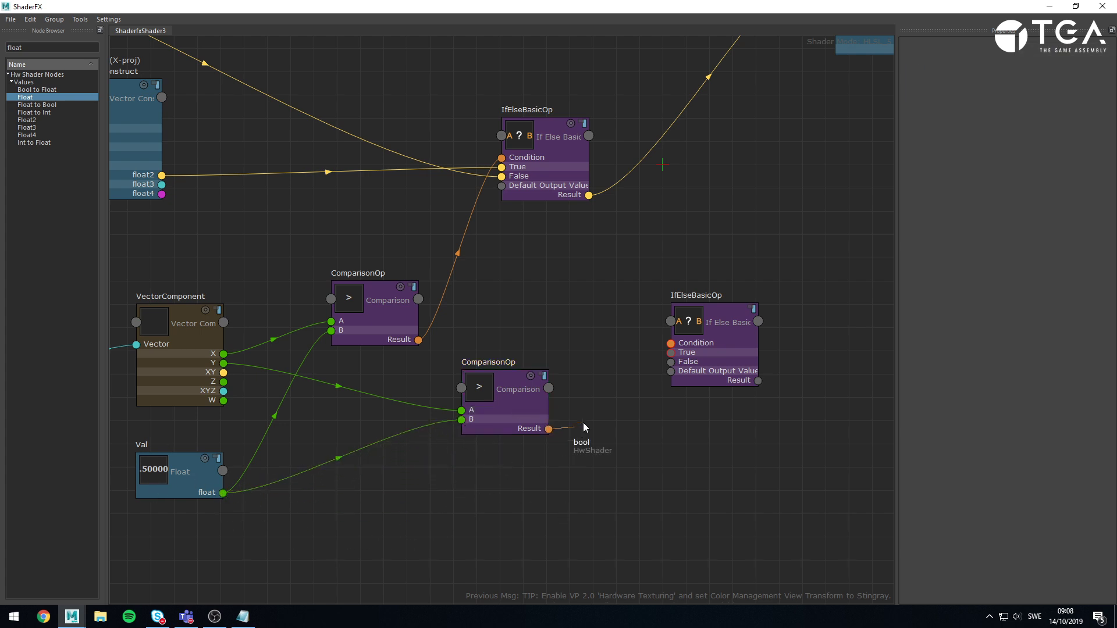
Connect the copied Comparison's Result to the second If Else Basic node's Condition and adjust the Comparison's position
{"action": "left_click_drag", "start_coordinate": [583, 424], "coordinate": [669, 347]}
{"action": "scroll", "coordinate": [620, 388], "scroll_direction": "down", "scroll_amount": 2}
{"action": "middle_click_drag", "start_coordinate": [602, 395], "coordinate": [626, 459], "text": "alt"}
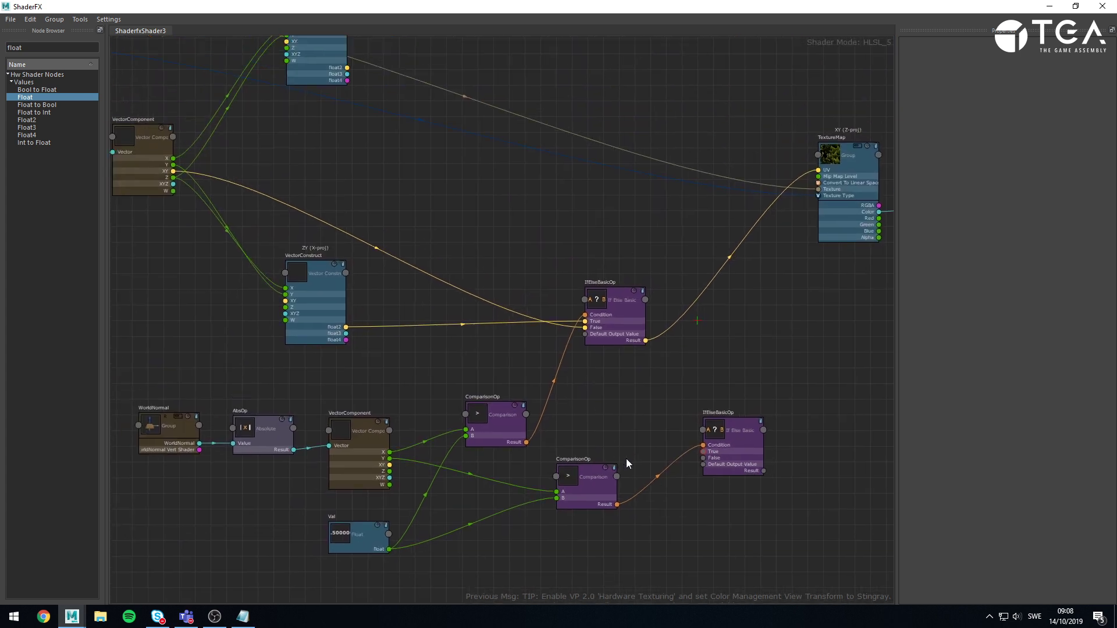
{"action": "left_click_drag", "start_coordinate": [618, 501], "coordinate": [606, 501]}
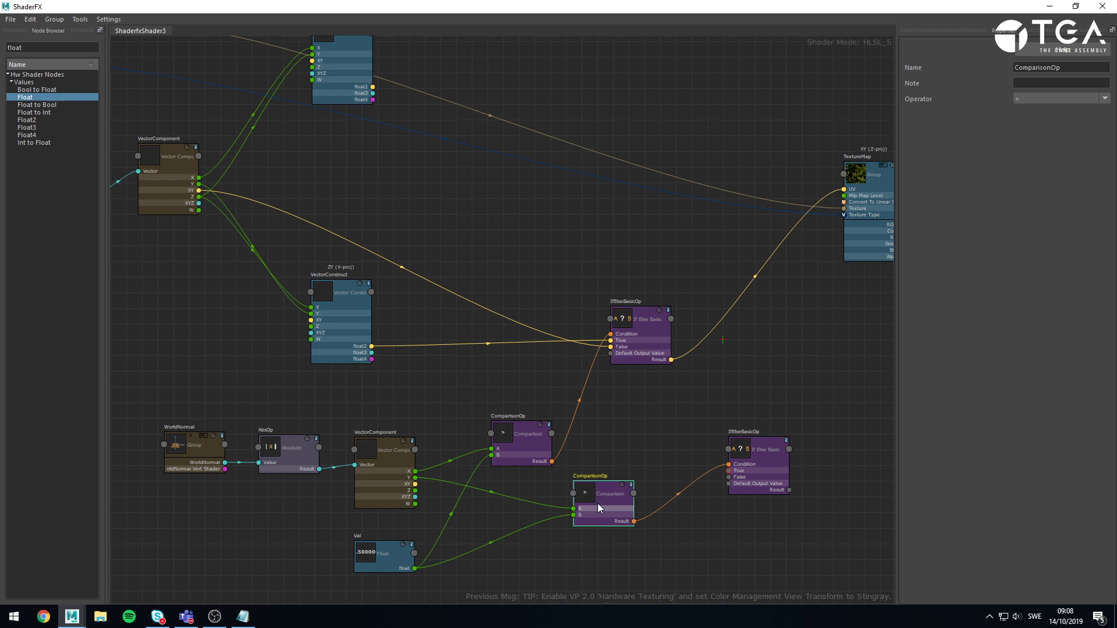
Connect the XZ (Y-proj) VectorConstruct's float2 to the second If Else Basic node's True input and the first If Else Basic Result to False
{"action": "middle_click_drag", "start_coordinate": [627, 286], "coordinate": [637, 338], "text": "alt"}
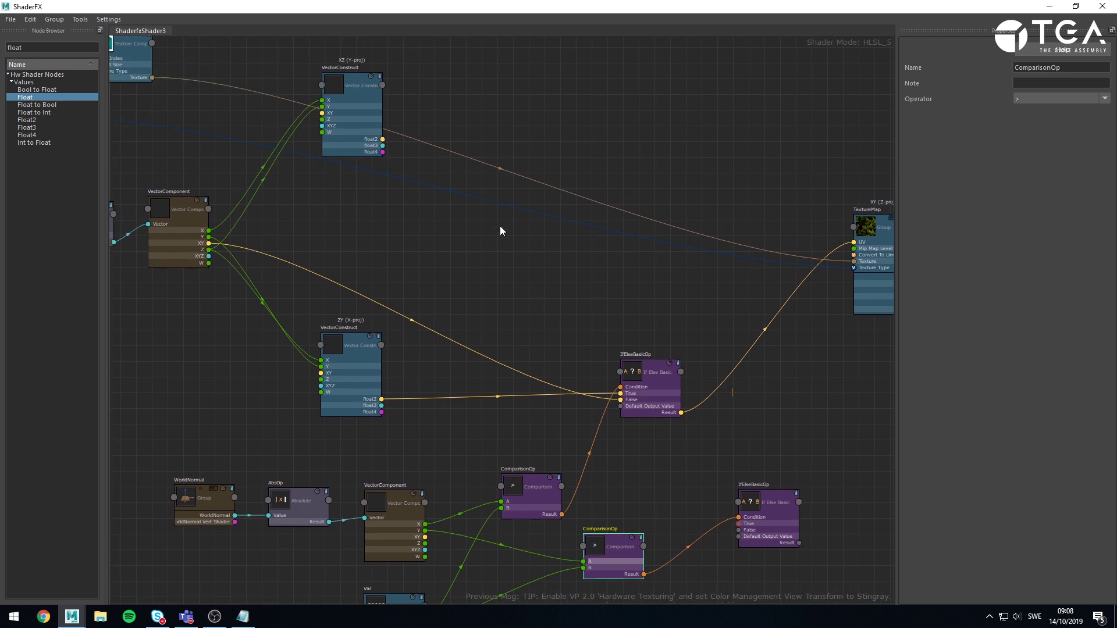
{"action": "left_click_drag", "start_coordinate": [383, 140], "coordinate": [746, 531]}
{"action": "middle_click_drag", "start_coordinate": [748, 535], "coordinate": [669, 430], "text": "alt"}
{"action": "left_click_drag", "start_coordinate": [606, 311], "coordinate": [664, 428]}
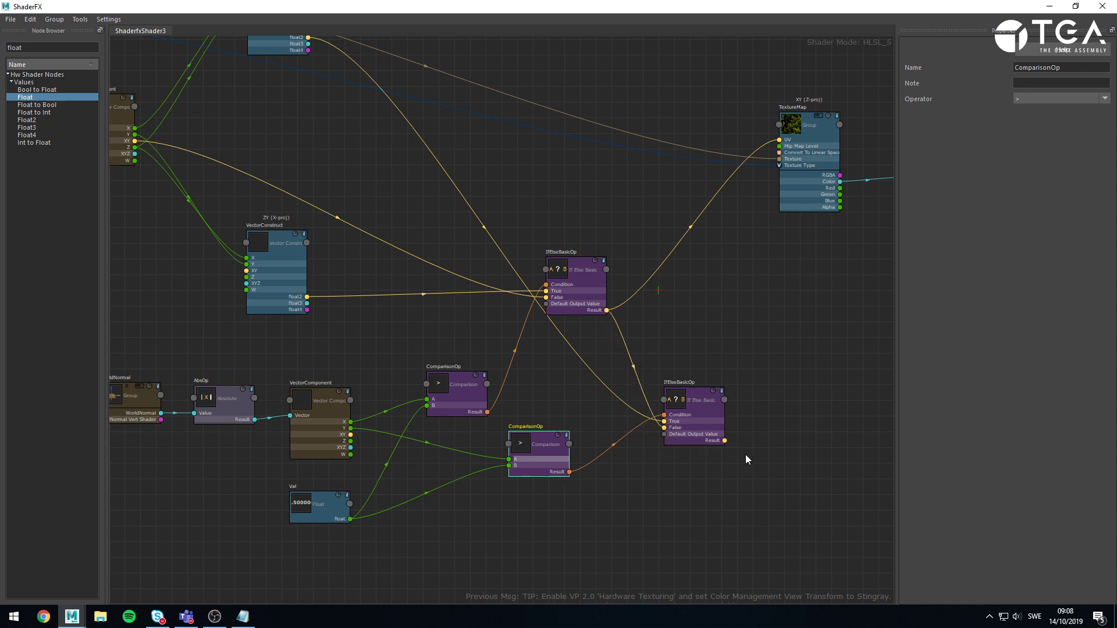
Move the second If Else Basic node beside the TextureMap and connect its Result to the TextureMap's UV input
{"action": "middle_click_drag", "start_coordinate": [746, 460], "coordinate": [577, 518], "text": "alt"}
{"action": "left_click_drag", "start_coordinate": [577, 518], "coordinate": [672, 243]}
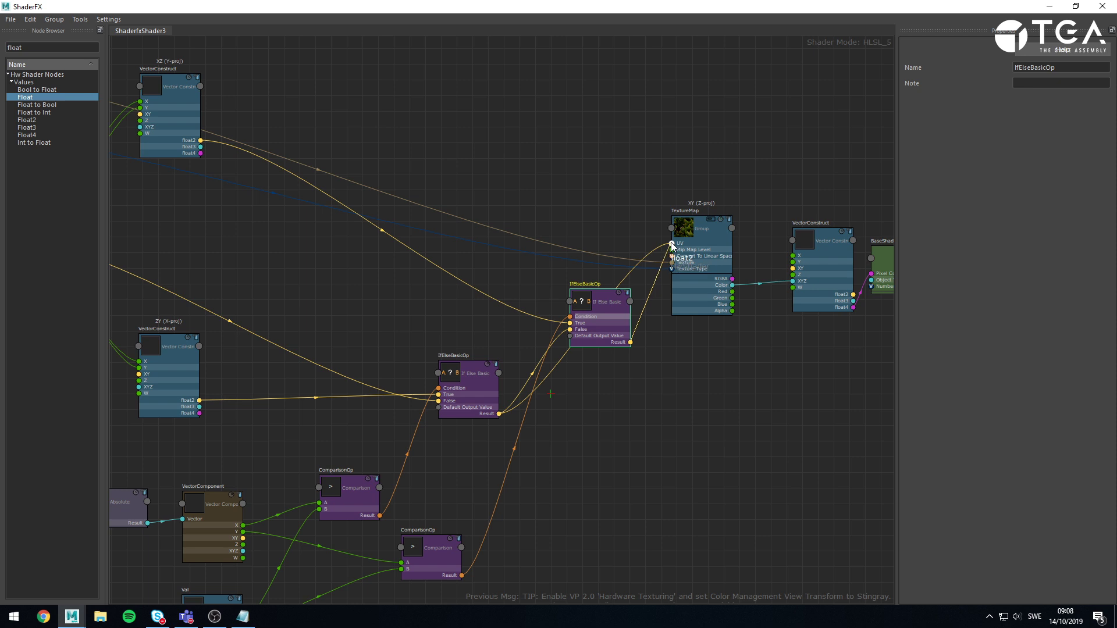
{"action": "middle_click_drag", "start_coordinate": [456, 396], "coordinate": [543, 285], "text": "alt"}
{"action": "middle_click_drag", "start_coordinate": [732, 224], "coordinate": [678, 389], "text": "alt"}
Review how the Comparisons and If Else Basic nodes route the ZY, XZ and XY projection UVs into the single TextureMap and BaseShader
{"action": "right_click_drag", "start_coordinate": [678, 388], "coordinate": [553, 399], "text": "alt"}
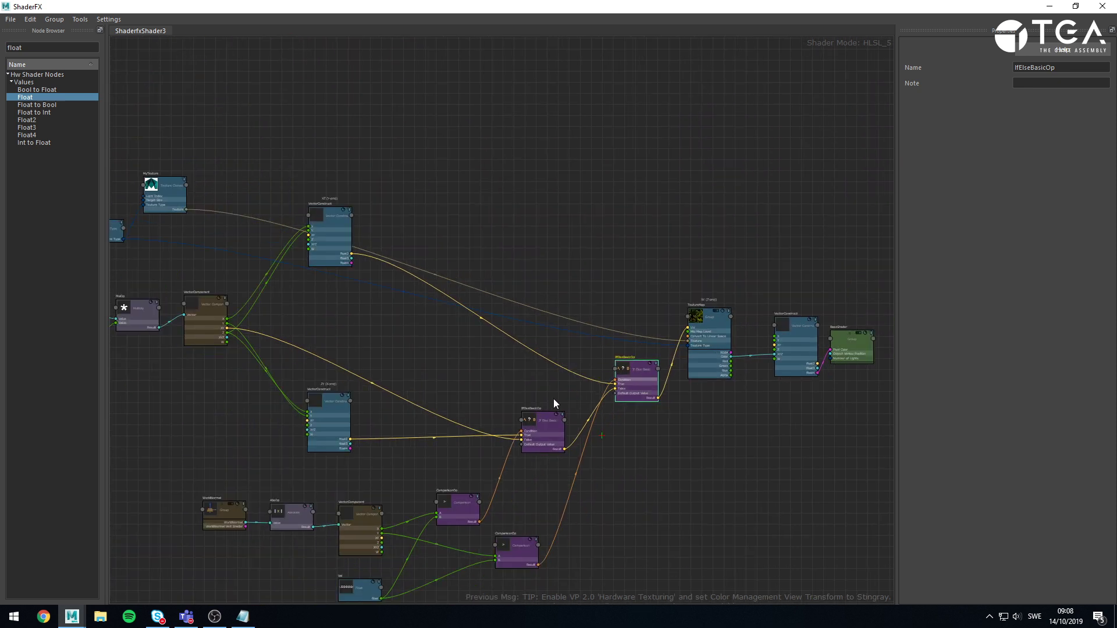
{"action": "middle_click_drag", "start_coordinate": [554, 399], "coordinate": [581, 353], "text": "alt"}
{"action": "scroll", "coordinate": [689, 452], "scroll_direction": "up", "scroll_amount": 3}
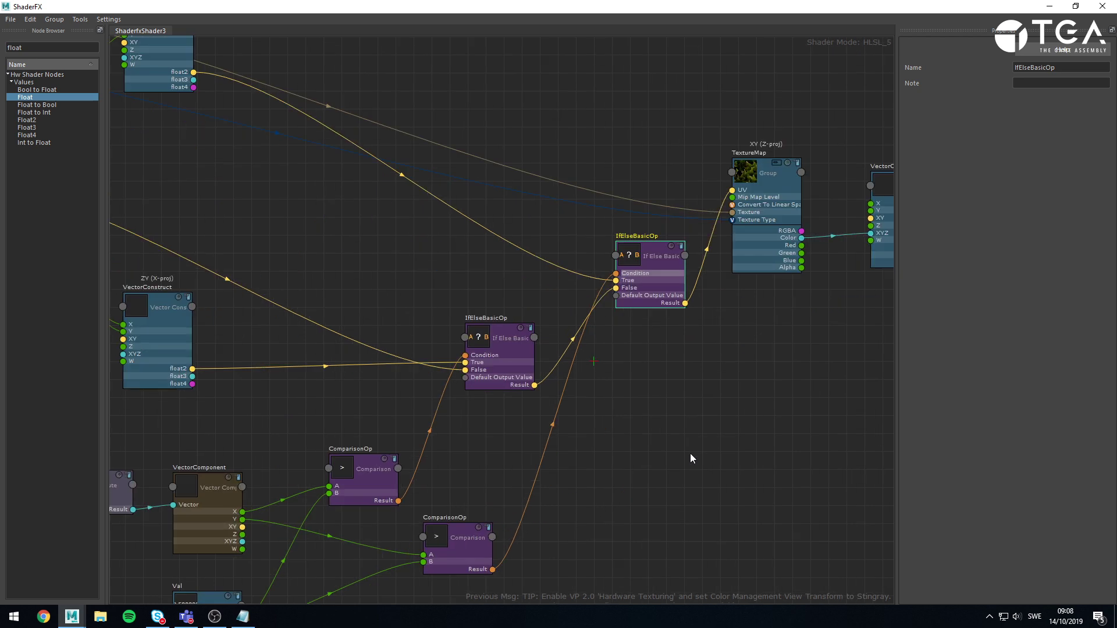
{"action": "scroll", "coordinate": [542, 389], "scroll_direction": "down", "scroll_amount": 1}
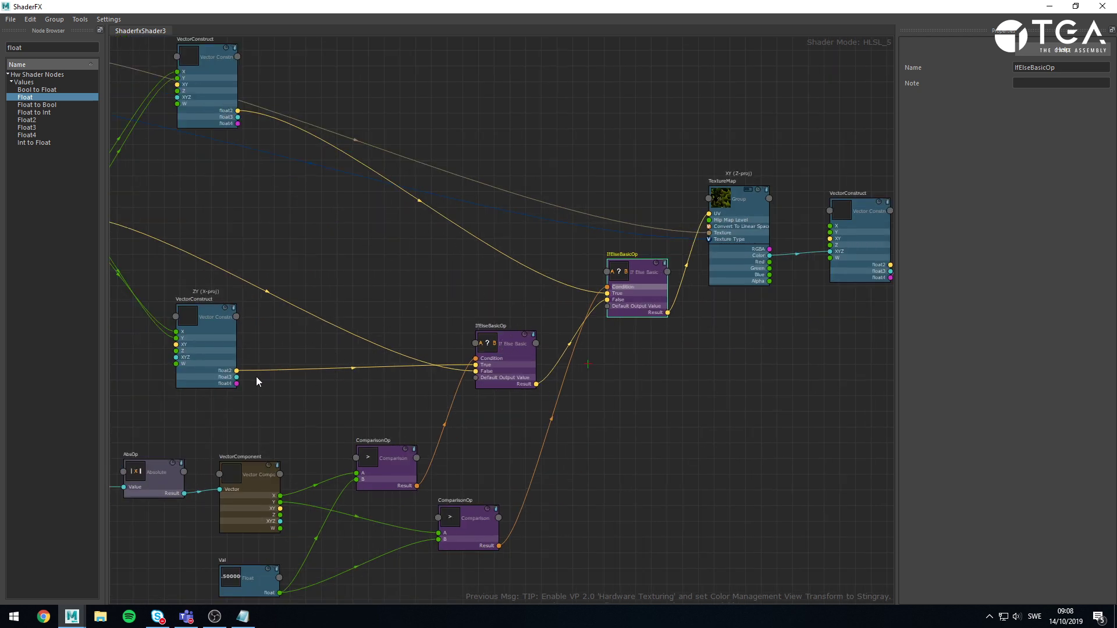
{"action": "middle_click_drag", "start_coordinate": [239, 373], "coordinate": [349, 471]}
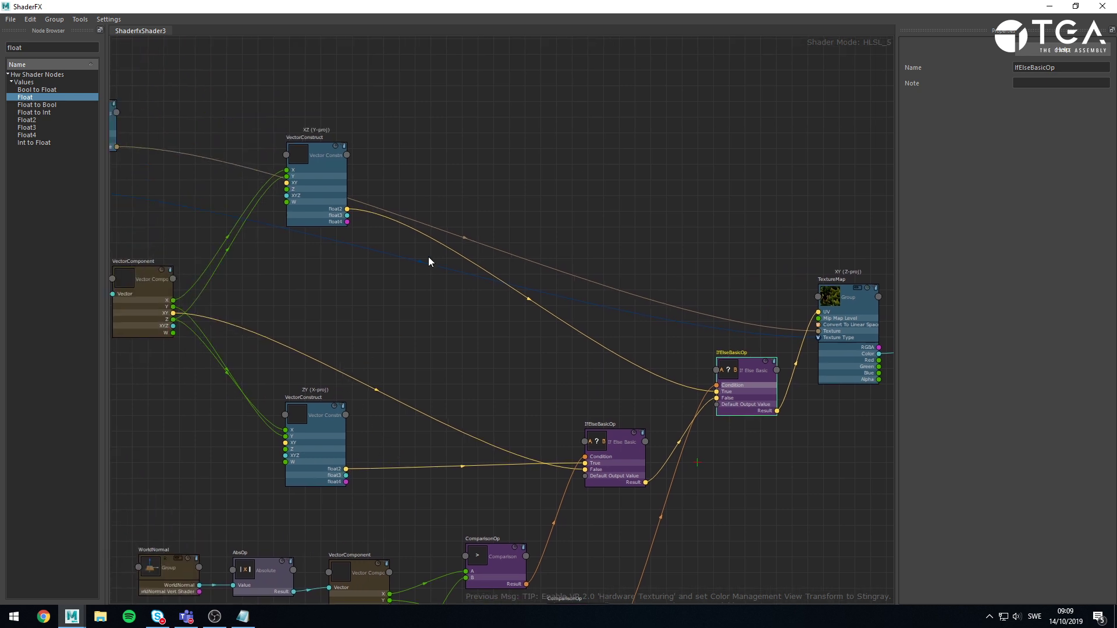
{"action": "middle_click_drag", "start_coordinate": [709, 467], "coordinate": [635, 411]}
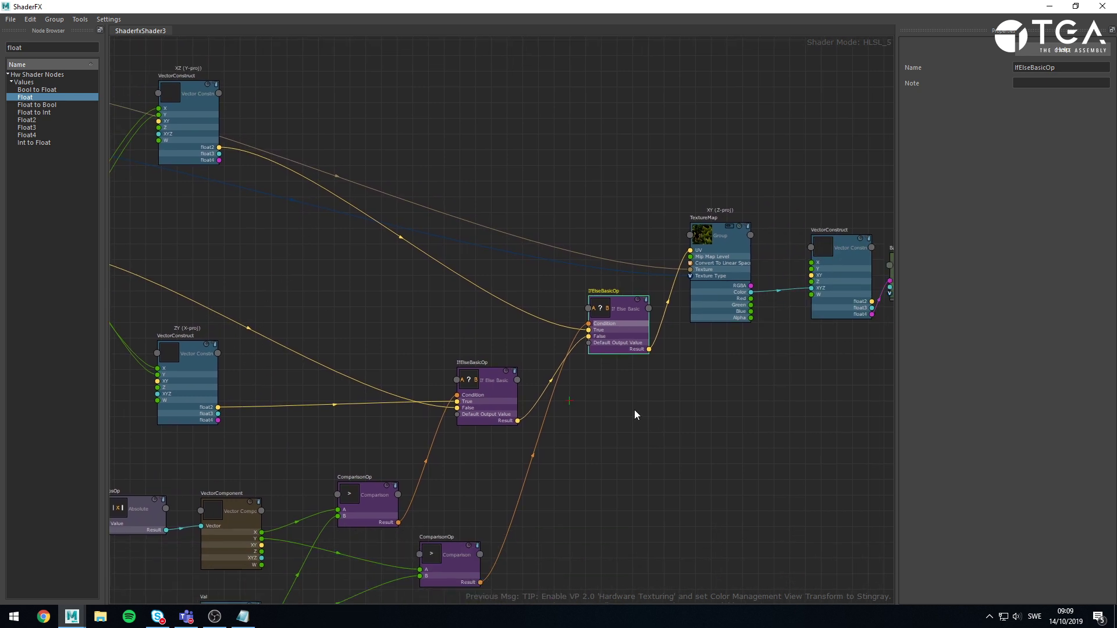
{"action": "scroll", "coordinate": [452, 368], "scroll_direction": "up", "scroll_amount": 2}
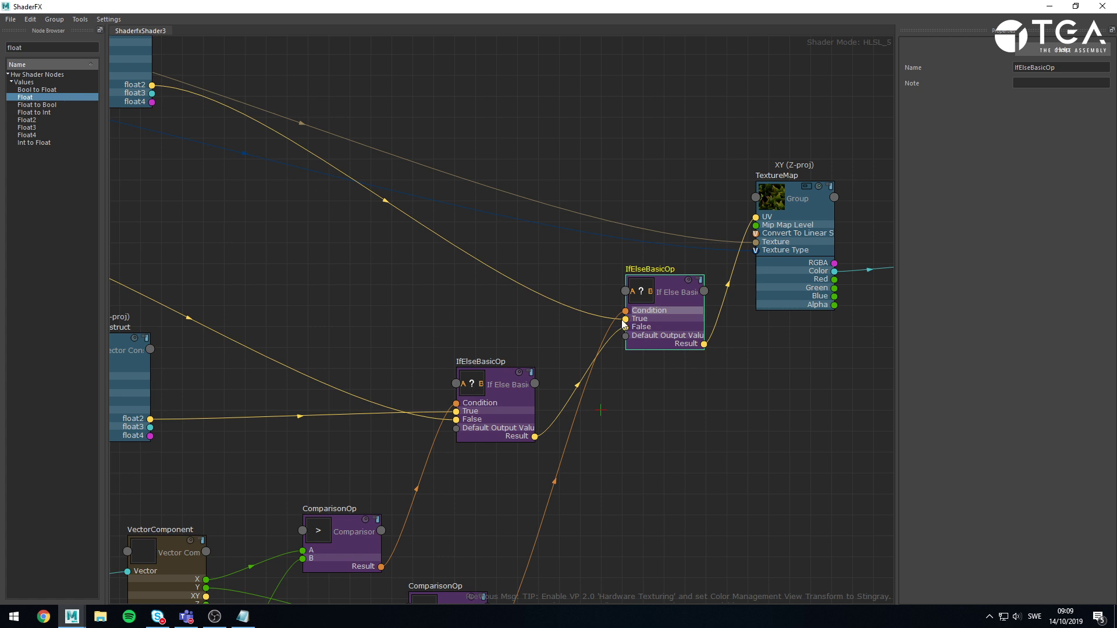
{"action": "left_click", "coordinate": [728, 285]}
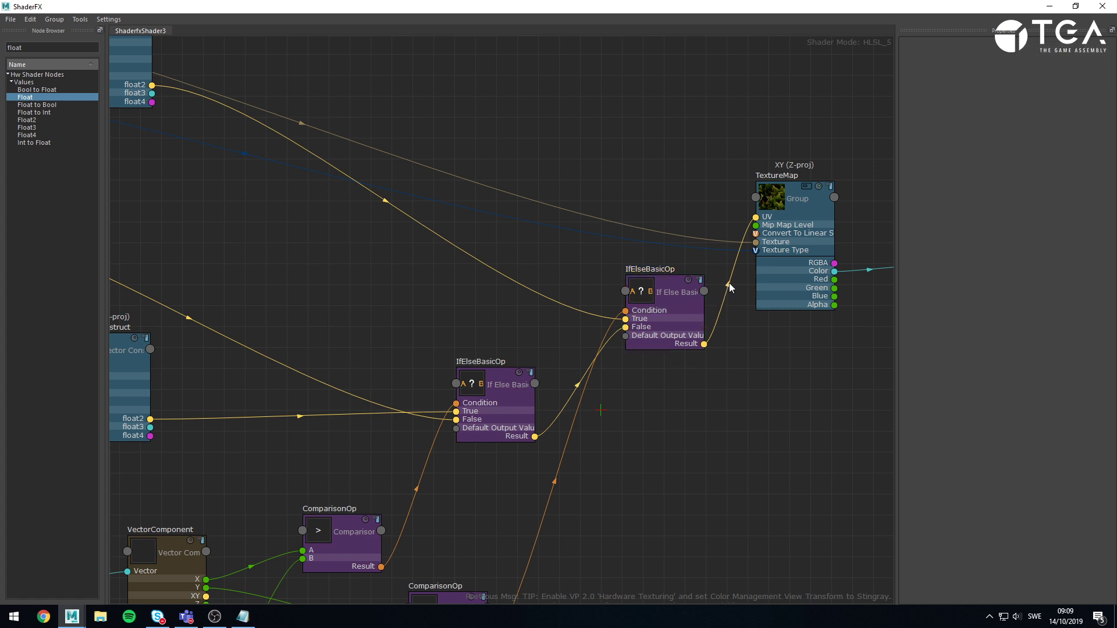
{"action": "middle_click_drag", "start_coordinate": [733, 344], "coordinate": [512, 342]}
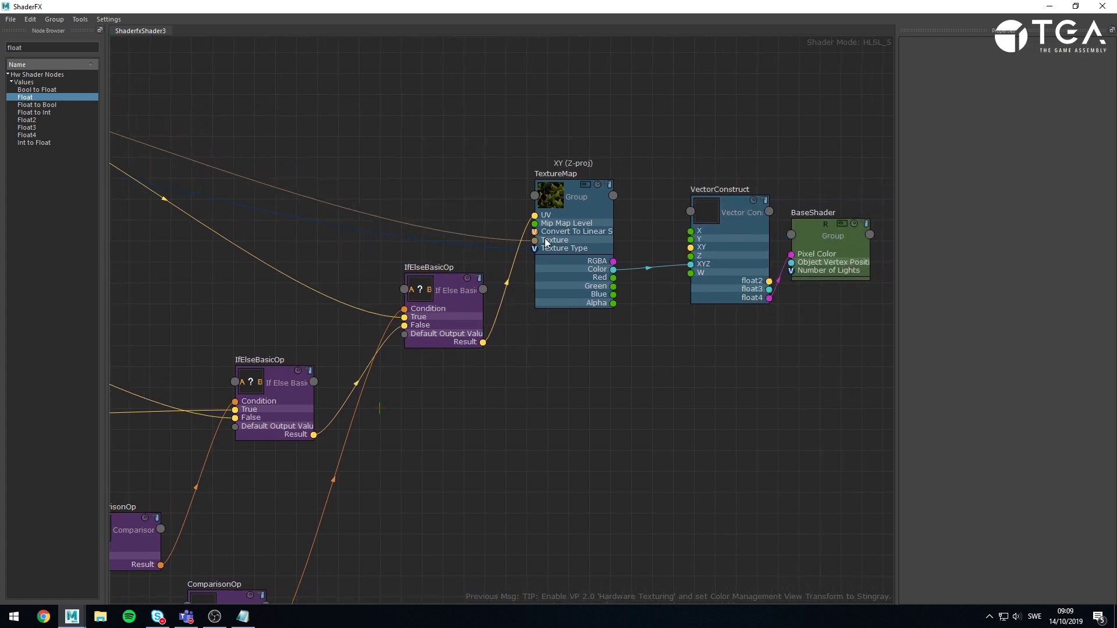
Move the TextureMap away from the second If Else Basic node and bring the MyTexture and Texture Type nodes close to it
{"action": "left_click_drag", "start_coordinate": [573, 260], "coordinate": [590, 265]}
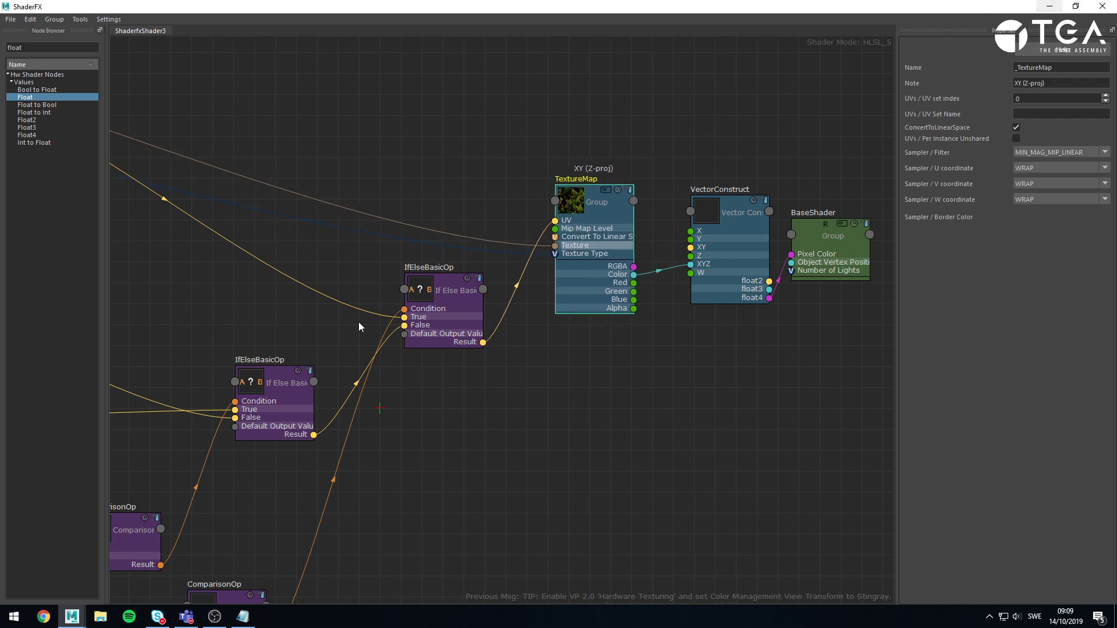
{"action": "scroll", "coordinate": [358, 322], "scroll_direction": "down", "scroll_amount": 4}
{"action": "middle_click_drag", "start_coordinate": [510, 341], "coordinate": [902, 484]}
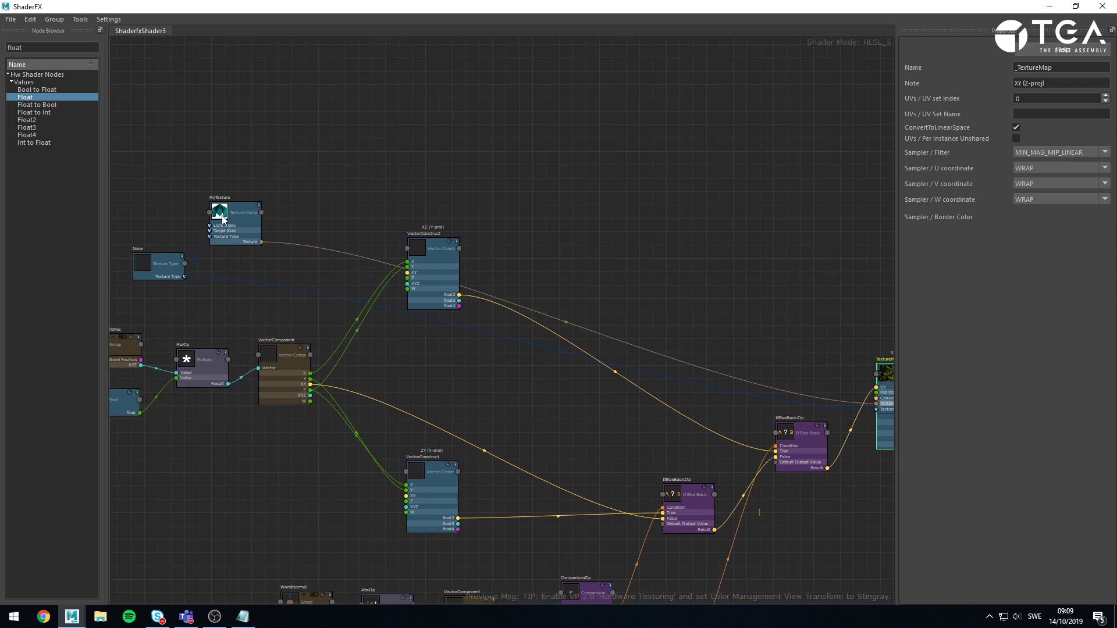
{"action": "left_click_drag", "start_coordinate": [149, 169], "coordinate": [313, 325]}
{"action": "left_click_drag", "start_coordinate": [233, 228], "coordinate": [768, 286]}
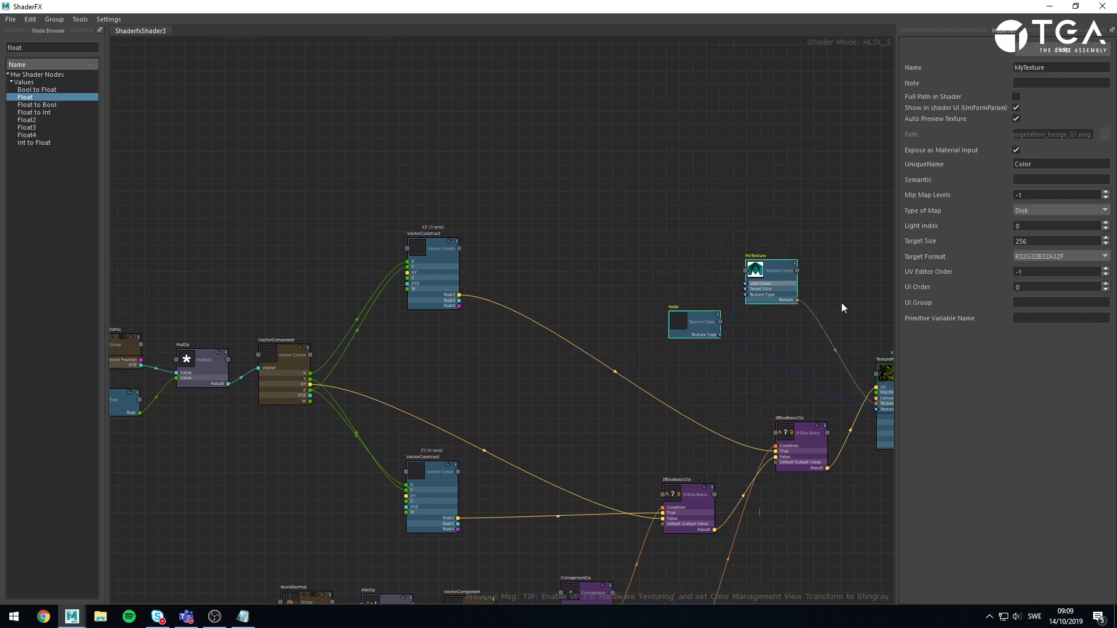
{"action": "middle_click_drag", "start_coordinate": [844, 323], "coordinate": [634, 239]}
{"action": "scroll", "coordinate": [634, 242], "scroll_direction": "up", "scroll_amount": 1}
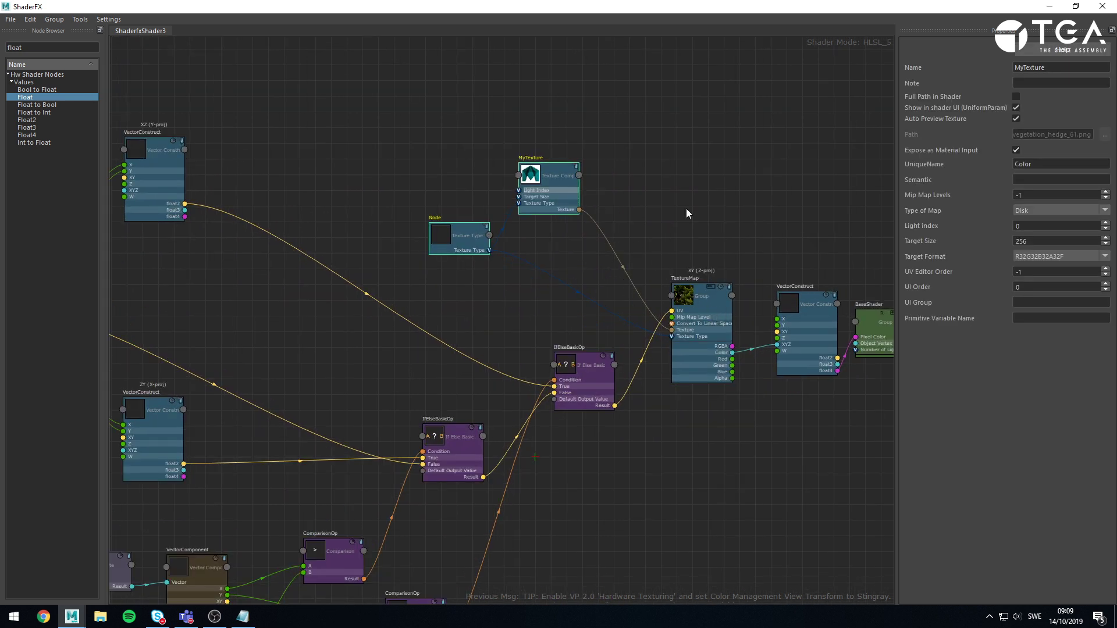
Inspect the triplanar result on both heads in the Maya viewport
{"action": "left_click", "coordinate": [1049, 6]}
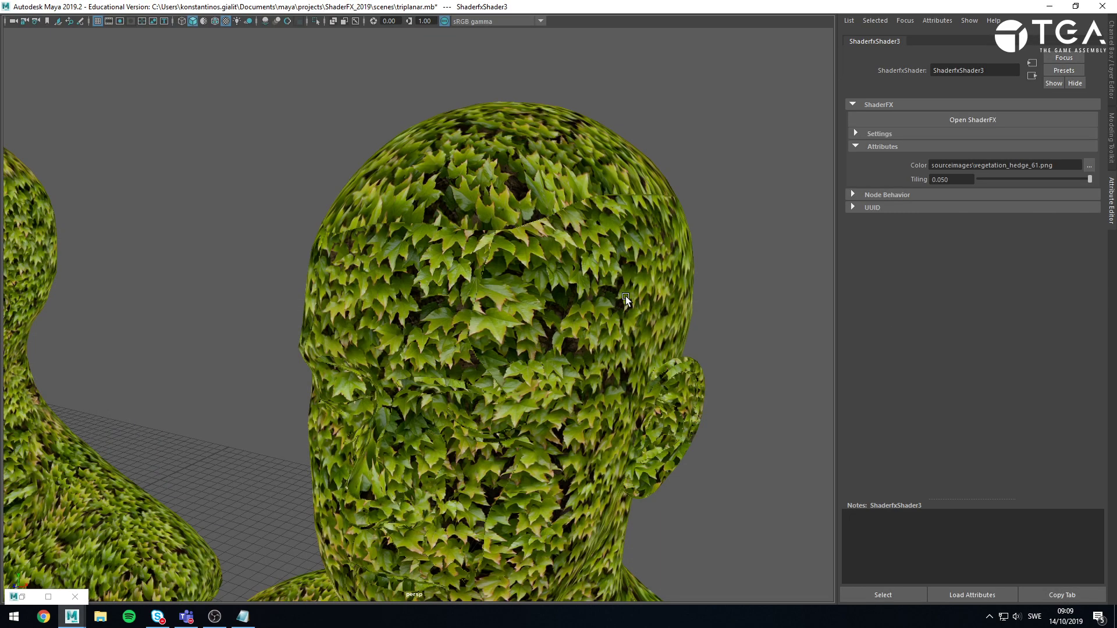
{"action": "left_click_drag", "start_coordinate": [626, 295], "coordinate": [717, 332], "text": "alt"}
{"action": "mouse_move", "coordinate": [717, 331]}
{"action": "right_mouse_down", "text": "alt"}
{"action": "mouse_move", "coordinate": [166, 299]}
{"action": "mouse_move", "coordinate": [349, 334]}
{"action": "mouse_move", "coordinate": [421, 302]}
{"action": "mouse_move", "coordinate": [426, 354]}
{"action": "right_mouse_up", "text": "alt"}
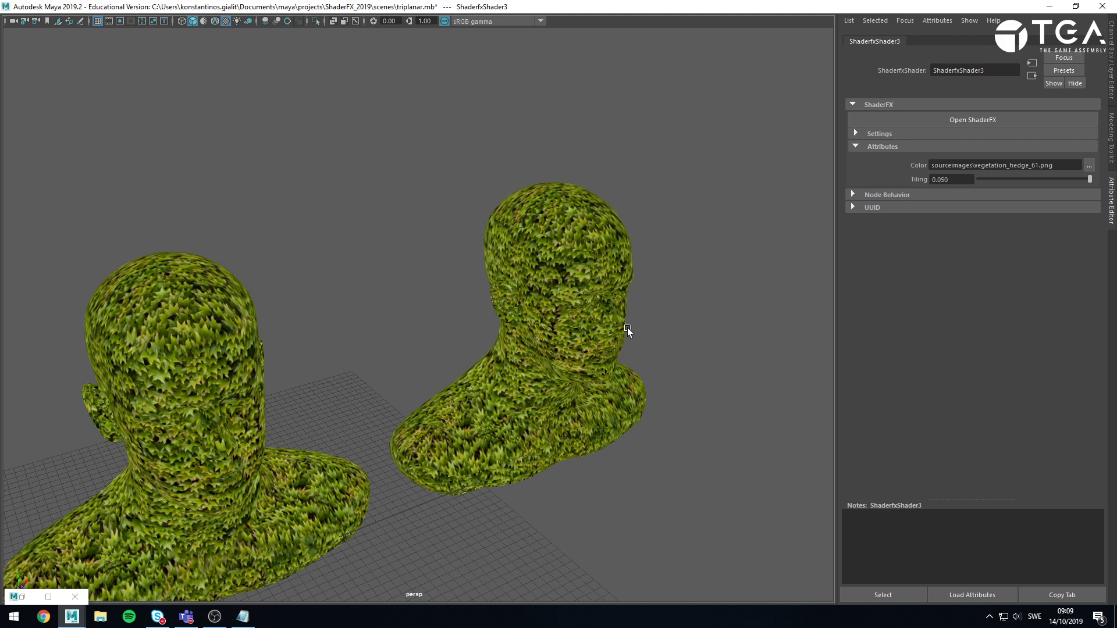
Create a polygon cube in front of the heads, scale it up and assign the original head's triplanar ShaderFX material to it
{"action": "left_click_drag", "start_coordinate": [628, 327], "coordinate": [527, 346], "text": "alt"}
{"action": "right_click_drag", "start_coordinate": [373, 337], "coordinate": [503, 326], "text": "alt"}
{"action": "left_click_drag", "start_coordinate": [503, 326], "coordinate": [386, 264], "text": "alt"}
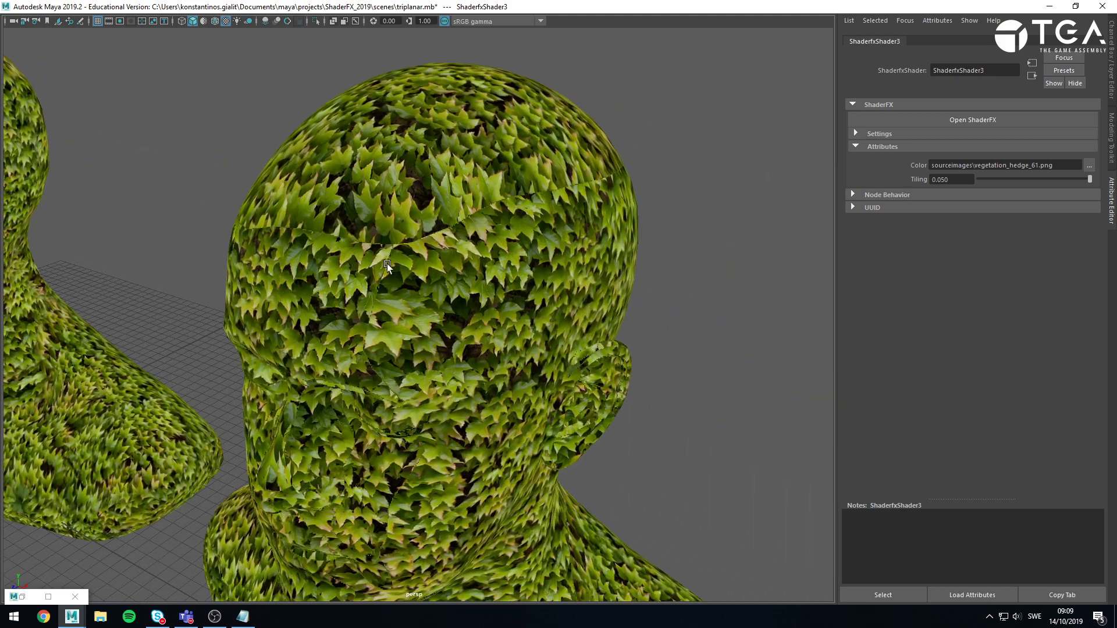
{"action": "right_click_drag", "start_coordinate": [386, 264], "coordinate": [207, 231], "text": "alt"}
{"action": "left_click_drag", "start_coordinate": [207, 231], "coordinate": [289, 131], "text": "alt"}
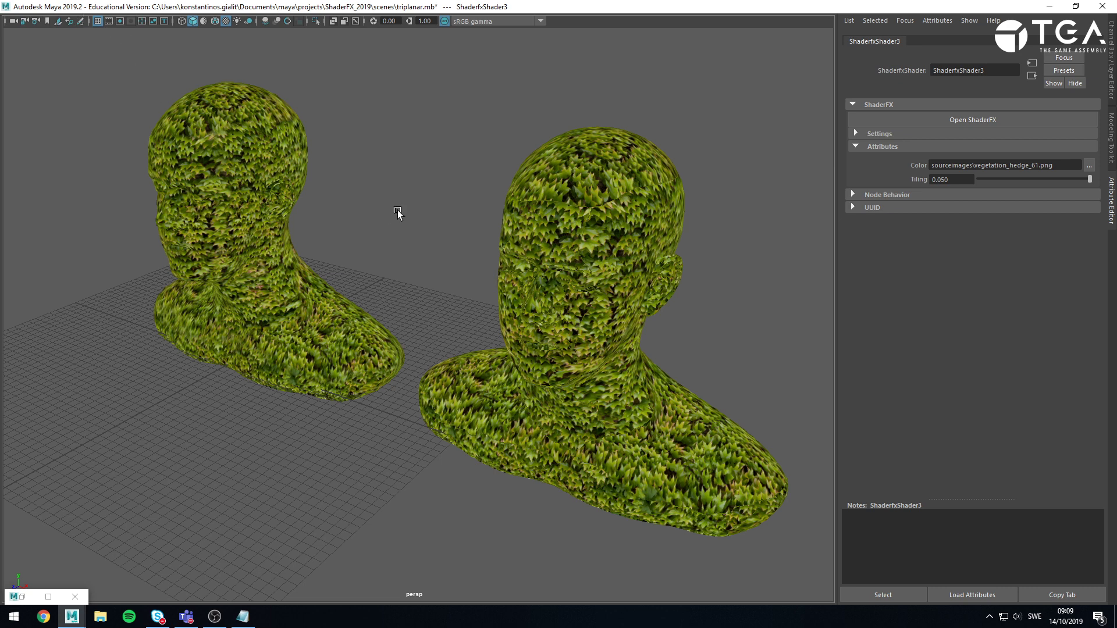
{"action": "key", "text": "space"}
{"action": "left_click", "coordinate": [321, 144]}
{"action": "mouse_move", "coordinate": [378, 189]}
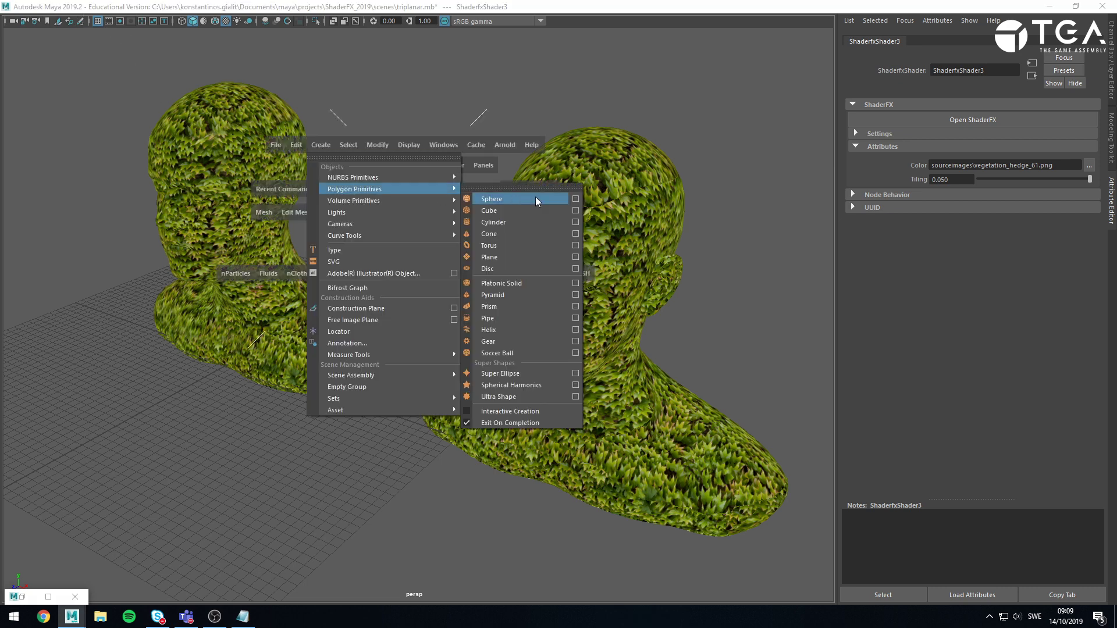
{"action": "left_click", "coordinate": [528, 211]}
{"action": "right_click_drag", "start_coordinate": [523, 226], "coordinate": [317, 420], "text": "alt"}
{"action": "left_click_drag", "start_coordinate": [316, 420], "coordinate": [426, 500], "text": "alt"}
{"action": "key", "text": "r"}
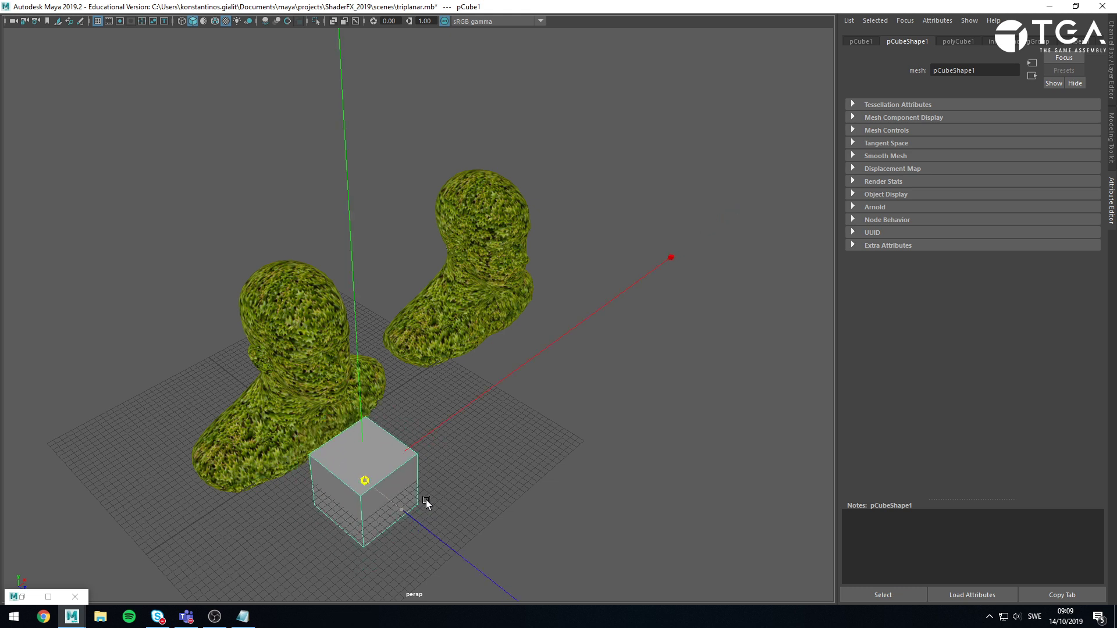
{"action": "right_click_drag", "start_coordinate": [352, 452], "coordinate": [453, 584]}
Duplicate the cube, move the copy beside the second head and assign the ShaderfxShader3 material to it
{"action": "key", "text": "ctrl+d"}
{"action": "left_click_drag", "start_coordinate": [404, 474], "coordinate": [565, 343]}
{"action": "right_click_drag", "start_coordinate": [534, 295], "coordinate": [620, 595]}
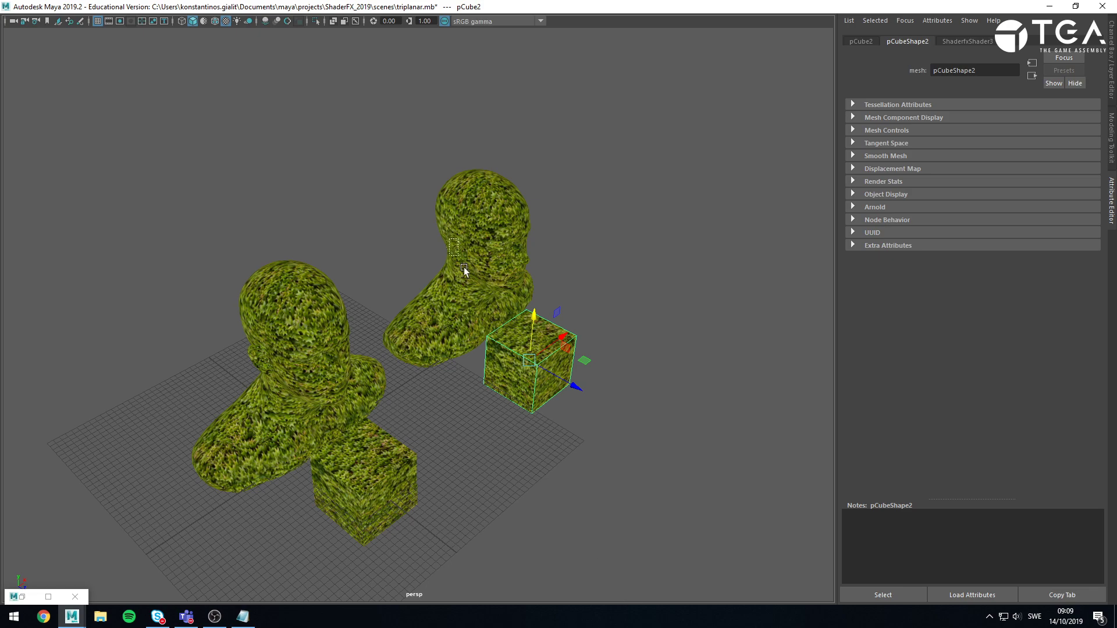
{"action": "left_click_drag", "start_coordinate": [463, 267], "coordinate": [498, 441], "text": "alt"}
{"action": "left_click", "coordinate": [528, 505]}
Compare the triplanar projections on the heads and both cubes up close, especially along the cube edges
{"action": "scroll", "coordinate": [349, 281], "scroll_direction": "up", "scroll_amount": 2}
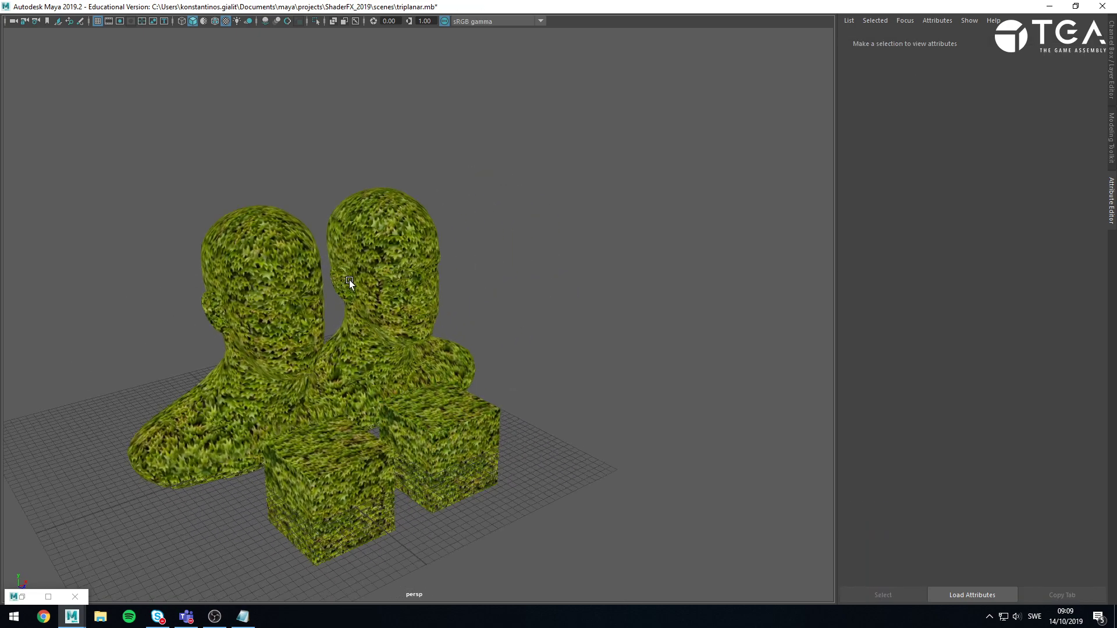
{"action": "right_click_drag", "start_coordinate": [349, 280], "coordinate": [427, 393], "text": "alt"}
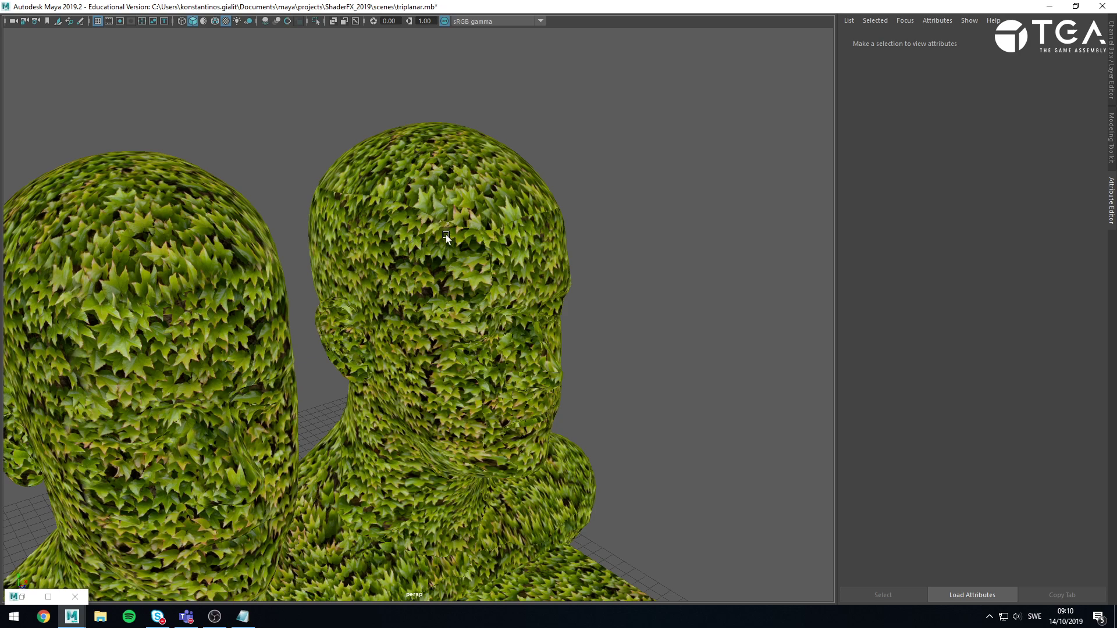
{"action": "mouse_move", "coordinate": [474, 460]}
{"action": "middle_mouse_down", "text": "alt"}
{"action": "mouse_move", "coordinate": [490, 221]}
{"action": "mouse_move", "coordinate": [507, 175]}
{"action": "middle_mouse_up", "text": "alt"}
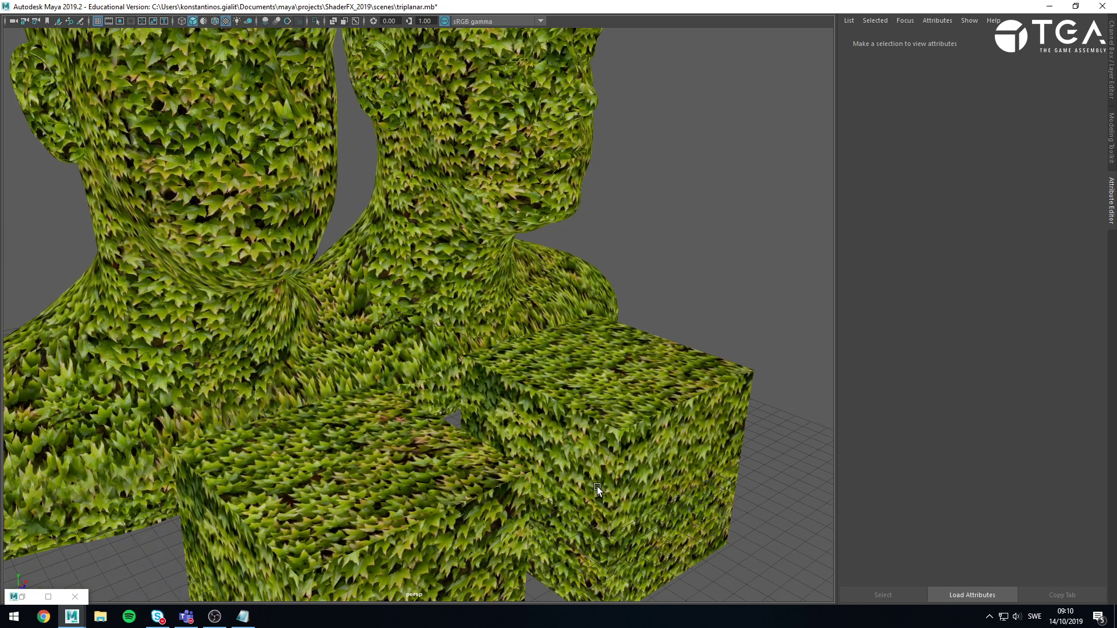
{"action": "middle_click_drag", "start_coordinate": [597, 487], "coordinate": [560, 336], "text": "alt"}
{"action": "mouse_move", "coordinate": [560, 336]}
{"action": "left_mouse_down", "text": "alt"}
{"action": "mouse_move", "coordinate": [557, 408]}
{"action": "mouse_move", "coordinate": [476, 354]}
{"action": "left_mouse_up", "text": "alt"}
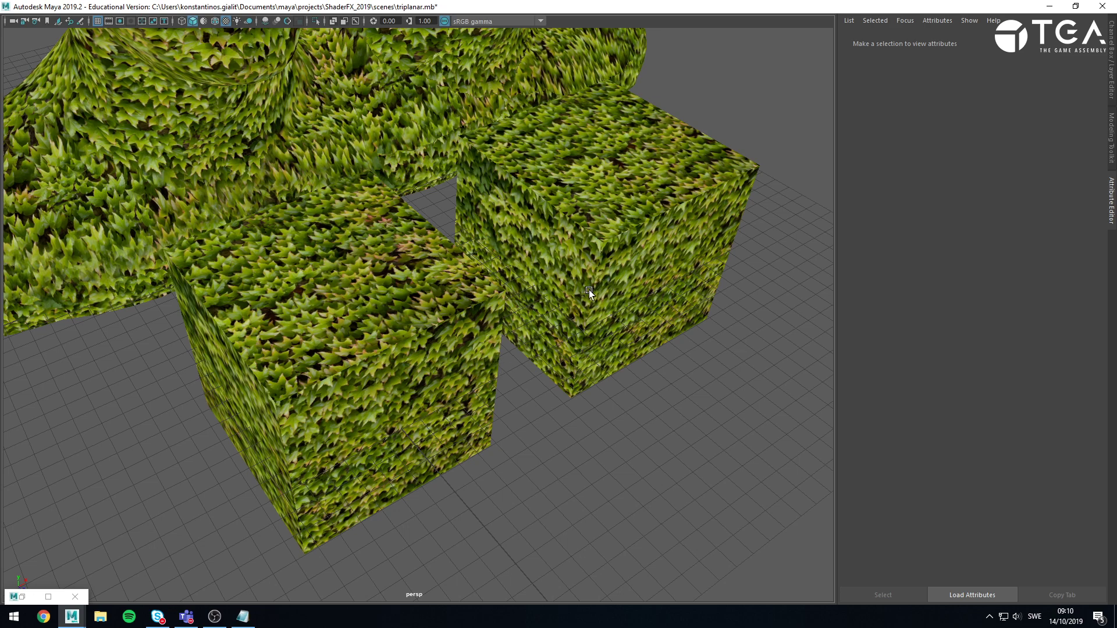
{"action": "right_click_drag", "start_coordinate": [588, 289], "coordinate": [671, 214], "text": "alt"}
{"action": "middle_click_drag", "start_coordinate": [657, 257], "coordinate": [544, 358], "text": "alt"}
{"action": "right_click_drag", "start_coordinate": [564, 299], "coordinate": [750, 351], "text": "alt"}
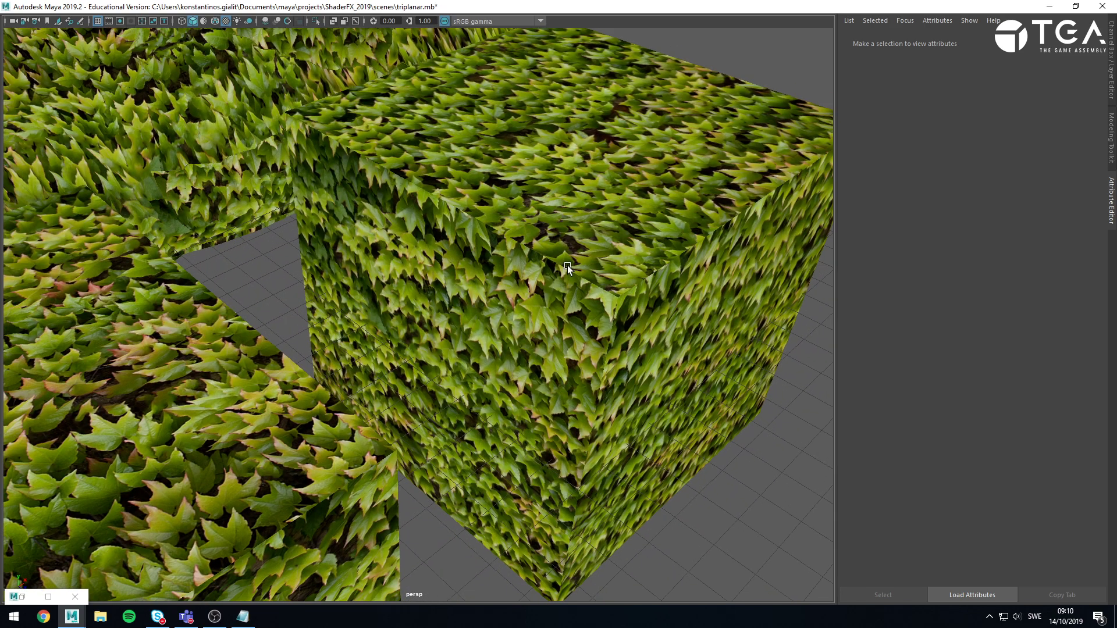
{"action": "right_click_drag", "start_coordinate": [561, 268], "coordinate": [469, 247], "text": "alt"}
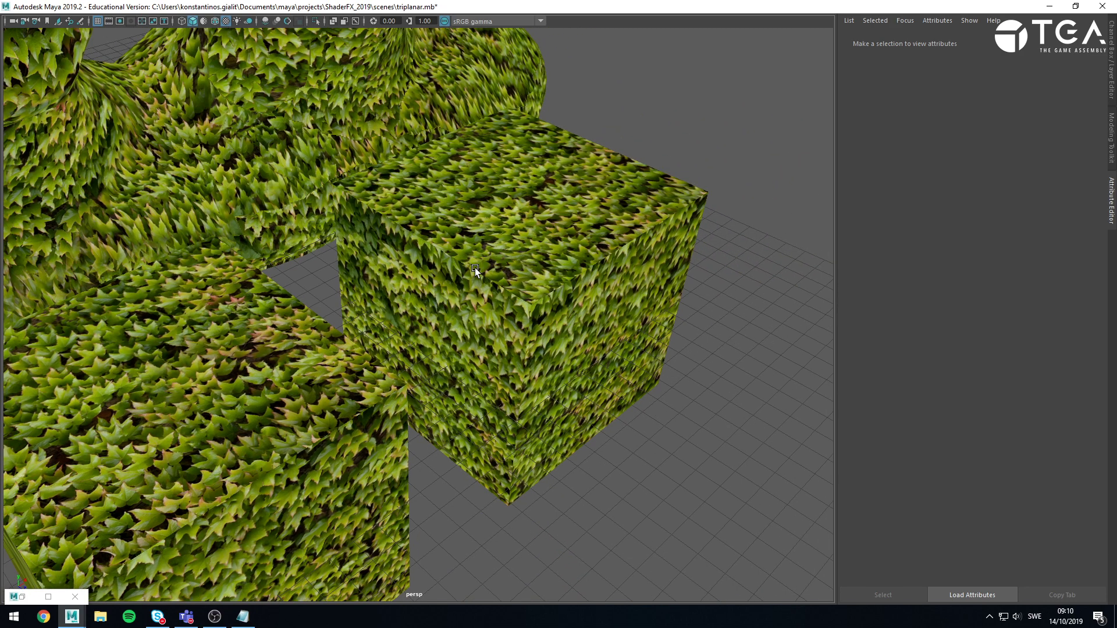
{"action": "right_click_drag", "start_coordinate": [507, 278], "coordinate": [419, 326], "text": "alt"}
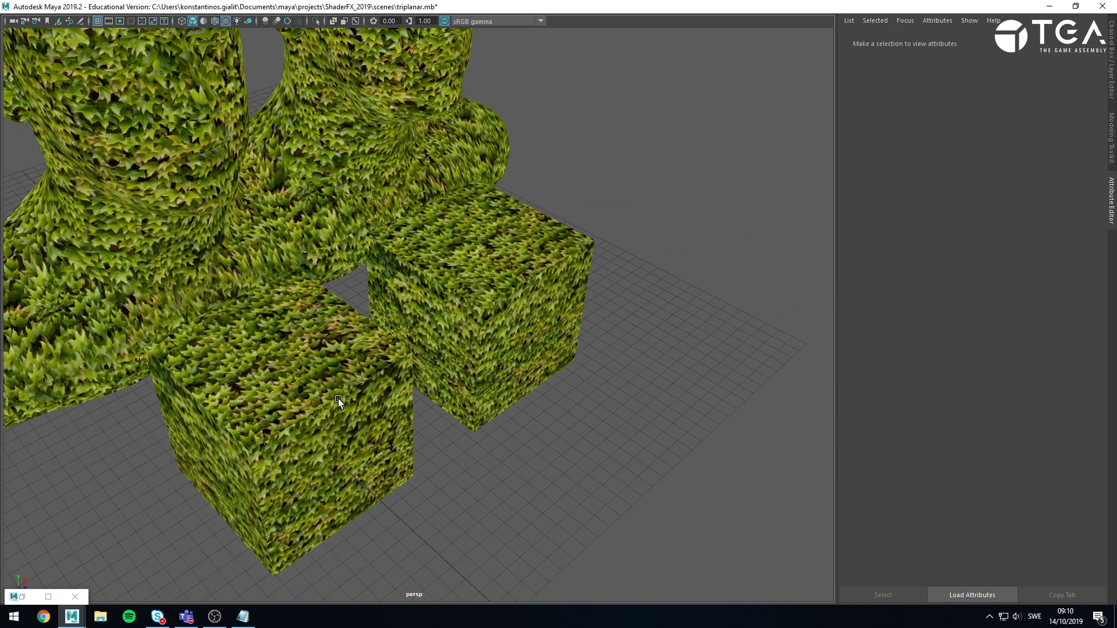
Rotate both cubes freely so their faces no longer align with the world axes
{"action": "left_click", "coordinate": [340, 396]}
{"action": "key", "text": "e"}
{"action": "left_click_drag", "start_coordinate": [274, 413], "coordinate": [326, 355]}
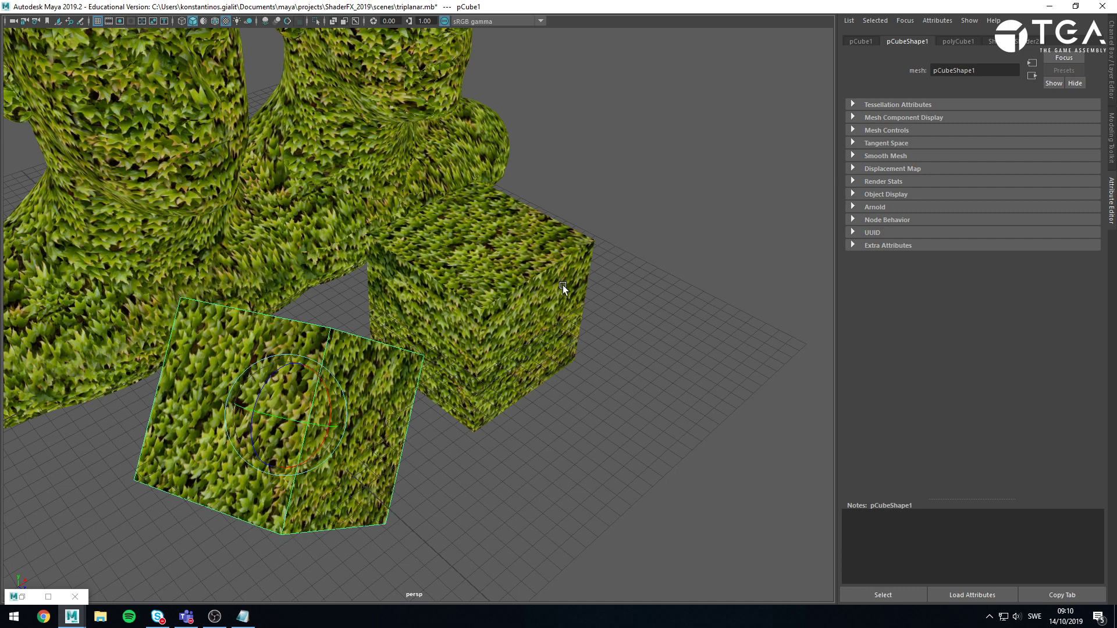
{"action": "left_click", "coordinate": [563, 285]}
{"action": "left_click_drag", "start_coordinate": [497, 310], "coordinate": [505, 268]}
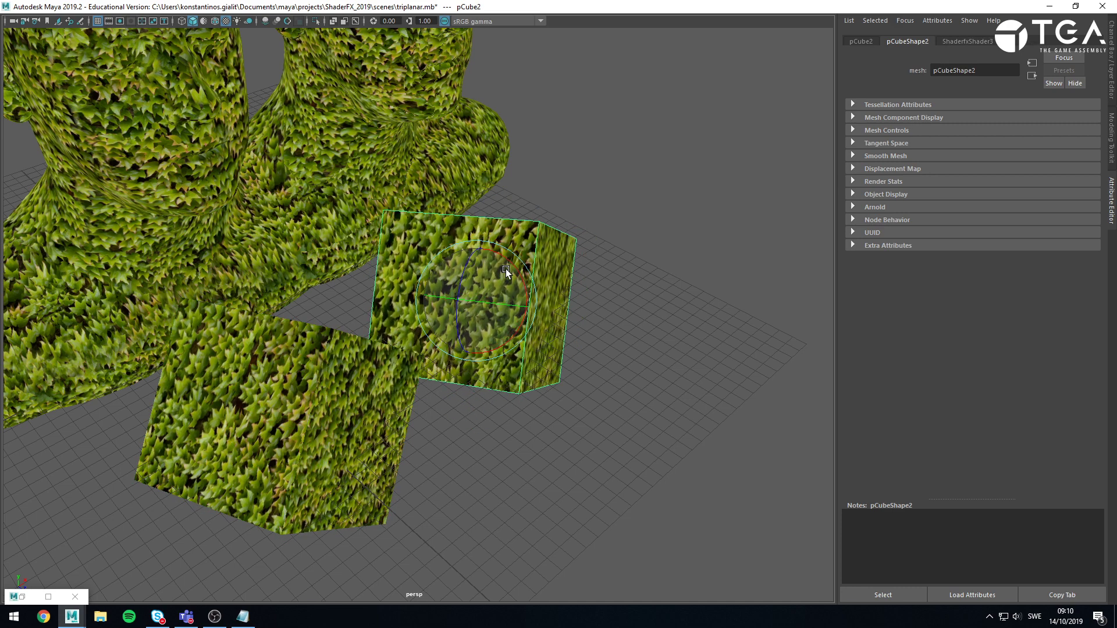
{"action": "left_click", "coordinate": [632, 276]}
Examine how the leaf texture projects onto the faces of the two rotated cubes compared with the heads
{"action": "left_click_drag", "start_coordinate": [632, 275], "coordinate": [469, 317], "text": "alt"}
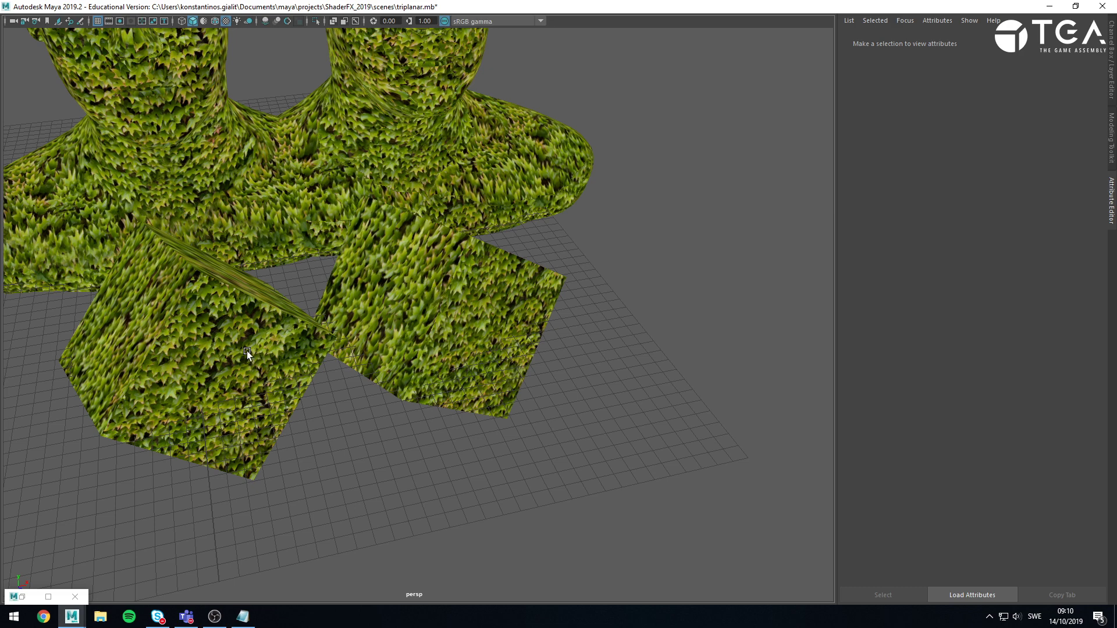
{"action": "left_click_drag", "start_coordinate": [466, 301], "coordinate": [404, 264], "text": "alt"}
{"action": "left_click_drag", "start_coordinate": [466, 304], "coordinate": [410, 283], "text": "alt"}
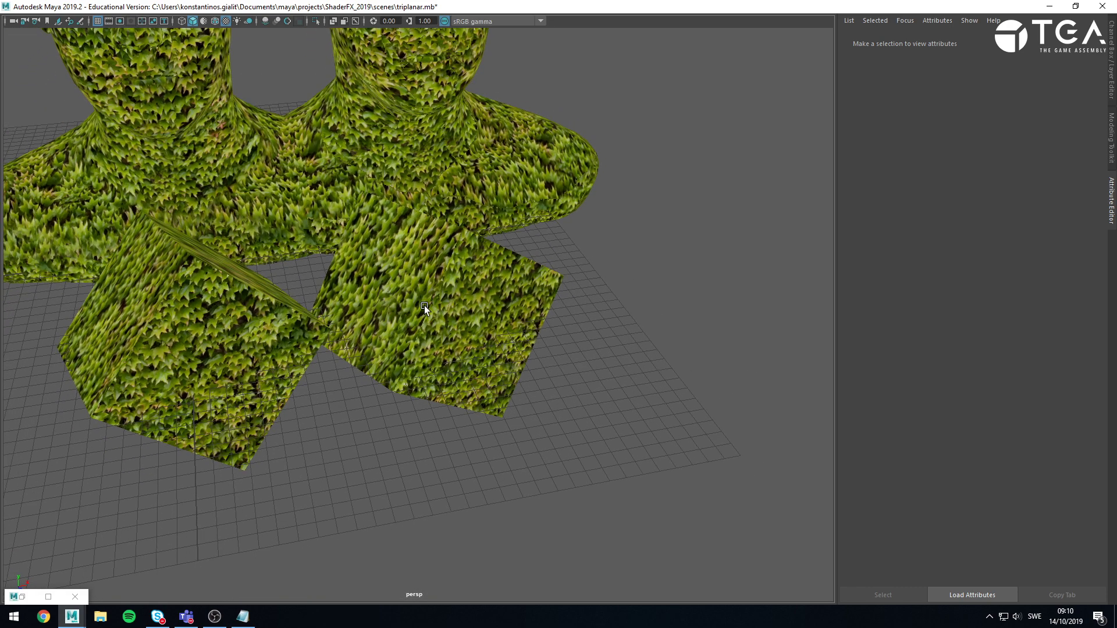
{"action": "right_click_drag", "start_coordinate": [528, 358], "coordinate": [462, 326], "text": "alt"}
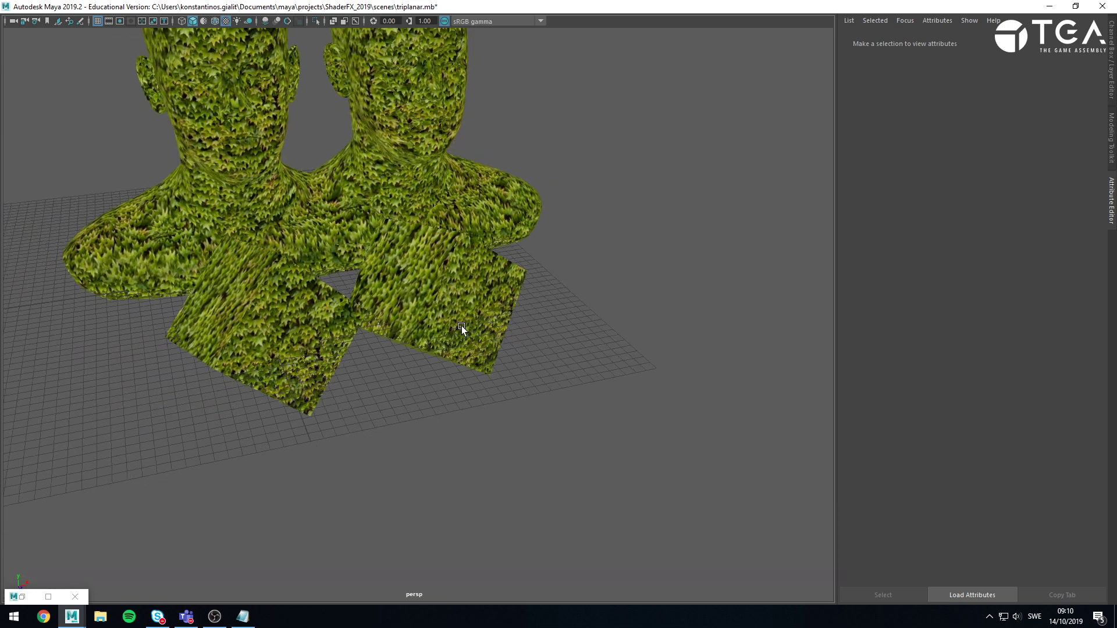
{"action": "left_click_drag", "start_coordinate": [462, 326], "coordinate": [486, 306], "text": "alt"}
{"action": "middle_click_drag", "start_coordinate": [485, 306], "coordinate": [581, 427], "text": "alt"}
{"action": "left_click_drag", "start_coordinate": [580, 427], "coordinate": [549, 438], "text": "alt"}
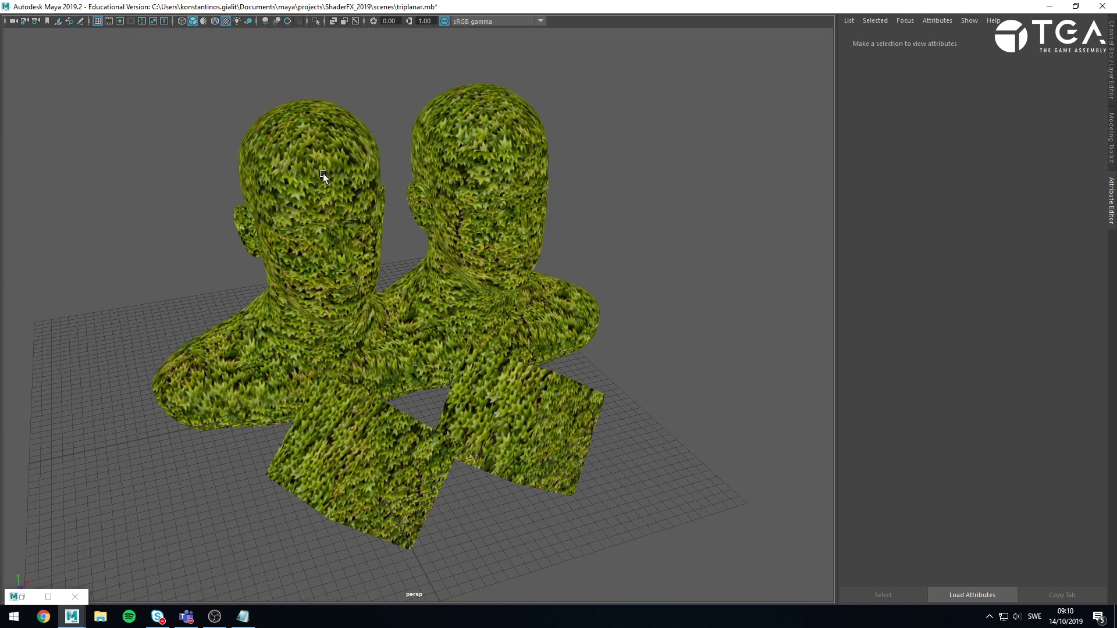